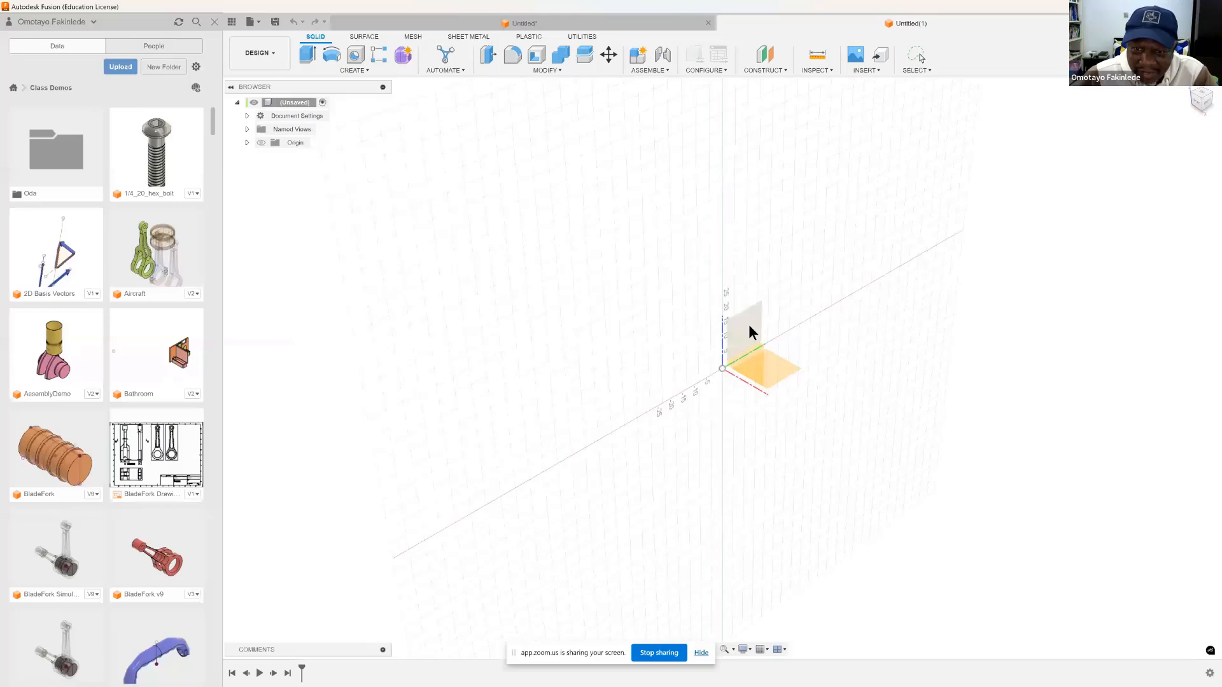
Start a sketch on the vertical YZ origin plane and draw a slanted line about 61 mm long above the origin
{"action": "left_click", "coordinate": [748, 325]}
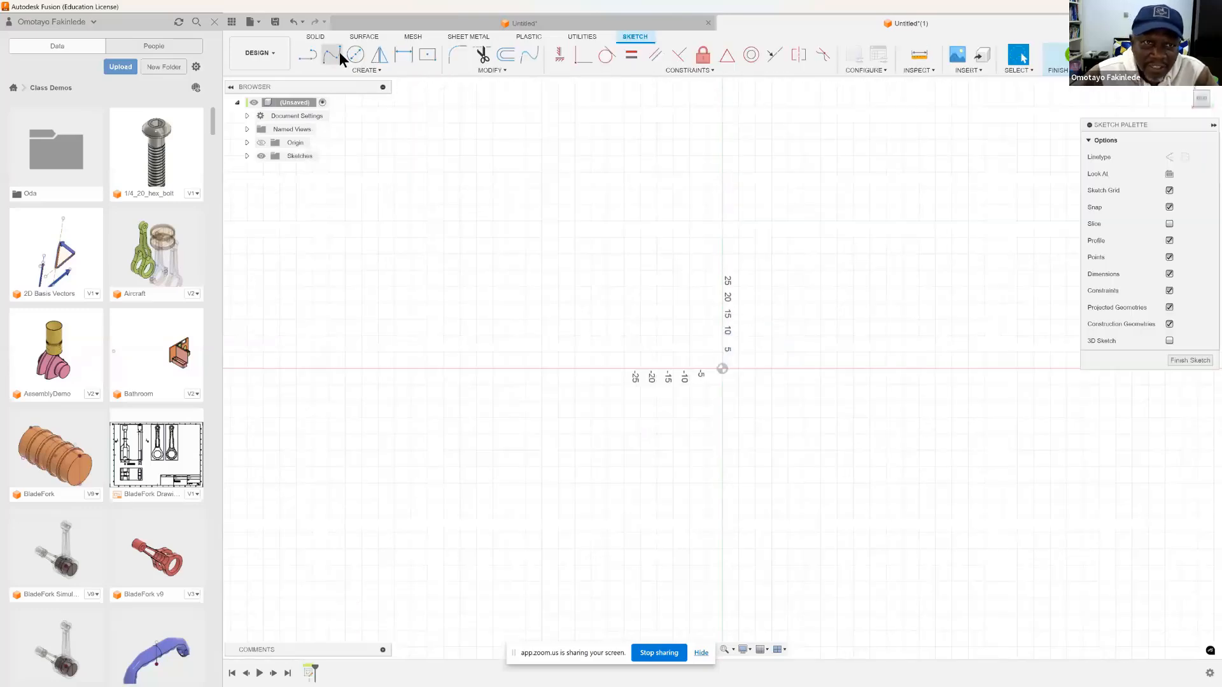
{"action": "left_click", "coordinate": [308, 56]}
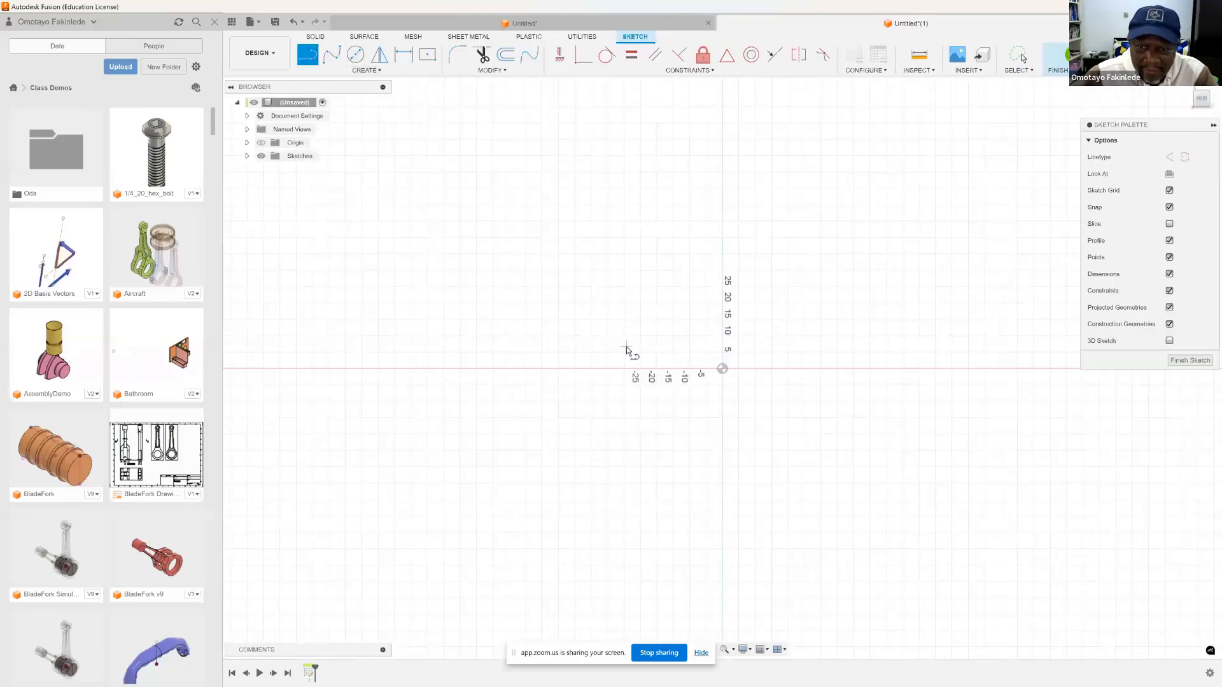
{"action": "left_click", "coordinate": [626, 346]}
{"action": "left_click", "coordinate": [815, 277]}
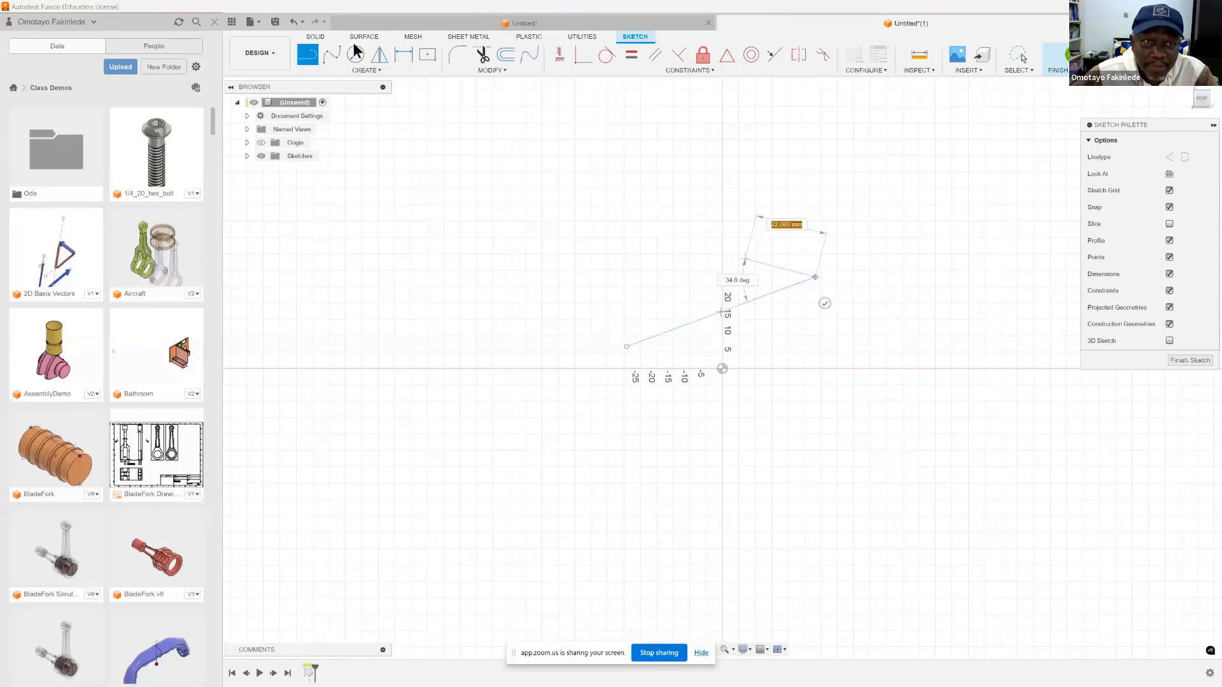
Place a sketch point on the slanted line close to its middle
{"action": "left_click", "coordinate": [369, 73]}
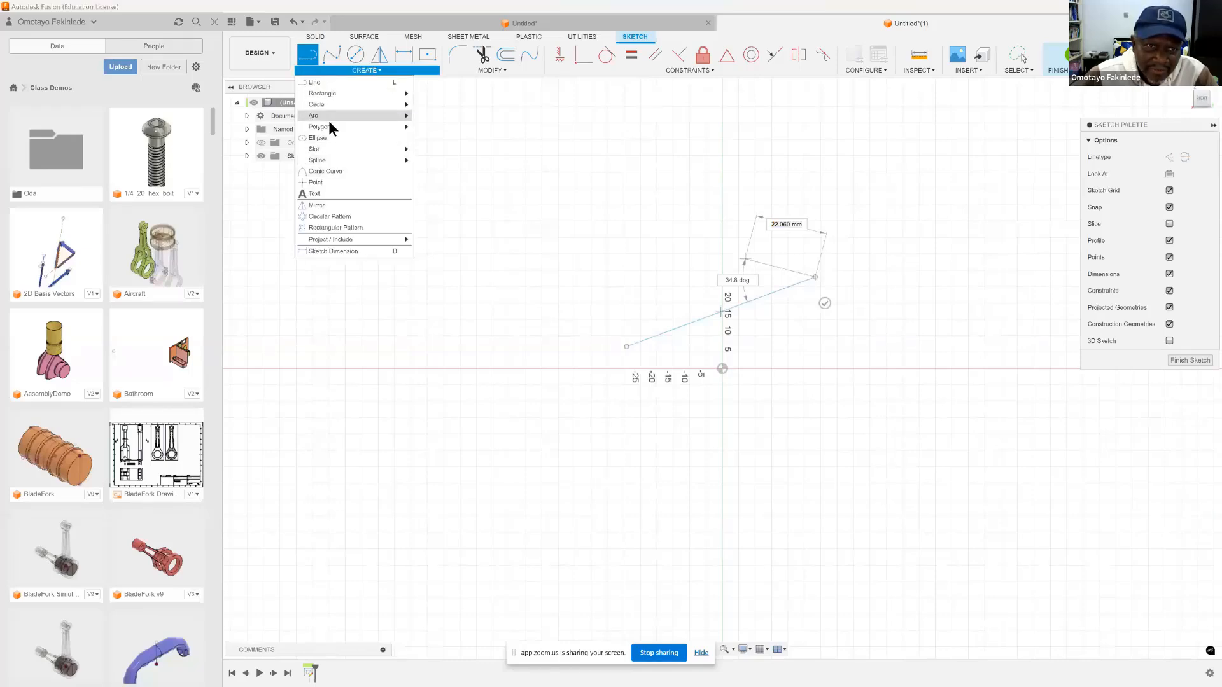
{"action": "left_click", "coordinate": [321, 182]}
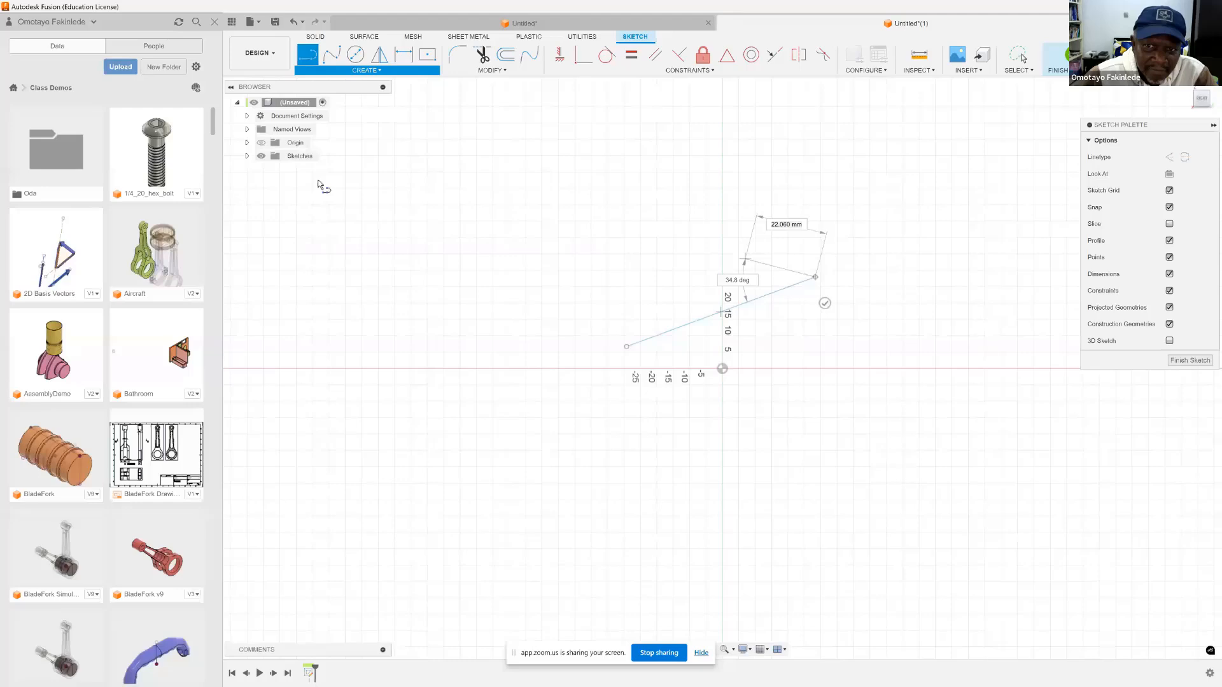
{"action": "left_click", "coordinate": [711, 316]}
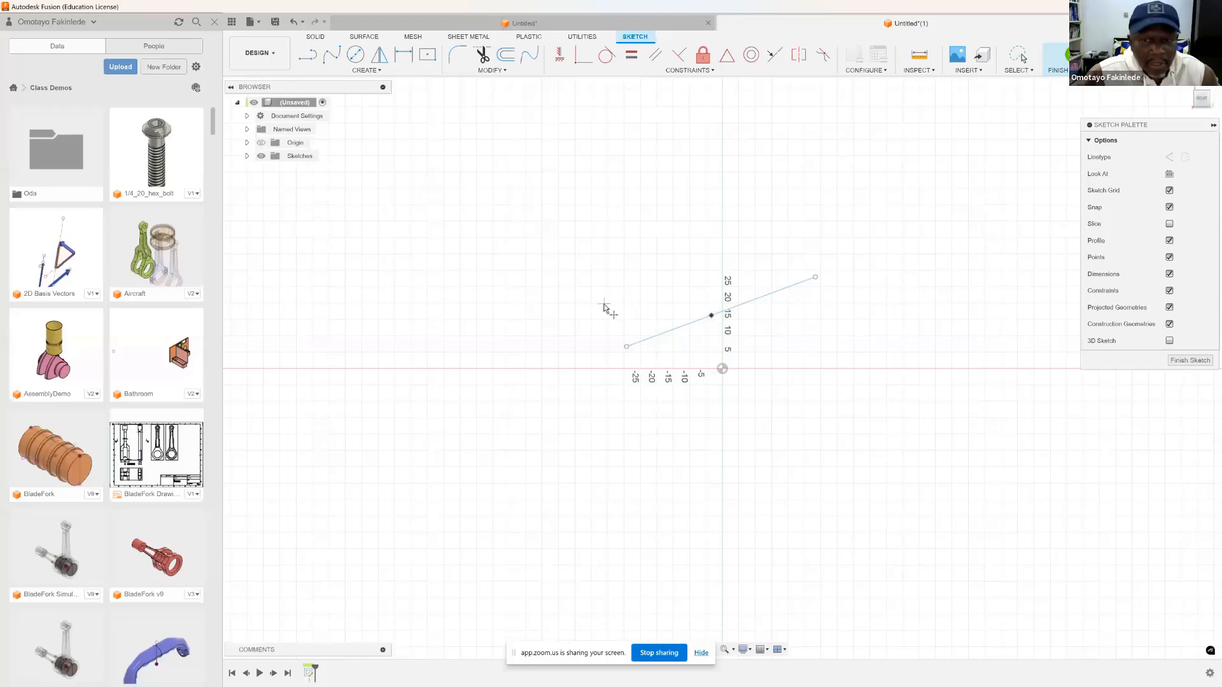
{"action": "key", "text": "Escape"}
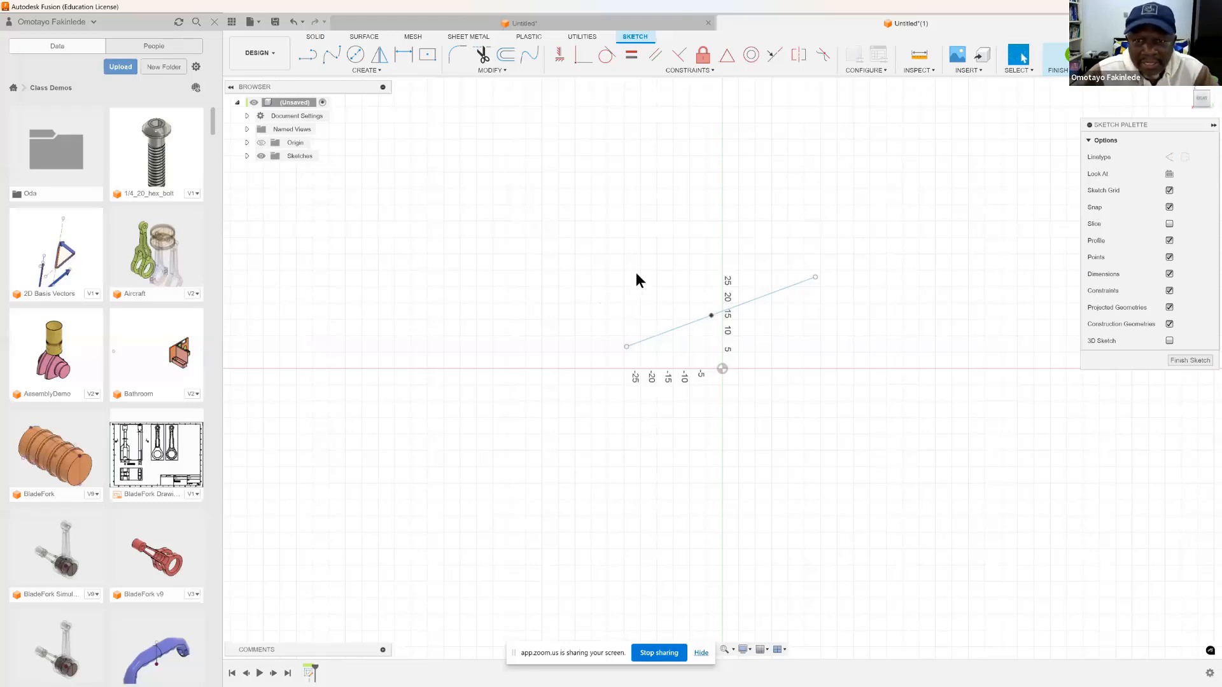
Constrain the sketch point to the midpoint of the slanted line
{"action": "left_click", "coordinate": [727, 55]}
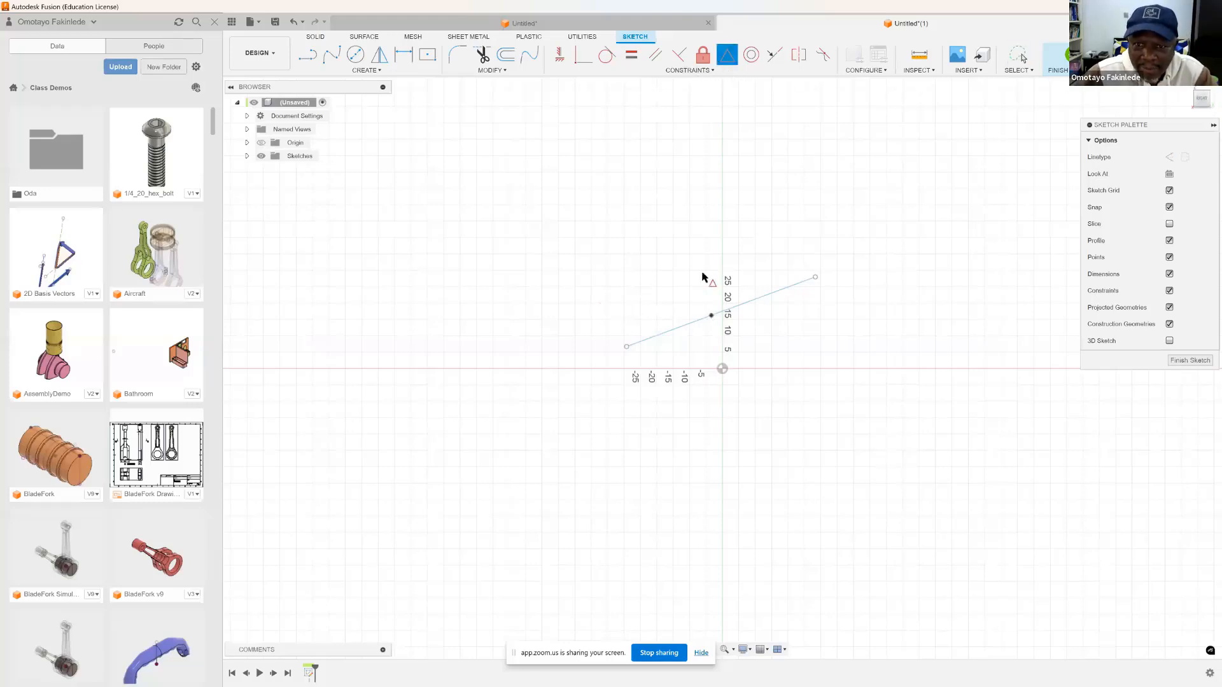
{"action": "left_click", "coordinate": [712, 316]}
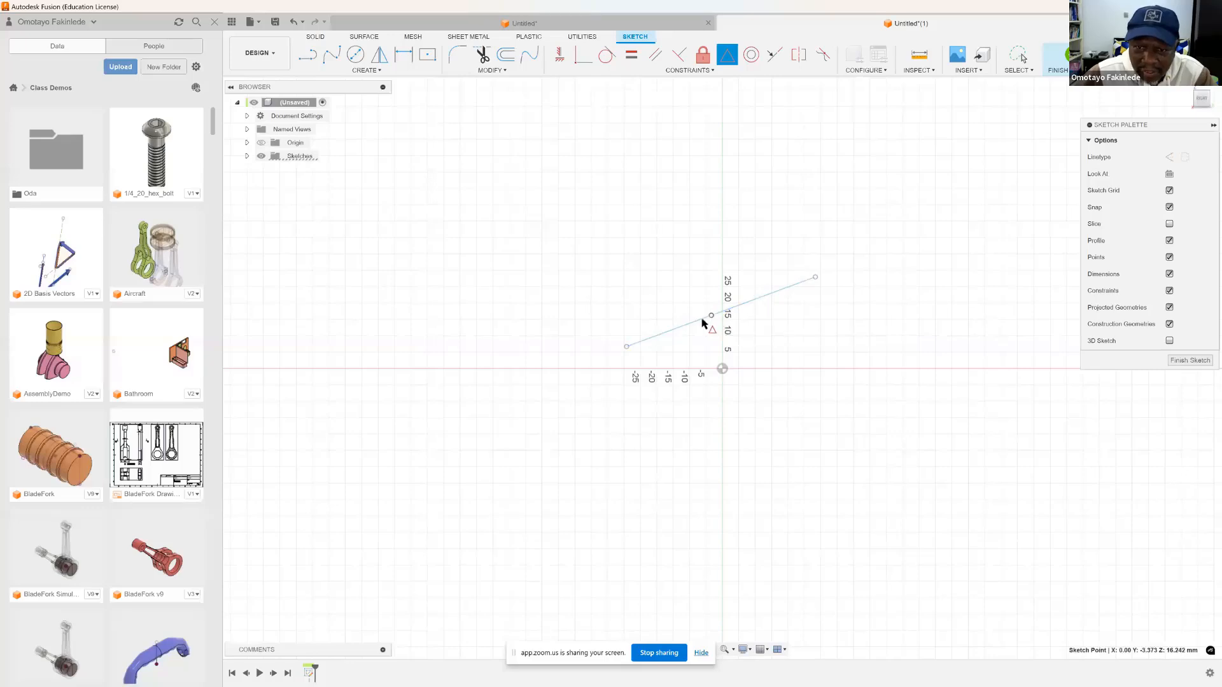
{"action": "left_click", "coordinate": [701, 323]}
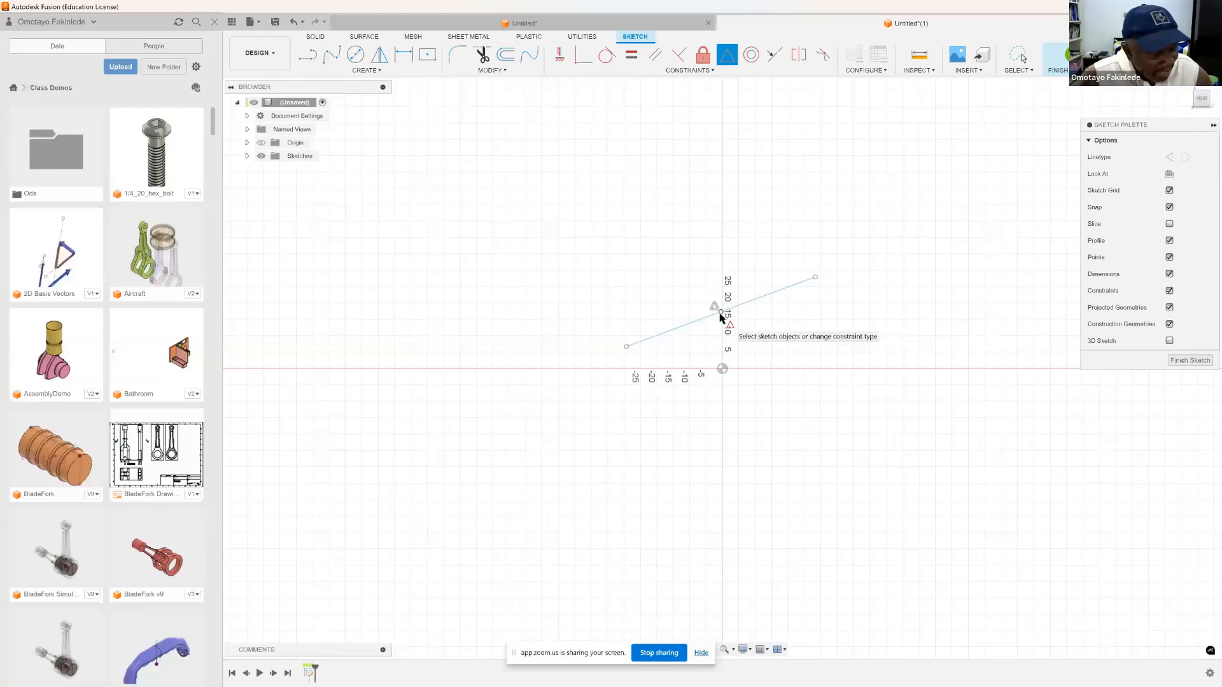
{"action": "key", "text": "Escape"}
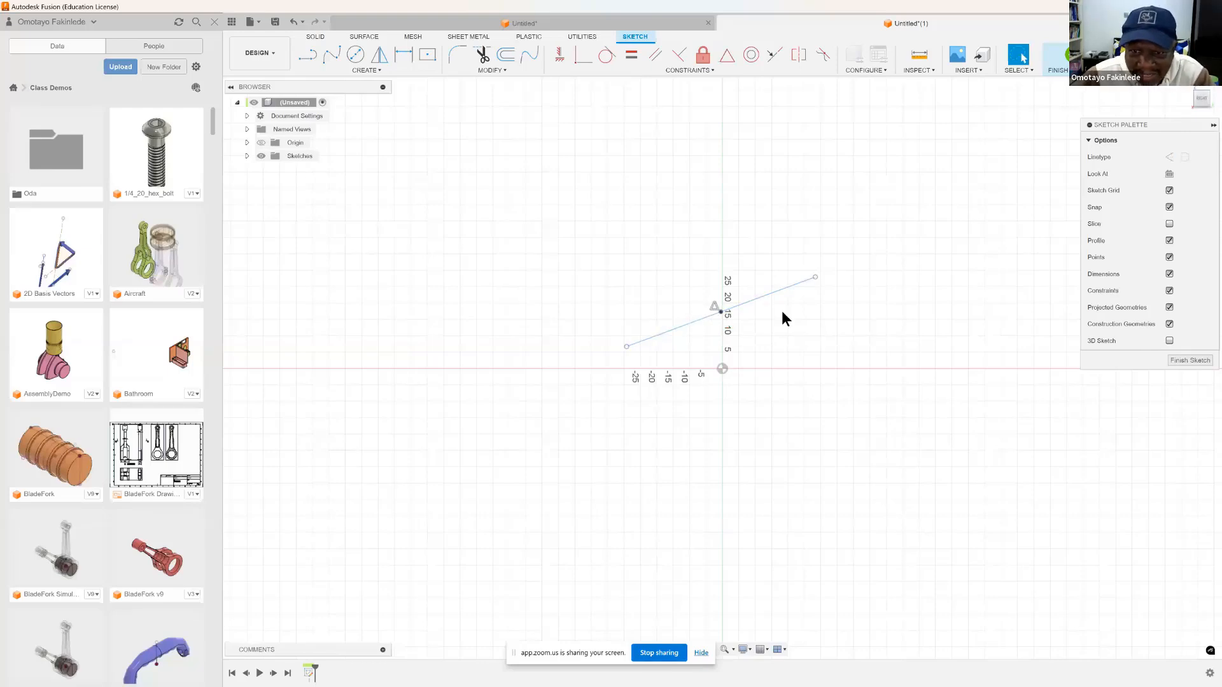
Add an aligned length dimension of 100 mm to the slanted line
{"action": "left_click", "coordinate": [668, 331]}
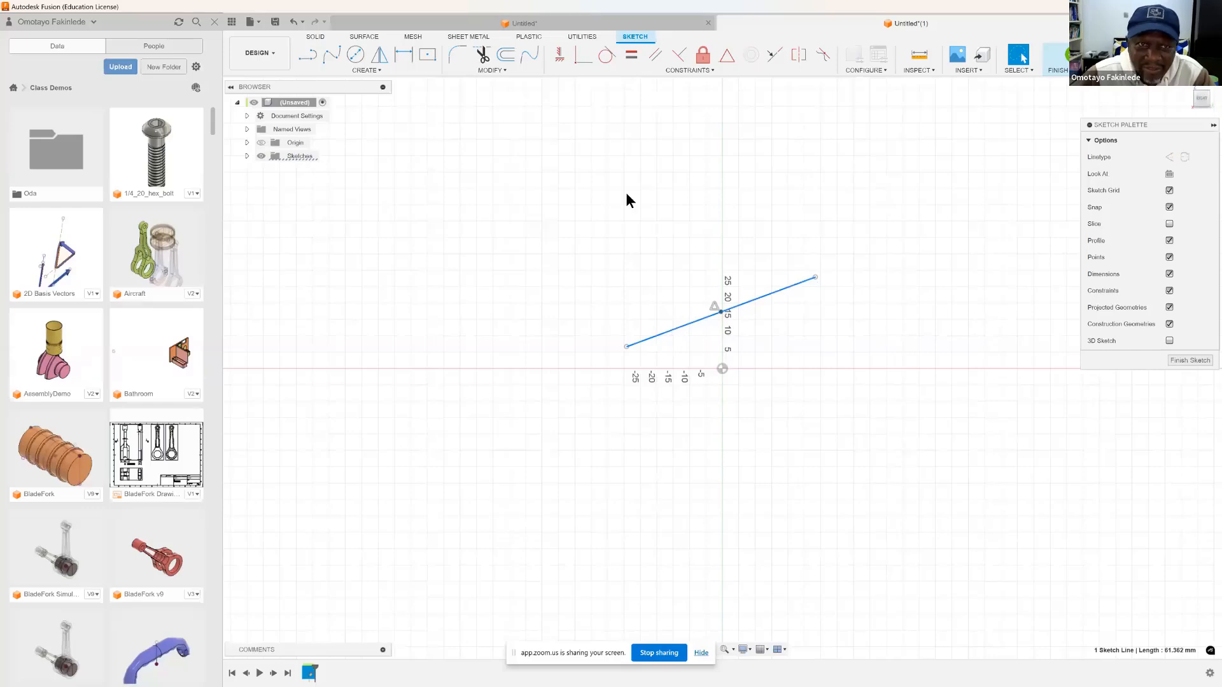
{"action": "left_click", "coordinate": [405, 54]}
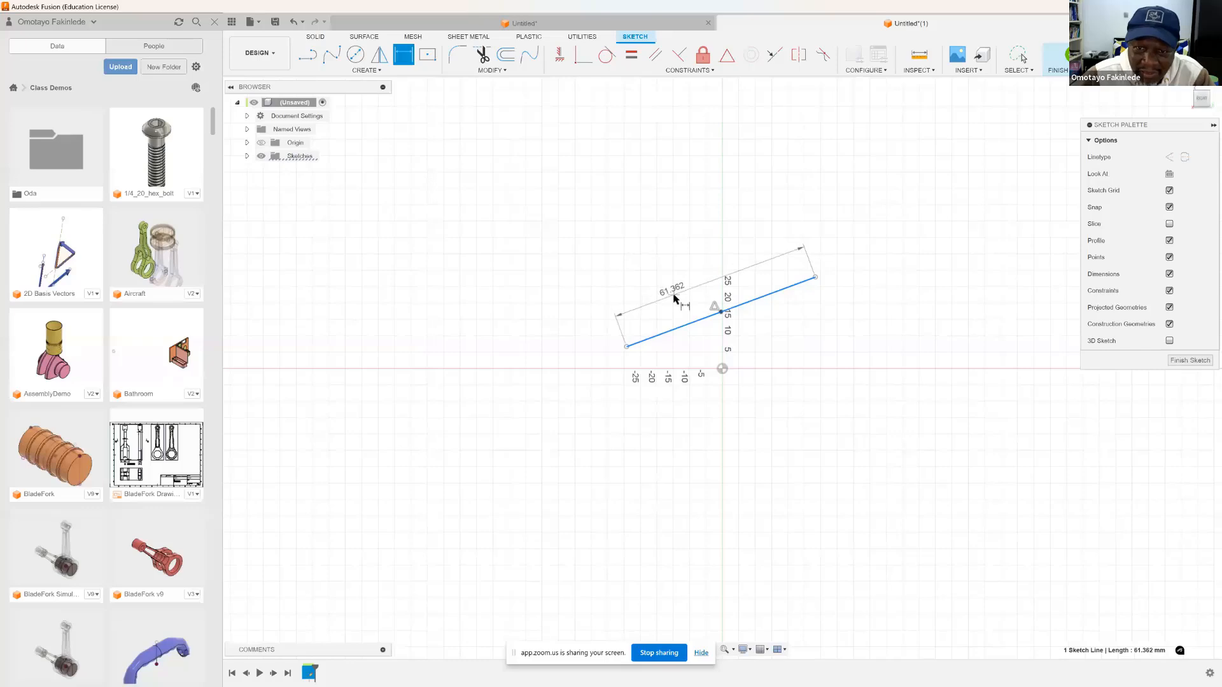
{"action": "left_click", "coordinate": [673, 295]}
{"action": "type", "text": "100"}
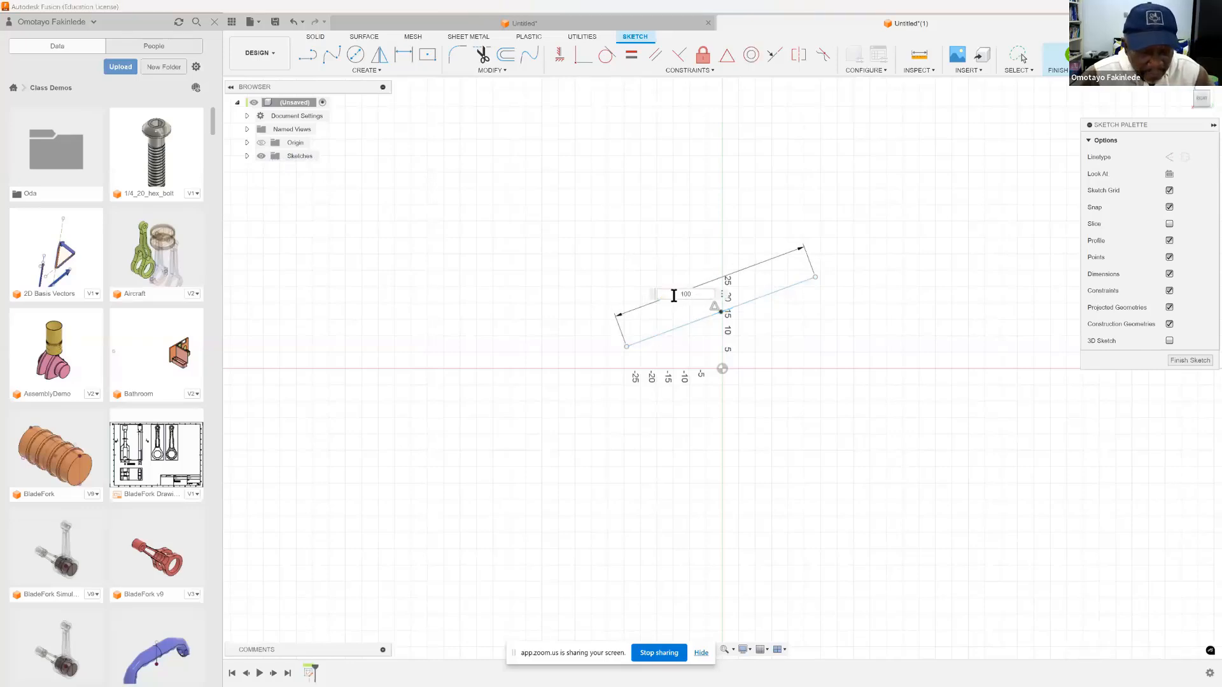
{"action": "key", "text": "Return"}
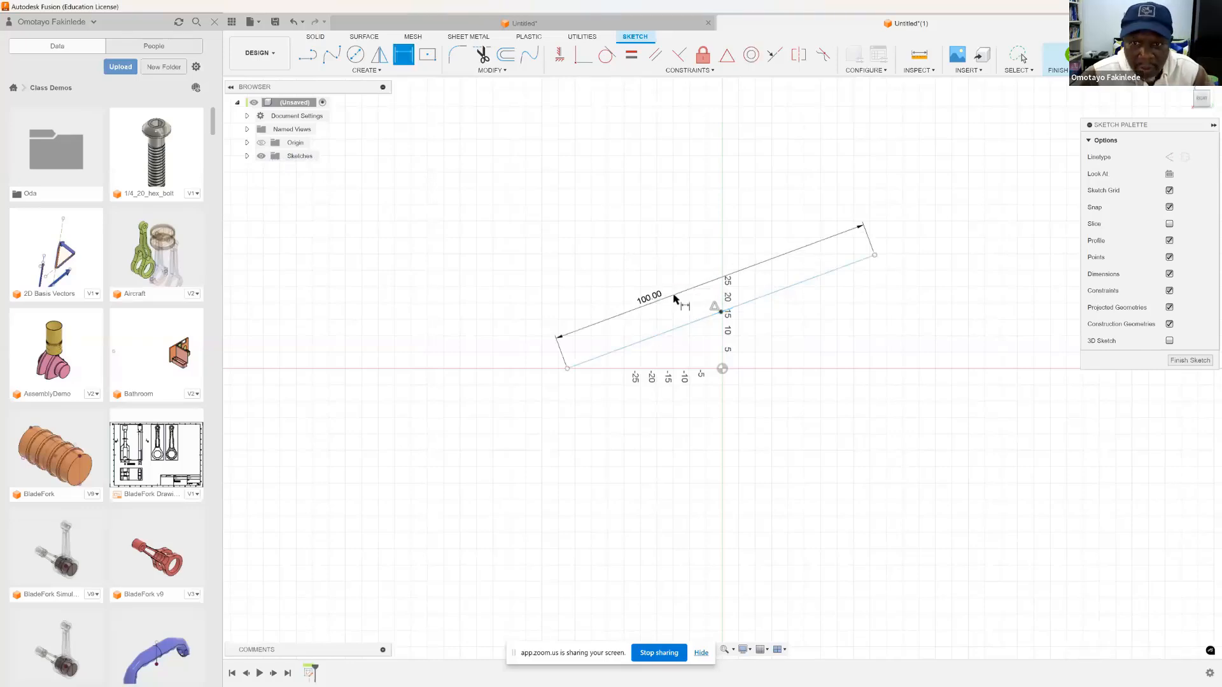
{"action": "left_click", "coordinate": [720, 311]}
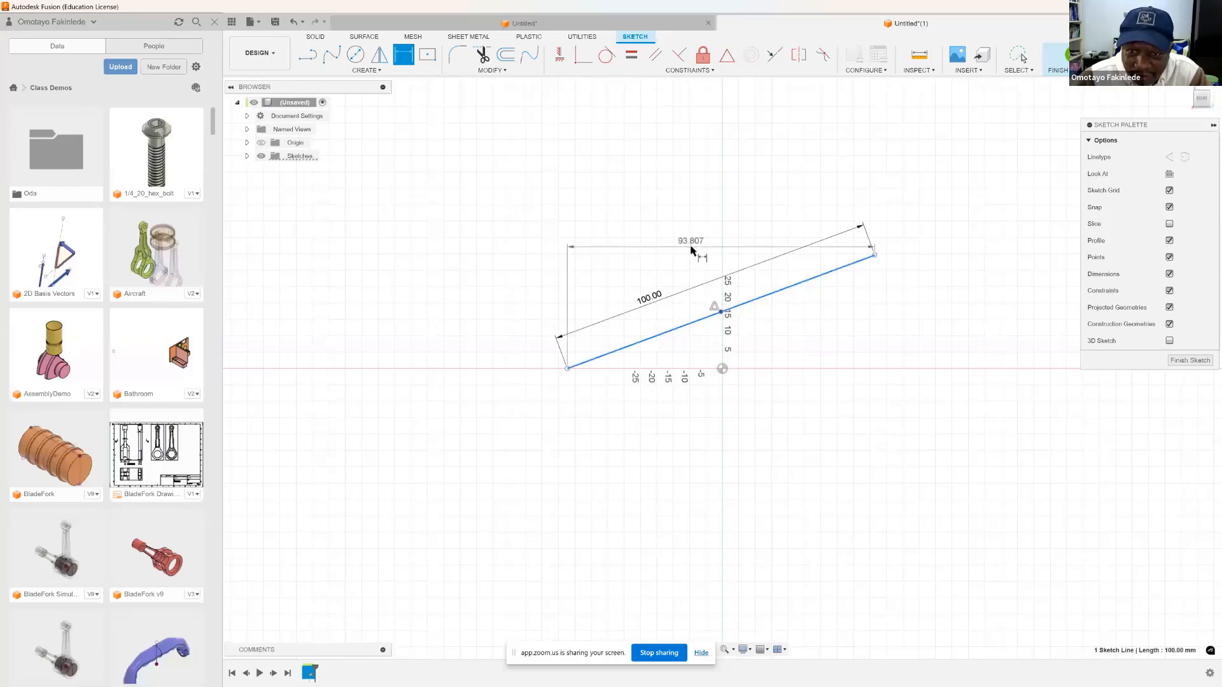
{"action": "key", "text": "Escape"}
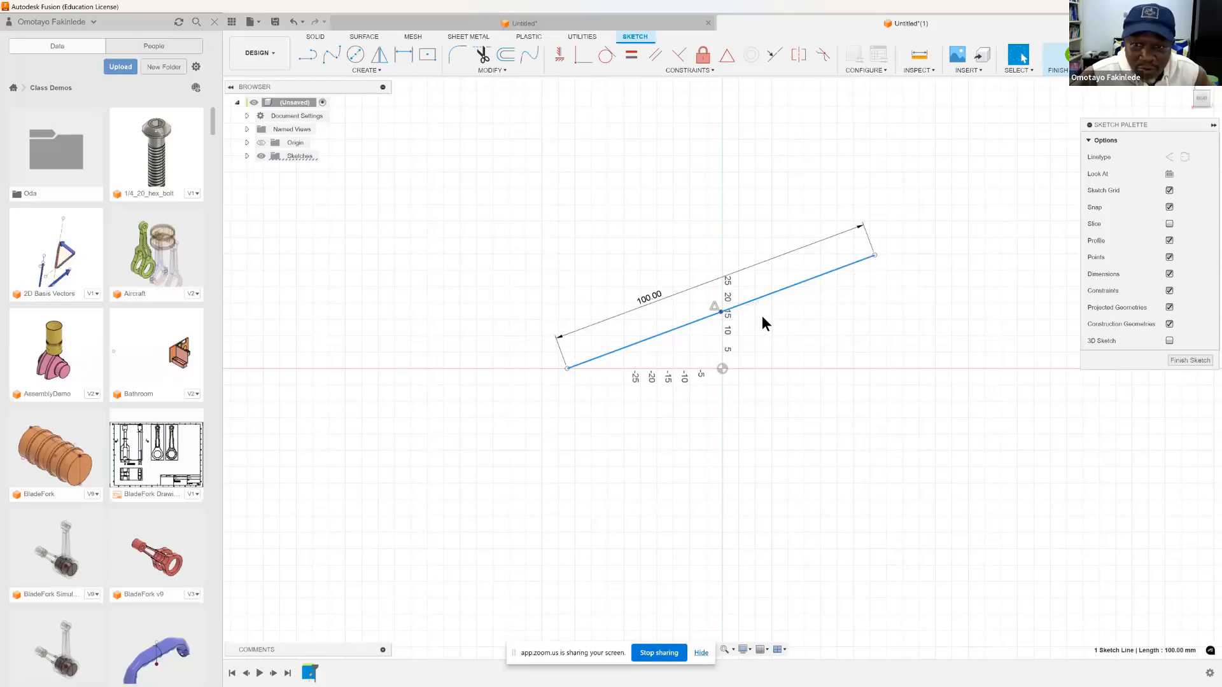
Move the line up and away from the vertical axis, and set its length dimension to 40 mm
{"action": "left_click_drag", "start_coordinate": [757, 297], "coordinate": [627, 239]}
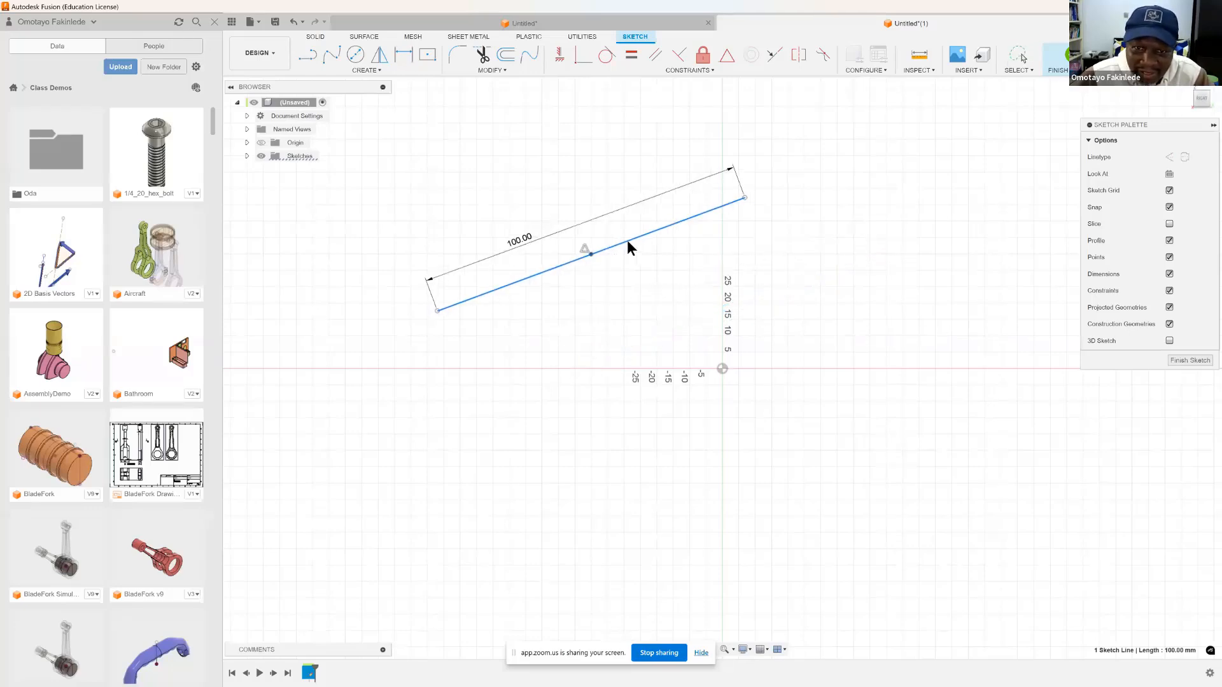
{"action": "double_click", "coordinate": [536, 236]}
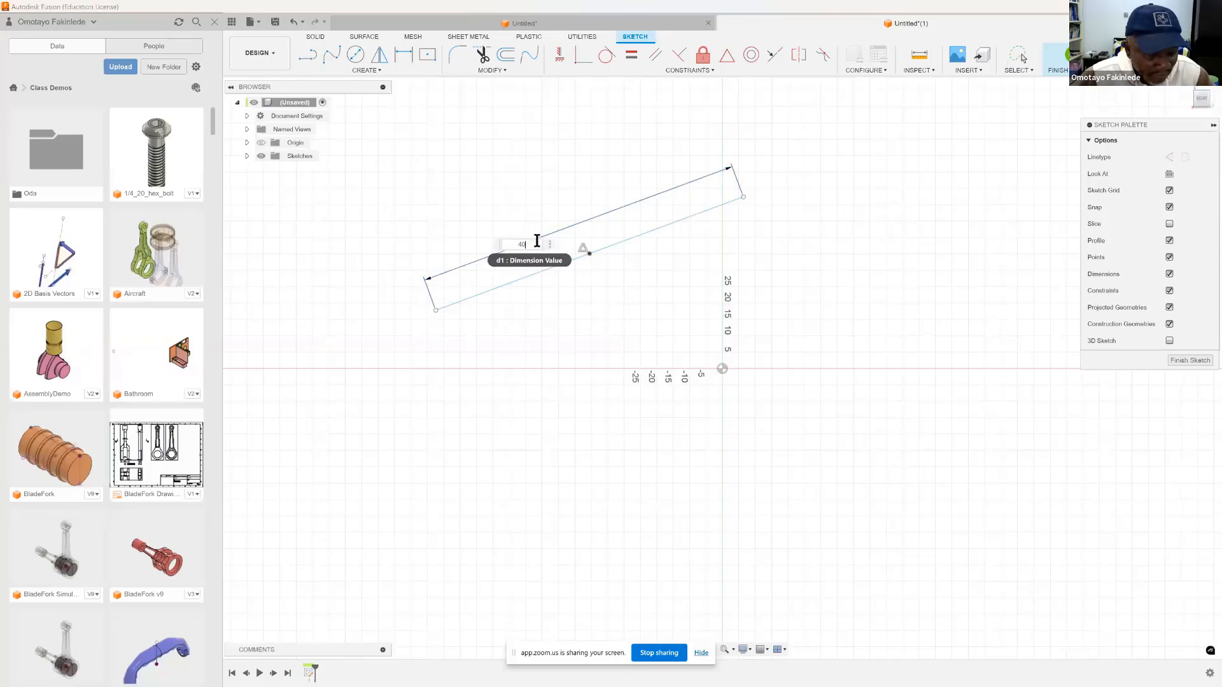
{"action": "key", "text": "Escape"}
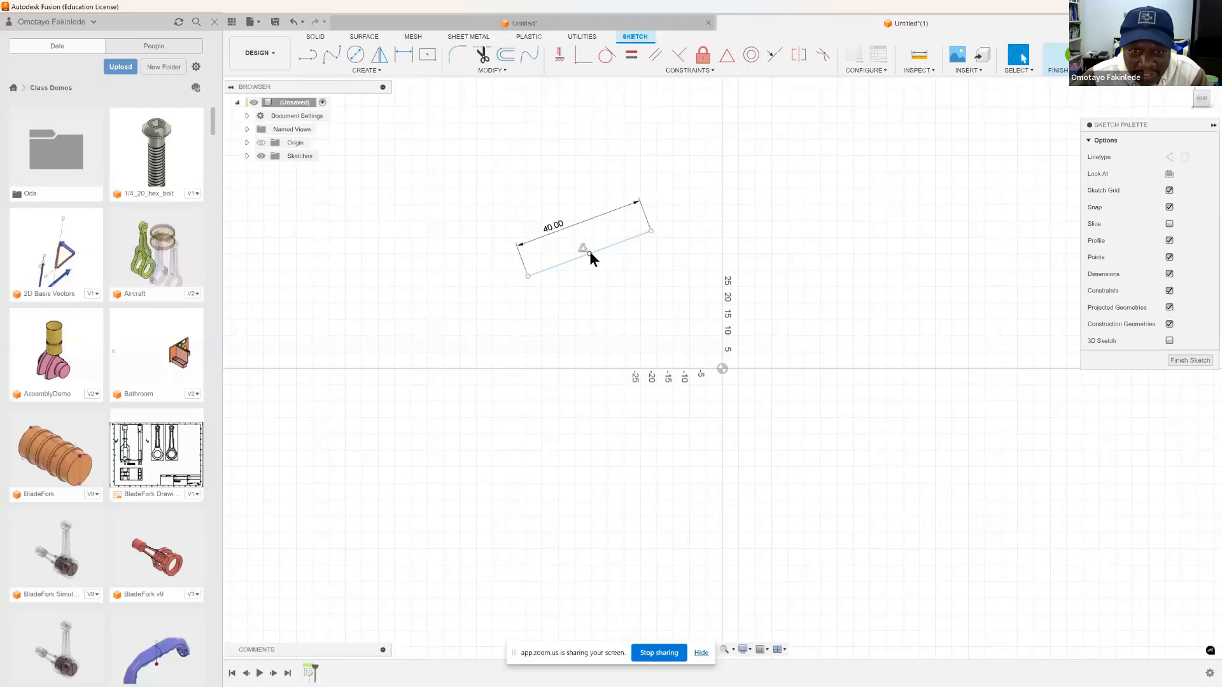
Set the slanted line's length dimension to 20 mm
{"action": "double_click", "coordinate": [566, 226]}
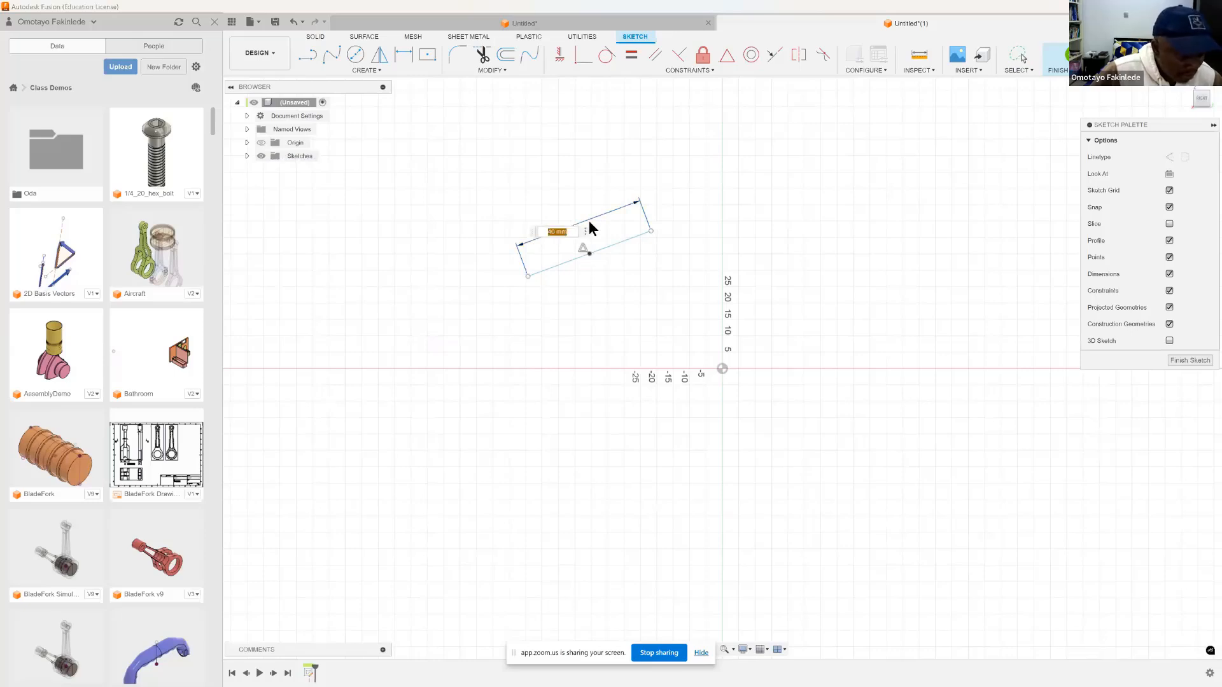
{"action": "type", "text": "20"}
{"action": "key", "text": "Return"}
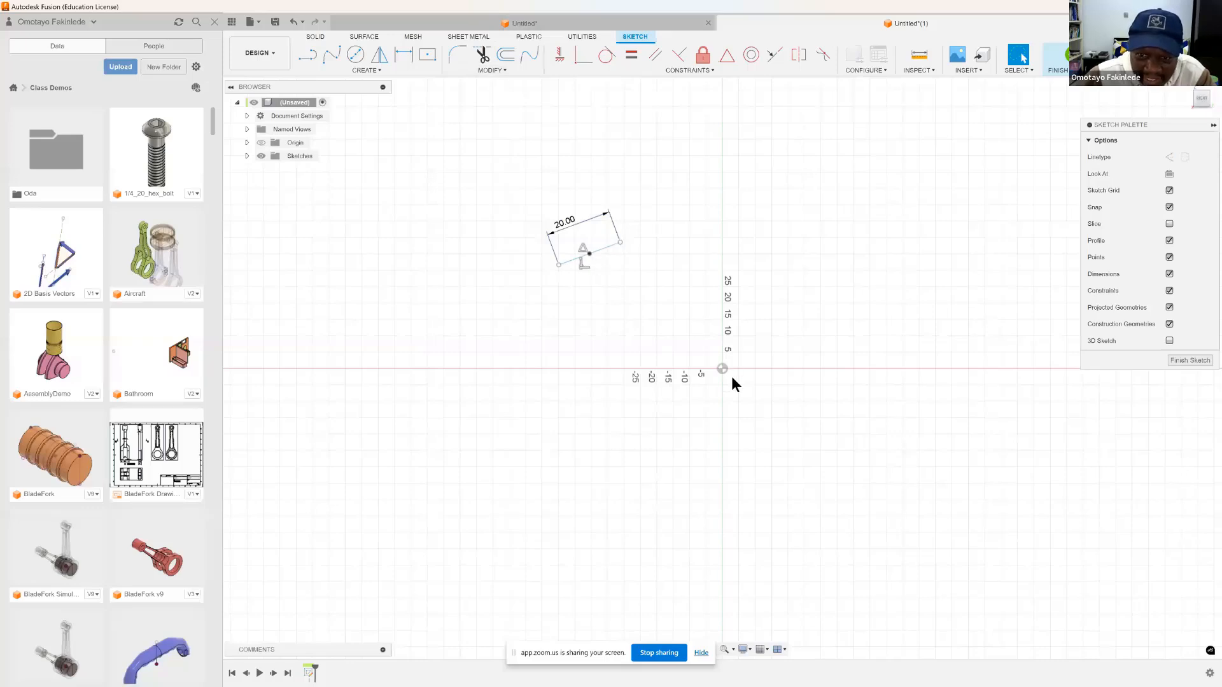
Make the line's midpoint coincident with the sketch origin
{"action": "left_click", "coordinate": [583, 54]}
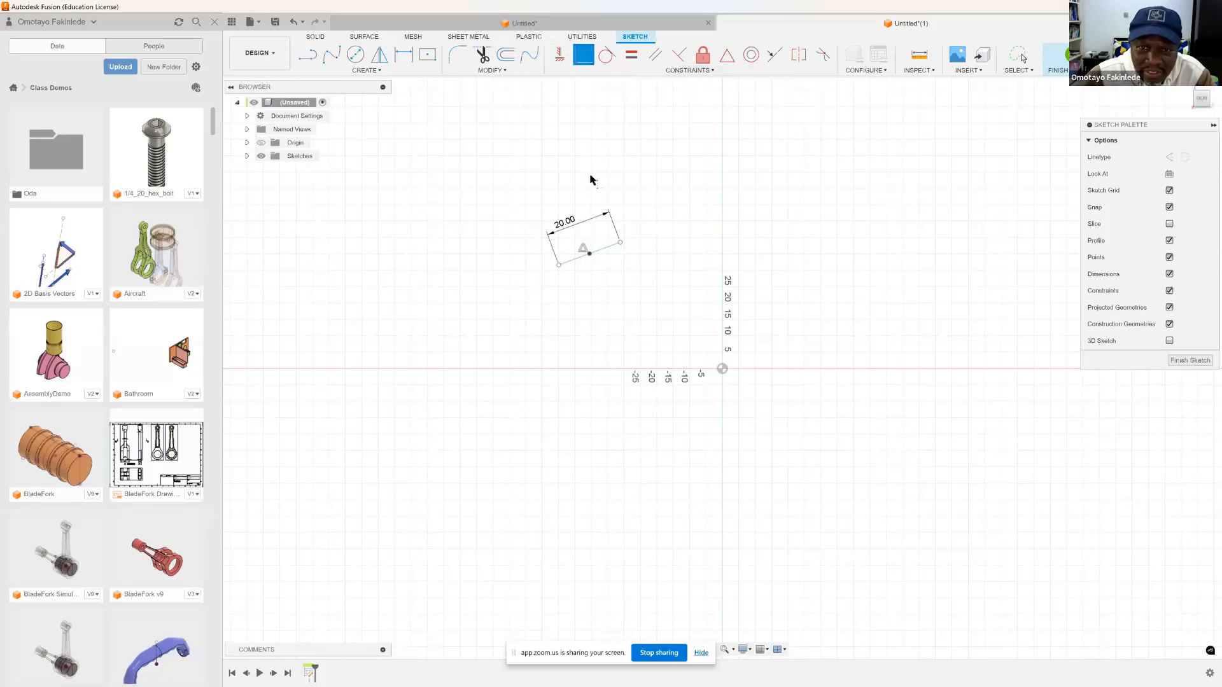
{"action": "left_click", "coordinate": [589, 253]}
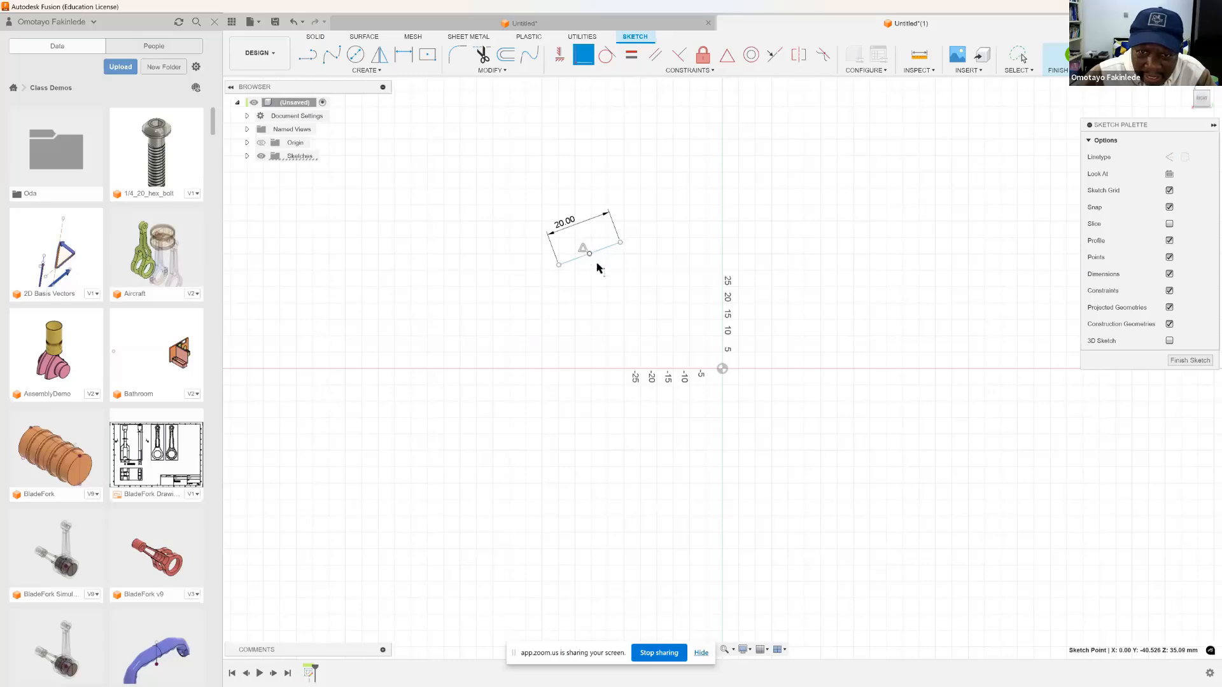
{"action": "left_click", "coordinate": [722, 370]}
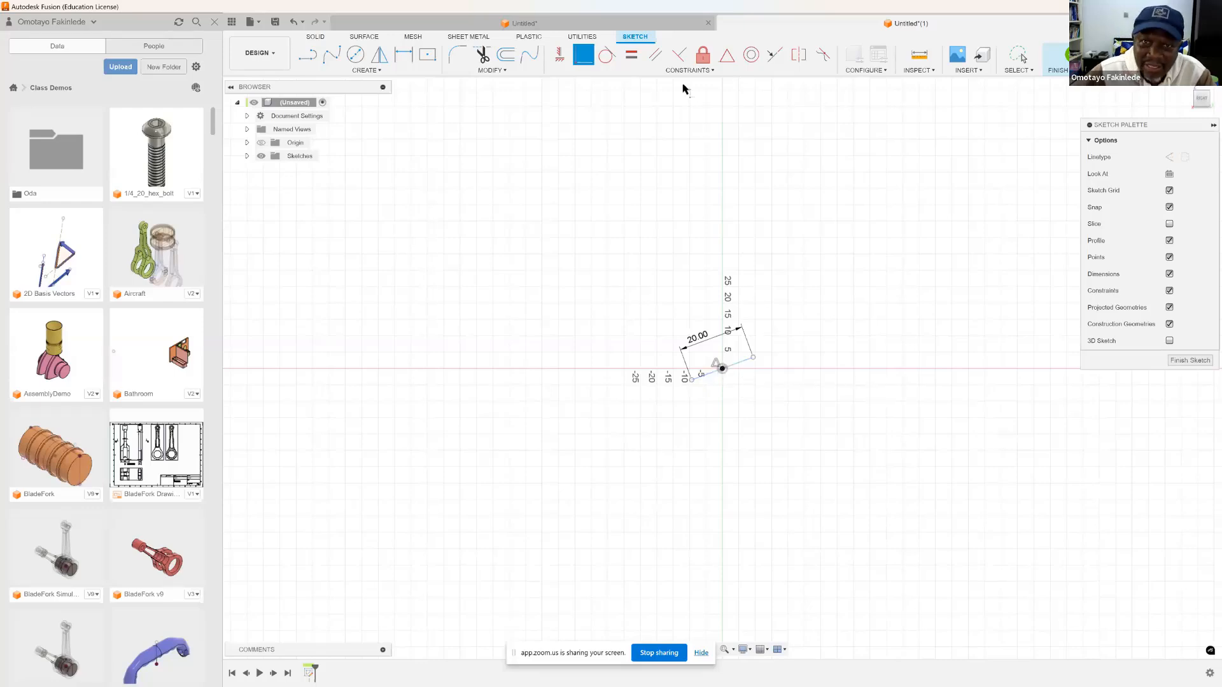
Apply a horizontal constraint to the 20 mm line centred on the origin
{"action": "left_click", "coordinate": [560, 53]}
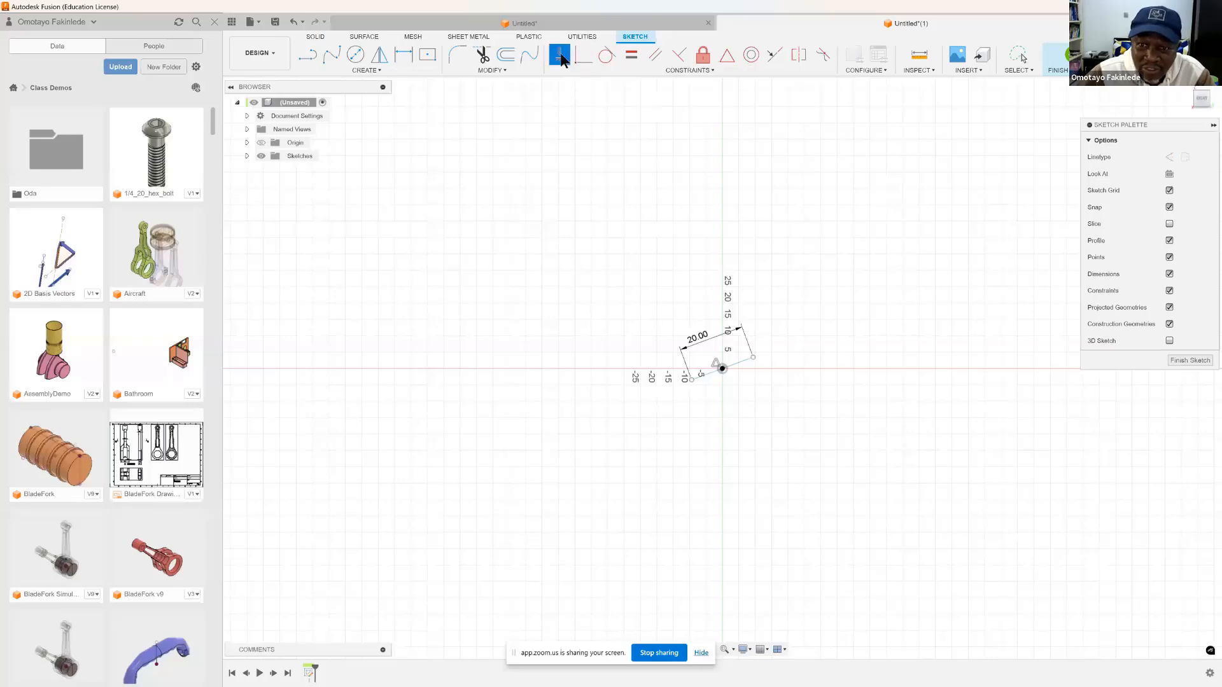
{"action": "left_click", "coordinate": [744, 361]}
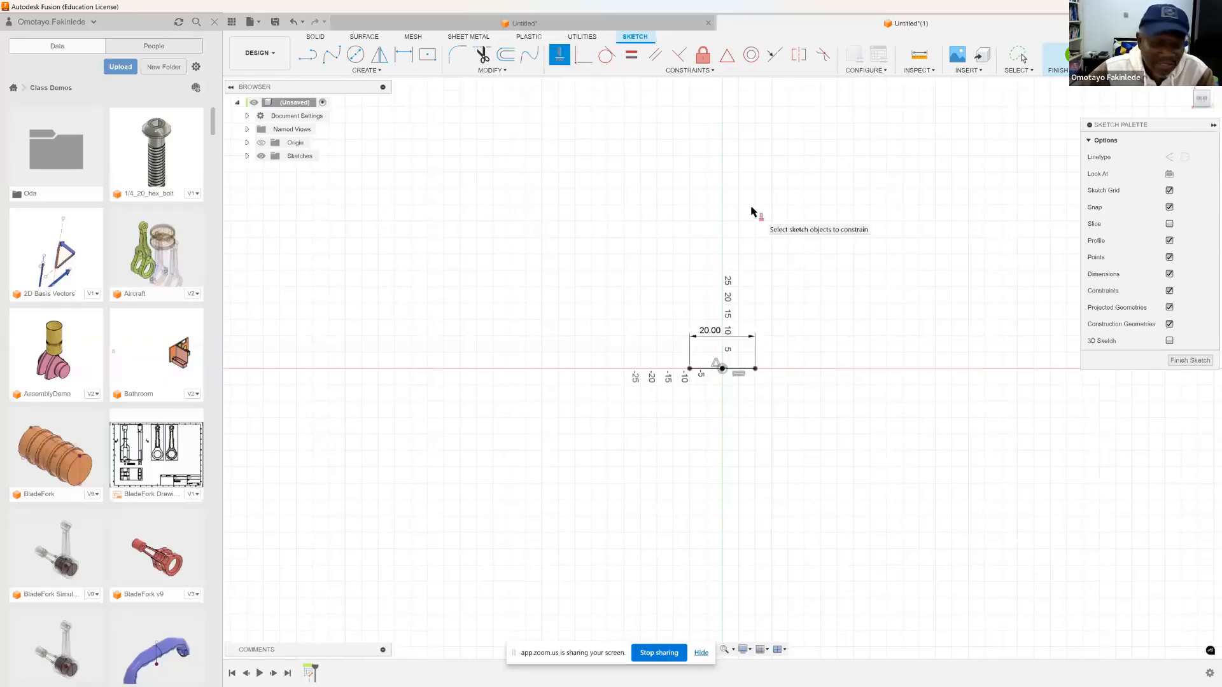
{"action": "key", "text": "Escape"}
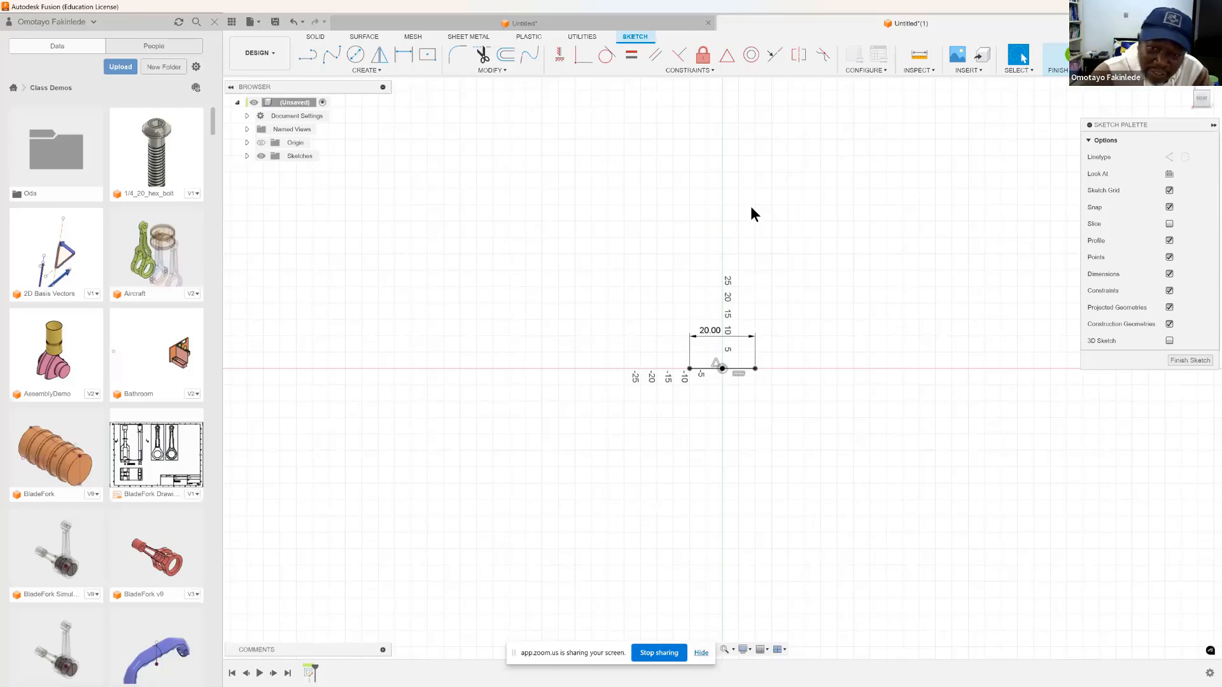
Draw a line about 49 mm long from the origin along the negative horizontal axis and try to constrain it horizontal
{"action": "left_click", "coordinate": [312, 55]}
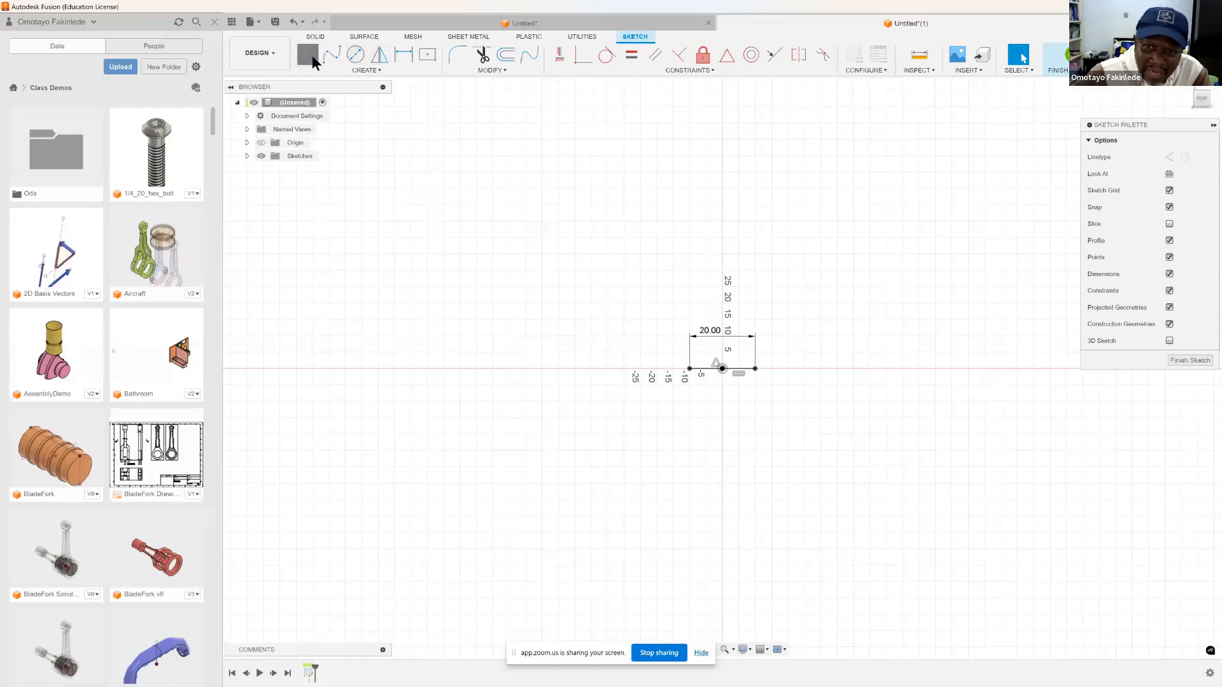
{"action": "left_click", "coordinate": [724, 369]}
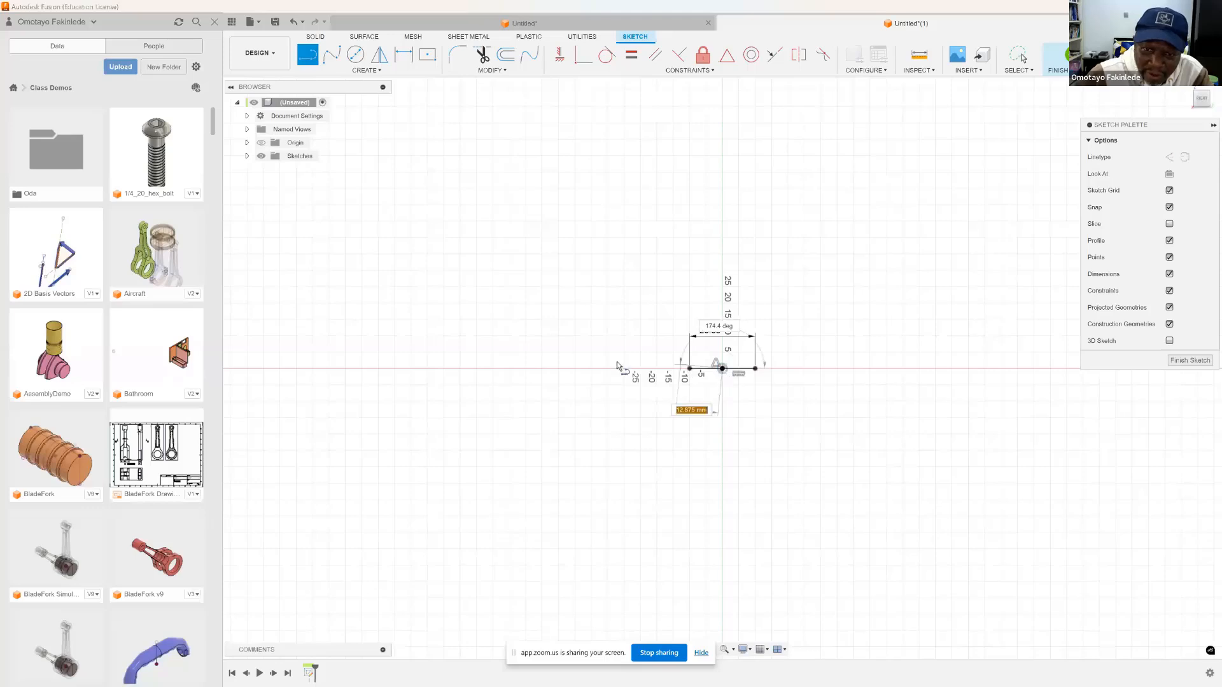
{"action": "left_click", "coordinate": [563, 368]}
{"action": "key", "text": "Escape"}
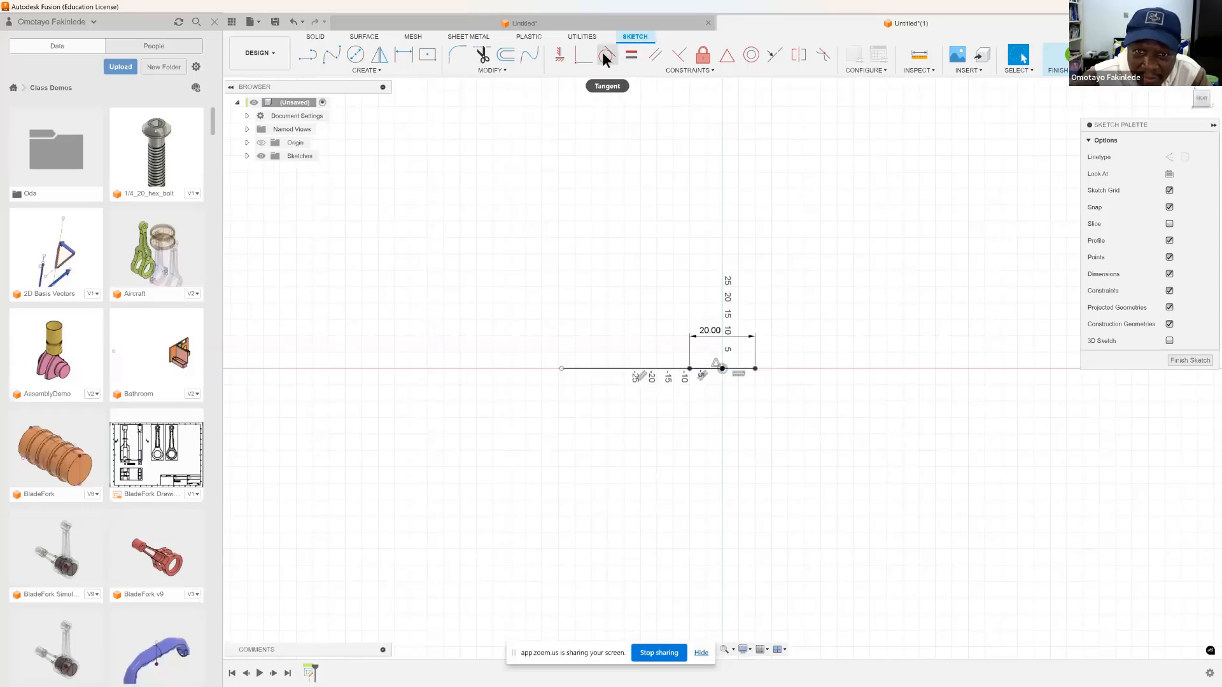
{"action": "left_click", "coordinate": [559, 55]}
{"action": "left_click", "coordinate": [609, 368]}
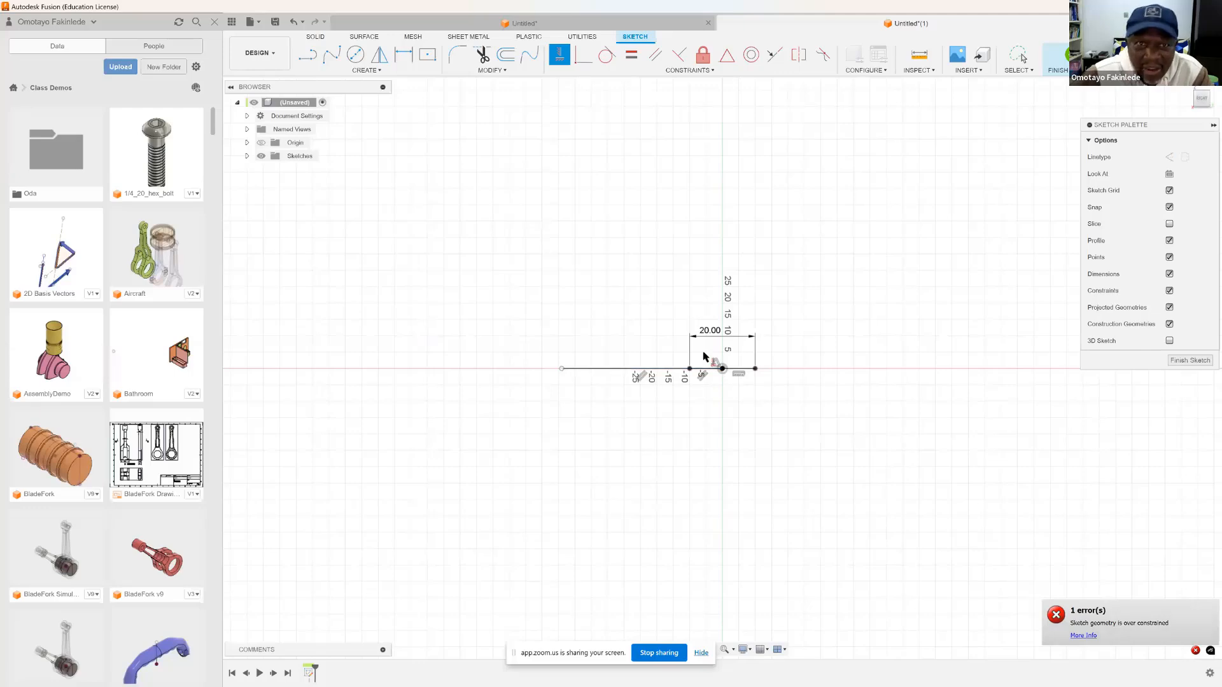
Mirror the 49 mm horizontal line about the Z axis to the opposite side of the origin
{"action": "left_click", "coordinate": [384, 58]}
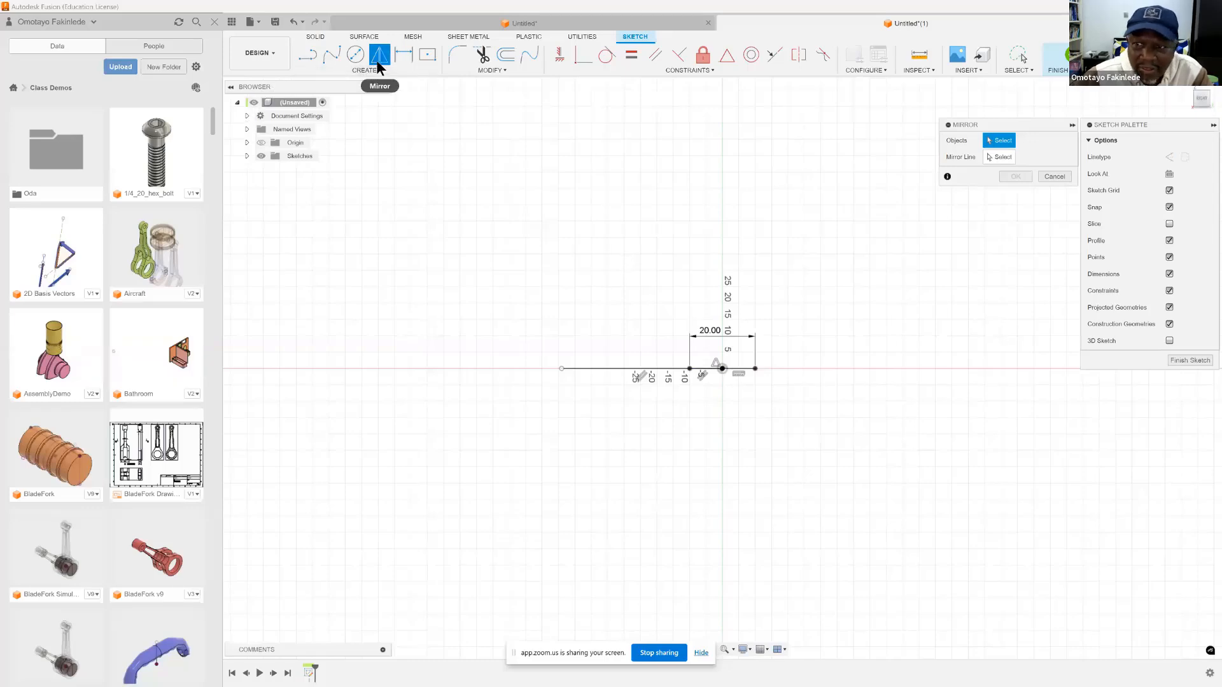
{"action": "left_click", "coordinate": [607, 367]}
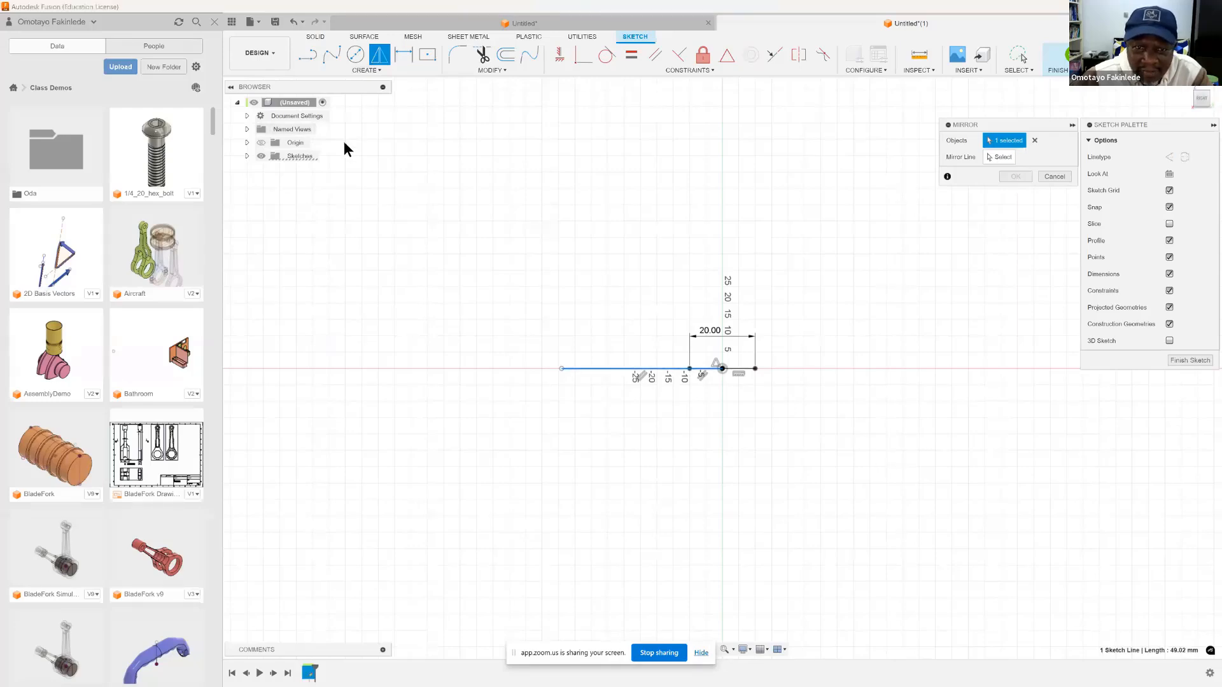
{"action": "left_click", "coordinate": [261, 143]}
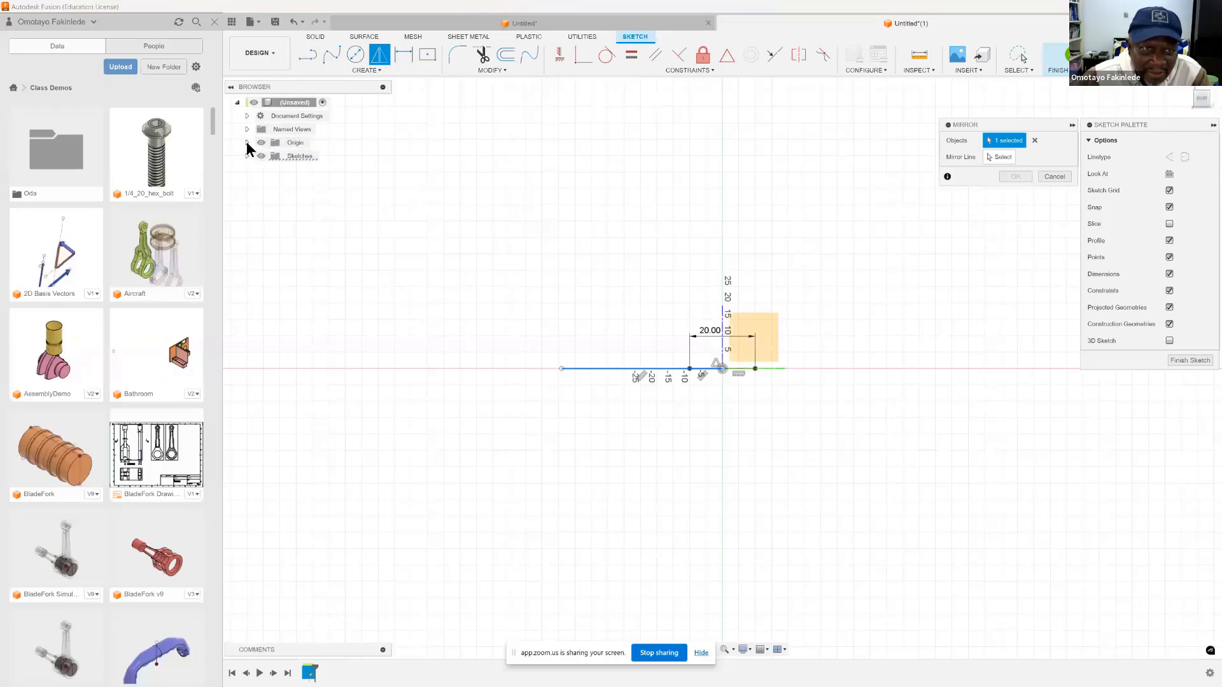
{"action": "left_click", "coordinate": [247, 142]}
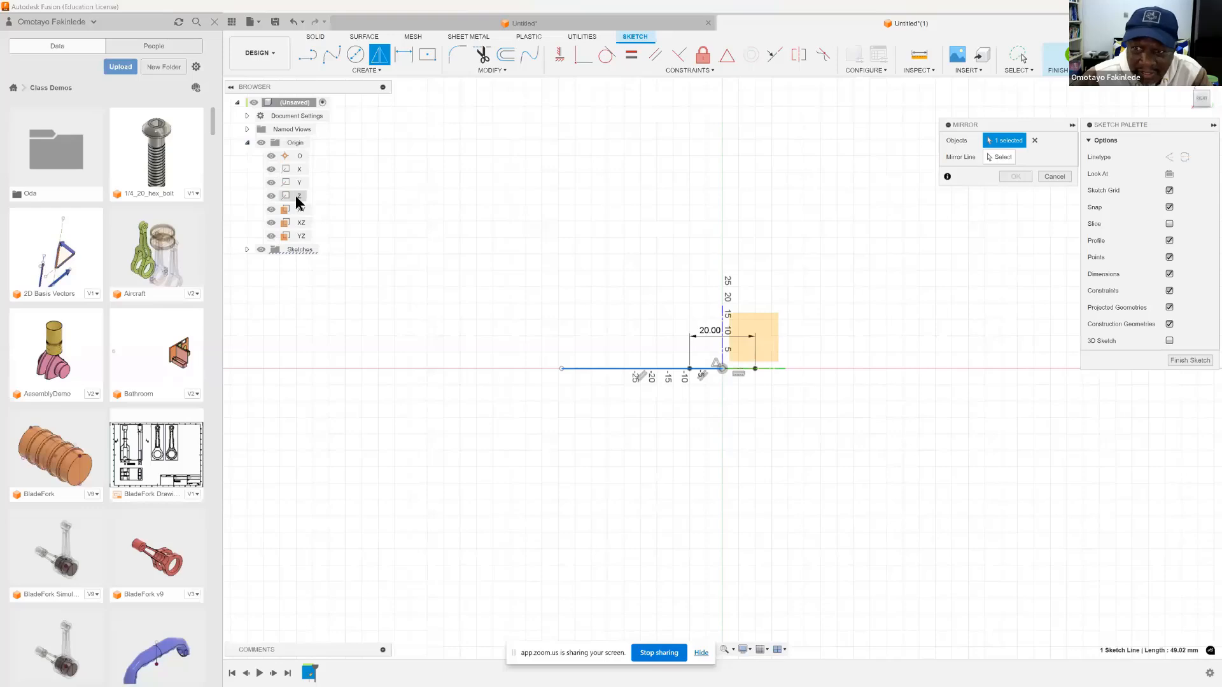
{"action": "left_click", "coordinate": [1000, 157]}
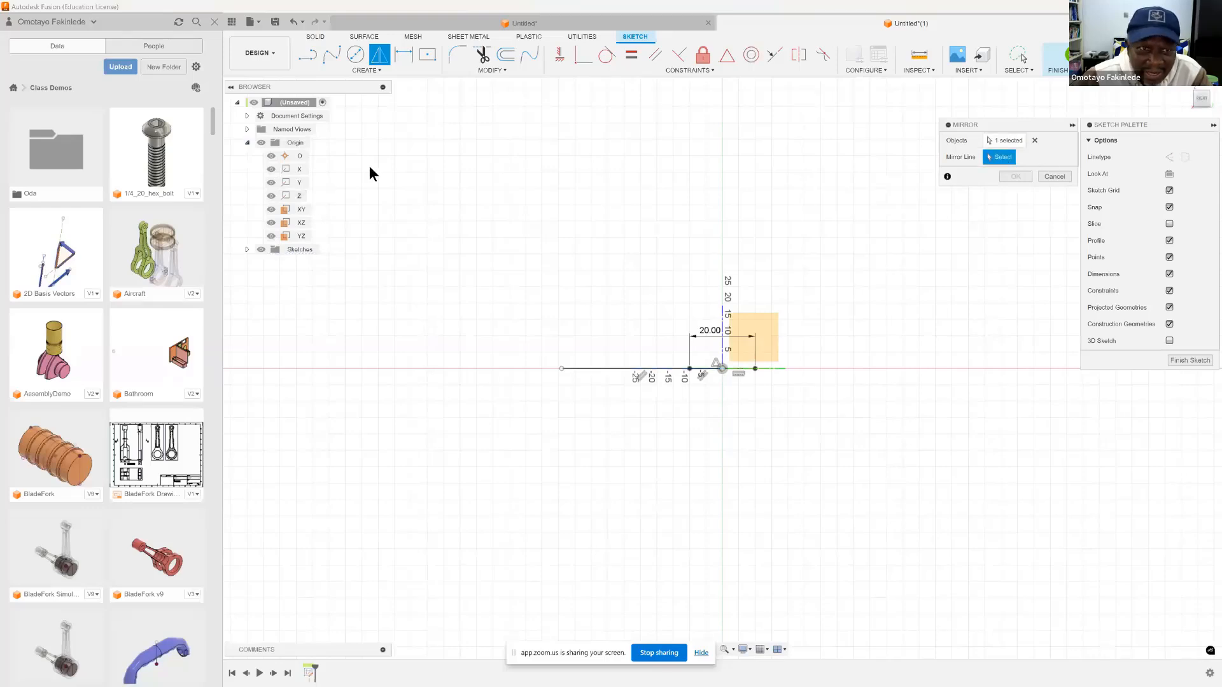
{"action": "left_click", "coordinate": [300, 196]}
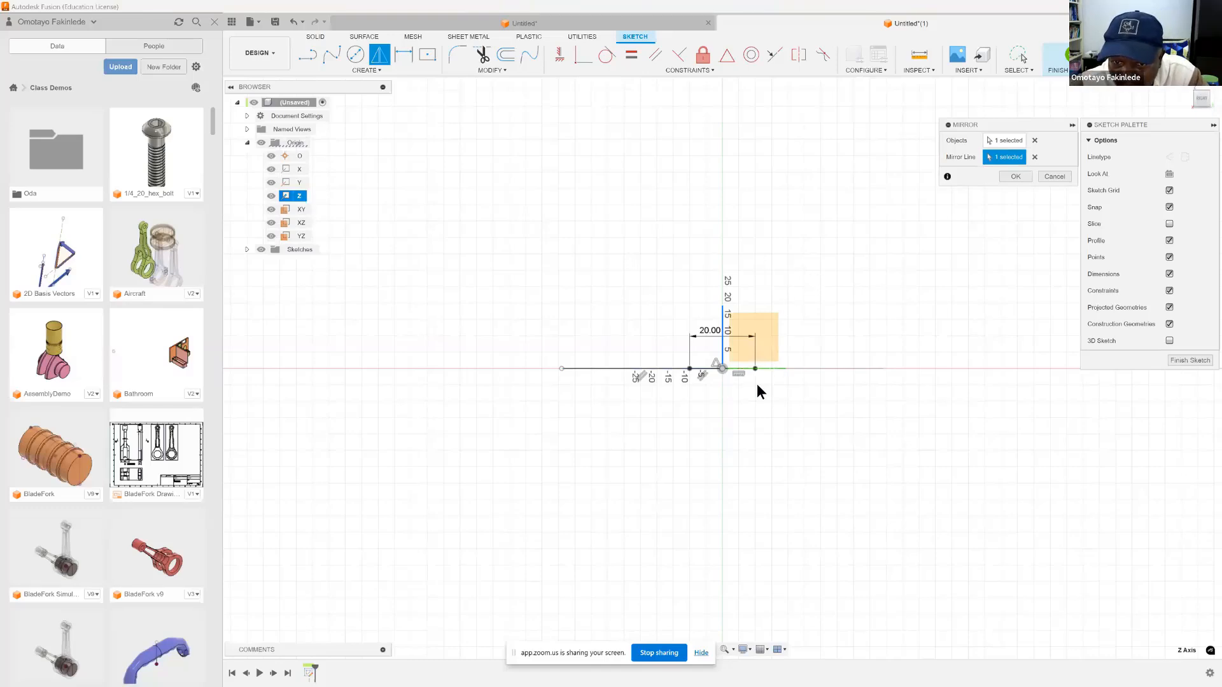
{"action": "left_click", "coordinate": [1014, 176]}
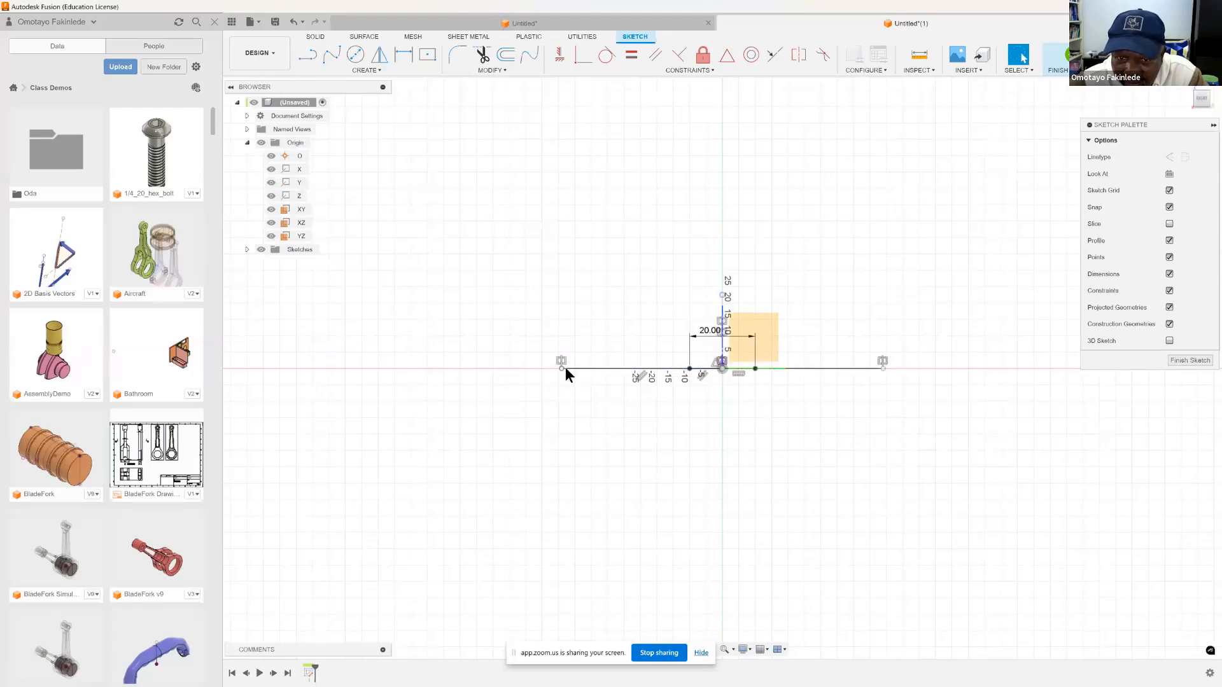
Dimension the mirrored source line's length as 10 mm and undo that value
{"action": "left_click", "coordinate": [402, 56]}
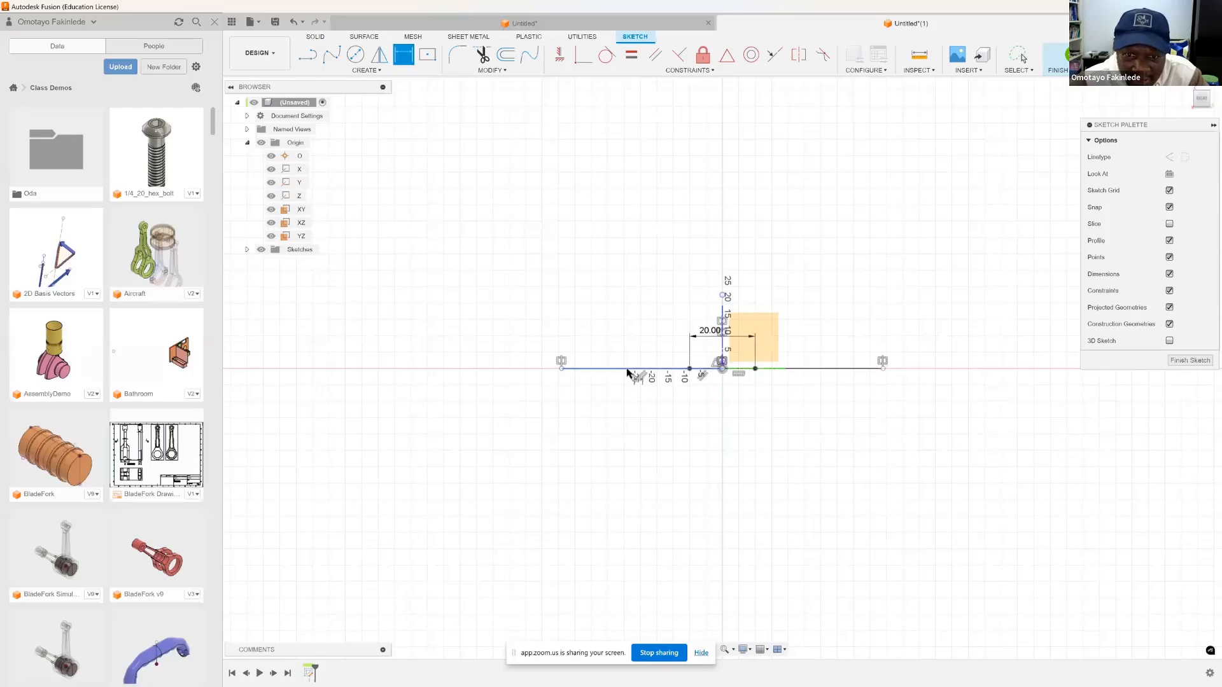
{"action": "left_click", "coordinate": [627, 372]}
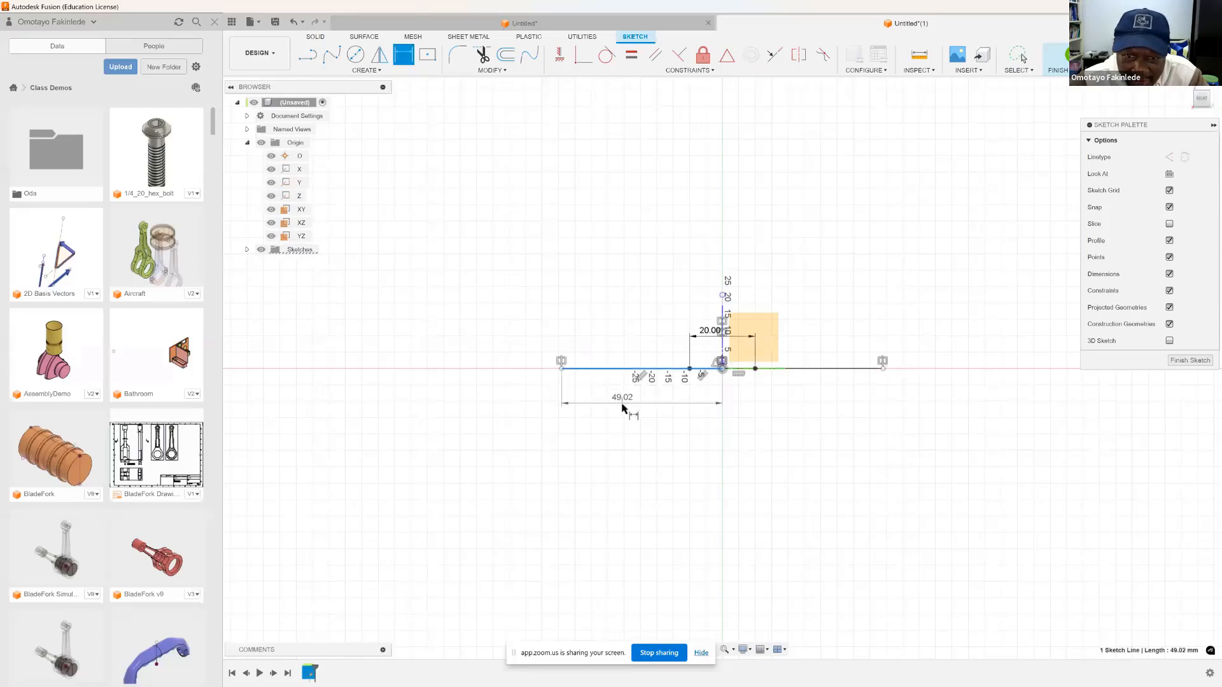
{"action": "left_click", "coordinate": [622, 410]}
{"action": "type", "text": "1"}
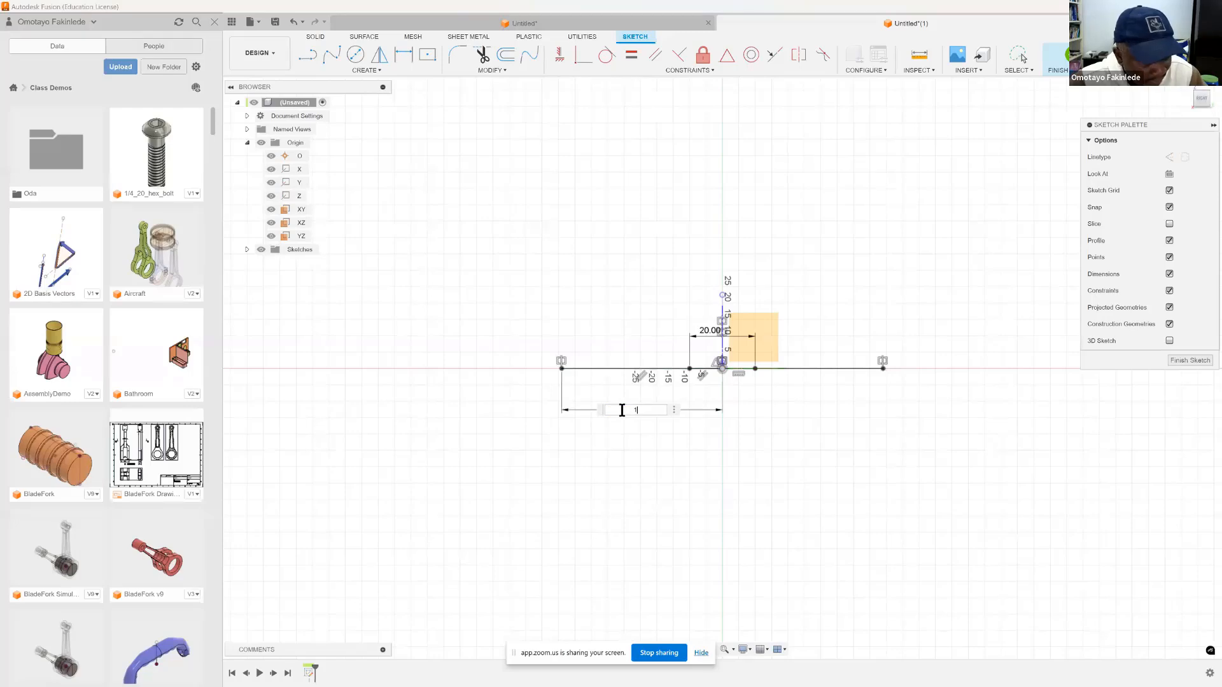
{"action": "key", "text": "Return"}
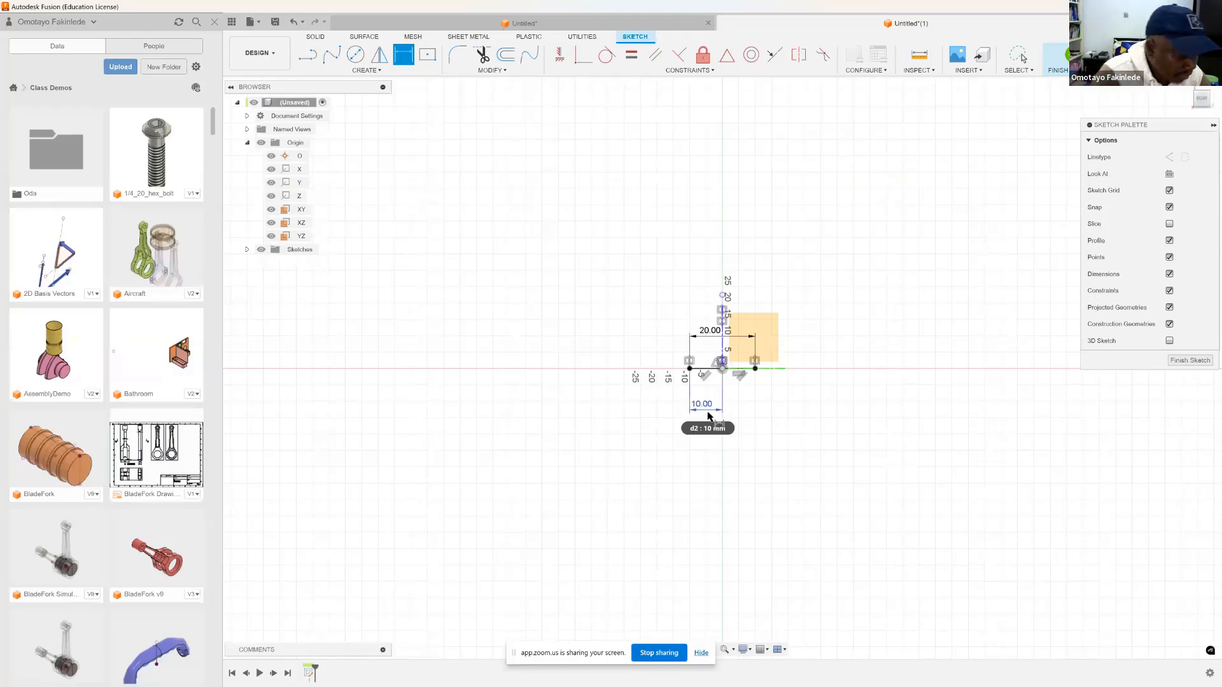
{"action": "key", "text": "Escape"}
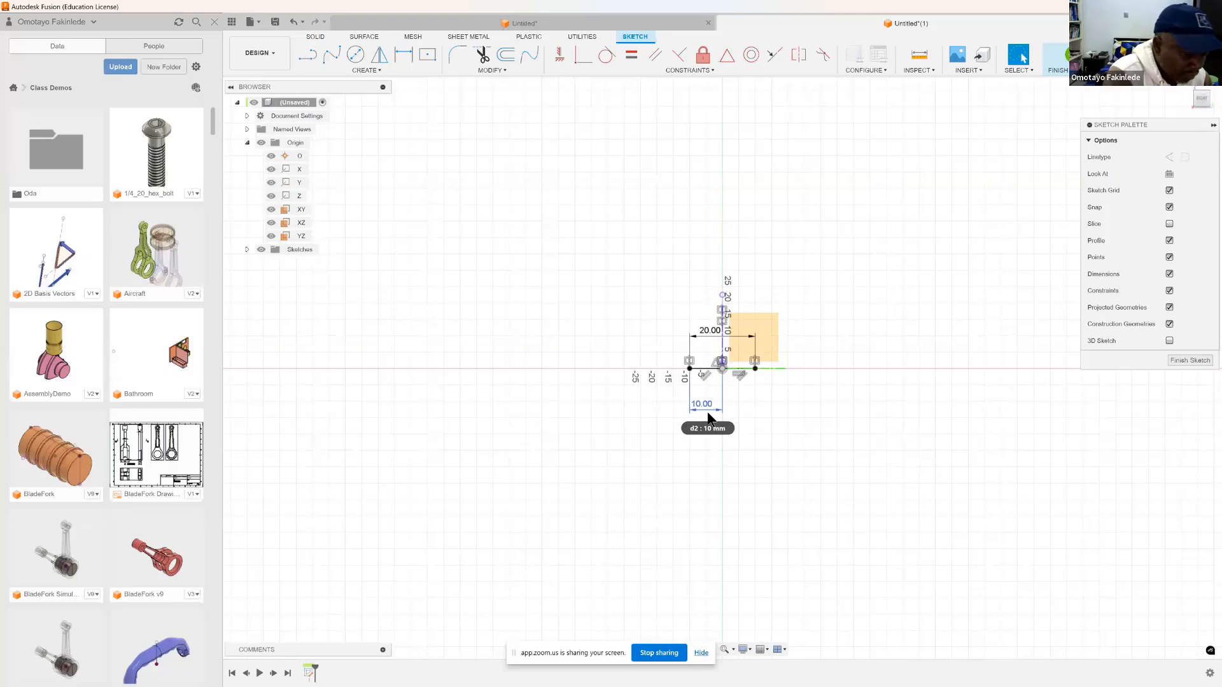
{"action": "key", "text": "ctrl+z"}
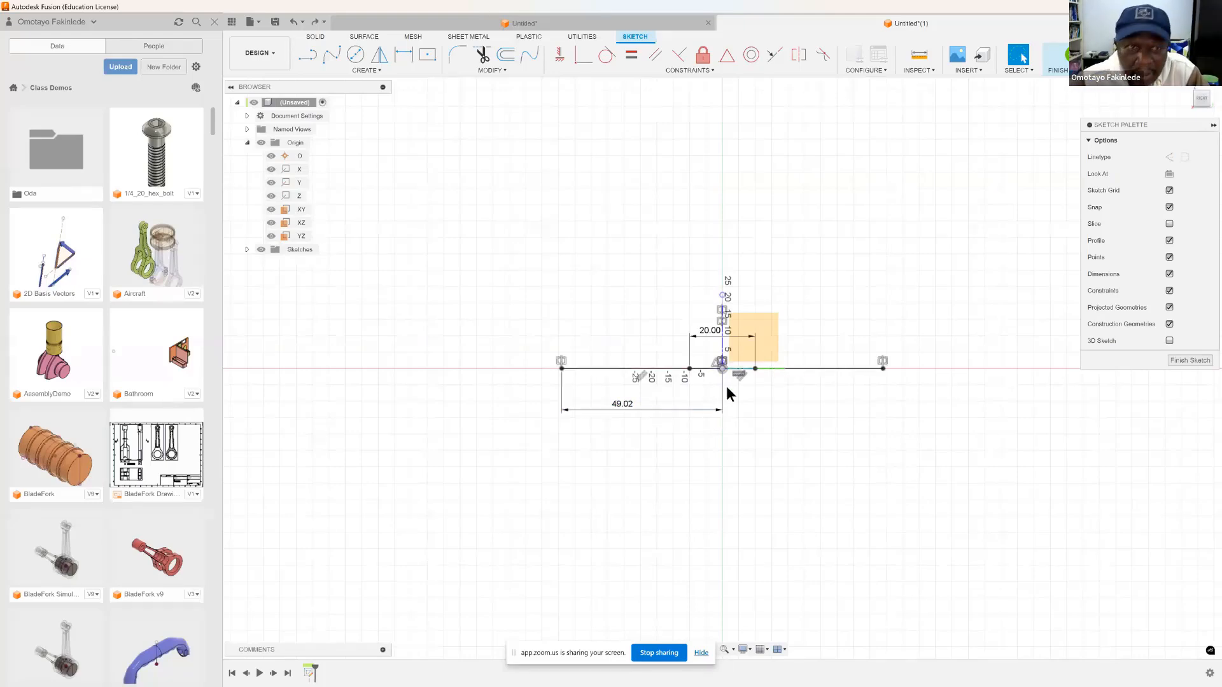
Set the 49.02 mm length dimension below the mirrored line to 10 mm
{"action": "left_click", "coordinate": [626, 407]}
{"action": "right_click", "coordinate": [626, 407]}
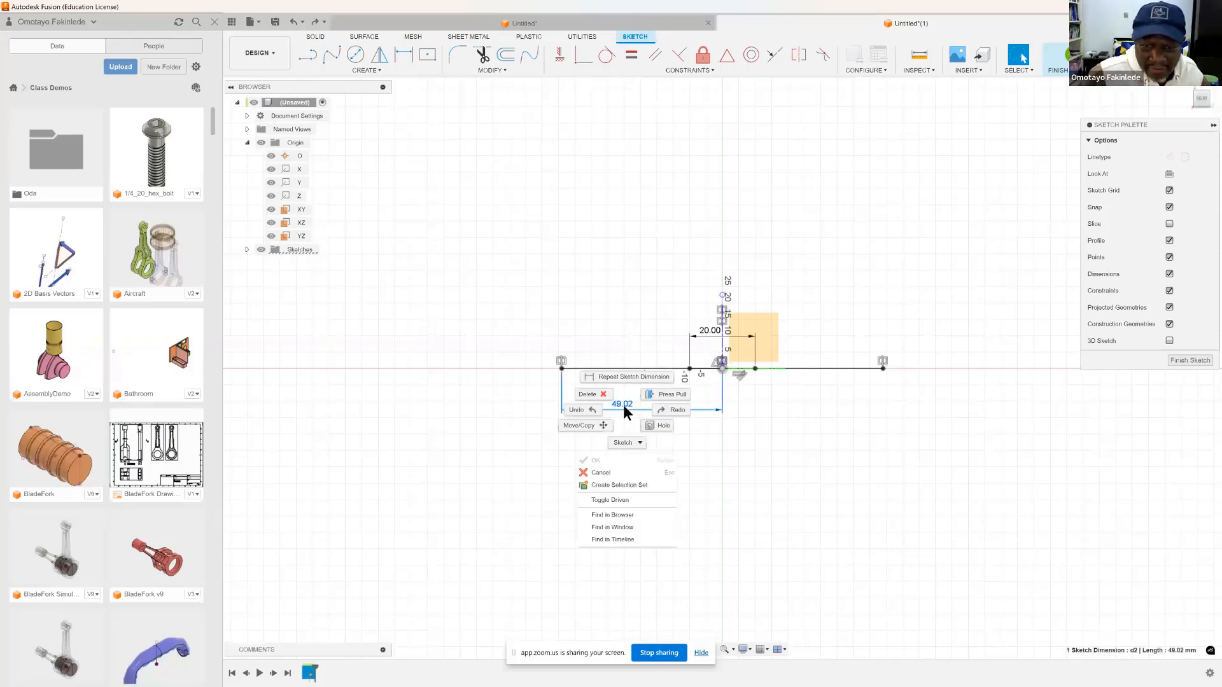
{"action": "left_click", "coordinate": [628, 405]}
{"action": "right_click", "coordinate": [628, 405]}
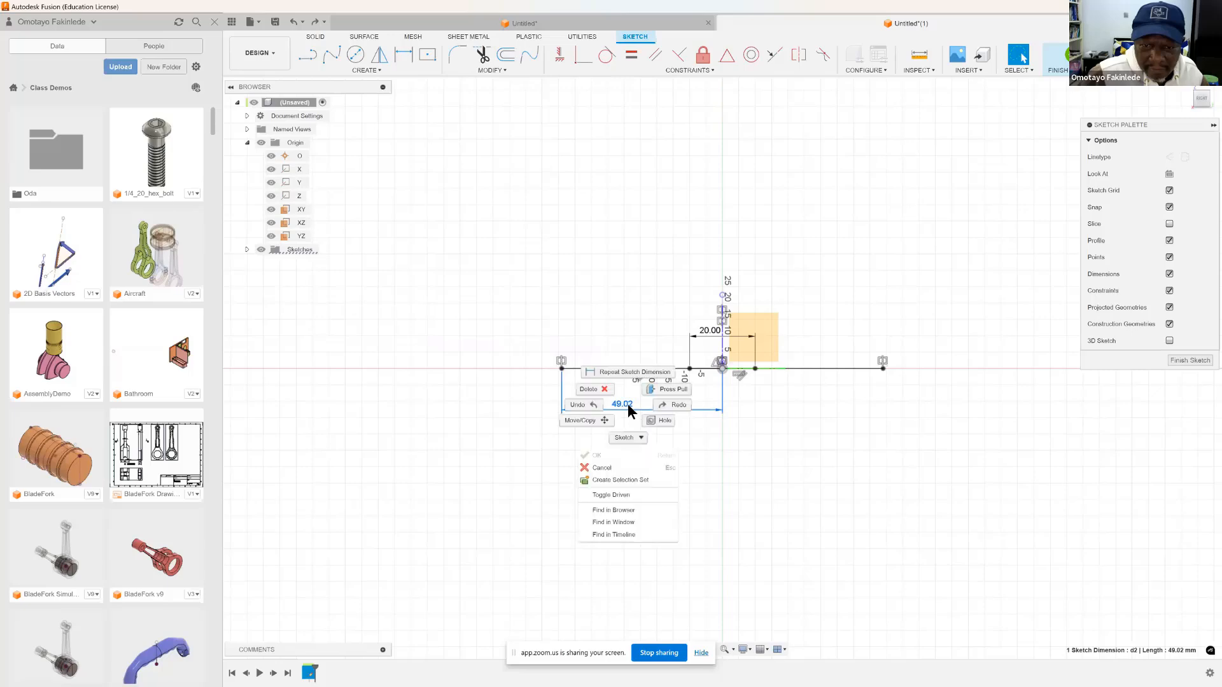
{"action": "double_click", "coordinate": [627, 407]}
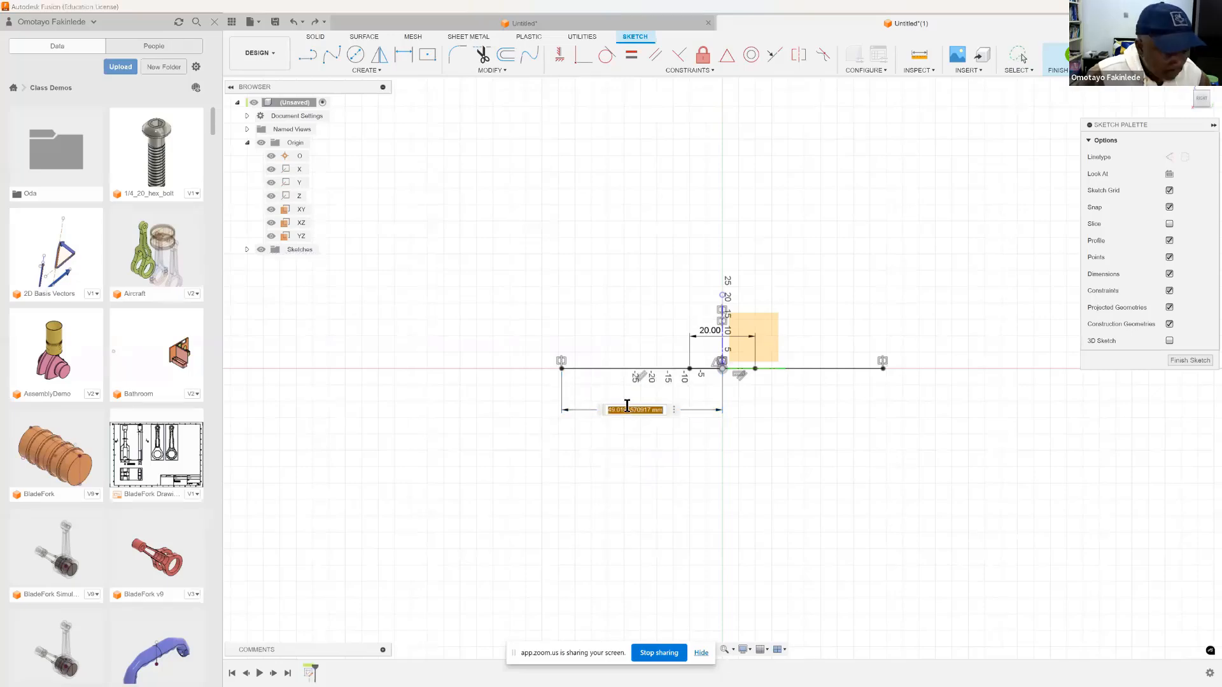
{"action": "type", "text": "10"}
{"action": "key", "text": "Return"}
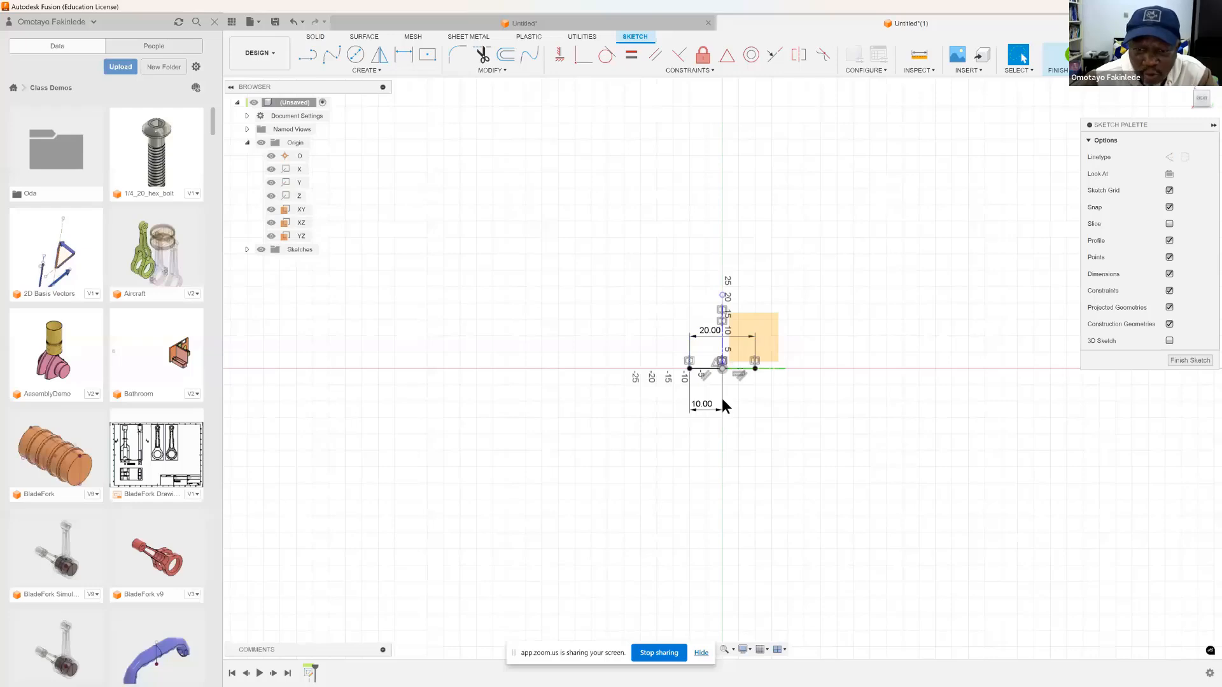
Undo the length dimension, the mirror and the extra line, keeping only the 20 mm line
{"action": "key", "text": "ctrl+z"}
{"action": "key", "text": "ctrl+z"}
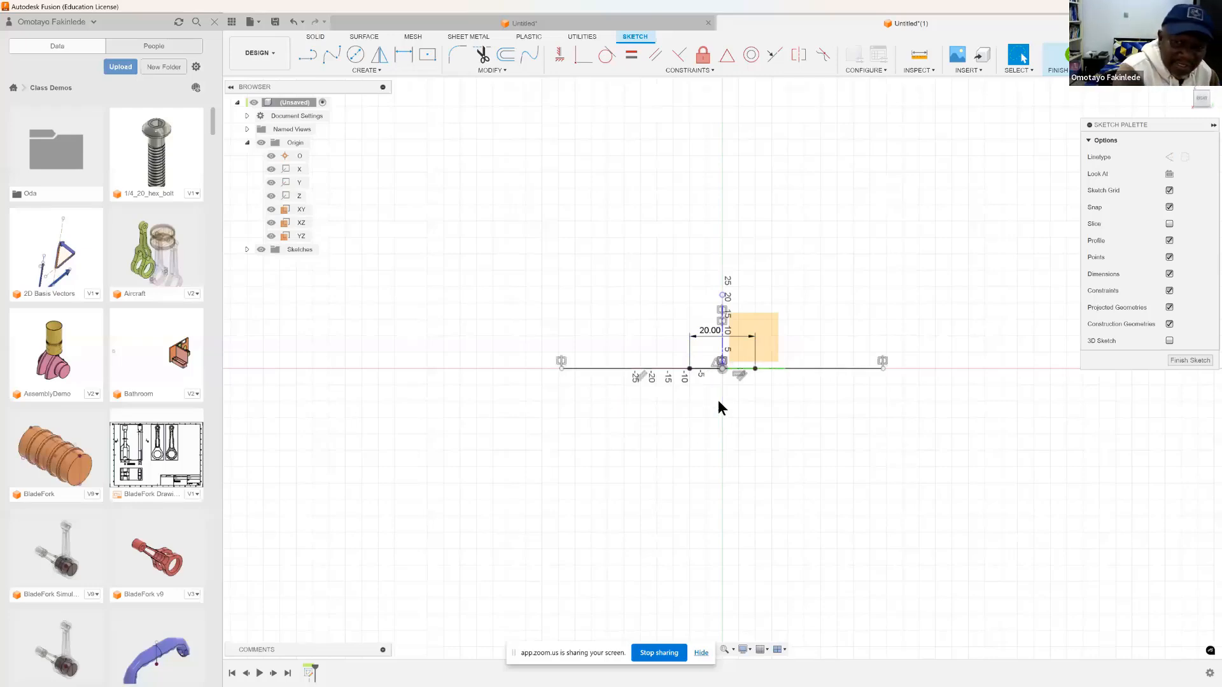
{"action": "key", "text": "ctrl+z"}
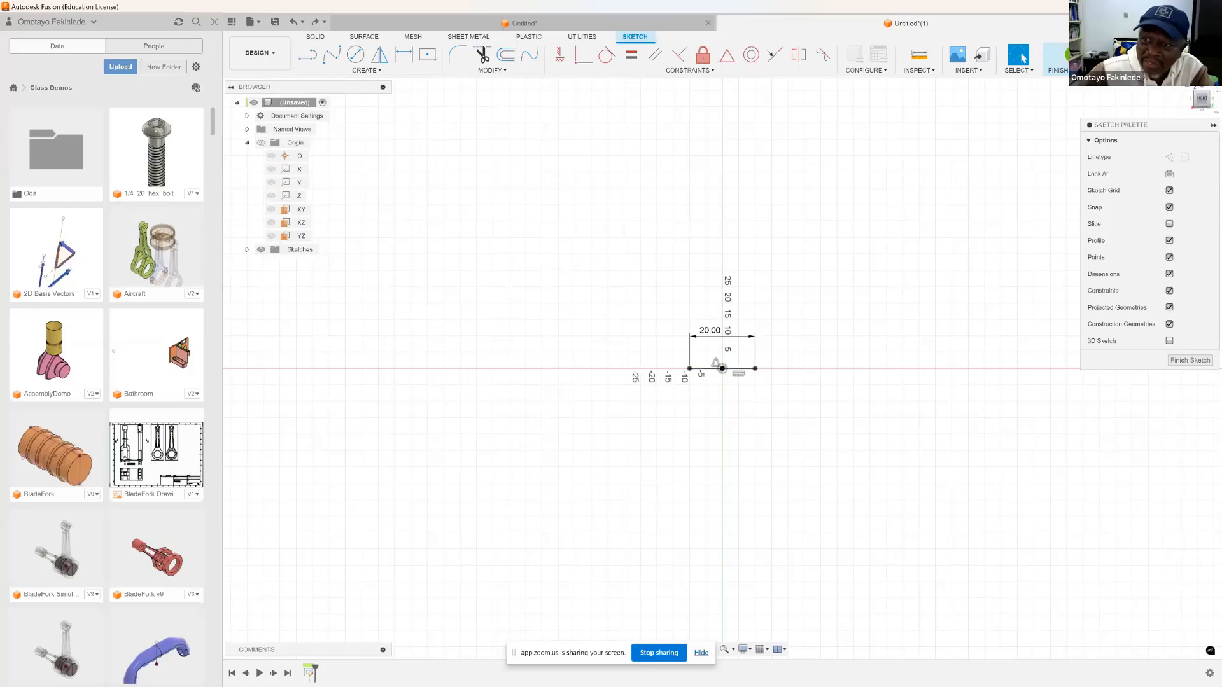
Finish the sketch and create a construction plane offset 100 mm from the YZ plane
{"action": "left_click", "coordinate": [1057, 60]}
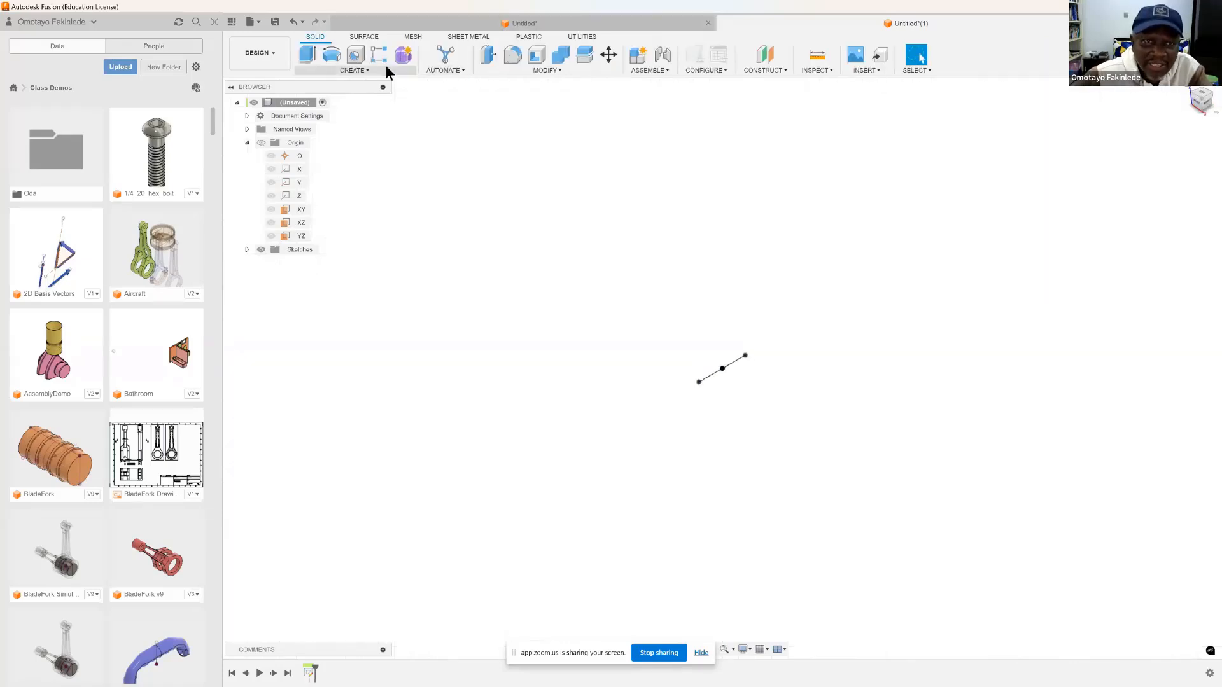
{"action": "left_click", "coordinate": [768, 70]}
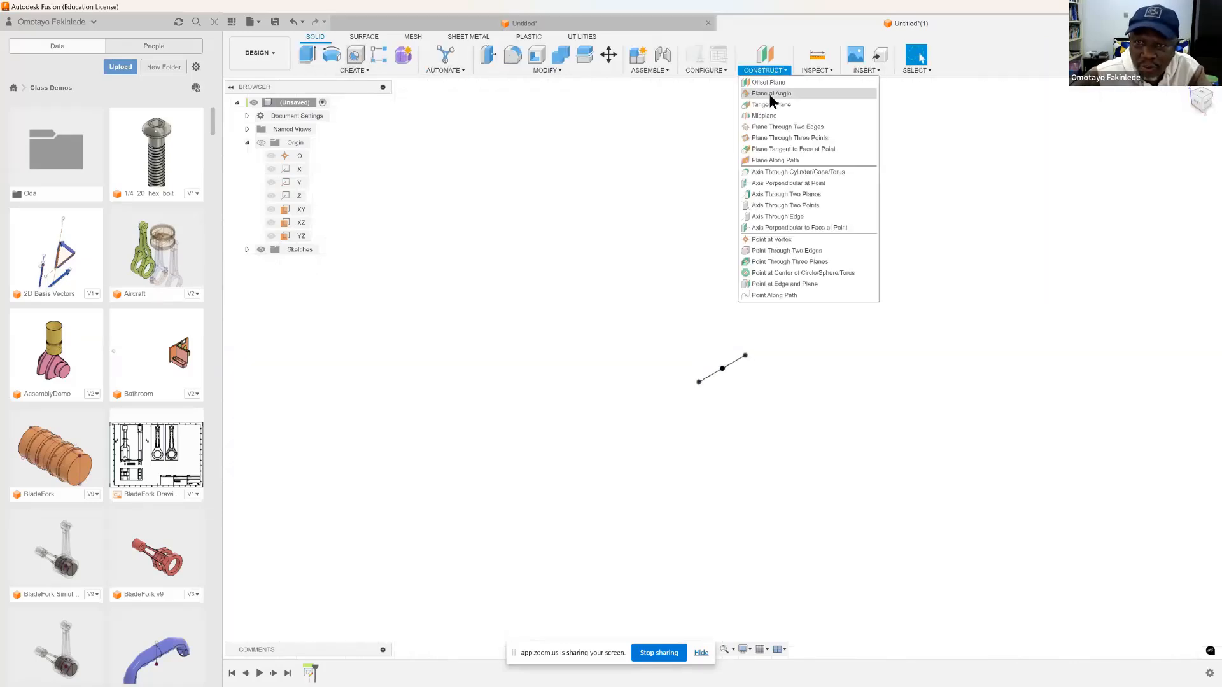
{"action": "left_click", "coordinate": [779, 83]}
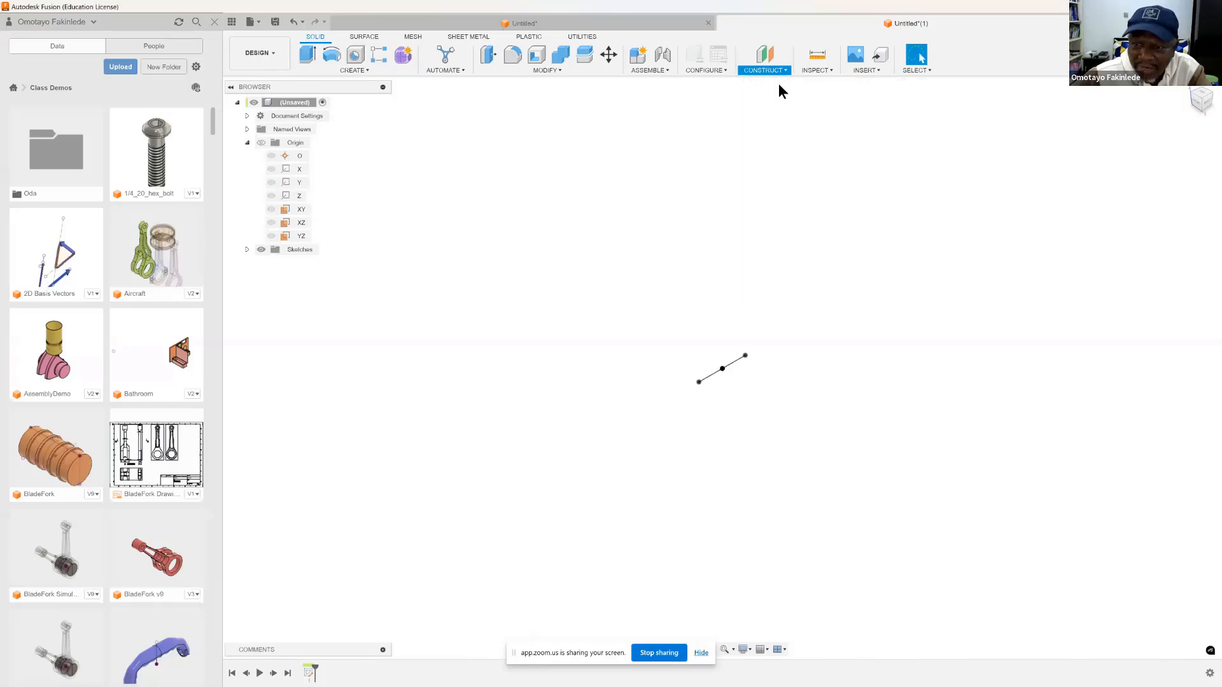
{"action": "left_click", "coordinate": [751, 319]}
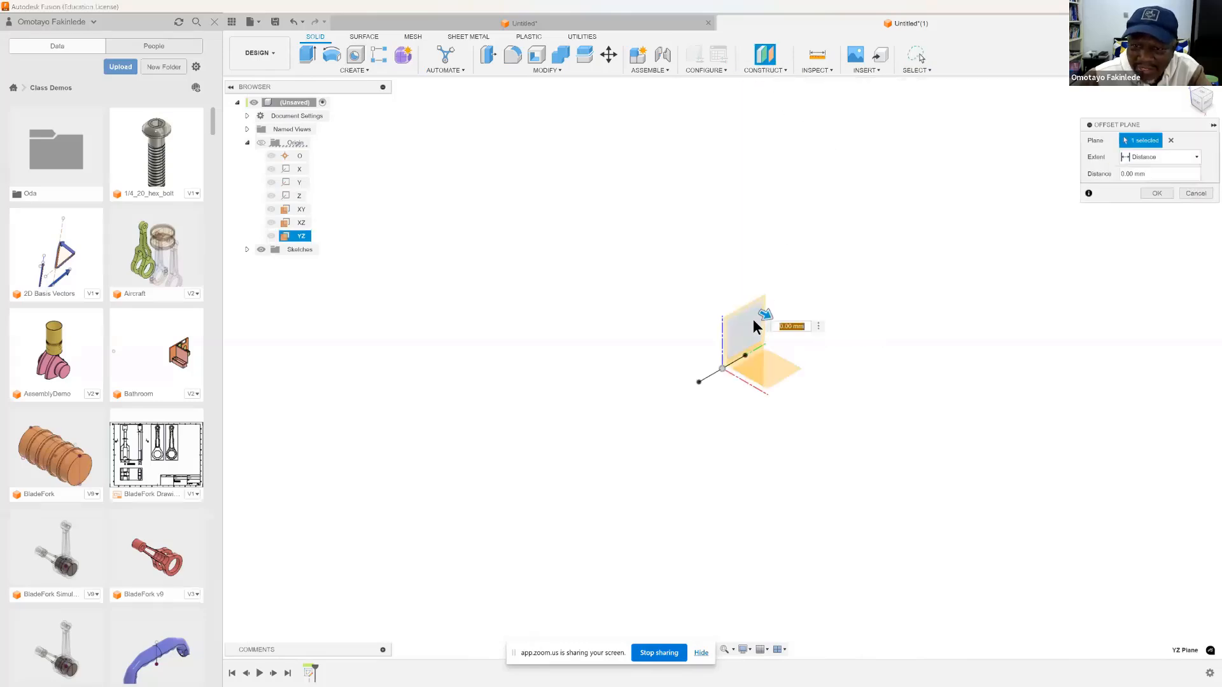
{"action": "left_click_drag", "start_coordinate": [760, 312], "coordinate": [858, 398]}
{"action": "type", "text": "100"}
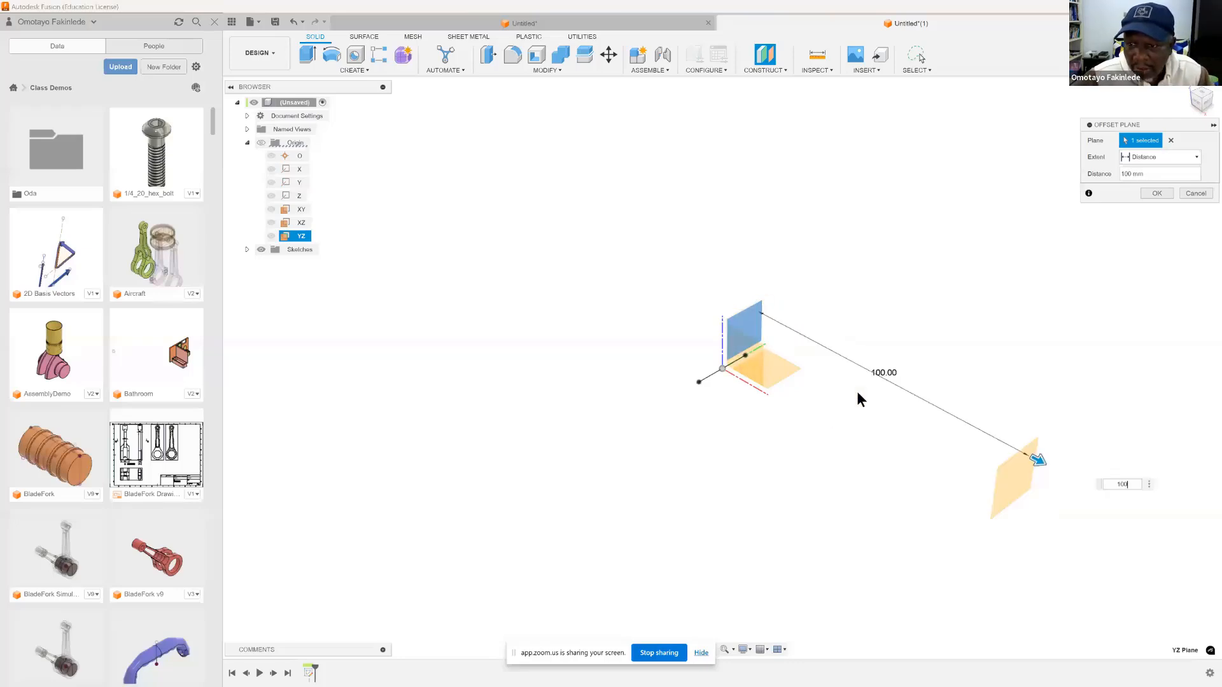
{"action": "left_click", "coordinate": [1158, 195]}
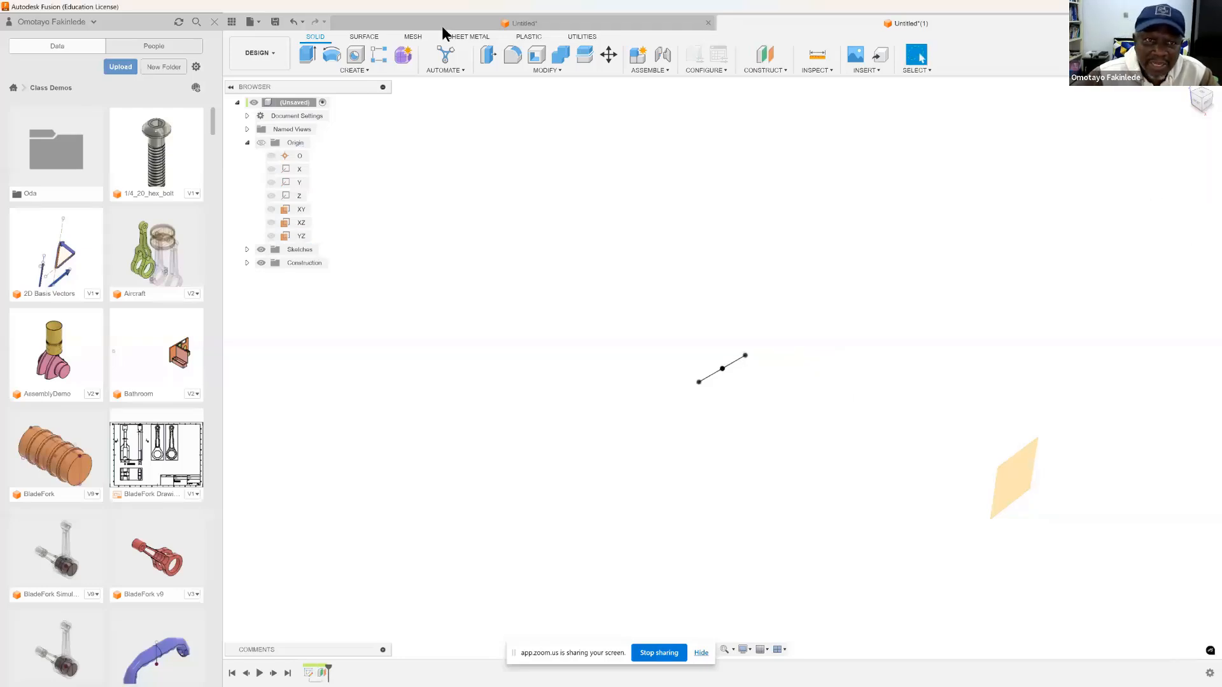
Create a new sketch on the offset construction plane
{"action": "left_click", "coordinate": [354, 70]}
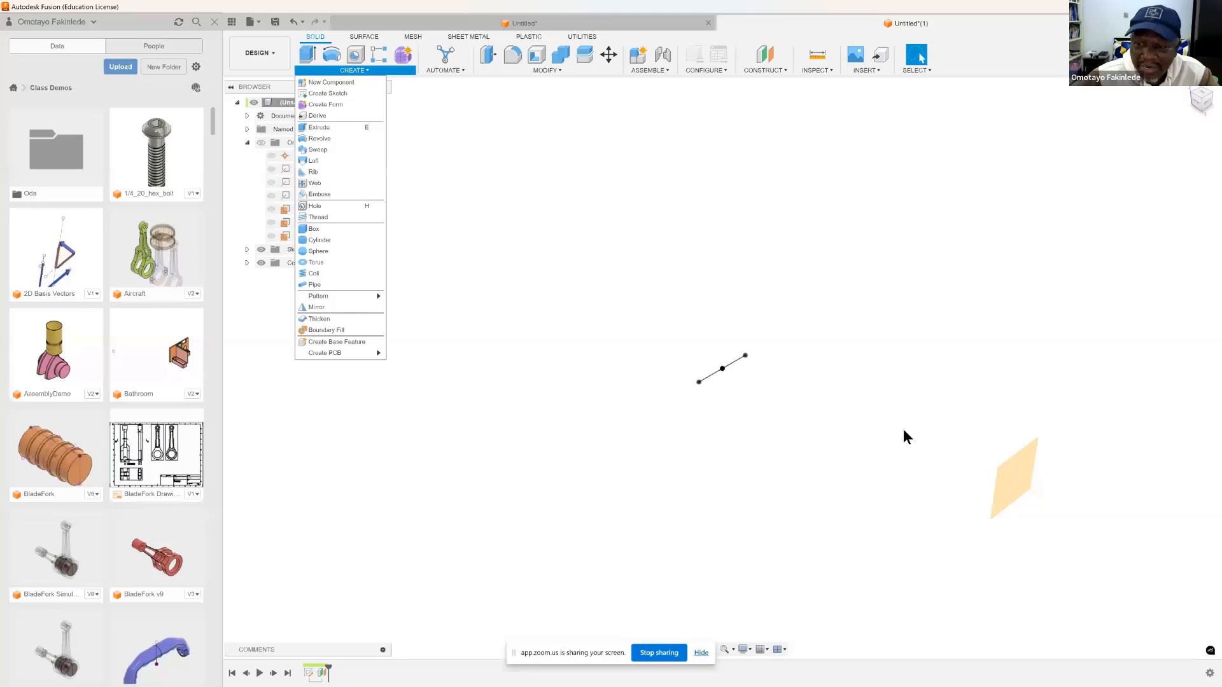
{"action": "left_click", "coordinate": [1006, 480]}
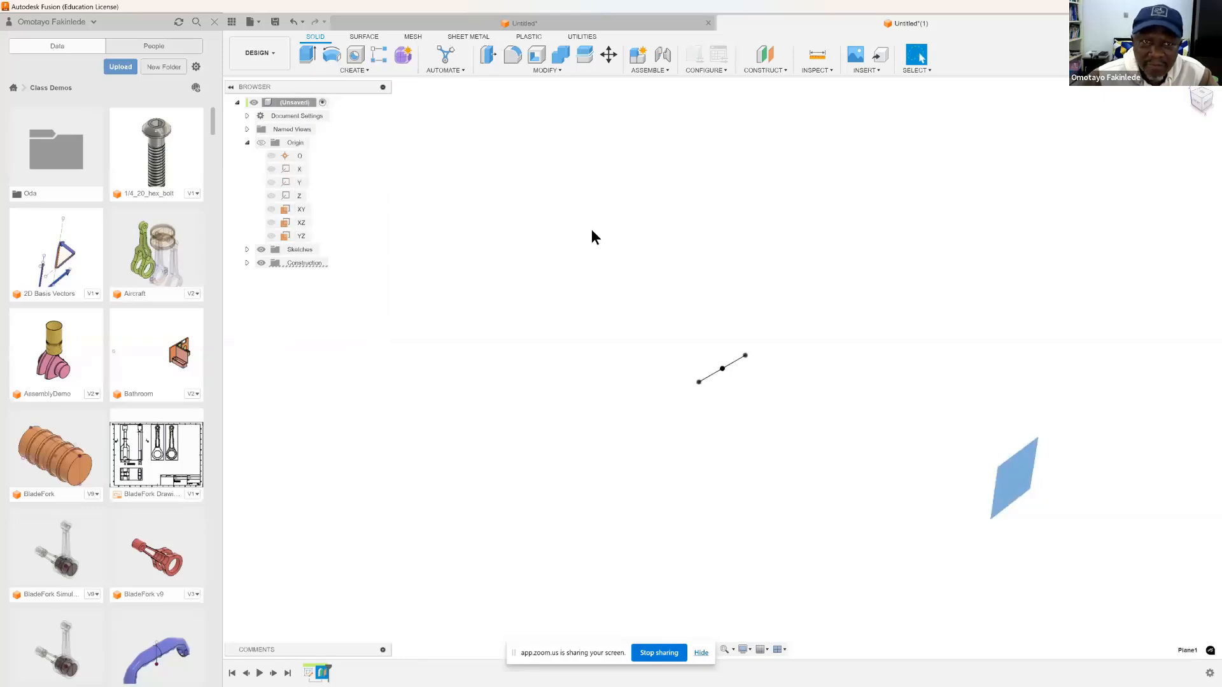
{"action": "left_click", "coordinate": [359, 70]}
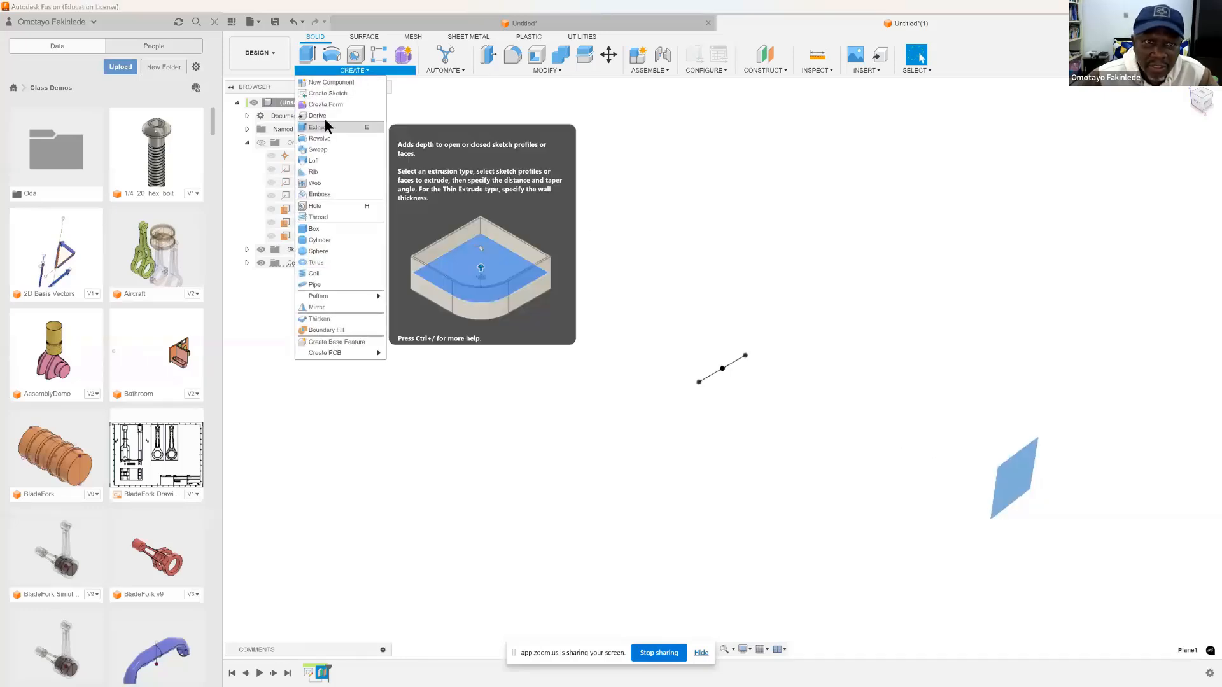
{"action": "left_click", "coordinate": [329, 93]}
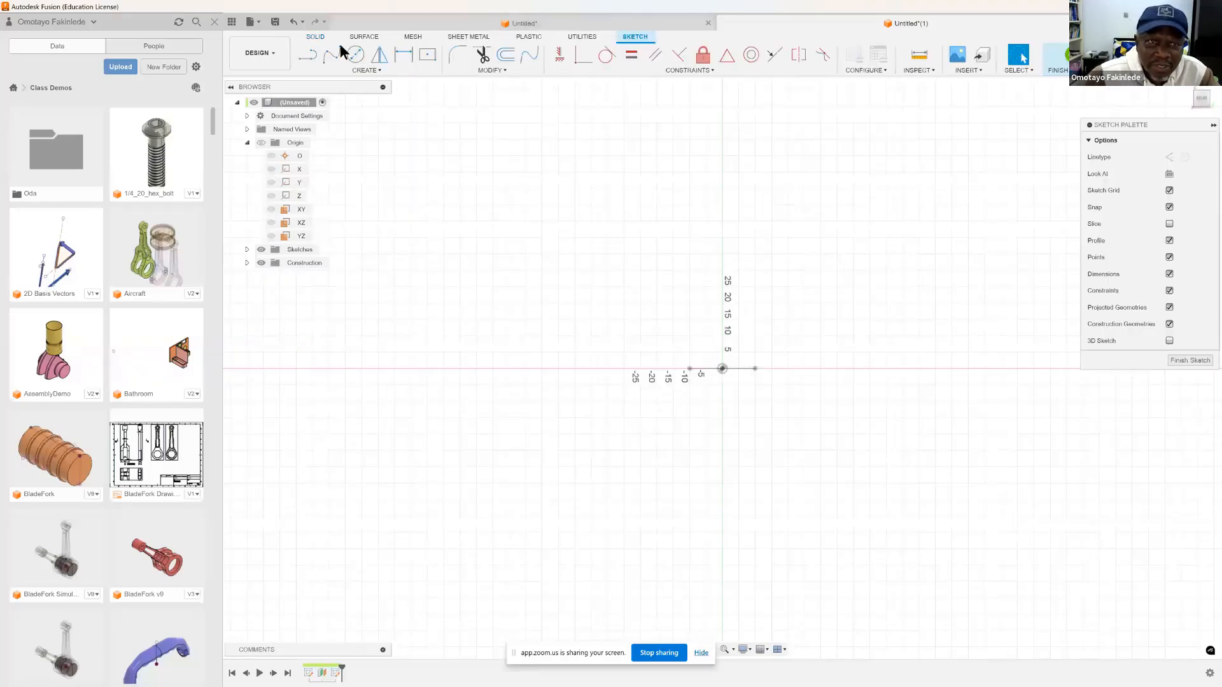
Draw two connected slanted lines meeting at the origin, one about 50 mm long below the horizontal axis and the other rising above it
{"action": "left_click", "coordinate": [307, 59]}
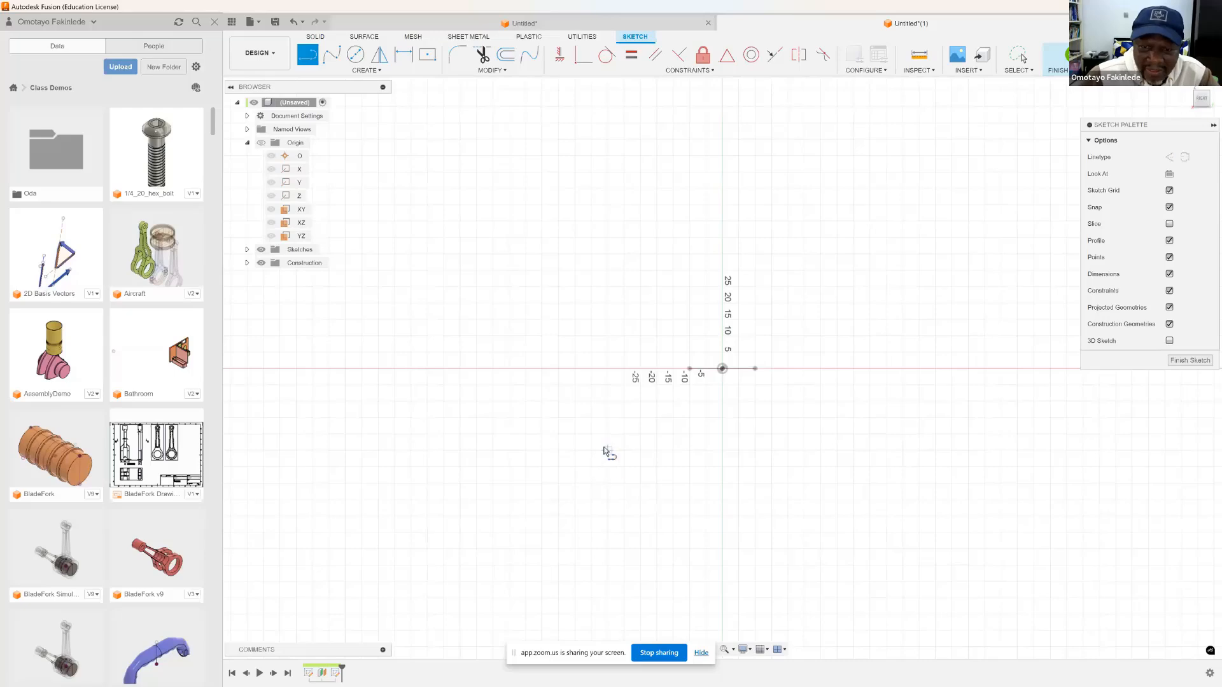
{"action": "left_click", "coordinate": [576, 446]}
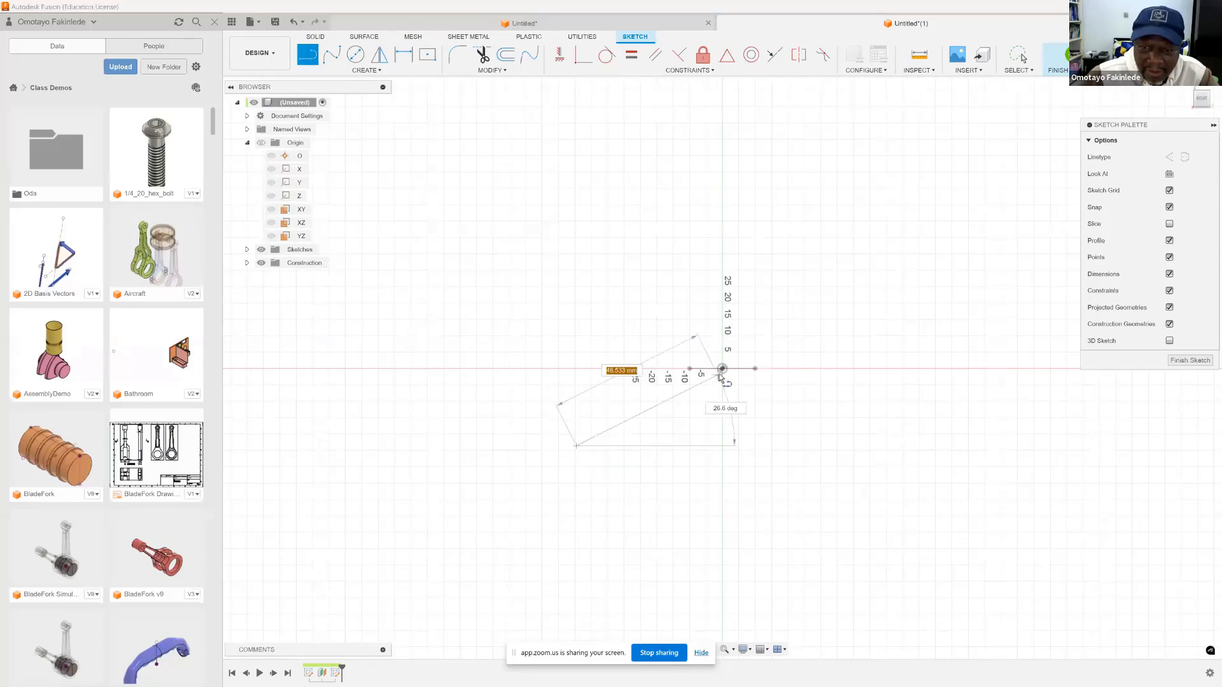
{"action": "left_click", "coordinate": [724, 368]}
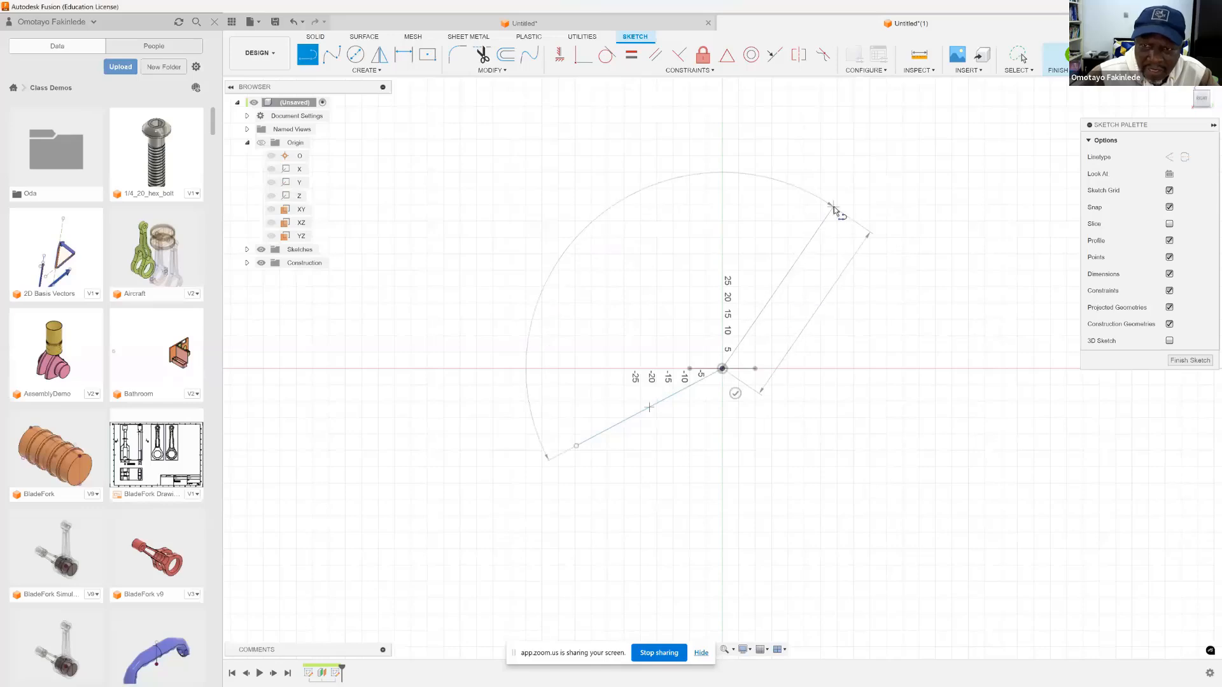
{"action": "left_click", "coordinate": [834, 207]}
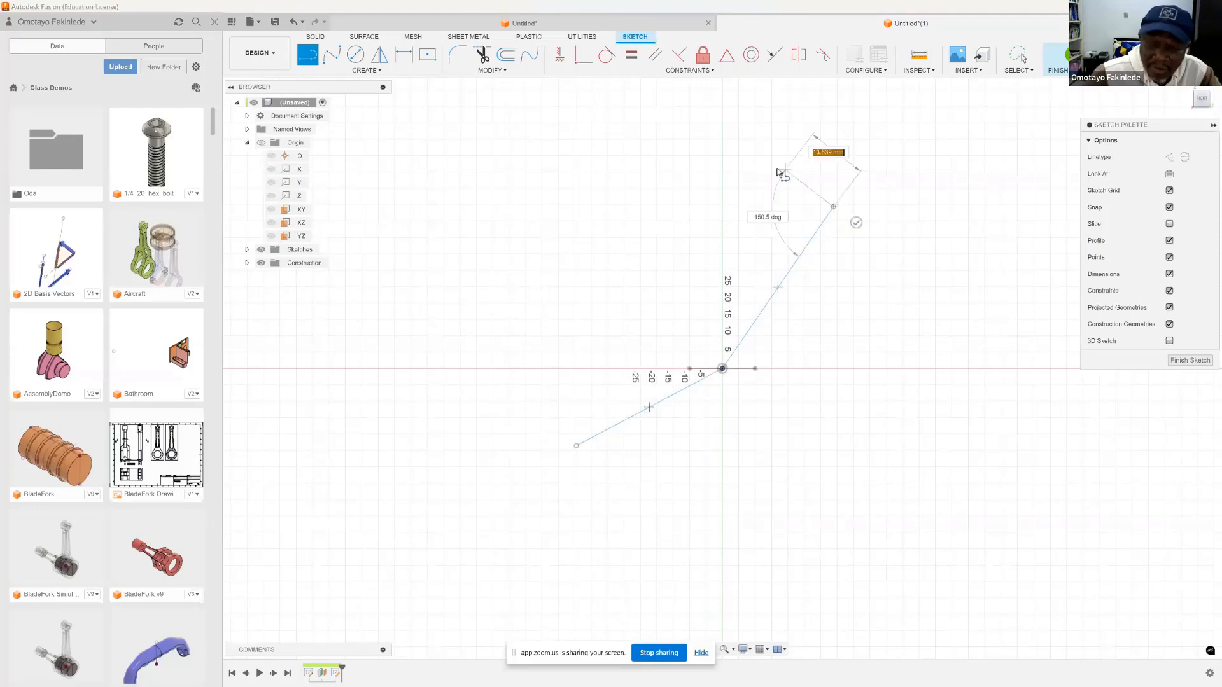
{"action": "left_click", "coordinate": [855, 222]}
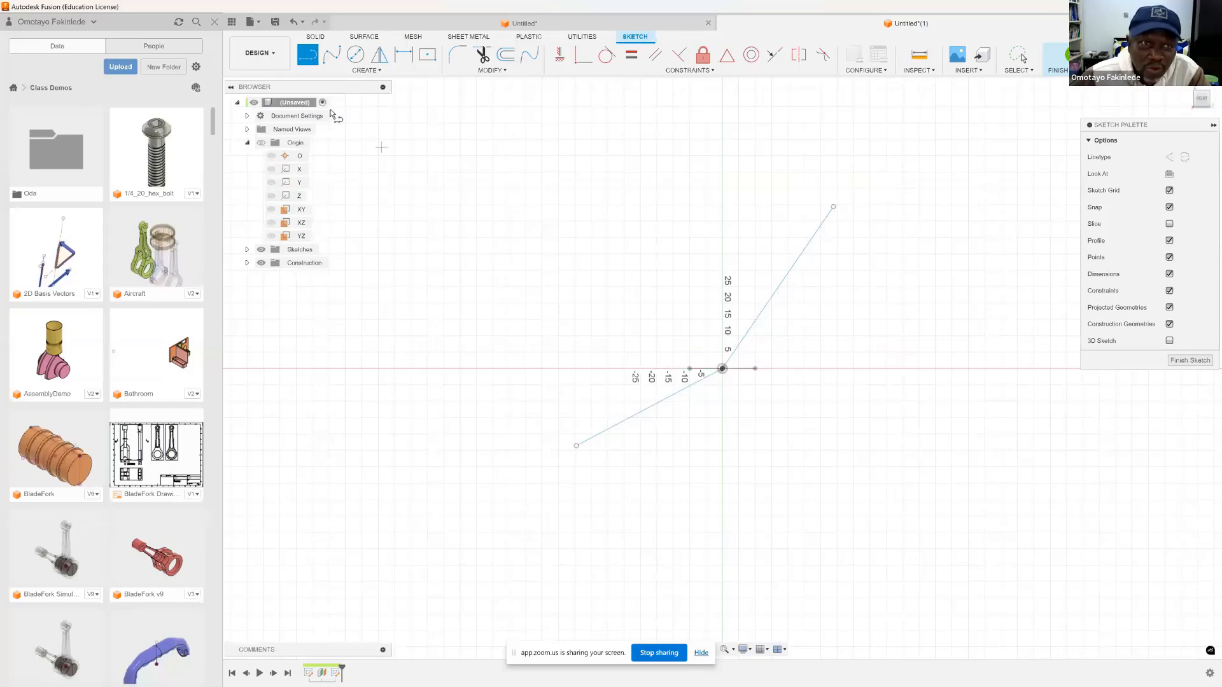
Dimension the slanted line below the horizontal axis to a length of 15 mm
{"action": "left_click", "coordinate": [403, 55]}
{"action": "left_click", "coordinate": [676, 388]}
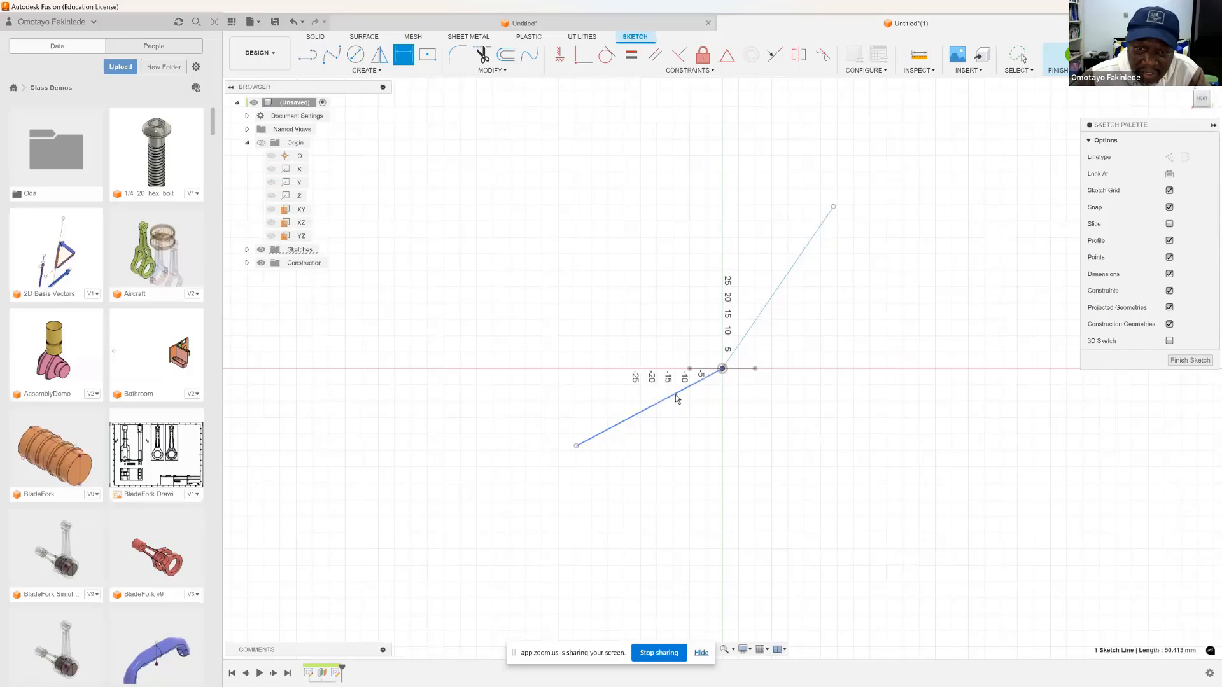
{"action": "left_click", "coordinate": [681, 411]}
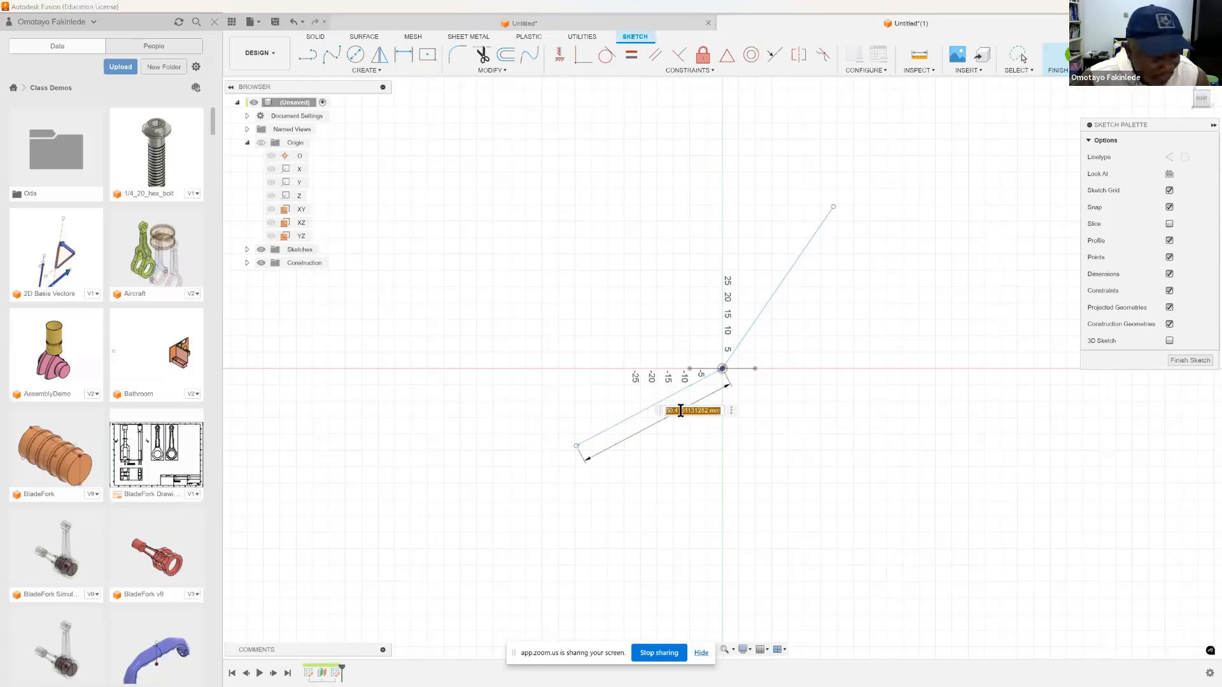
{"action": "type", "text": "1"}
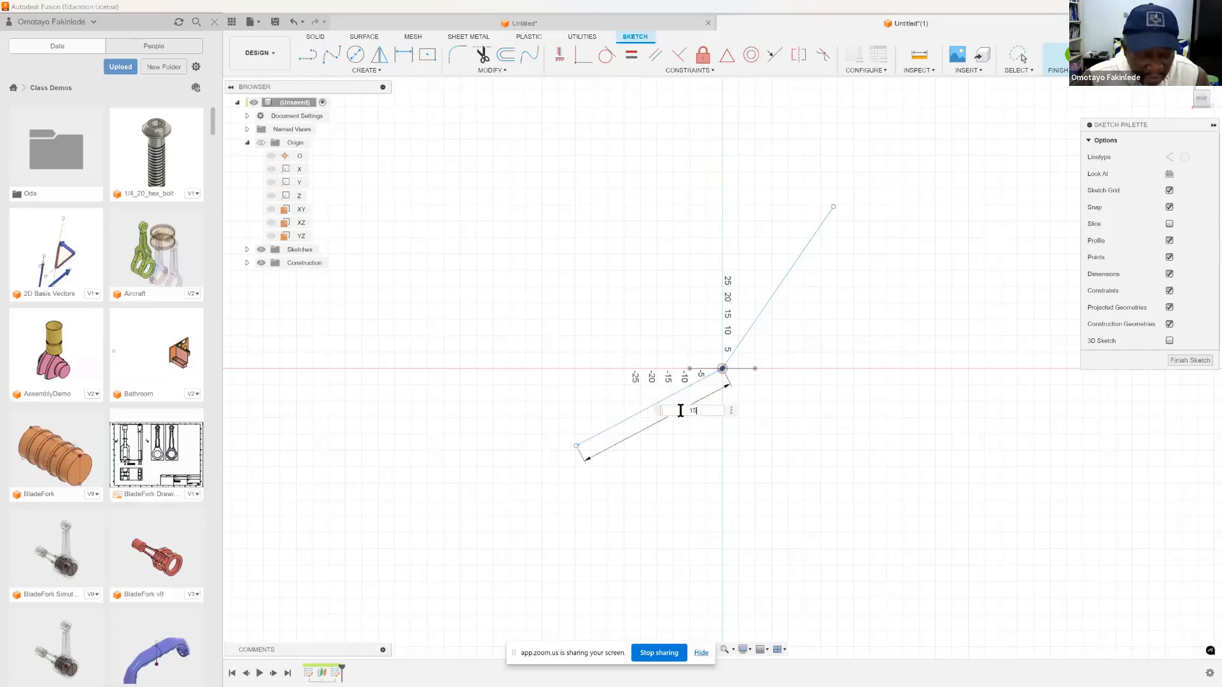
{"action": "type", "text": "5"}
{"action": "key", "text": "Return"}
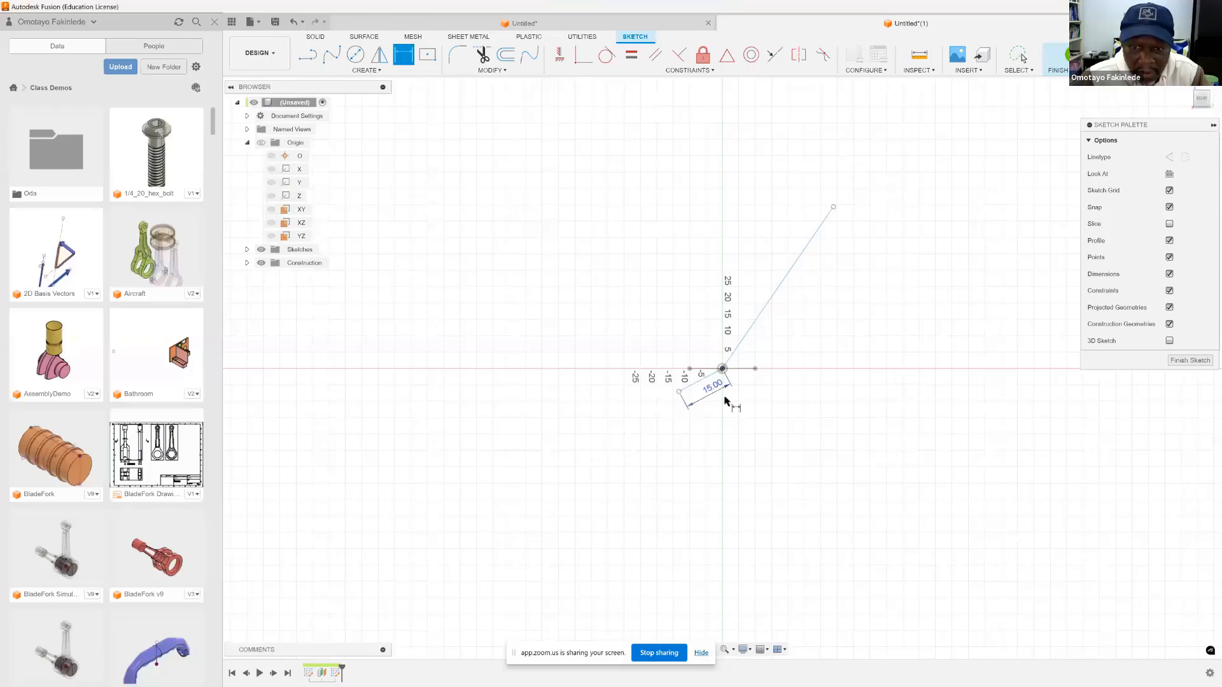
Dimension the slanted line rising above the horizontal axis to a length of 20 mm
{"action": "left_click", "coordinate": [764, 312]}
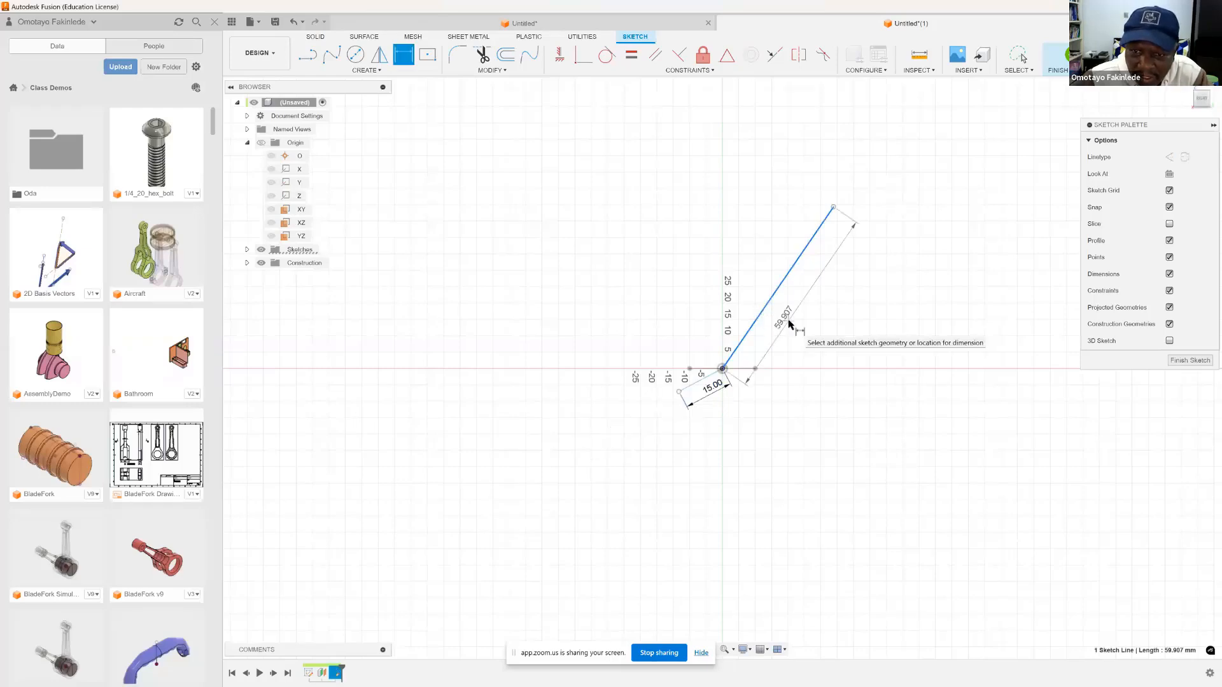
{"action": "left_click", "coordinate": [789, 324]}
{"action": "type", "text": "2"}
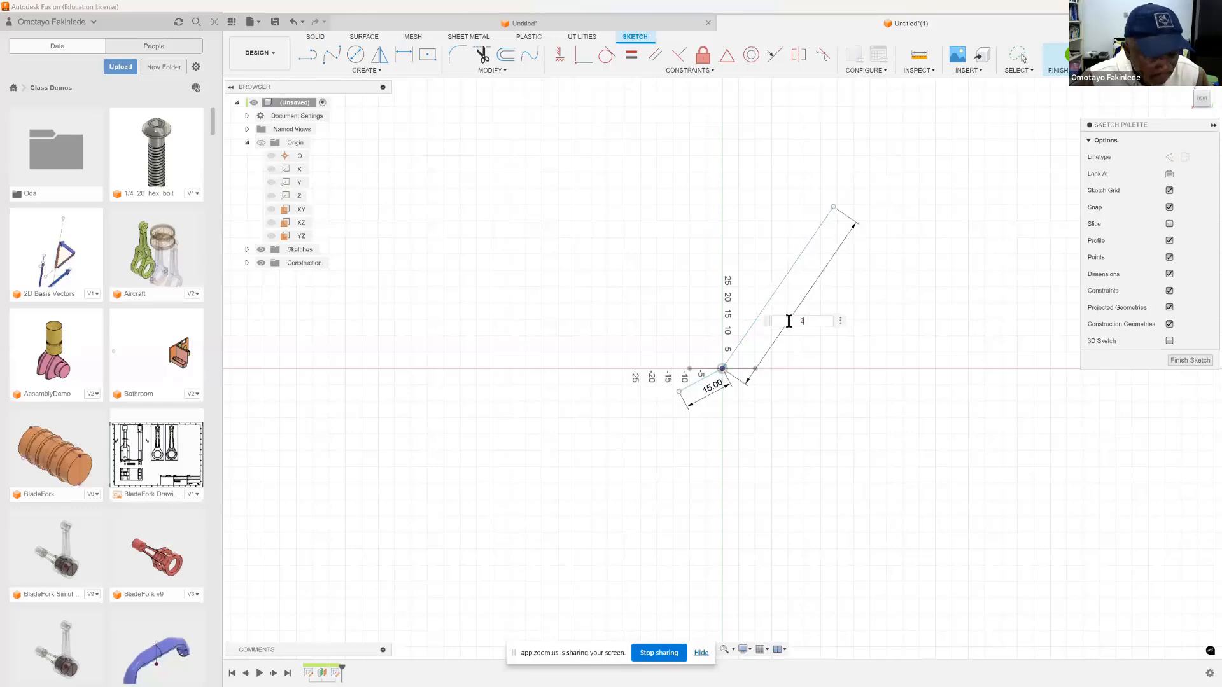
{"action": "type", "text": "0"}
{"action": "key", "text": "Return"}
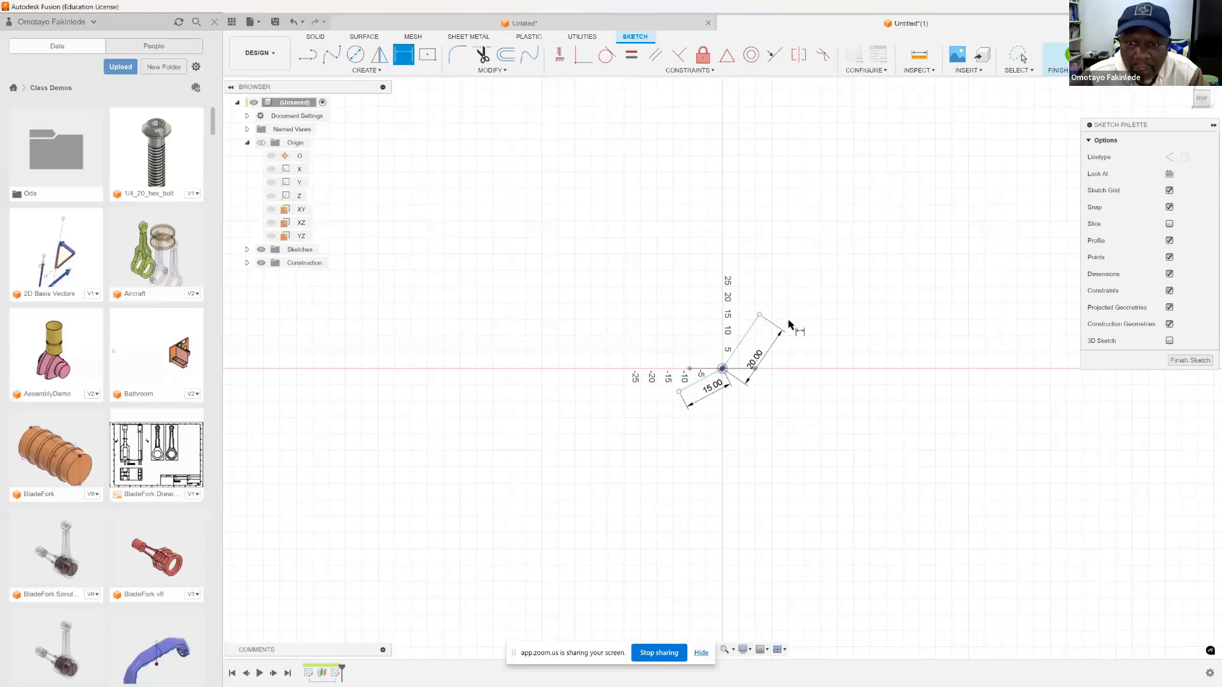
Show the origin geometry, set the angle between the 15 mm line and the horizontal axis to 15°, and move that dimension slightly outward
{"action": "left_click", "coordinate": [261, 143]}
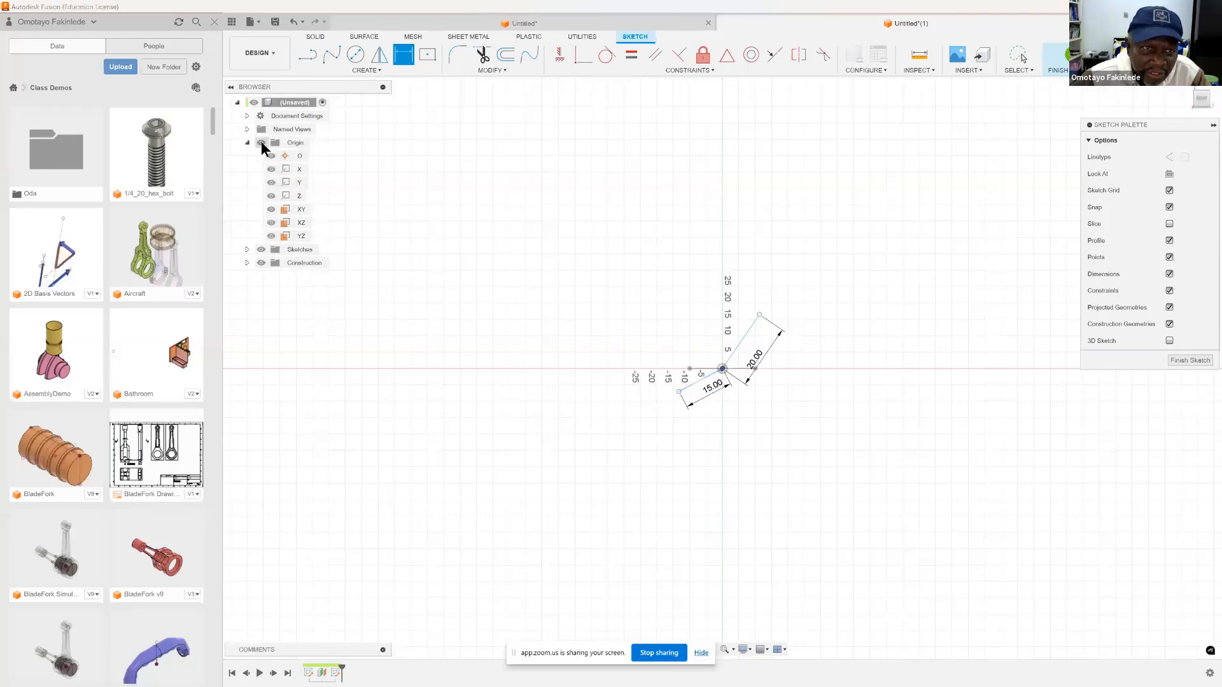
{"action": "left_click", "coordinate": [702, 379]}
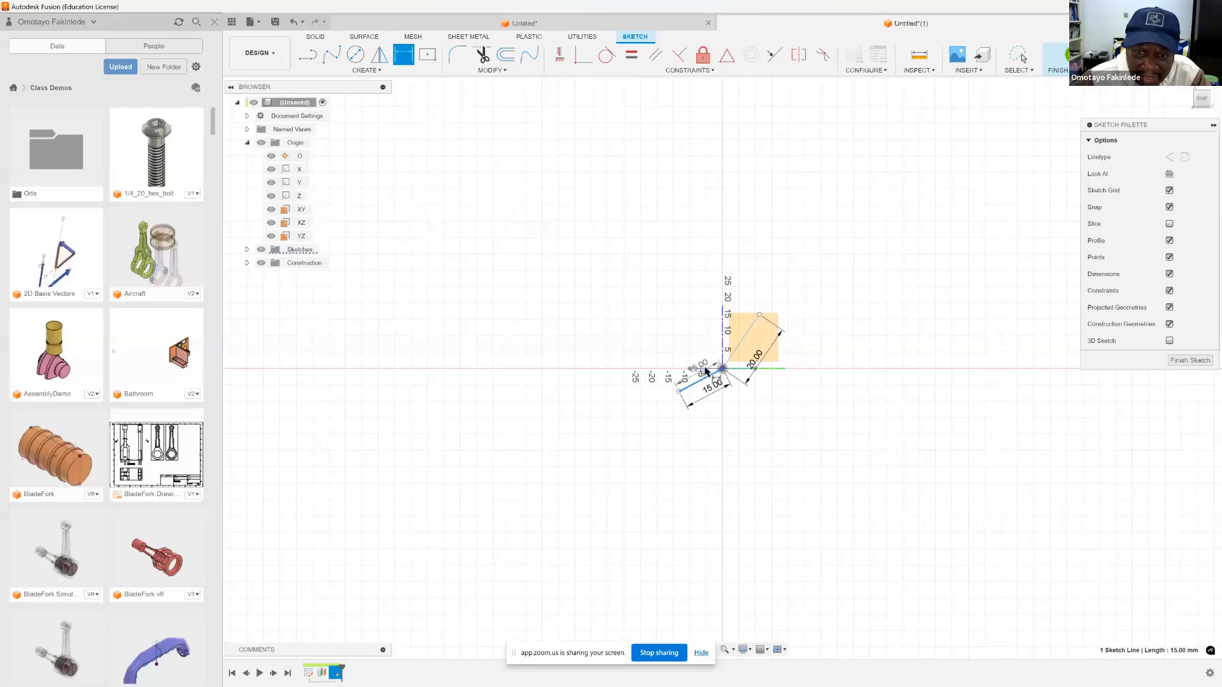
{"action": "left_click", "coordinate": [704, 368]}
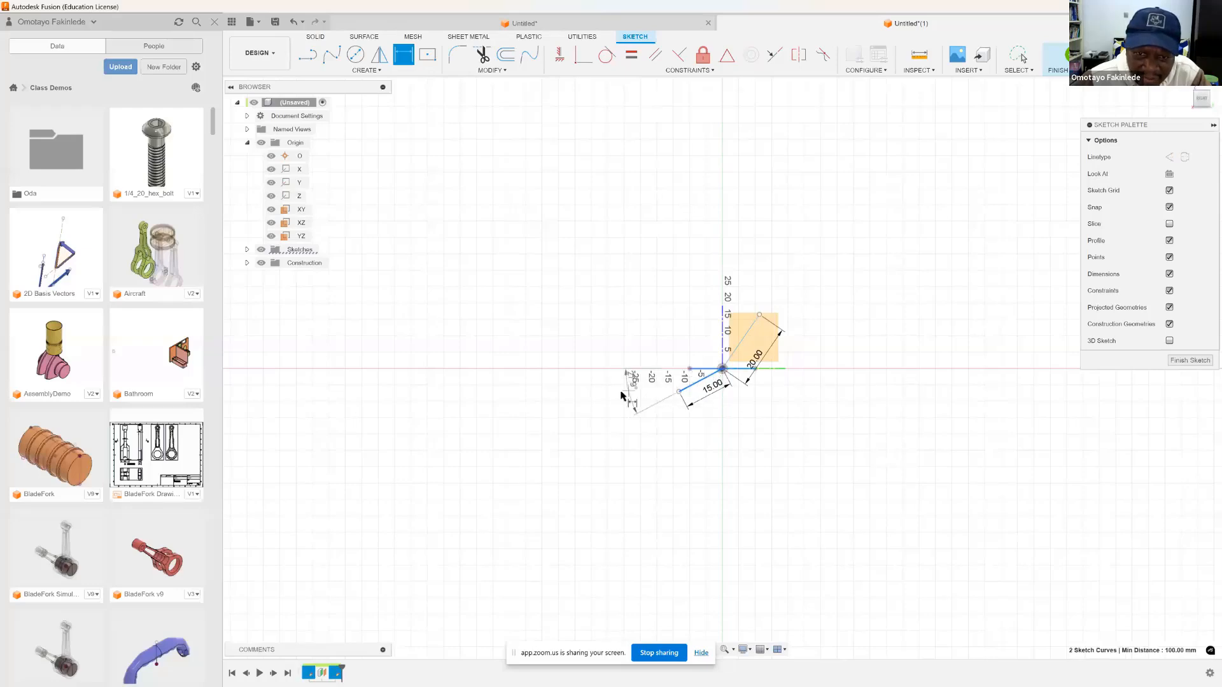
{"action": "left_click", "coordinate": [600, 411]}
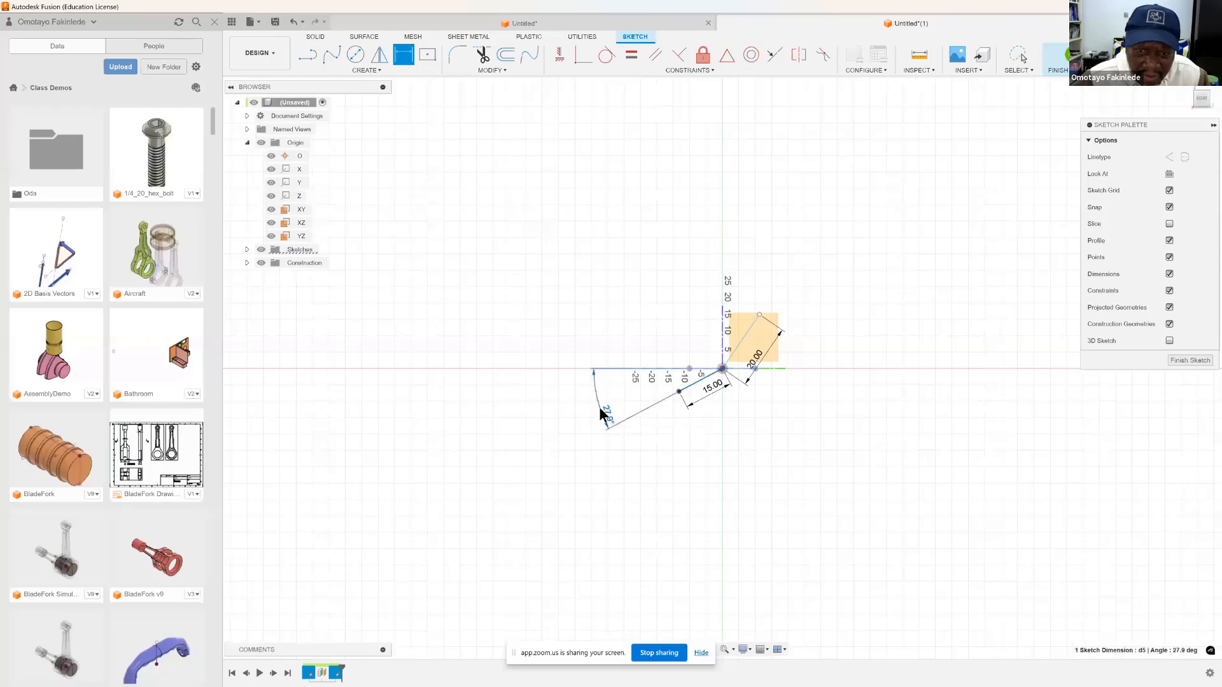
{"action": "type", "text": "15"}
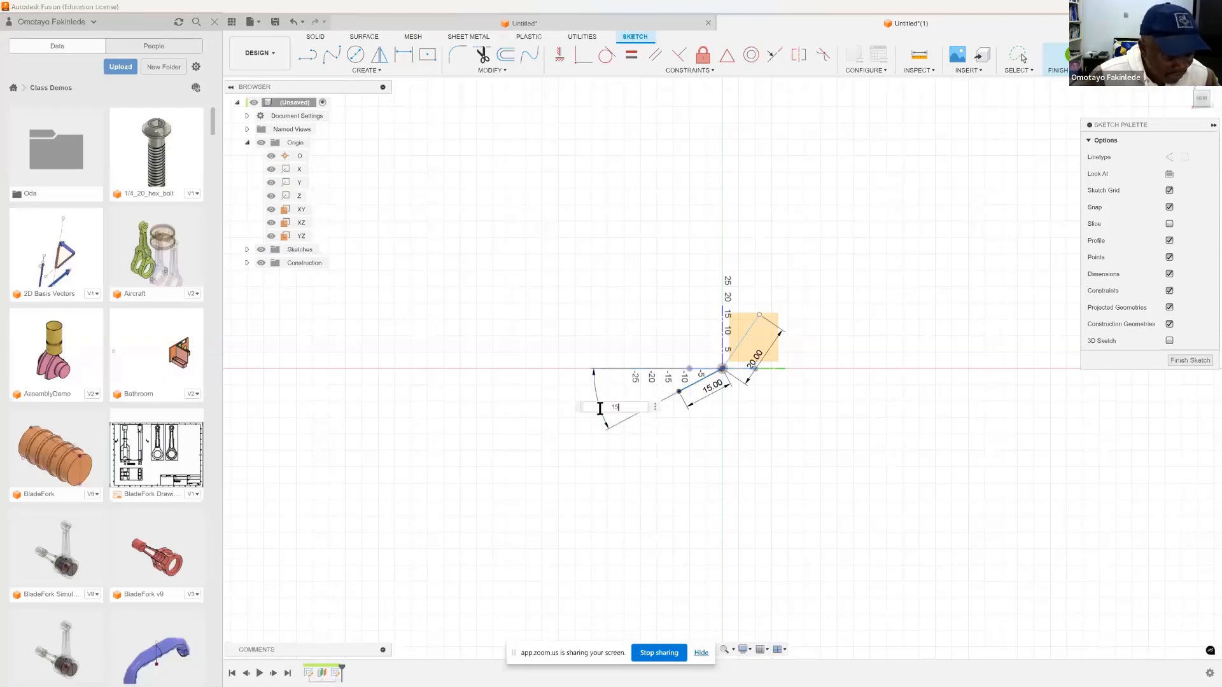
{"action": "key", "text": "Return"}
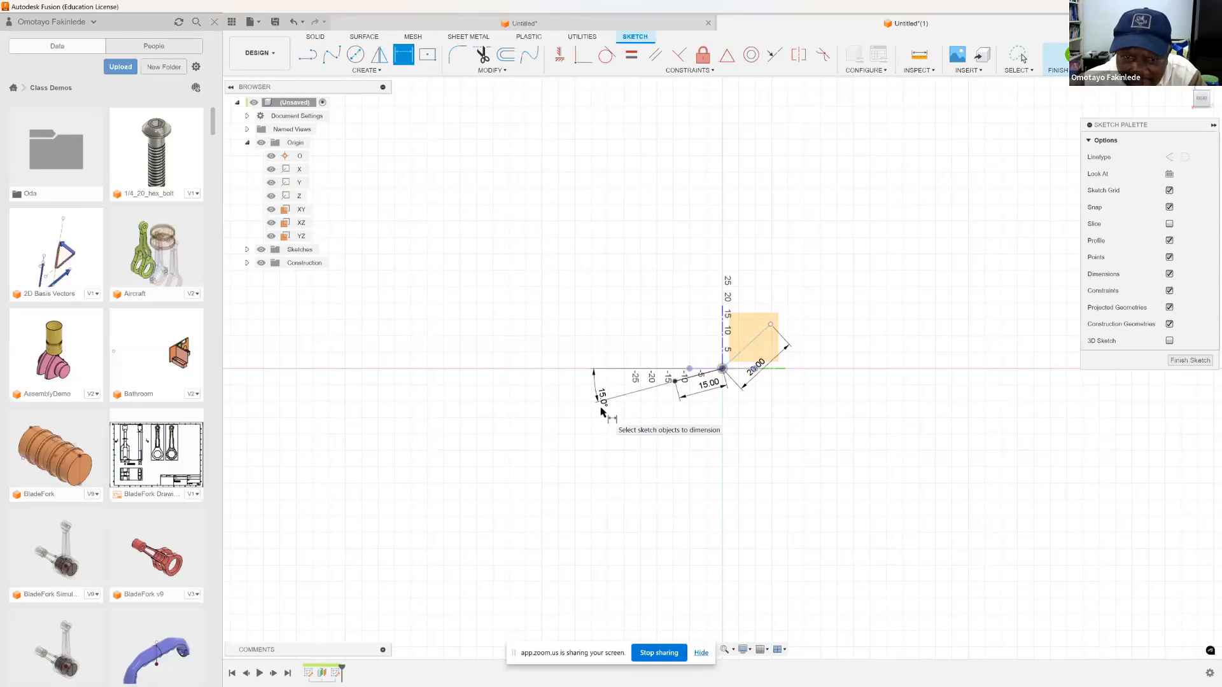
{"action": "key", "text": "Escape"}
{"action": "left_click_drag", "start_coordinate": [601, 390], "coordinate": [586, 380]}
Set the angle between the 20 mm line and the horizontal axis to 40°
{"action": "key", "text": "d"}
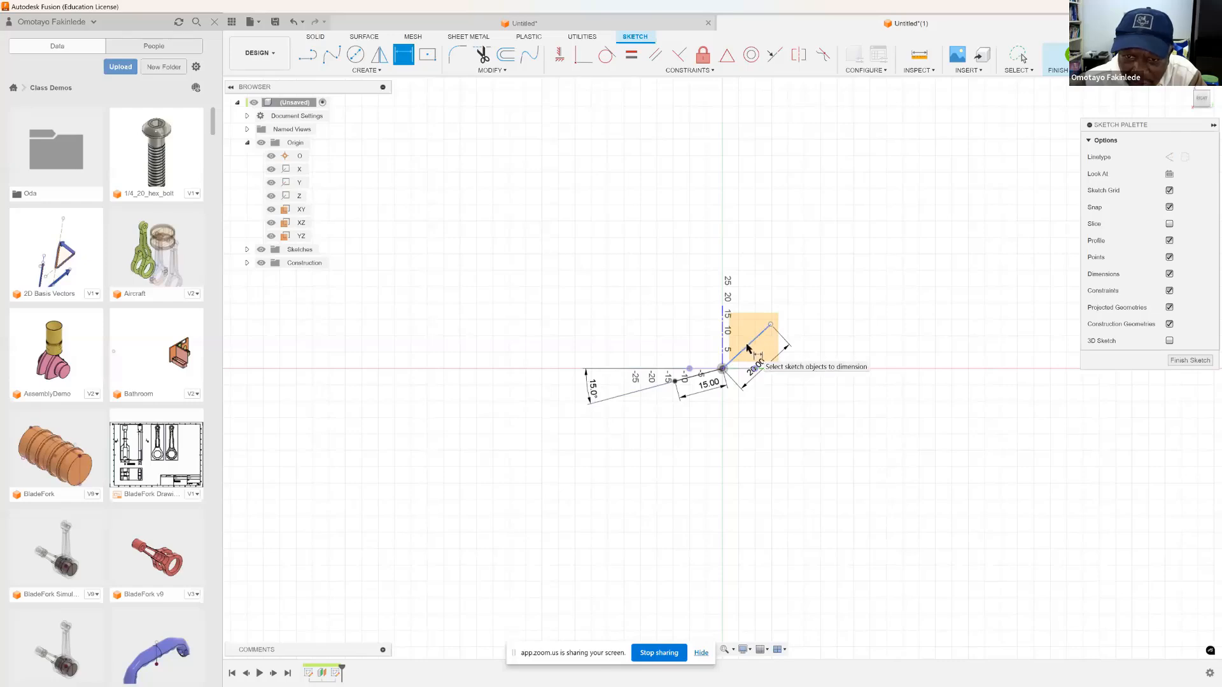
{"action": "left_click", "coordinate": [746, 348]}
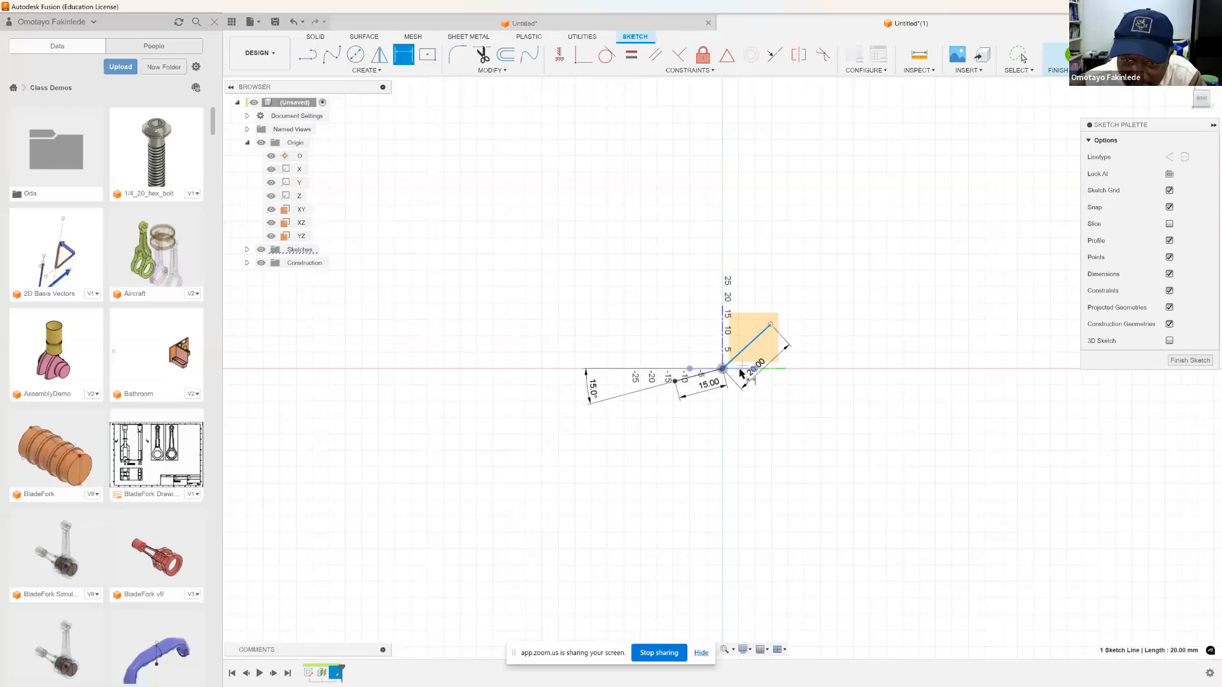
{"action": "left_click", "coordinate": [740, 369]}
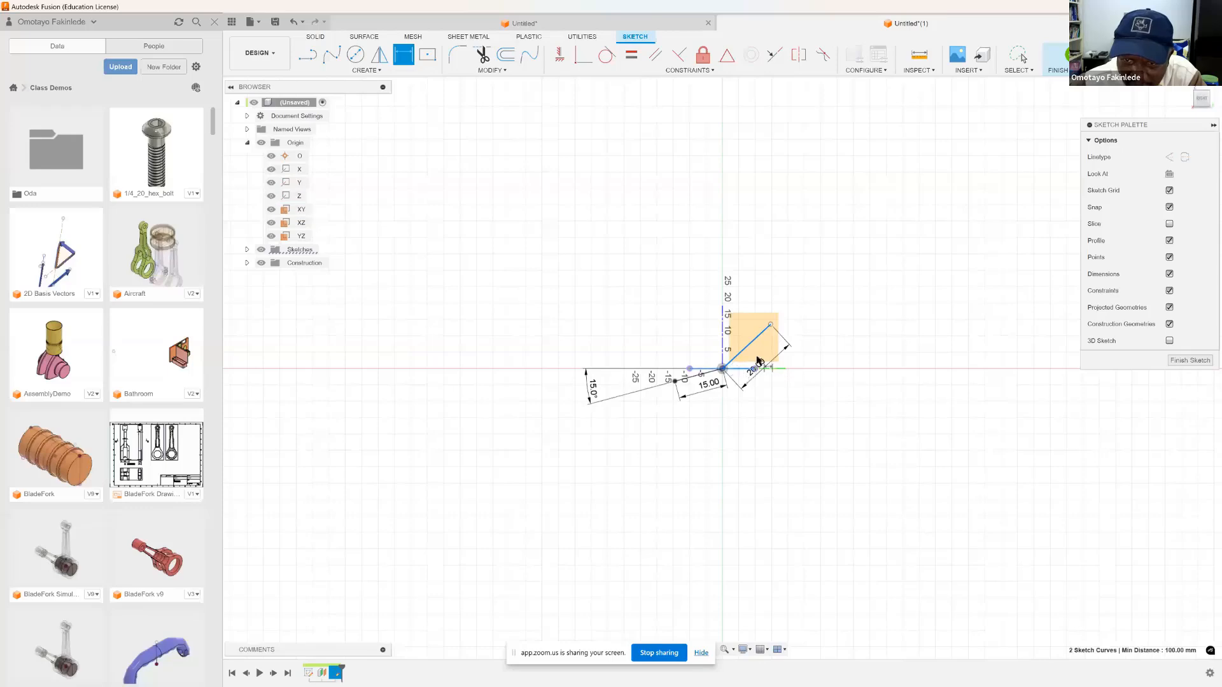
{"action": "left_click", "coordinate": [812, 334]}
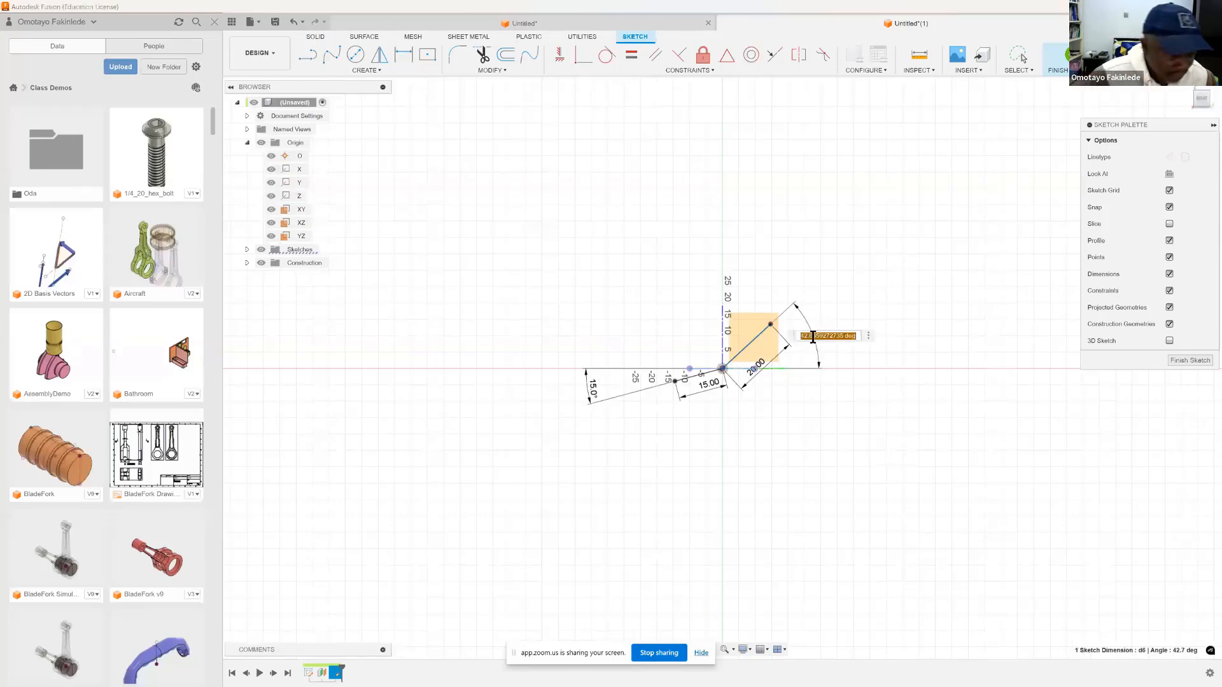
{"action": "type", "text": "40"}
{"action": "key", "text": "Return"}
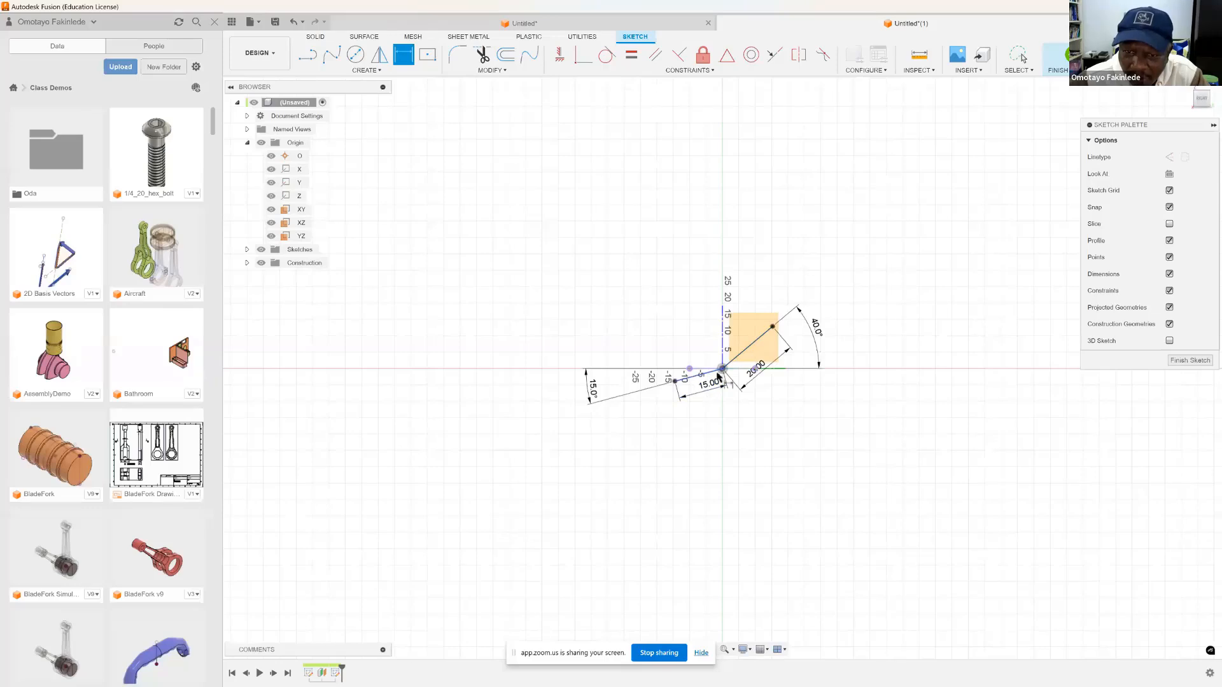
{"action": "scroll", "coordinate": [721, 376], "scroll_direction": "up", "scroll_amount": 2}
{"action": "scroll", "coordinate": [723, 369], "scroll_direction": "up", "scroll_amount": 3}
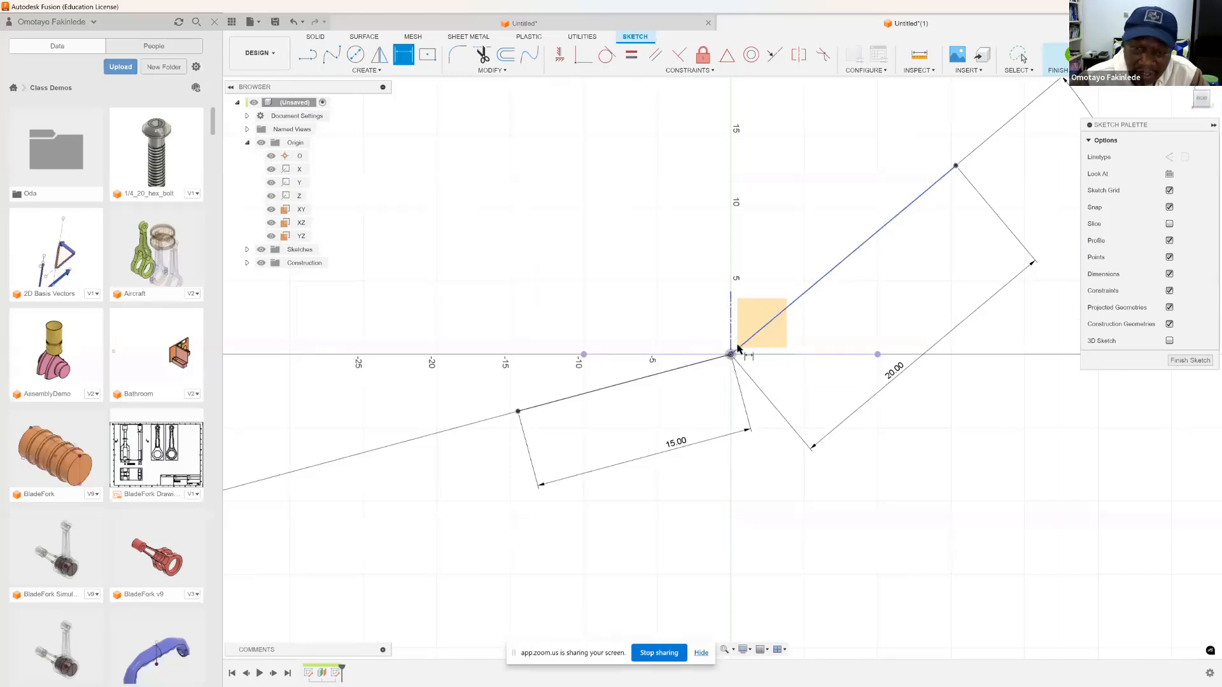
{"action": "key", "text": "Escape"}
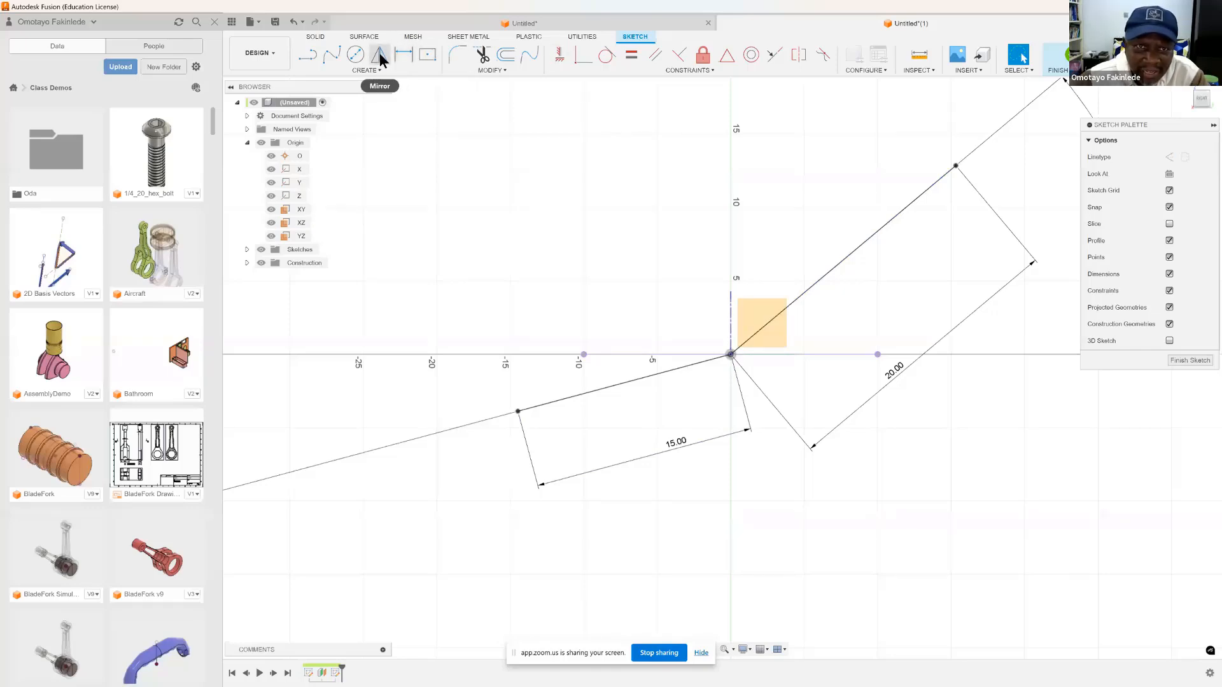
Fillet the corner between the two slanted lines with a 40 mm radius and move the radius dimension closer to the arc
{"action": "left_click", "coordinate": [458, 55]}
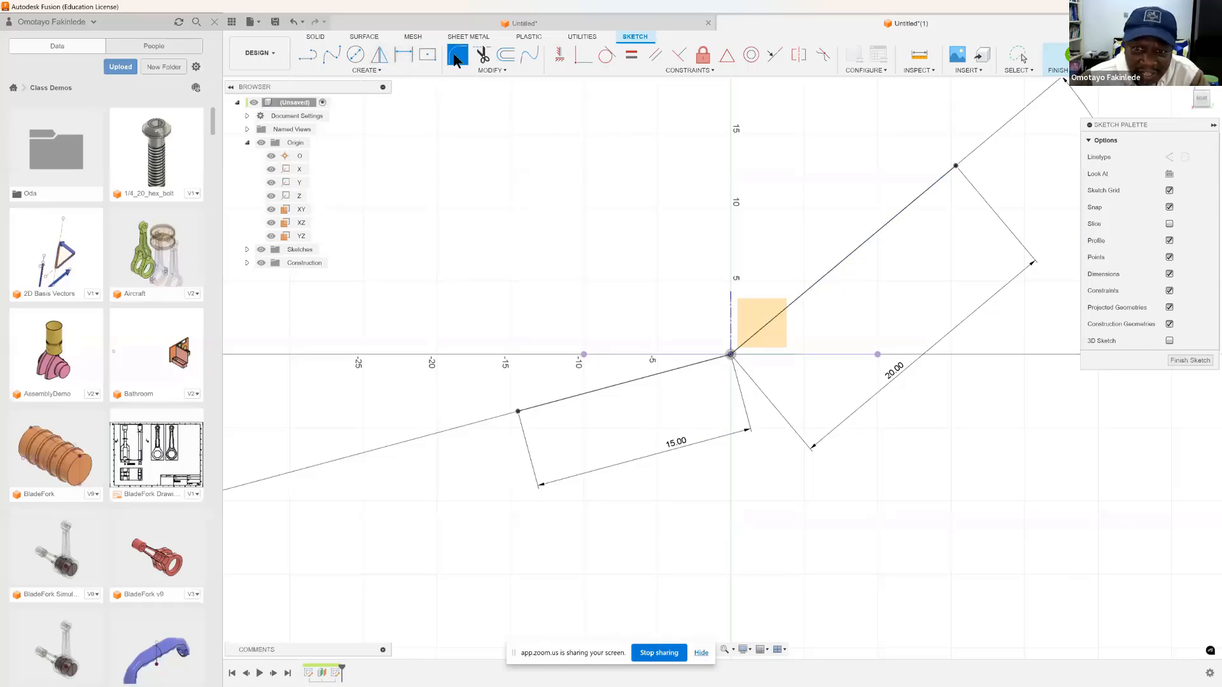
{"action": "left_click", "coordinate": [662, 377]}
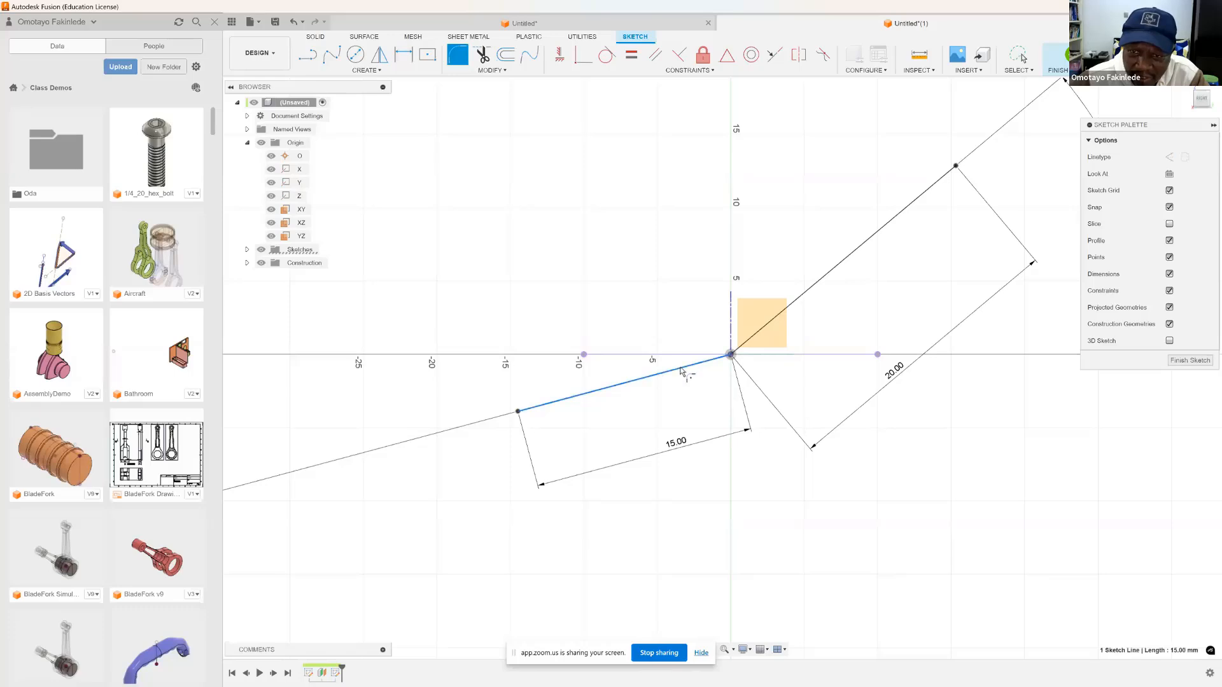
{"action": "left_click", "coordinate": [821, 283]}
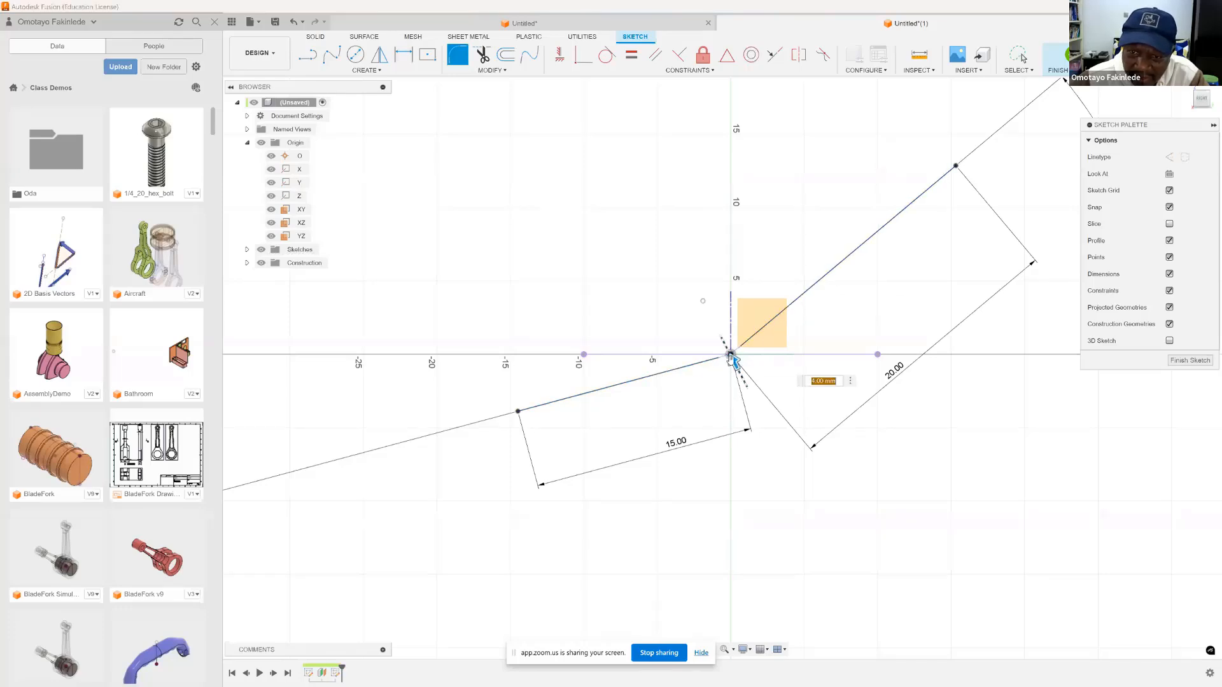
{"action": "mouse_move", "coordinate": [730, 360]}
{"action": "left_mouse_down"}
{"action": "mouse_move", "coordinate": [746, 387]}
{"action": "mouse_move", "coordinate": [720, 330]}
{"action": "mouse_move", "coordinate": [724, 342]}
{"action": "left_mouse_up"}
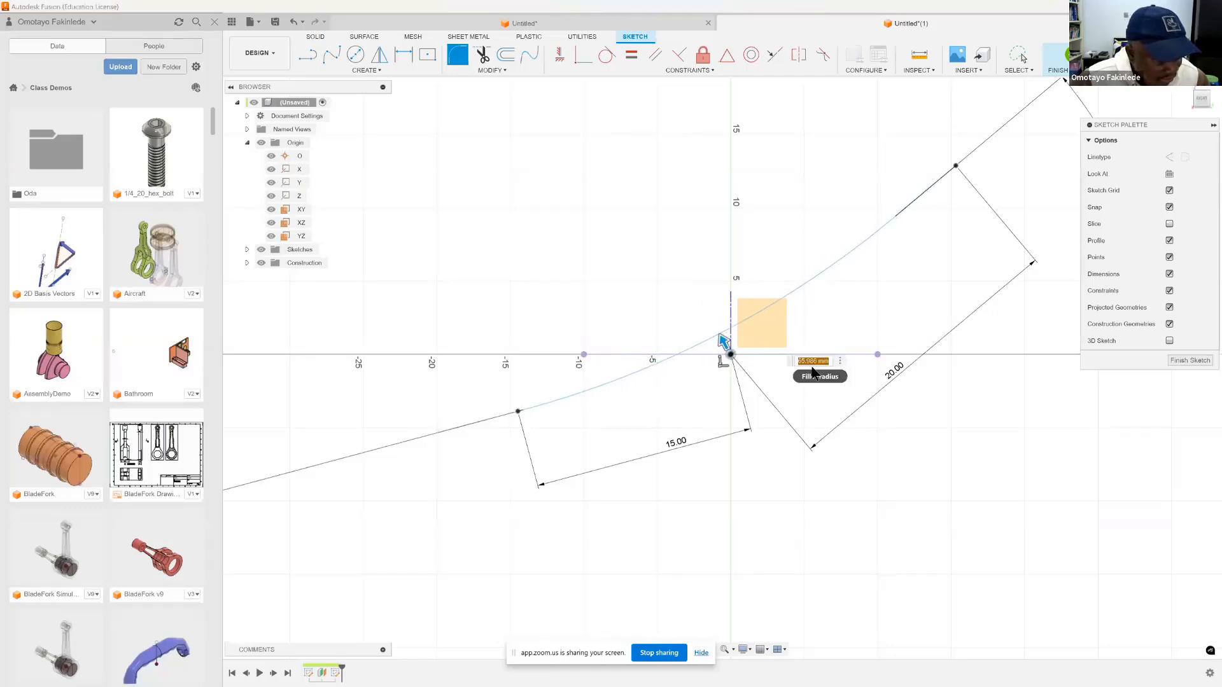
{"action": "type", "text": "40"}
{"action": "key", "text": "Return"}
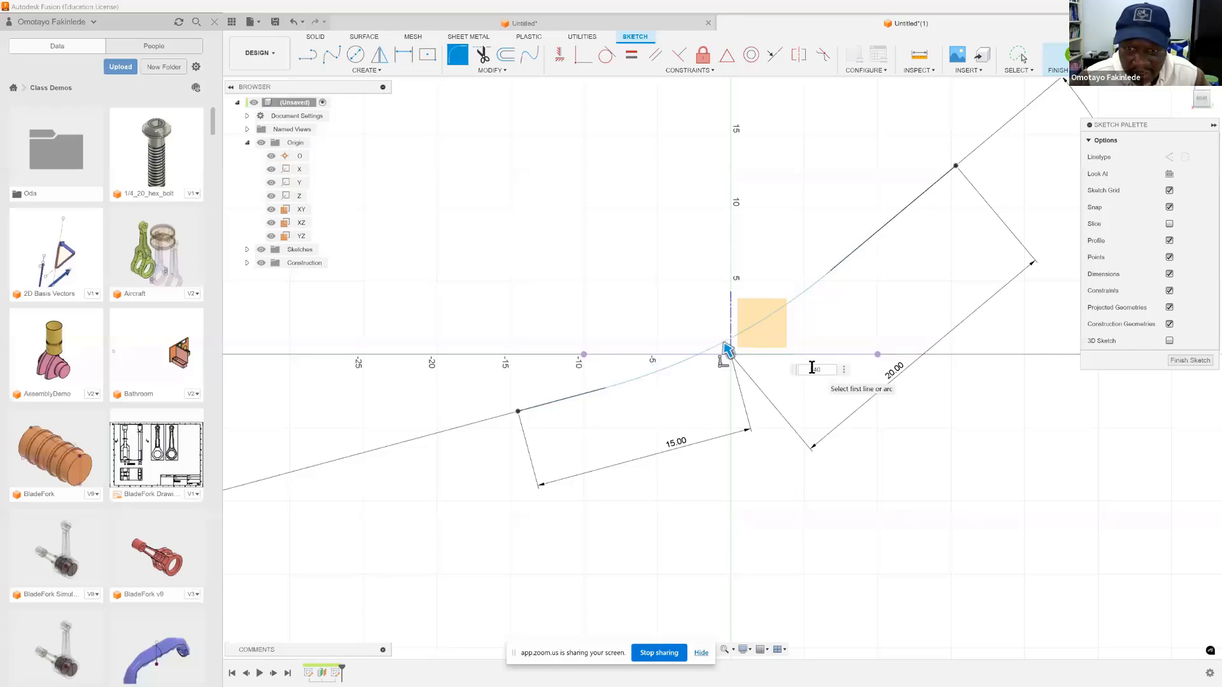
{"action": "key", "text": "Escape"}
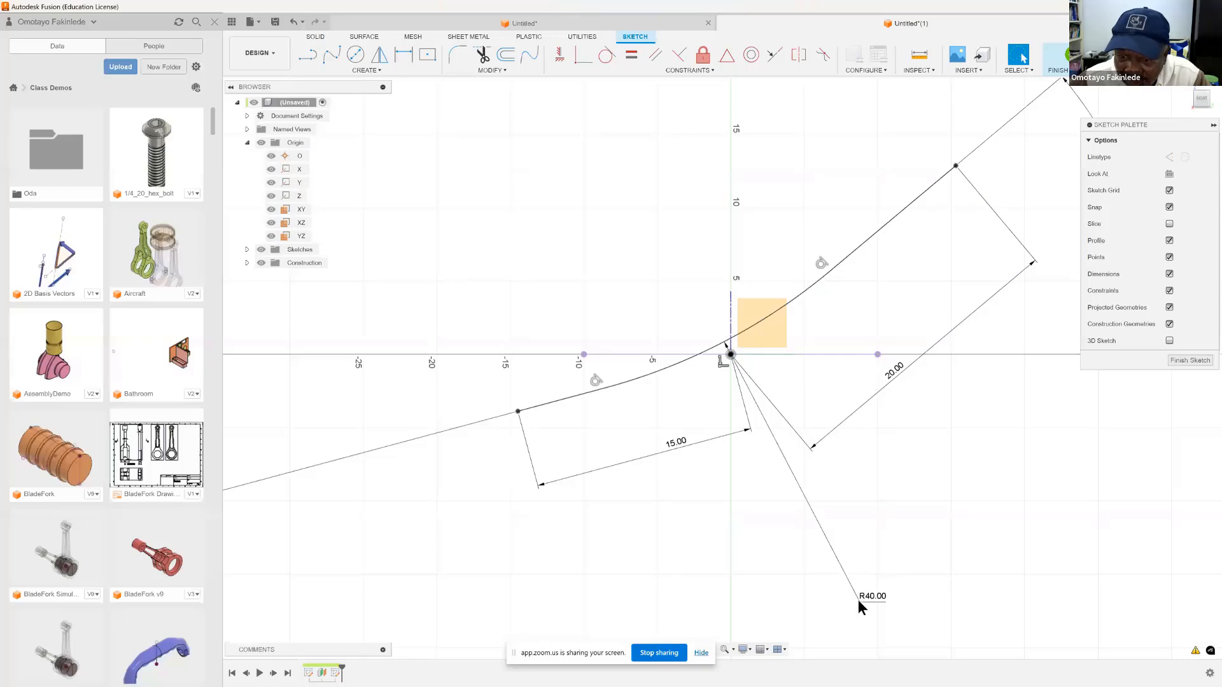
{"action": "left_click_drag", "start_coordinate": [876, 598], "coordinate": [740, 456]}
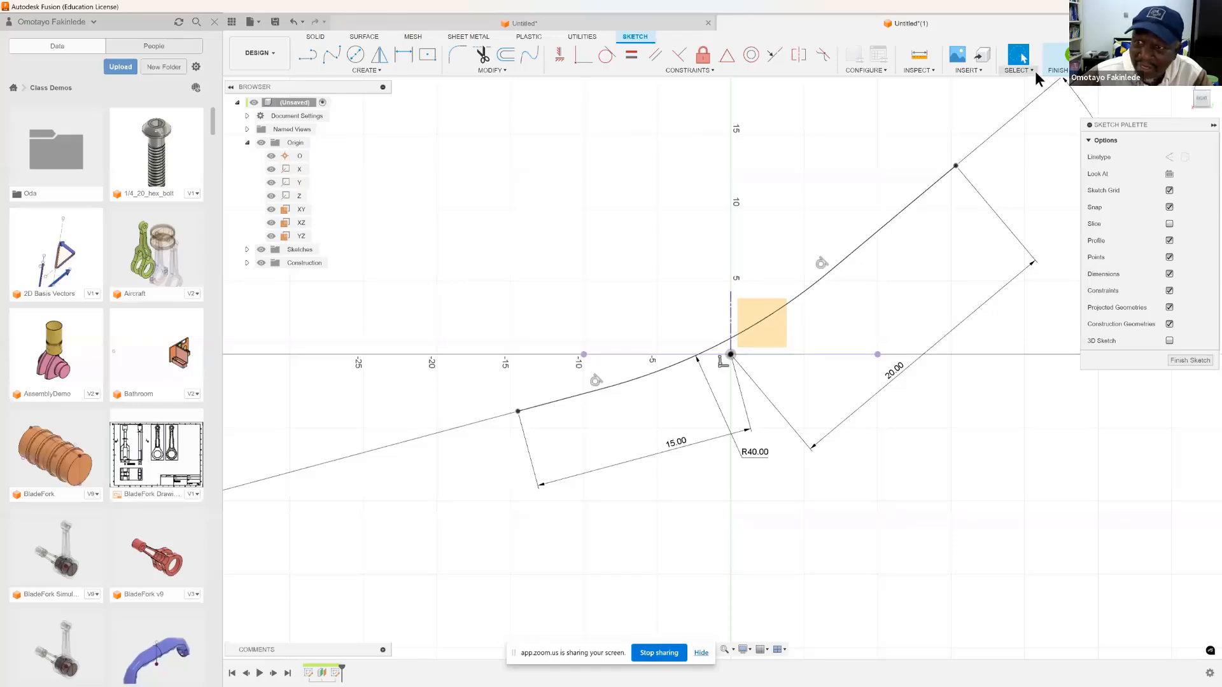
Finish the sketch and hide the origin and construction geometry, keeping the sketches shown
{"action": "left_click", "coordinate": [1060, 56]}
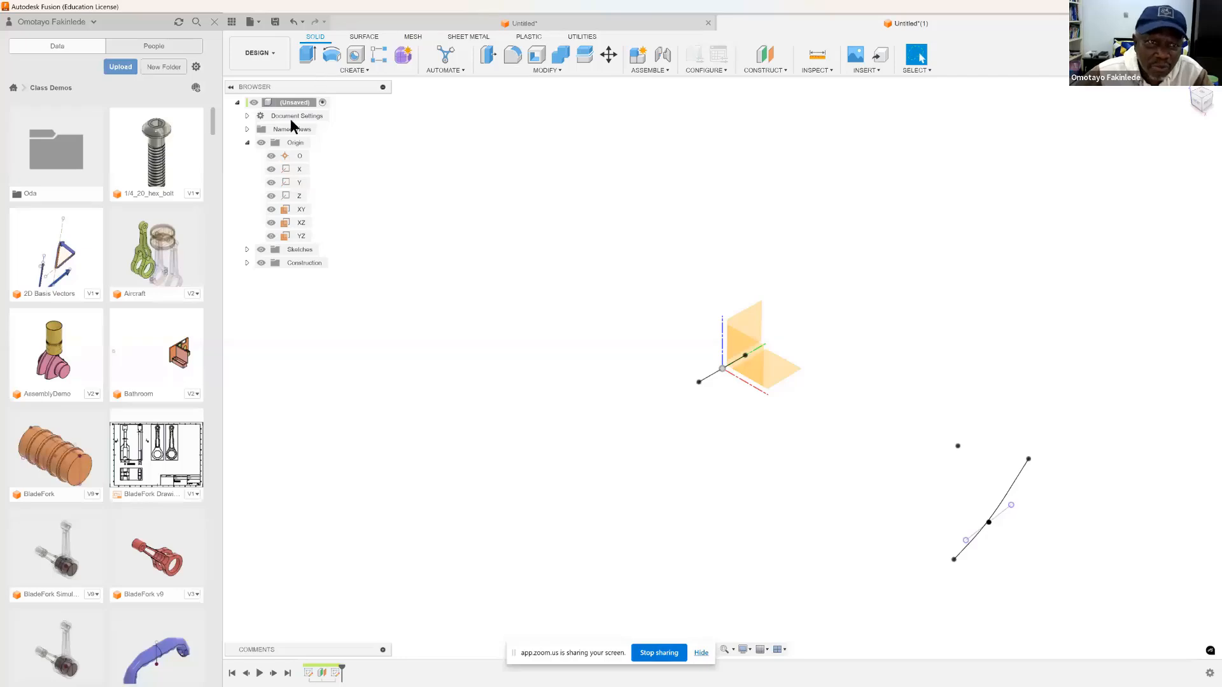
{"action": "left_click", "coordinate": [261, 143]}
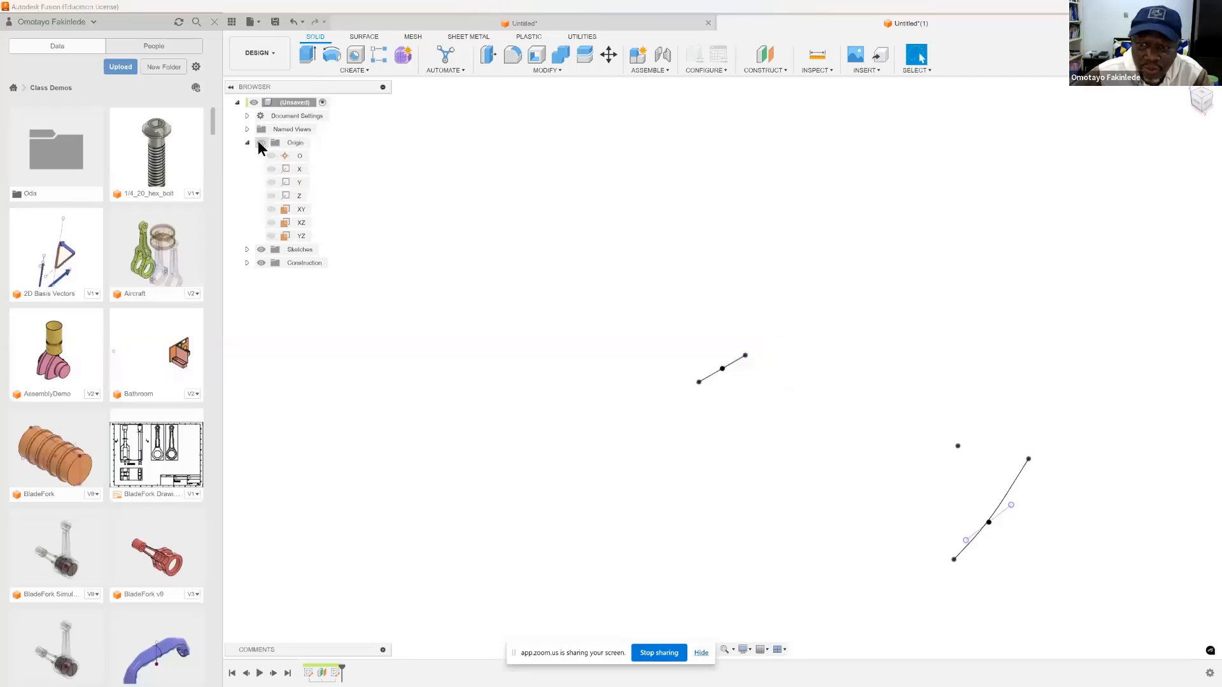
{"action": "left_click", "coordinate": [261, 250]}
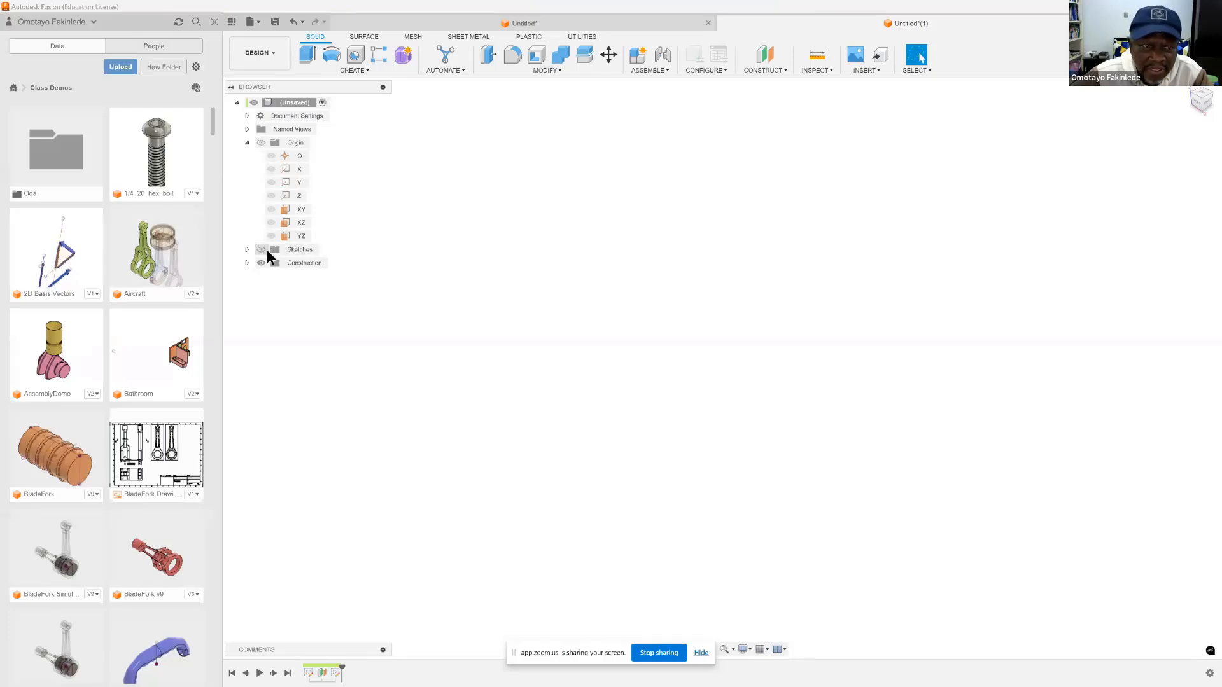
{"action": "left_click", "coordinate": [262, 250]}
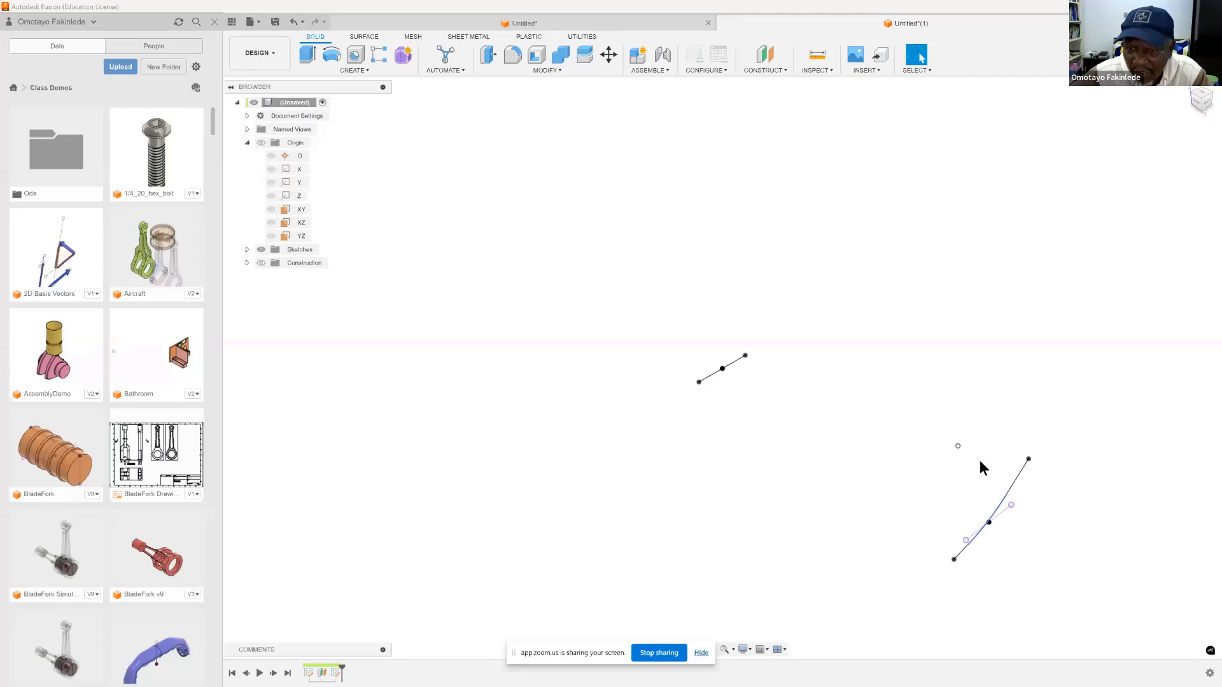
Loft a surface as a new body from the straight line at the origin to the complete filleted profile on the offset plane
{"action": "left_click", "coordinate": [364, 36]}
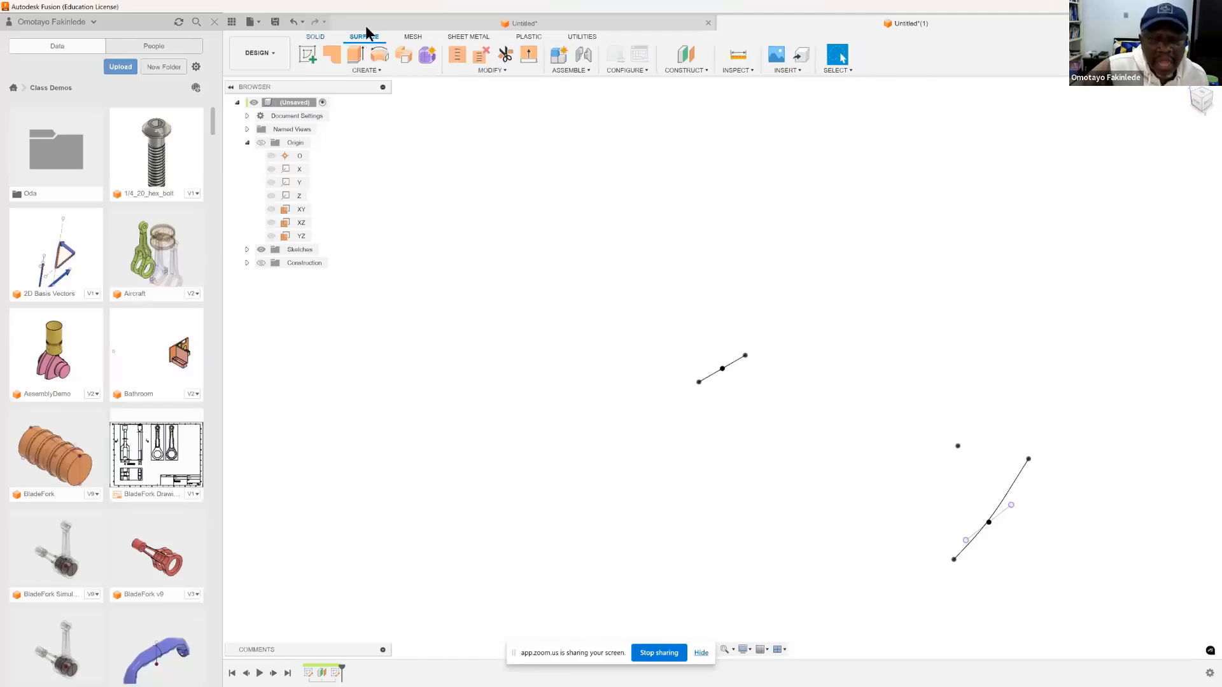
{"action": "left_click", "coordinate": [373, 69]}
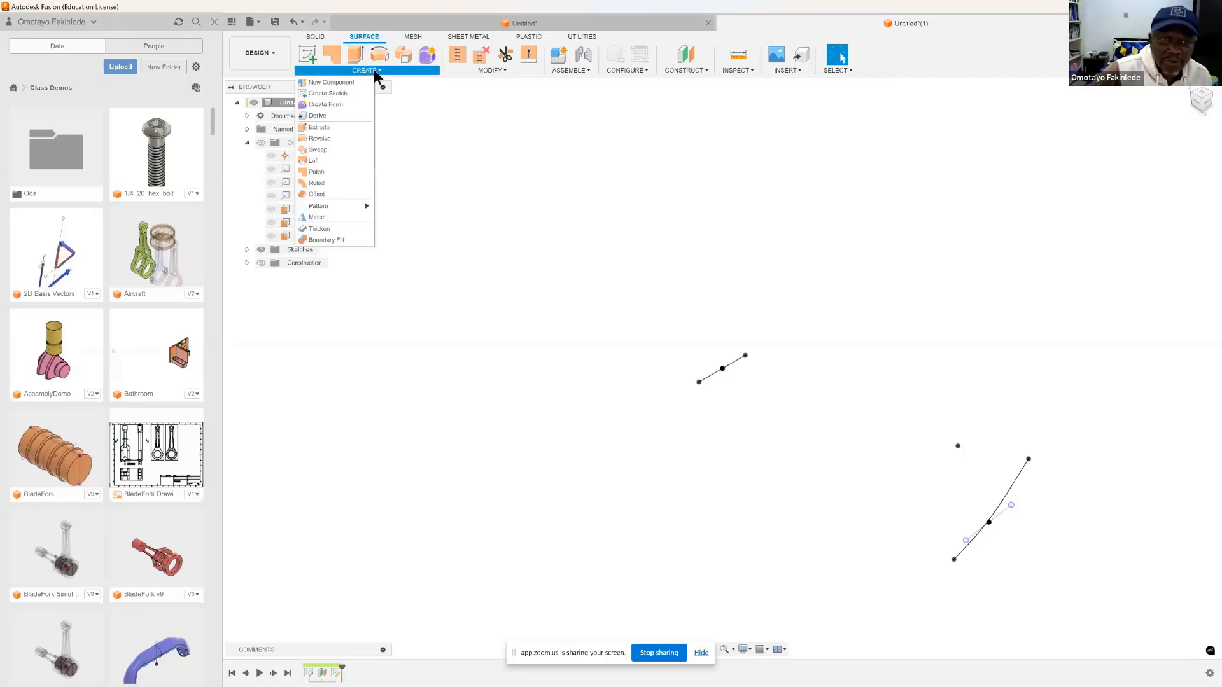
{"action": "left_click", "coordinate": [320, 161]}
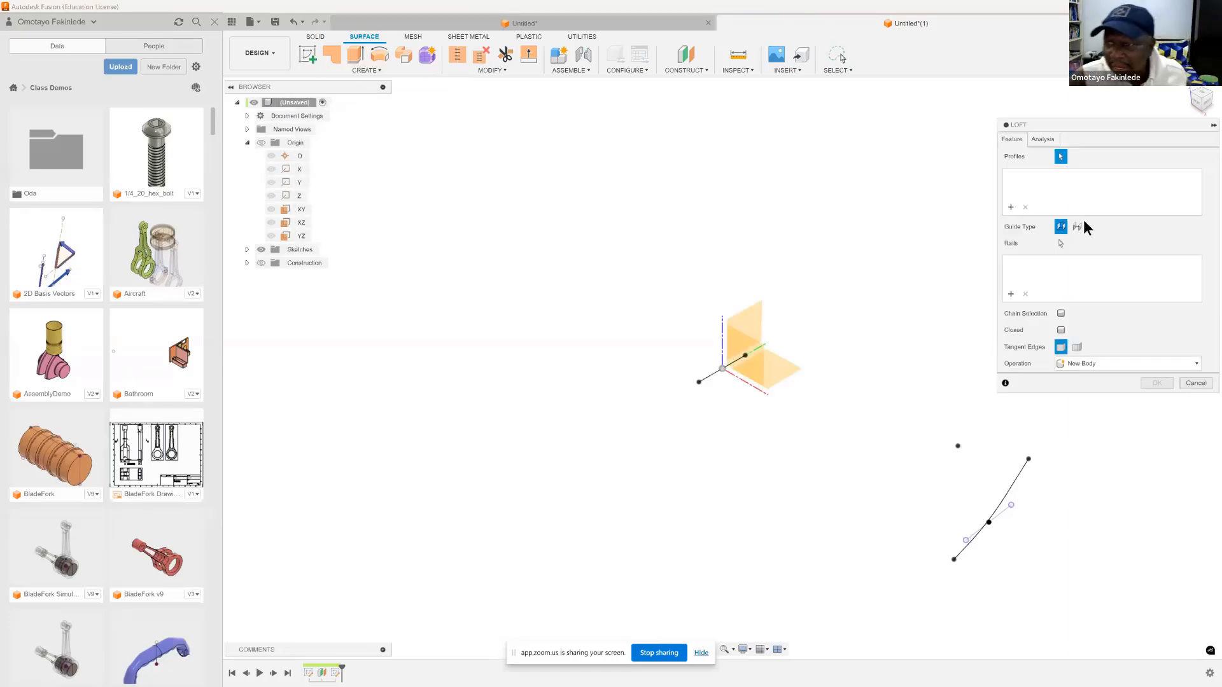
{"action": "left_click", "coordinate": [708, 375]}
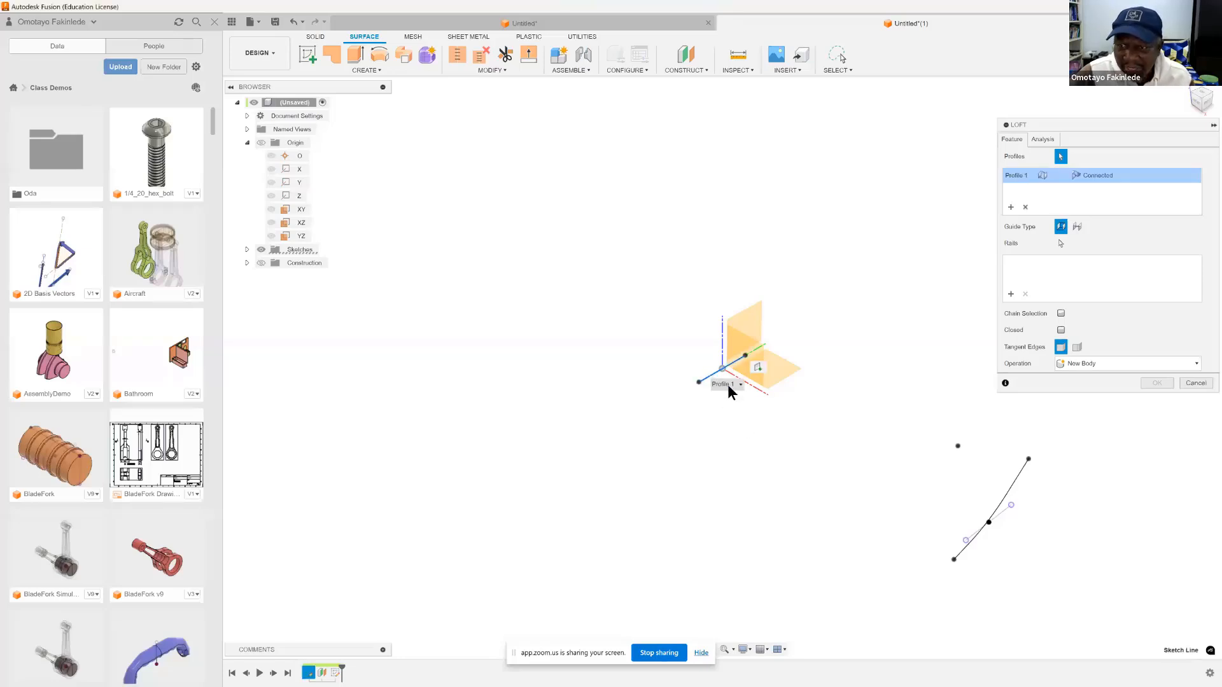
{"action": "left_click", "coordinate": [1017, 474]}
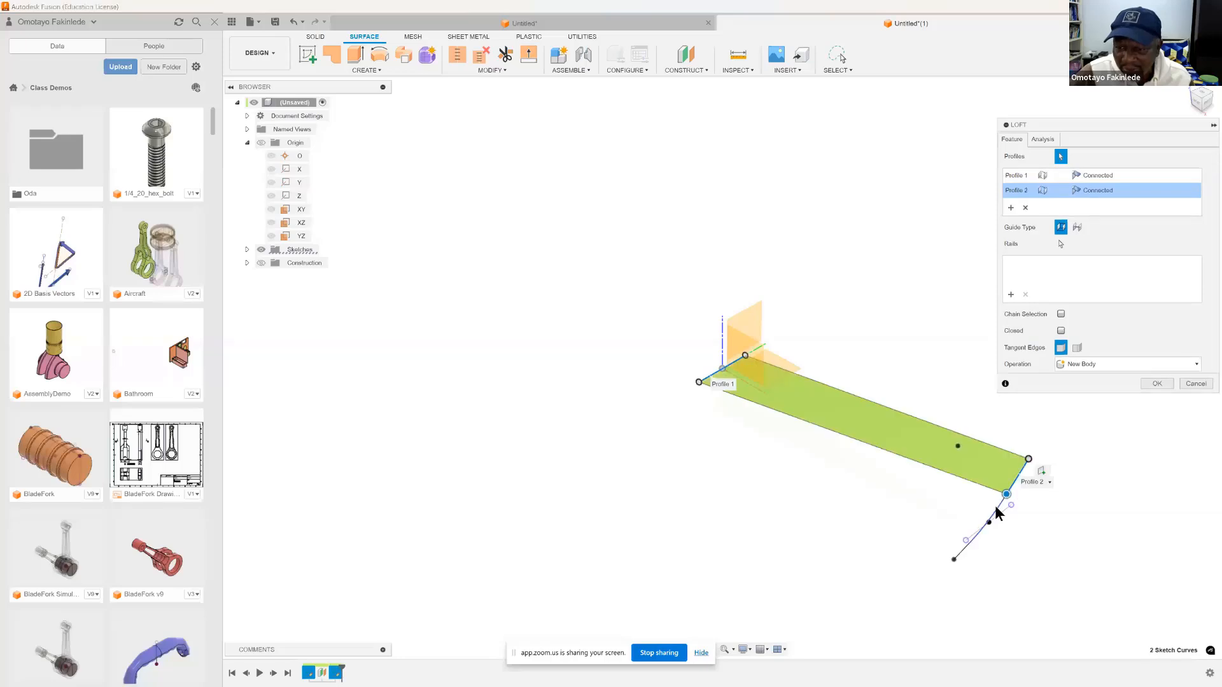
{"action": "left_click", "coordinate": [983, 526]}
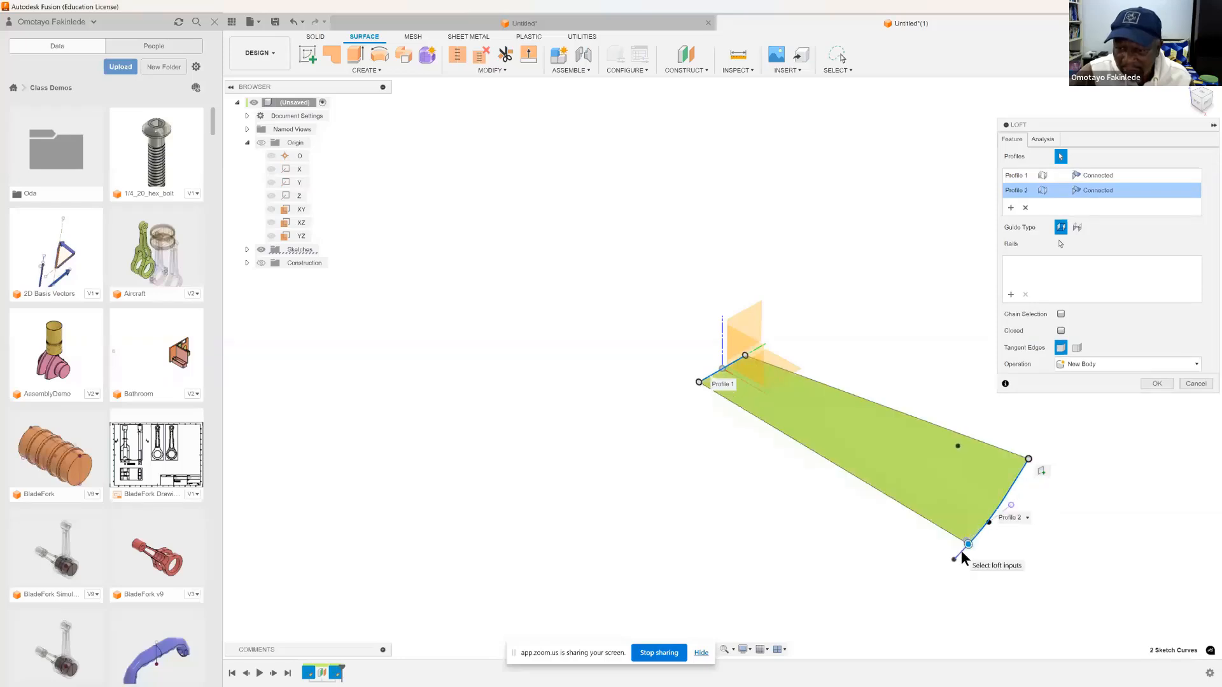
{"action": "left_click", "coordinate": [960, 552]}
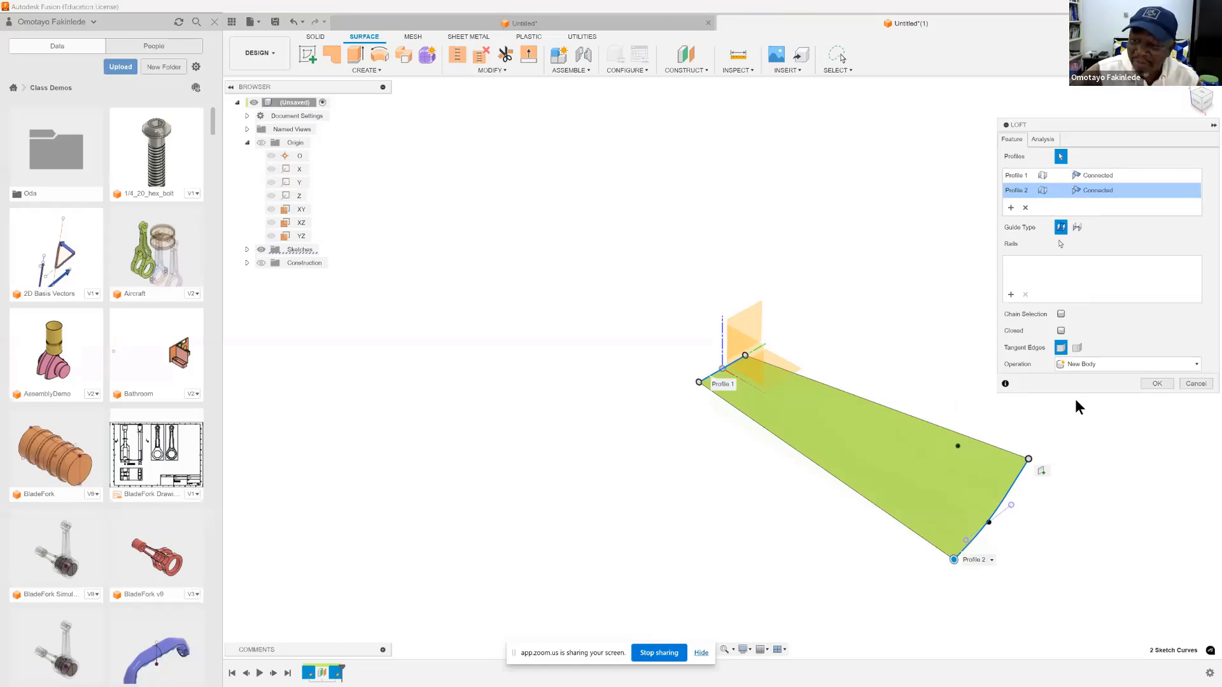
{"action": "left_click", "coordinate": [1156, 384]}
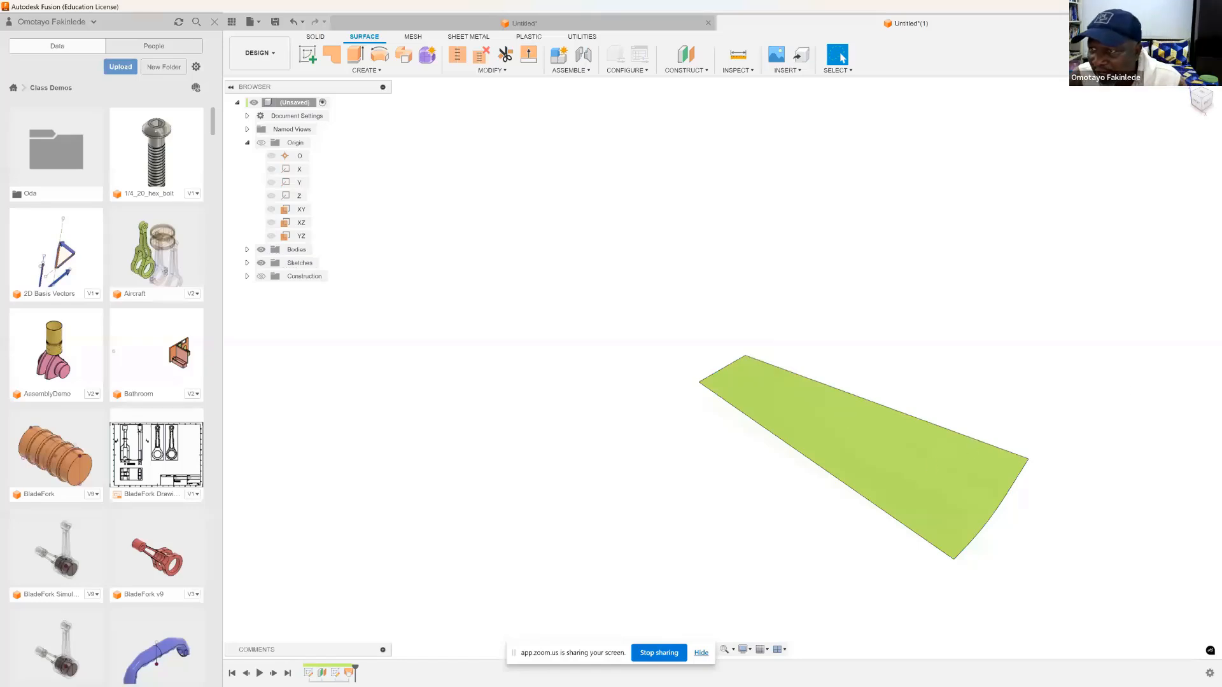
Examine the shape of the lofted surface from several angles and return to the isometric view
{"action": "left_click", "coordinate": [1195, 90]}
{"action": "scroll", "coordinate": [722, 540], "scroll_direction": "up", "scroll_amount": 2}
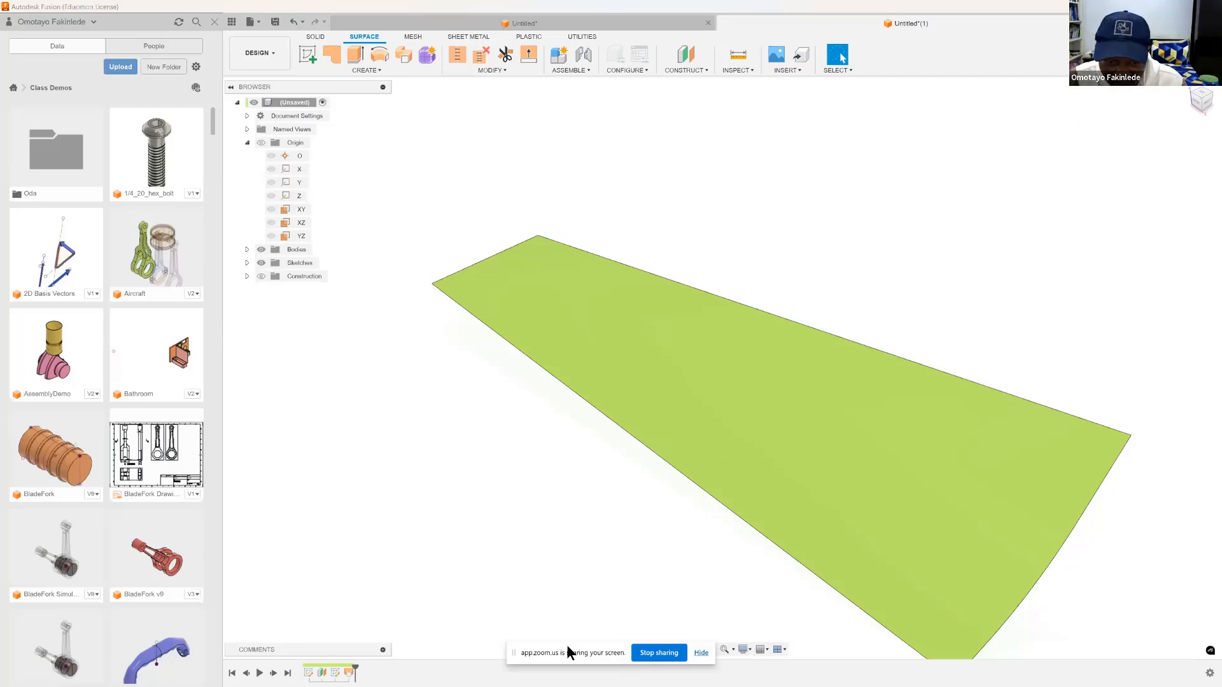
{"action": "left_click_drag", "start_coordinate": [569, 645], "coordinate": [378, 661]}
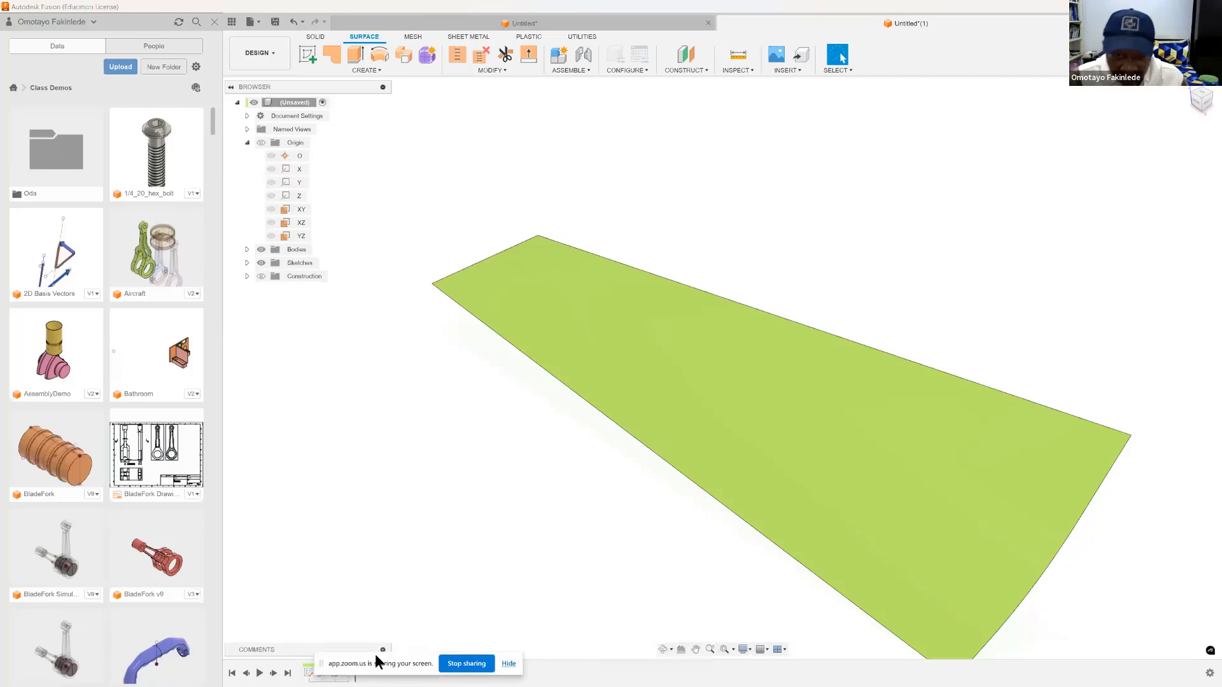
{"action": "left_click", "coordinate": [662, 649]}
{"action": "left_click_drag", "start_coordinate": [741, 463], "coordinate": [1041, 218]}
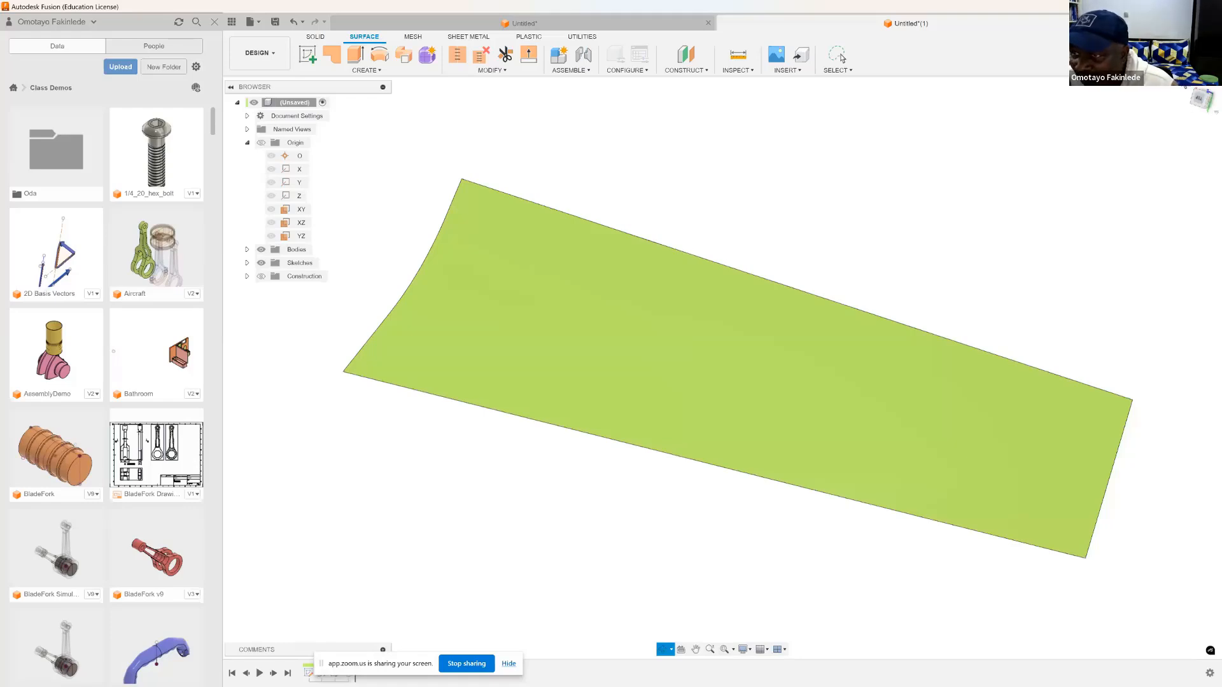
{"action": "key", "text": "Escape"}
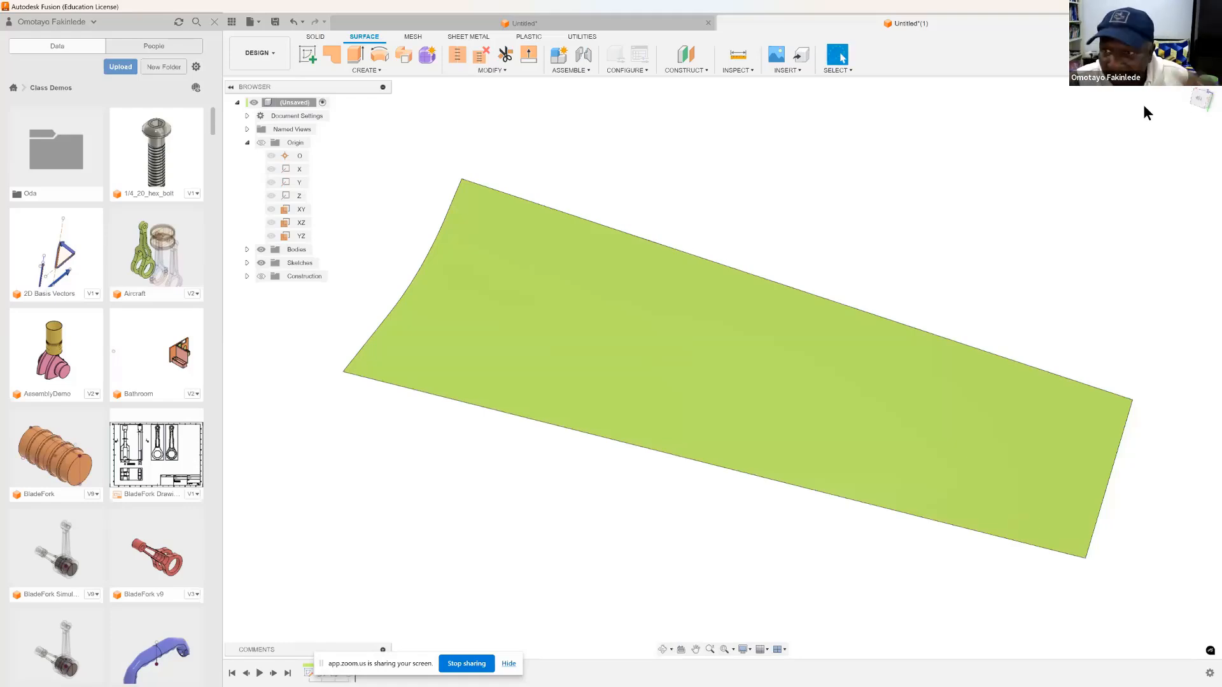
{"action": "left_click", "coordinate": [1196, 102]}
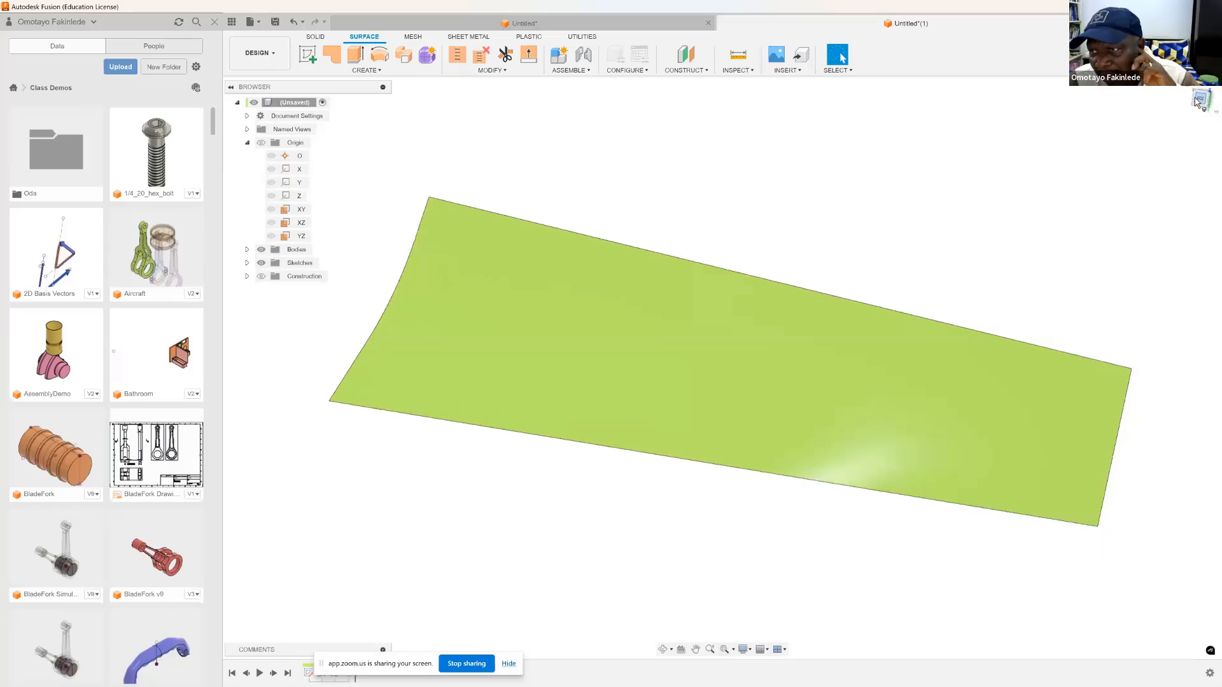
{"action": "left_click", "coordinate": [1188, 90]}
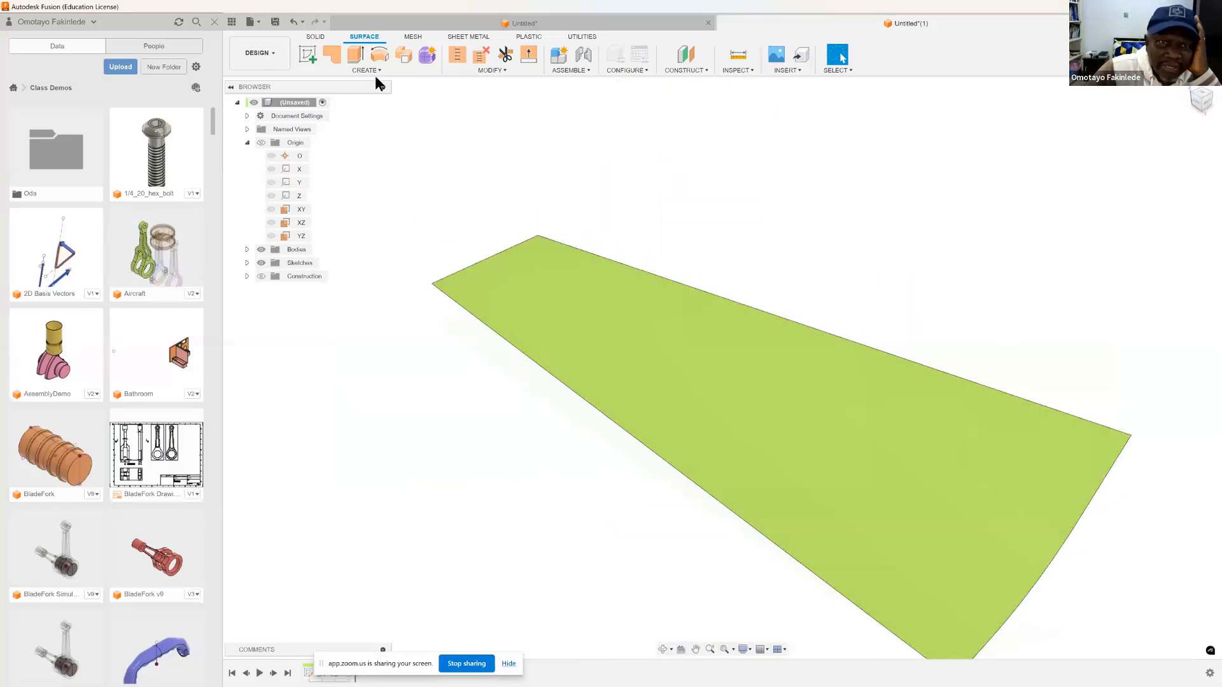
Start a new sketch on the XY plane with the whole lofted surface in view
{"action": "left_click", "coordinate": [375, 73]}
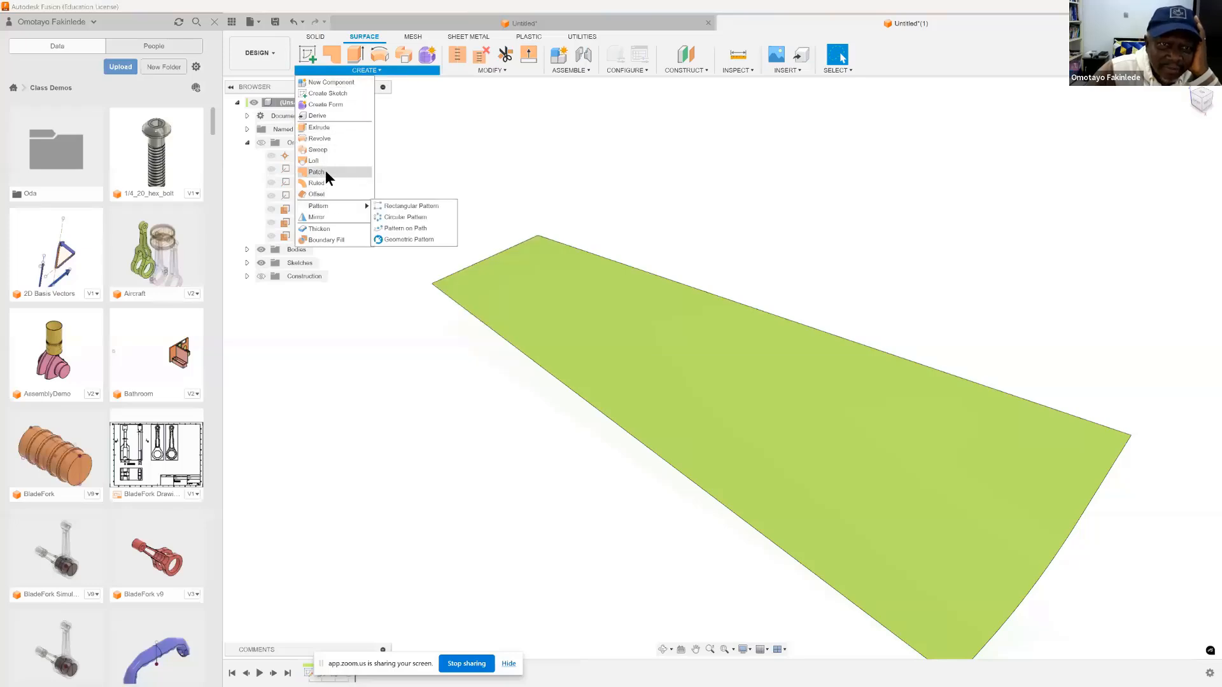
{"action": "left_click", "coordinate": [325, 93]}
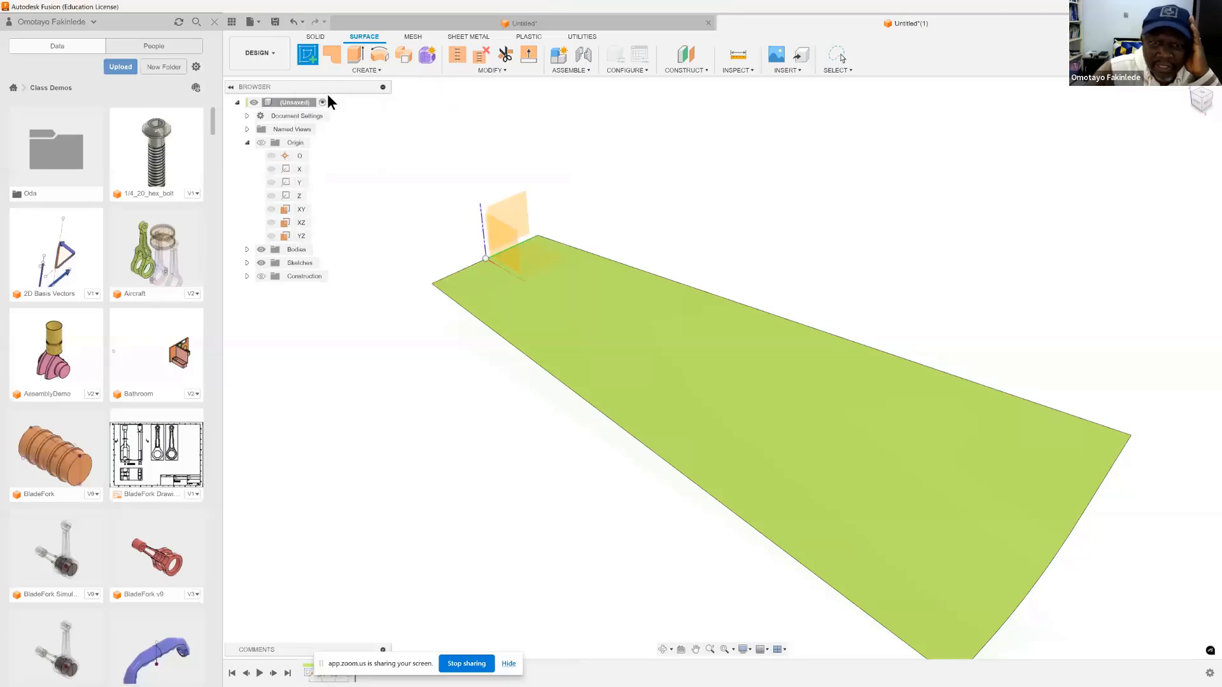
{"action": "left_click", "coordinate": [506, 253]}
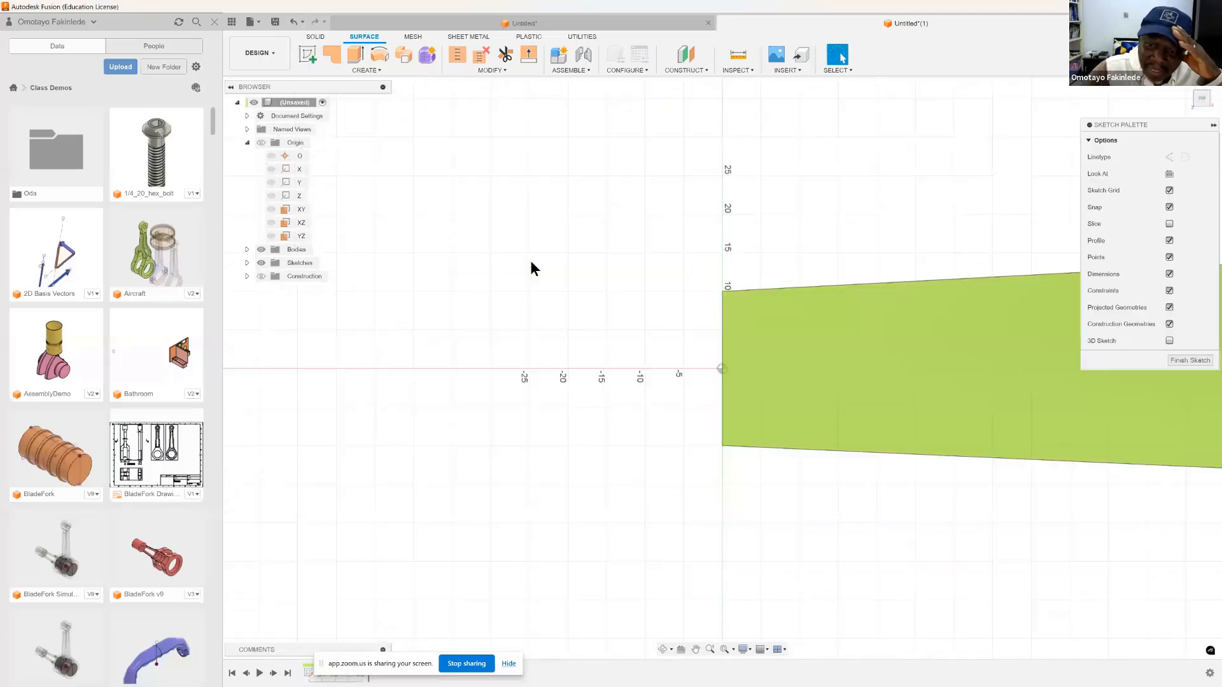
{"action": "scroll", "coordinate": [759, 417], "scroll_direction": "down", "scroll_amount": 3}
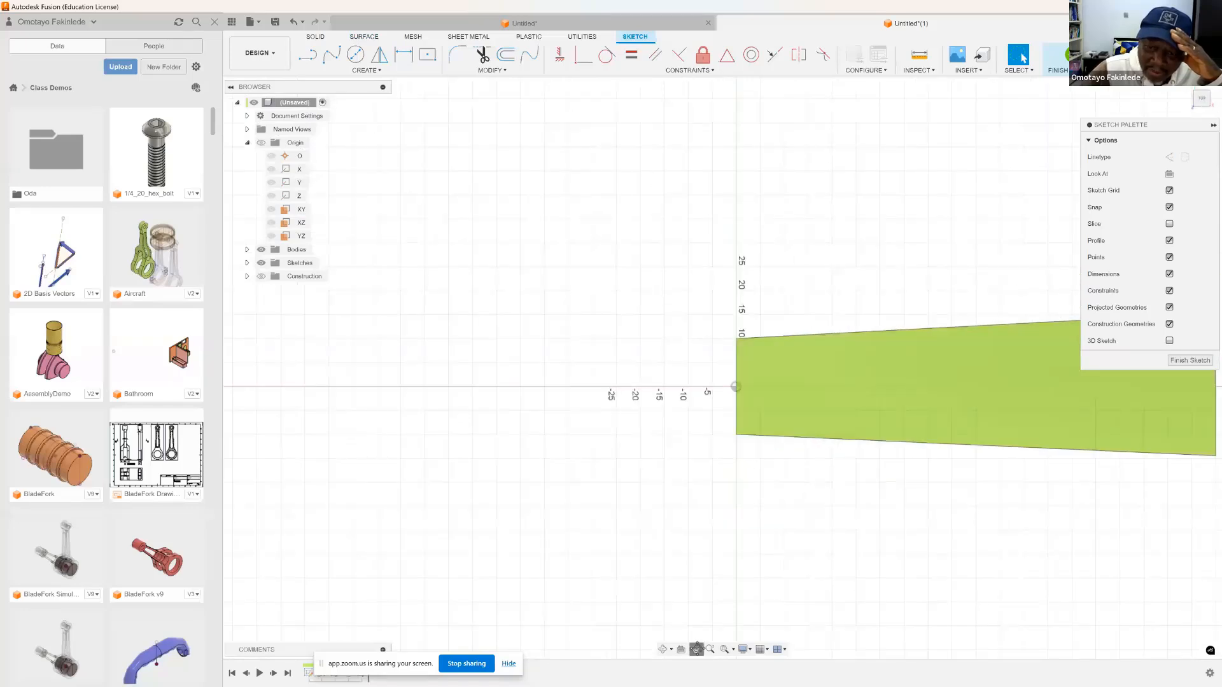
{"action": "left_click", "coordinate": [695, 649]}
{"action": "left_click_drag", "start_coordinate": [808, 401], "coordinate": [640, 382]}
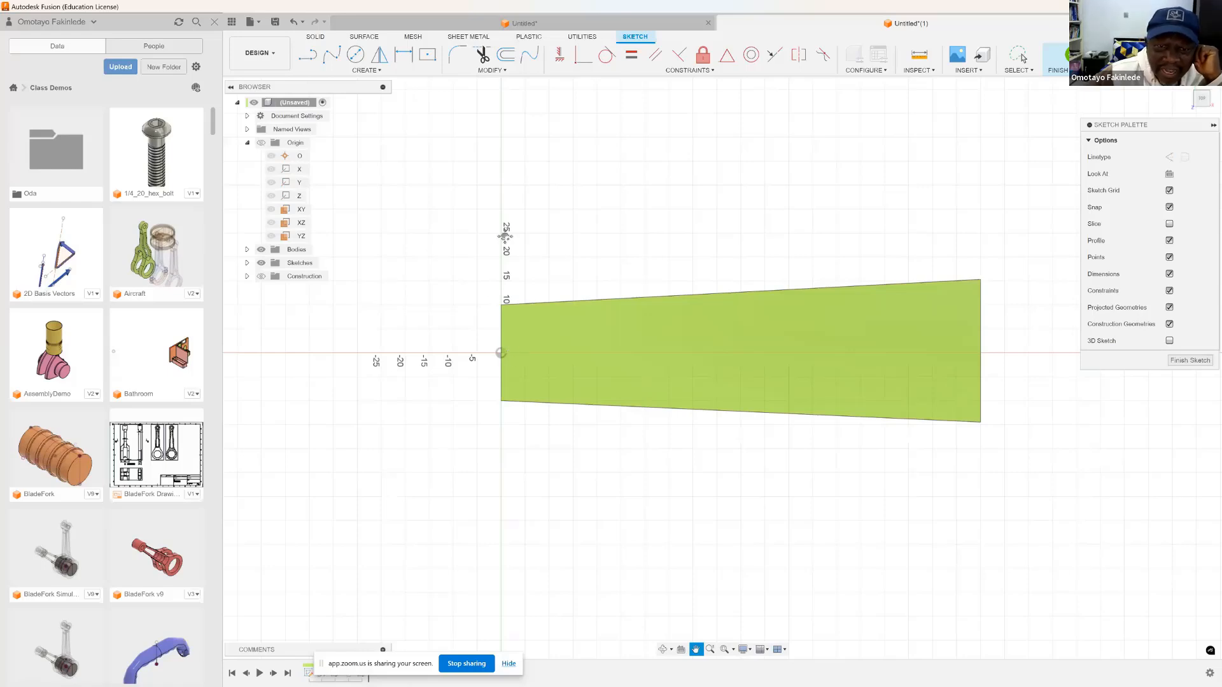
Draw two concentric circles centred on the origin with diameters of 10 mm and 25 mm
{"action": "left_click", "coordinate": [357, 56]}
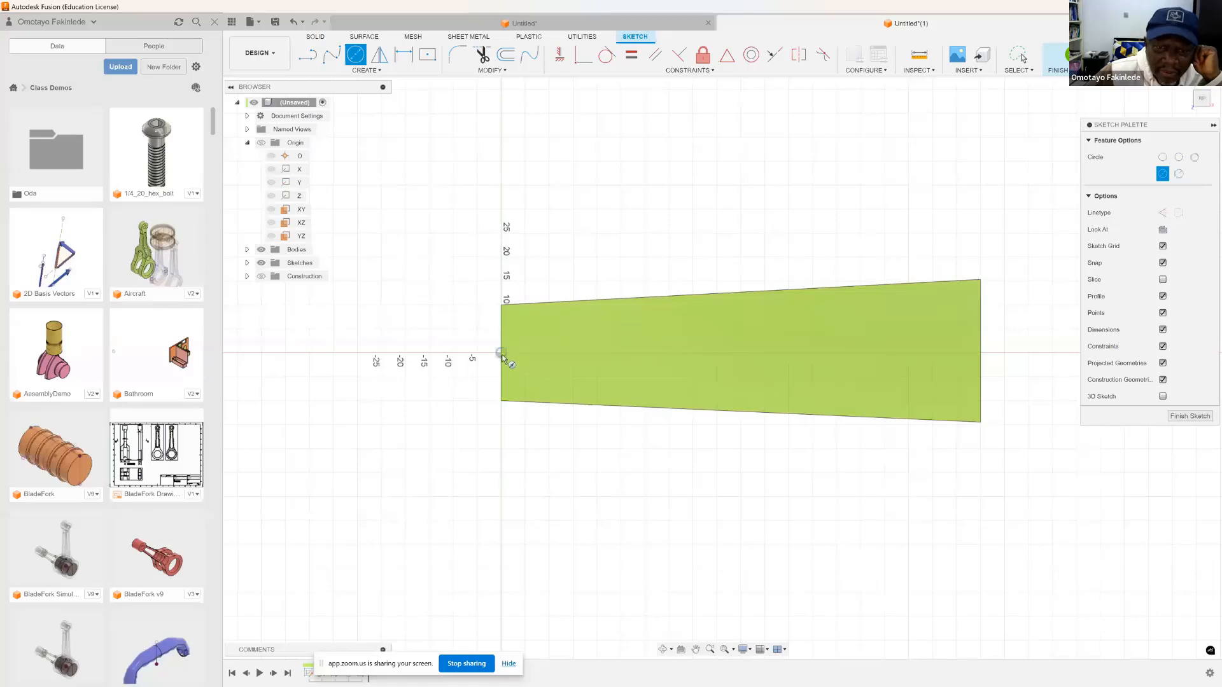
{"action": "left_click", "coordinate": [501, 353]}
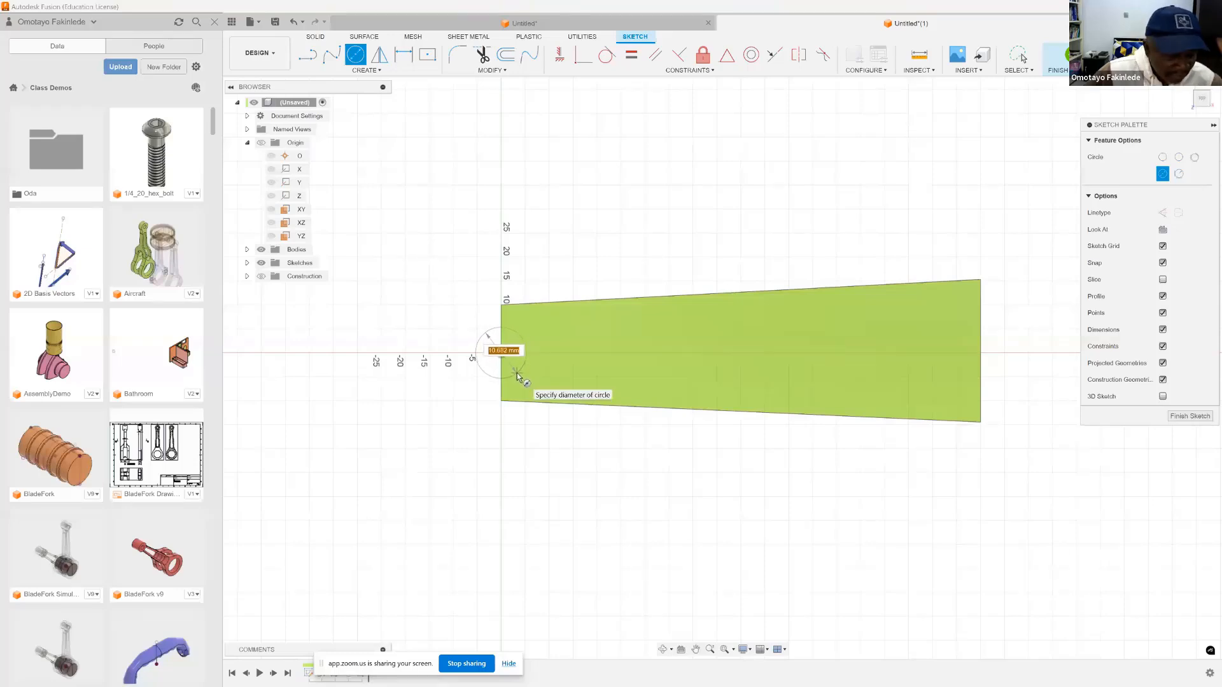
{"action": "type", "text": "10"}
{"action": "key", "text": "Return"}
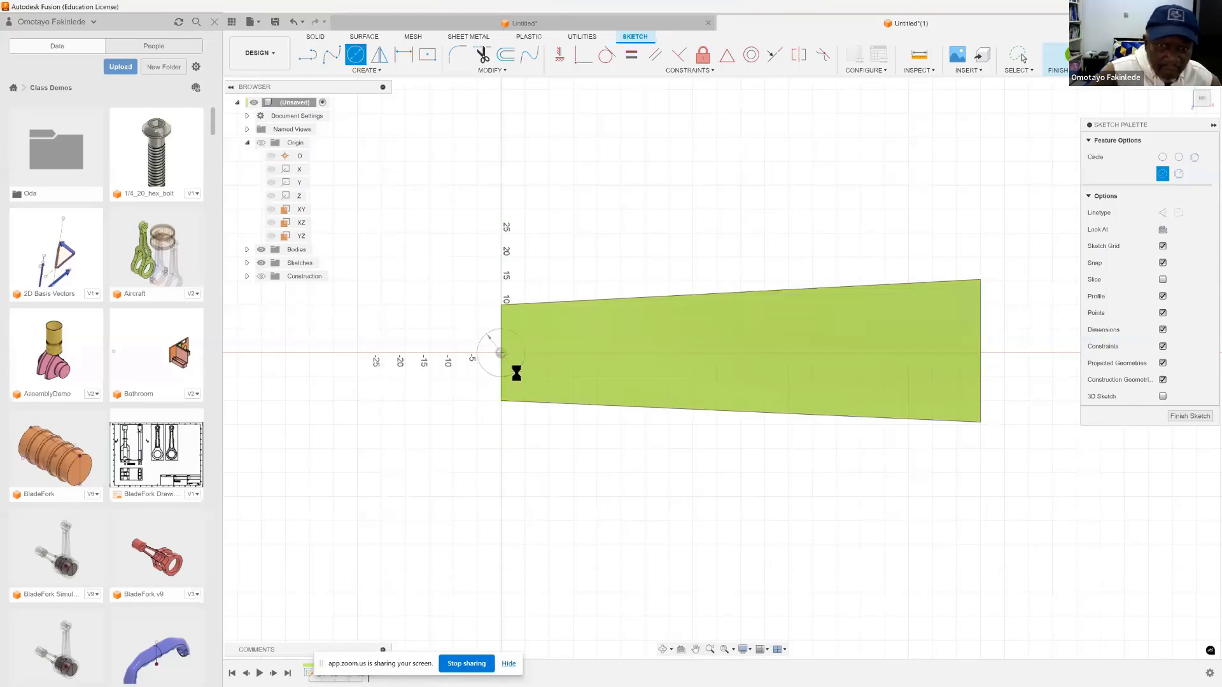
{"action": "key", "text": "Escape"}
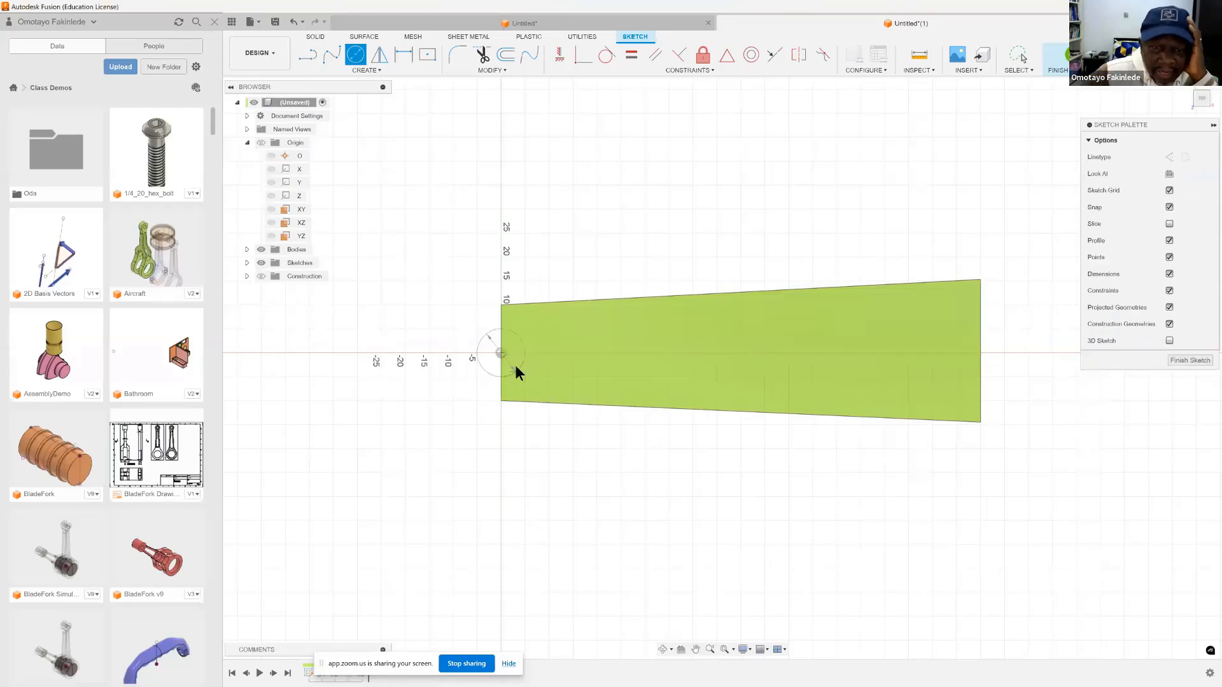
{"action": "right_click", "coordinate": [485, 328]}
{"action": "left_click", "coordinate": [473, 284]}
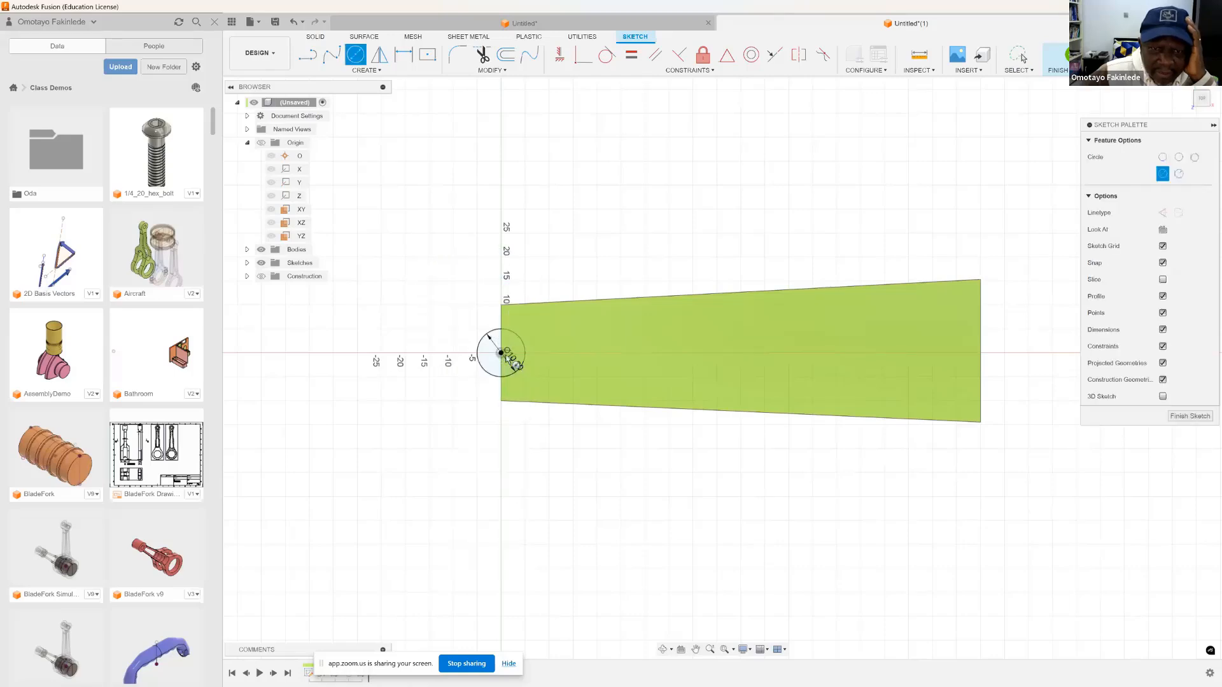
{"action": "left_click", "coordinate": [501, 352]}
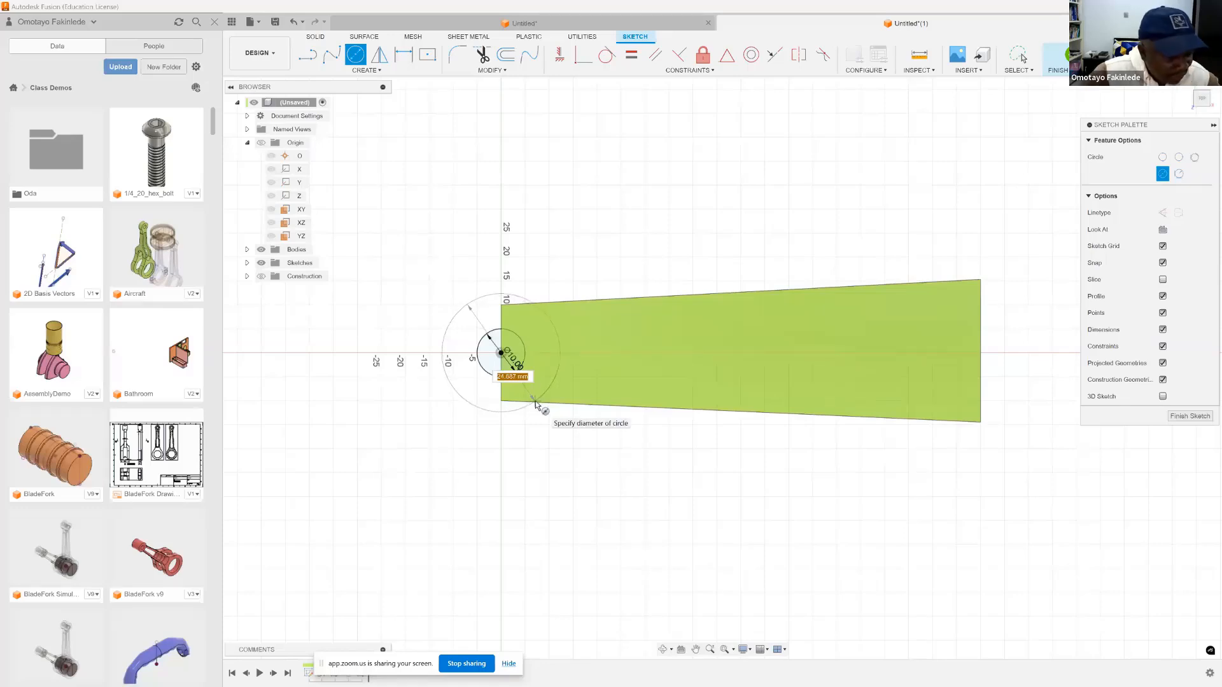
{"action": "type", "text": "25"}
{"action": "key", "text": "Return"}
{"action": "key", "text": "Escape"}
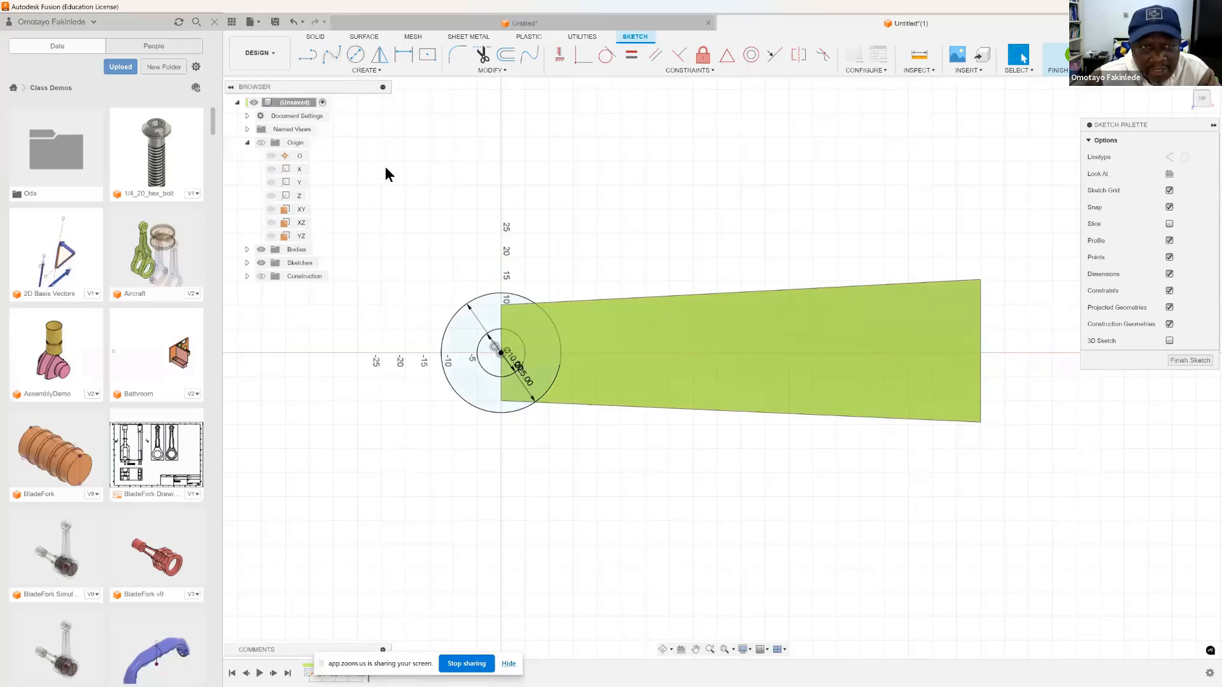
Draw a five-point spline about 88 mm long, arching from inside the 25 mm circle to the horizontal axis near the surface's wide end
{"action": "left_click", "coordinate": [332, 56]}
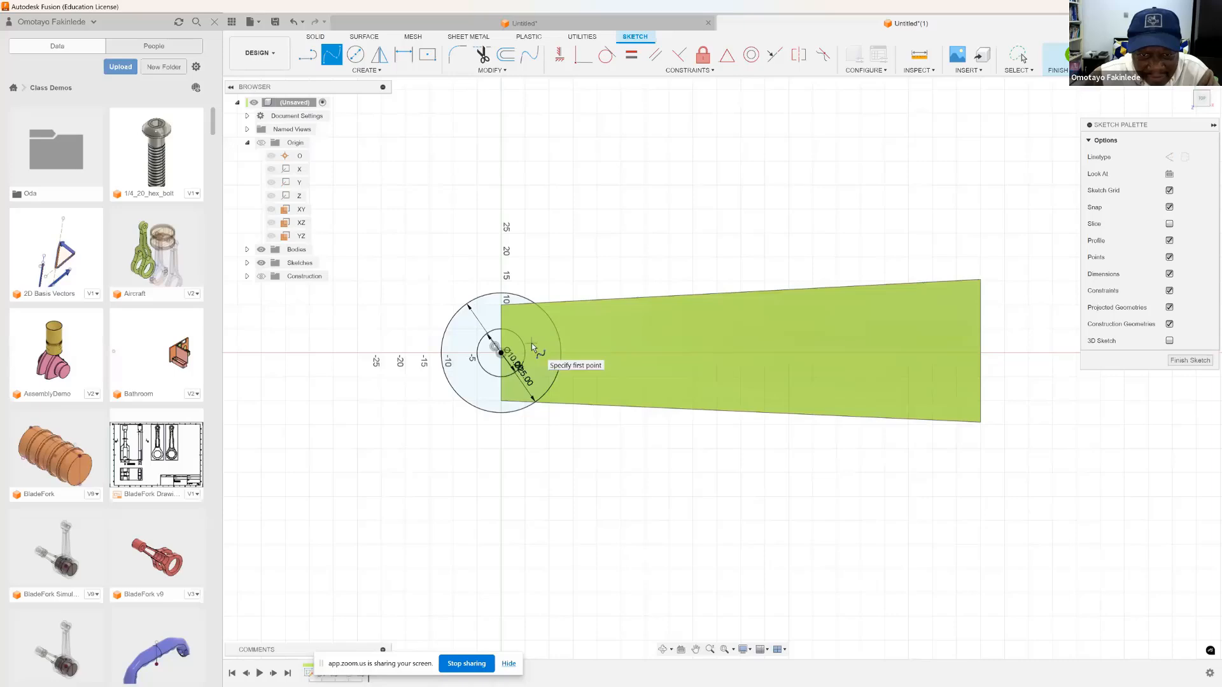
{"action": "left_click", "coordinate": [605, 323]}
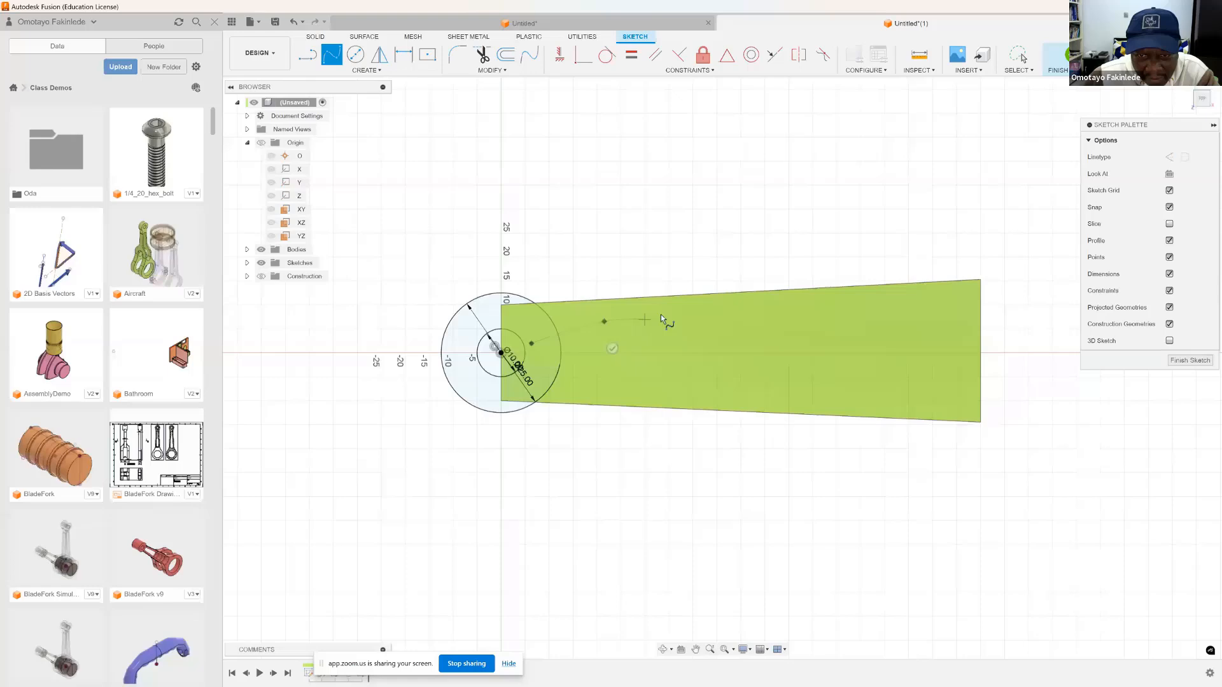
{"action": "left_click", "coordinate": [736, 297]}
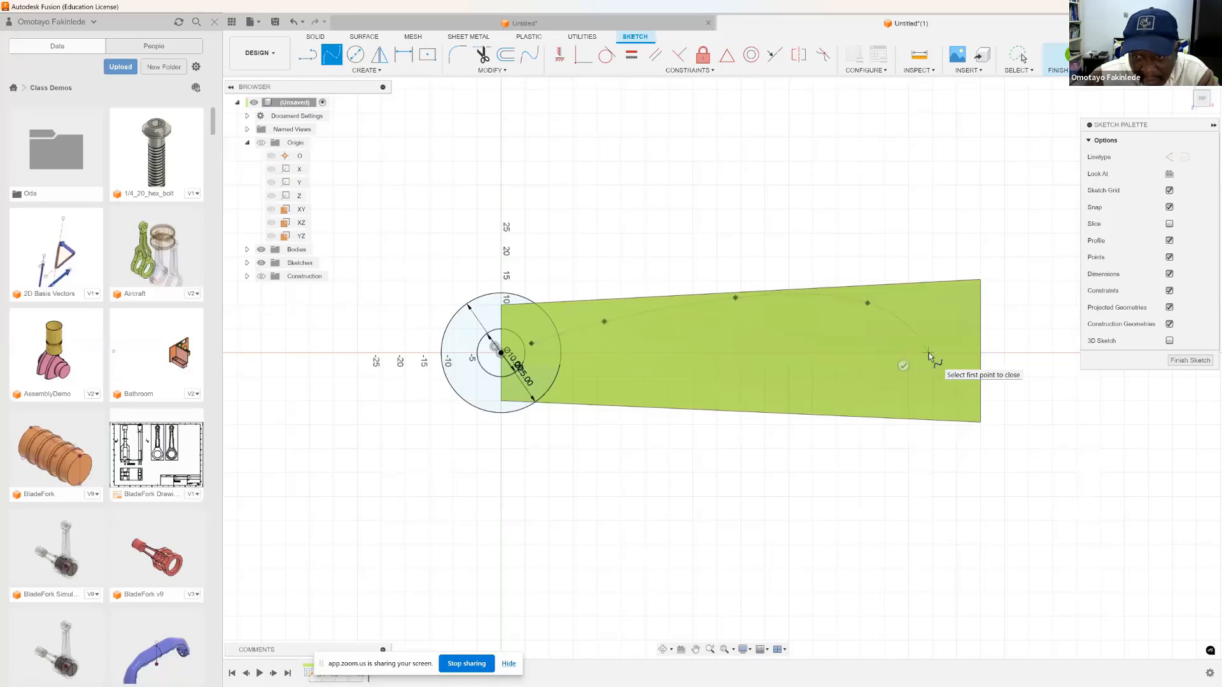
{"action": "left_click", "coordinate": [929, 353]}
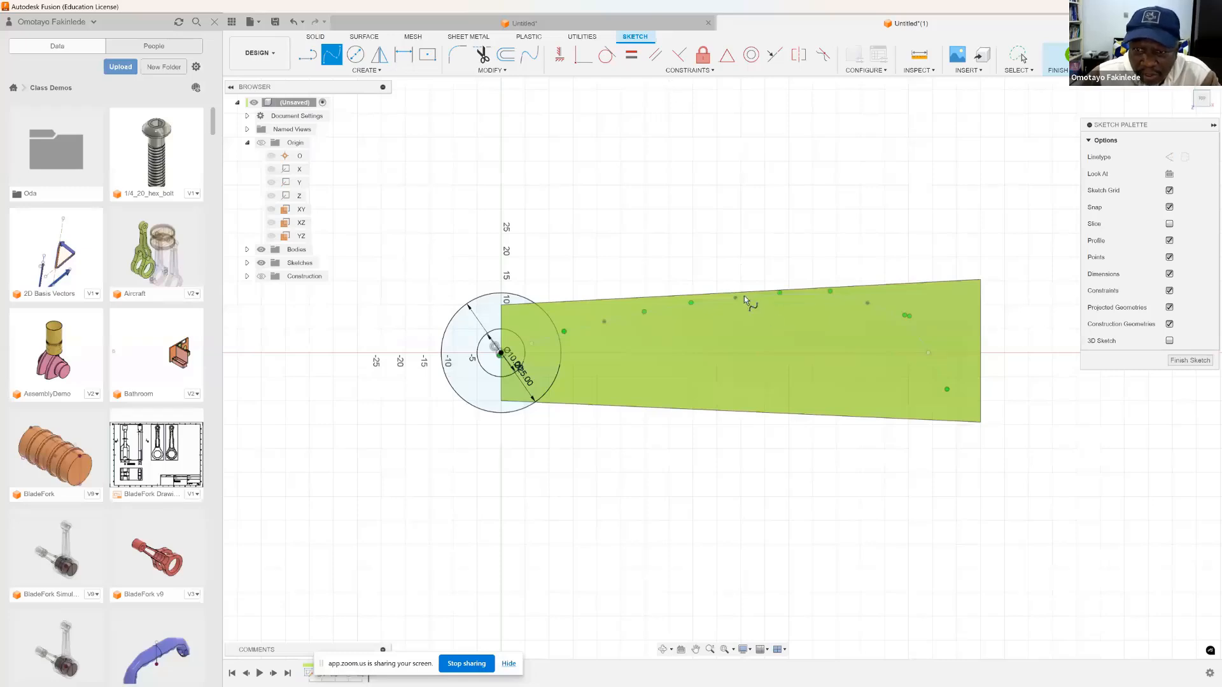
Mirror the spline about the XZ origin plane, then hide the bodies so the closed blade outline is clear
{"action": "left_click", "coordinate": [380, 54]}
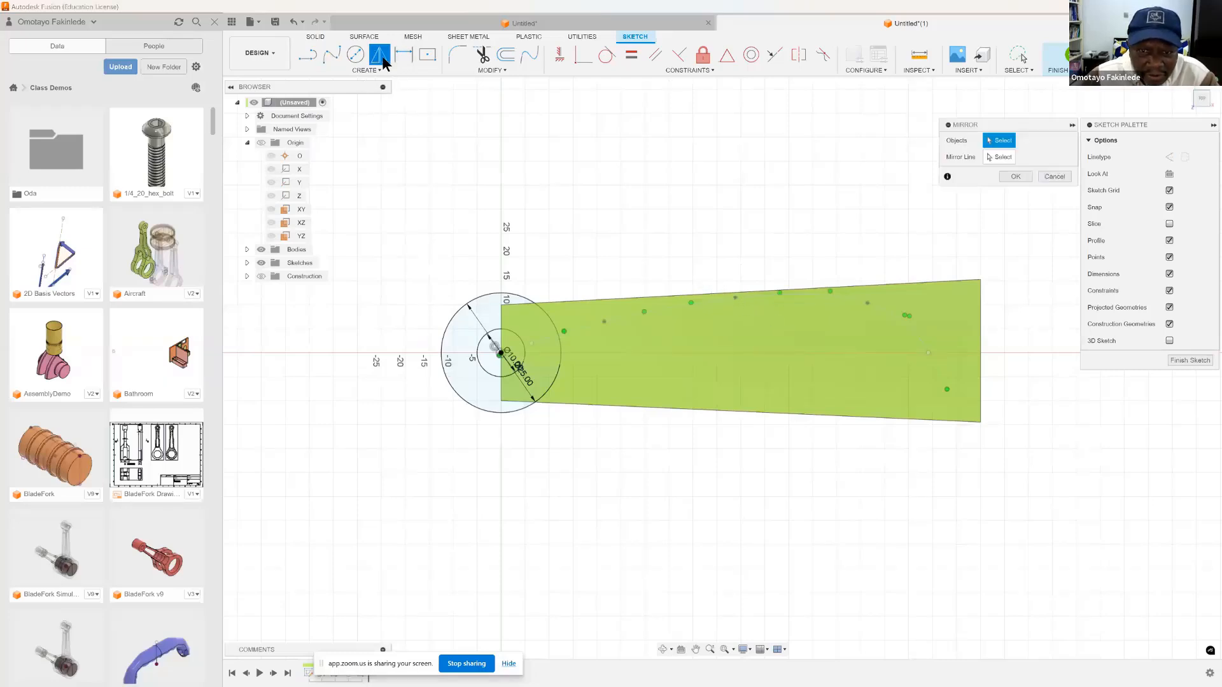
{"action": "left_click", "coordinate": [635, 314]}
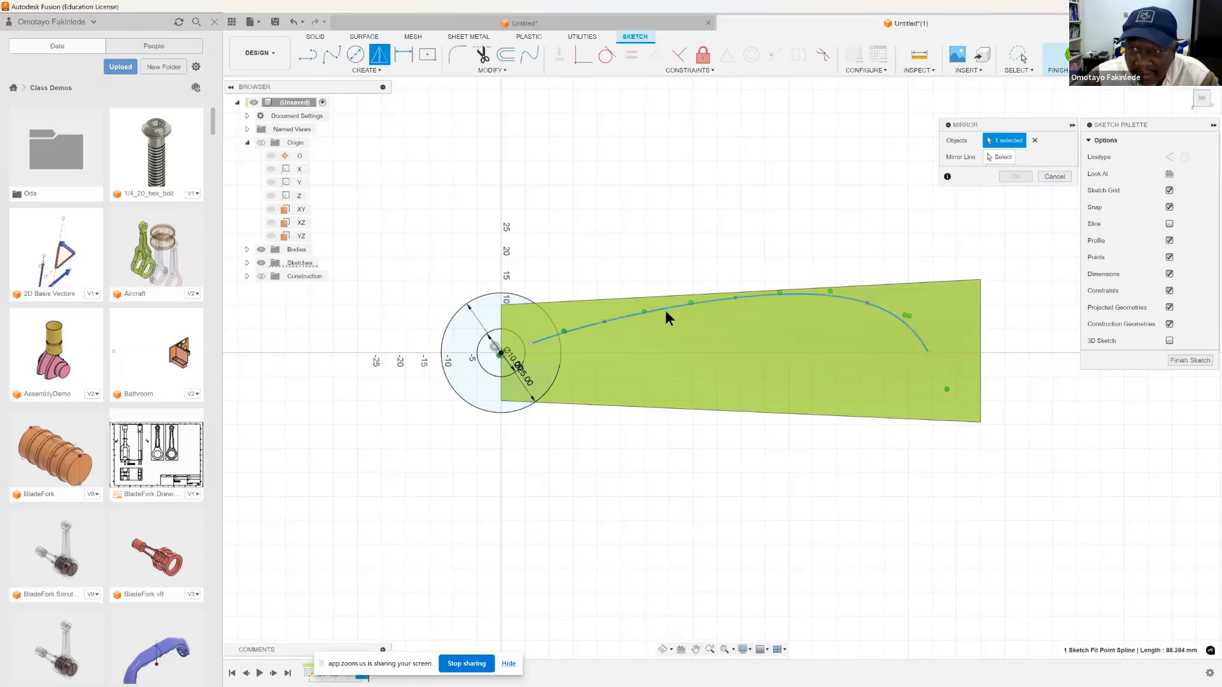
{"action": "left_click", "coordinate": [1000, 157]}
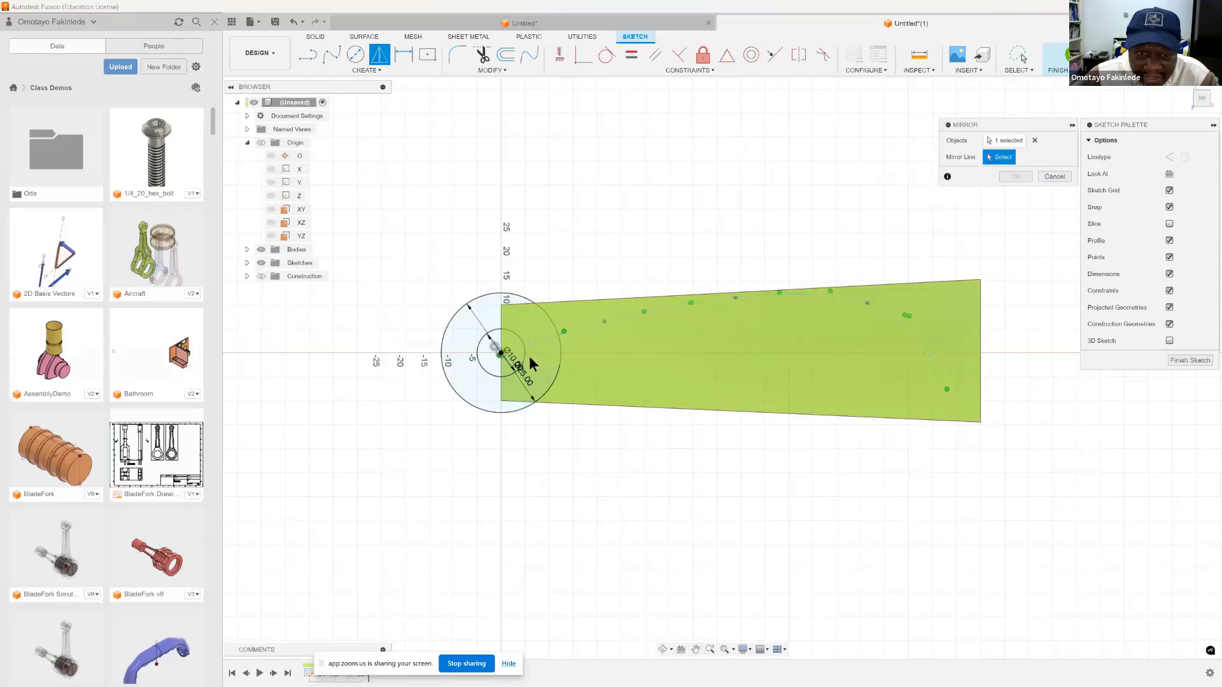
{"action": "left_click", "coordinate": [262, 142]}
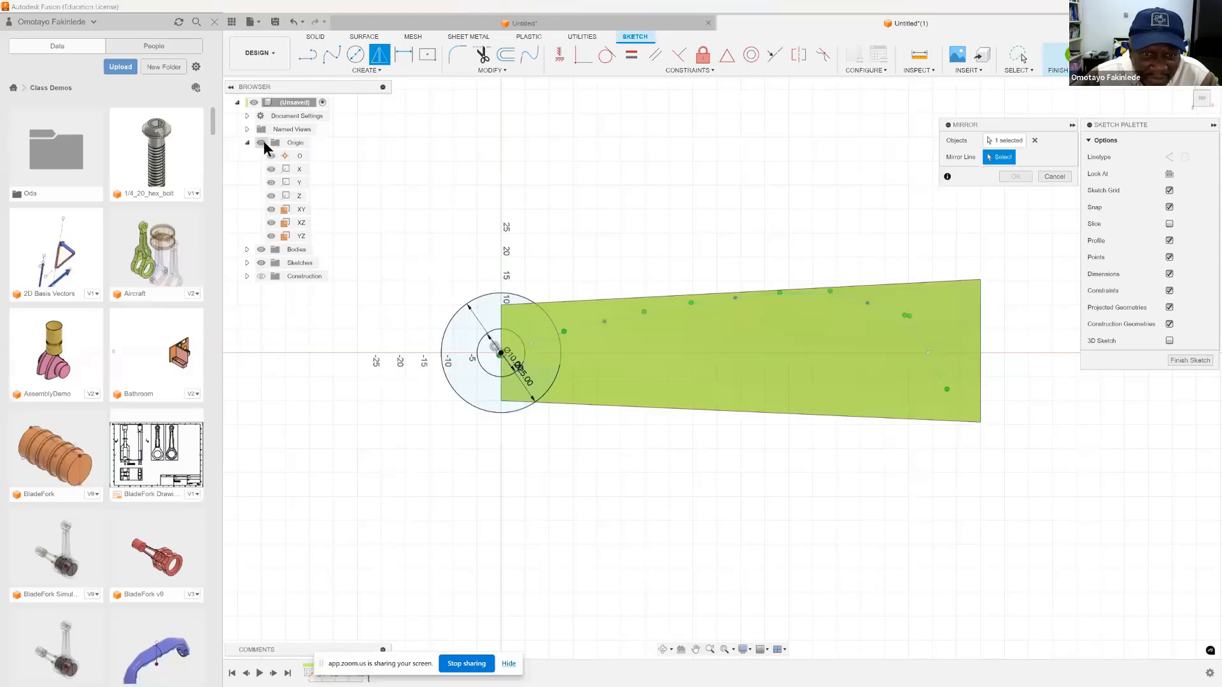
{"action": "left_click", "coordinate": [538, 352]}
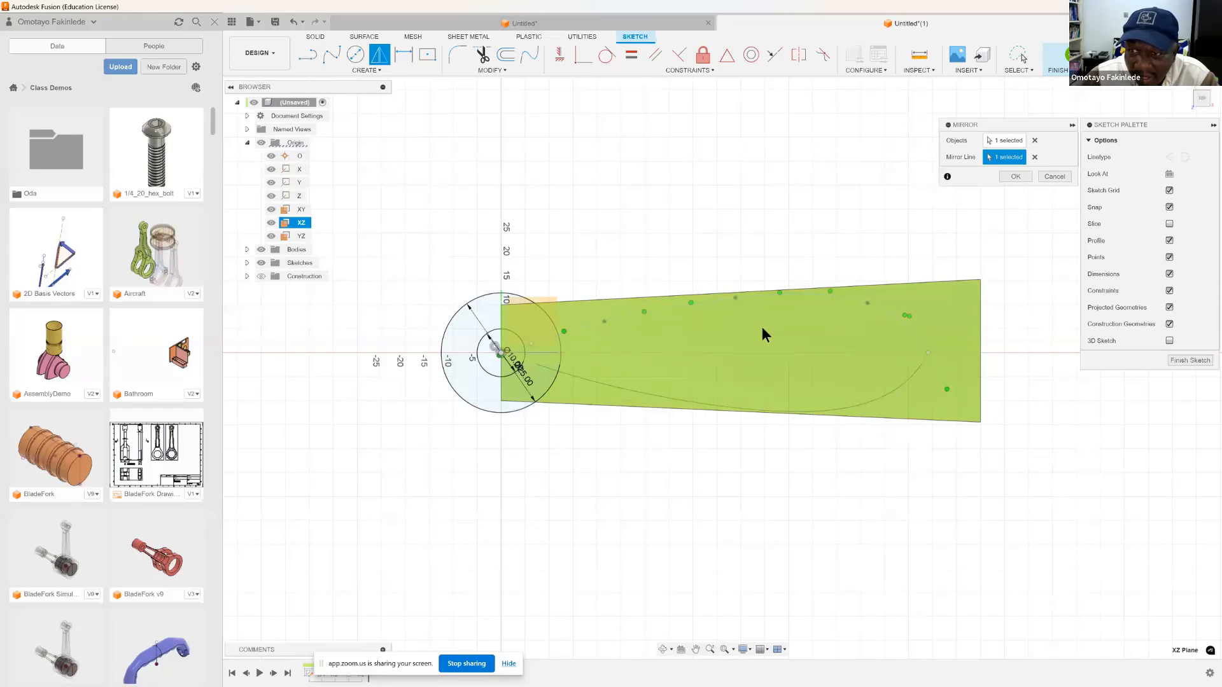
{"action": "left_click", "coordinate": [1015, 176]}
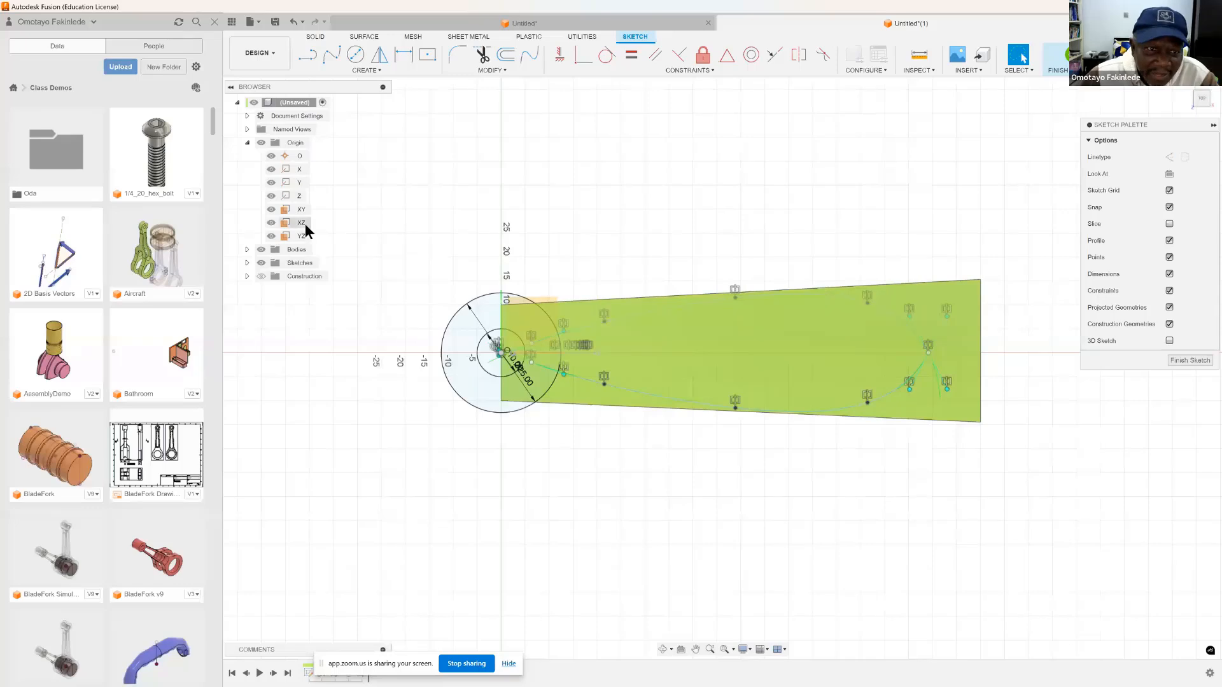
{"action": "left_click", "coordinate": [261, 250]}
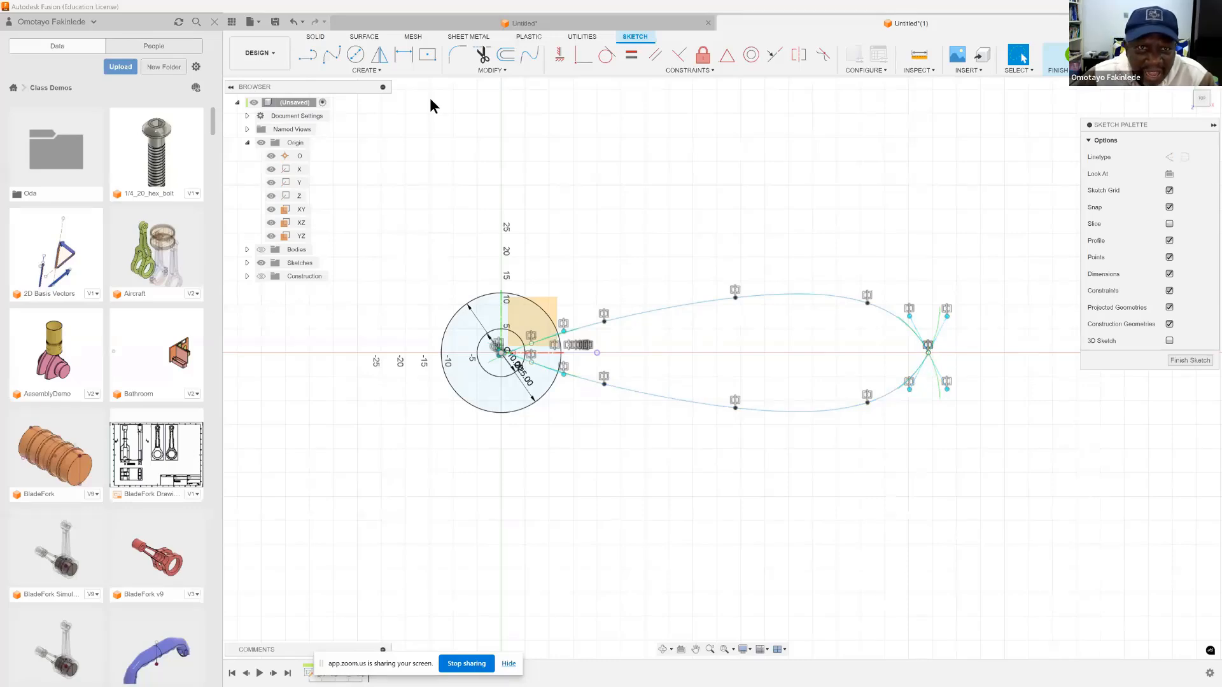
Try to fillet the pointed blade tip where the two mirrored splines meet
{"action": "left_click", "coordinate": [456, 53]}
{"action": "left_click", "coordinate": [897, 327]}
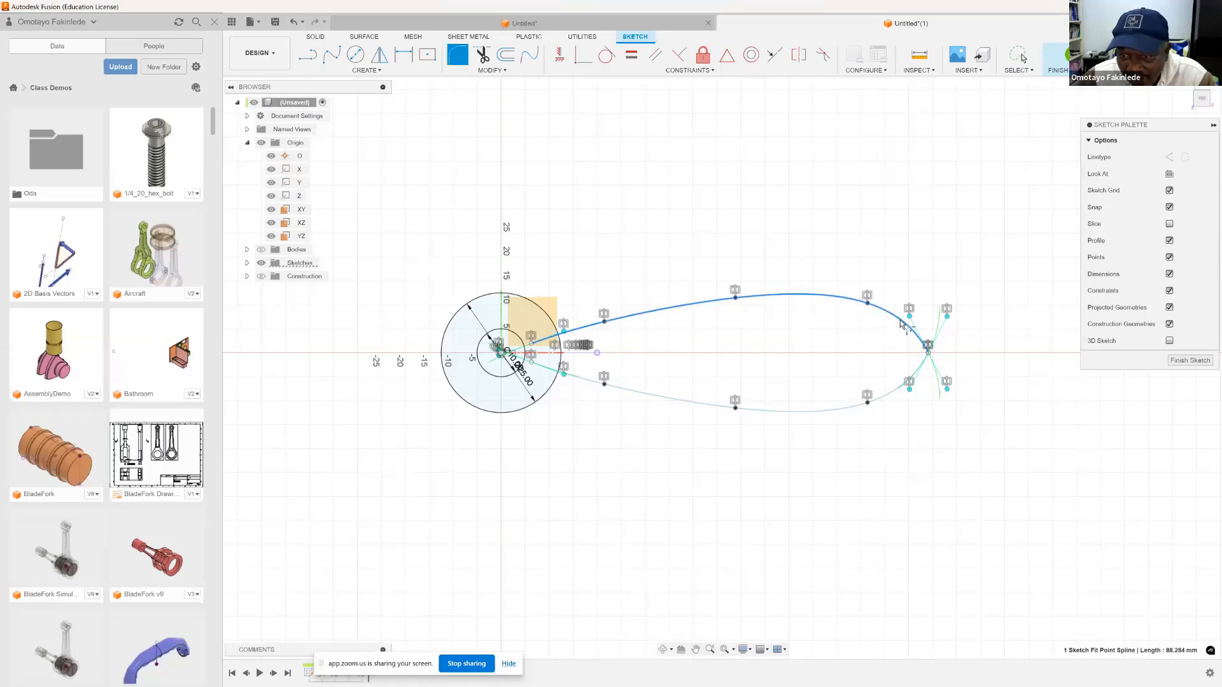
{"action": "left_click", "coordinate": [916, 372]}
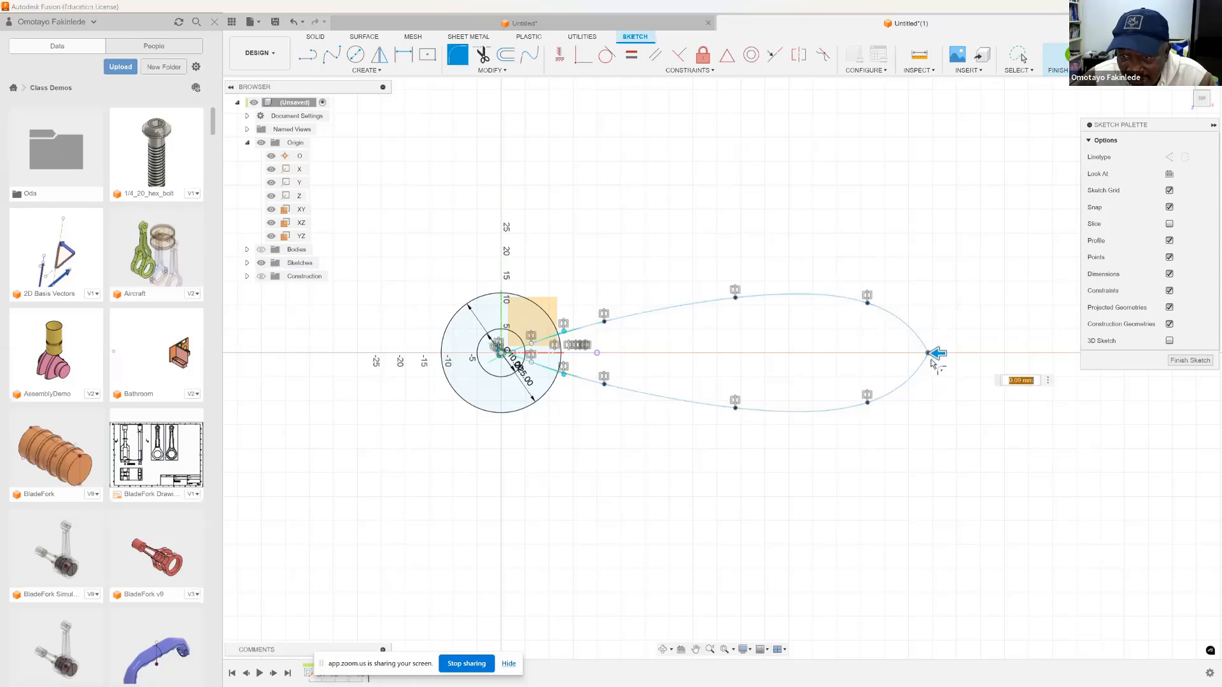
{"action": "left_click", "coordinate": [939, 354]}
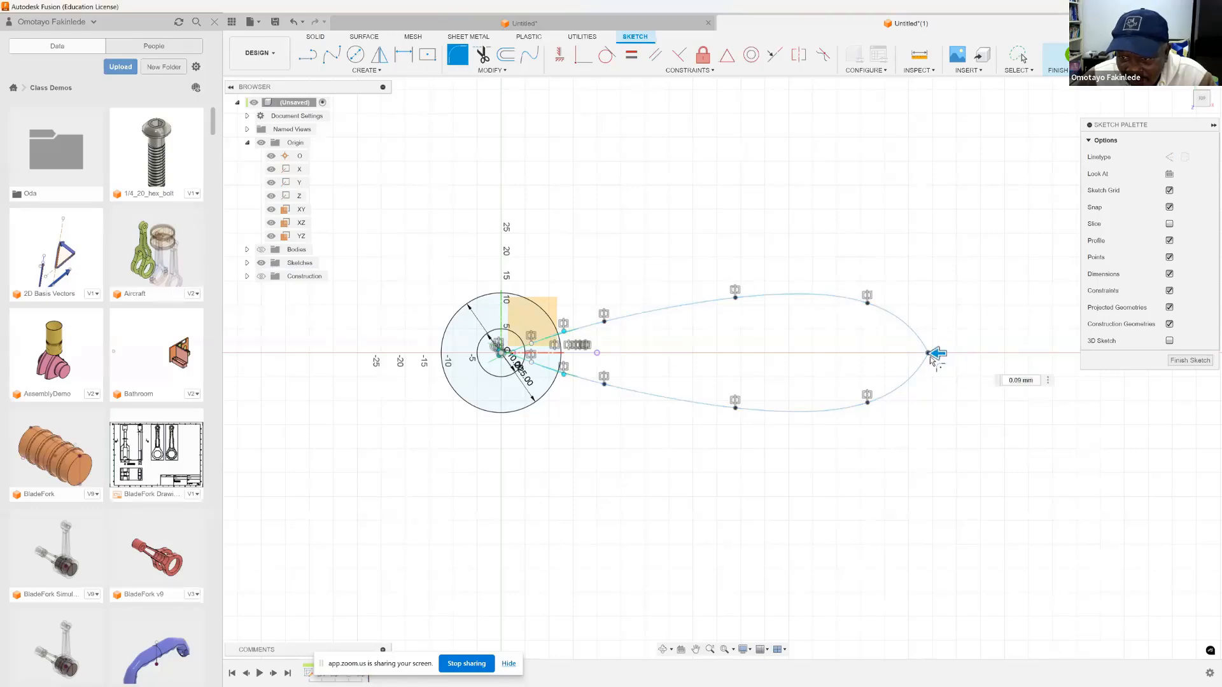
{"action": "mouse_move", "coordinate": [934, 355]}
{"action": "left_mouse_down"}
{"action": "mouse_move", "coordinate": [900, 354]}
{"action": "mouse_move", "coordinate": [950, 352]}
{"action": "mouse_move", "coordinate": [912, 355]}
{"action": "left_mouse_up"}
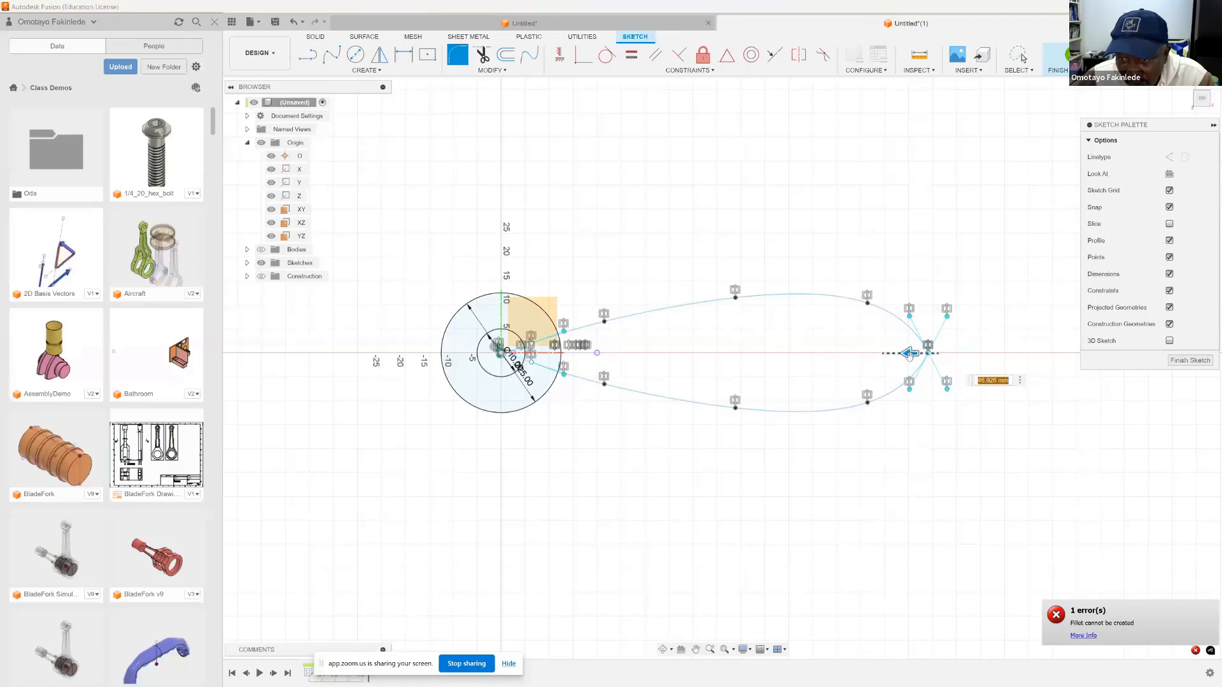
{"action": "left_click_drag", "start_coordinate": [908, 354], "coordinate": [943, 353]}
{"action": "key", "text": "Escape"}
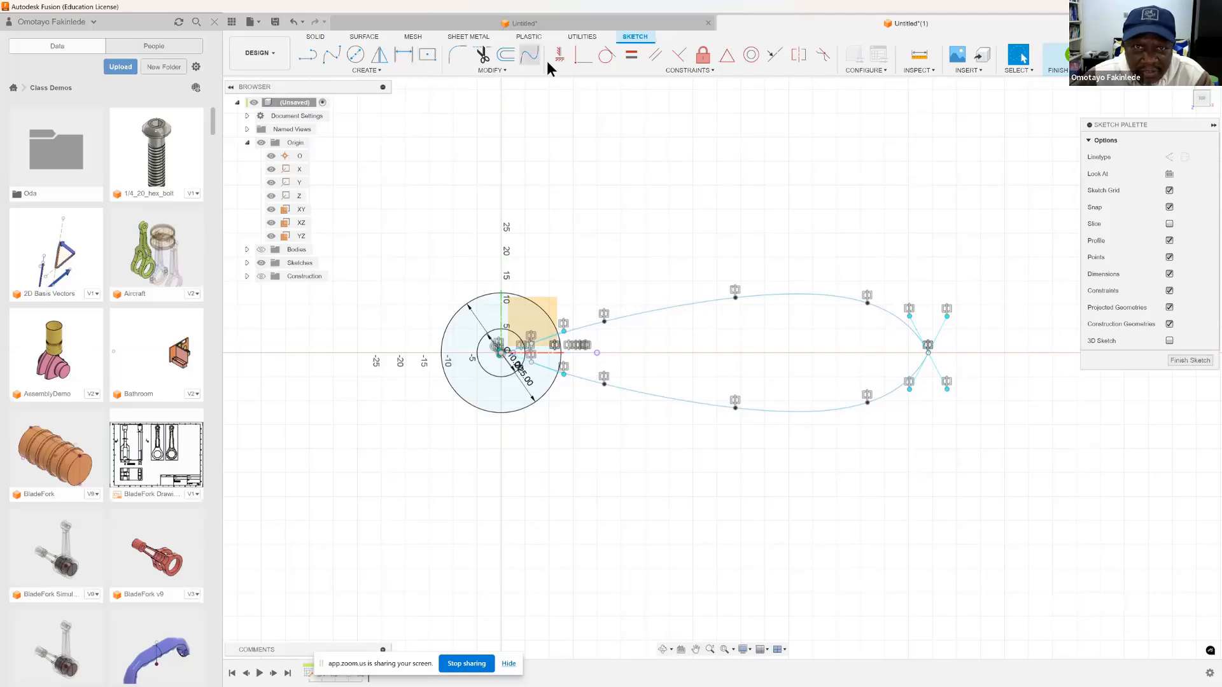
Join the two splines at the blade tip with a coincident constraint
{"action": "left_click", "coordinate": [580, 54]}
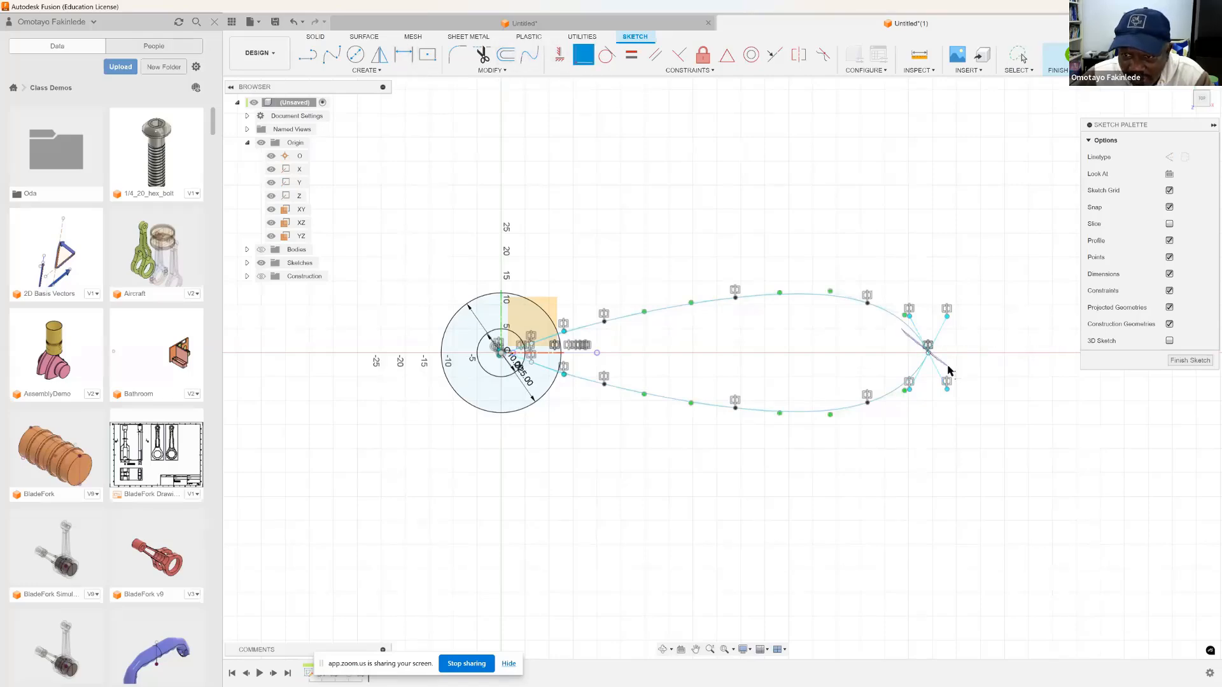
{"action": "key", "text": "Escape"}
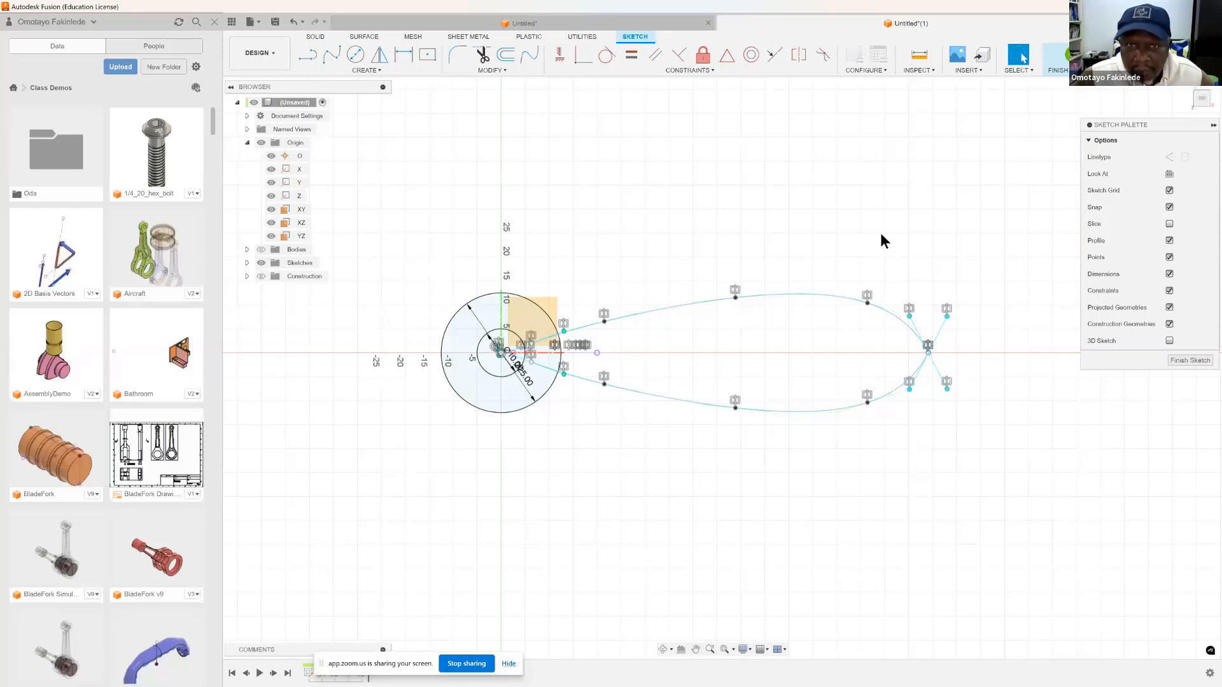
{"action": "left_click", "coordinate": [585, 60]}
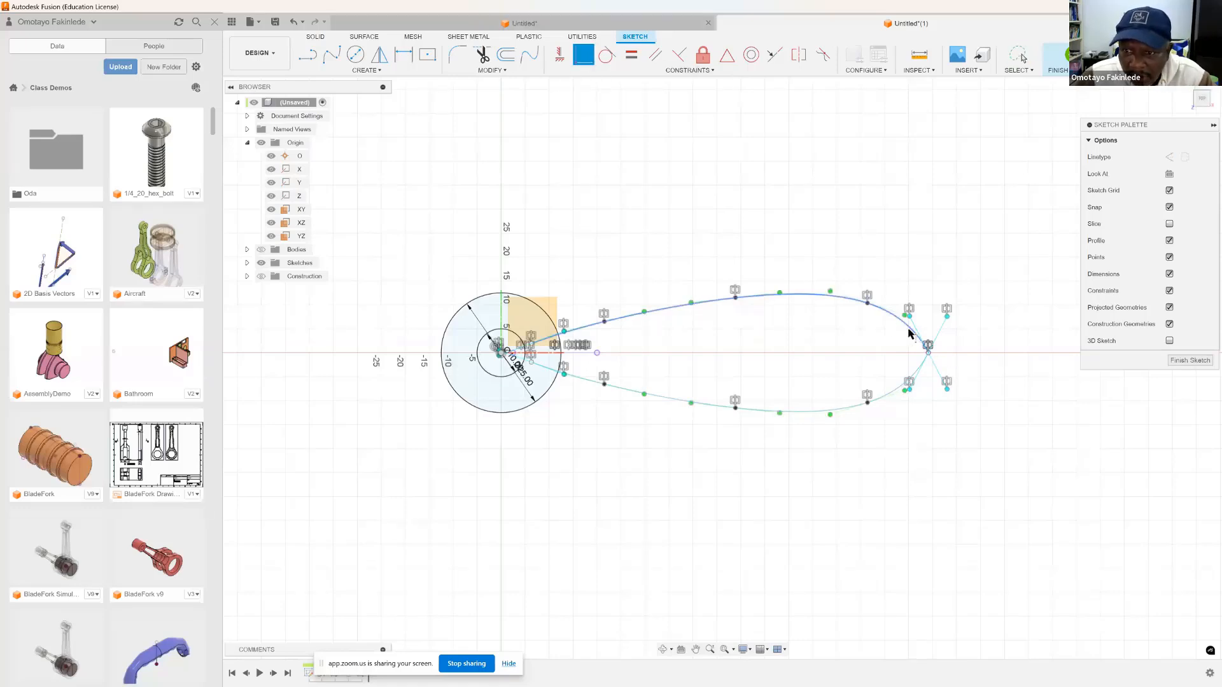
{"action": "left_click", "coordinate": [939, 382]}
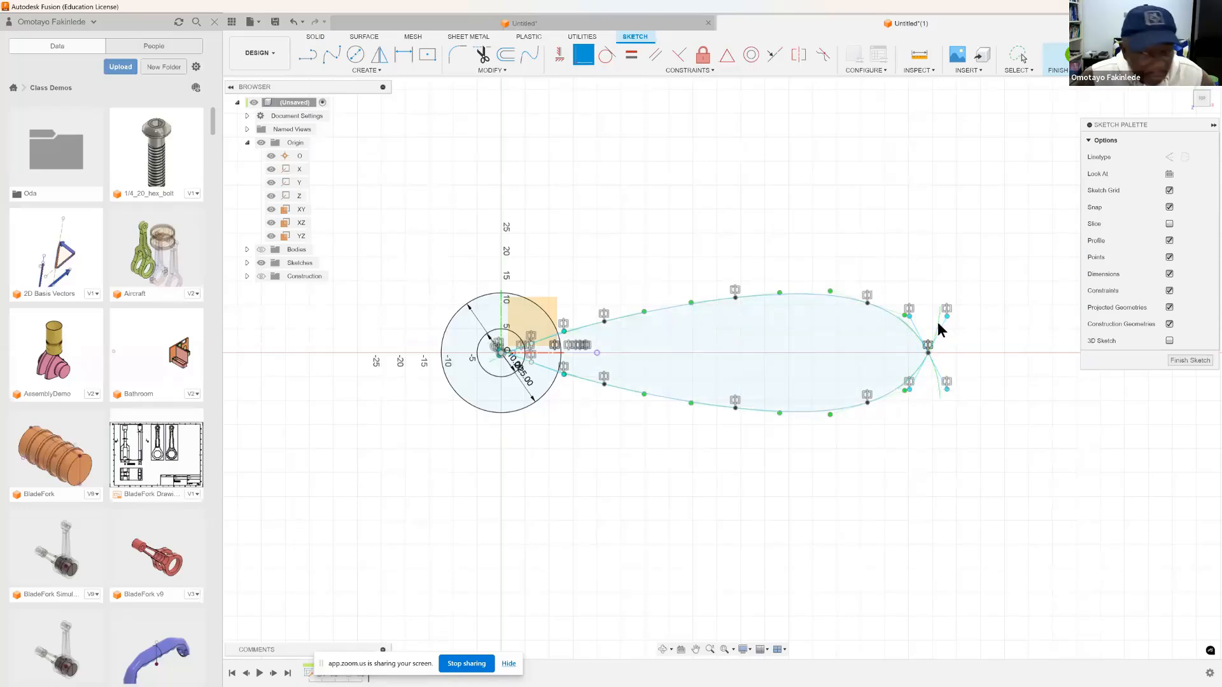
{"action": "key", "text": "Escape"}
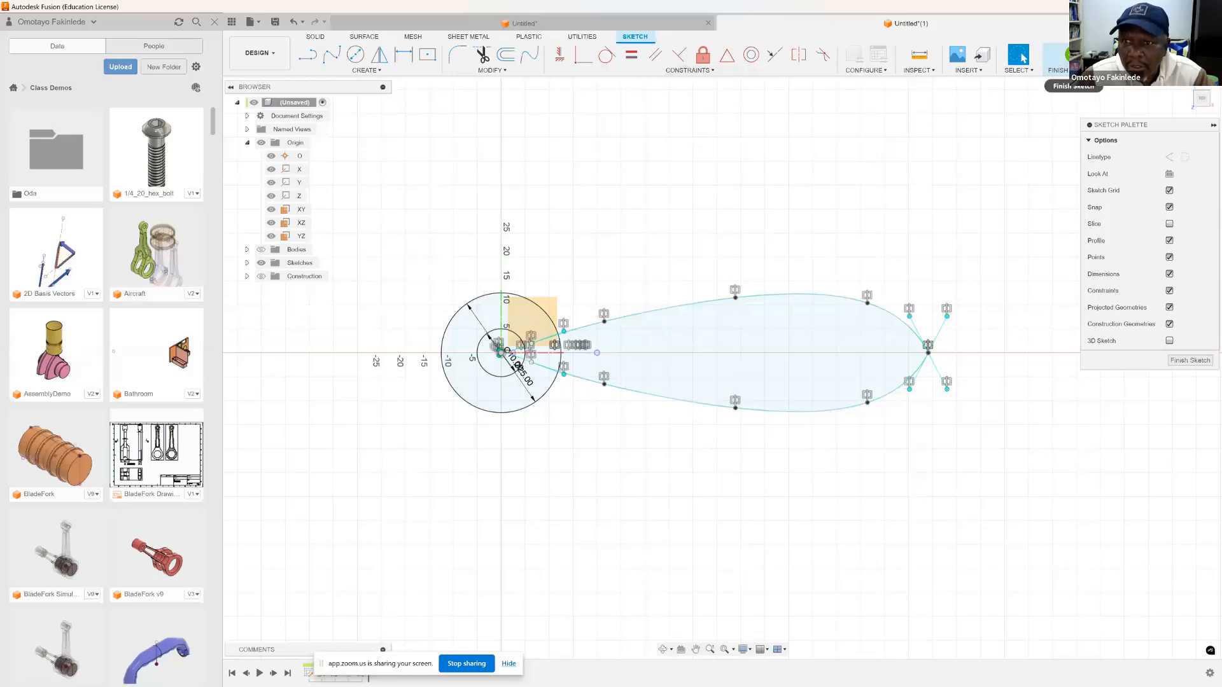
Fillet the blade tip between the two splines with an 8 mm radius
{"action": "left_click", "coordinate": [913, 334]}
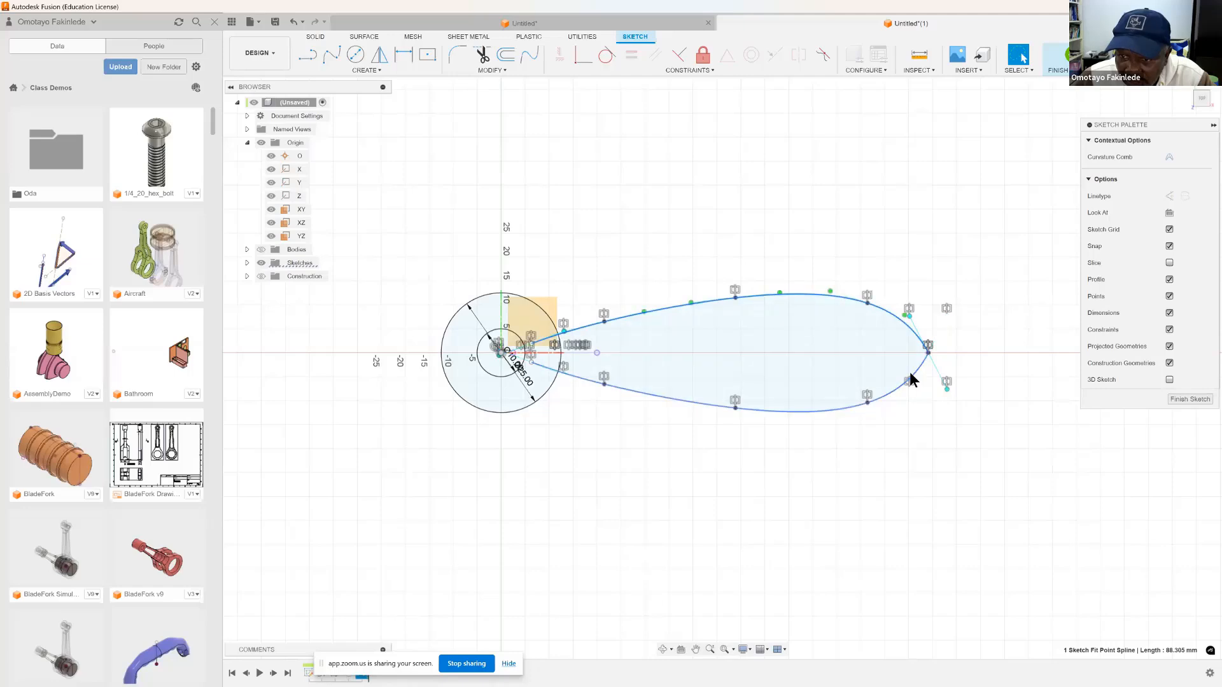
{"action": "left_click", "coordinate": [913, 379]}
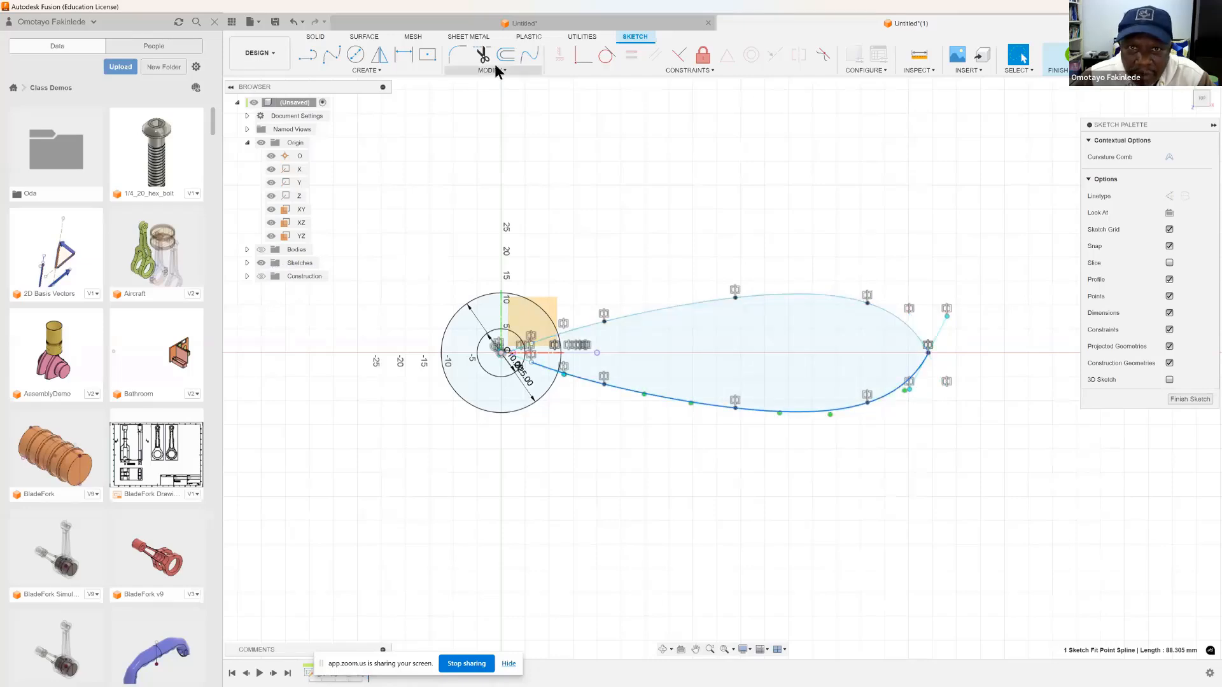
{"action": "left_click", "coordinate": [453, 51]}
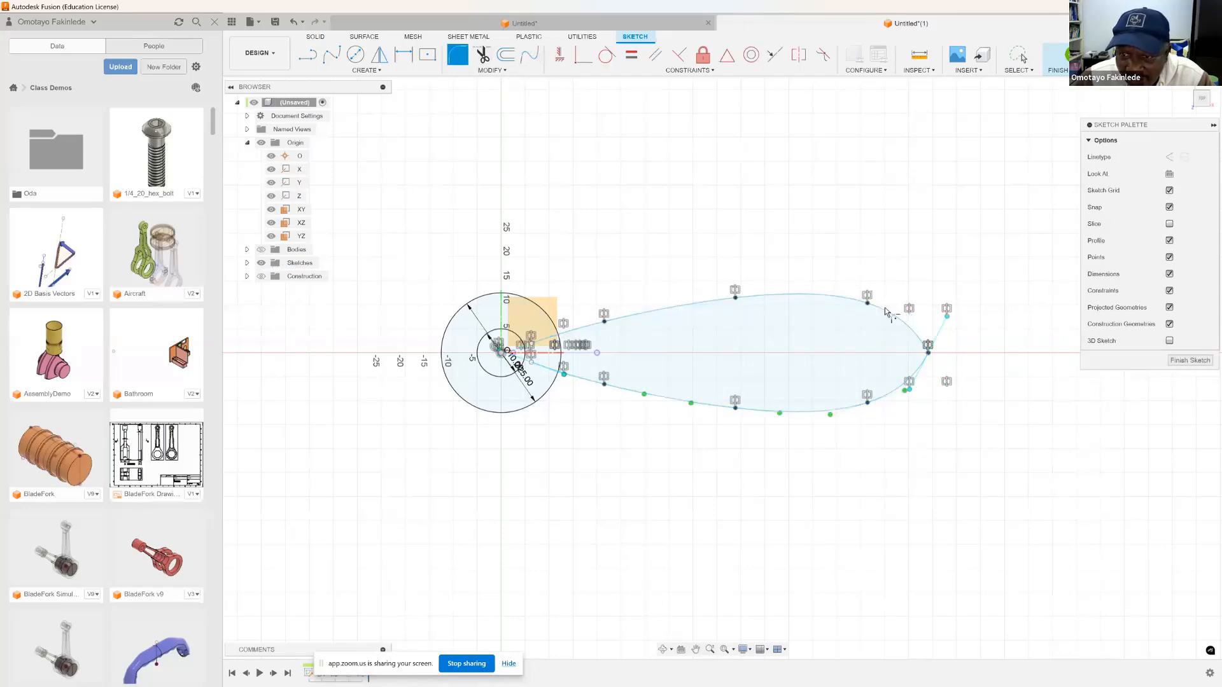
{"action": "left_click", "coordinate": [919, 335]}
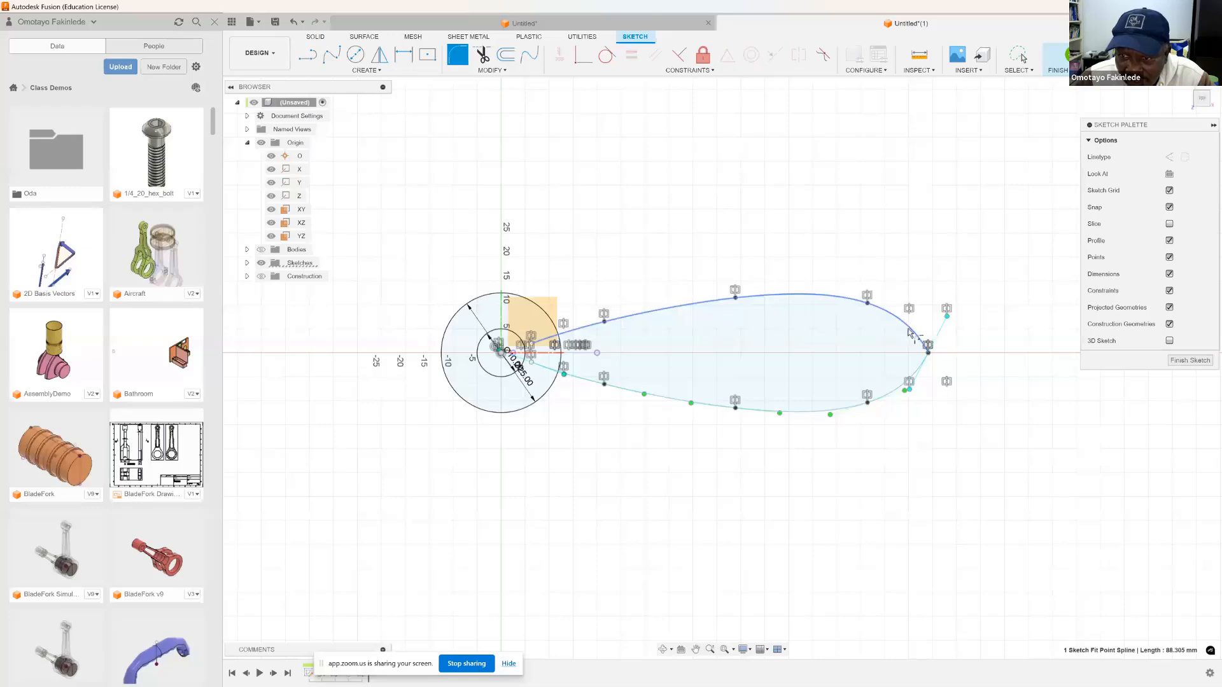
{"action": "left_click", "coordinate": [919, 371]}
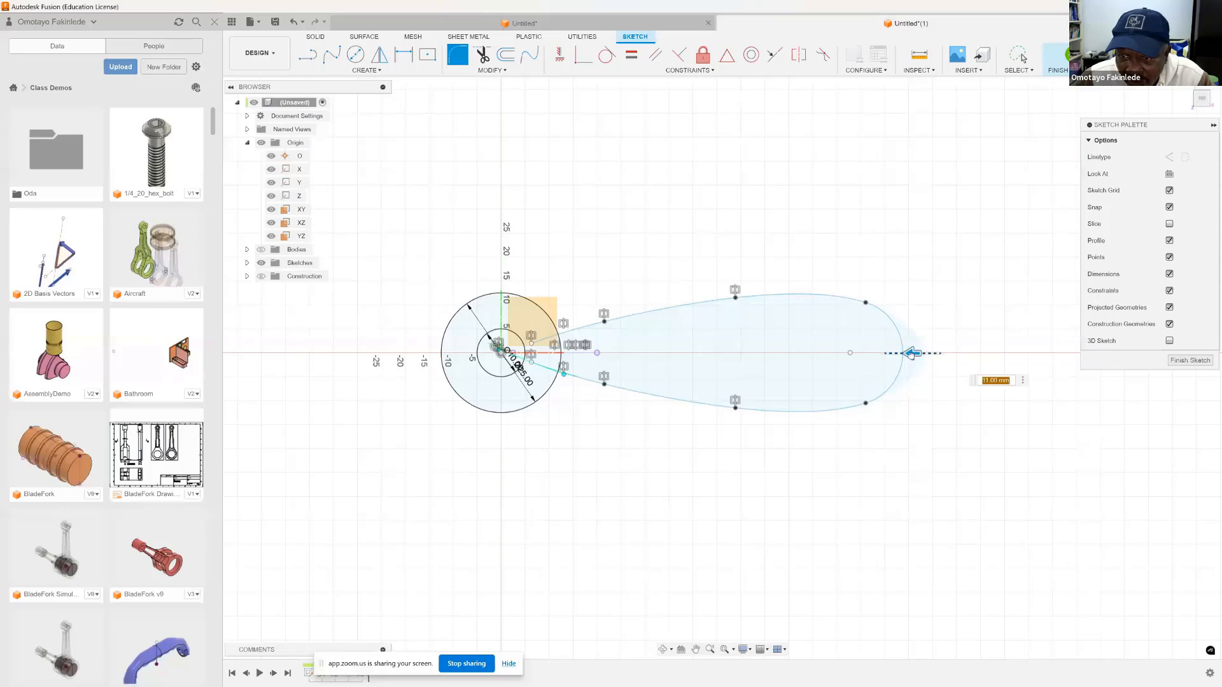
{"action": "left_click_drag", "start_coordinate": [912, 353], "coordinate": [936, 353]}
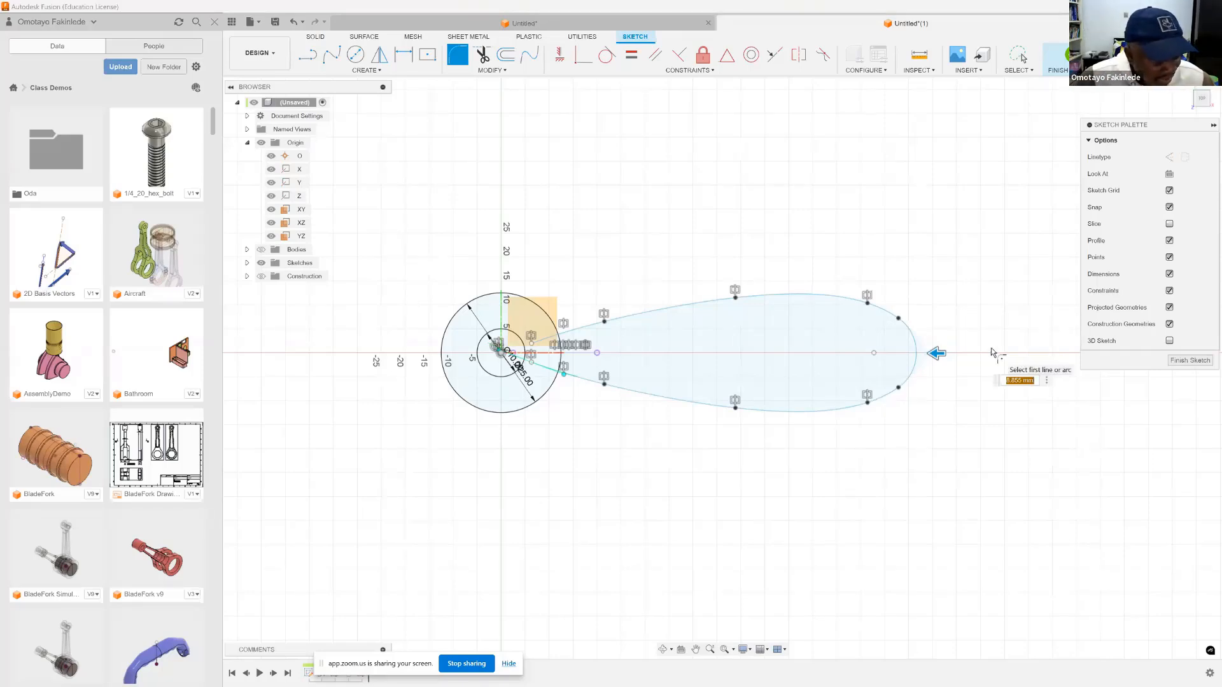
{"action": "type", "text": "8"}
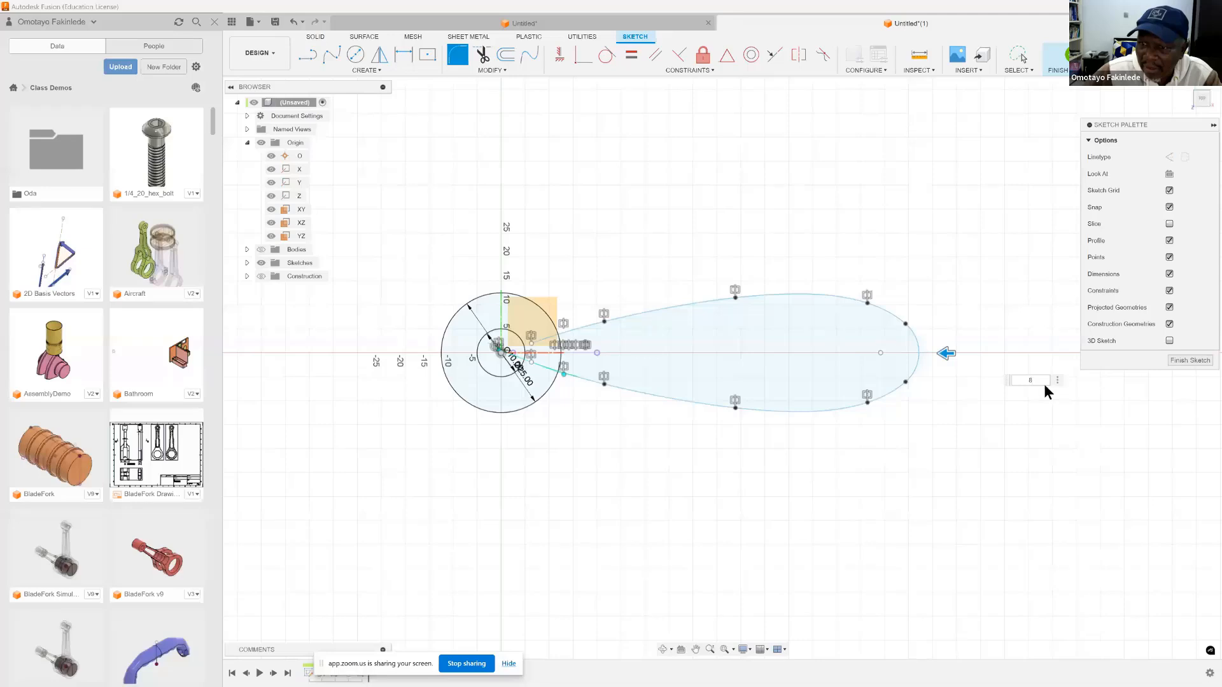
{"action": "key", "text": "Return"}
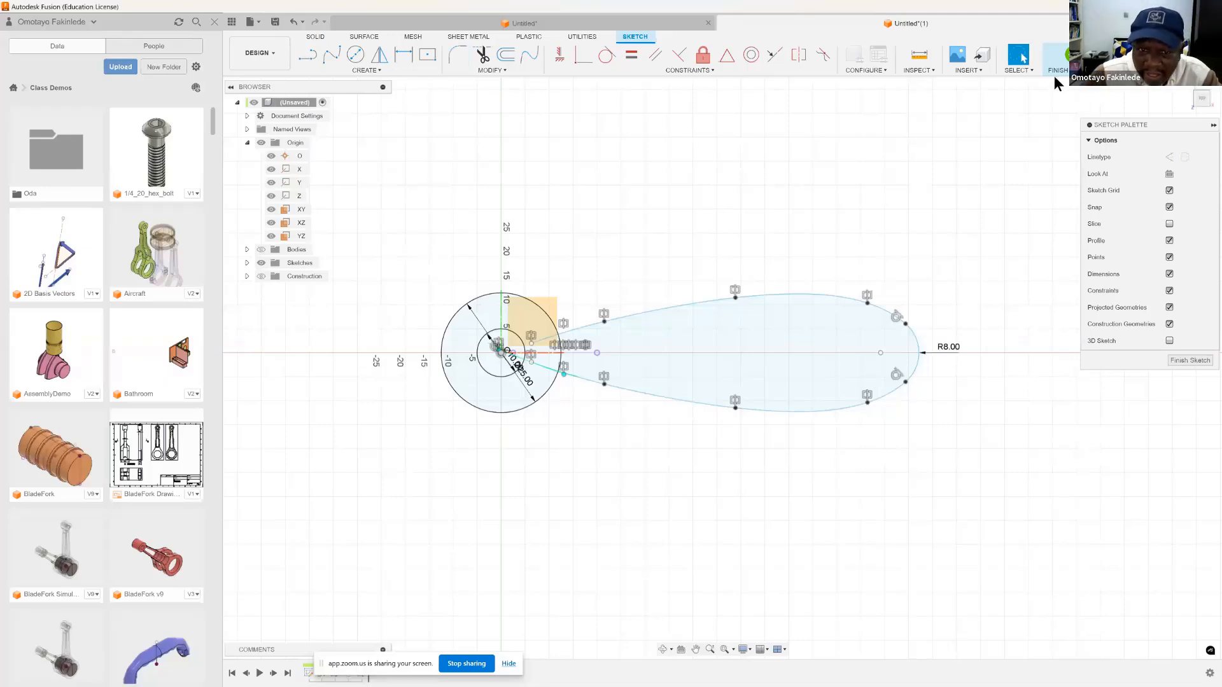
Finish the blade sketch and show the lofted surface body again
{"action": "left_click", "coordinate": [313, 58]}
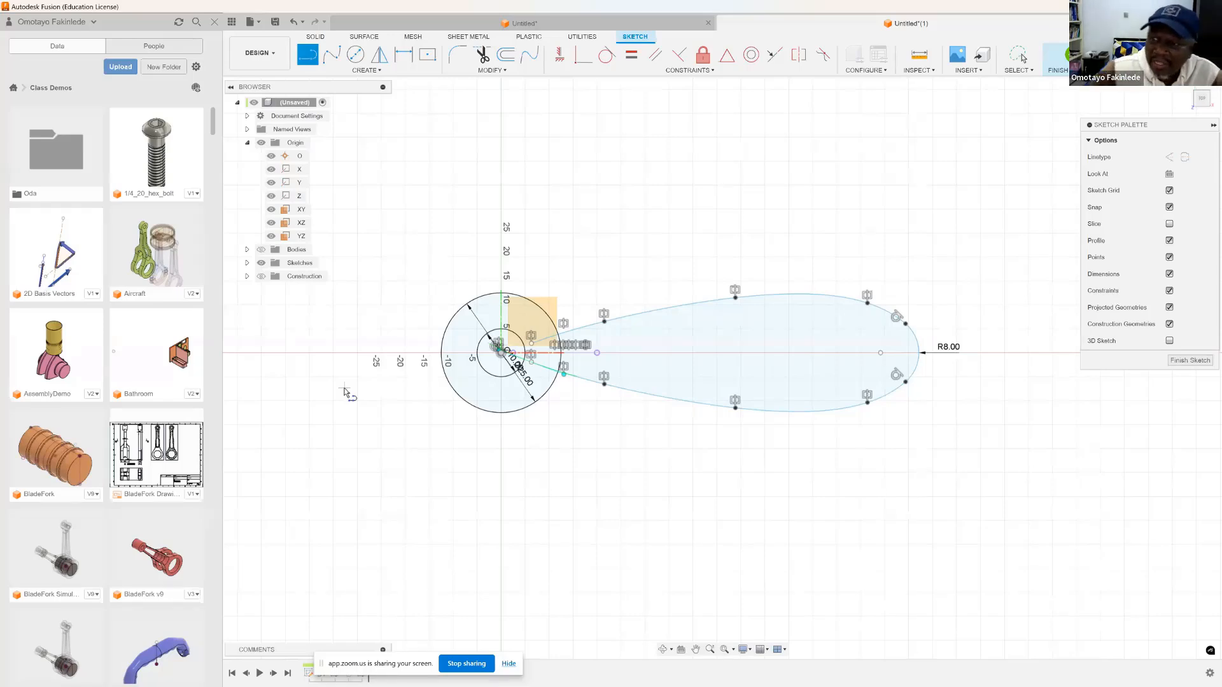
{"action": "left_click", "coordinate": [1070, 56]}
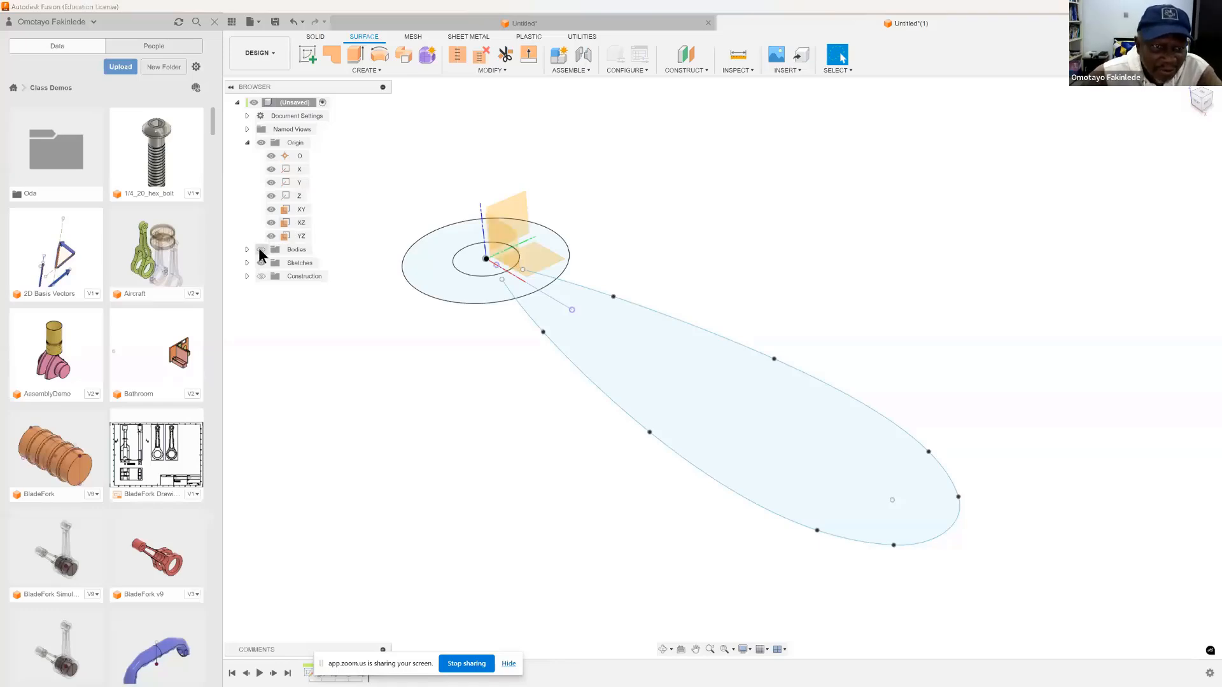
{"action": "left_click", "coordinate": [261, 250]}
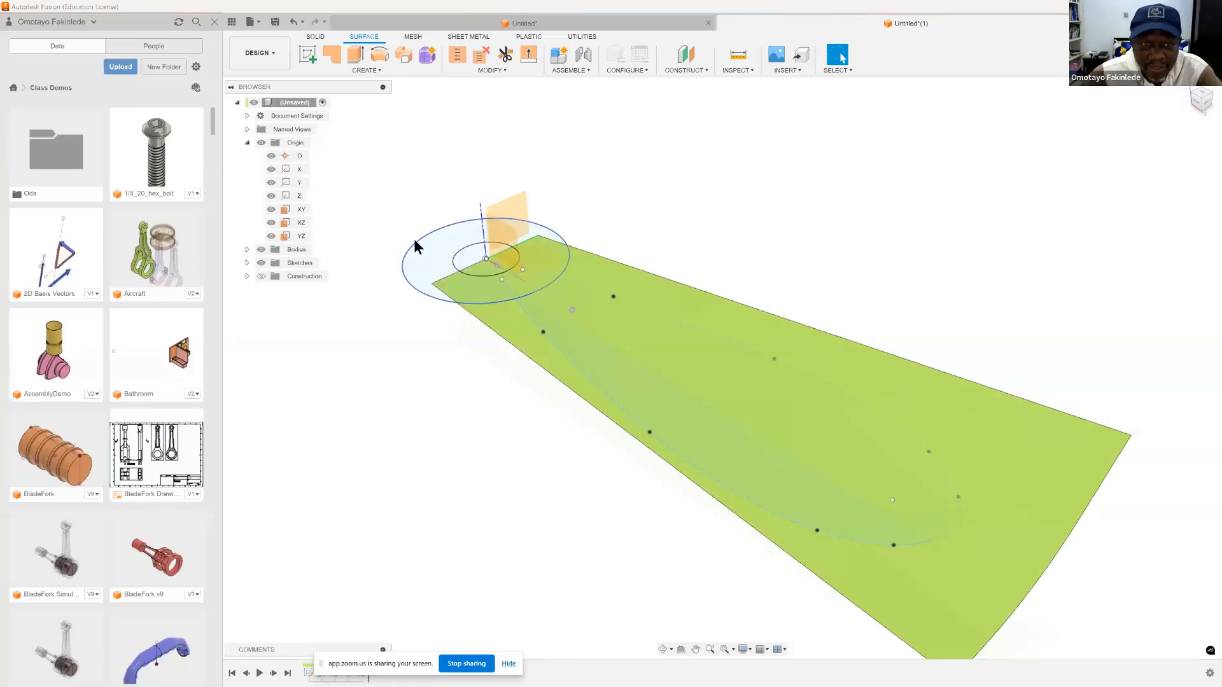
Extrude the blade outline as a new surface body on two sides, about 14.5 mm up and 17.4 mm down through the lofted surface
{"action": "left_click", "coordinate": [367, 69]}
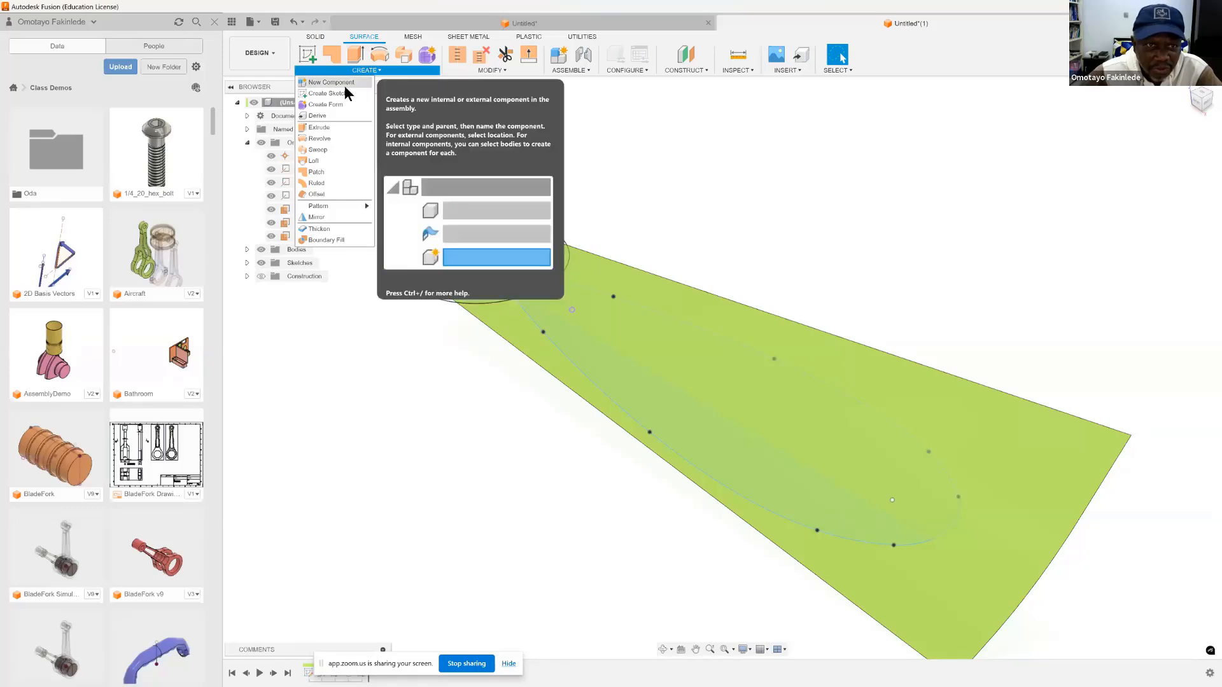
{"action": "left_click", "coordinate": [317, 127]}
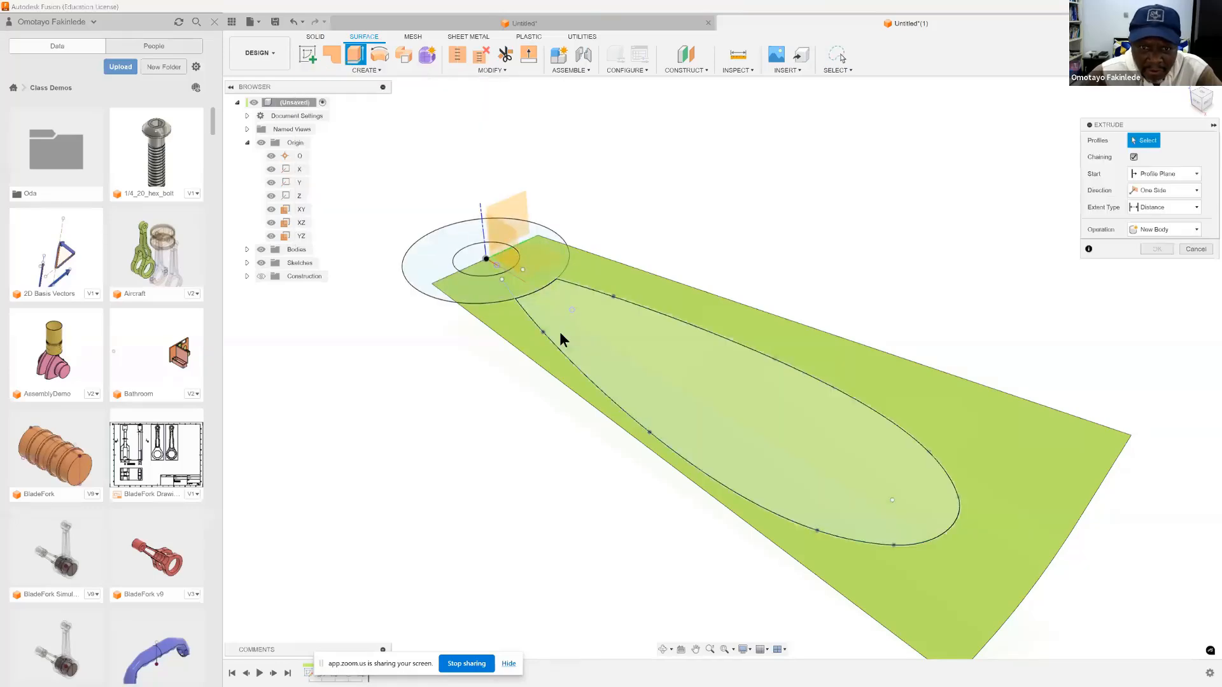
{"action": "left_click", "coordinate": [596, 311]}
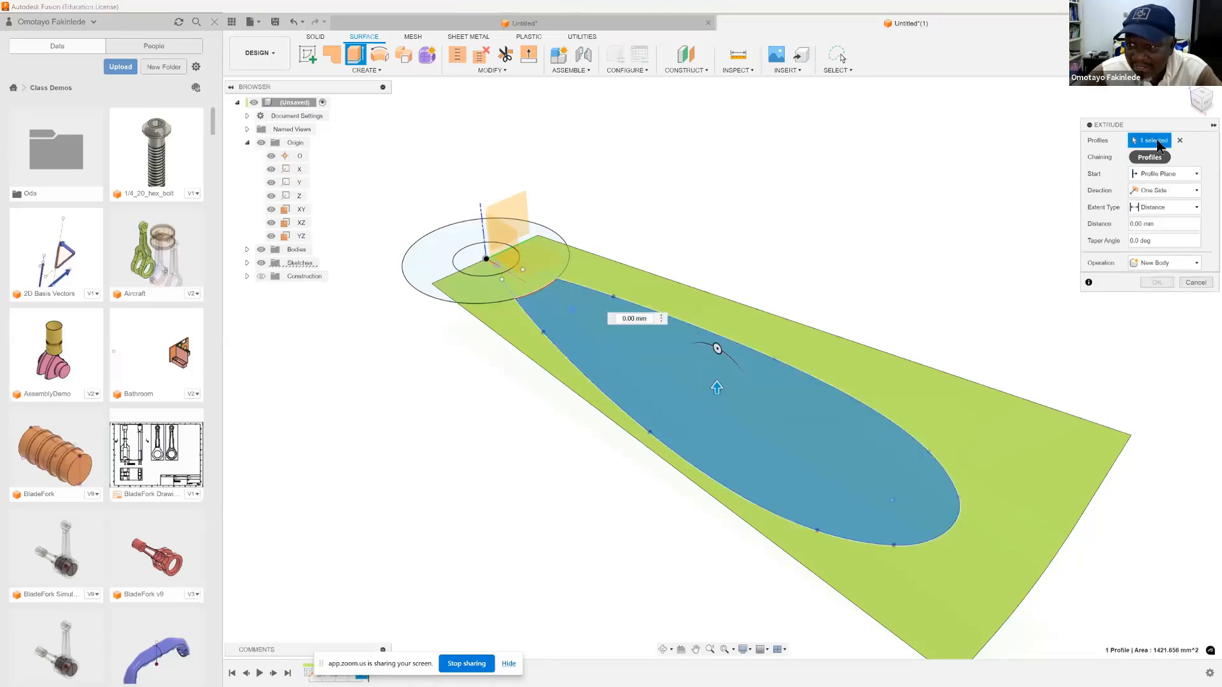
{"action": "left_click", "coordinate": [1197, 263]}
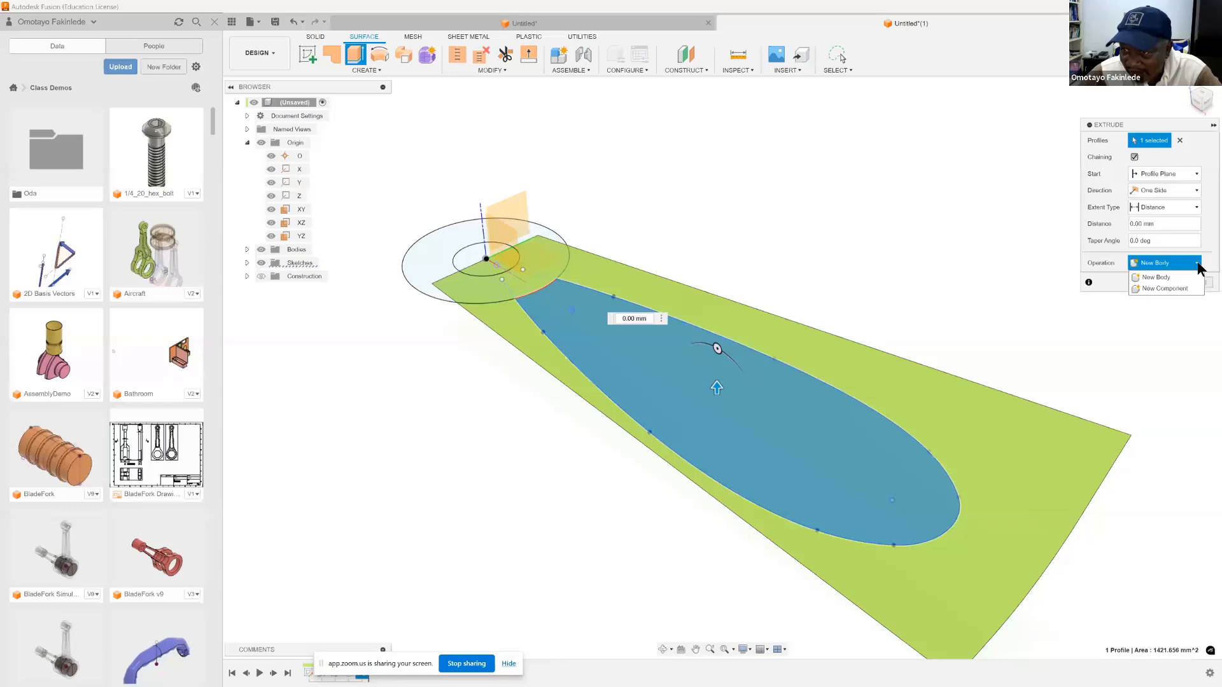
{"action": "left_click", "coordinate": [1159, 277]}
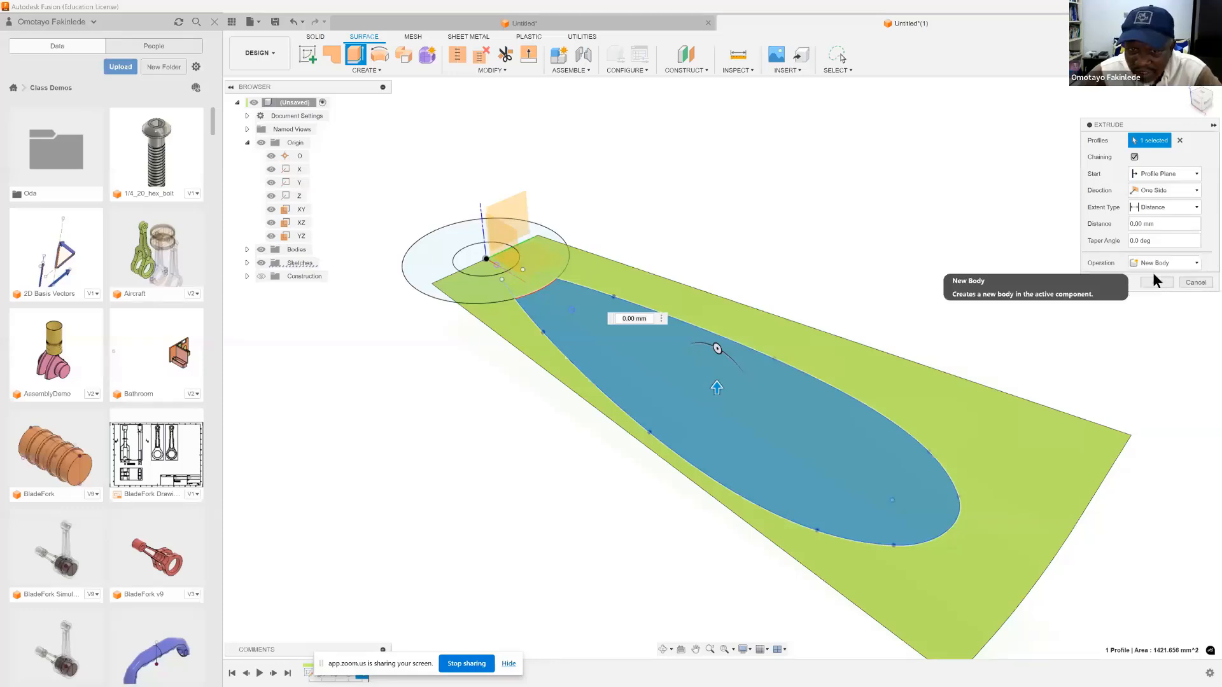
{"action": "left_click", "coordinate": [1196, 192]}
{"action": "left_click", "coordinate": [1155, 224]}
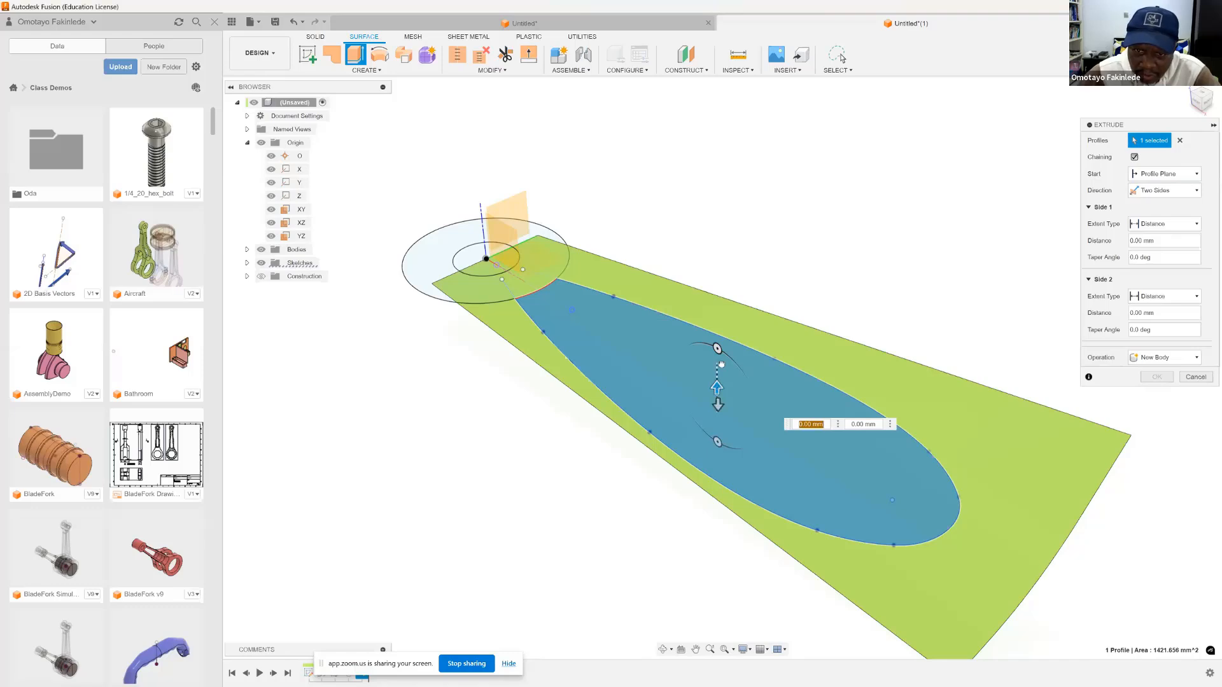
{"action": "left_click_drag", "start_coordinate": [717, 386], "coordinate": [738, 325]}
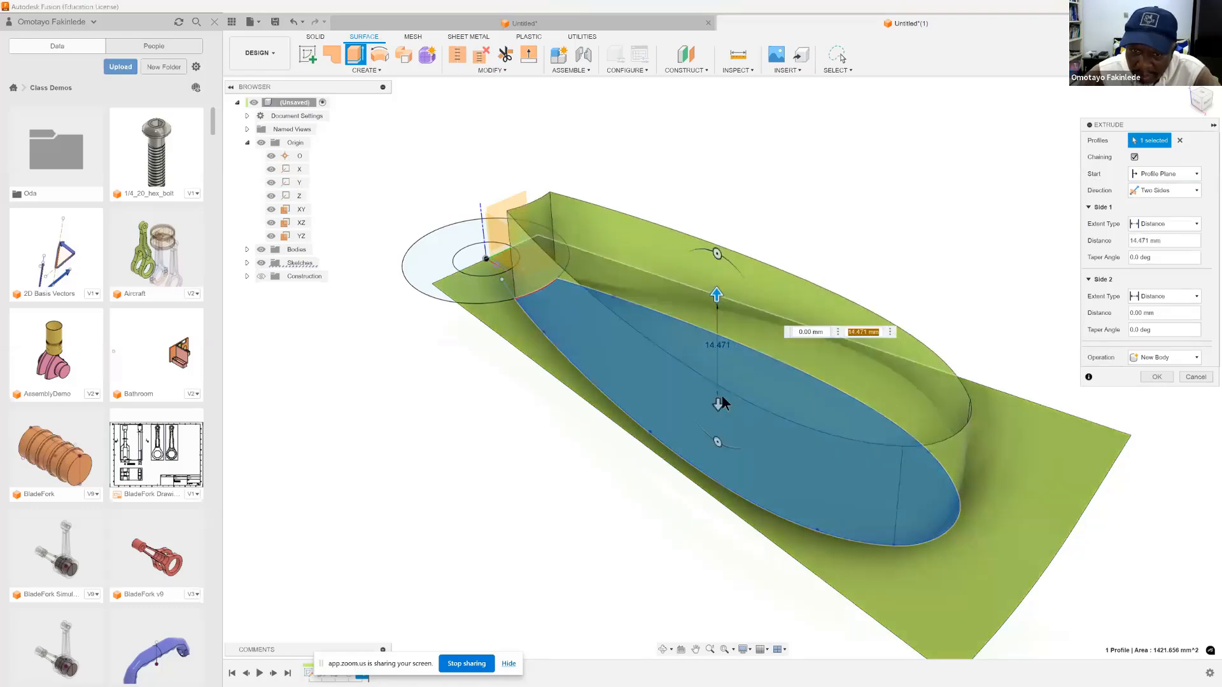
{"action": "left_click_drag", "start_coordinate": [718, 464], "coordinate": [717, 504]}
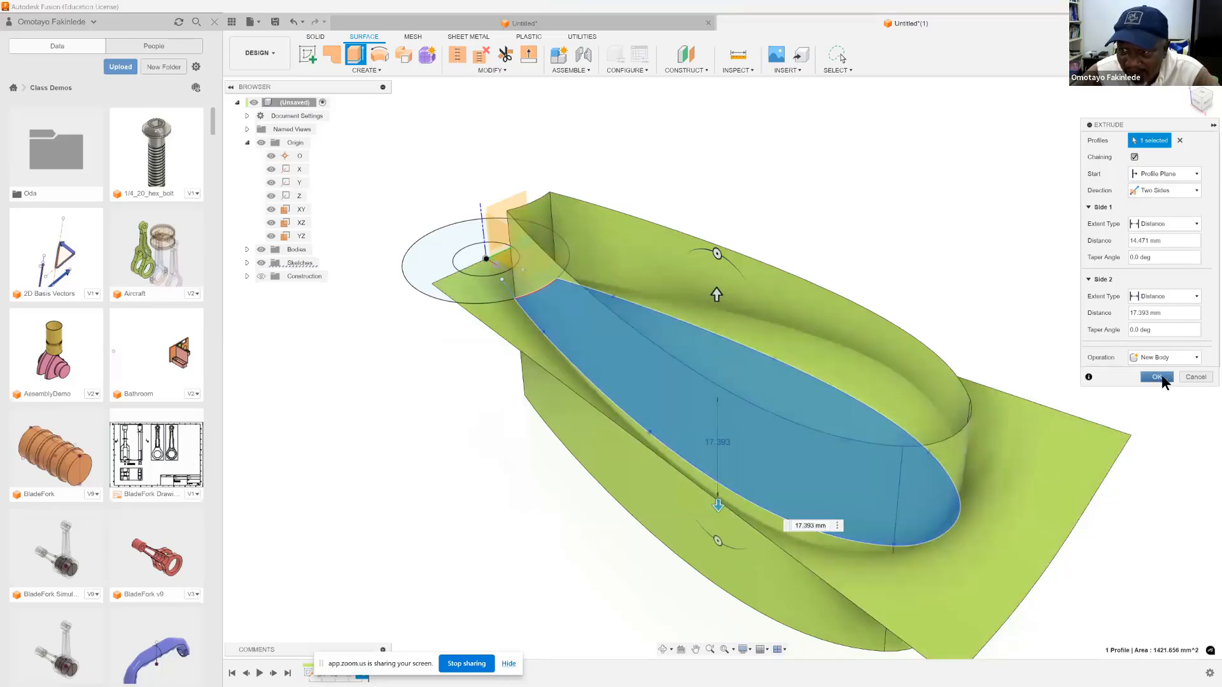
{"action": "left_click", "coordinate": [1156, 376]}
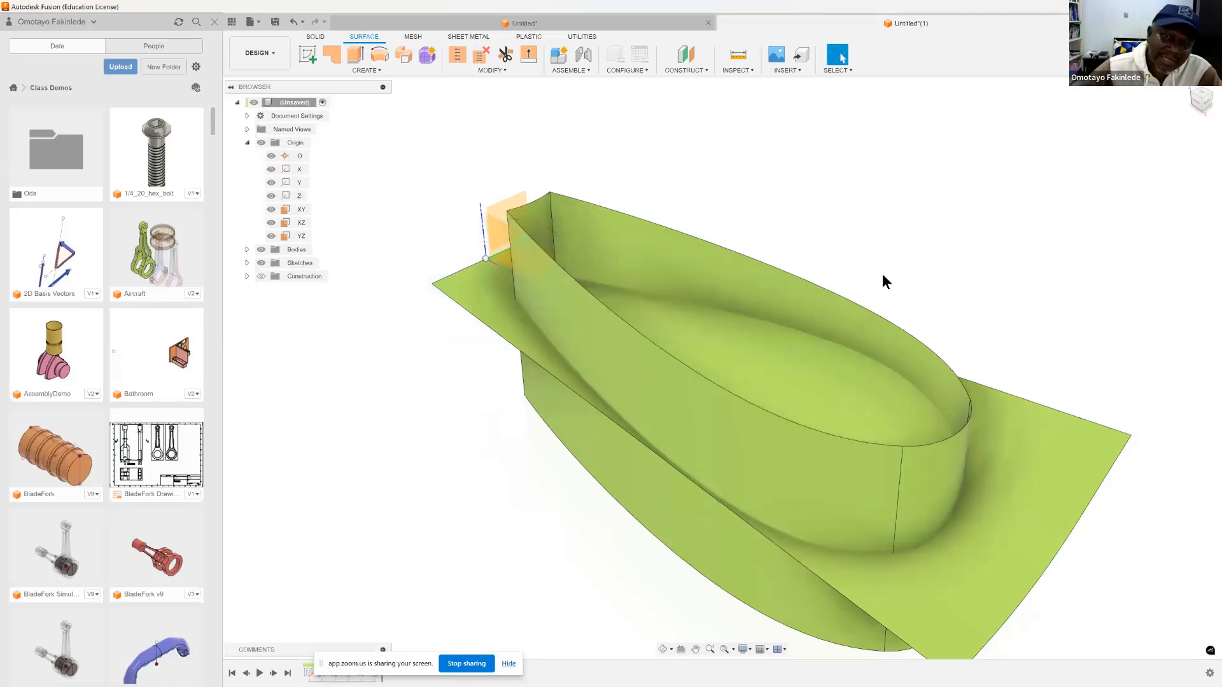
Trim the lofted surface with the extruded blade wall, removing the area outside the blade outline
{"action": "left_click", "coordinate": [505, 70]}
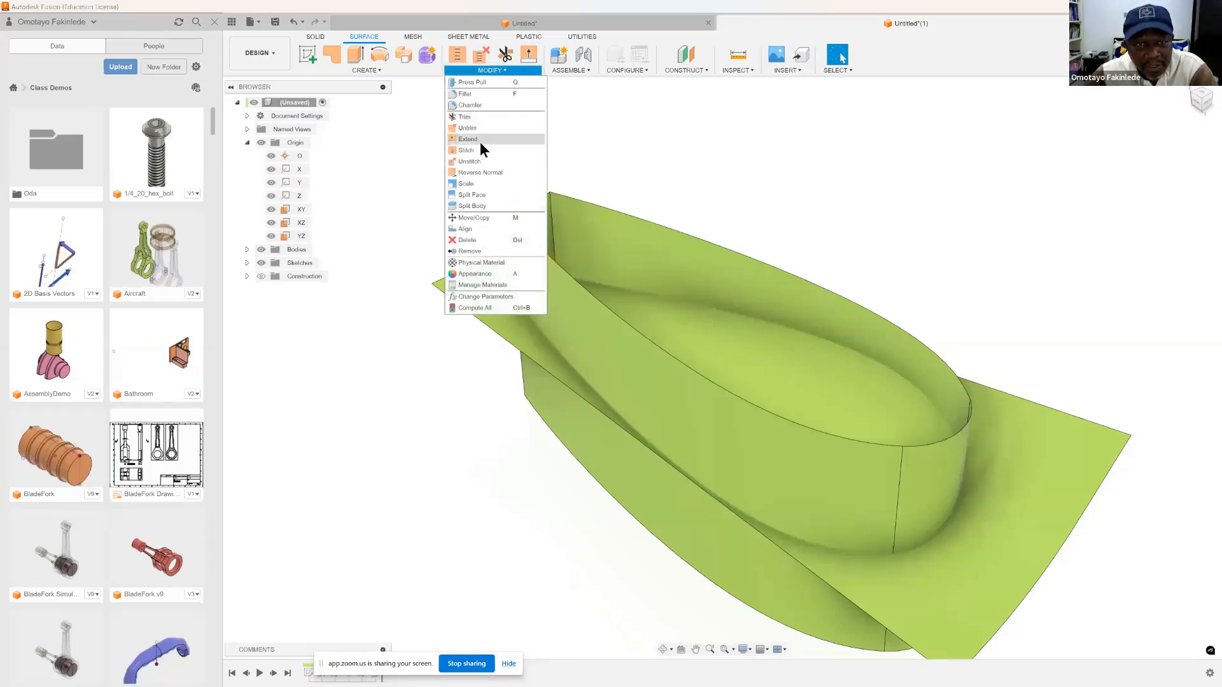
{"action": "left_click", "coordinate": [465, 114]}
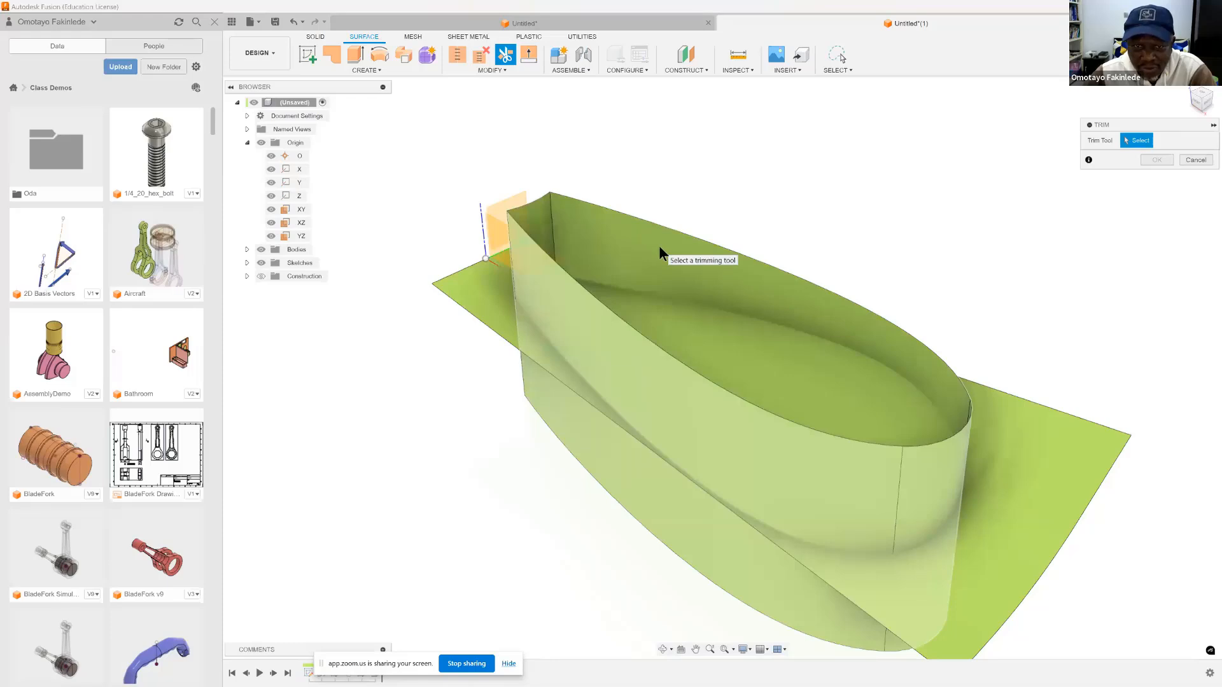
{"action": "left_click", "coordinate": [722, 262]}
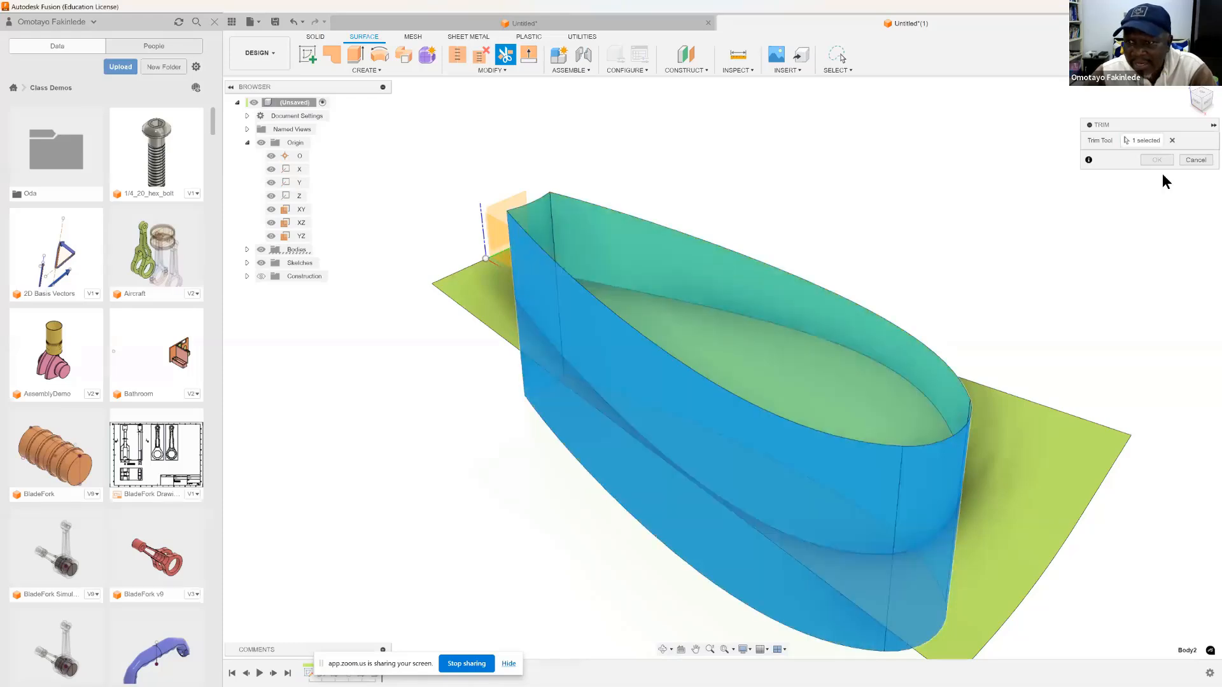
{"action": "left_click", "coordinate": [1051, 462]}
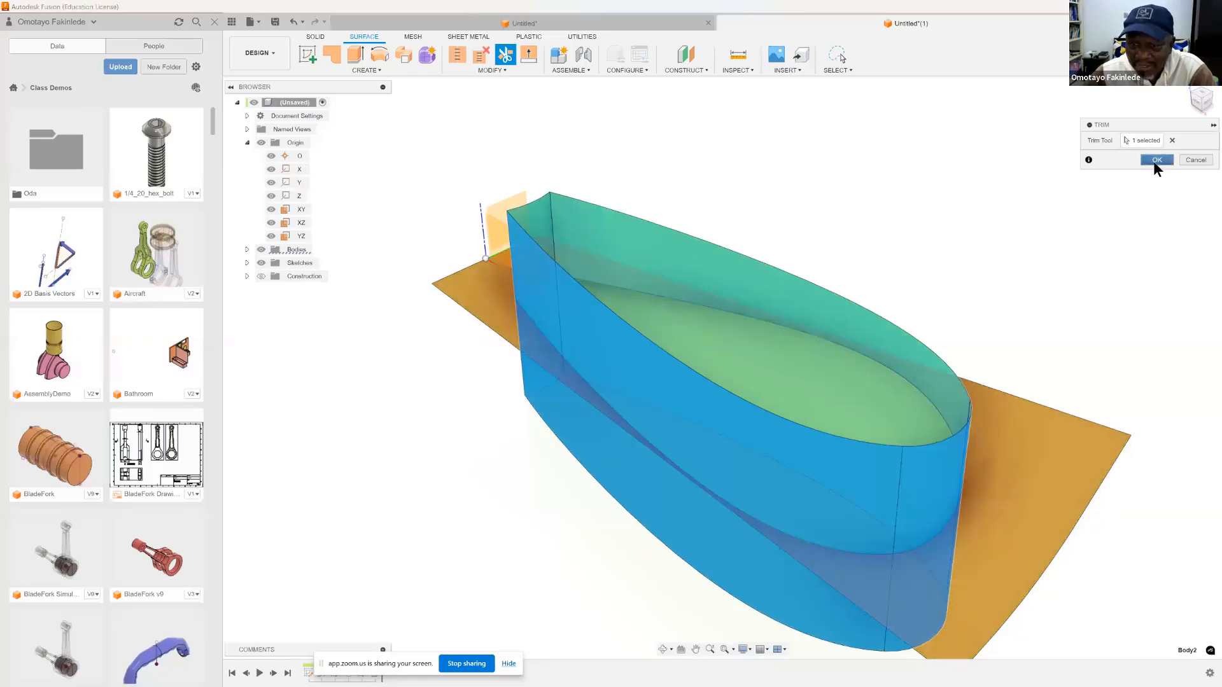
{"action": "left_click", "coordinate": [1156, 161]}
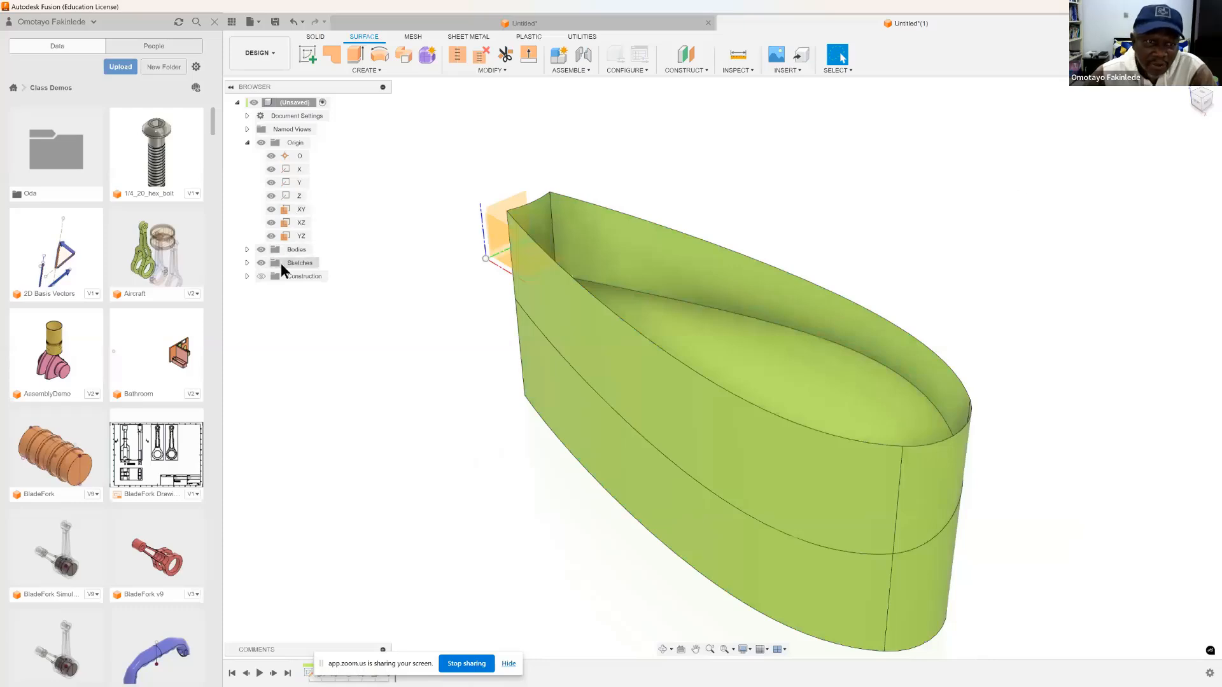
Hide the extruded wall body Body2, leaving only the trimmed blade surface on display
{"action": "left_click", "coordinate": [247, 250]}
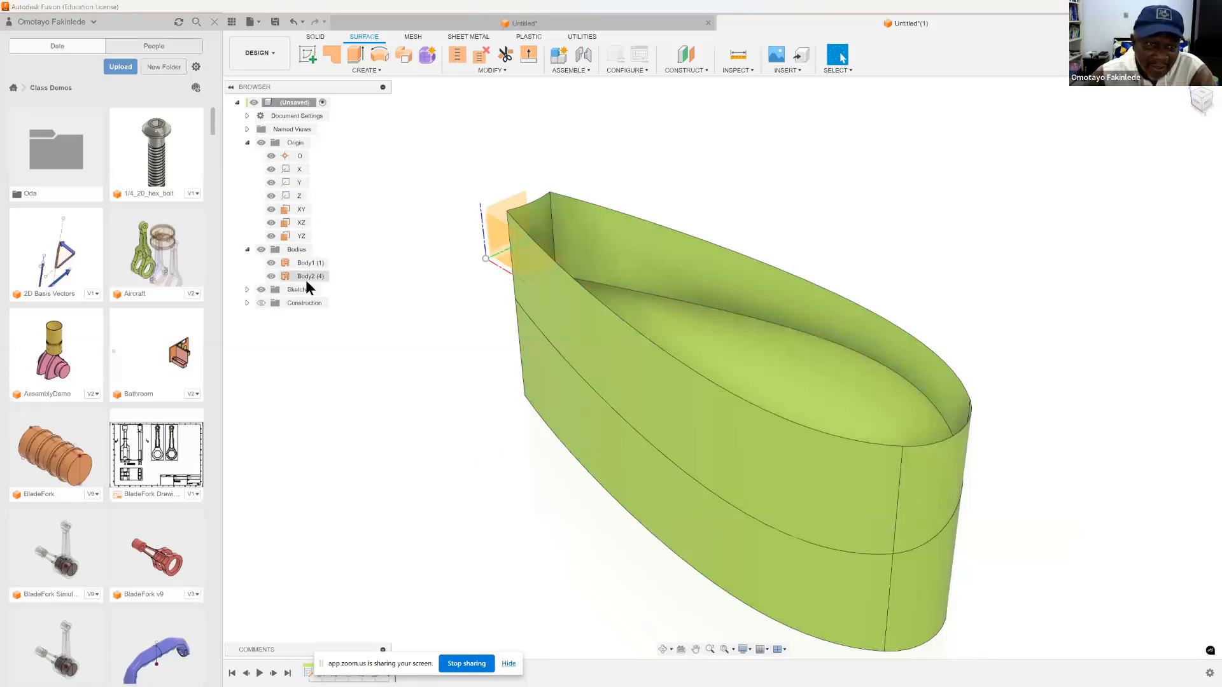
{"action": "left_click", "coordinate": [308, 279]}
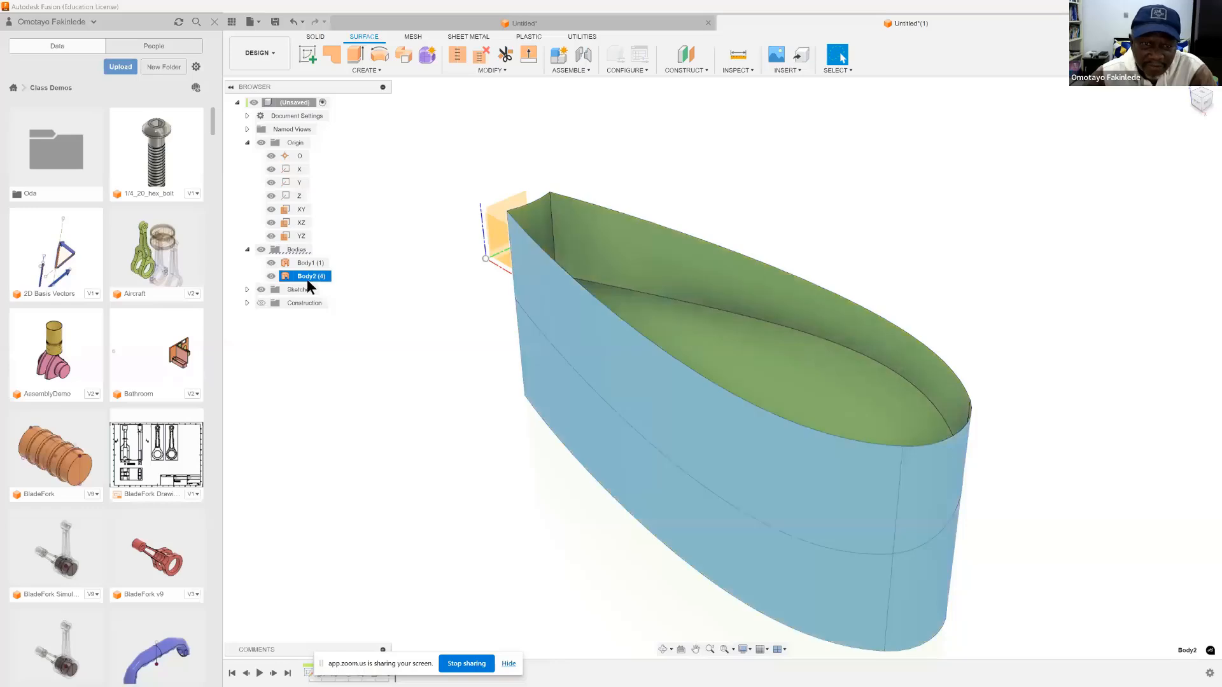
{"action": "left_click", "coordinate": [425, 232]}
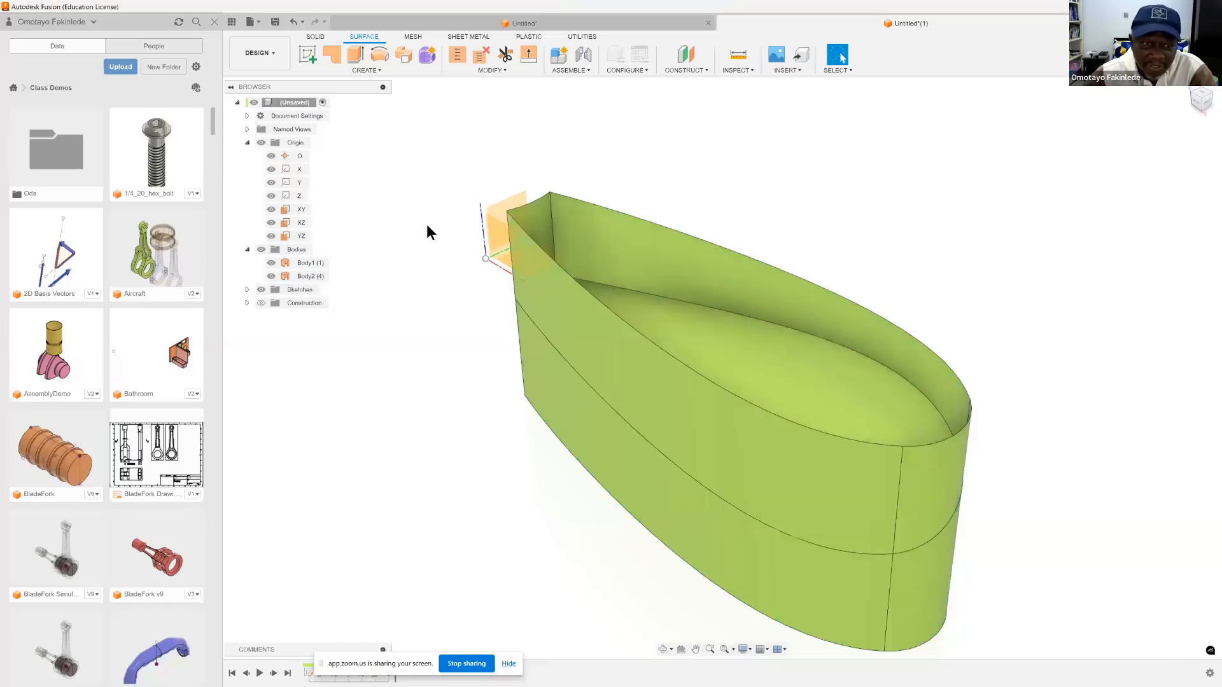
{"action": "left_click", "coordinate": [271, 277]}
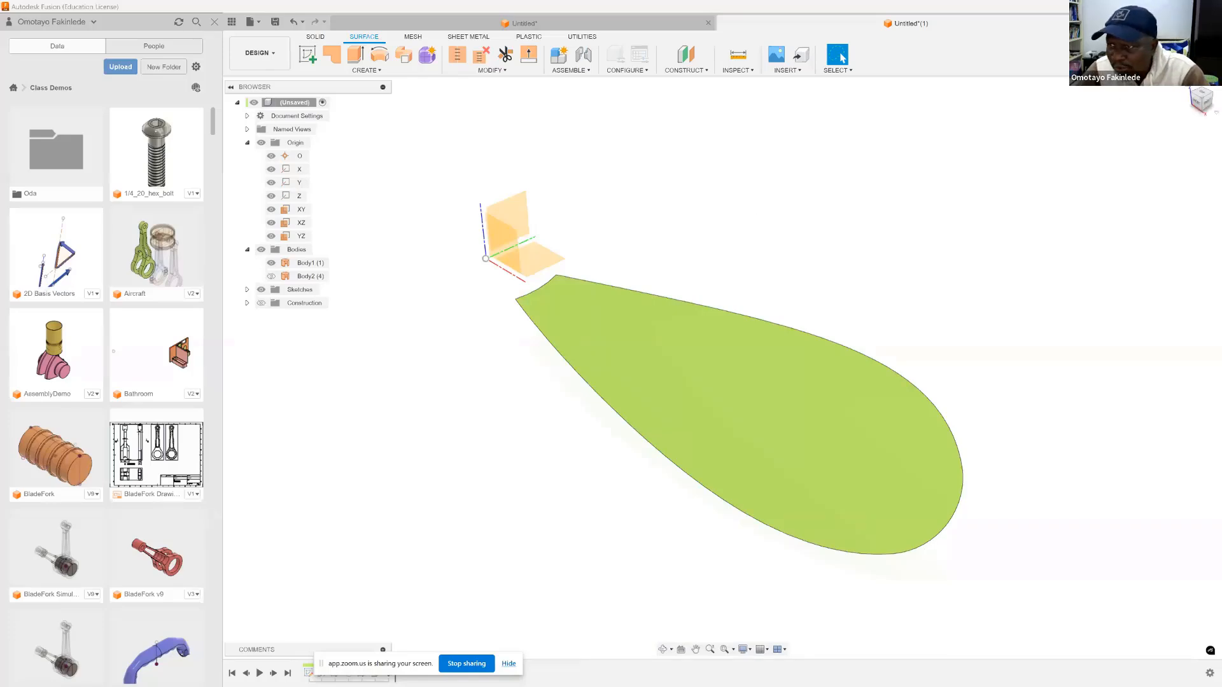
Thicken the trimmed blade surface symmetrically by 0.5 mm as a new body
{"action": "left_click", "coordinate": [1181, 89]}
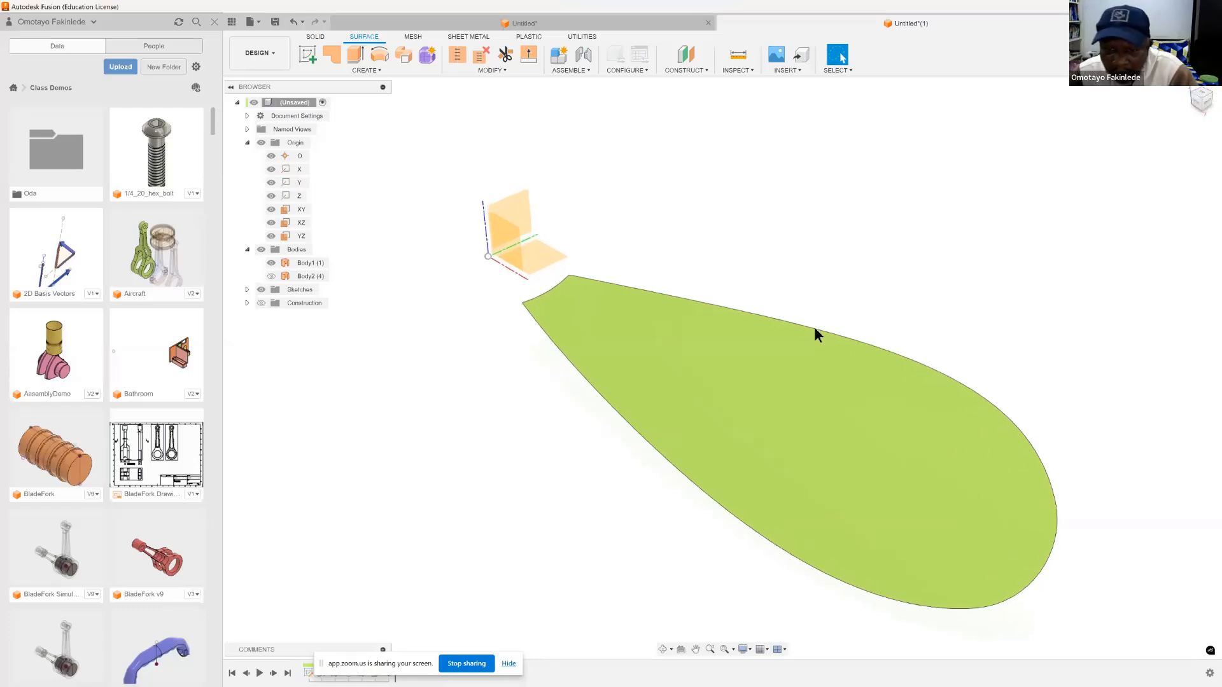
{"action": "left_click", "coordinate": [662, 649]}
{"action": "left_click_drag", "start_coordinate": [687, 497], "coordinate": [813, 412]}
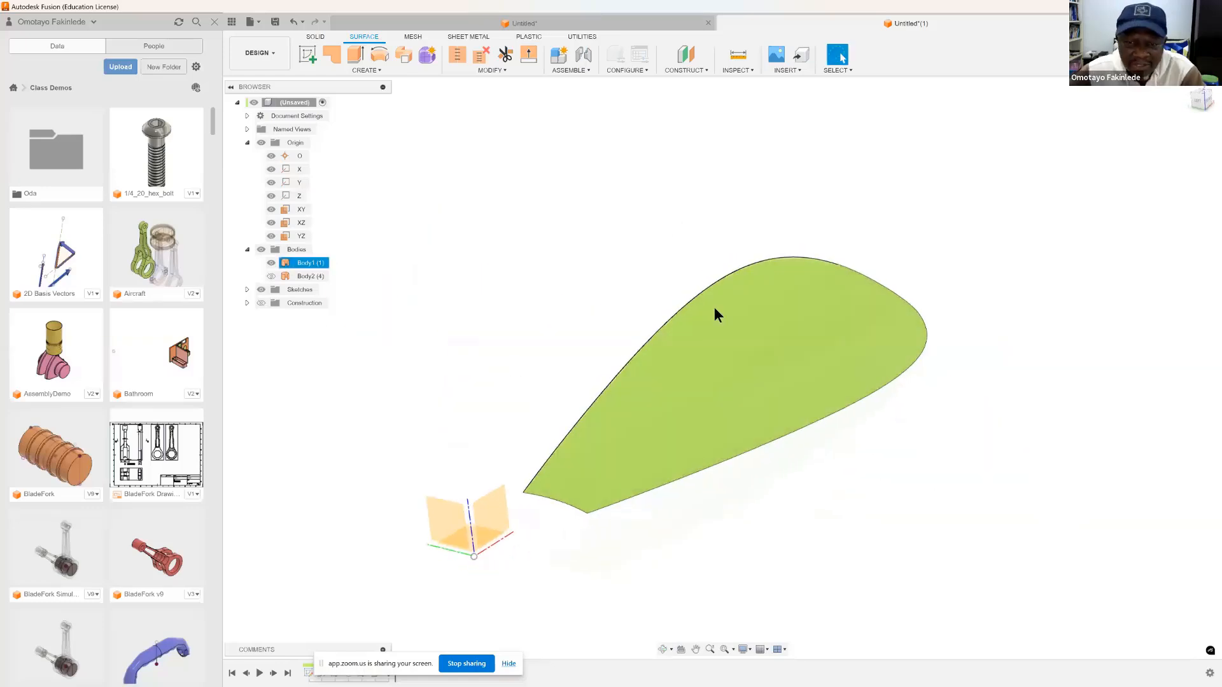
{"action": "right_click", "coordinate": [712, 351]}
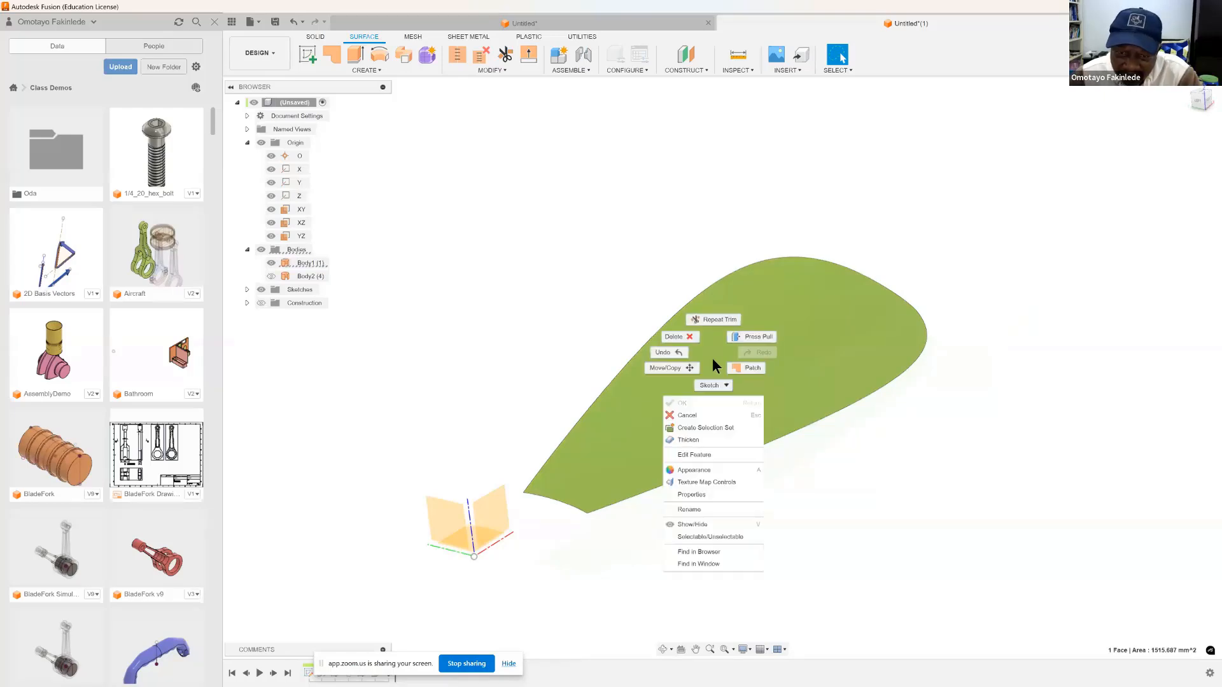
{"action": "left_click", "coordinate": [689, 439]}
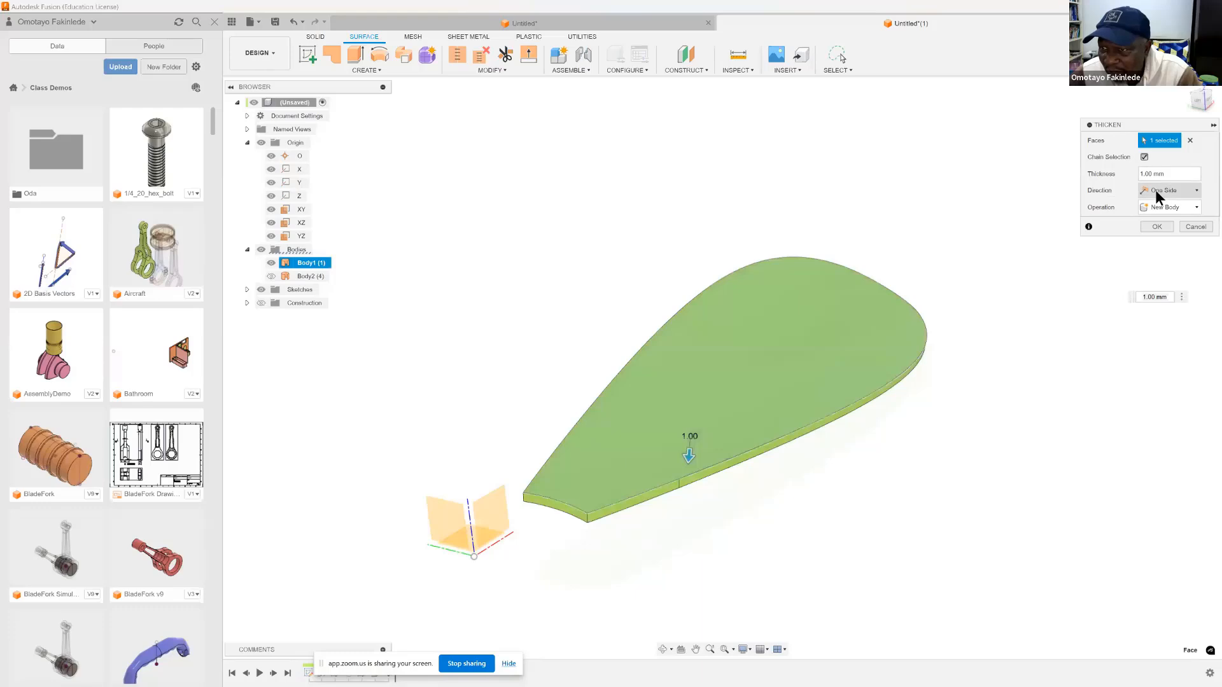
{"action": "left_click", "coordinate": [1164, 190]}
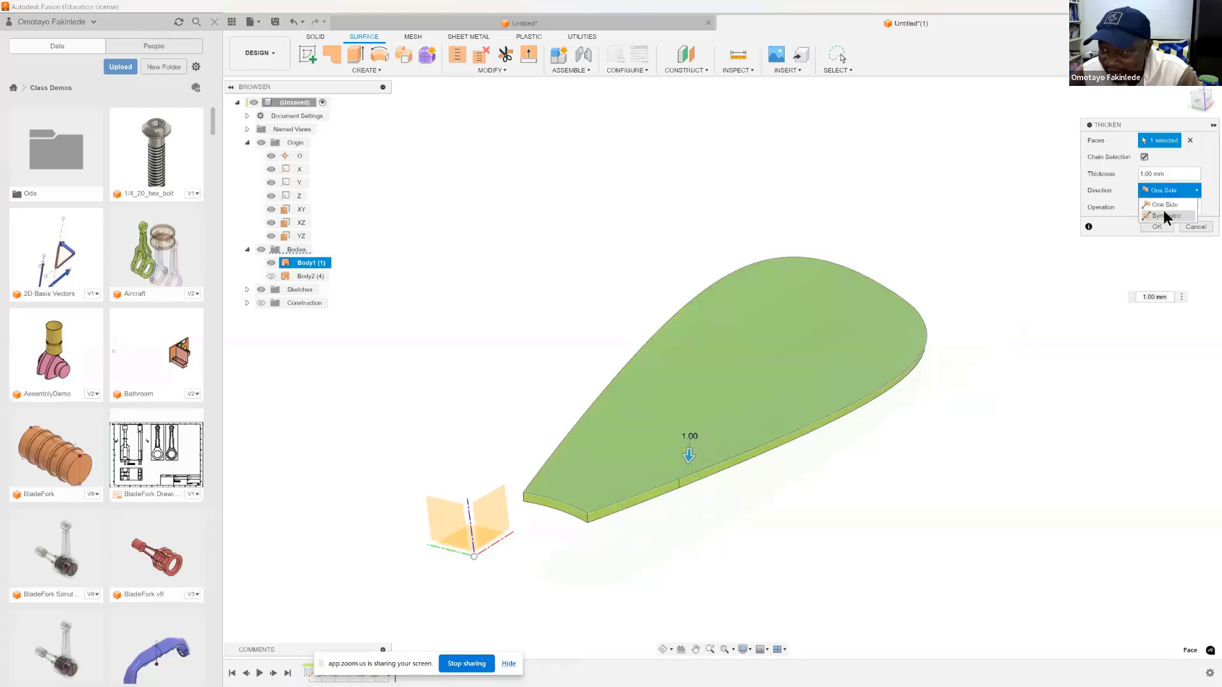
{"action": "left_click", "coordinate": [1162, 214]}
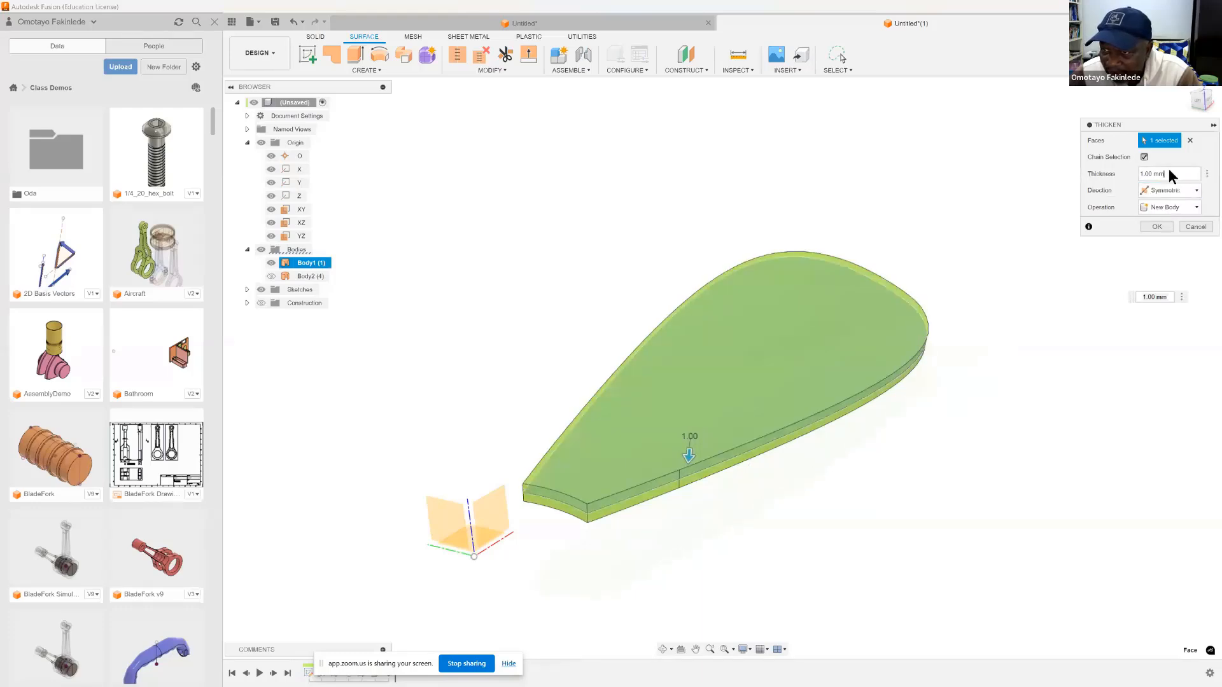
{"action": "key", "text": "BackSpace"}
{"action": "key", "text": "BackSpace"}
{"action": "key", "text": "BackSpace"}
{"action": "key", "text": "BackSpace"}
{"action": "key", "text": "BackSpace"}
{"action": "key", "text": "BackSpace"}
{"action": "key", "text": "BackSpace"}
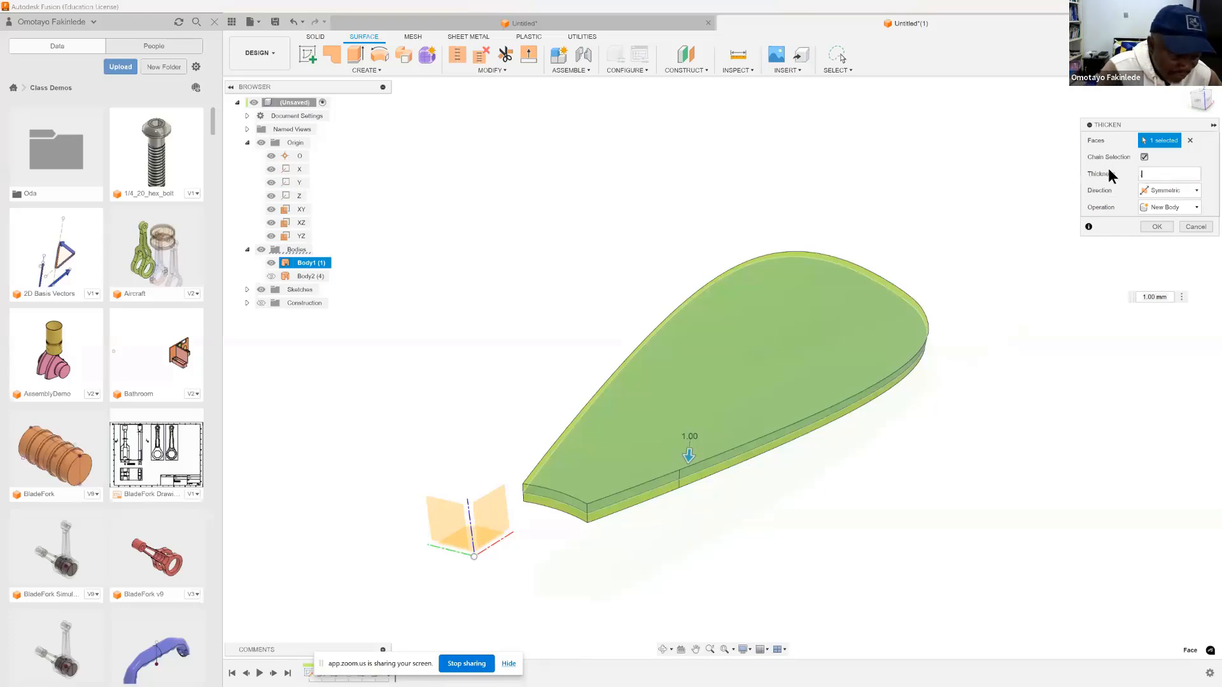
{"action": "type", "text": "0.5"}
{"action": "key", "text": "Return"}
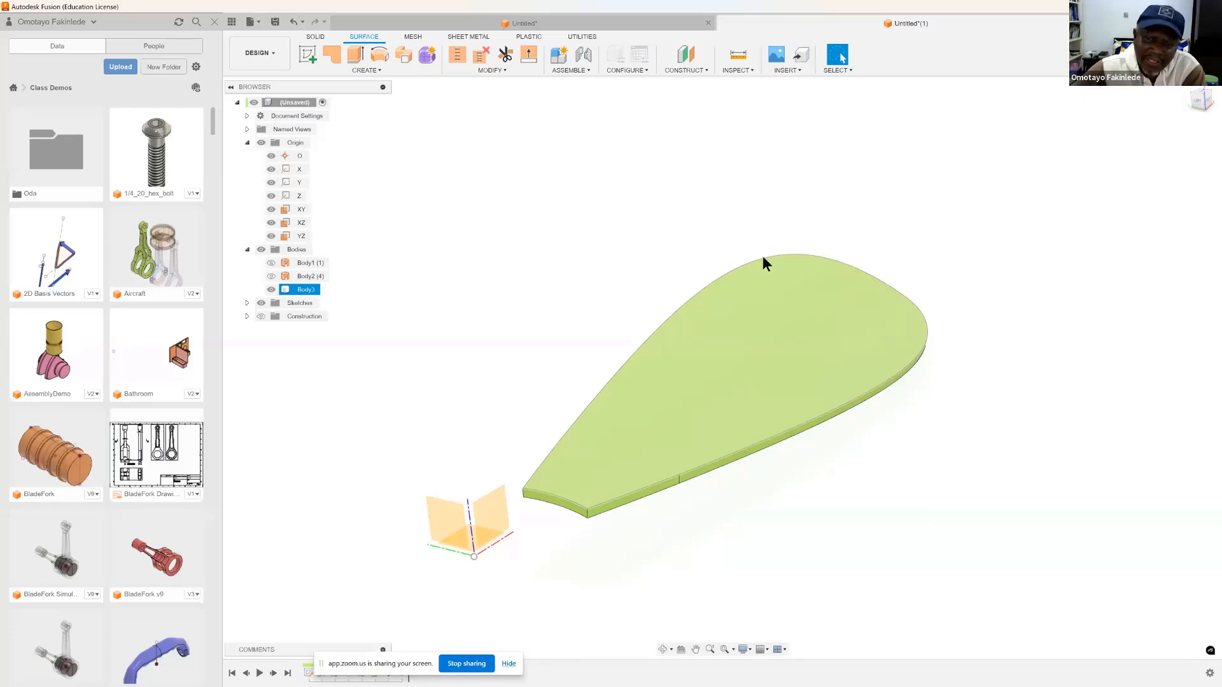
{"action": "left_click", "coordinate": [578, 181]}
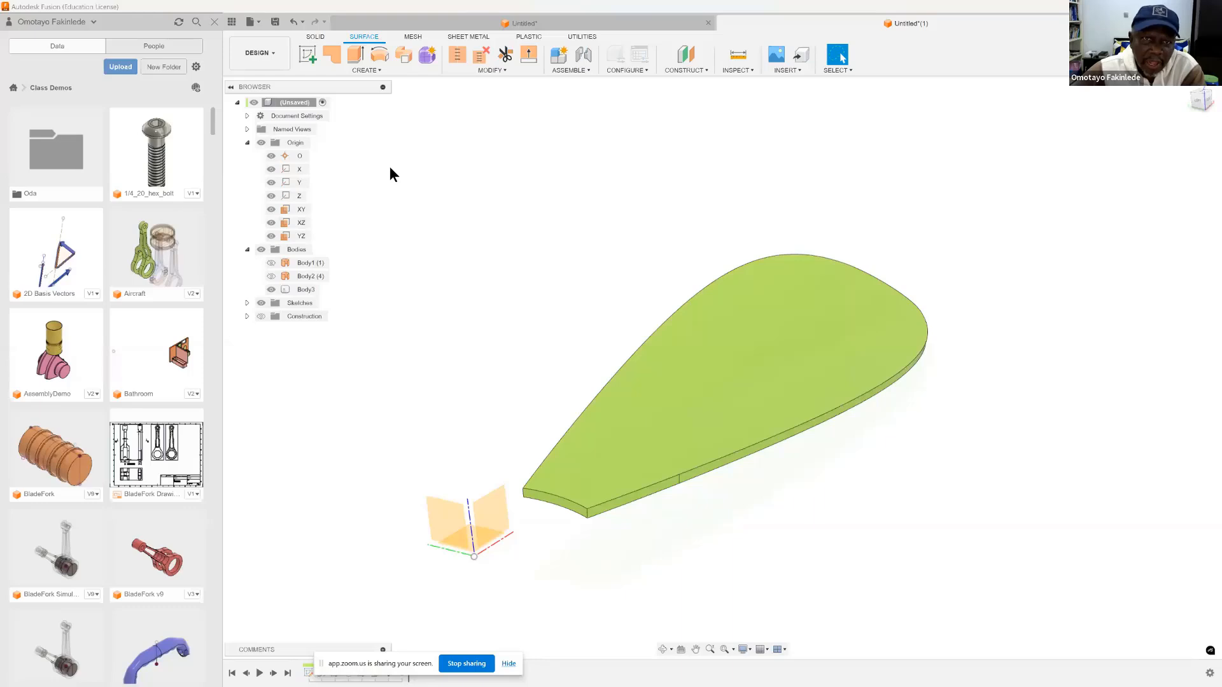
Set up a circular pattern of the thickened blade body Body3 around the Z axis
{"action": "left_click", "coordinate": [316, 36]}
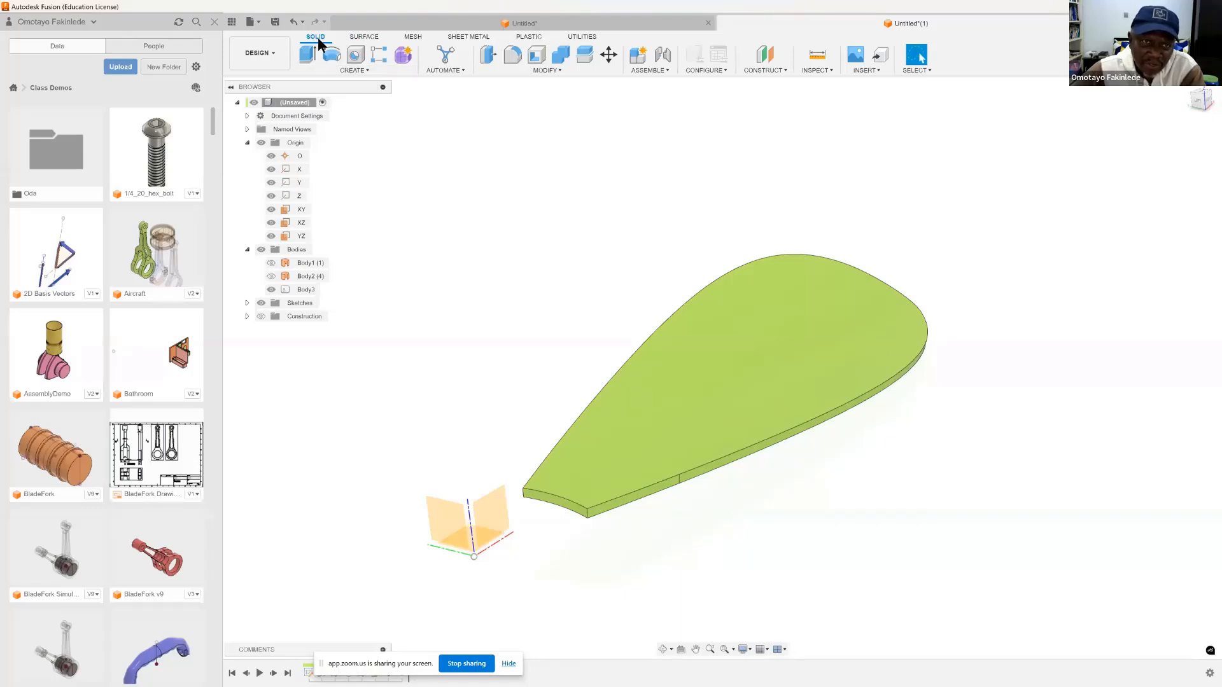
{"action": "left_click", "coordinate": [361, 71]}
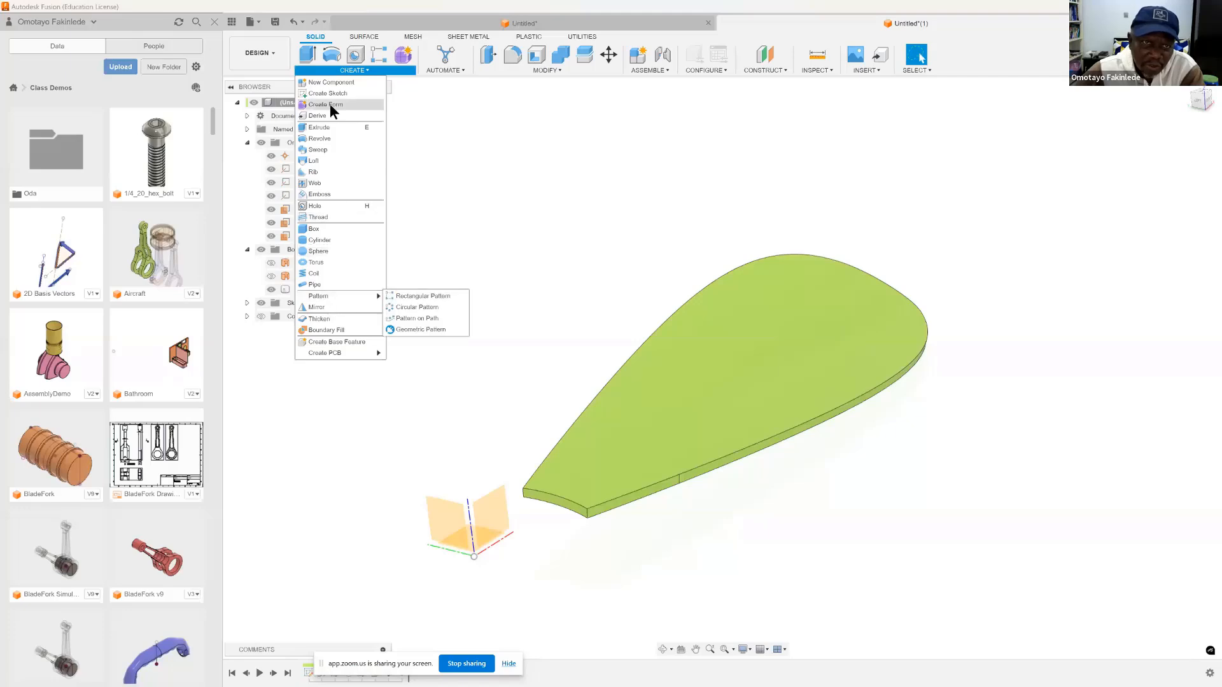
{"action": "mouse_move", "coordinate": [325, 296]}
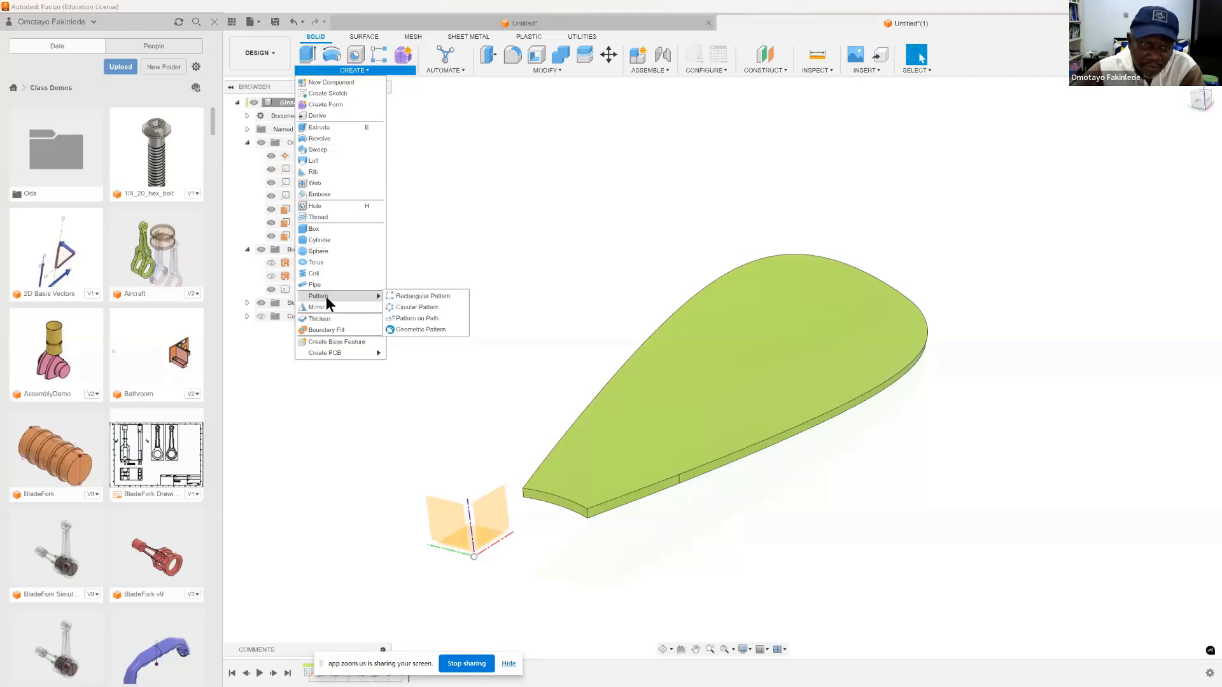
{"action": "left_click", "coordinate": [411, 308]}
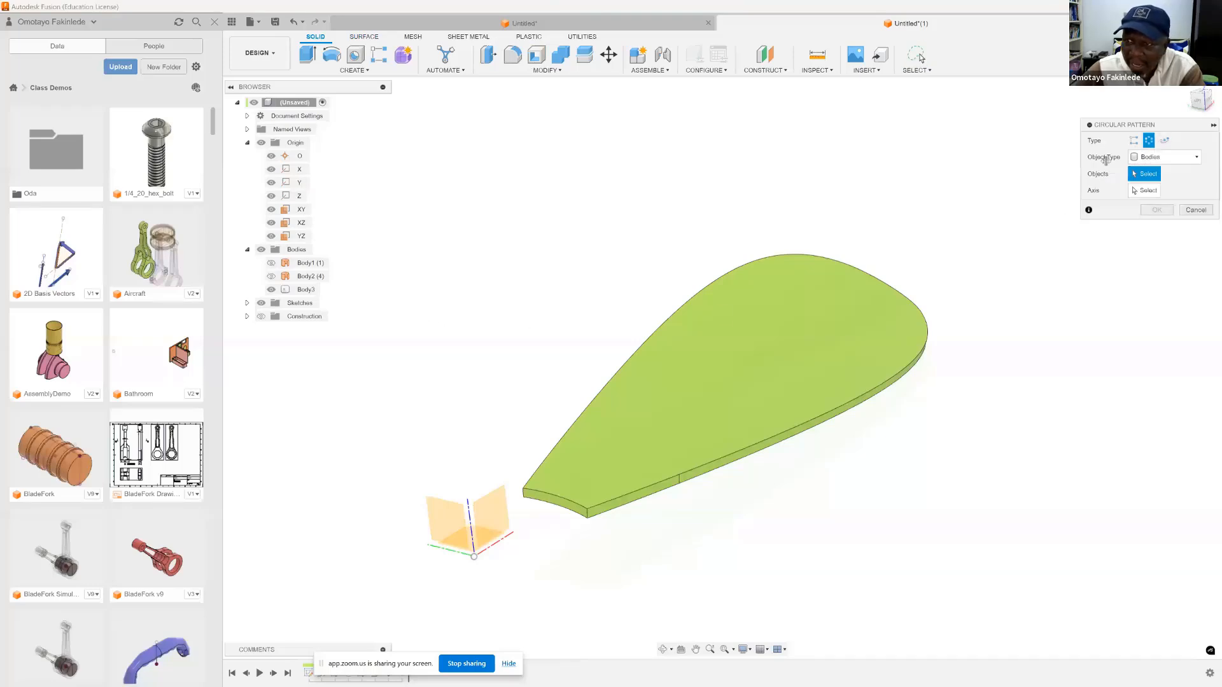
{"action": "left_click", "coordinate": [744, 344]}
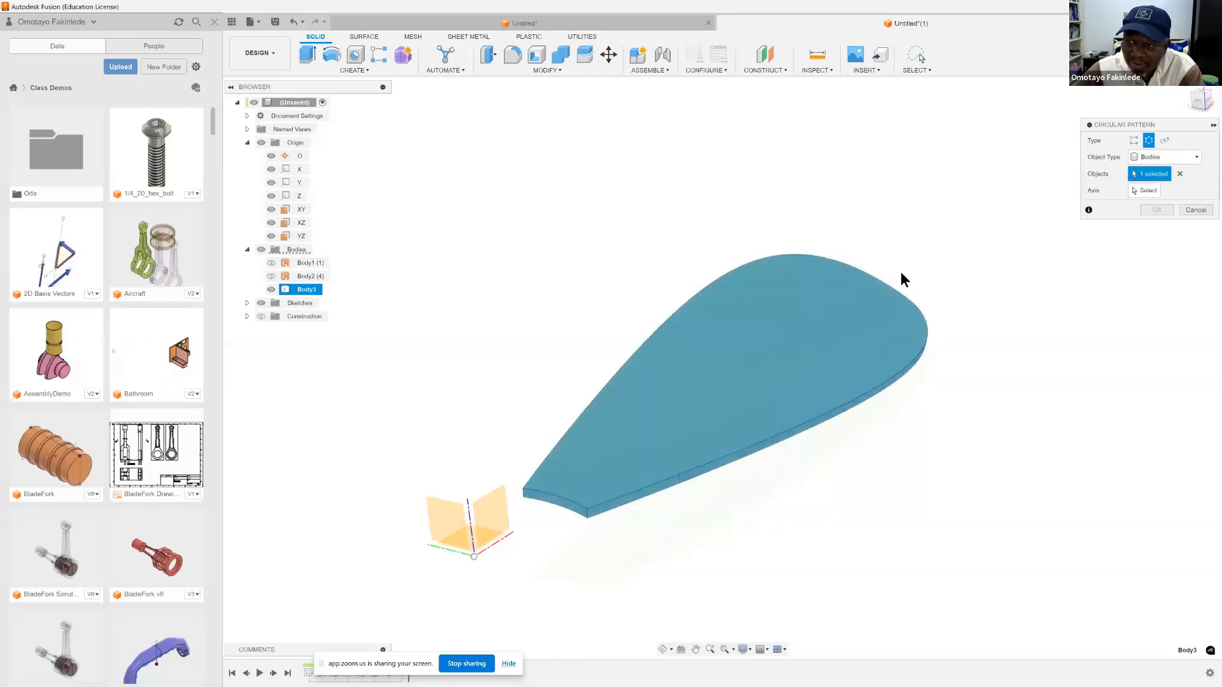
{"action": "left_click", "coordinate": [1147, 191]}
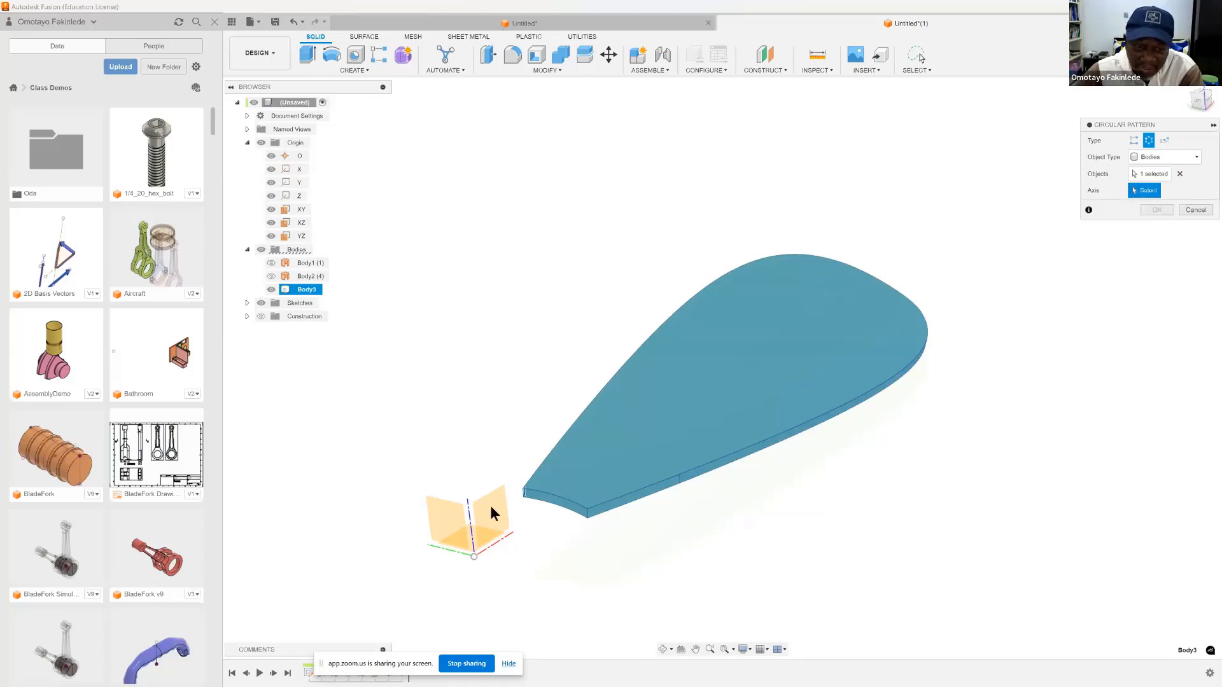
{"action": "left_click", "coordinate": [469, 523]}
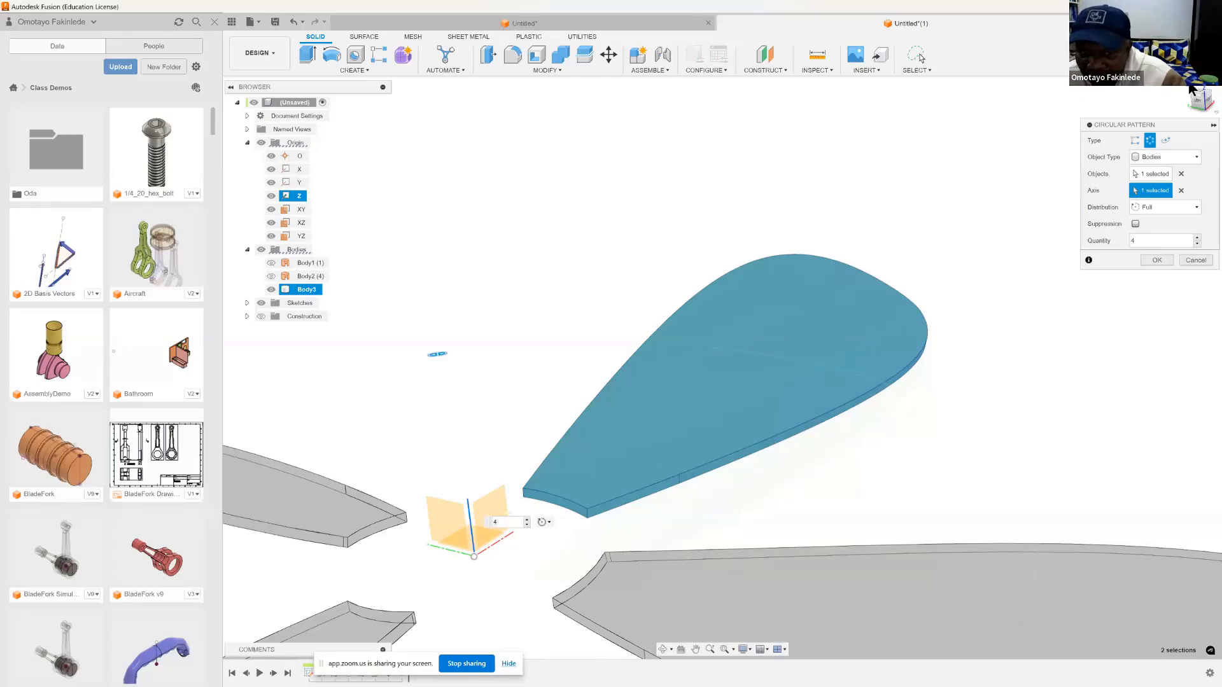
Set the circular pattern quantity to 10 with full distribution and create the blades
{"action": "middle_click_drag", "start_coordinate": [437, 354], "coordinate": [862, 233], "text": "shift"}
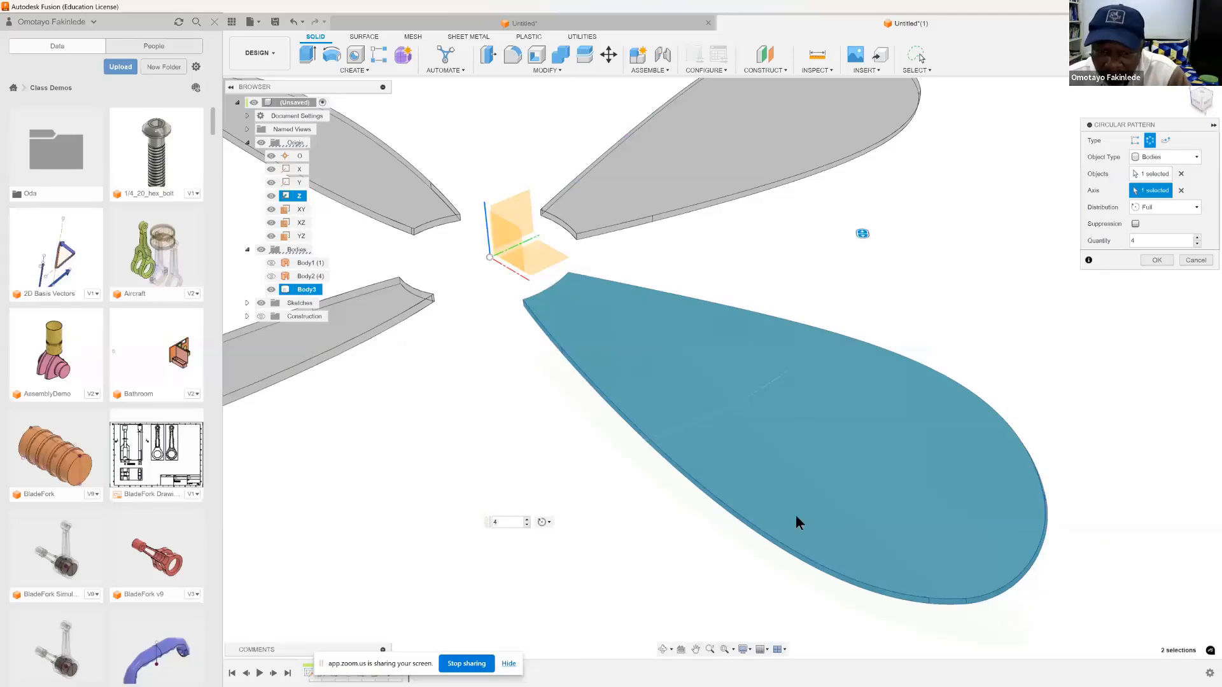
{"action": "left_click", "coordinate": [696, 649]}
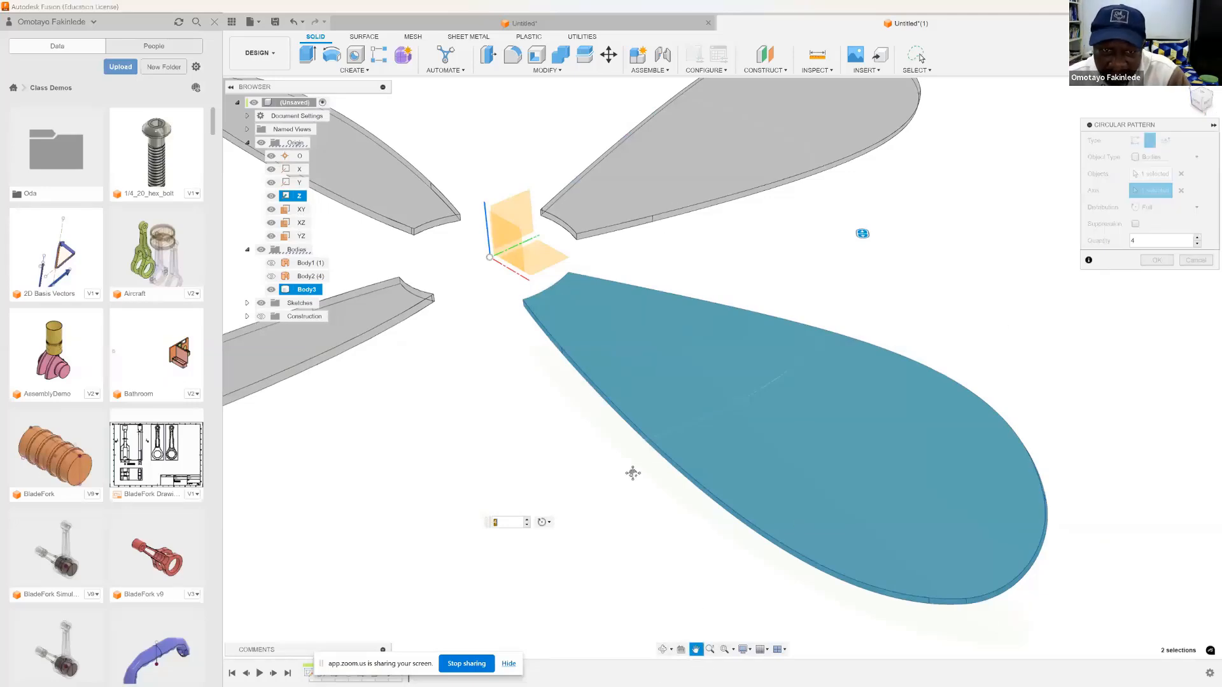
{"action": "left_click_drag", "start_coordinate": [564, 291], "coordinate": [678, 353]}
{"action": "scroll", "coordinate": [673, 353], "scroll_direction": "down", "scroll_amount": 2}
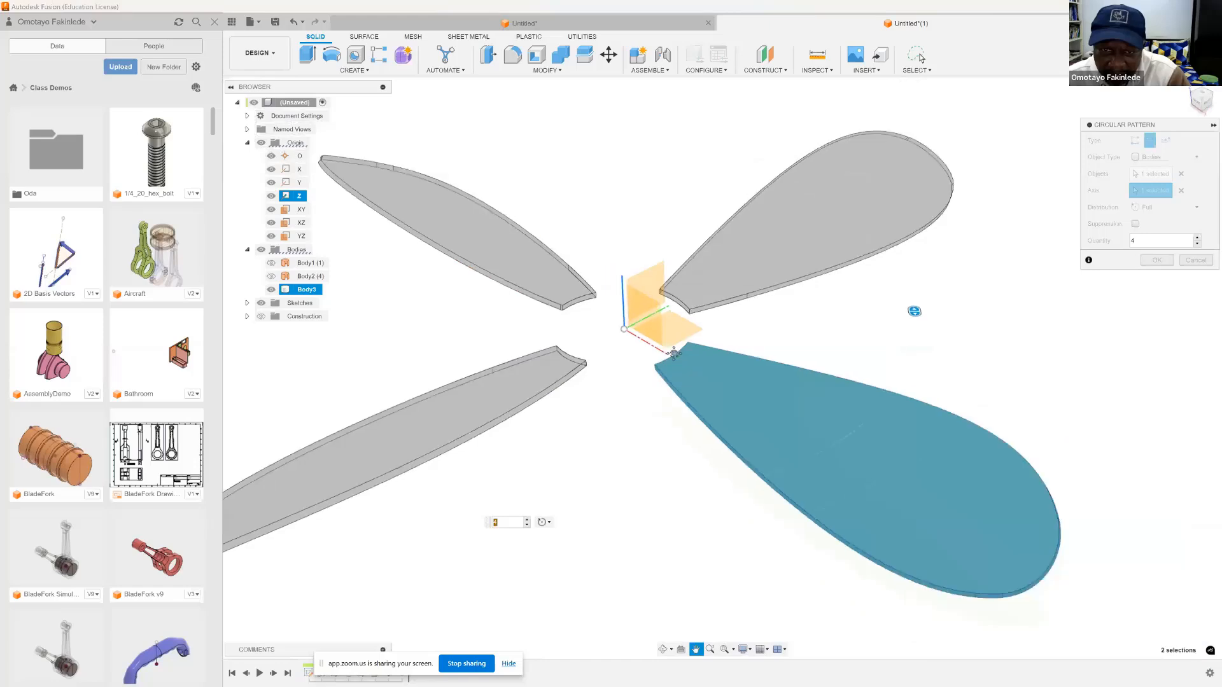
{"action": "scroll", "coordinate": [673, 354], "scroll_direction": "down", "scroll_amount": 2}
{"action": "scroll", "coordinate": [674, 353], "scroll_direction": "down", "scroll_amount": 3}
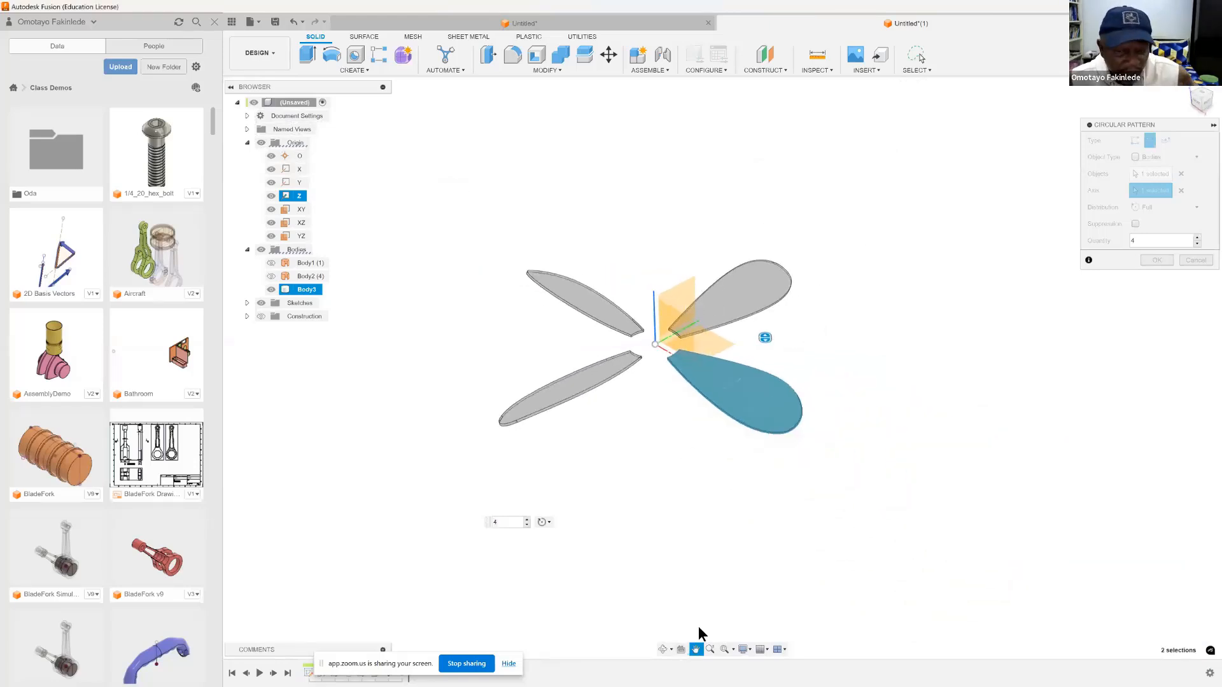
{"action": "key", "text": "Escape"}
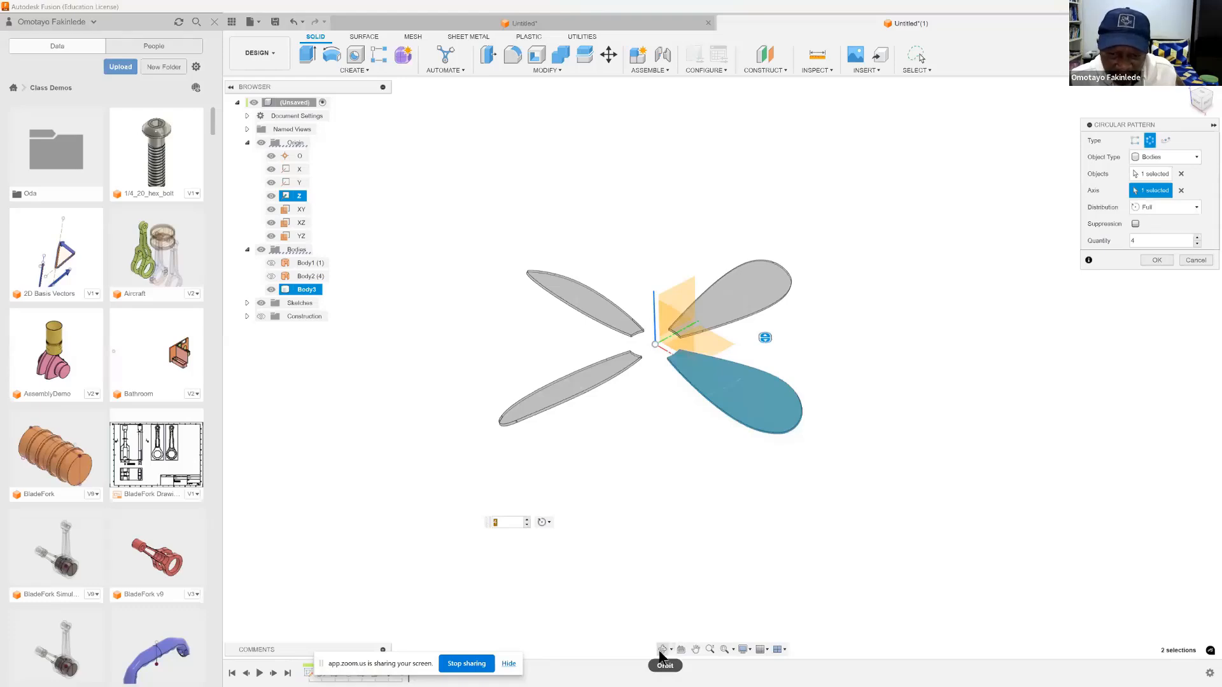
{"action": "left_click", "coordinate": [660, 650]}
{"action": "left_click_drag", "start_coordinate": [715, 483], "coordinate": [683, 488]}
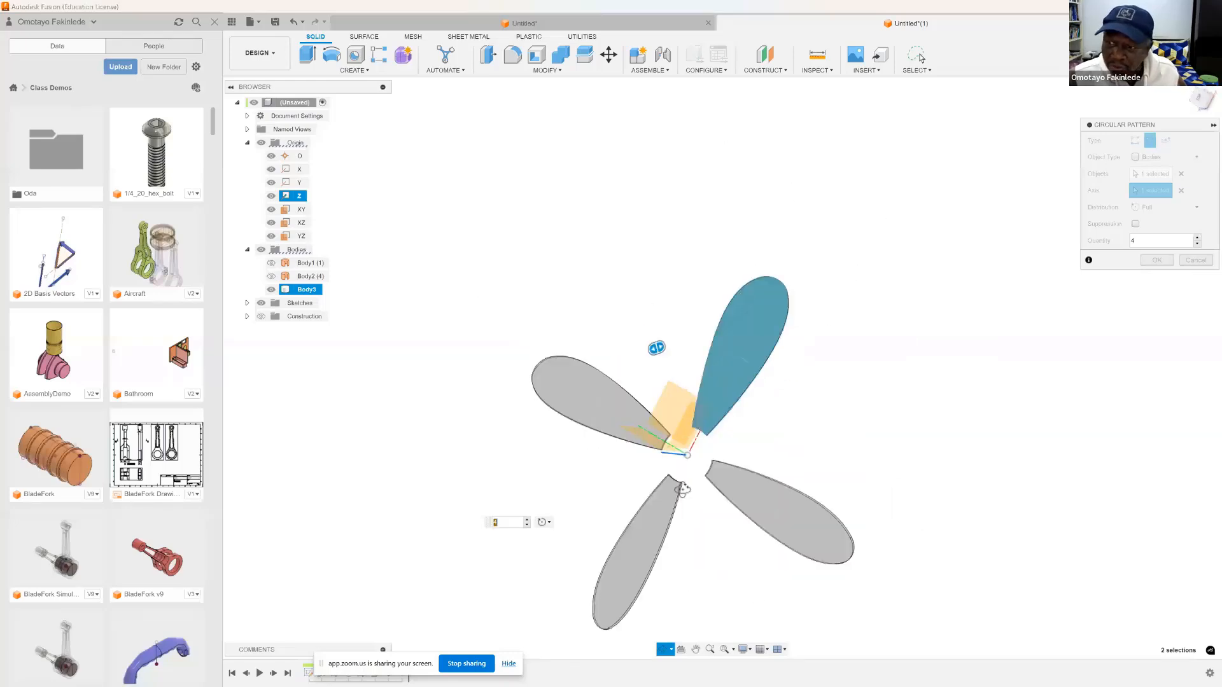
{"action": "left_click", "coordinate": [1136, 240]}
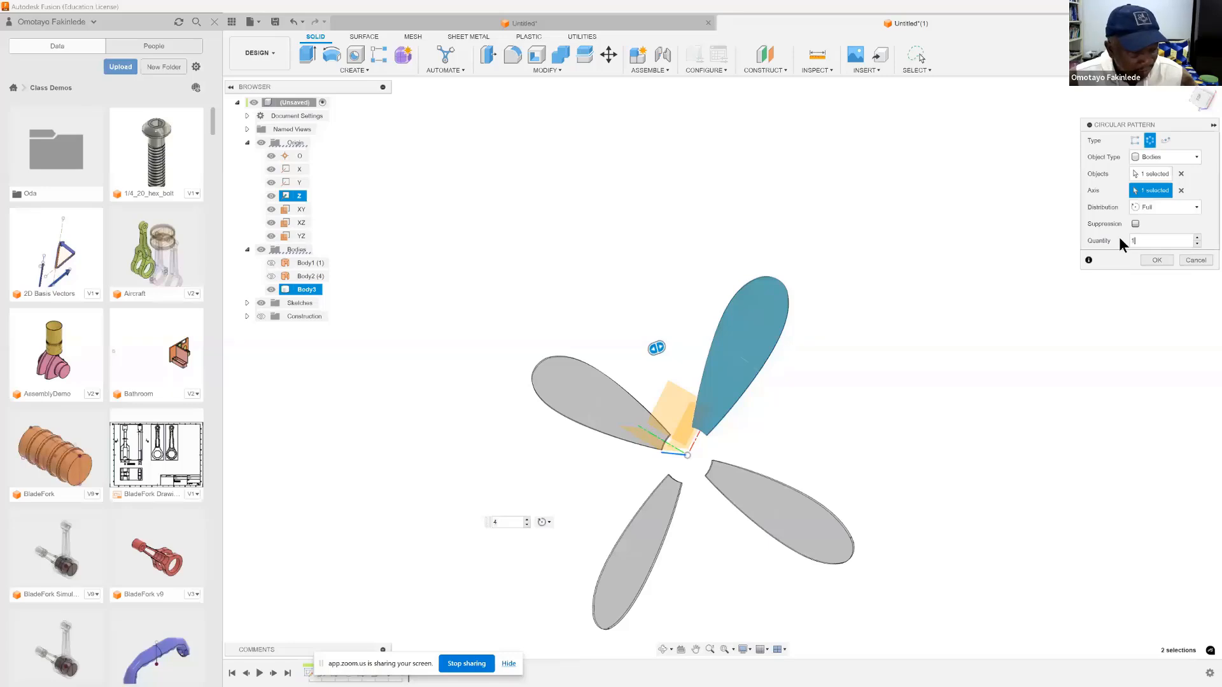
{"action": "type", "text": "1"}
{"action": "type", "text": "2"}
{"action": "key", "text": "Return"}
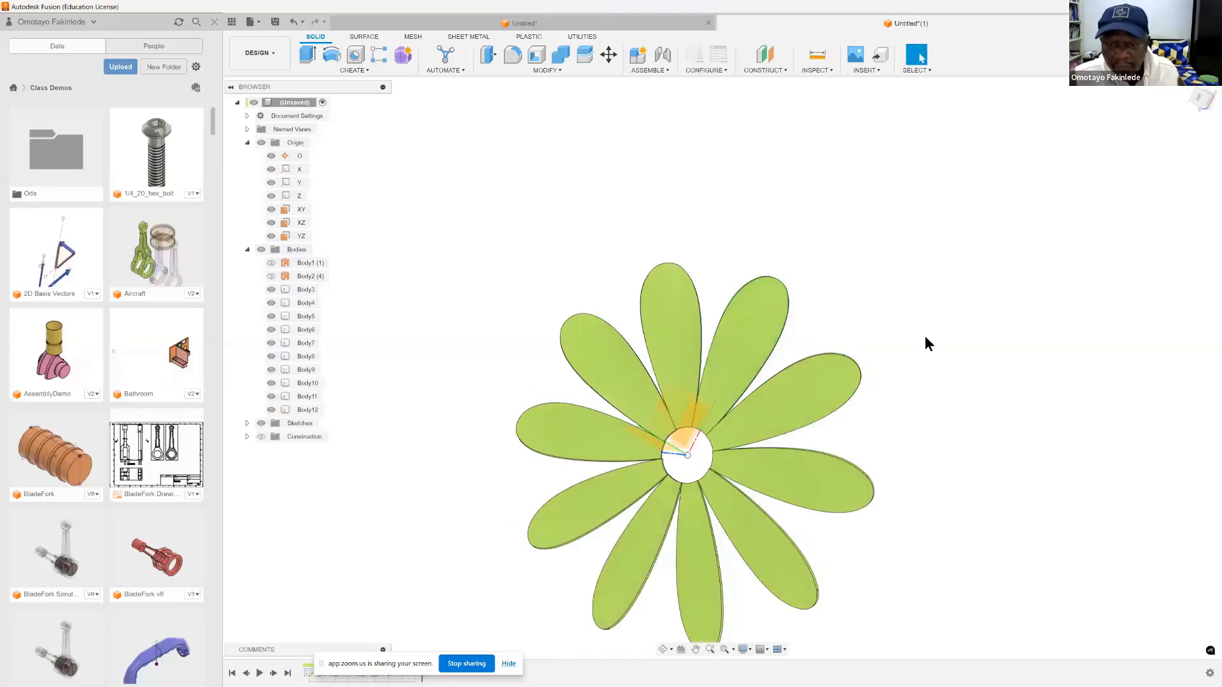
Edit the circular pattern of the blades and reduce its quantity to 3
{"action": "left_click", "coordinate": [663, 648]}
{"action": "left_click_drag", "start_coordinate": [714, 485], "coordinate": [732, 448]}
{"action": "key", "text": "Escape"}
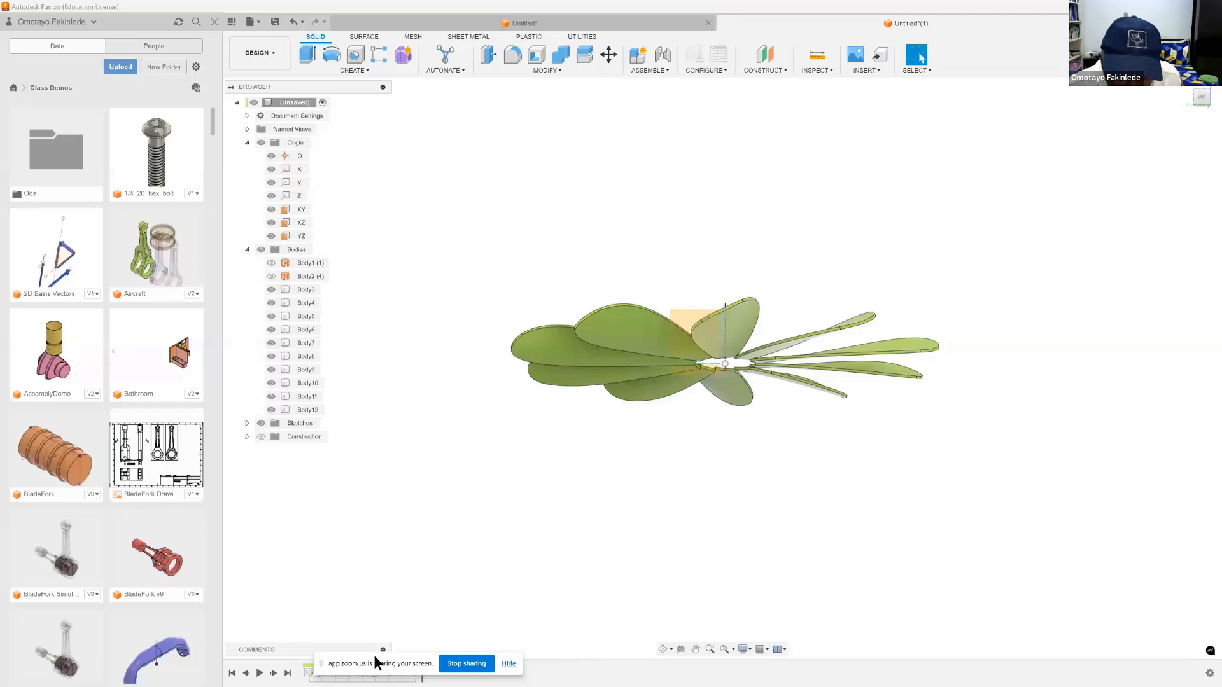
{"action": "left_click_drag", "start_coordinate": [374, 660], "coordinate": [403, 621]}
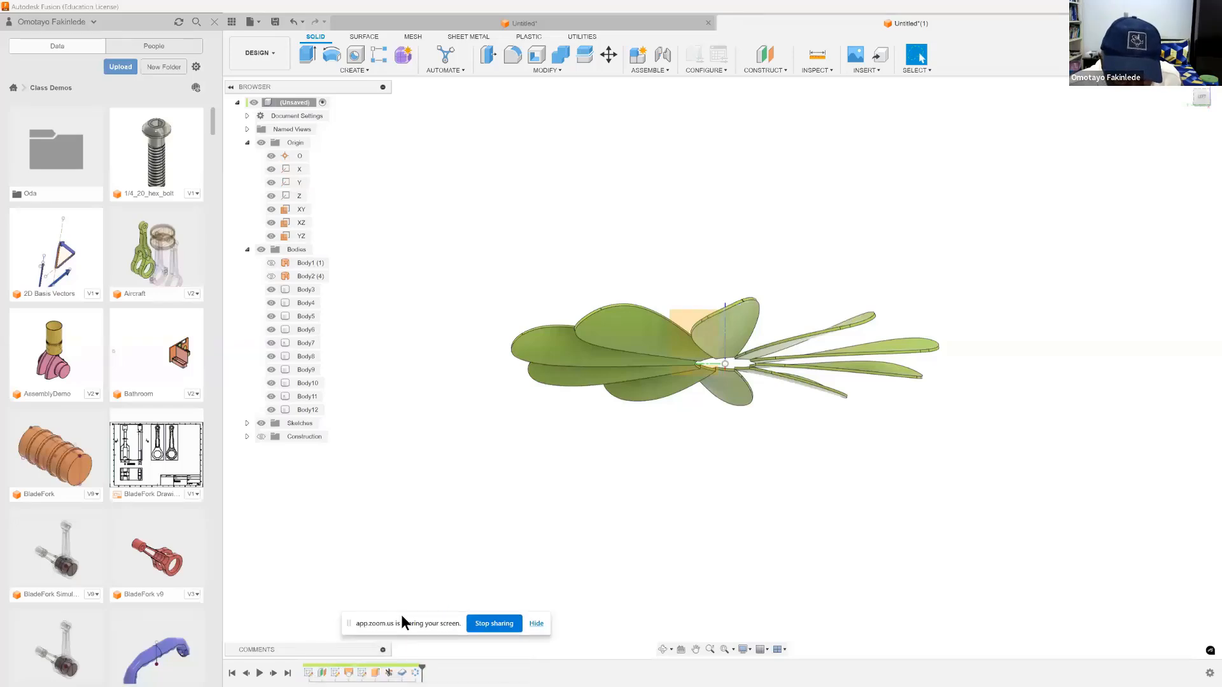
{"action": "right_click", "coordinate": [414, 673]}
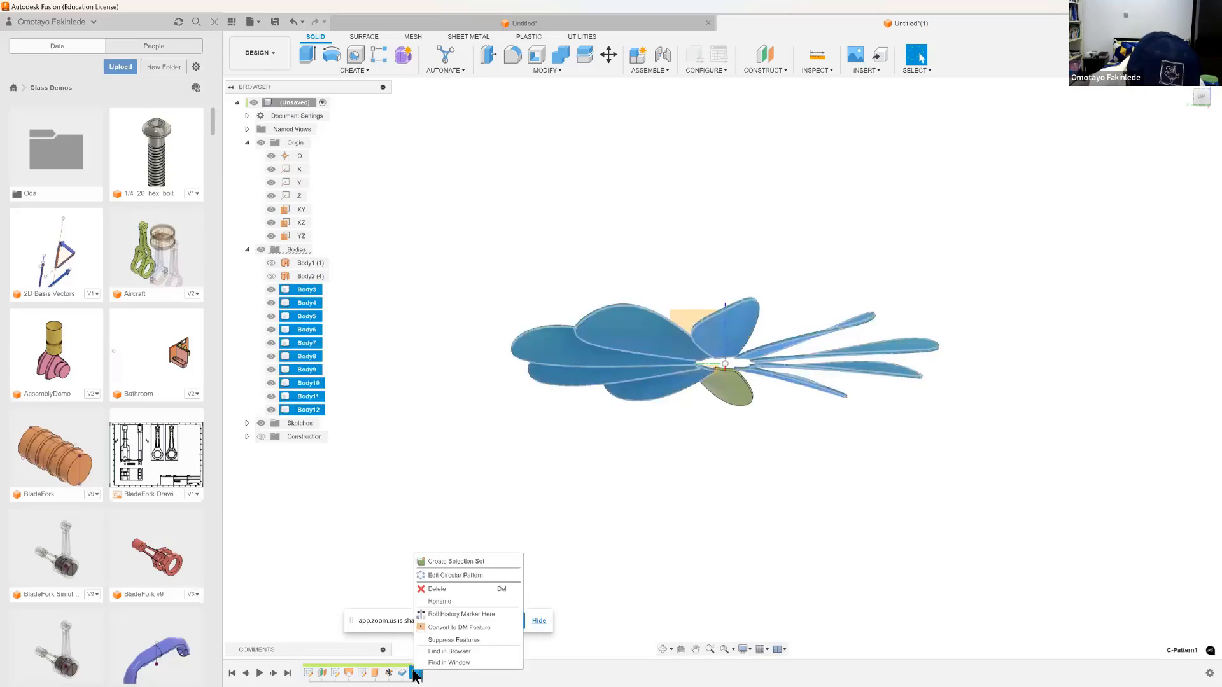
{"action": "left_click", "coordinate": [448, 575]}
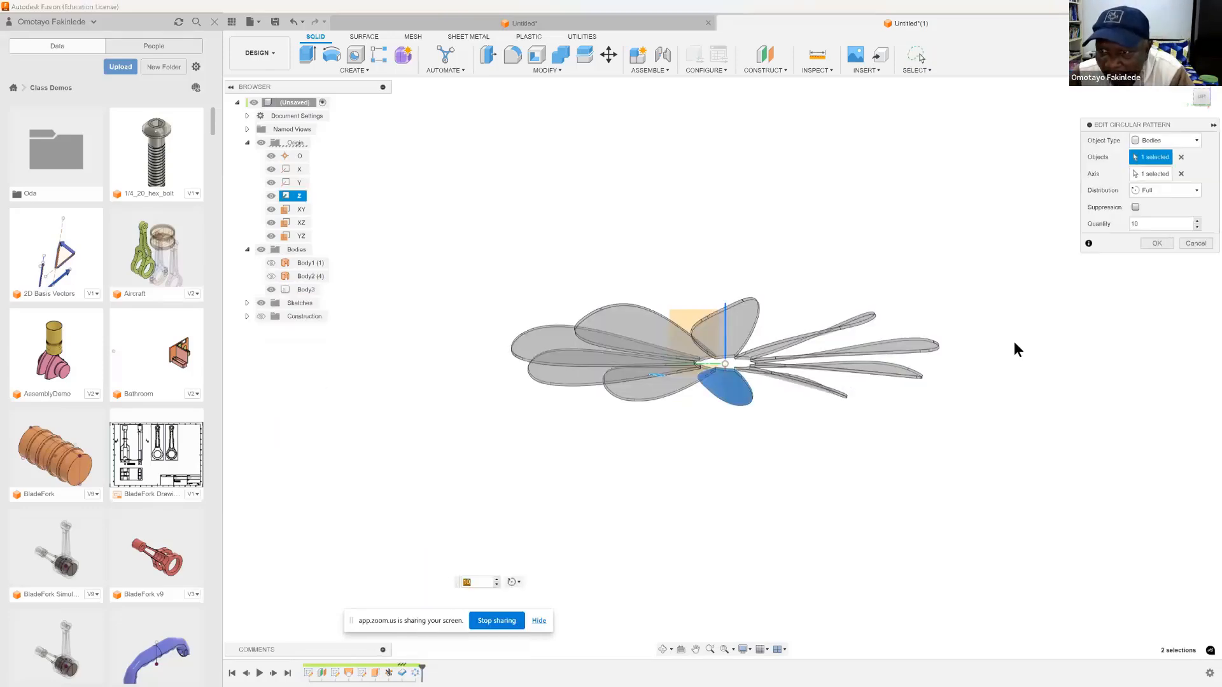
{"action": "type", "text": "3"}
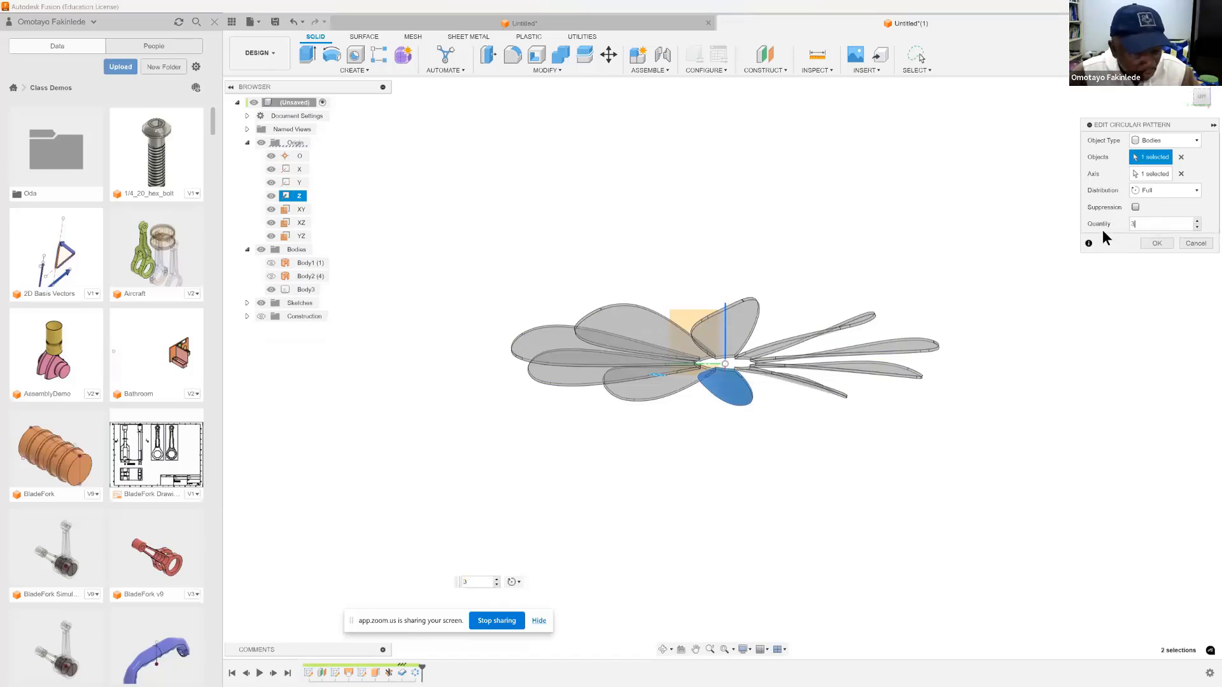
{"action": "key", "text": "Return"}
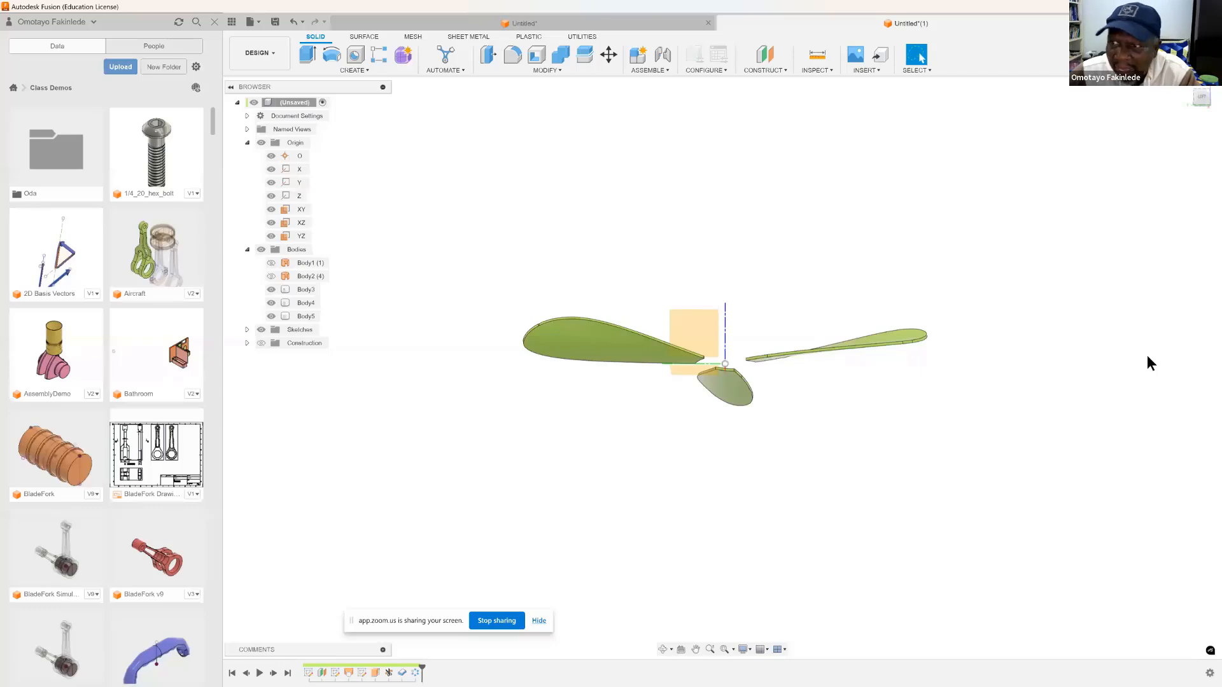
Show Sketch3, which holds the hub circles and the blade outline
{"action": "left_click", "coordinate": [1191, 91]}
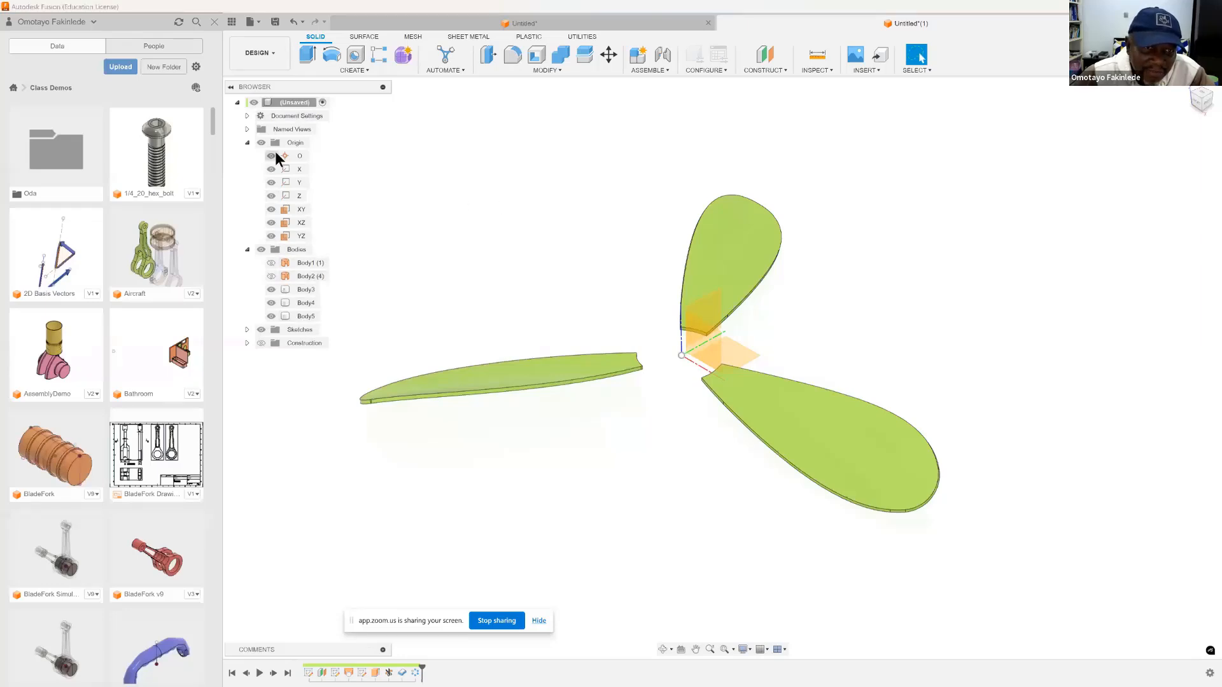
{"action": "left_click", "coordinate": [261, 330]}
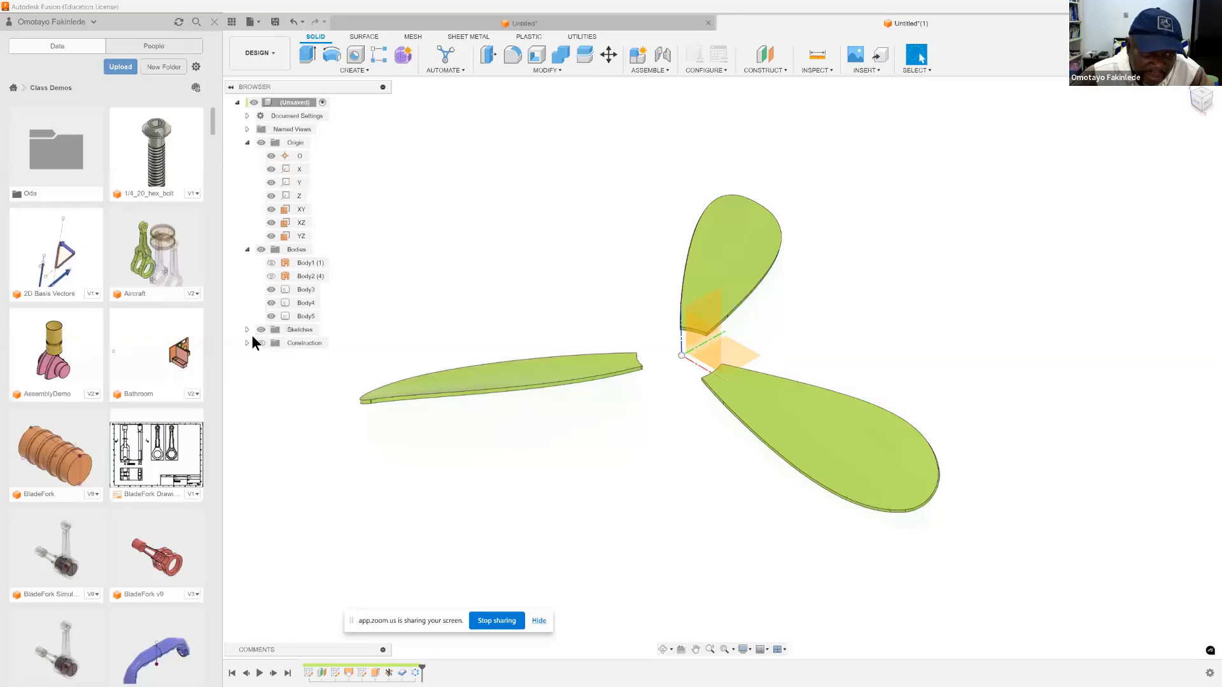
{"action": "left_click", "coordinate": [247, 330]}
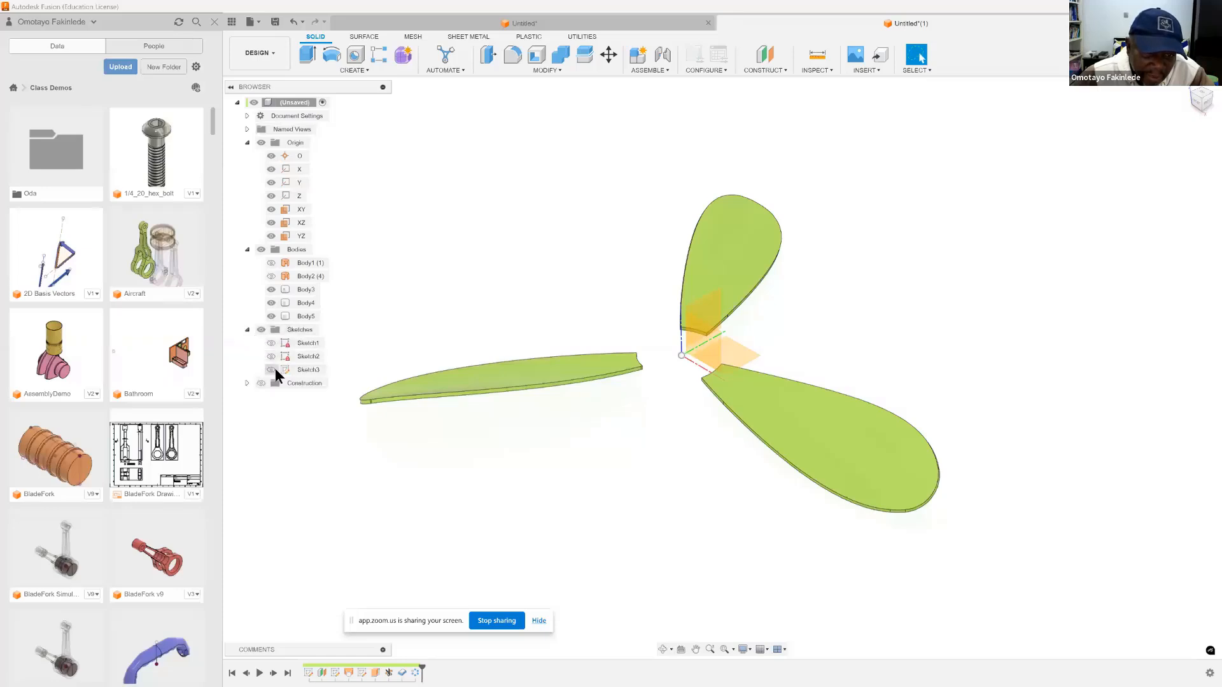
{"action": "left_click", "coordinate": [272, 369]}
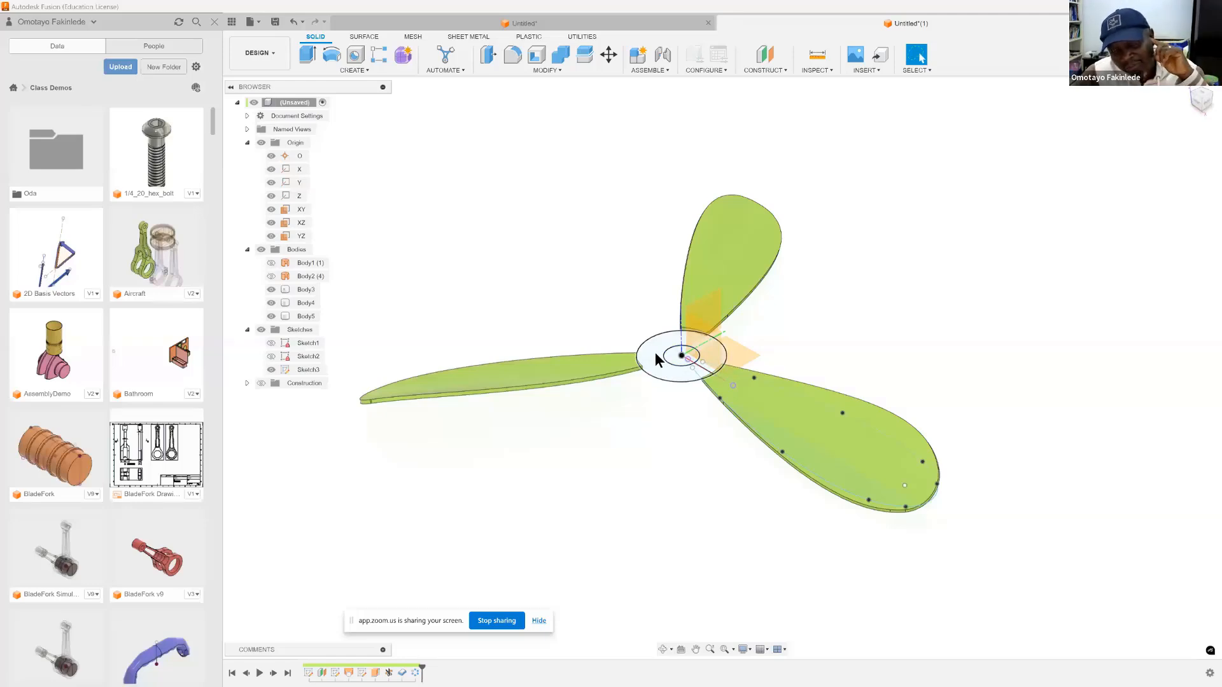
Extrude the ring between the two hub circles symmetrically to a whole length of 5 mm as a new body
{"action": "left_click", "coordinate": [368, 70]}
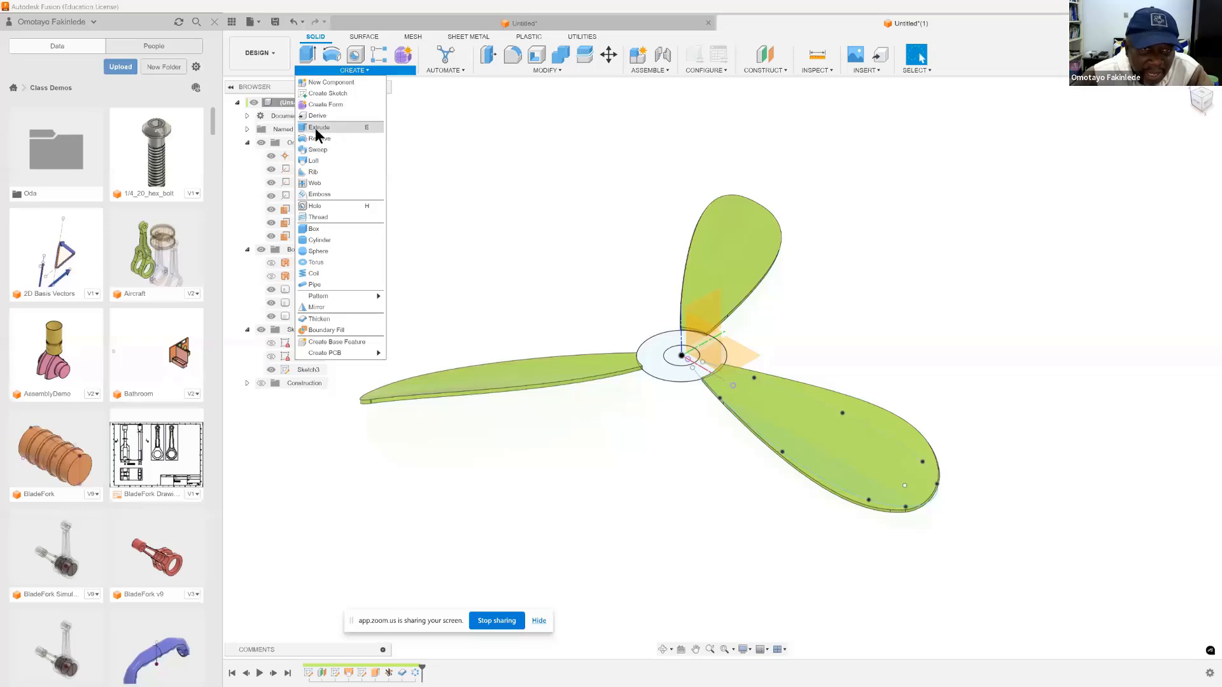
{"action": "key", "text": "Escape"}
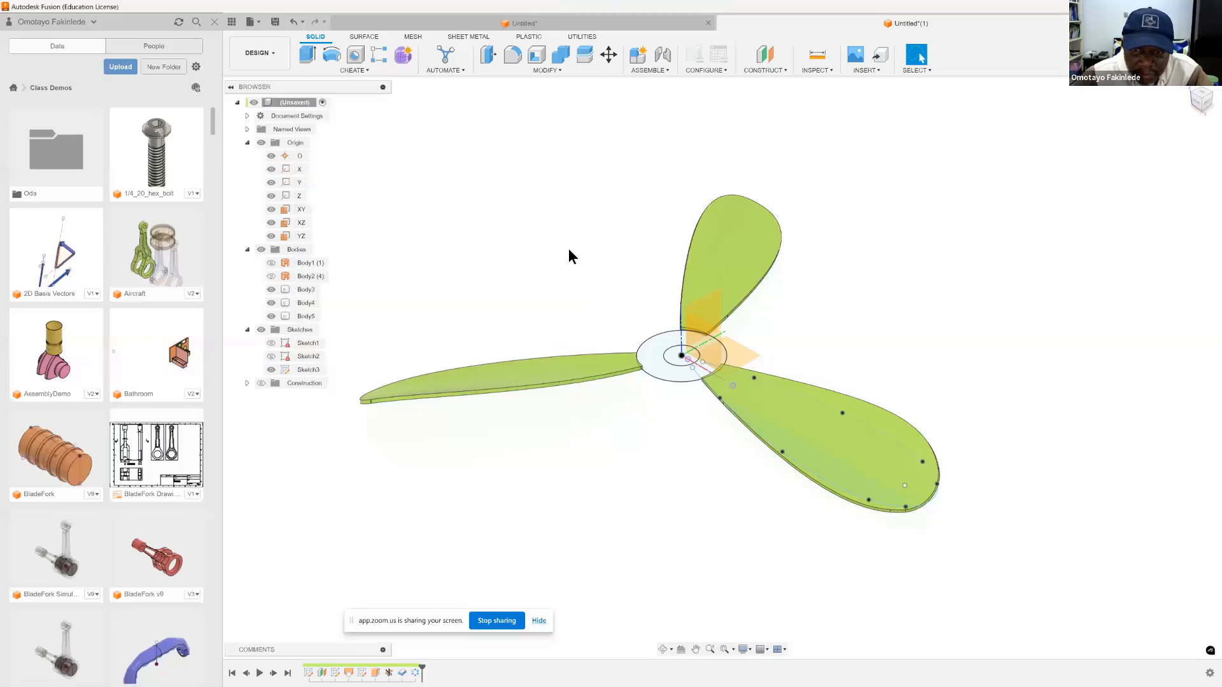
{"action": "key", "text": "e"}
{"action": "left_click", "coordinate": [656, 368]}
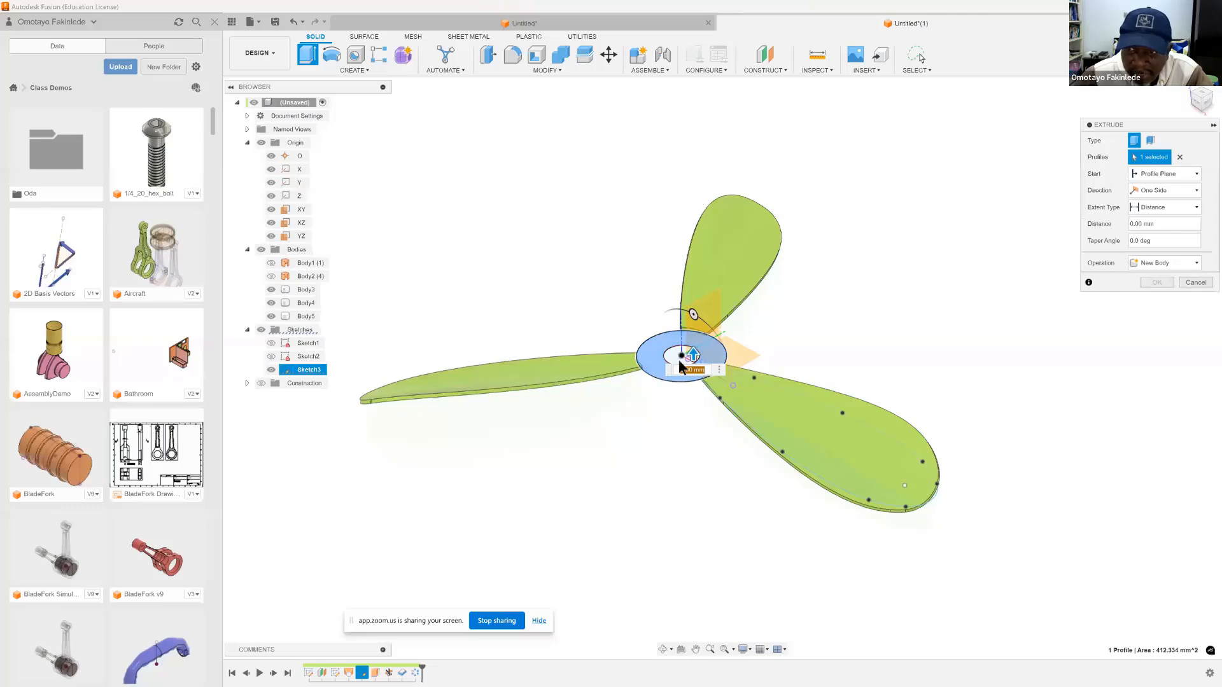
{"action": "left_click", "coordinate": [1196, 191]}
{"action": "left_click", "coordinate": [1158, 228]}
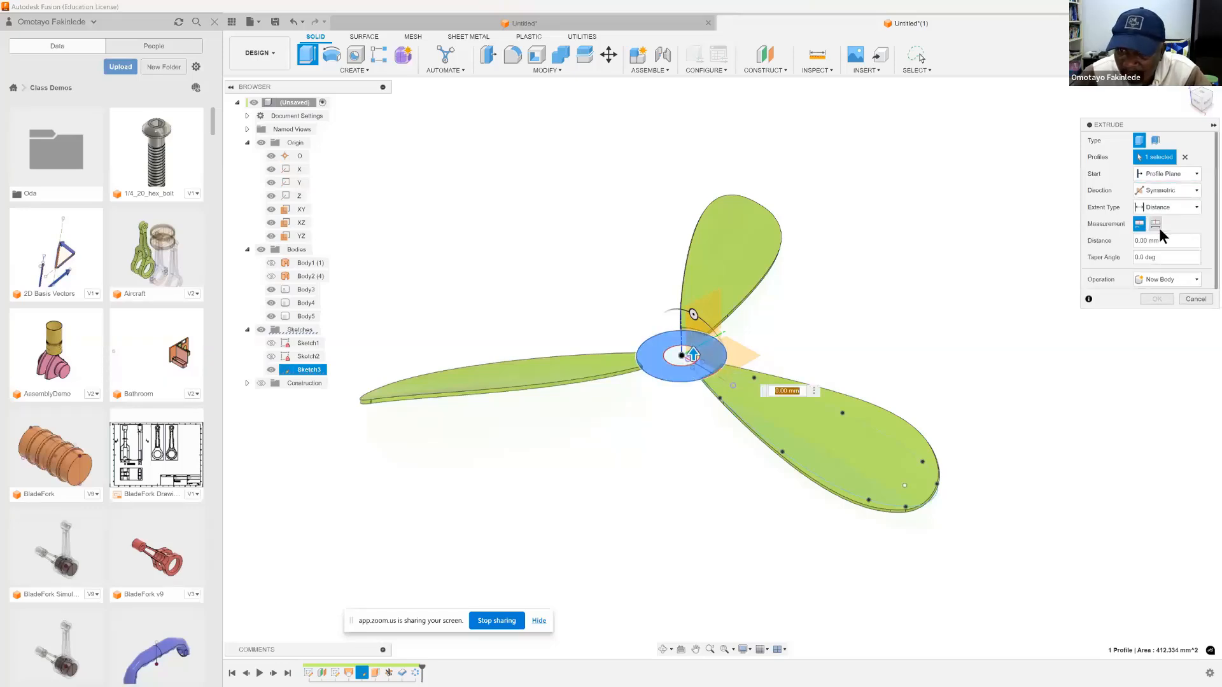
{"action": "left_click", "coordinate": [1154, 226]}
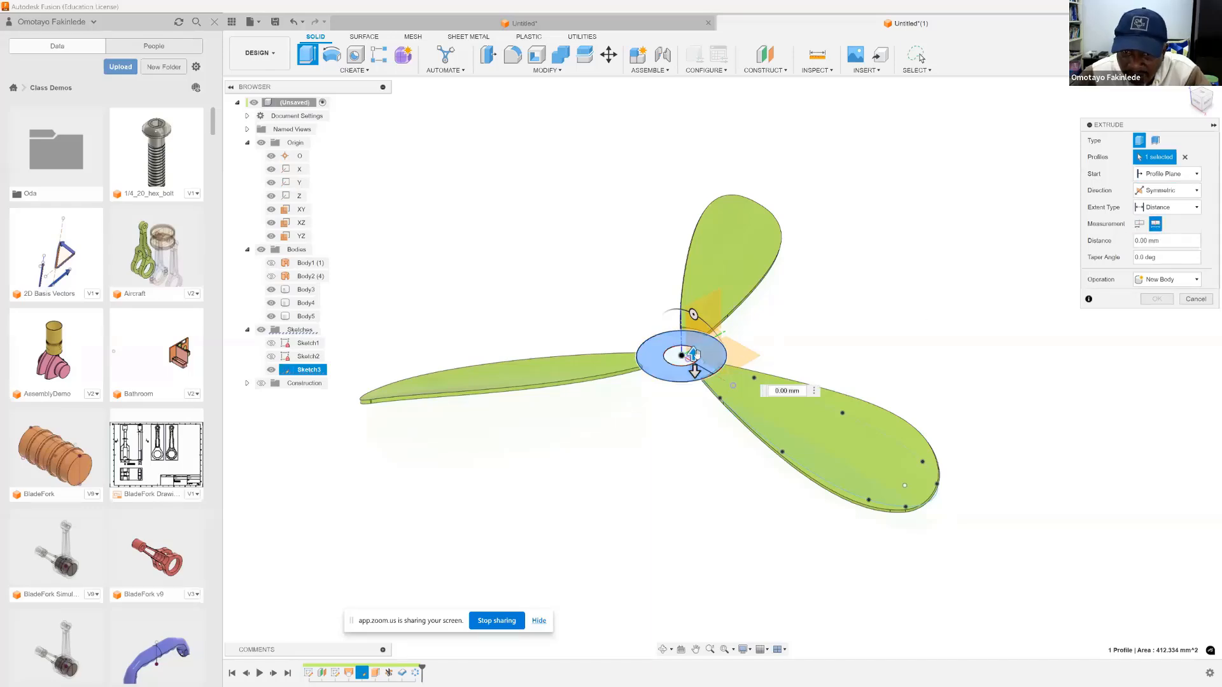
{"action": "left_click_drag", "start_coordinate": [693, 355], "coordinate": [693, 342]}
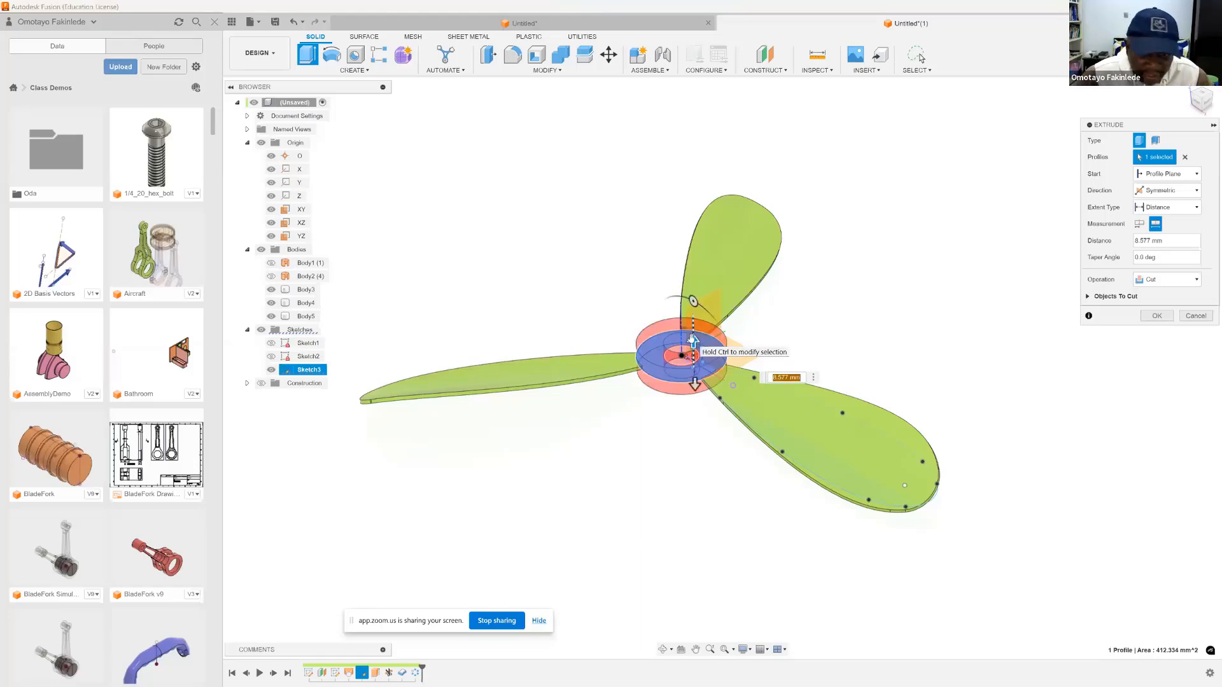
{"action": "type", "text": "5"}
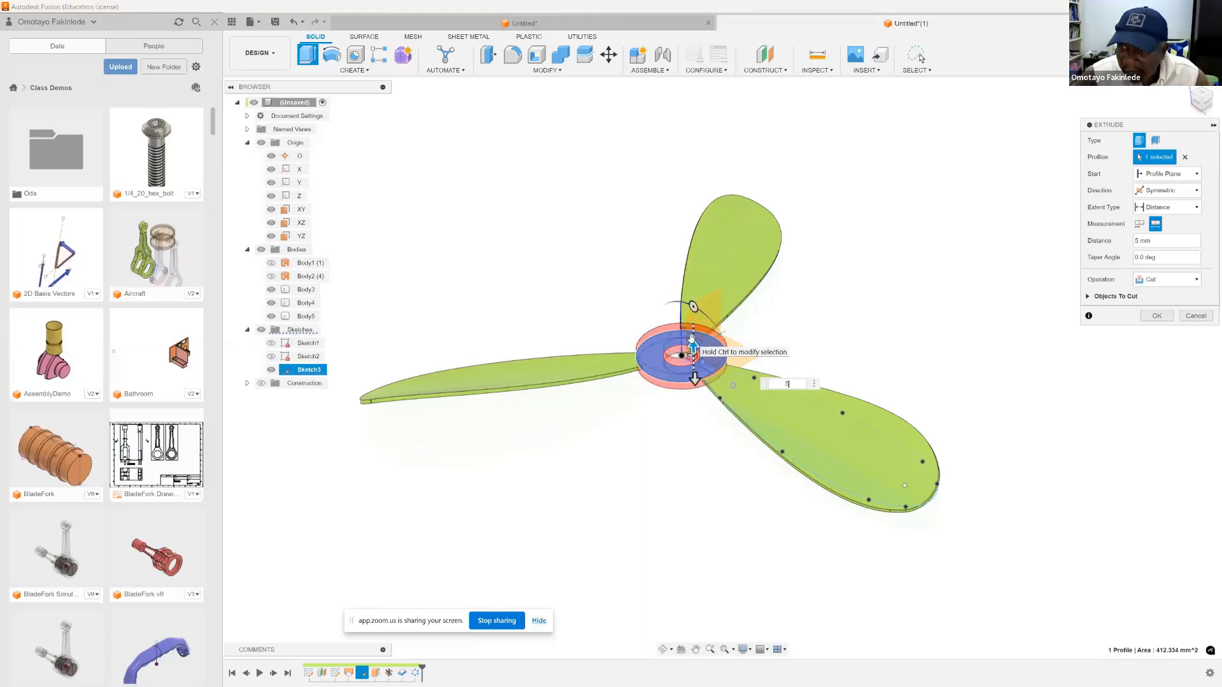
{"action": "left_click", "coordinate": [1168, 278]}
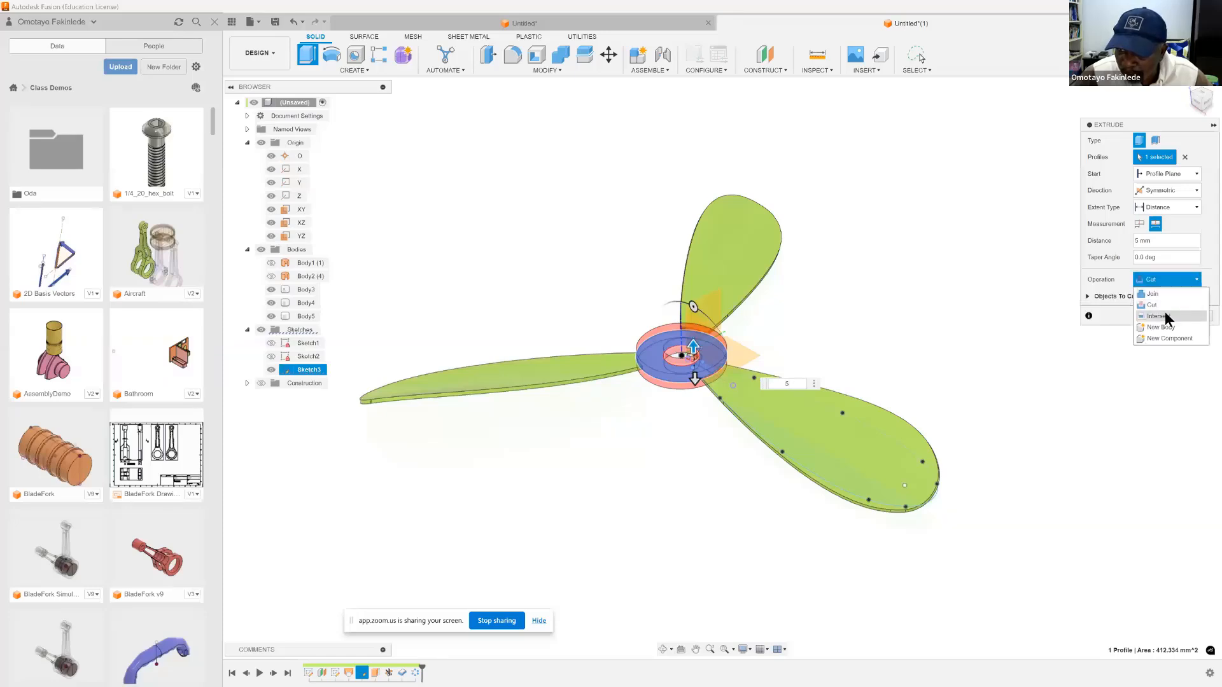
{"action": "left_click", "coordinate": [1162, 327]}
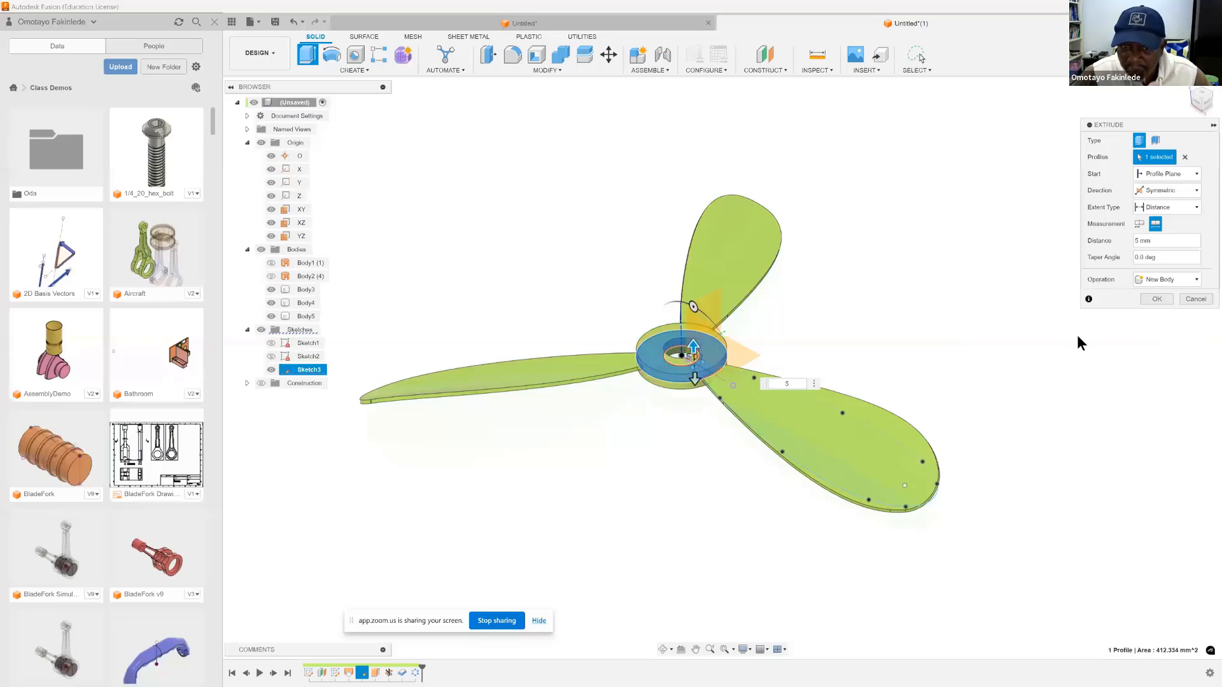
{"action": "left_click", "coordinate": [1160, 300]}
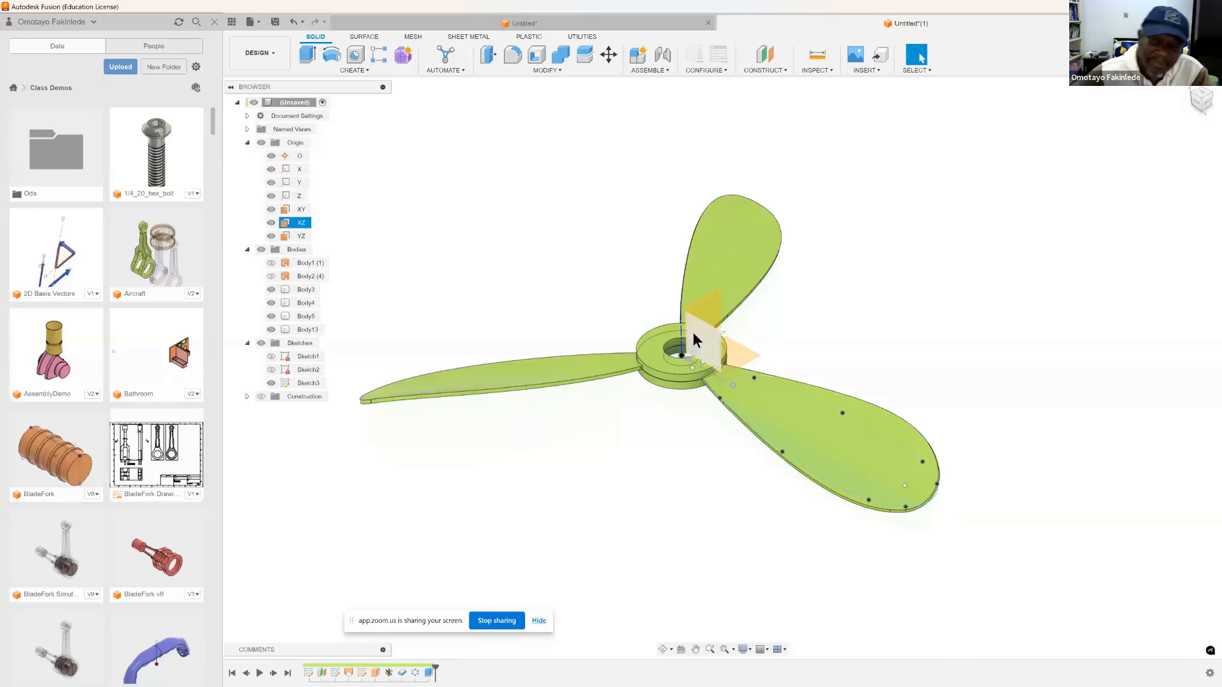
Combine the three blade bodies with the hub ring as the target body using the Join operation
{"action": "left_click", "coordinate": [700, 287]}
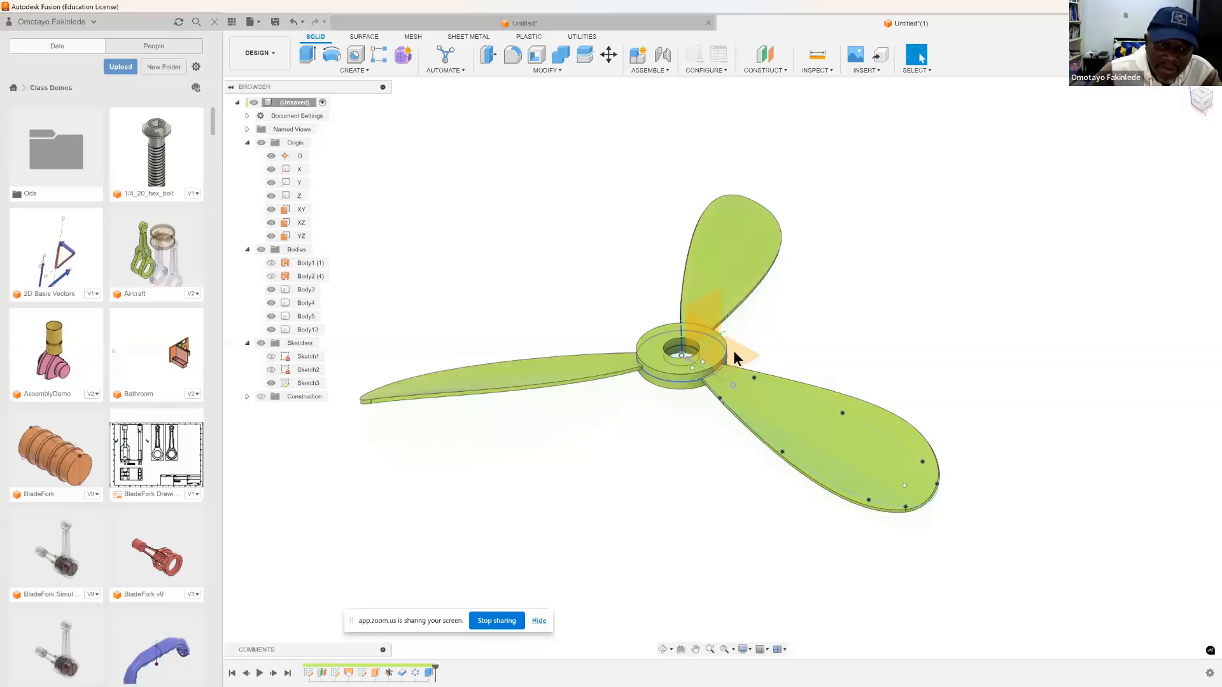
{"action": "left_click", "coordinate": [581, 382]}
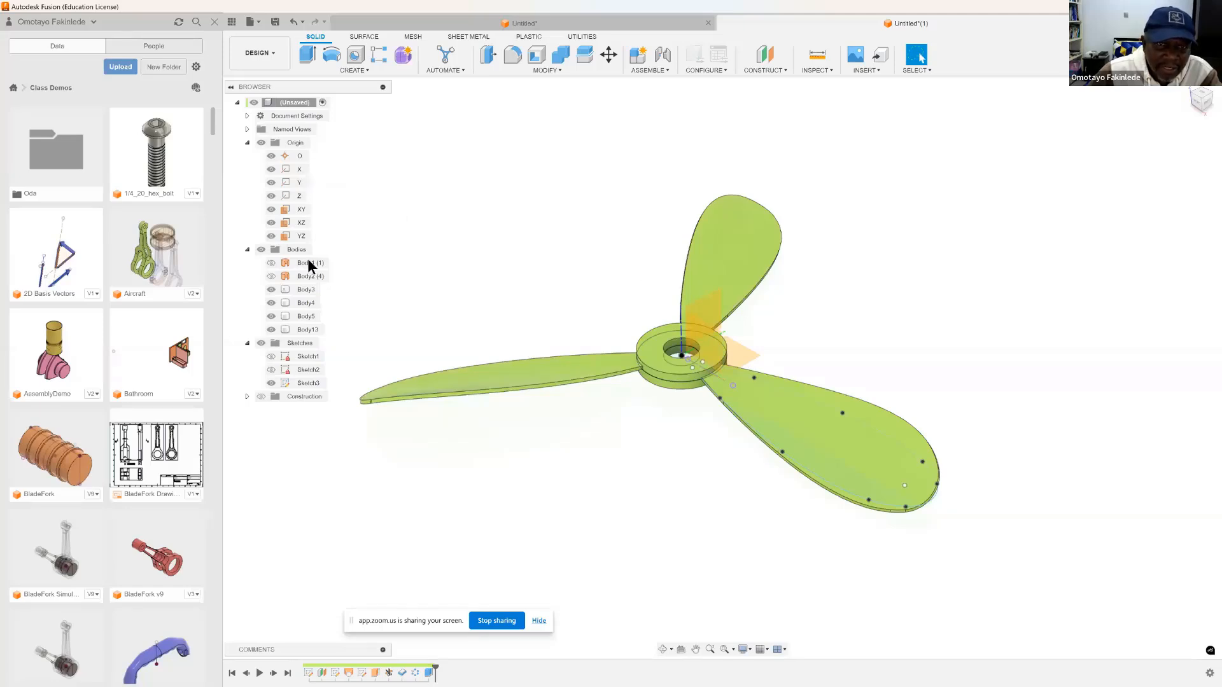
{"action": "left_click", "coordinate": [539, 69]}
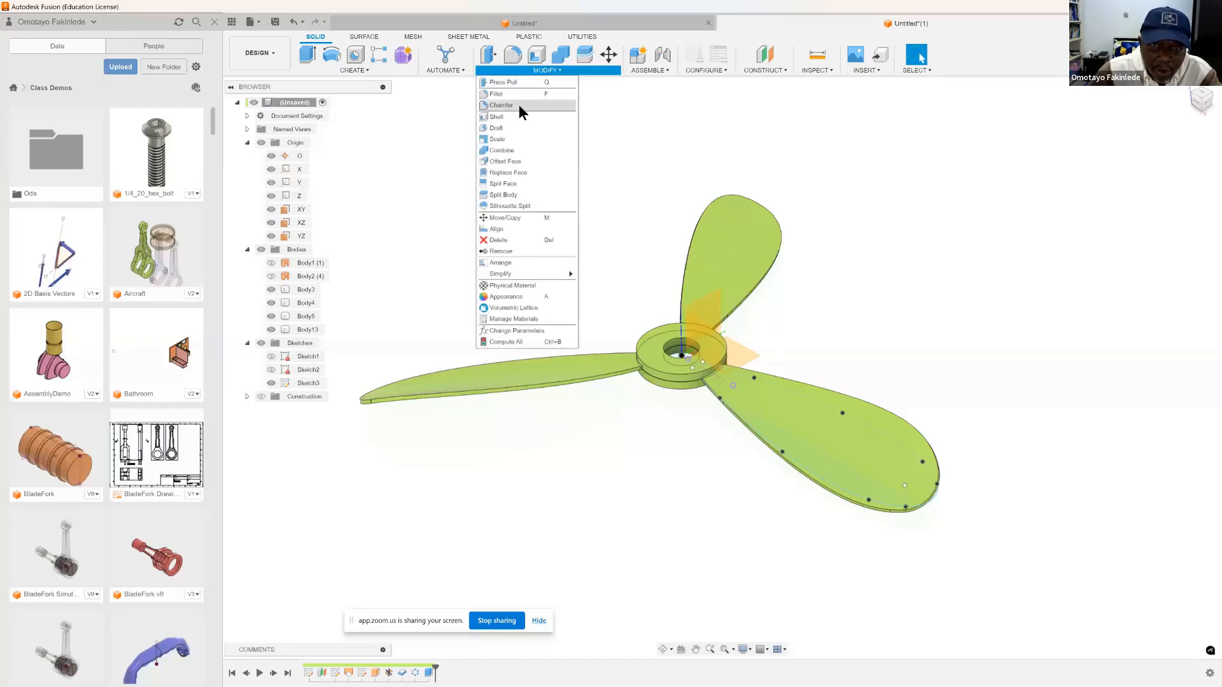
{"action": "left_click", "coordinate": [508, 151]}
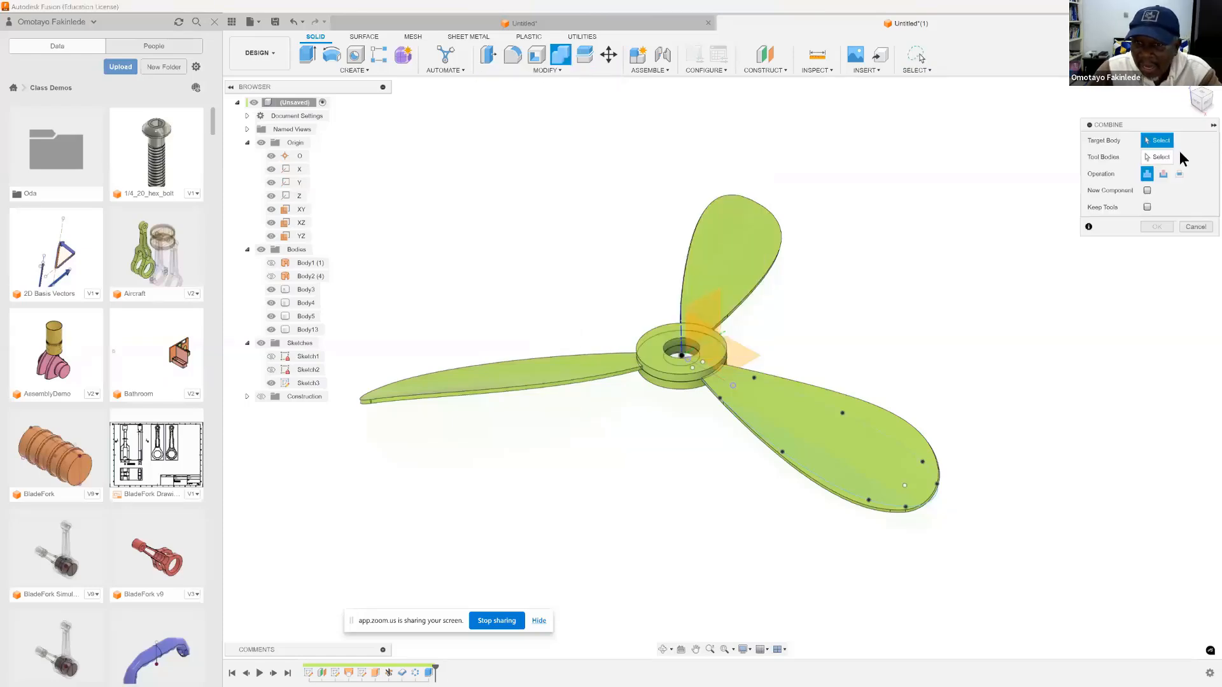
{"action": "left_click", "coordinate": [680, 368]}
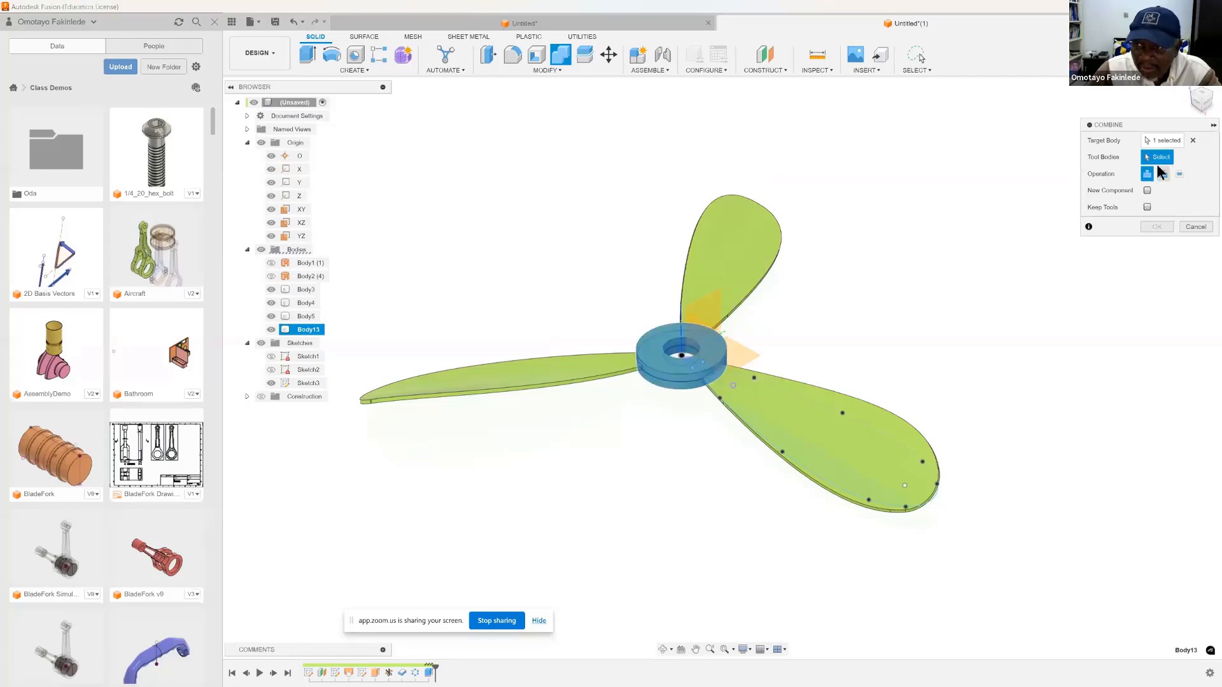
{"action": "left_click", "coordinate": [774, 400]}
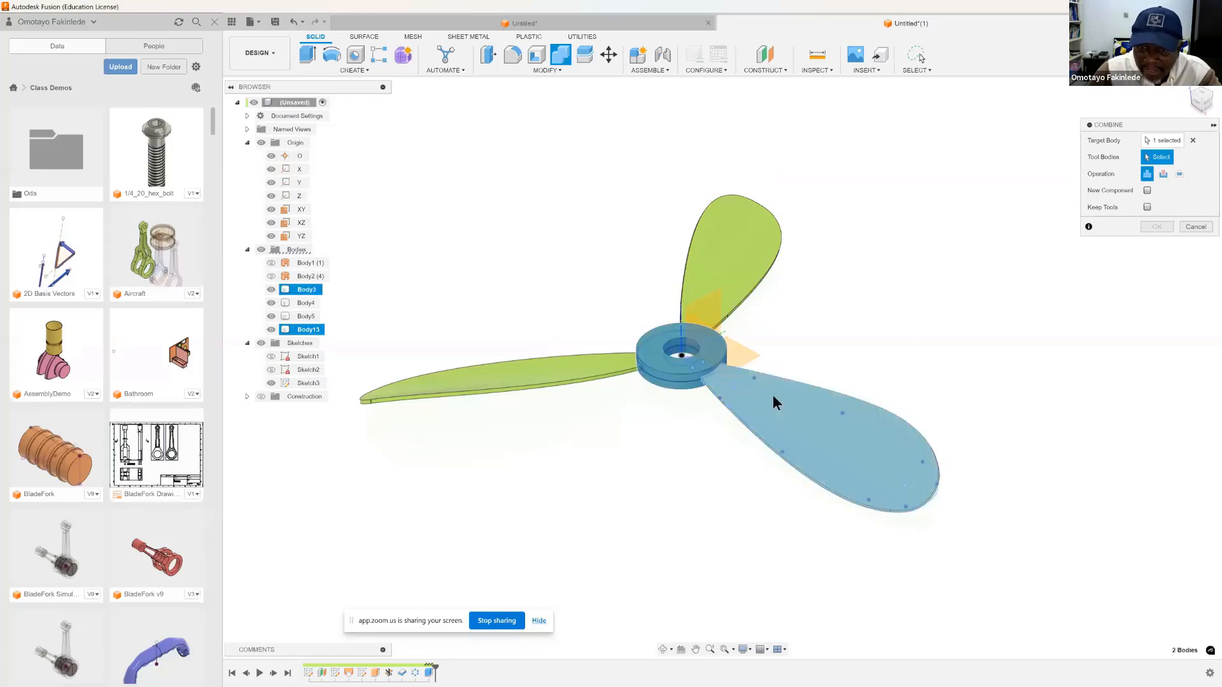
{"action": "left_click", "coordinate": [741, 285]}
{"action": "left_click", "coordinate": [587, 359]}
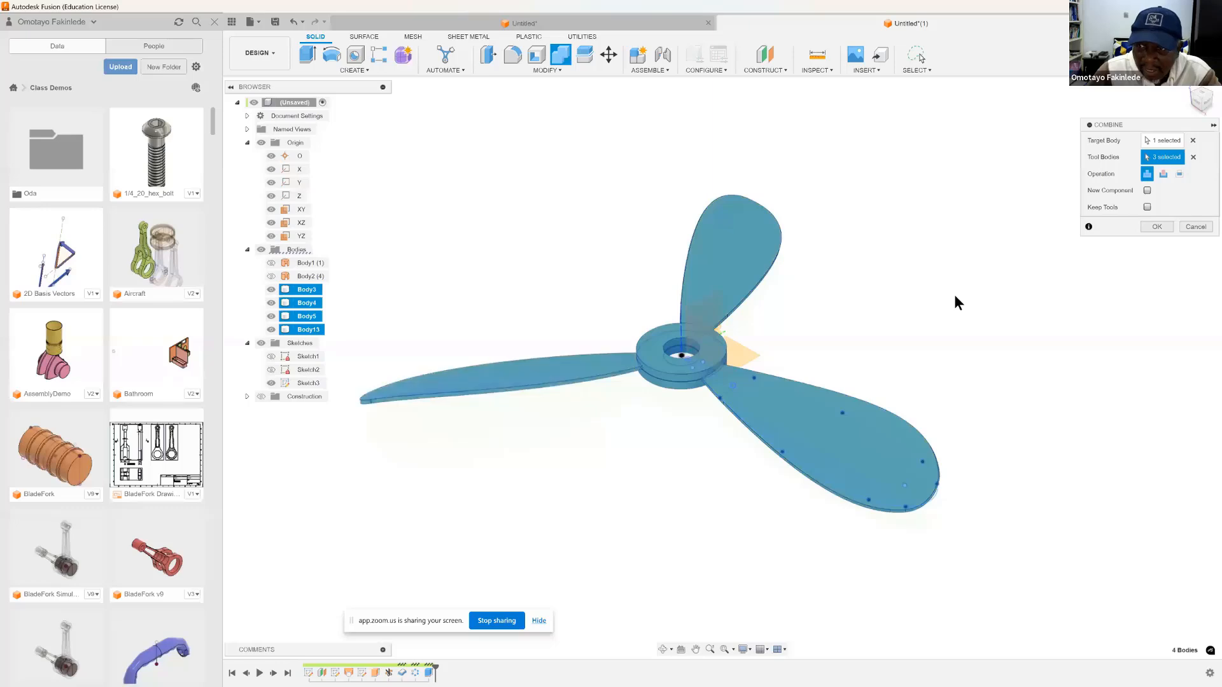
{"action": "left_click", "coordinate": [1155, 226]}
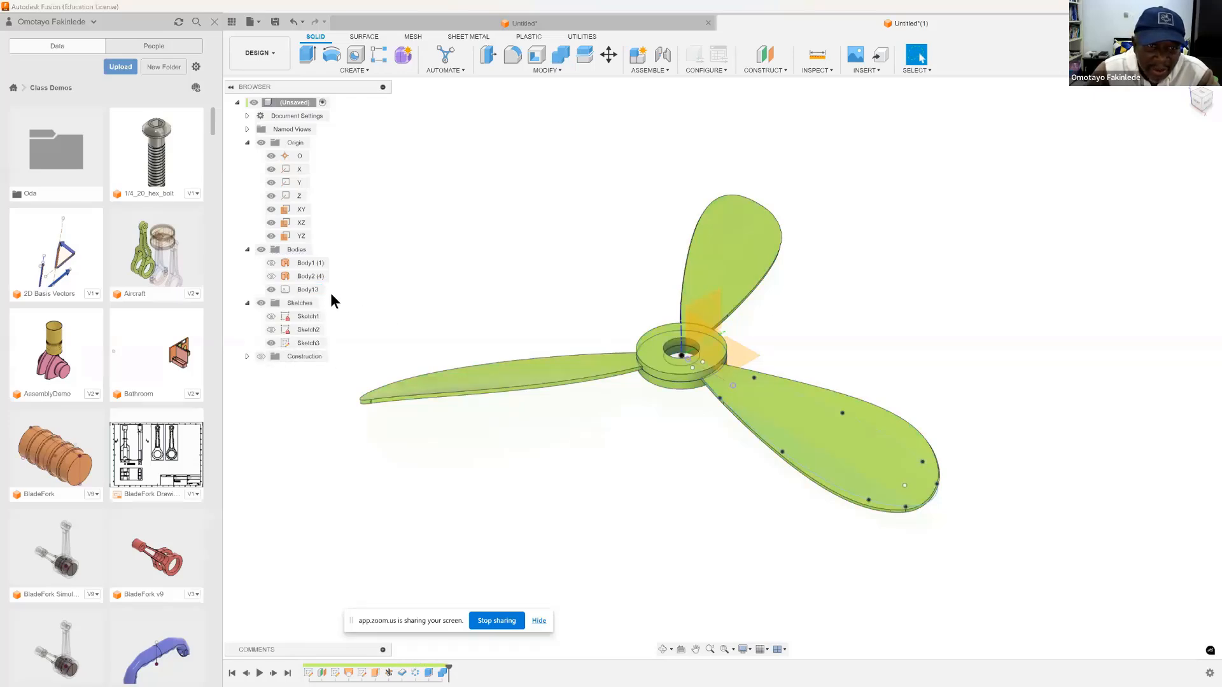
Create a component from the joined propeller body and rename it Rotor
{"action": "left_click", "coordinate": [311, 290]}
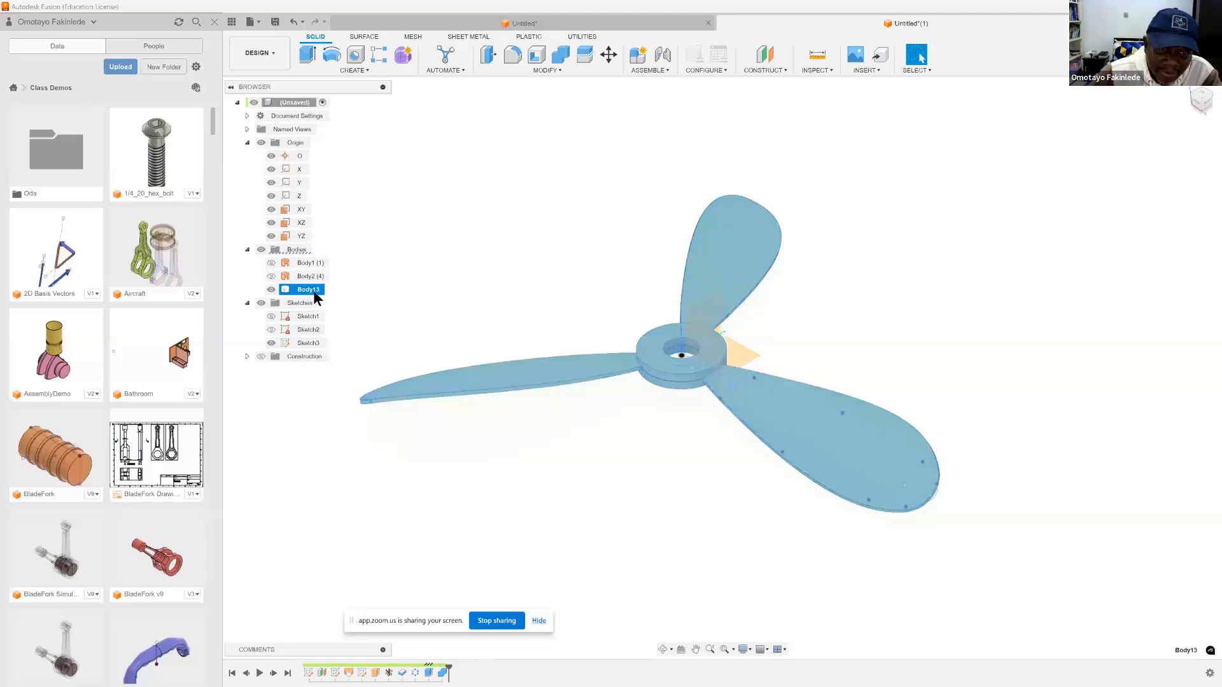
{"action": "right_click", "coordinate": [313, 290]}
{"action": "left_click", "coordinate": [363, 331]}
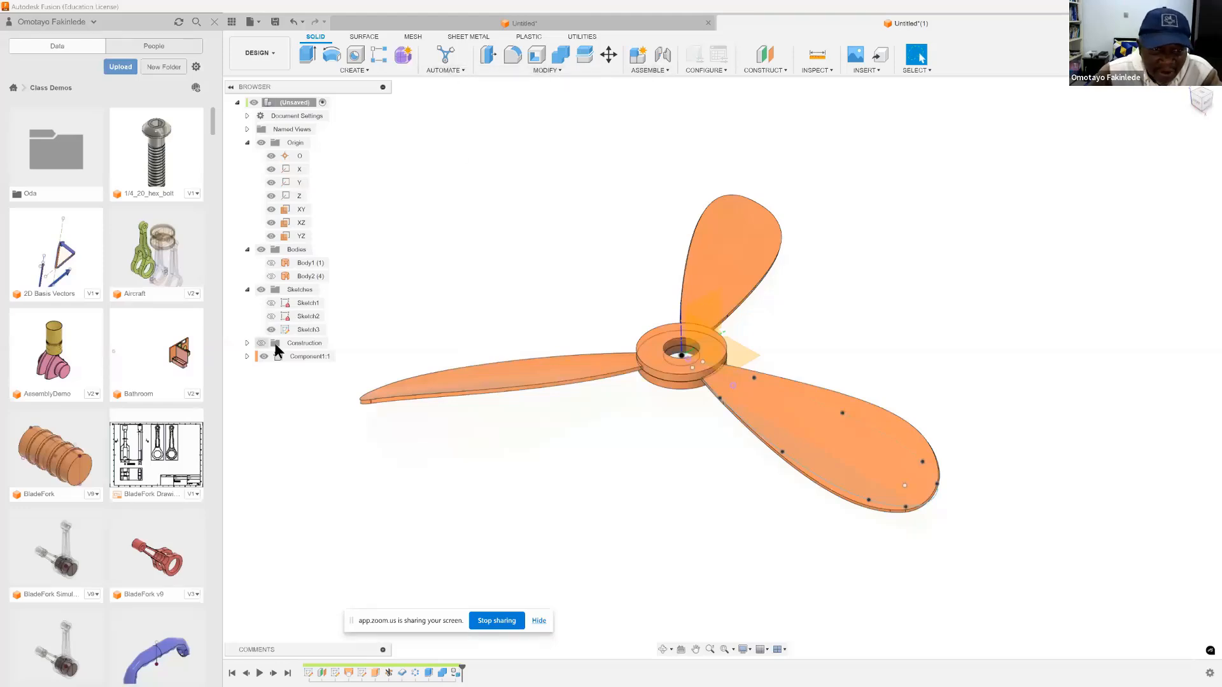
{"action": "left_click", "coordinate": [293, 355]}
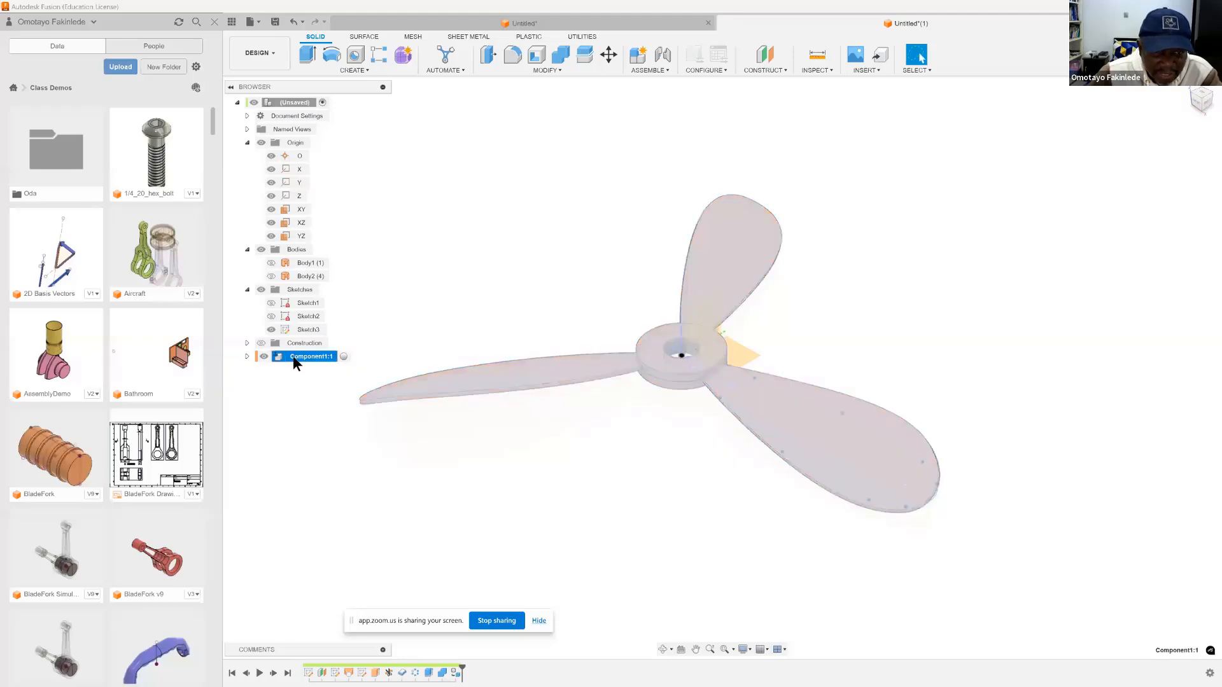
{"action": "double_click", "coordinate": [293, 356]}
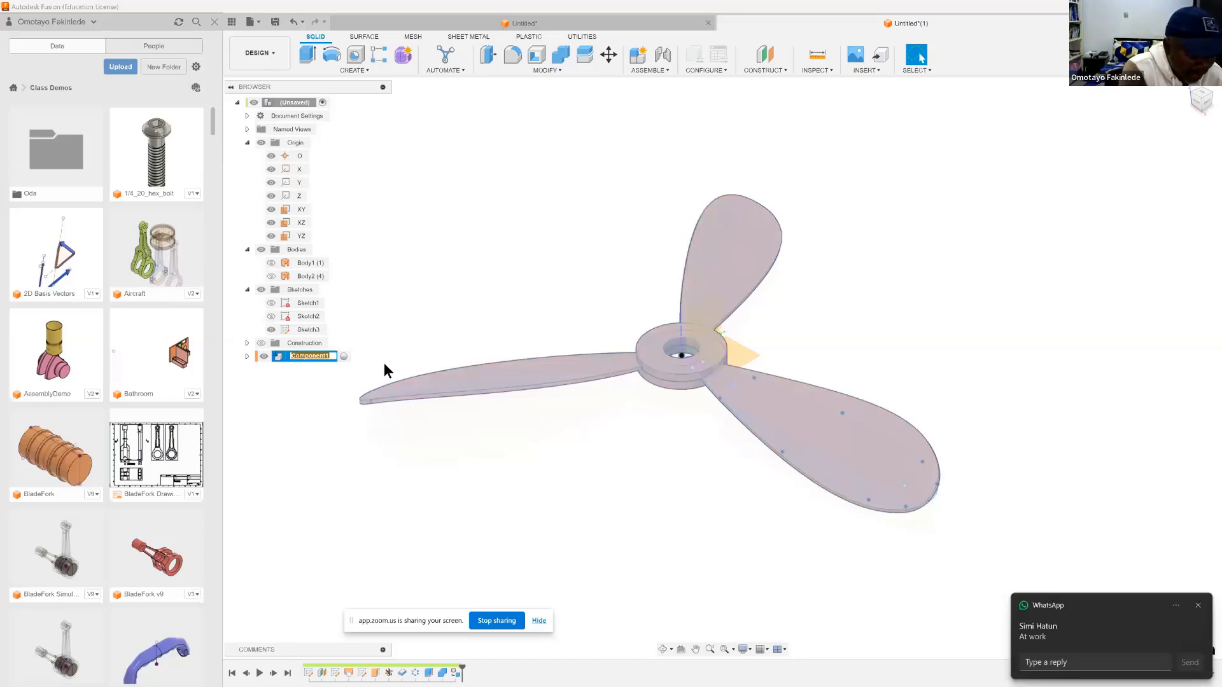
{"action": "type", "text": "Rotor"}
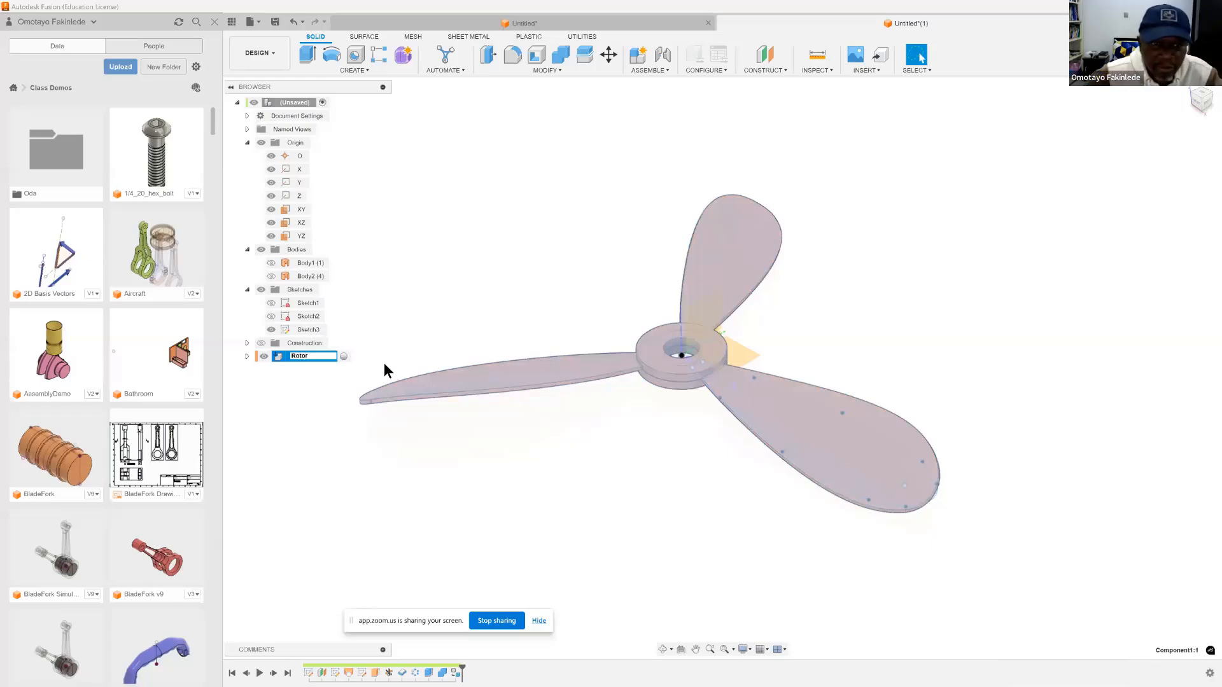
{"action": "key", "text": "Return"}
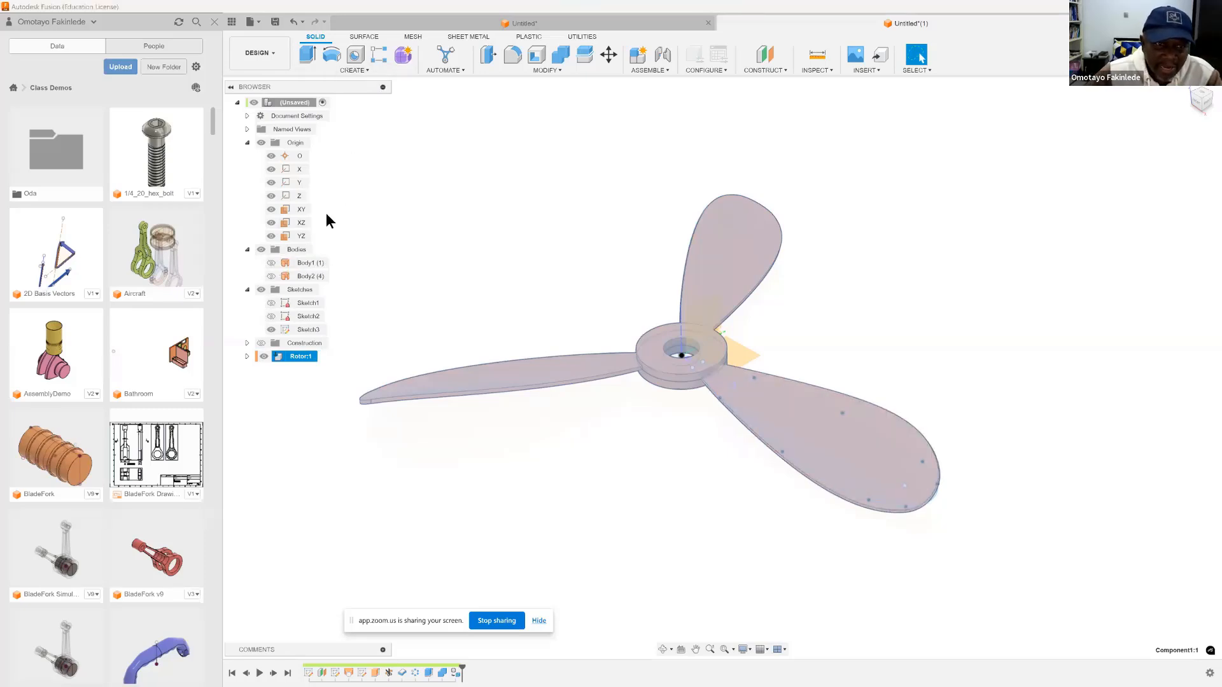
Hide the Rotor component and extrude the inner hub circle symmetrically to a whole length of 7 mm as a new component
{"action": "left_click", "coordinate": [260, 355]}
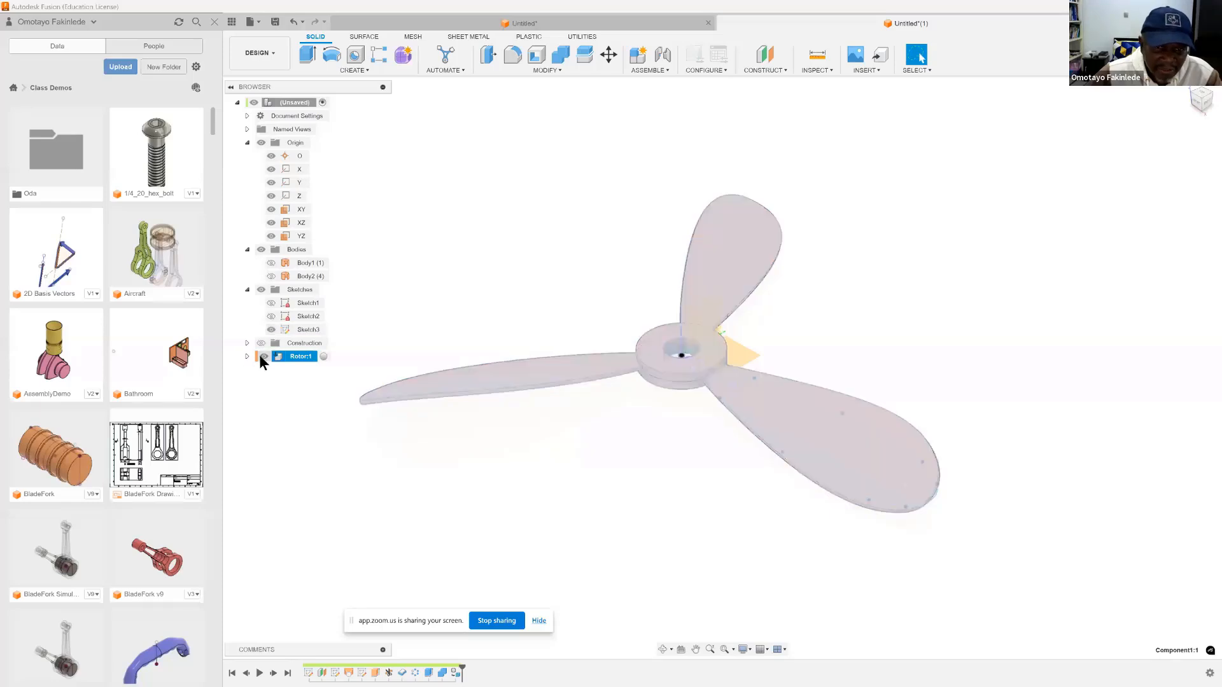
{"action": "left_click", "coordinate": [422, 306]}
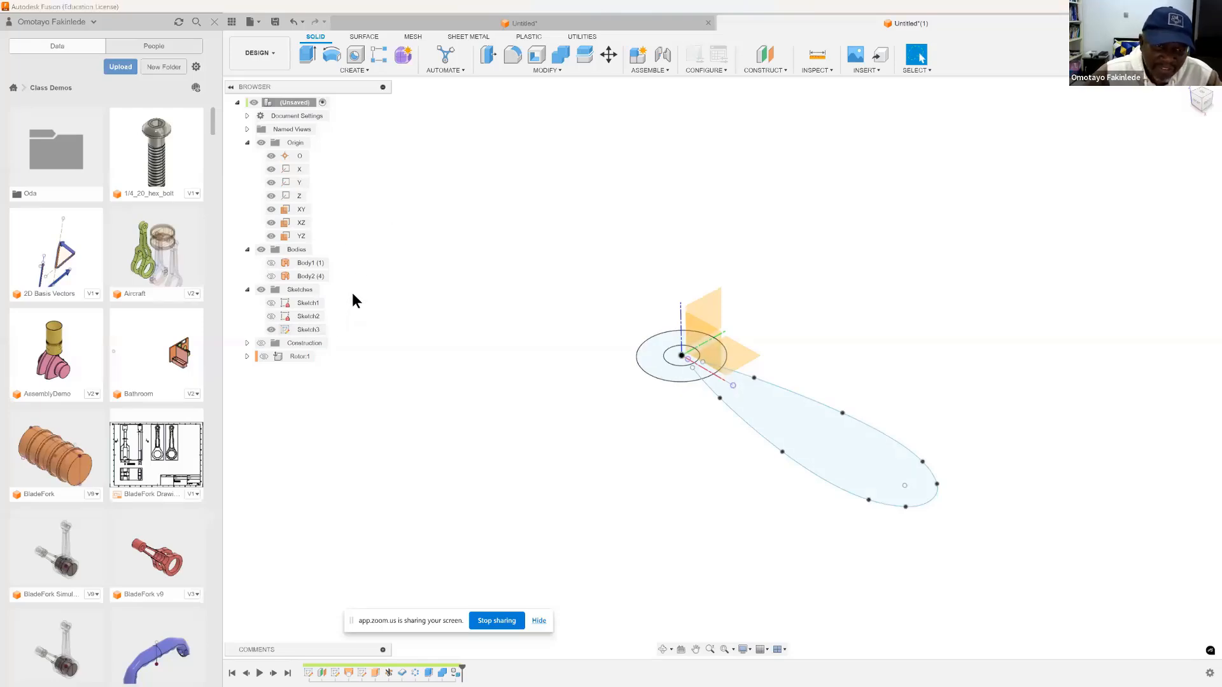
{"action": "left_click", "coordinate": [360, 70]}
{"action": "left_click", "coordinate": [321, 126]}
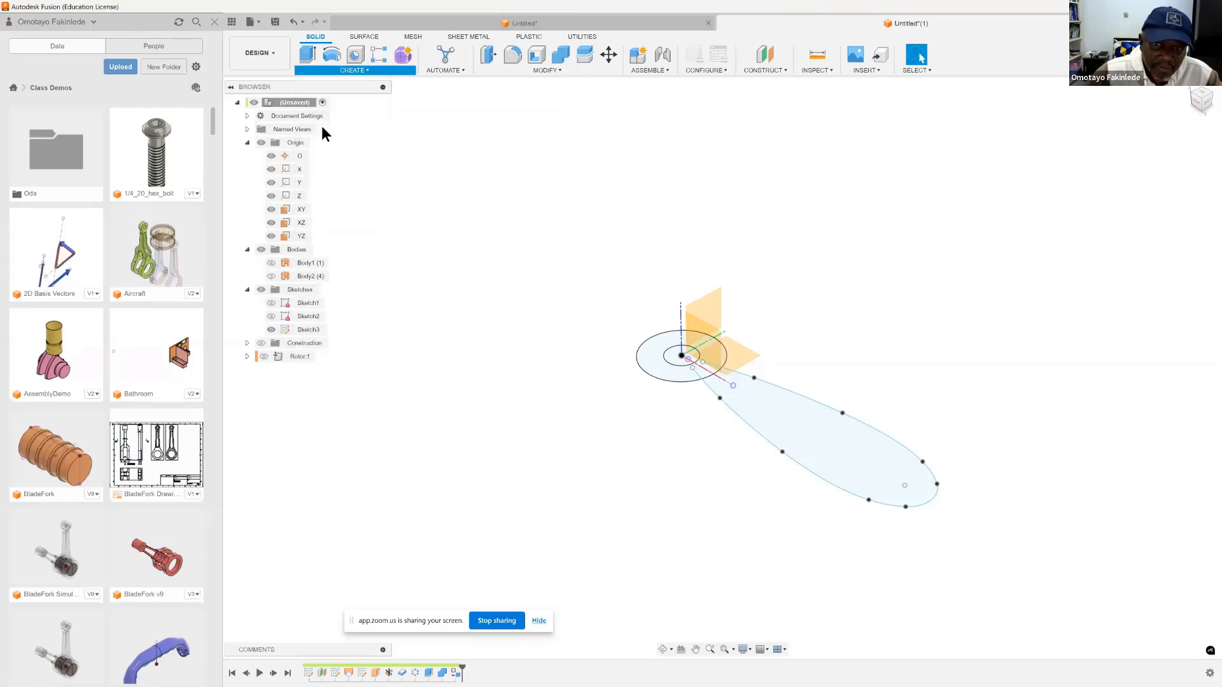
{"action": "left_click", "coordinate": [677, 356]}
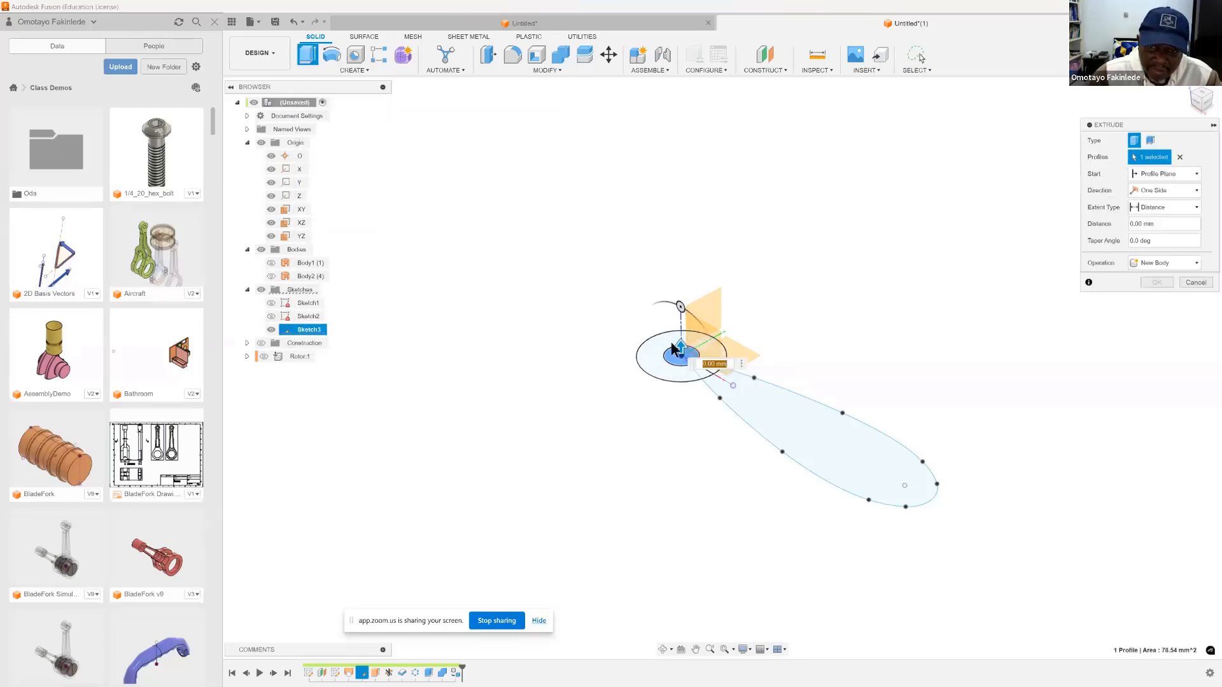
{"action": "left_click", "coordinate": [1194, 191]}
{"action": "left_click", "coordinate": [1163, 224]}
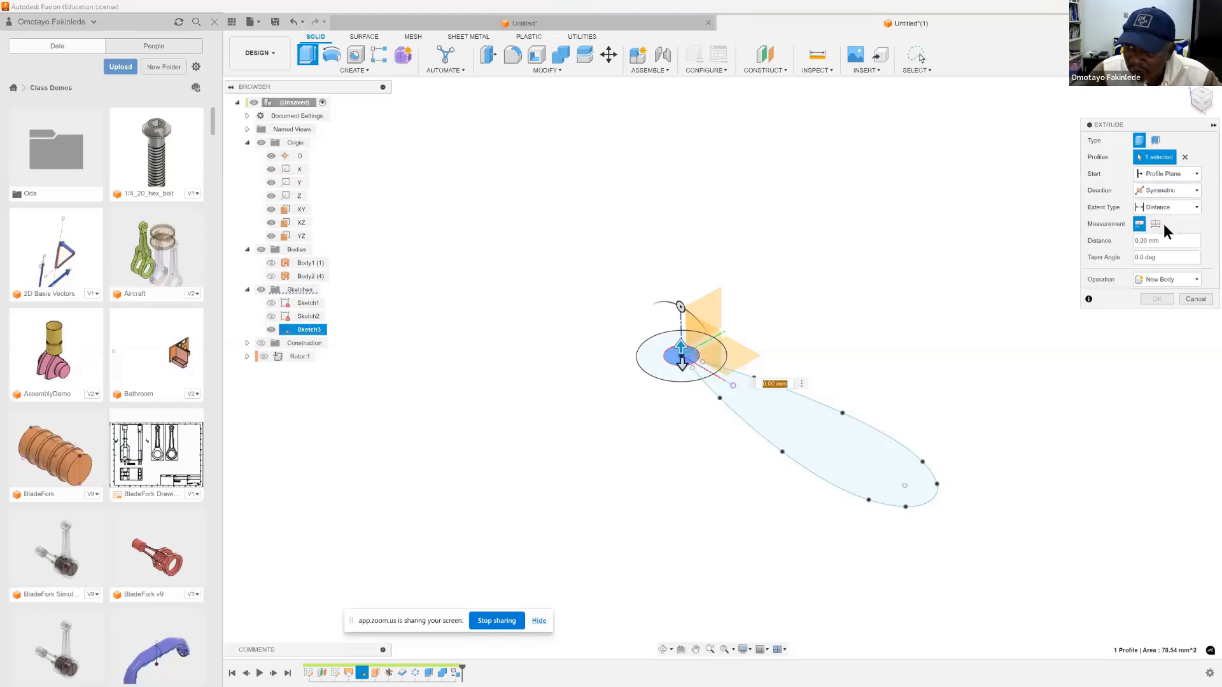
{"action": "left_click", "coordinate": [1155, 224]}
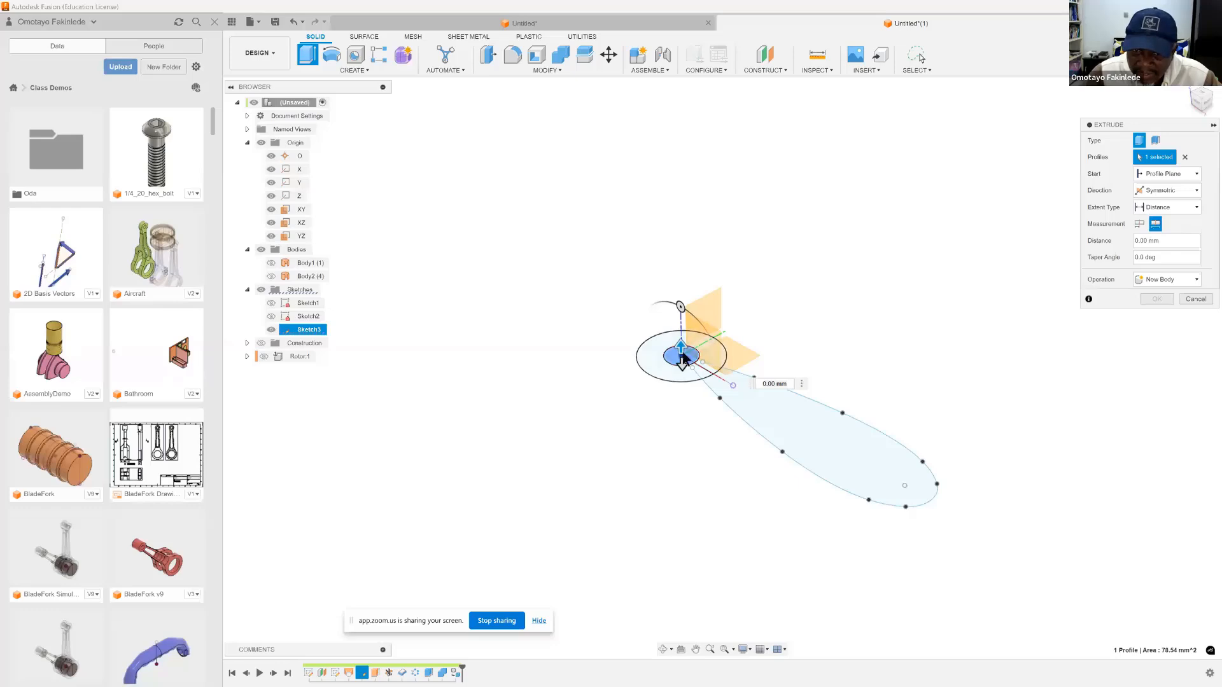
{"action": "left_click_drag", "start_coordinate": [685, 352], "coordinate": [684, 323]}
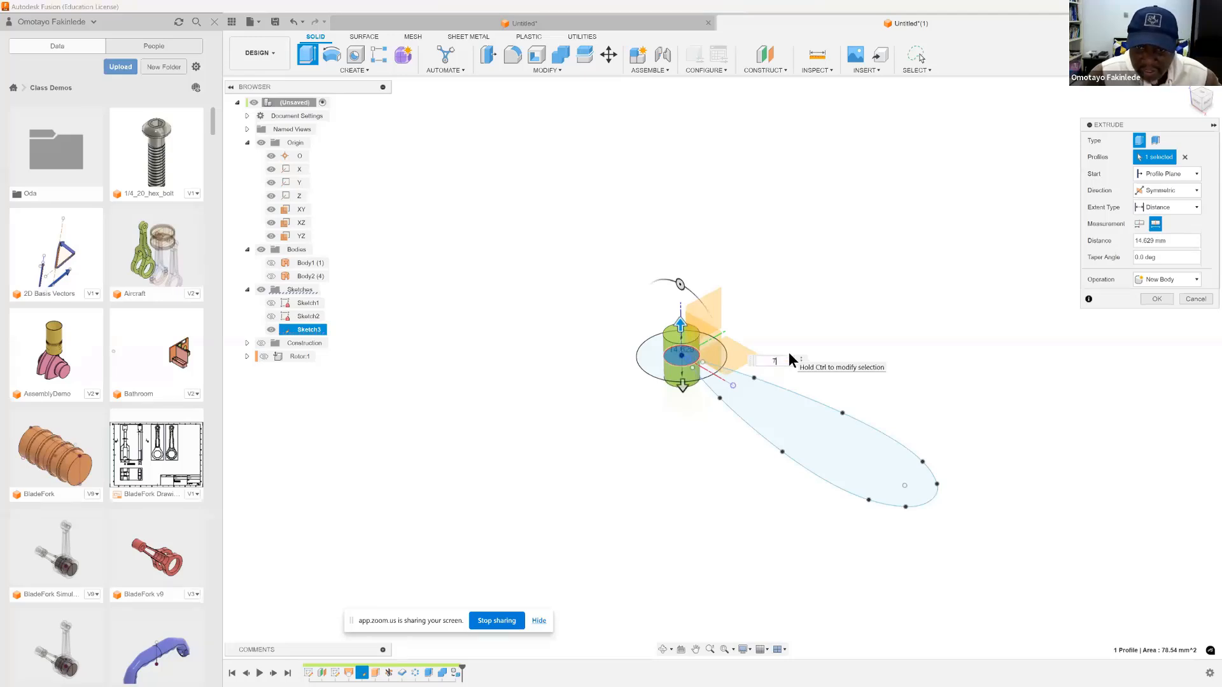
{"action": "type", "text": "7"}
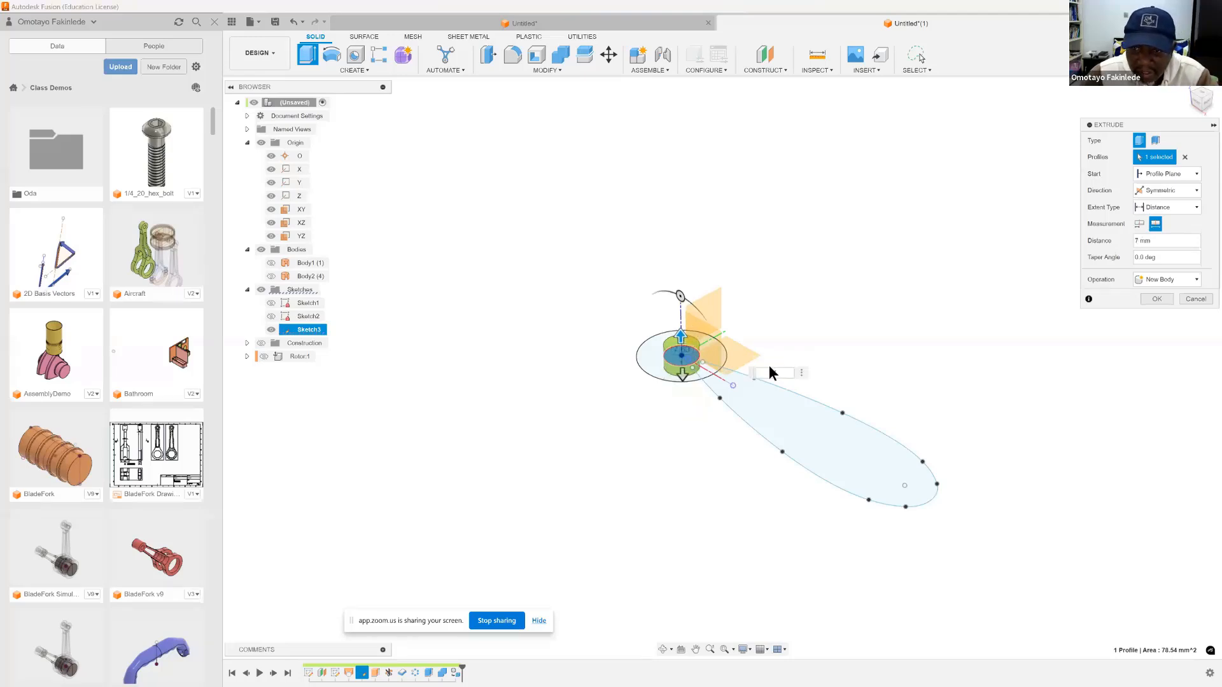
{"action": "left_click", "coordinate": [1193, 280]}
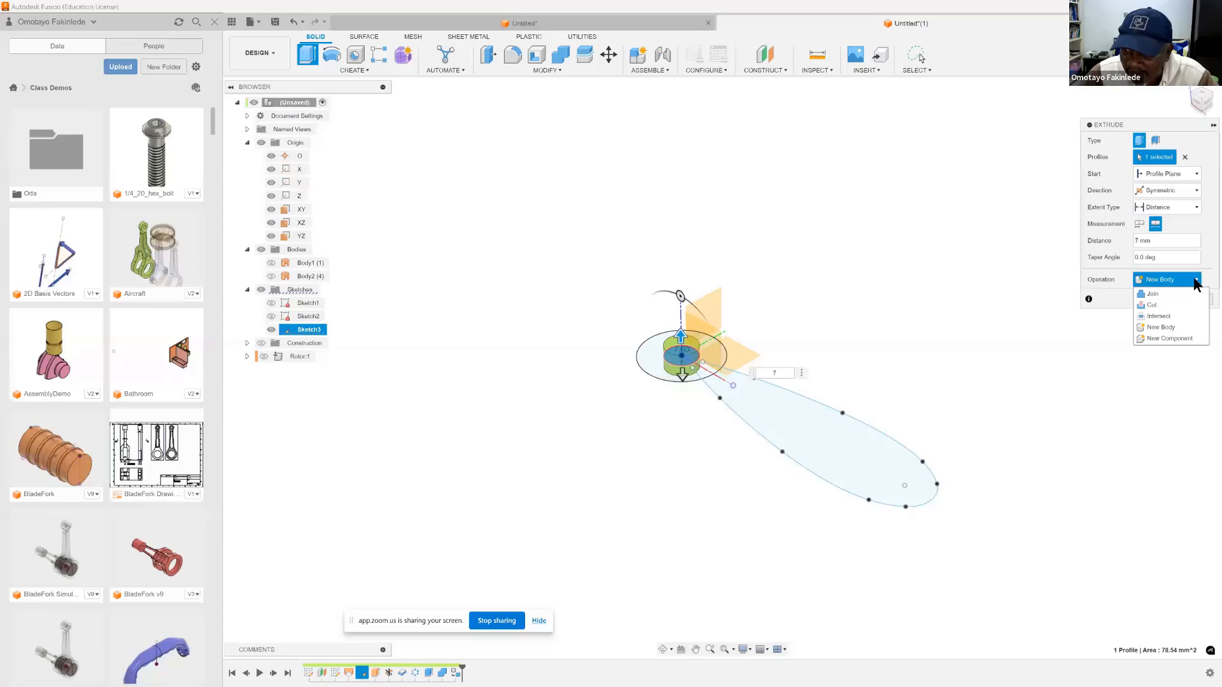
{"action": "left_click", "coordinate": [1166, 337]}
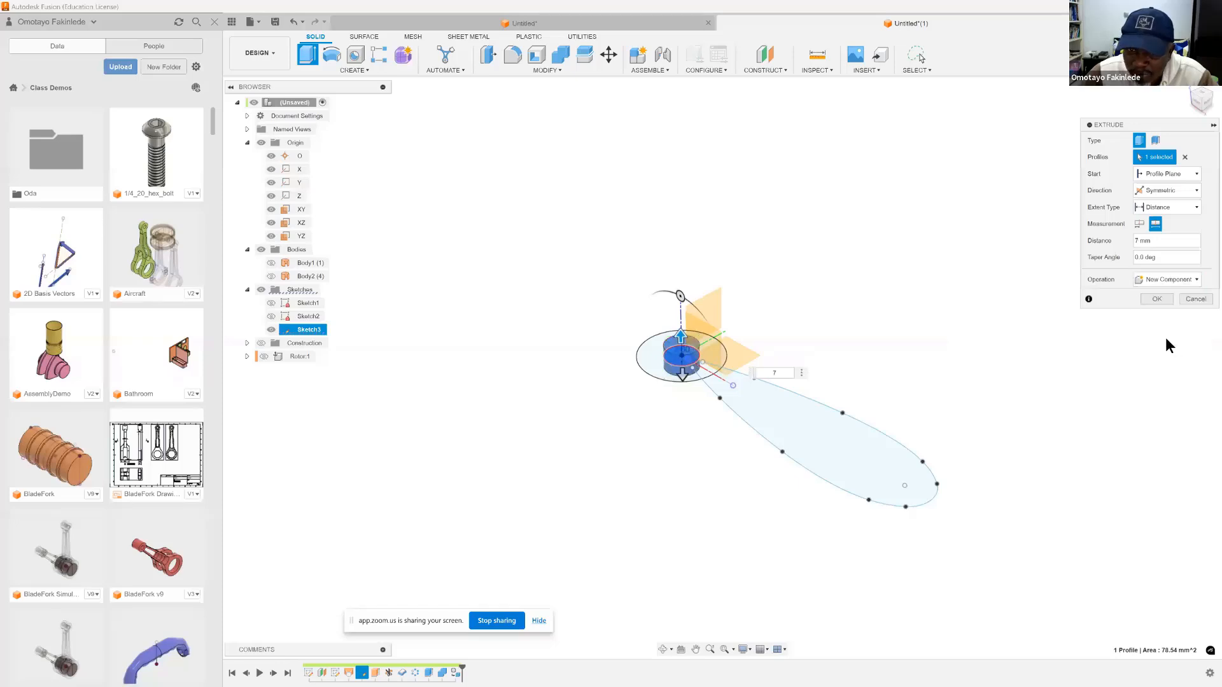
{"action": "left_click", "coordinate": [1156, 299]}
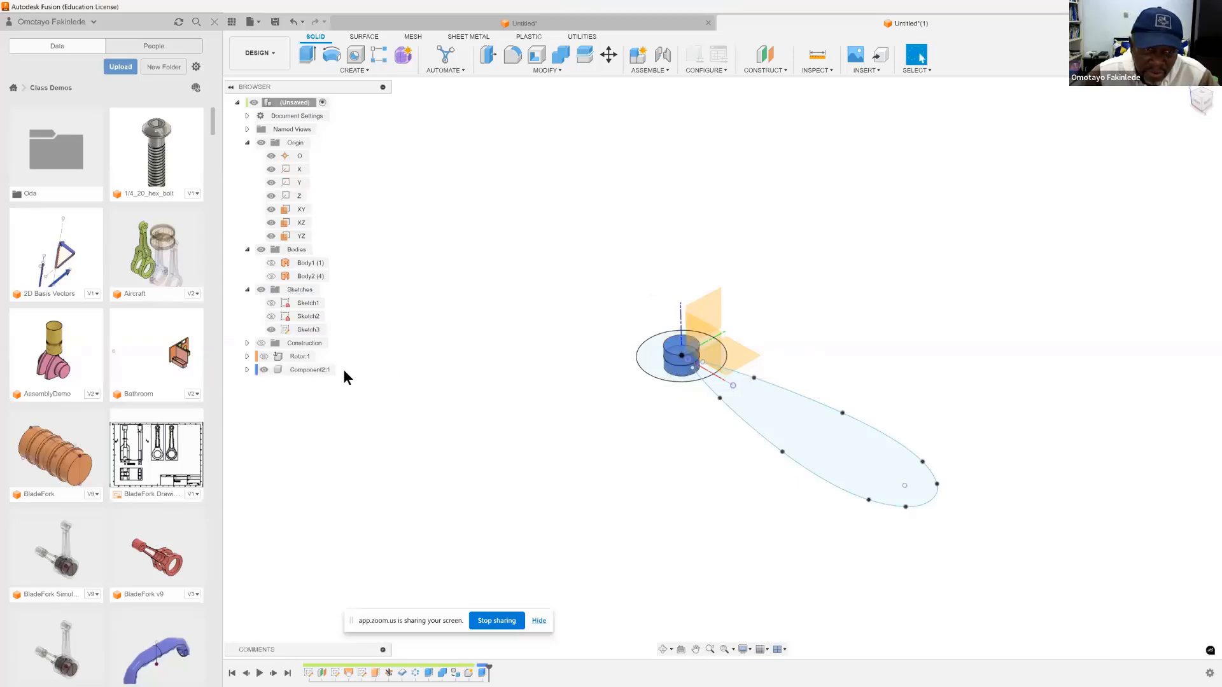
Rename the new cylinder component to Stator and show the Rotor component again
{"action": "left_click", "coordinate": [304, 369]}
{"action": "right_click", "coordinate": [304, 369]}
{"action": "left_click", "coordinate": [303, 368]}
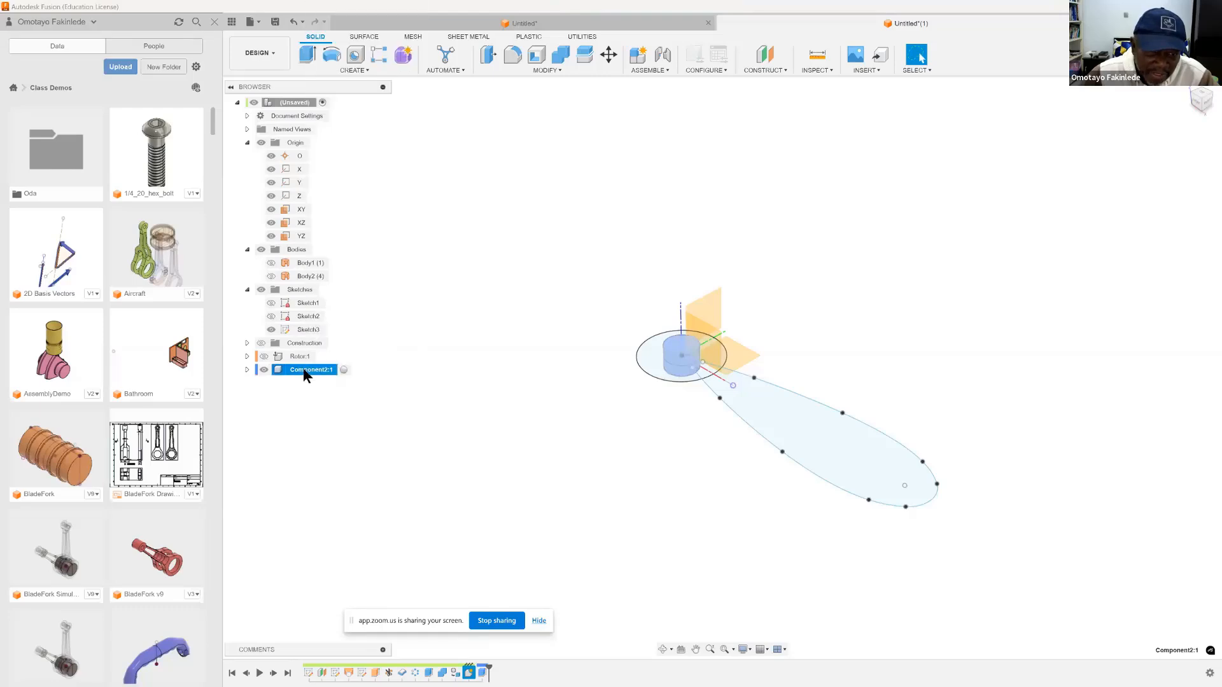
{"action": "left_click", "coordinate": [304, 369]}
{"action": "type", "text": "St"}
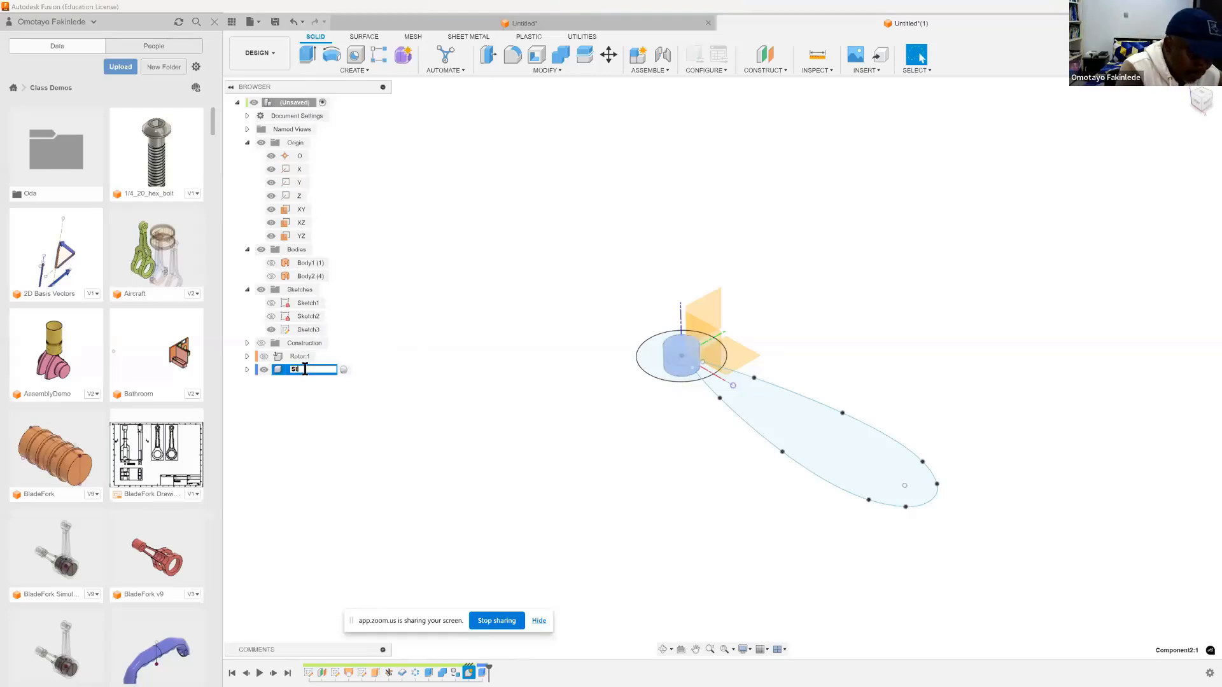
{"action": "type", "text": "ator"}
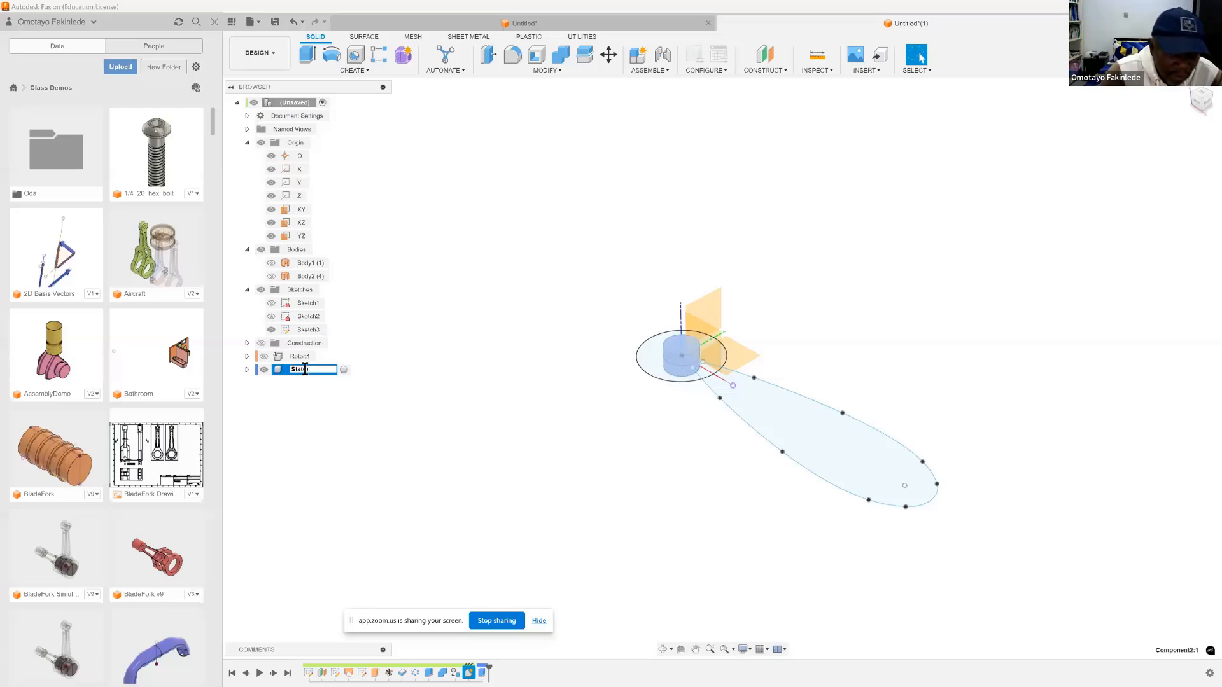
{"action": "key", "text": "Return"}
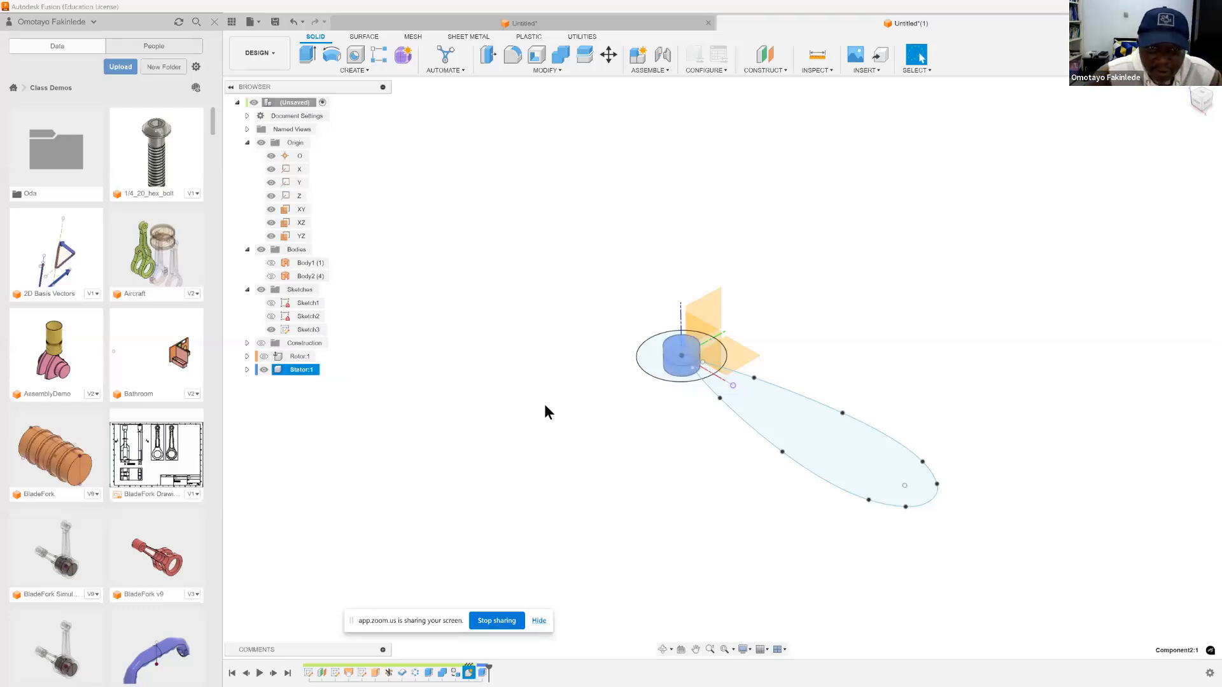
{"action": "left_click", "coordinate": [262, 356]}
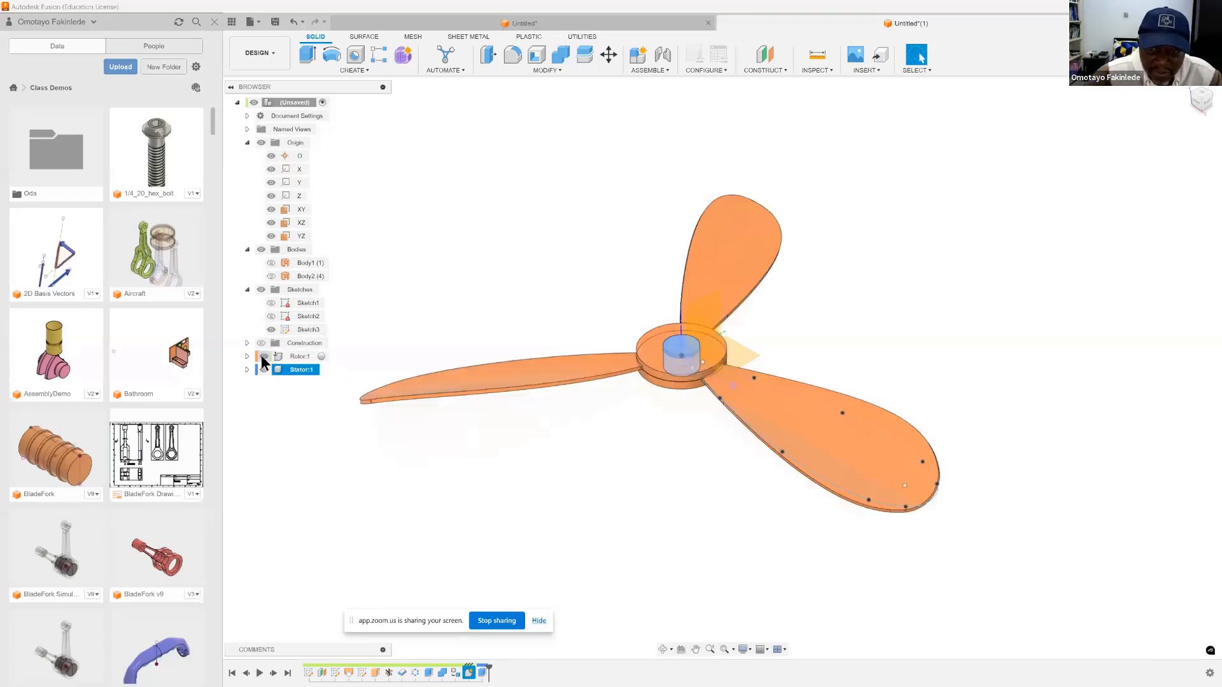
{"action": "left_click", "coordinate": [441, 304]}
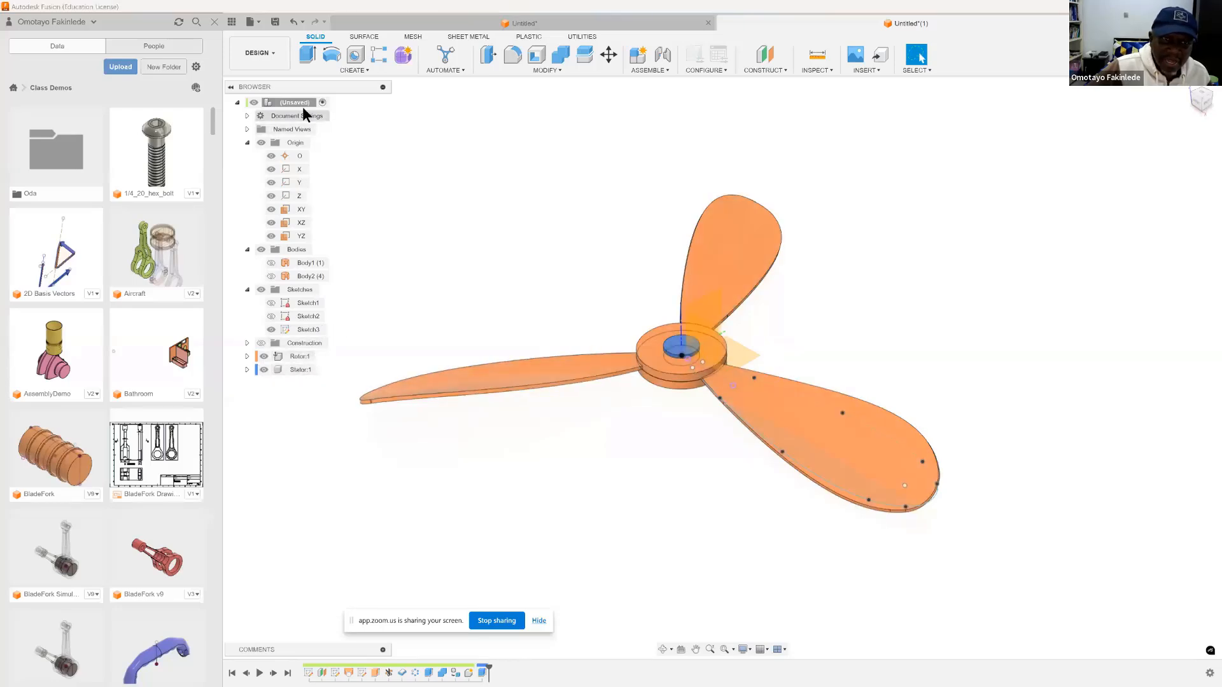
Create a revolute as-built joint between the Rotor and Stator components, snapped to the Stator's top centre and rotating about the Z axis
{"action": "left_click", "coordinate": [635, 68]}
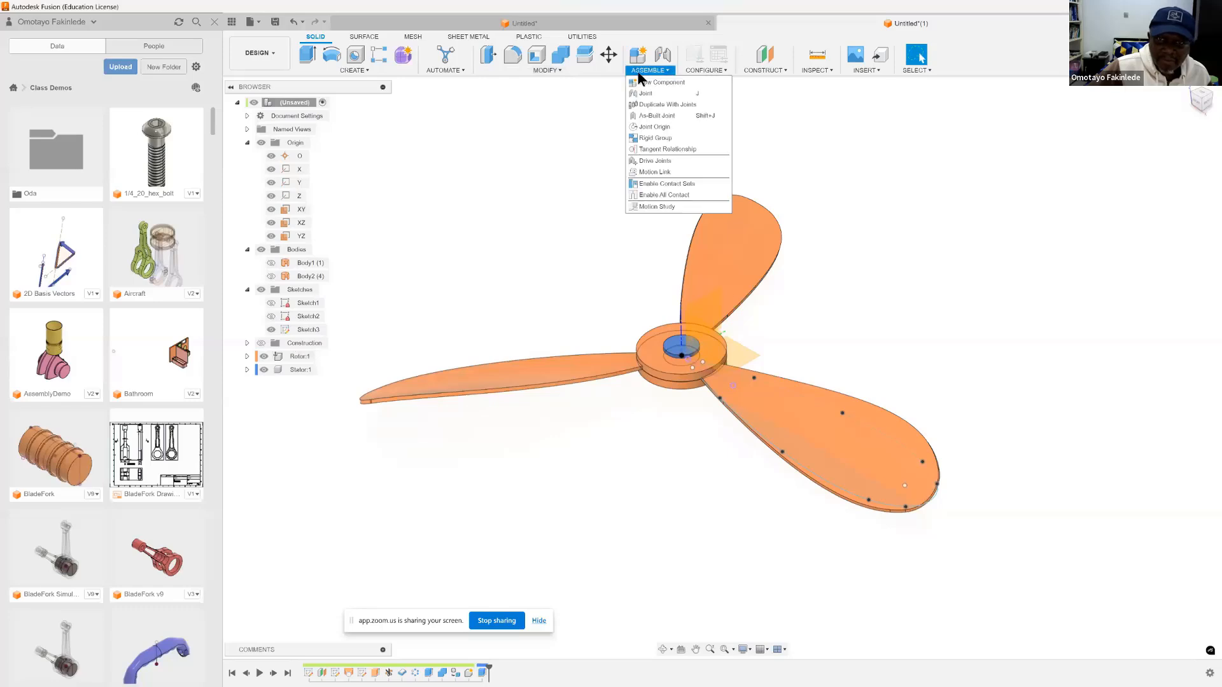
{"action": "left_click", "coordinate": [656, 116]}
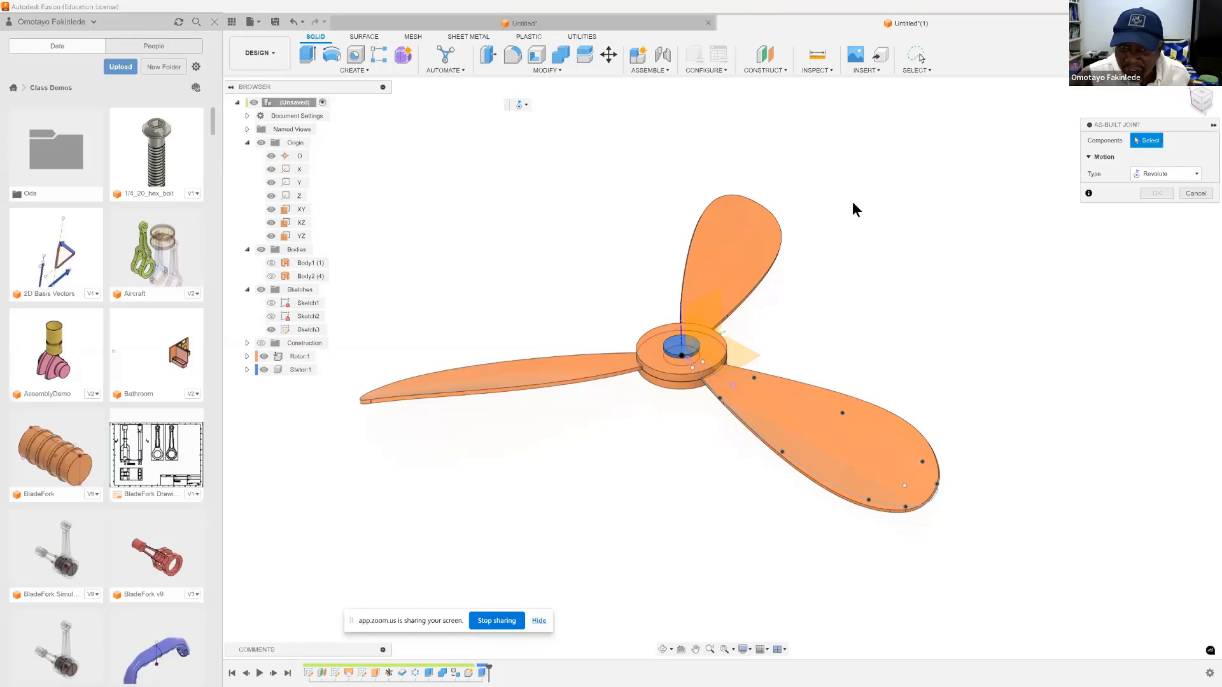
{"action": "left_click", "coordinate": [299, 356]}
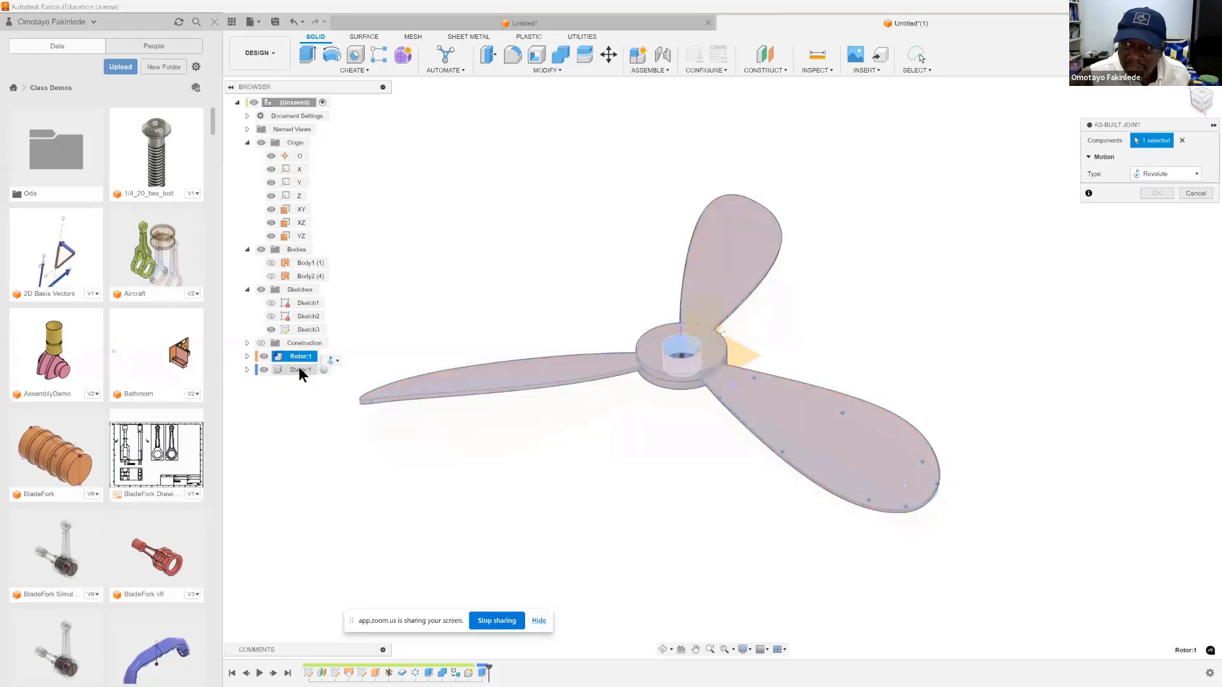
{"action": "left_click", "coordinate": [299, 370]}
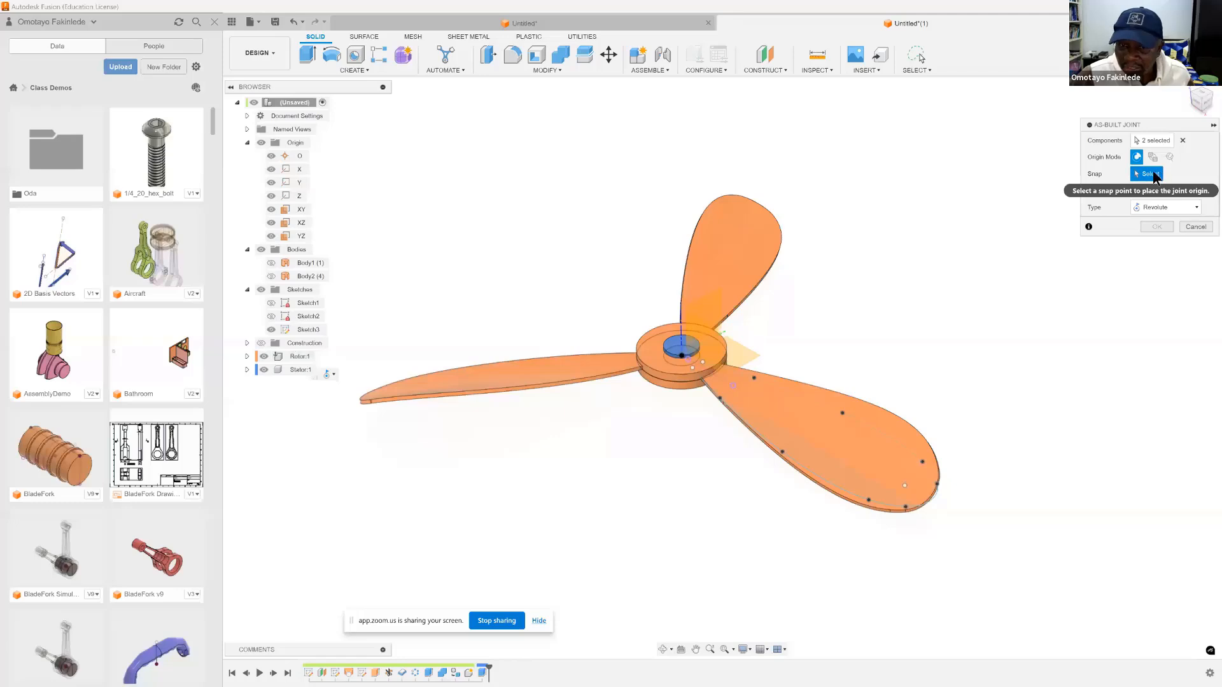
{"action": "left_click", "coordinate": [678, 348]}
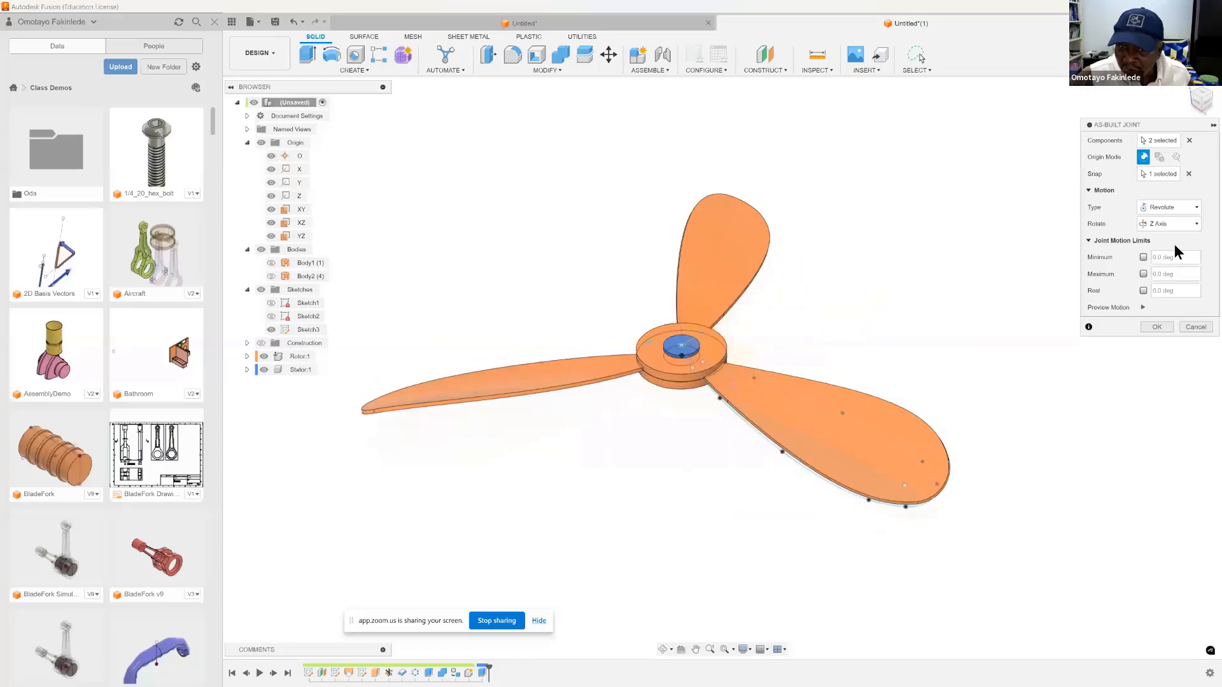
{"action": "left_click", "coordinate": [1156, 326]}
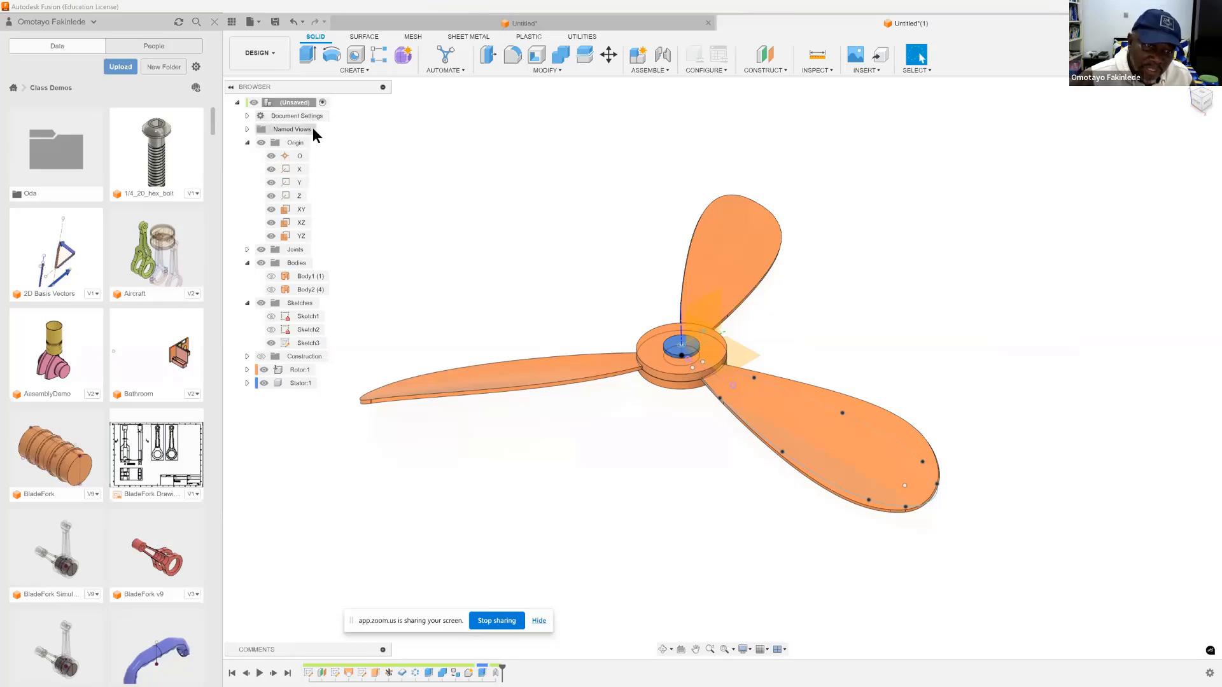
Preview the new revolute joint's motion by animating its joint relationships and the joint itself
{"action": "left_click", "coordinate": [248, 250]}
{"action": "right_click", "coordinate": [309, 264]}
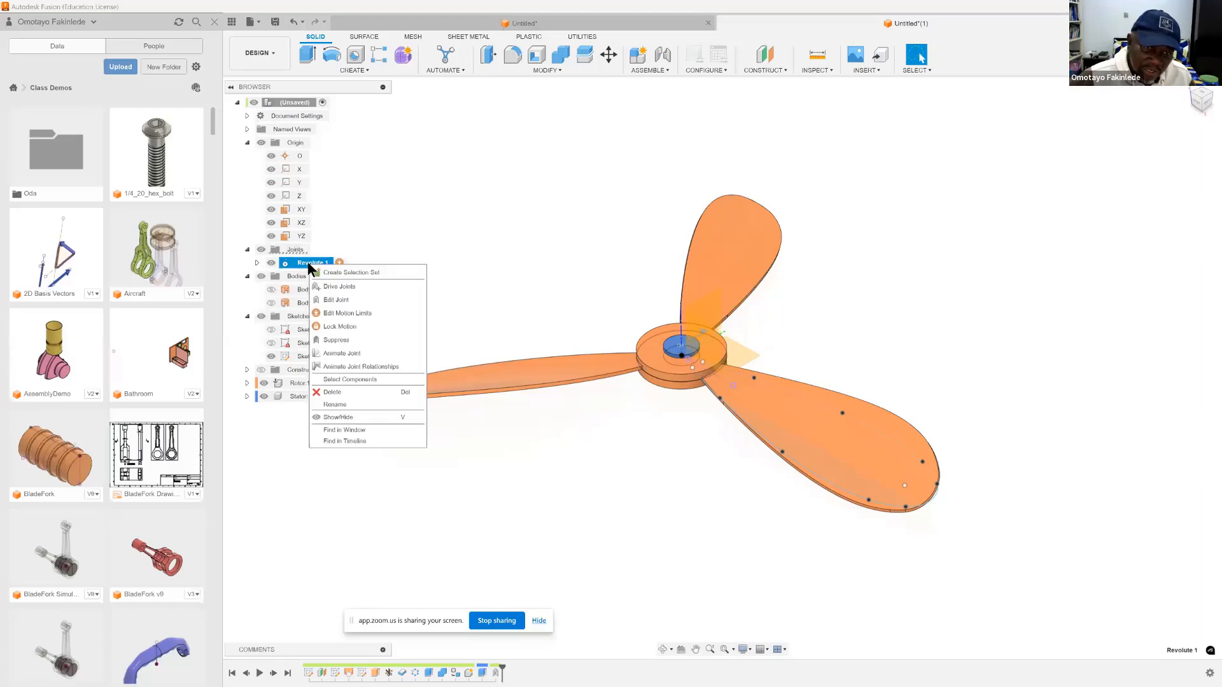
{"action": "left_click", "coordinate": [376, 365]}
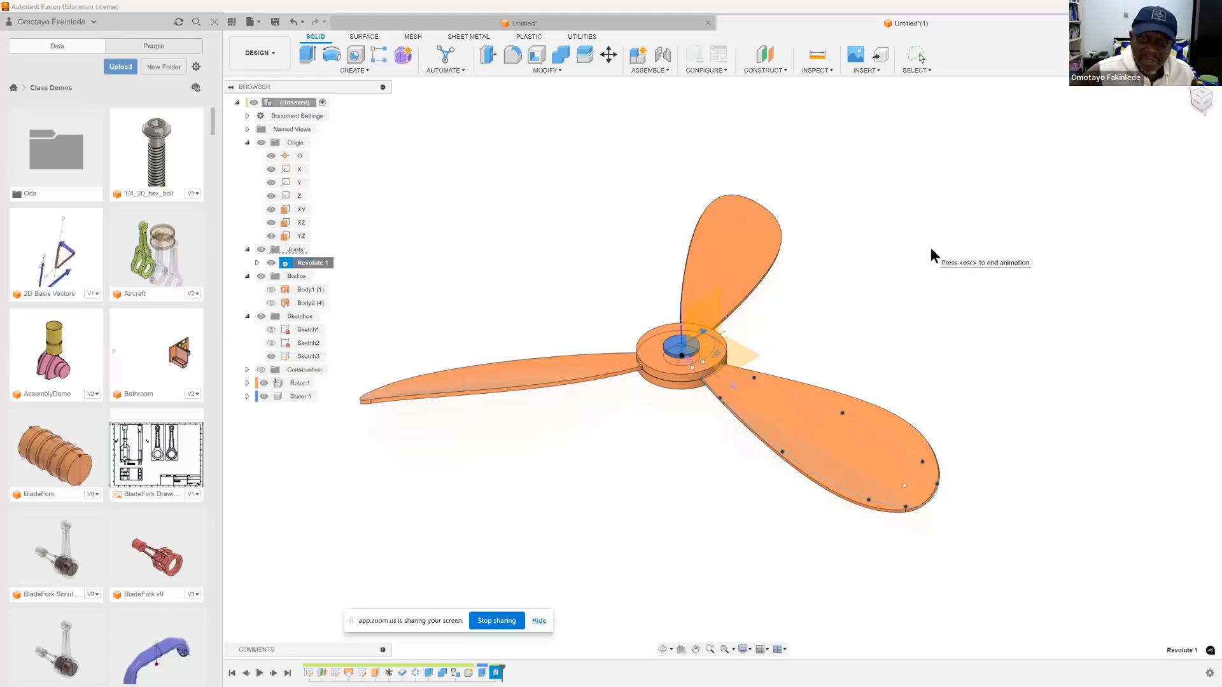
{"action": "key", "text": "Escape"}
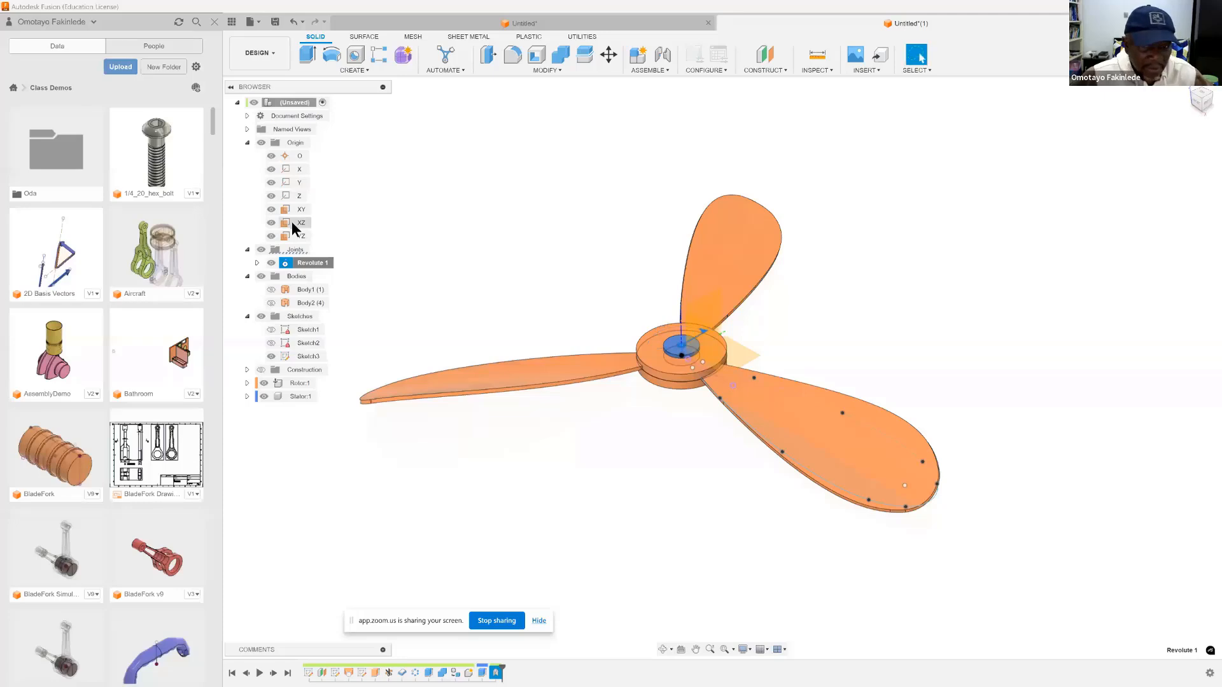
{"action": "right_click", "coordinate": [297, 266]}
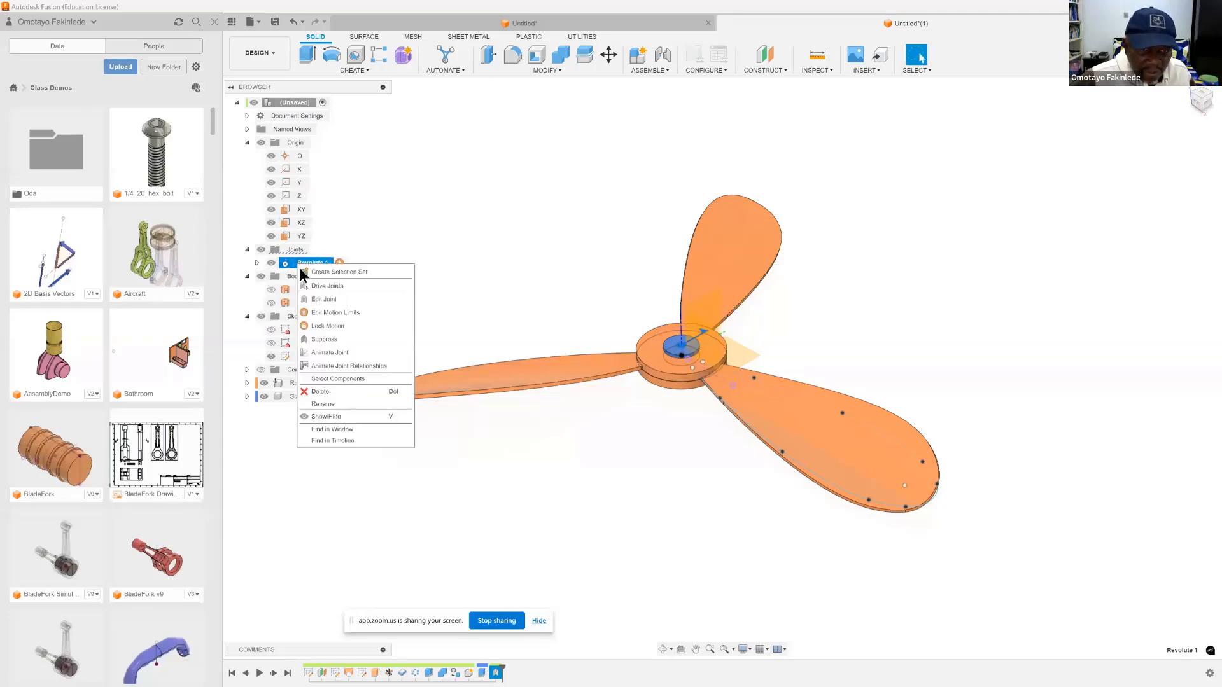
{"action": "left_click", "coordinate": [346, 352]}
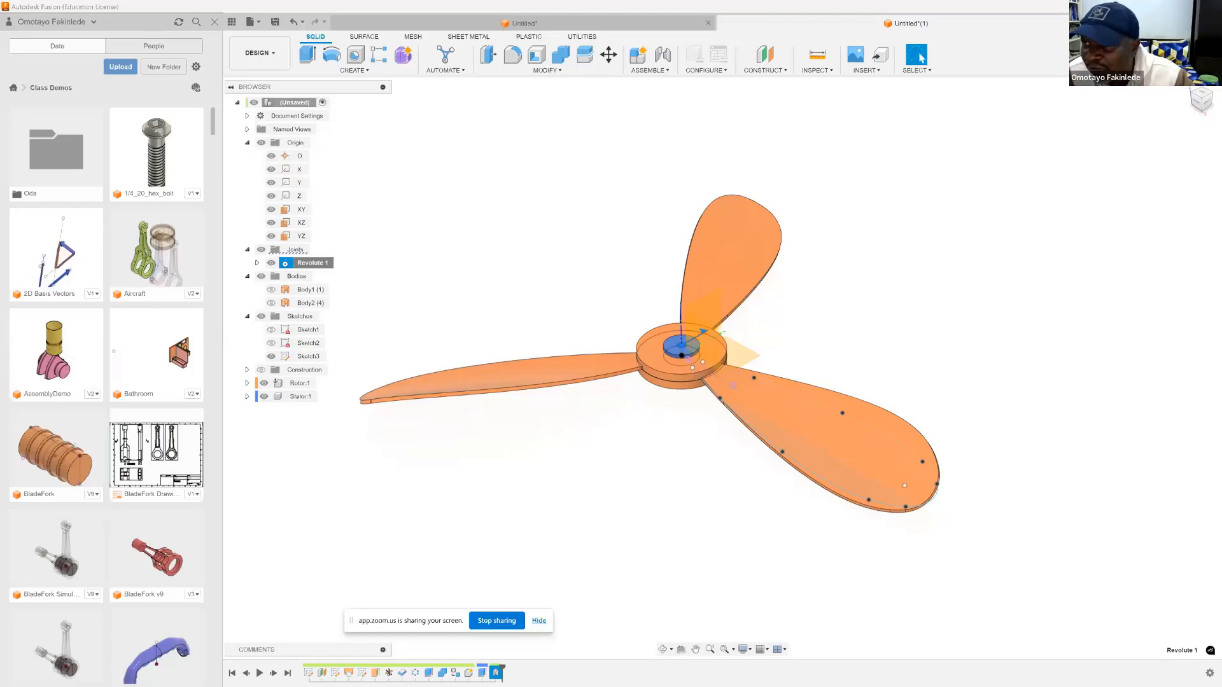
Switch to the Zoom meeting window in the browser and read the recent replies in the meeting chat
{"action": "key", "text": "super+d"}
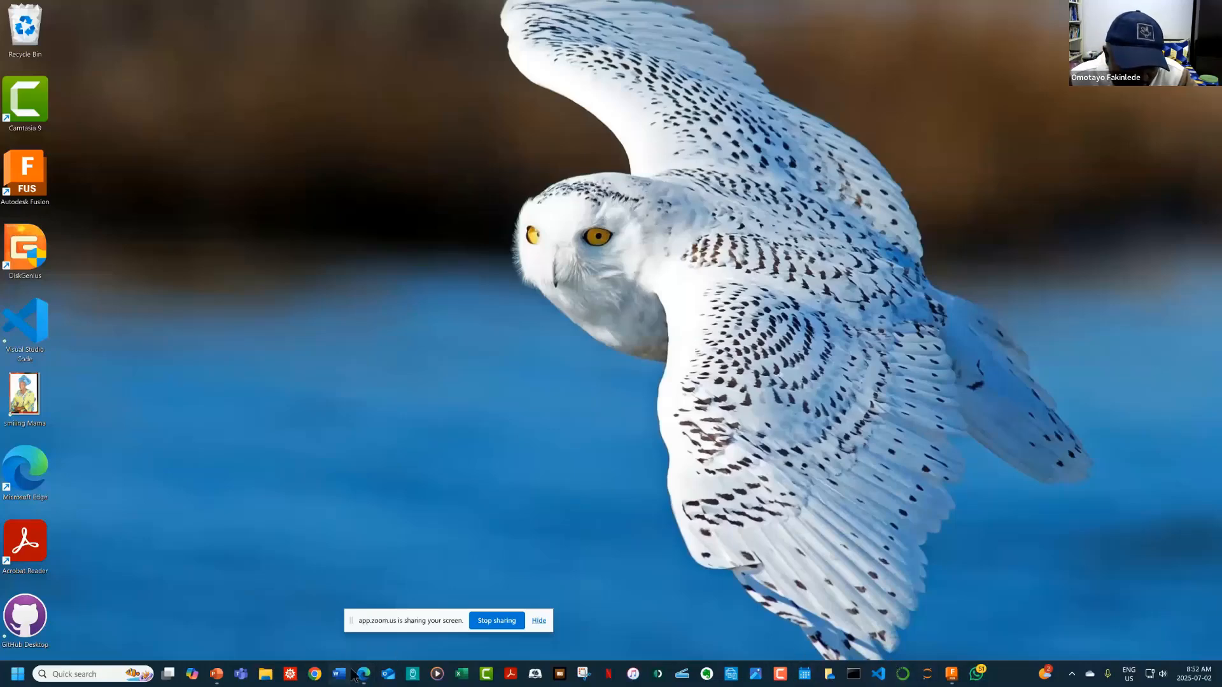
{"action": "mouse_move", "coordinate": [364, 675]}
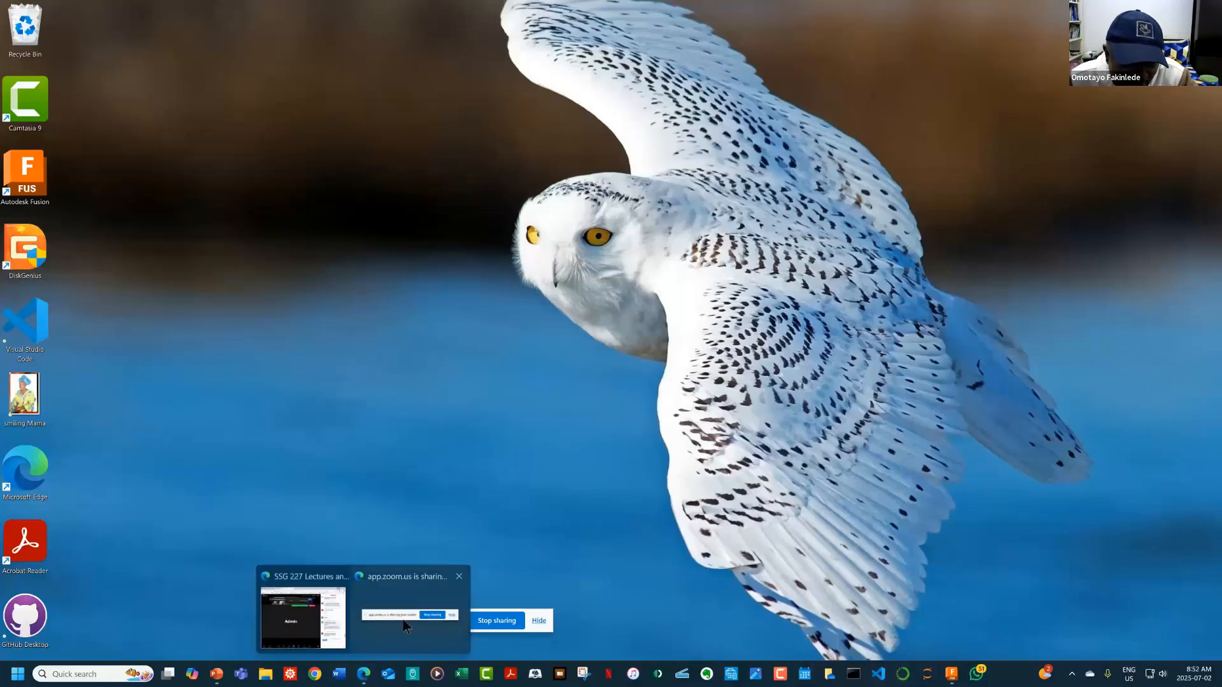
{"action": "left_click", "coordinate": [333, 605]}
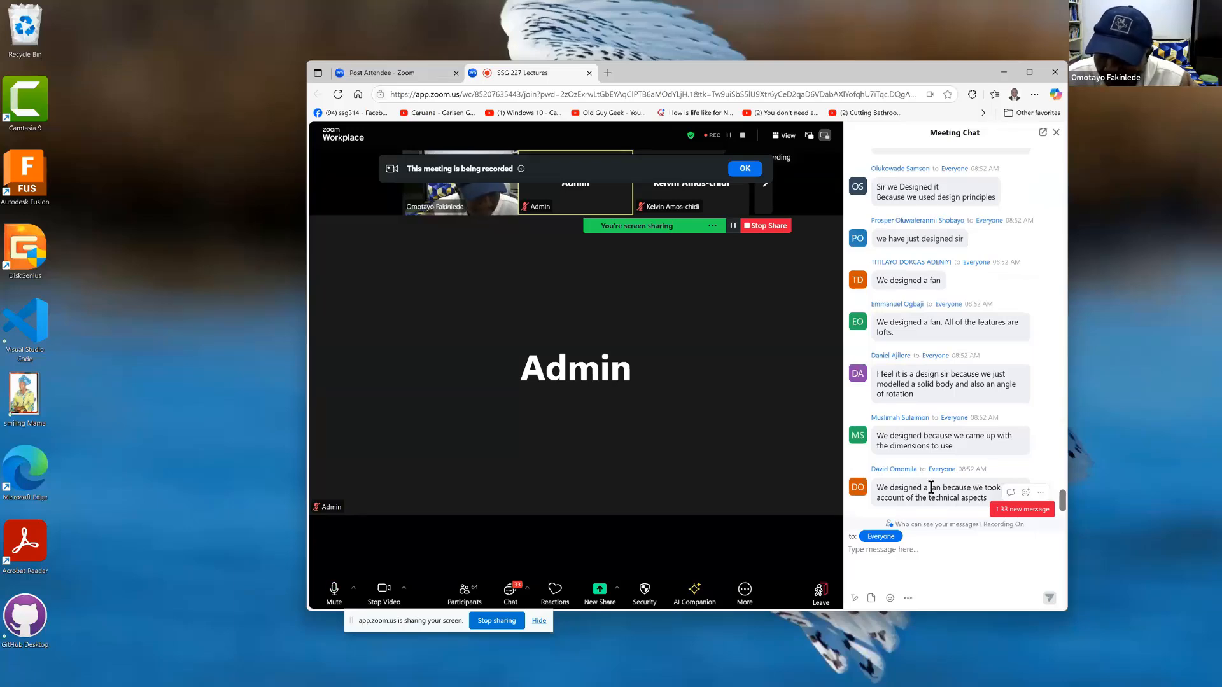
{"action": "scroll", "coordinate": [931, 488], "scroll_direction": "up", "scroll_amount": 3}
{"action": "scroll", "coordinate": [931, 488], "scroll_direction": "down", "scroll_amount": 3}
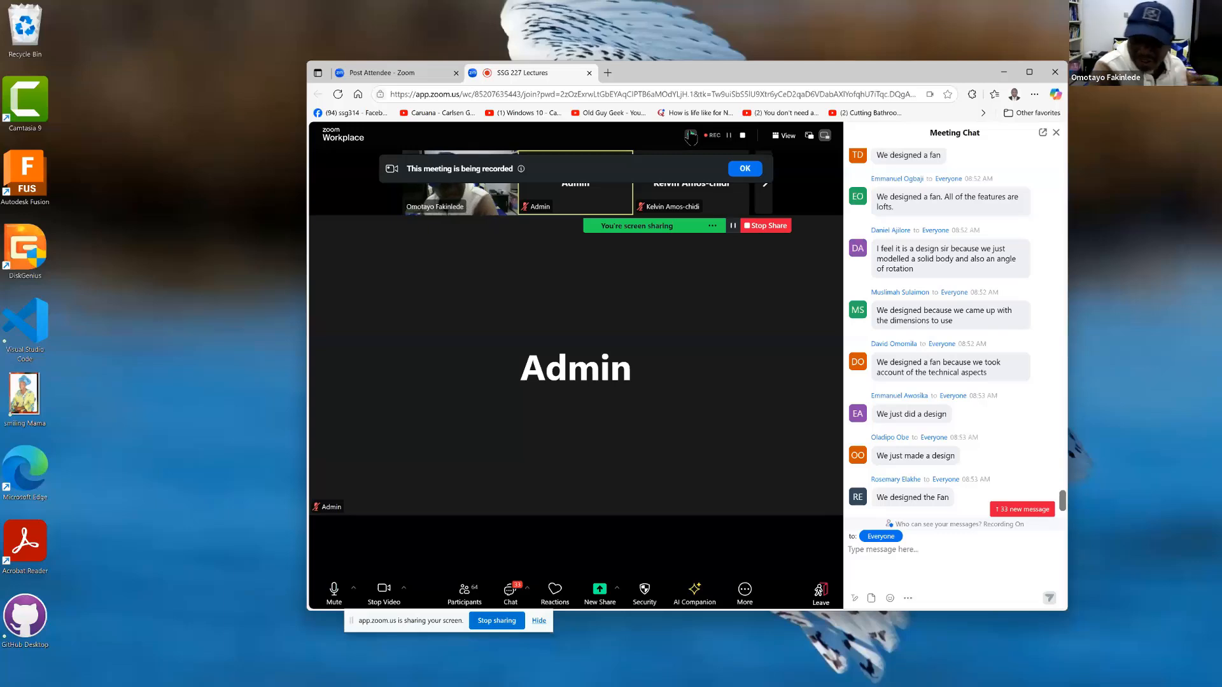
Send everyone the meeting chat message "We did not design a fan. We only drew a fan because we saw one previously."
{"action": "left_click", "coordinate": [906, 547]}
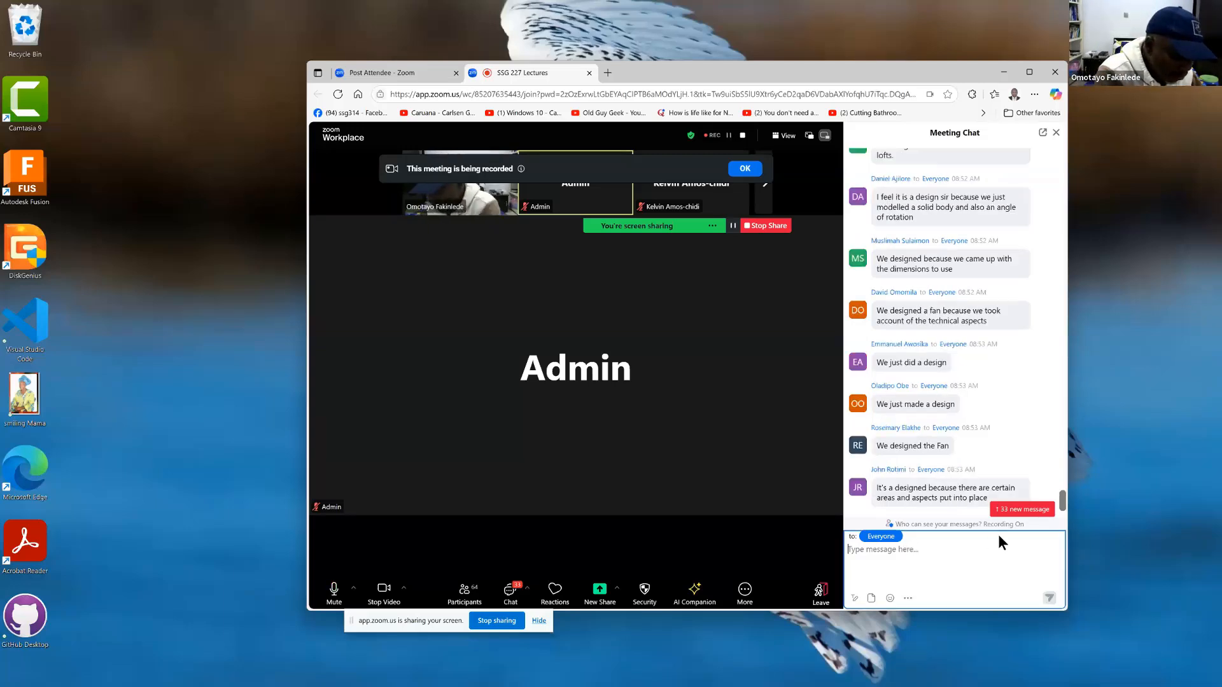
{"action": "type", "text": "We did n"}
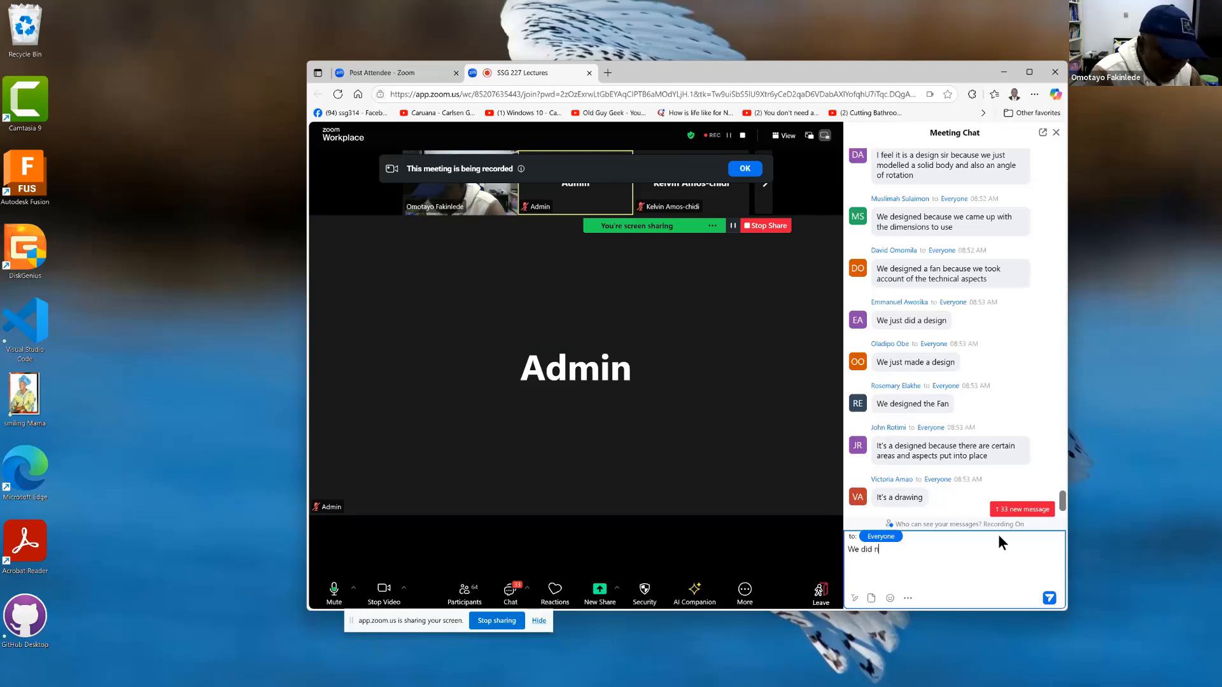
{"action": "type", "text": "ot desig"}
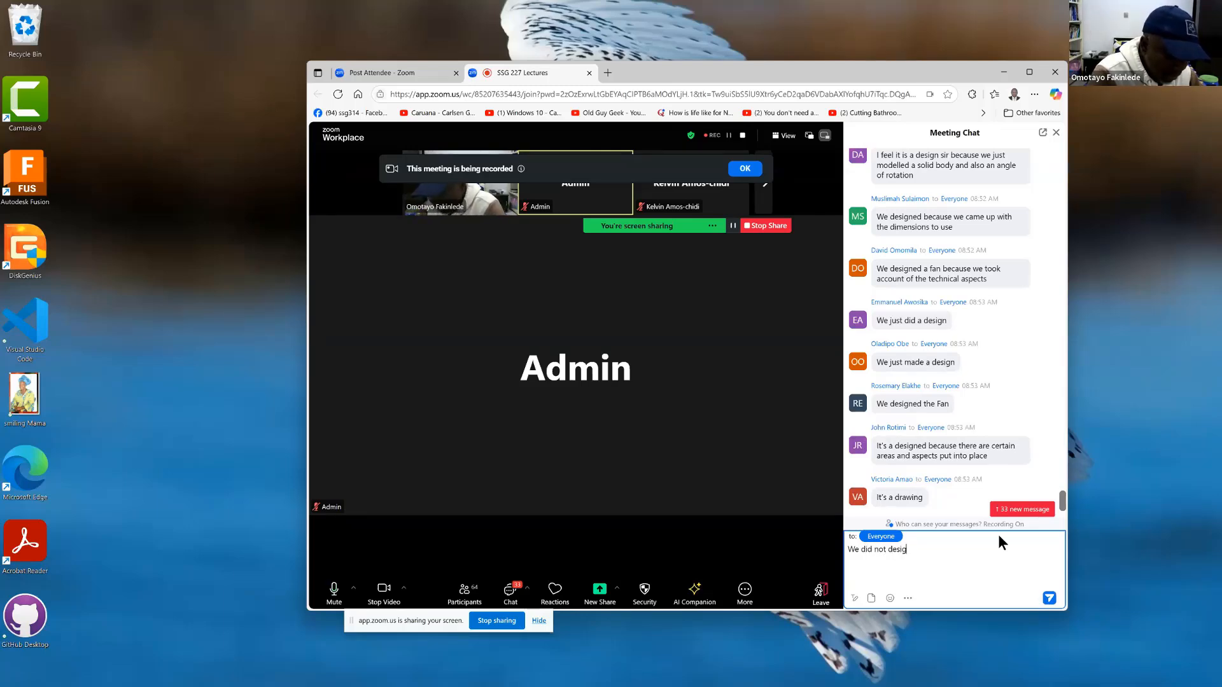
{"action": "type", "text": "n a fan"}
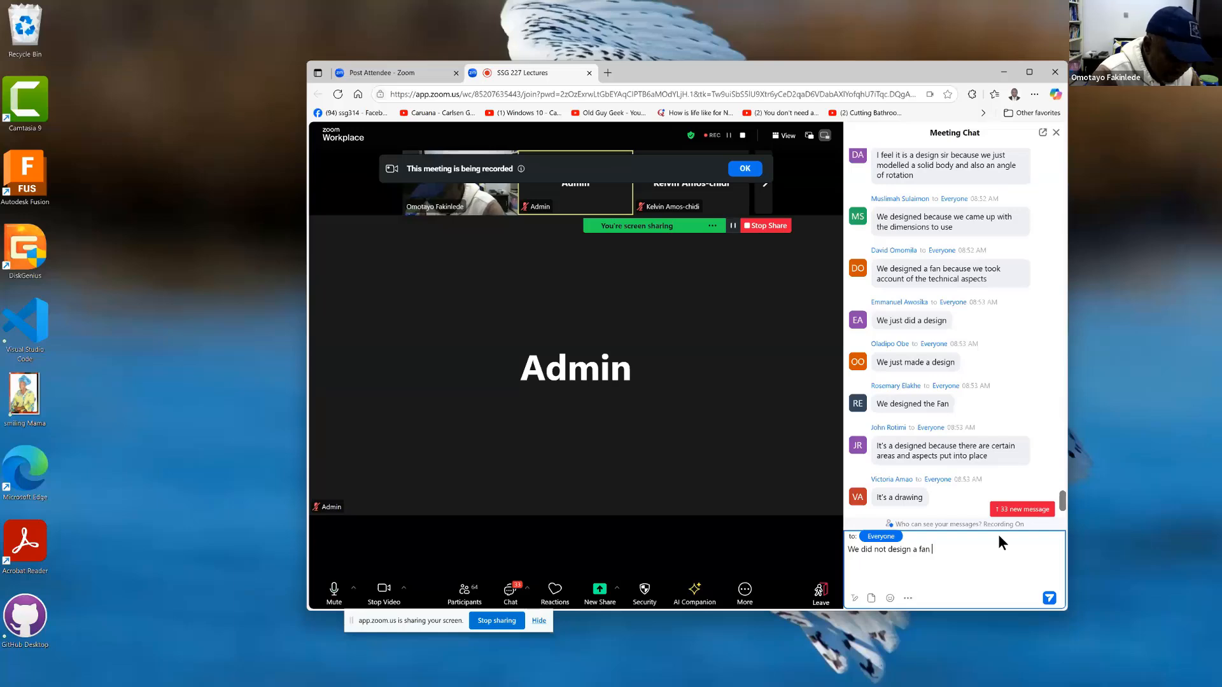
{"action": "key", "text": "BackSpace"}
{"action": "type", "text": ". We only drew a fan becaus"}
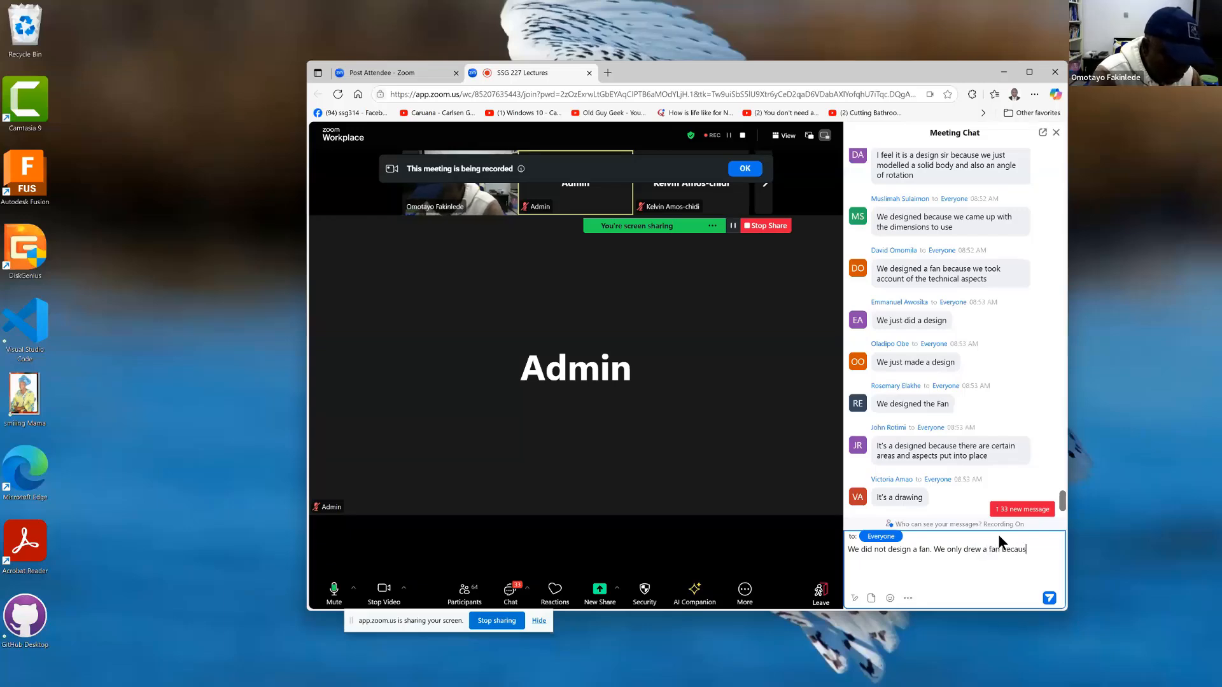
{"action": "type", "text": "we"}
{"action": "type", "text": "sa"}
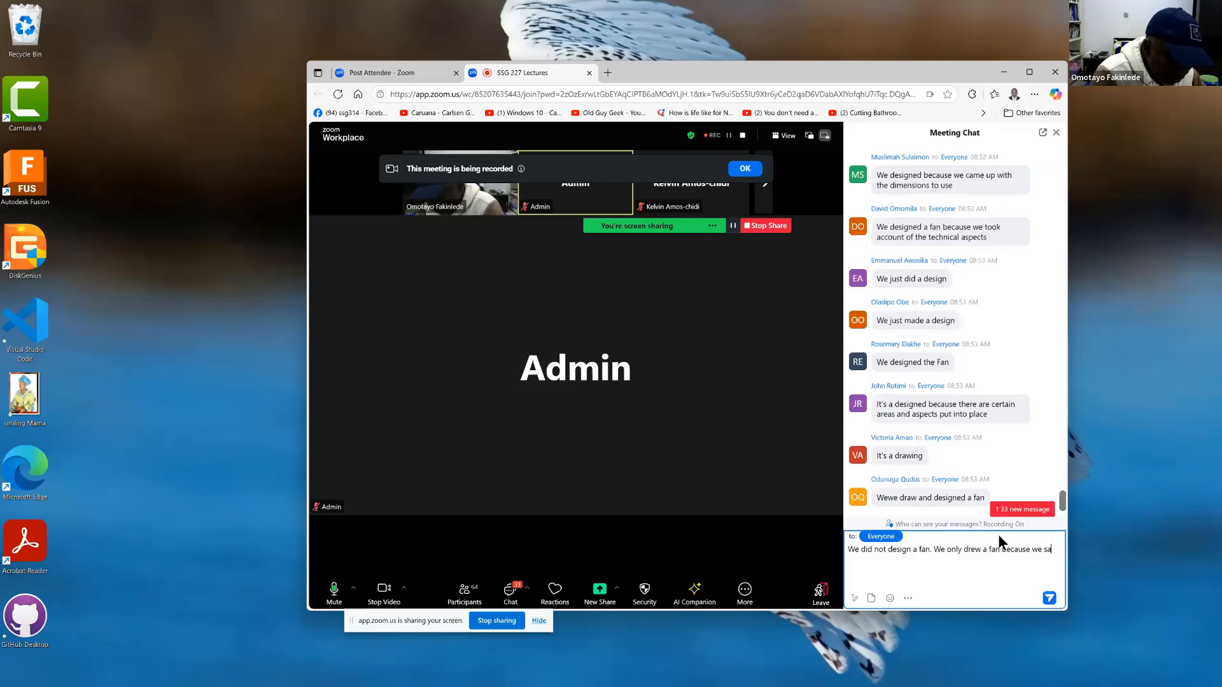
{"action": "type", "text": "w one previous"}
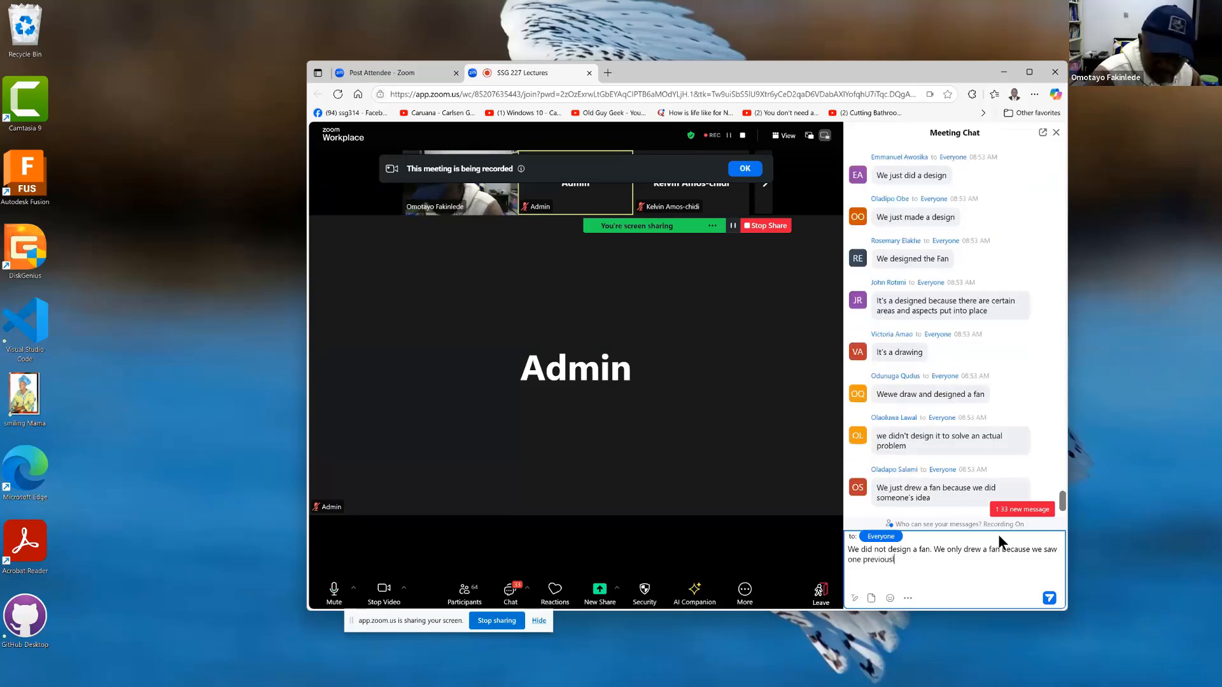
{"action": "type", "text": "ly."}
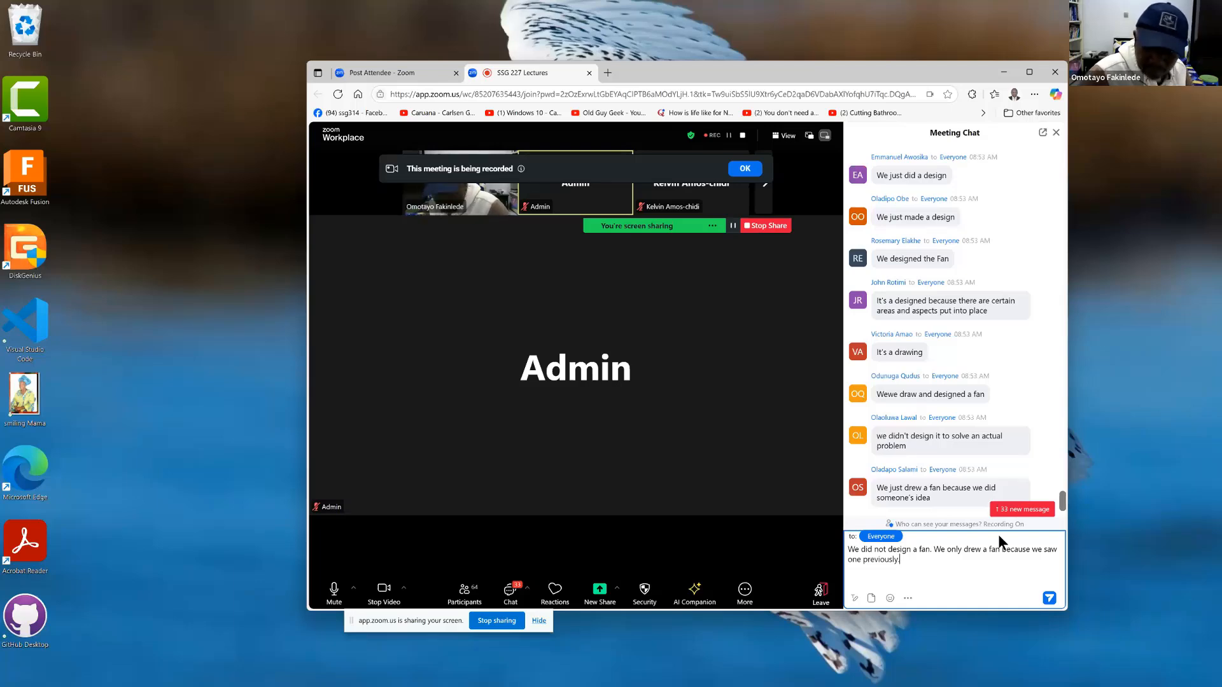
{"action": "key", "text": "Return"}
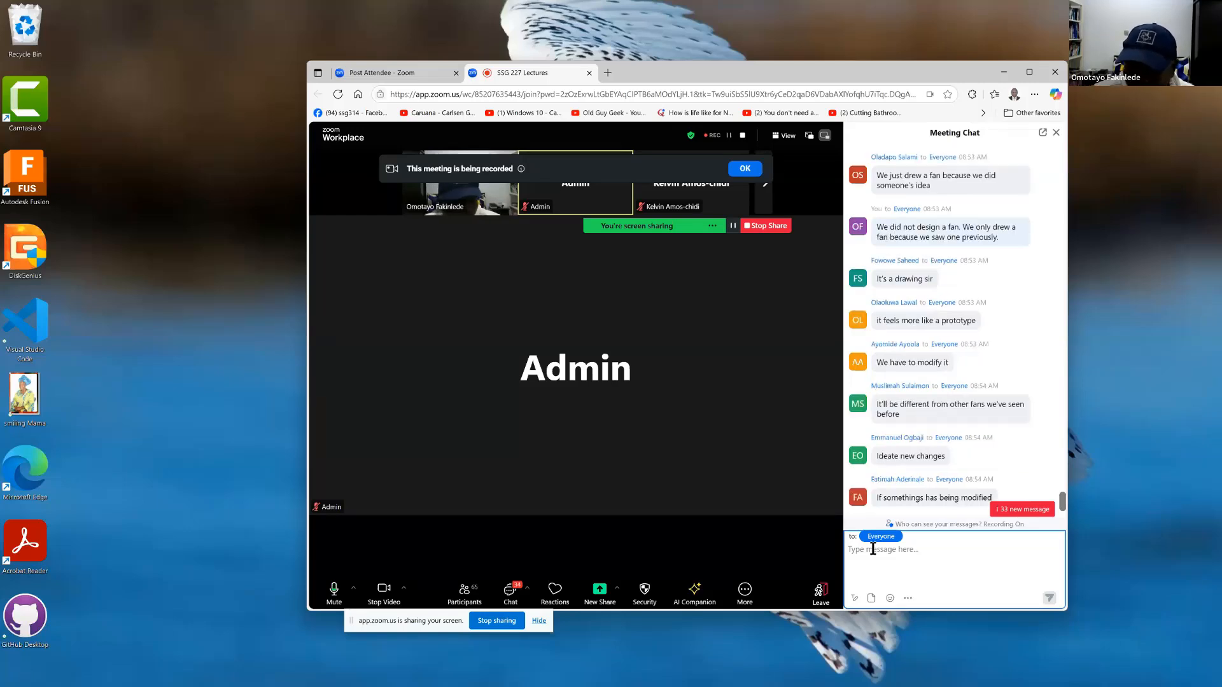
Review the meeting chat from the unread messages onward, reading the participants' answers on what would make the fan a design
{"action": "left_click", "coordinate": [1035, 510]}
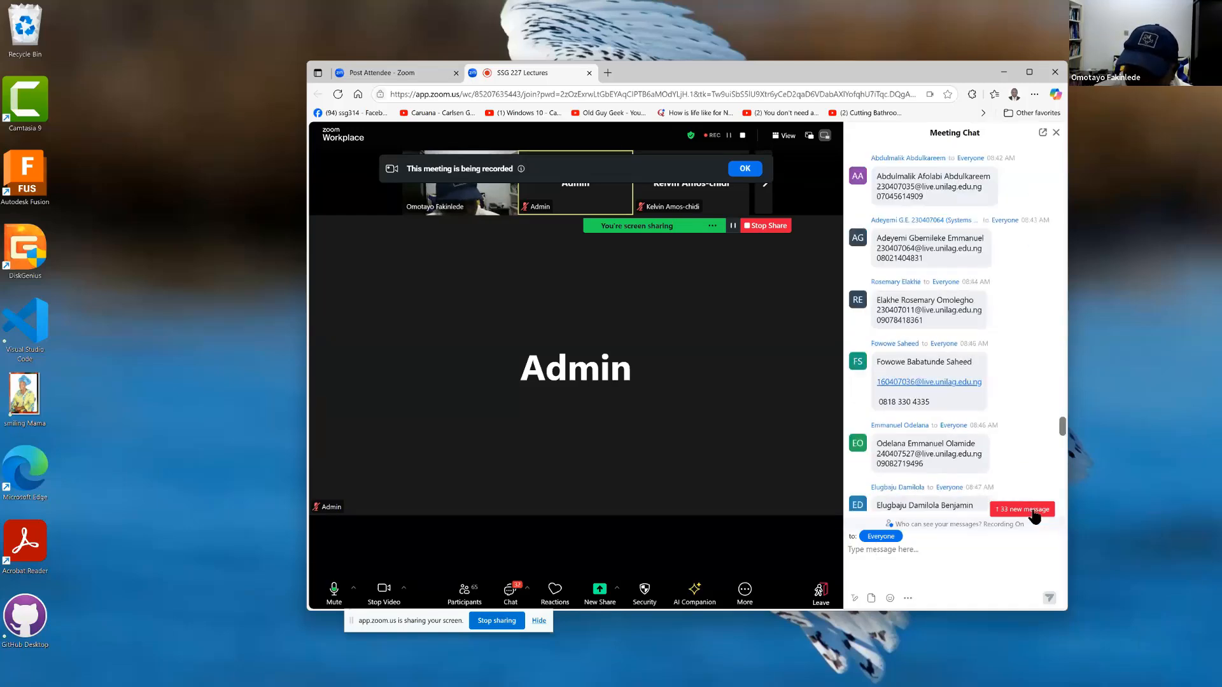
{"action": "scroll", "coordinate": [949, 511], "scroll_direction": "down", "scroll_amount": 5}
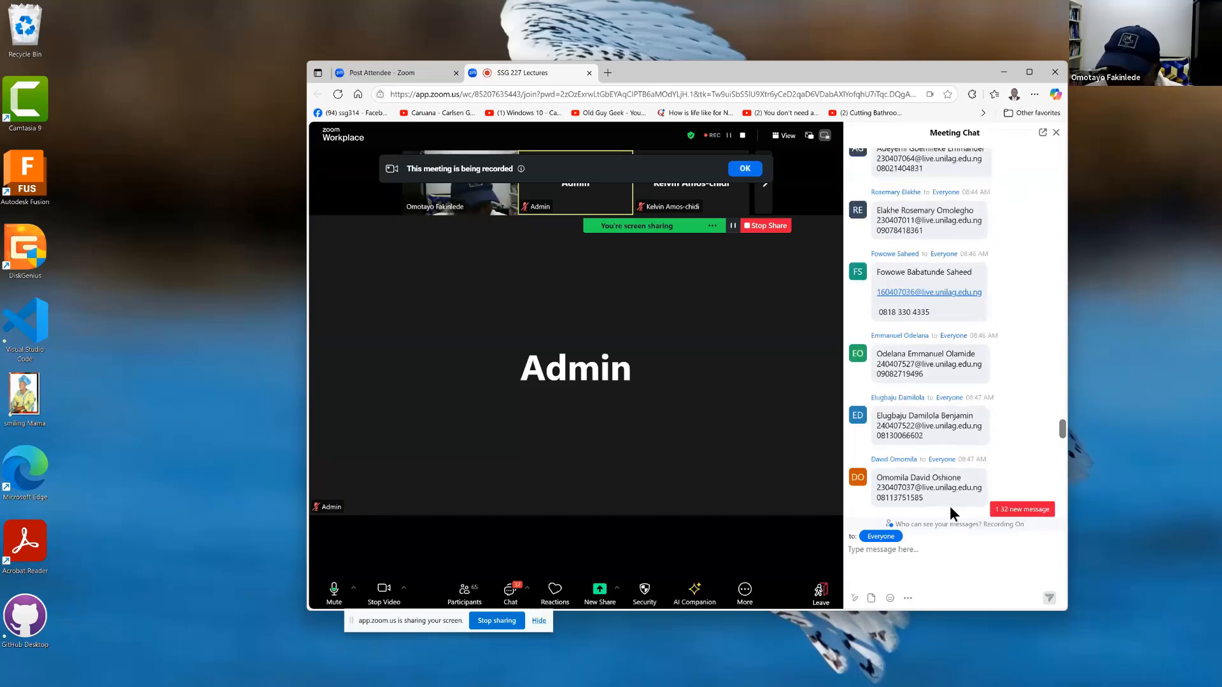
{"action": "scroll", "coordinate": [949, 506], "scroll_direction": "down", "scroll_amount": 3}
{"action": "scroll", "coordinate": [949, 505], "scroll_direction": "down", "scroll_amount": 5}
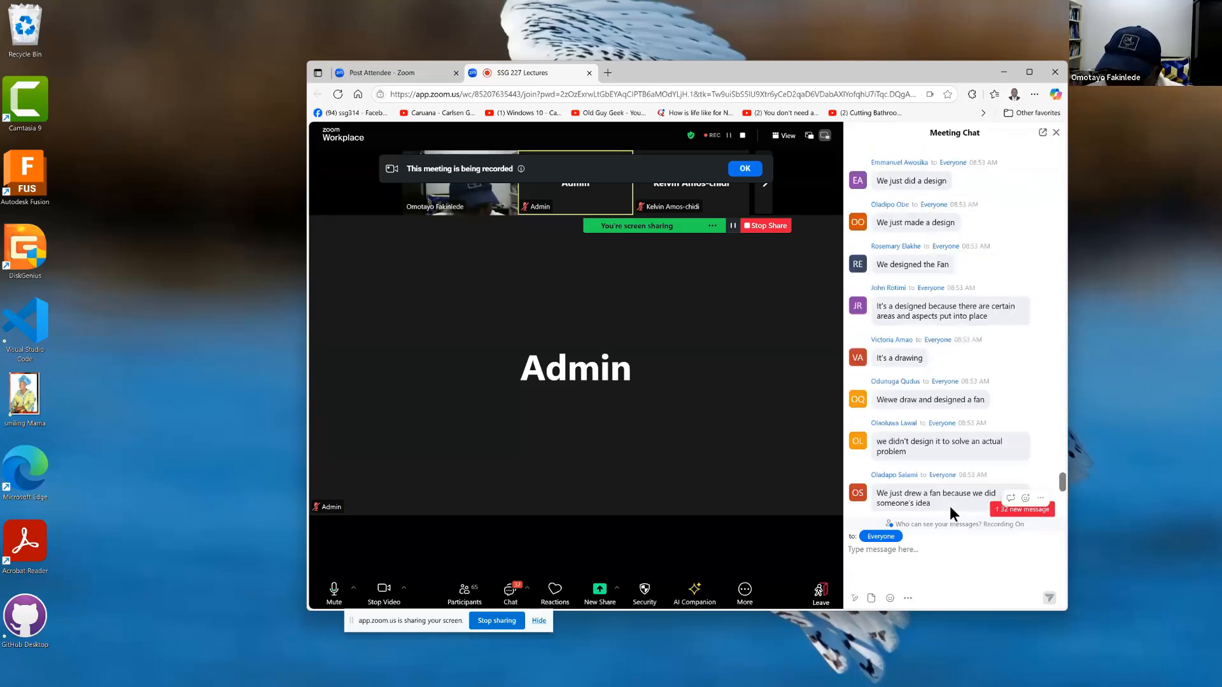
{"action": "scroll", "coordinate": [950, 506], "scroll_direction": "down", "scroll_amount": 1}
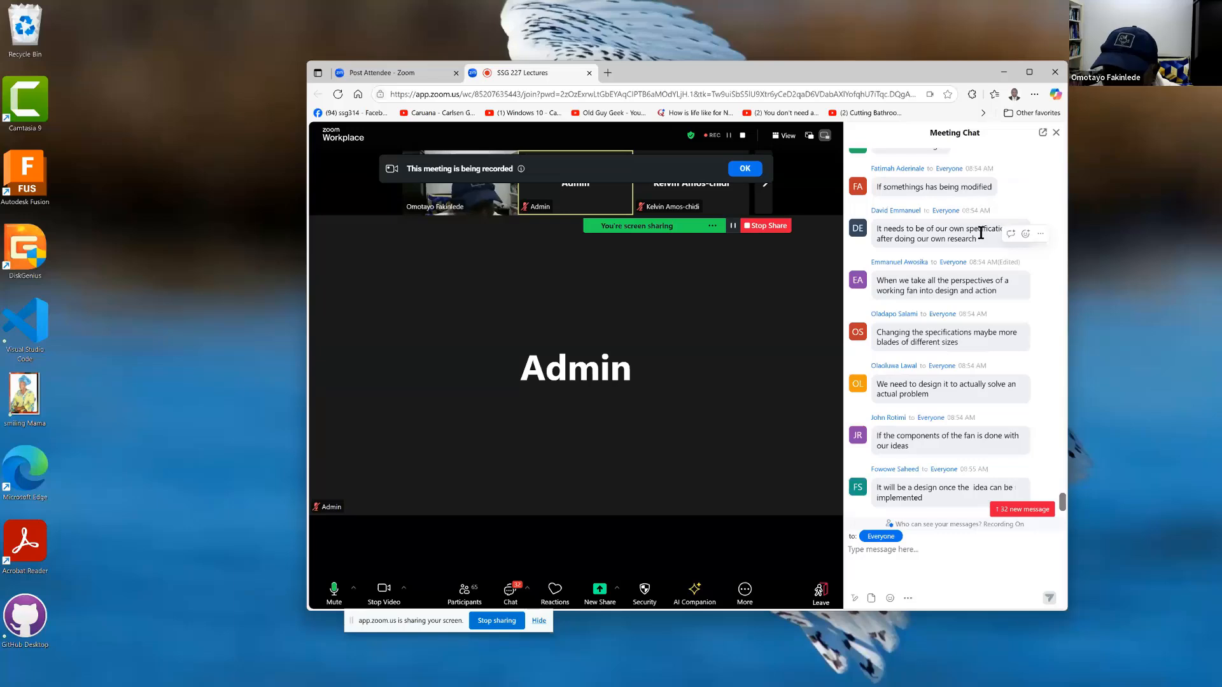
{"action": "scroll", "coordinate": [959, 263], "scroll_direction": "up", "scroll_amount": 2}
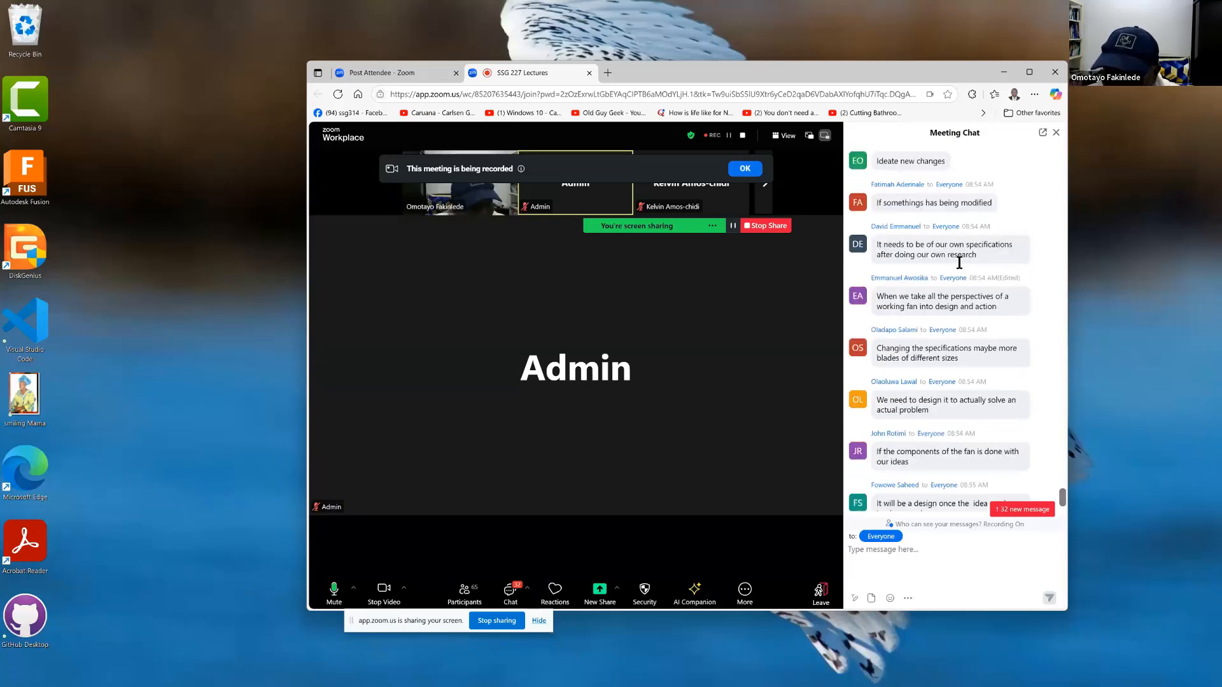
{"action": "scroll", "coordinate": [959, 263], "scroll_direction": "up", "scroll_amount": 1}
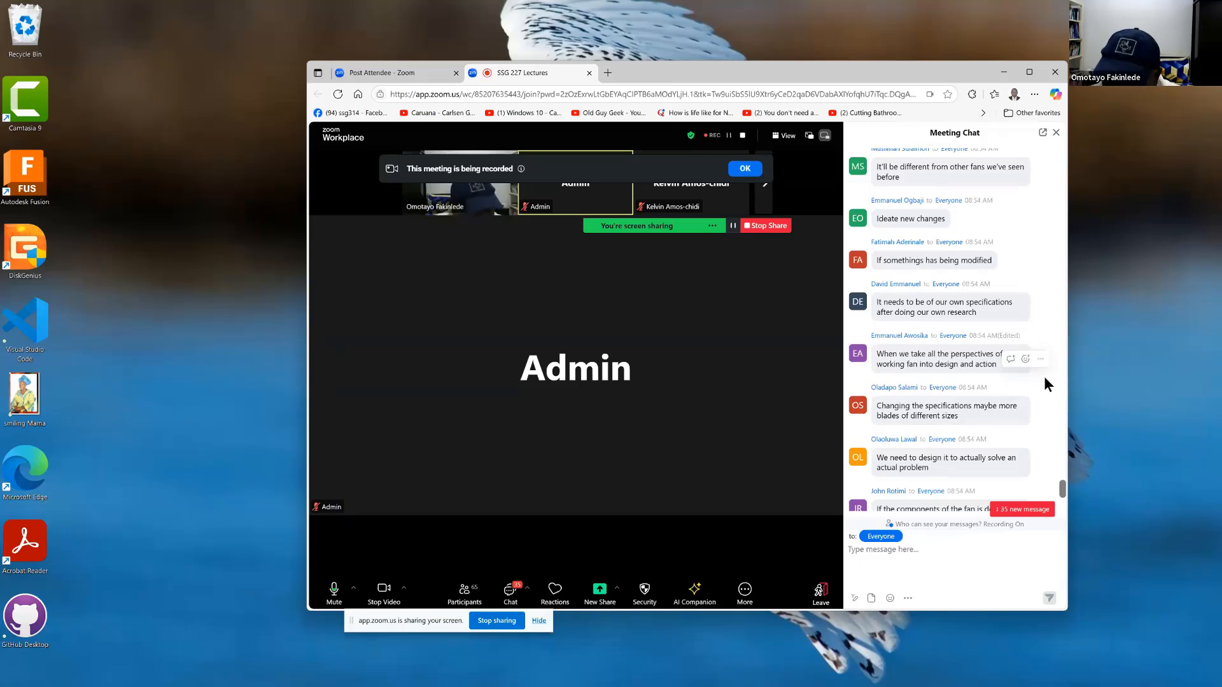
{"action": "scroll", "coordinate": [954, 449], "scroll_direction": "down", "scroll_amount": 3}
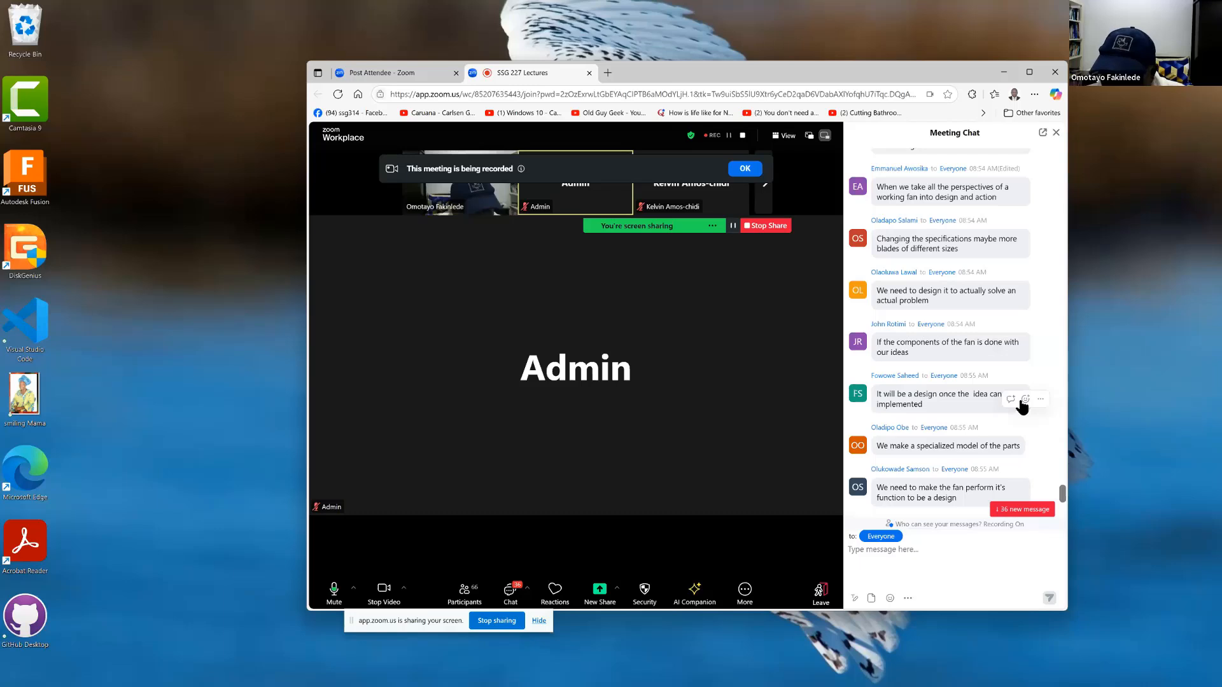
{"action": "scroll", "coordinate": [1012, 413], "scroll_direction": "down", "scroll_amount": 3}
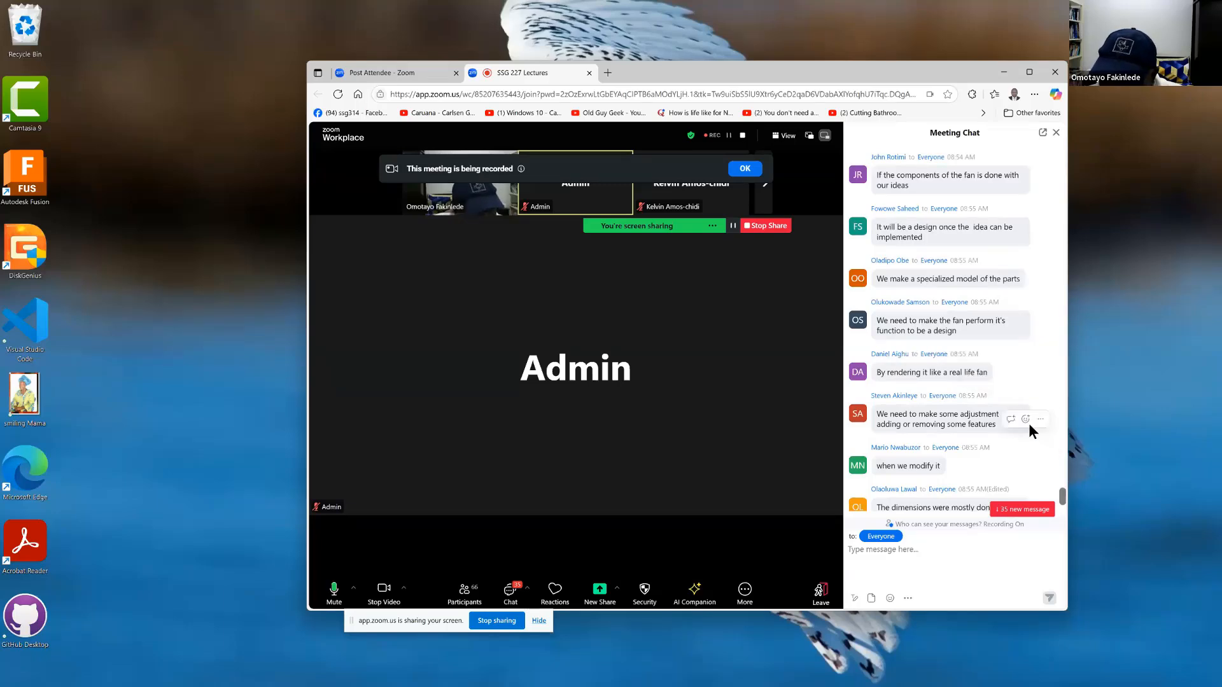
{"action": "scroll", "coordinate": [999, 430], "scroll_direction": "down", "scroll_amount": 2}
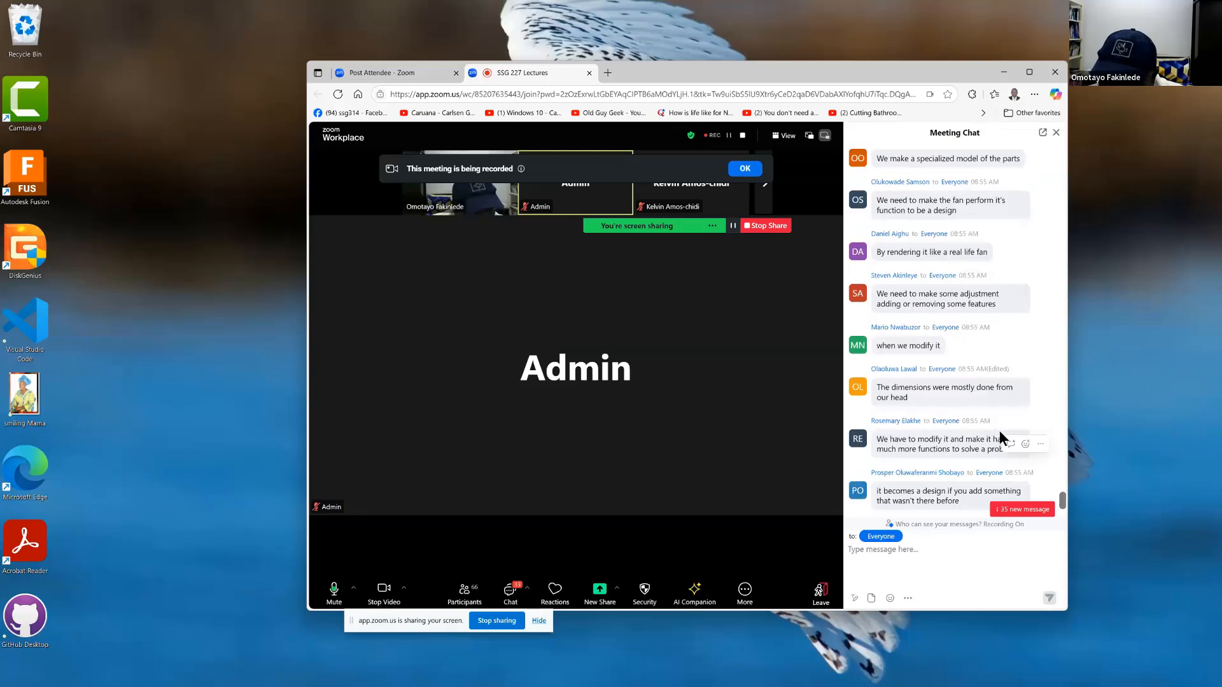
{"action": "scroll", "coordinate": [999, 435], "scroll_direction": "down", "scroll_amount": 1}
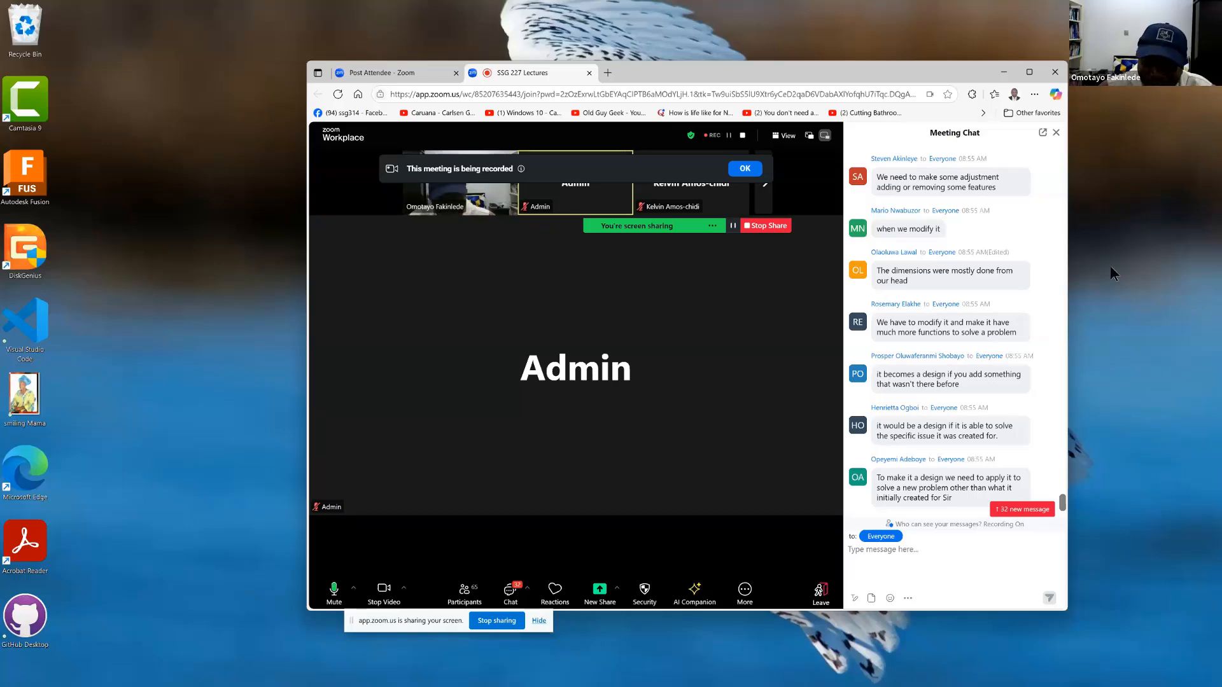
Minimize the Zoom meeting window and switch back to the propeller model in Autodesk Fusion
{"action": "mouse_move", "coordinate": [1026, 289]}
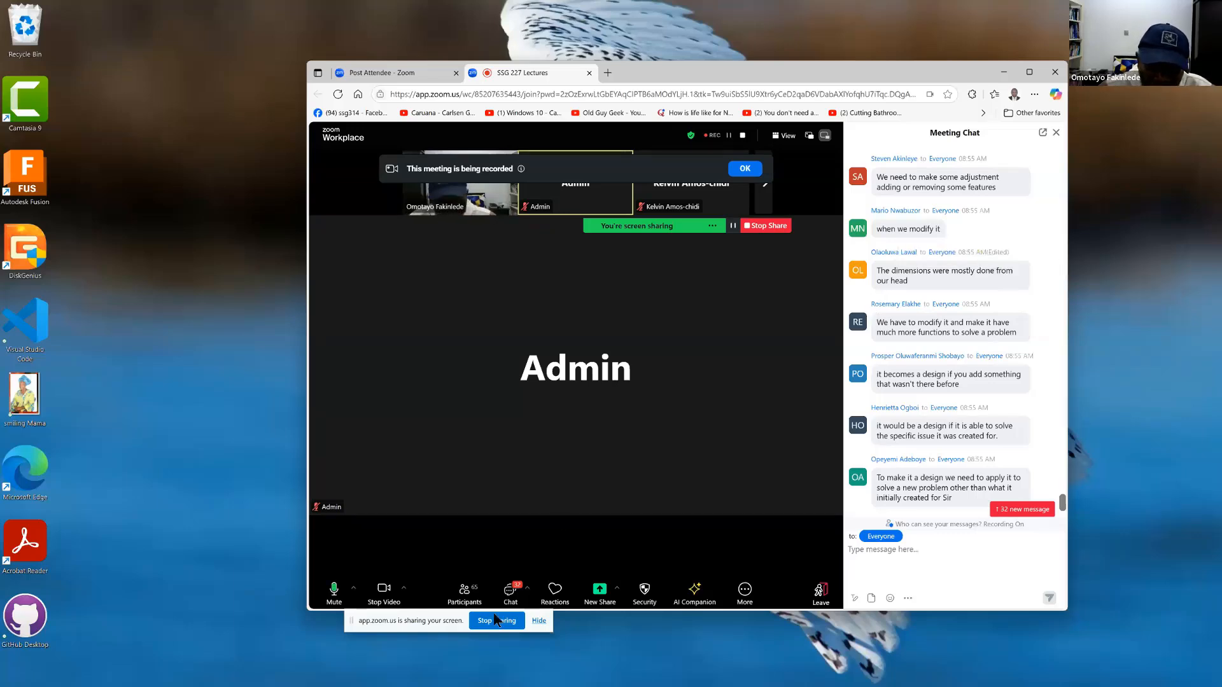
{"action": "left_click", "coordinate": [1002, 73]}
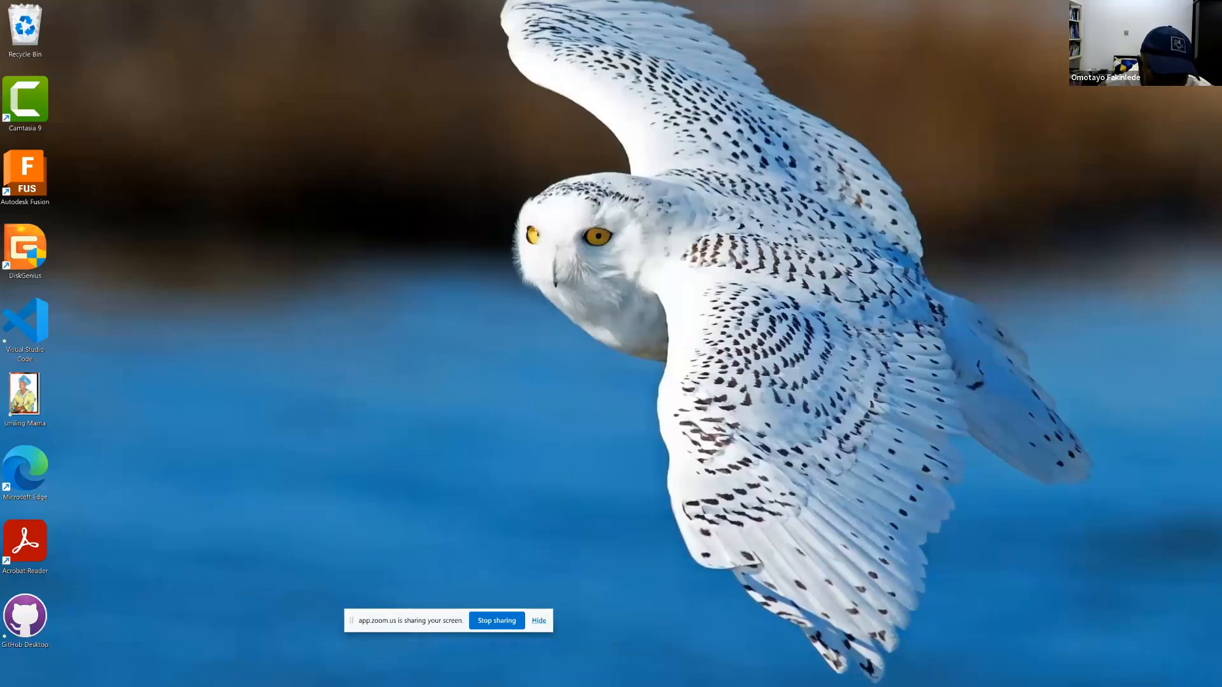
{"action": "mouse_move", "coordinate": [34, 678]}
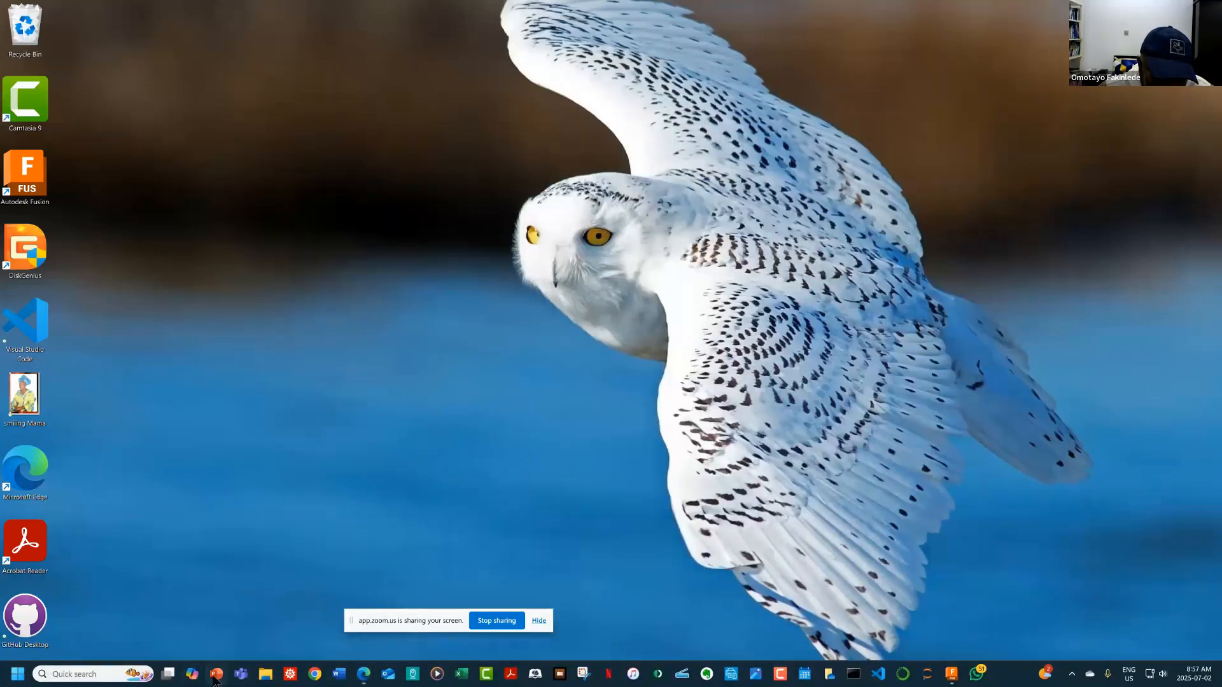
{"action": "left_click", "coordinate": [949, 674]}
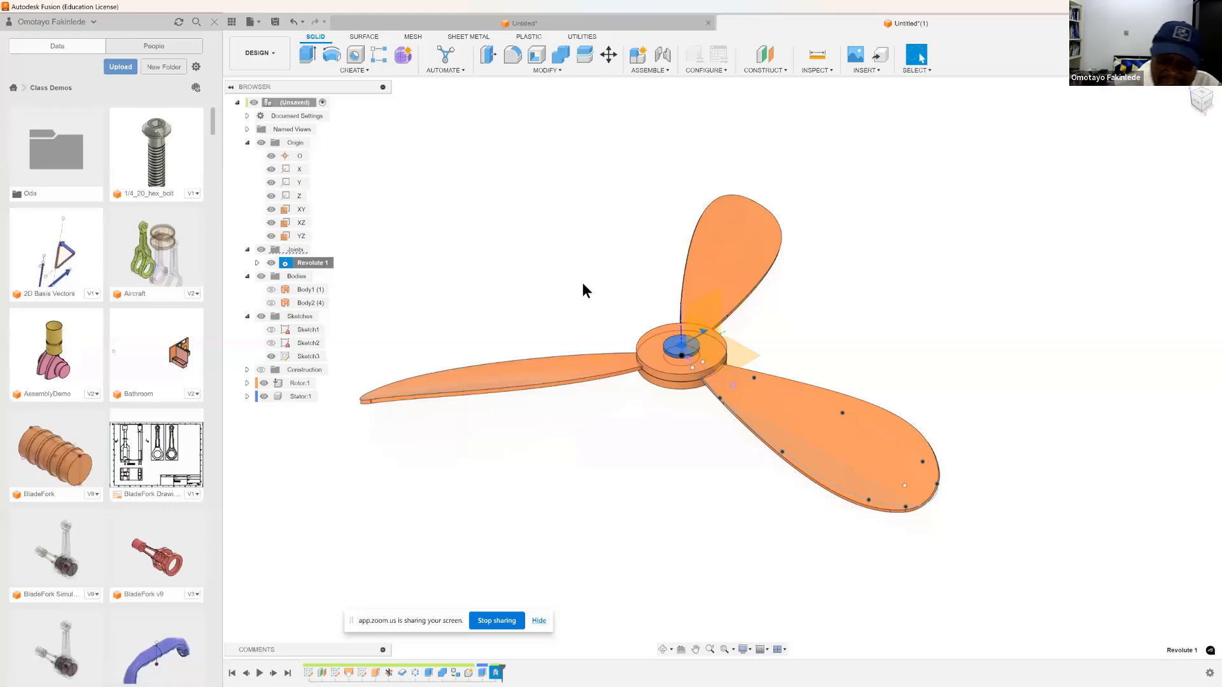
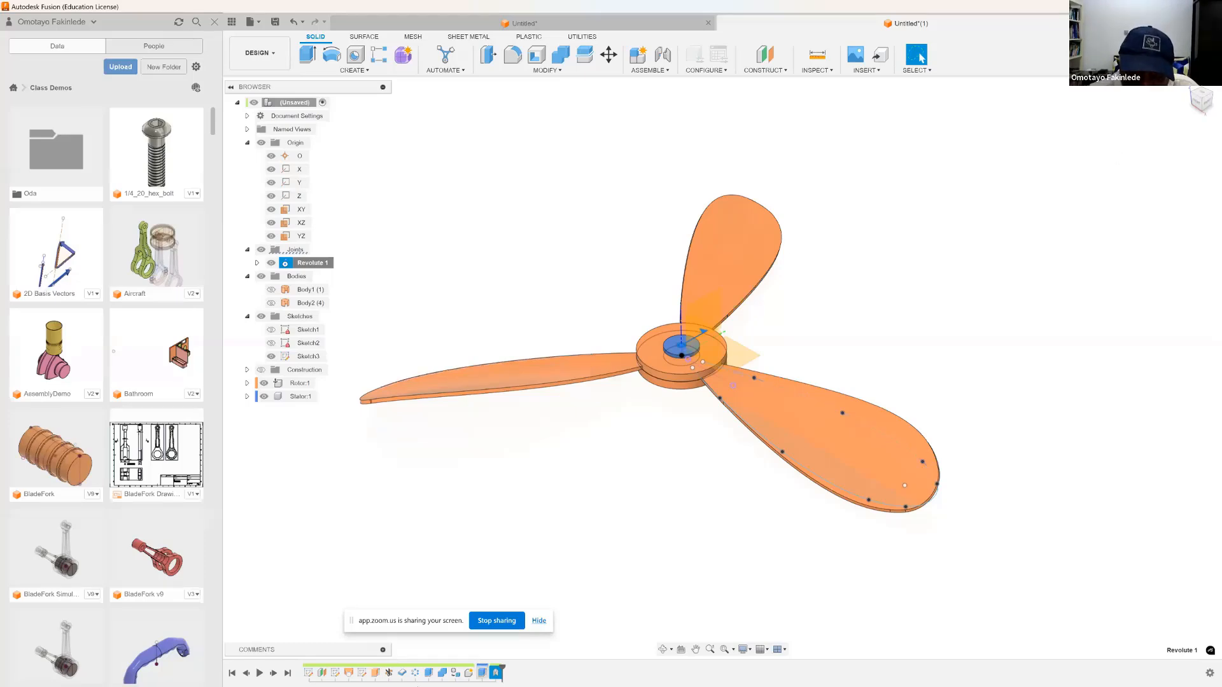
Switch to the SSG 227 Lectures Zoom meeting, read the participants' replies in the meeting chat, and minimise the window
{"action": "mouse_move", "coordinate": [540, 658]}
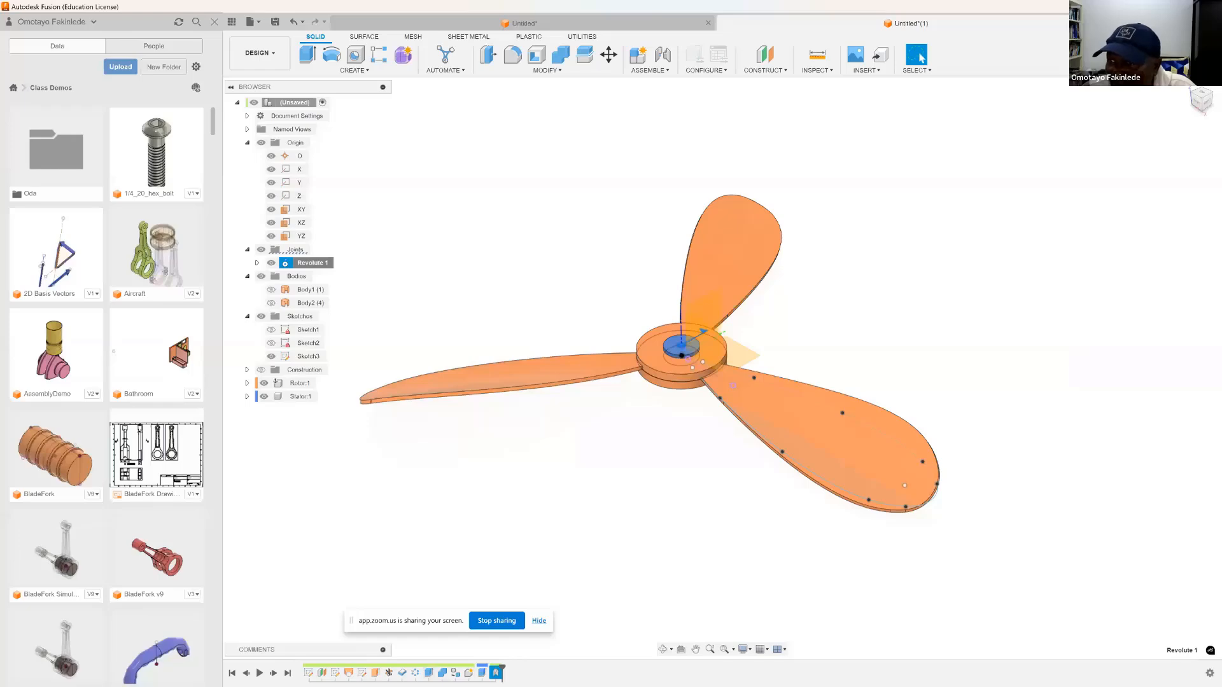
{"action": "key", "text": "super+d"}
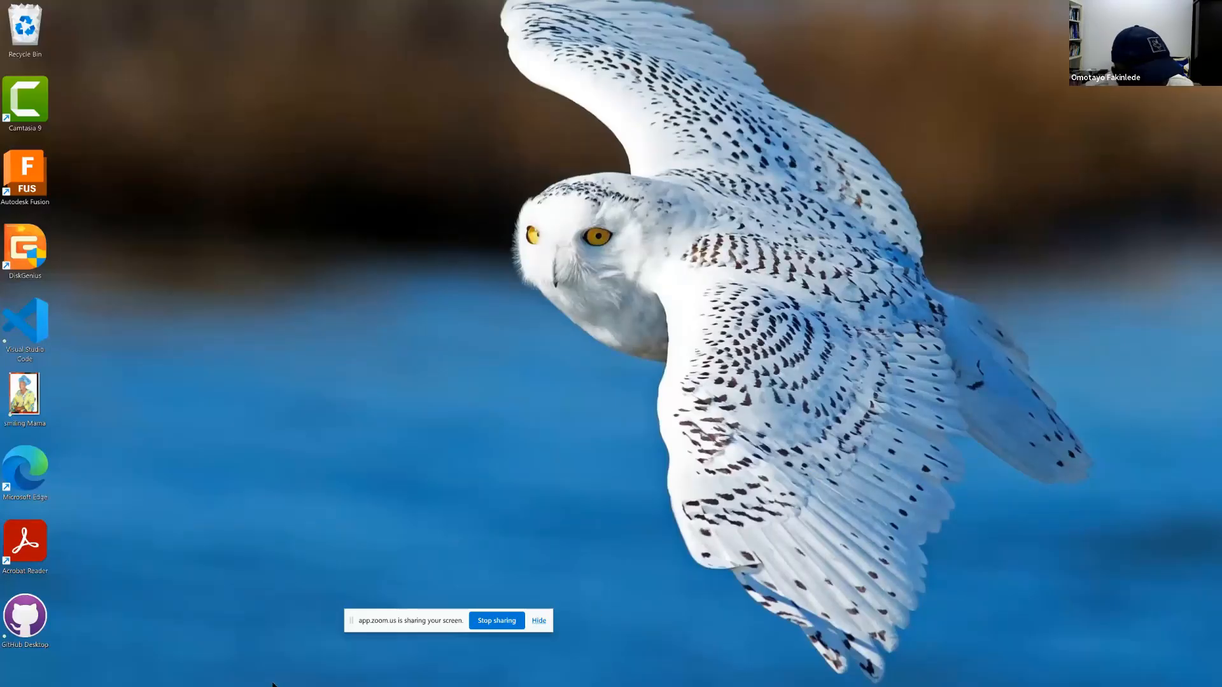
{"action": "key", "text": "super"}
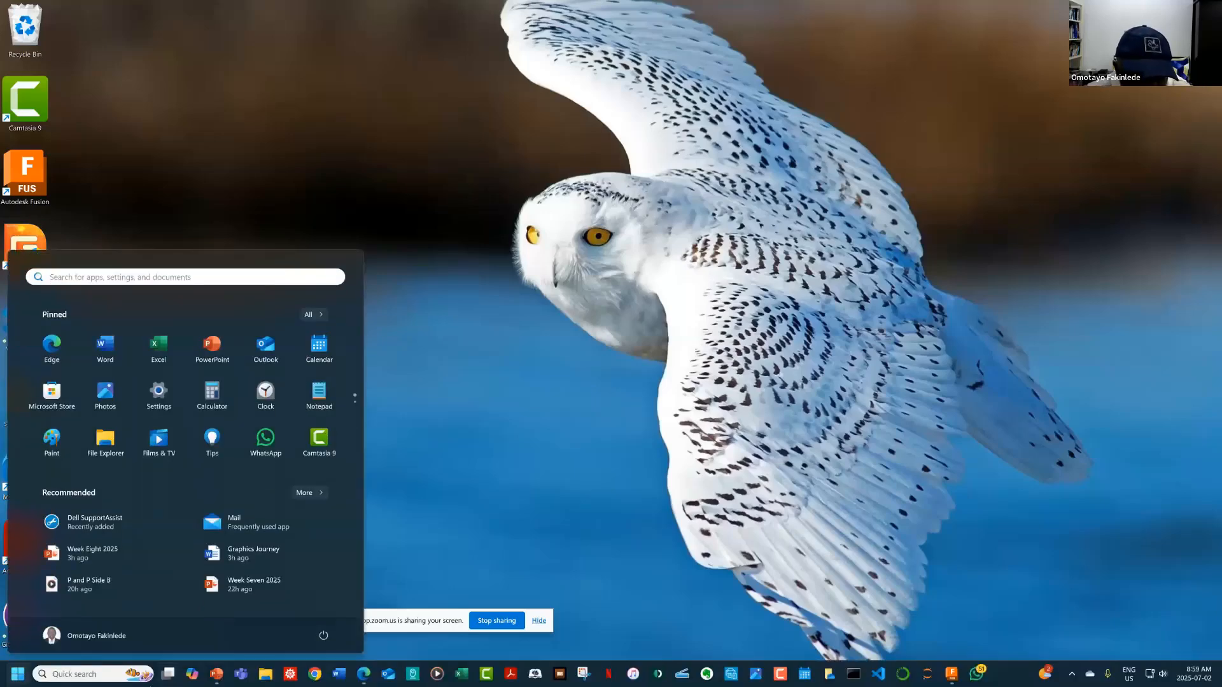
{"action": "mouse_move", "coordinate": [363, 673]}
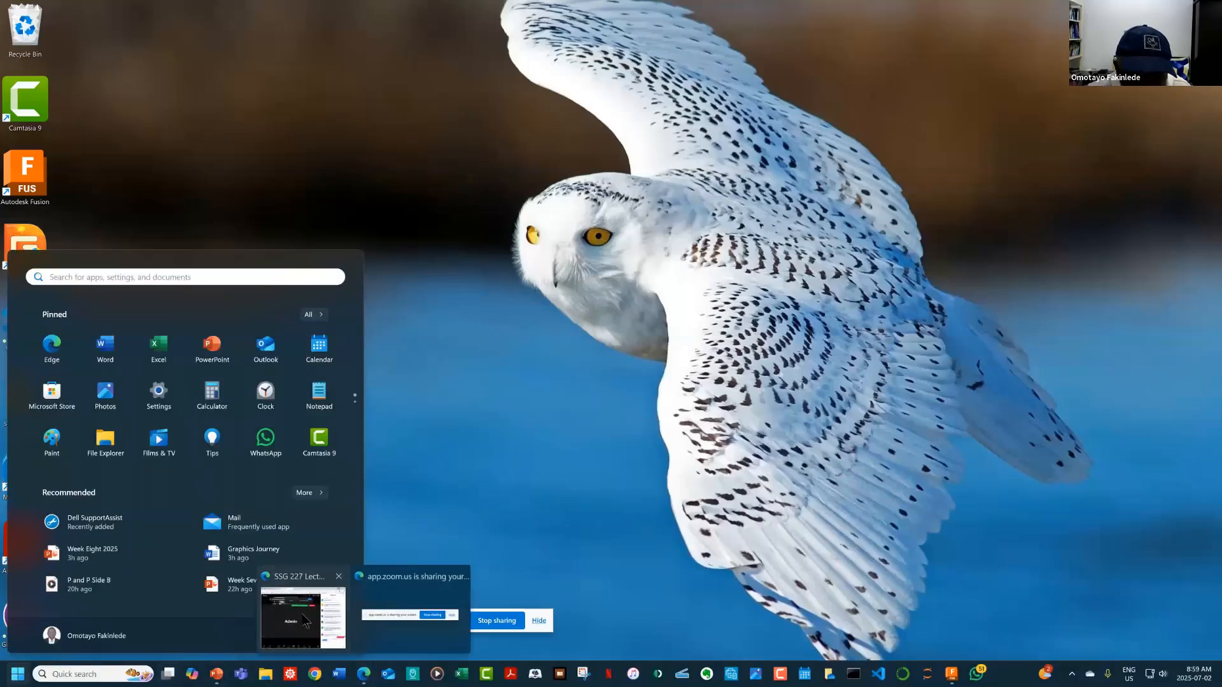
{"action": "left_click", "coordinate": [306, 620]}
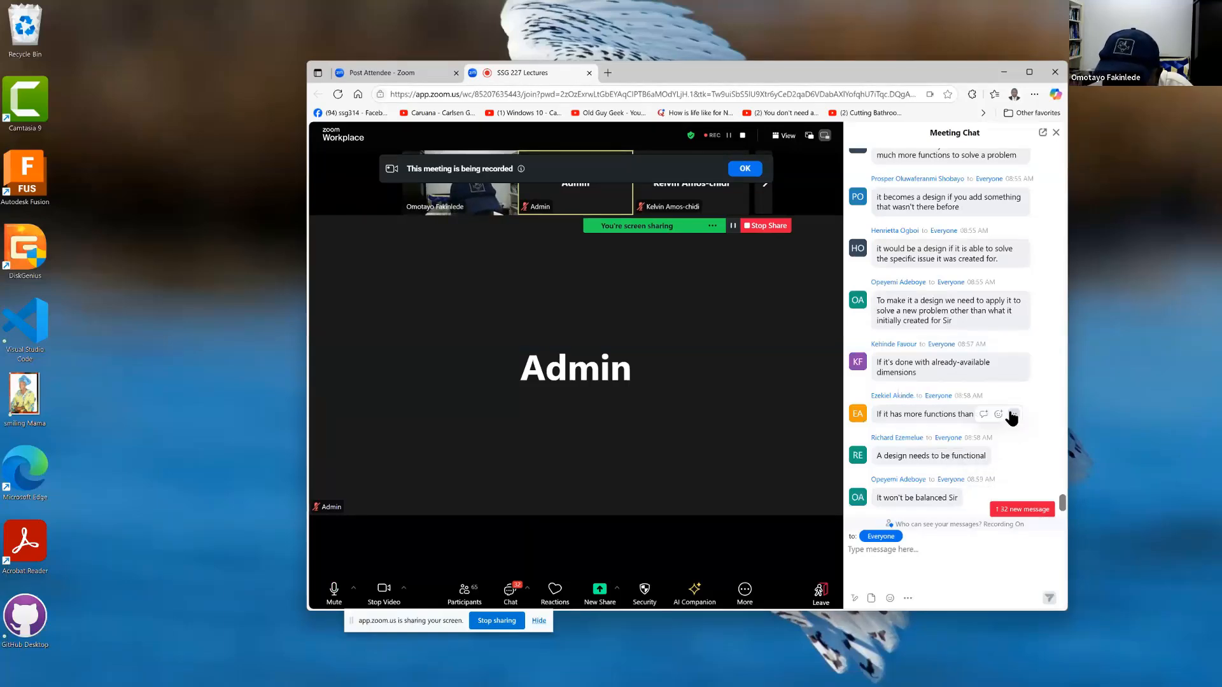
{"action": "mouse_move", "coordinate": [1003, 418]}
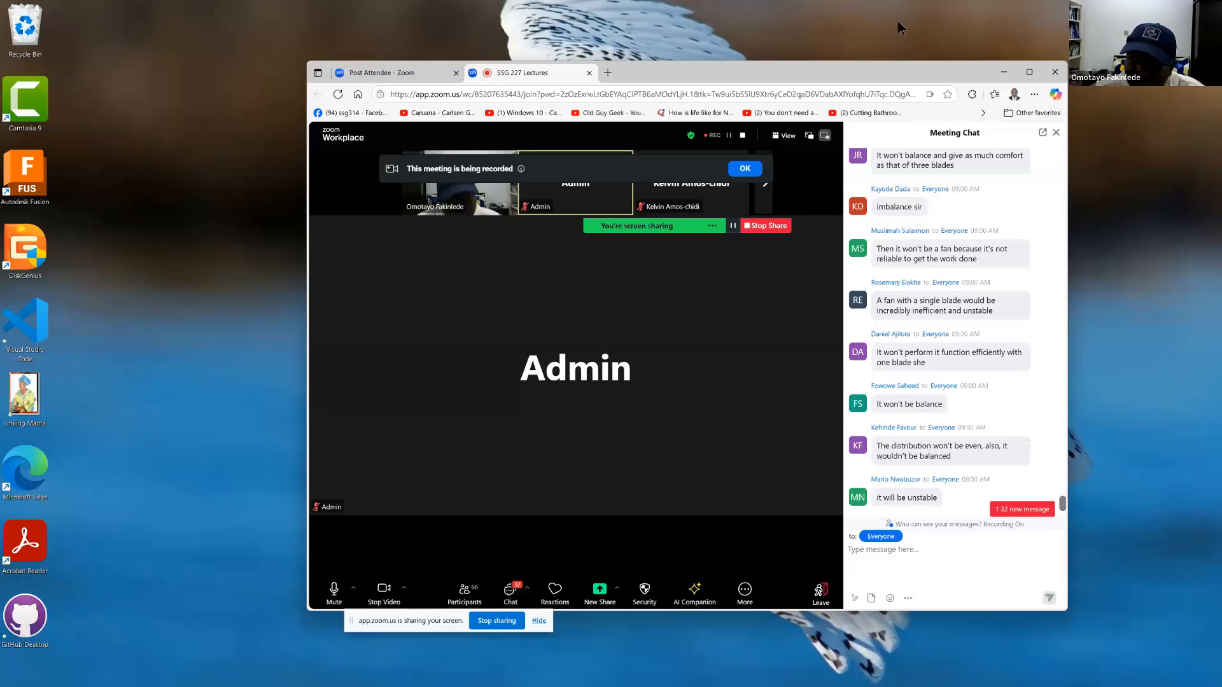
{"action": "left_click", "coordinate": [1003, 72]}
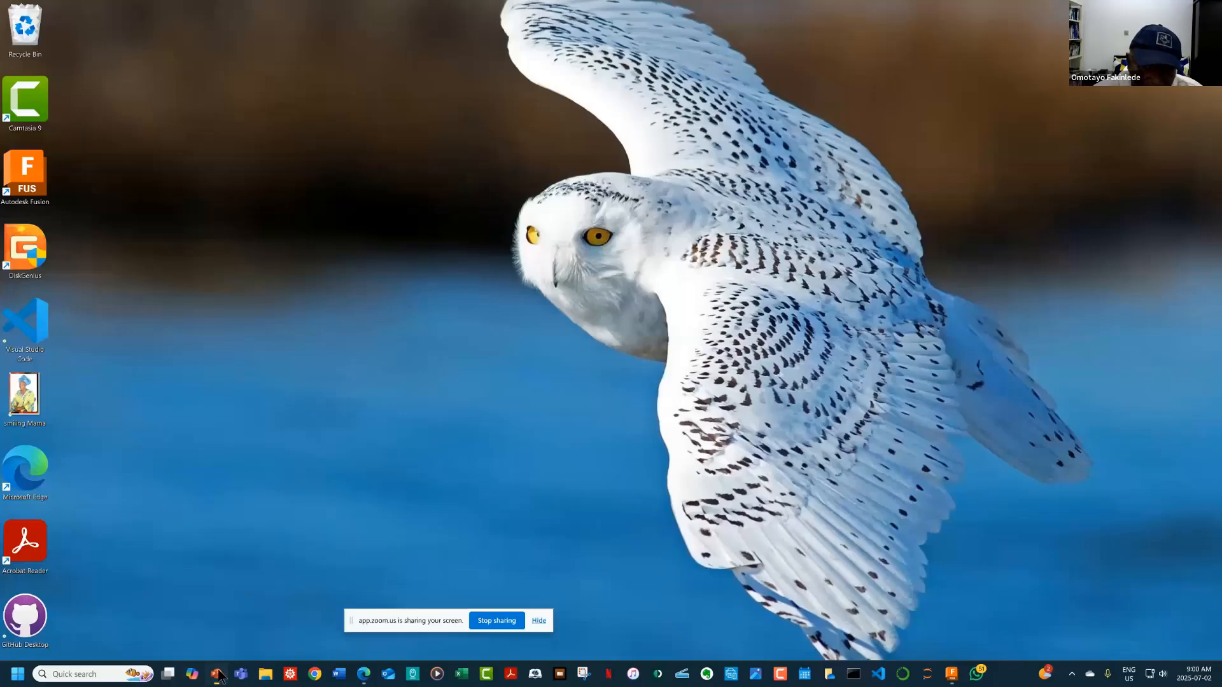
{"action": "left_click", "coordinate": [217, 674]}
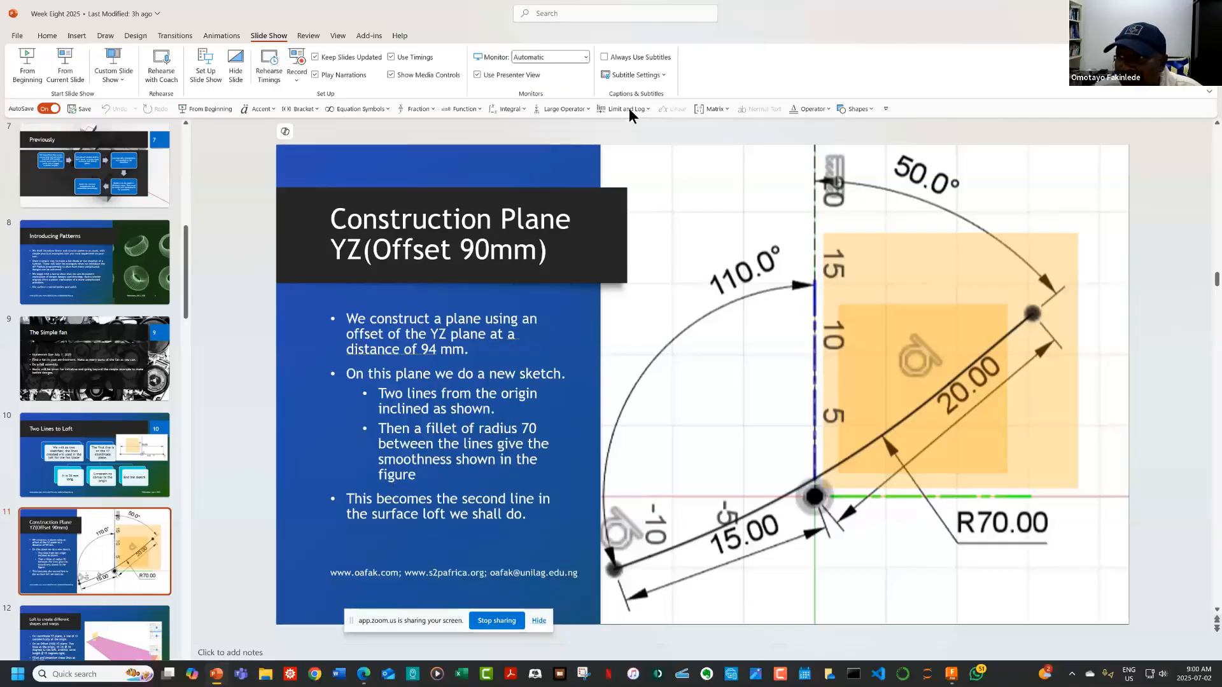
{"action": "left_click", "coordinate": [217, 673]}
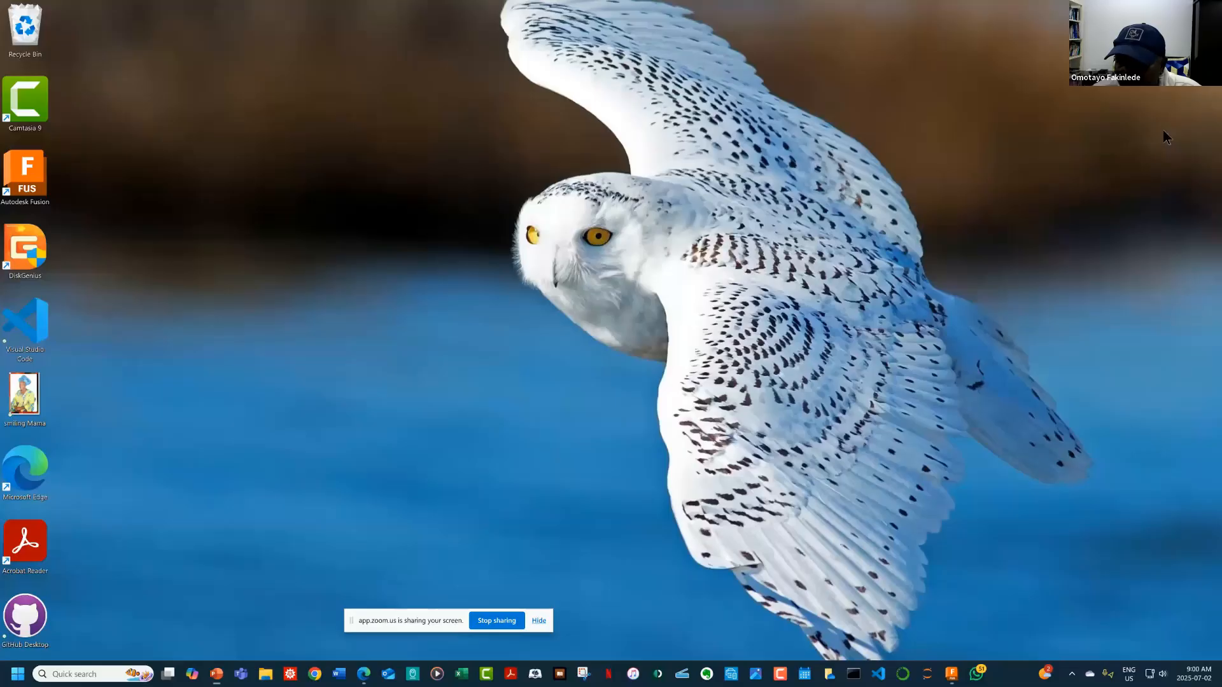
{"action": "left_click", "coordinate": [950, 676]}
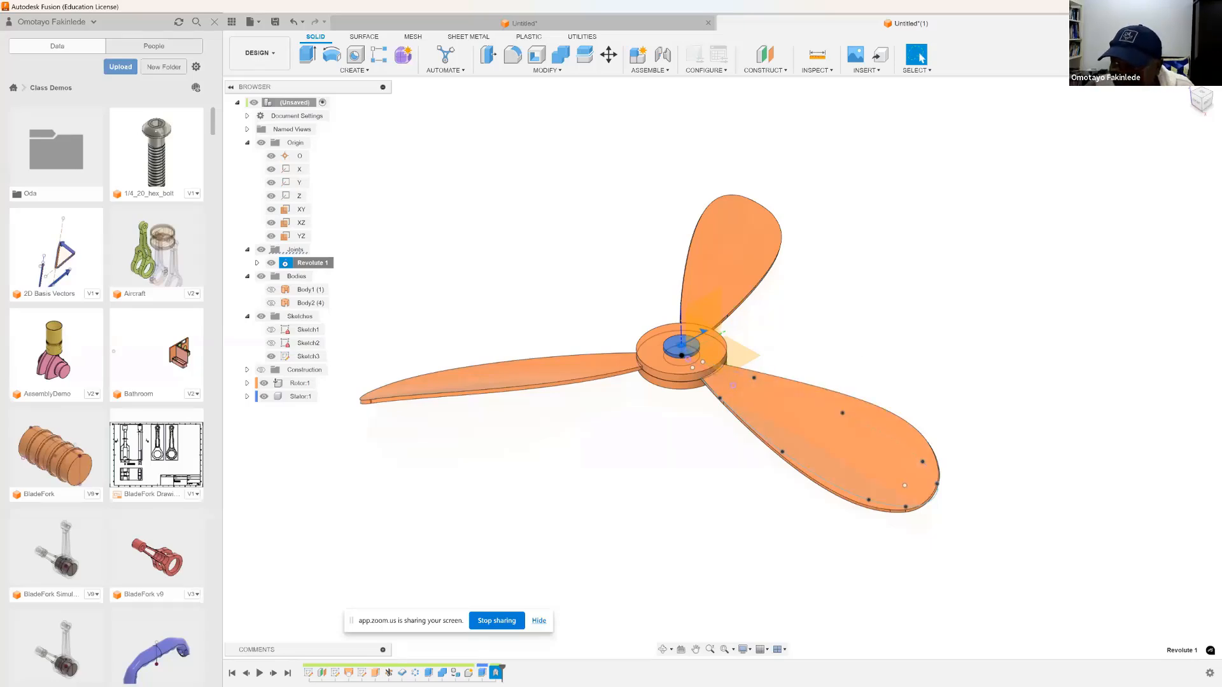
{"action": "left_click", "coordinate": [1166, 6]}
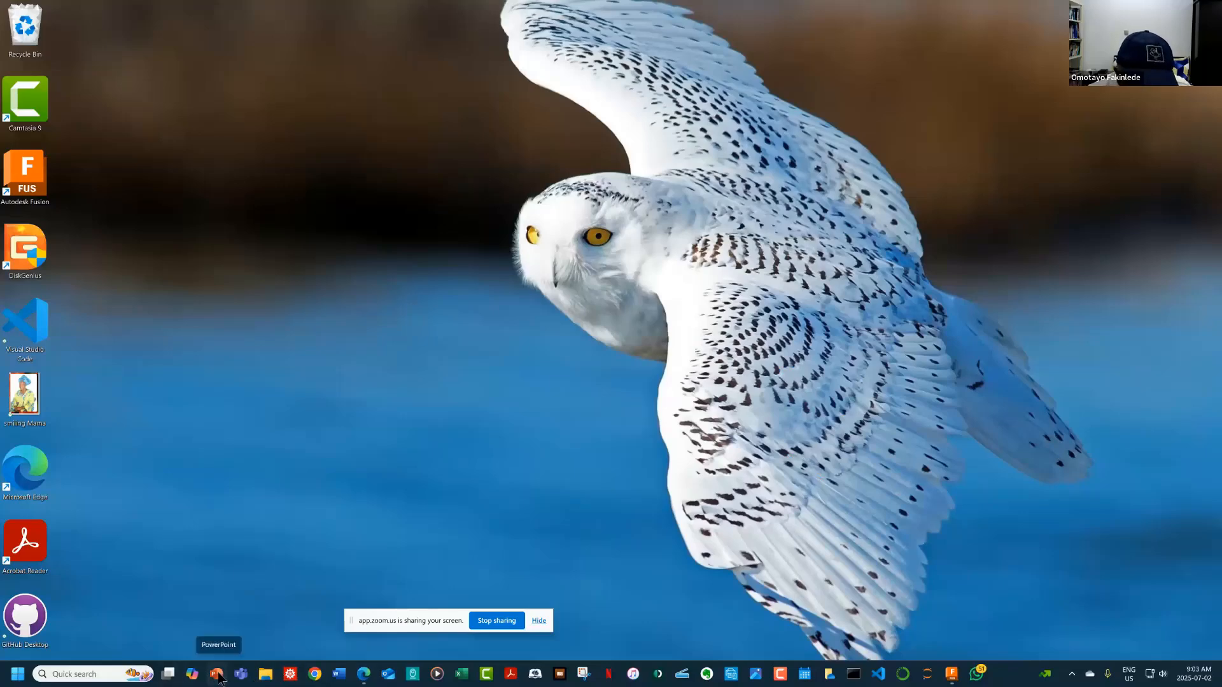
Return to the Zoom meeting window and send the chat message "Mechanics of fluids?" to everyone
{"action": "mouse_move", "coordinate": [363, 674]}
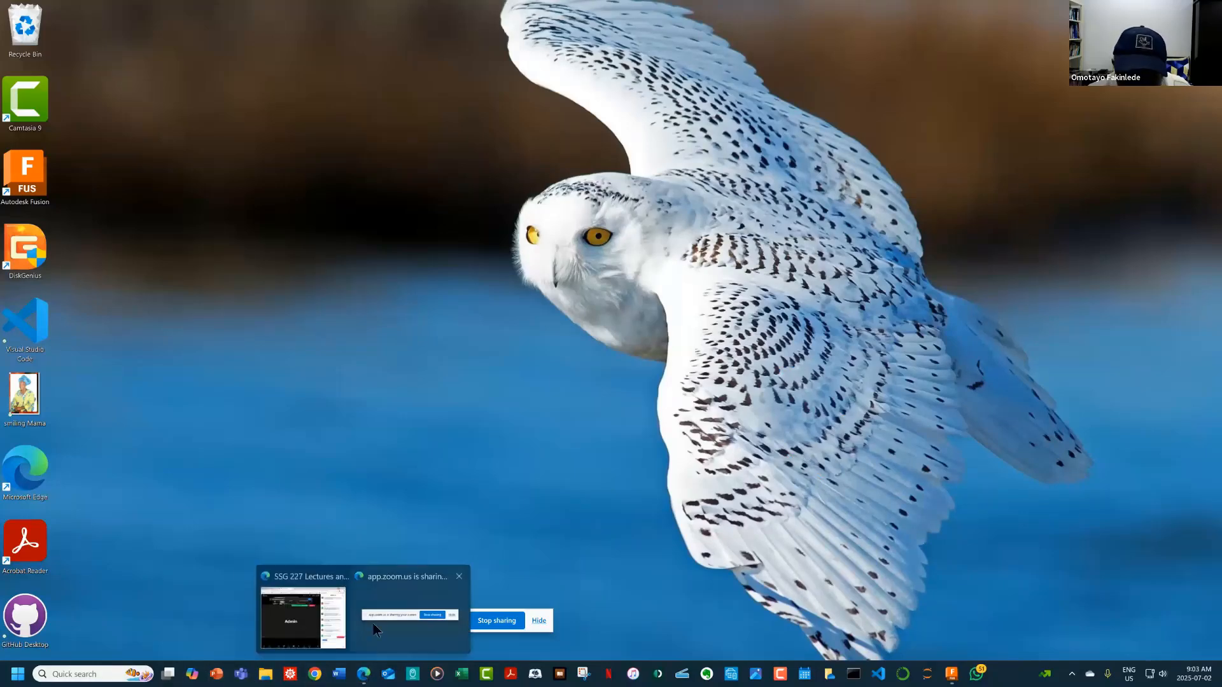
{"action": "left_click", "coordinate": [320, 617]}
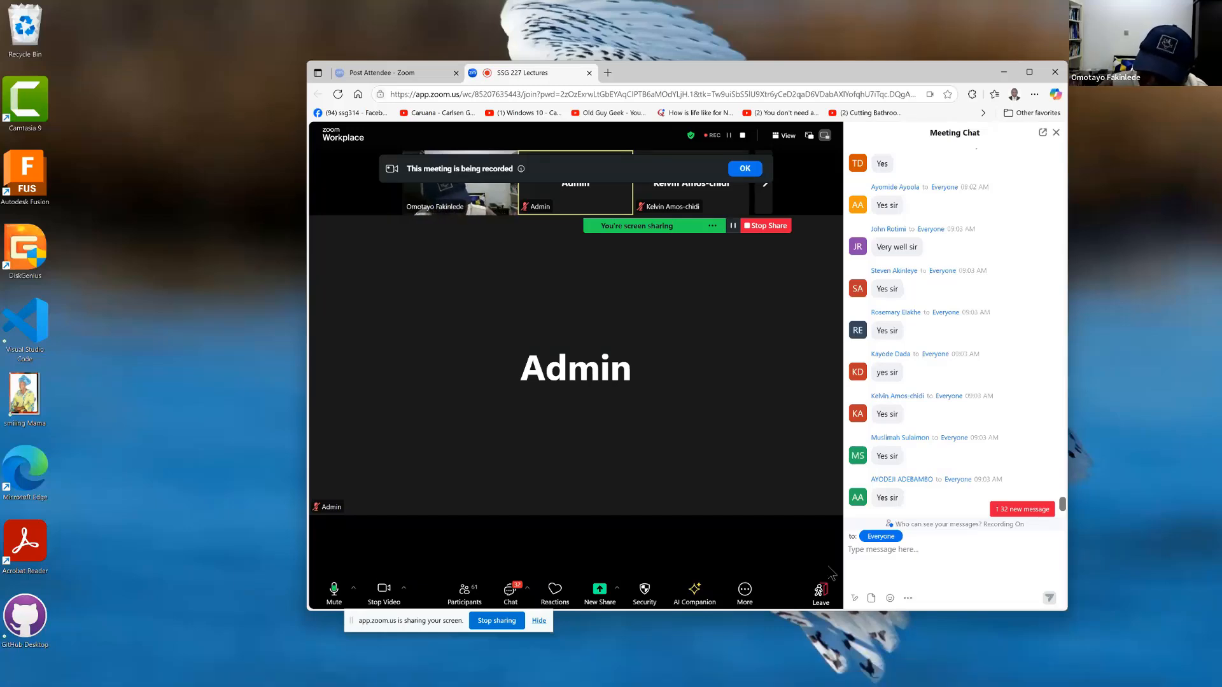
{"action": "left_click", "coordinate": [859, 553]}
{"action": "type", "text": "Me"}
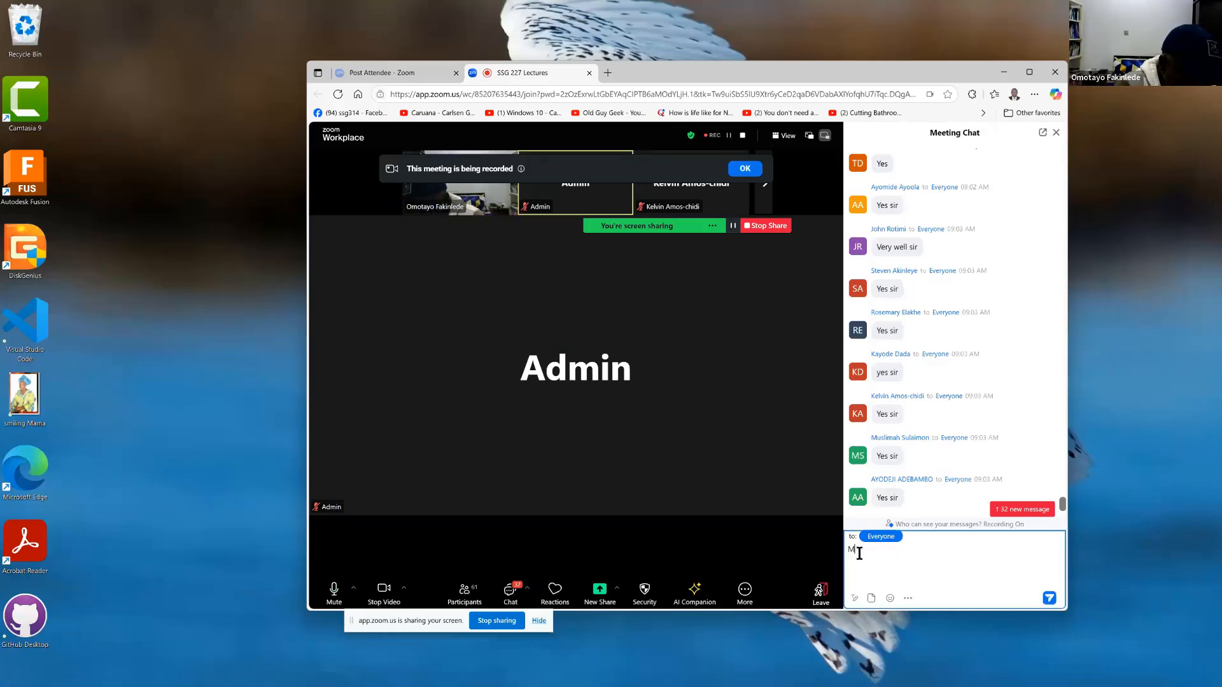
{"action": "type", "text": "chanics"}
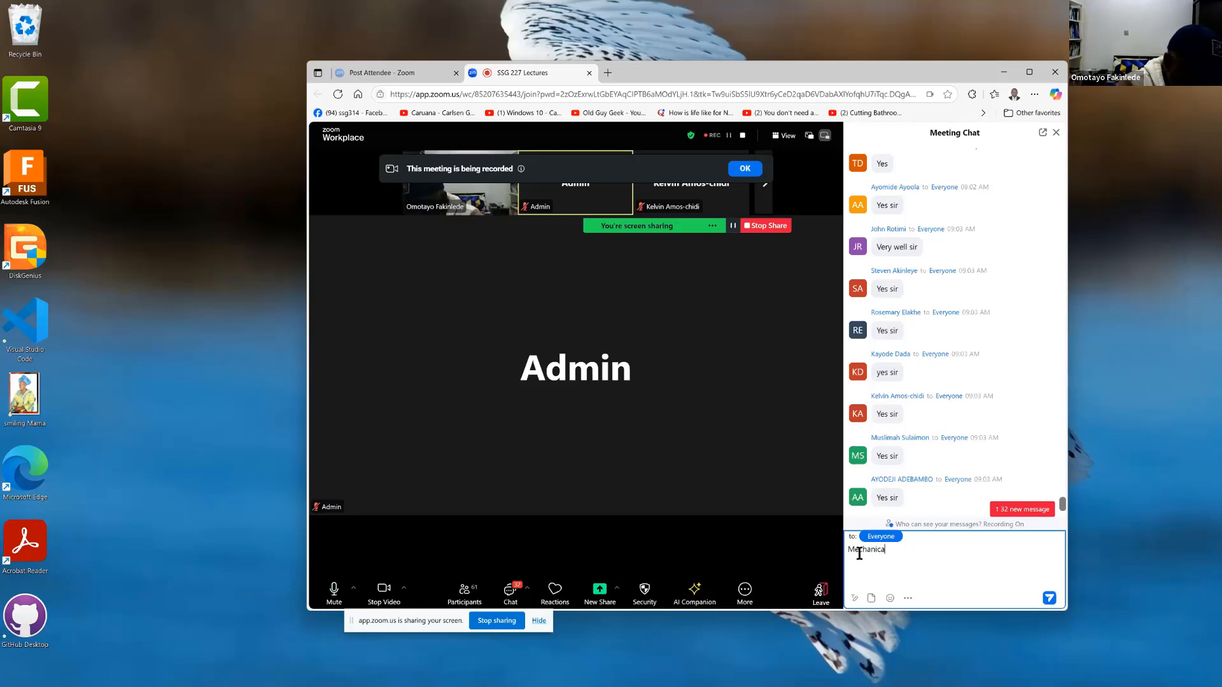
{"action": "type", "text": " of fluids"}
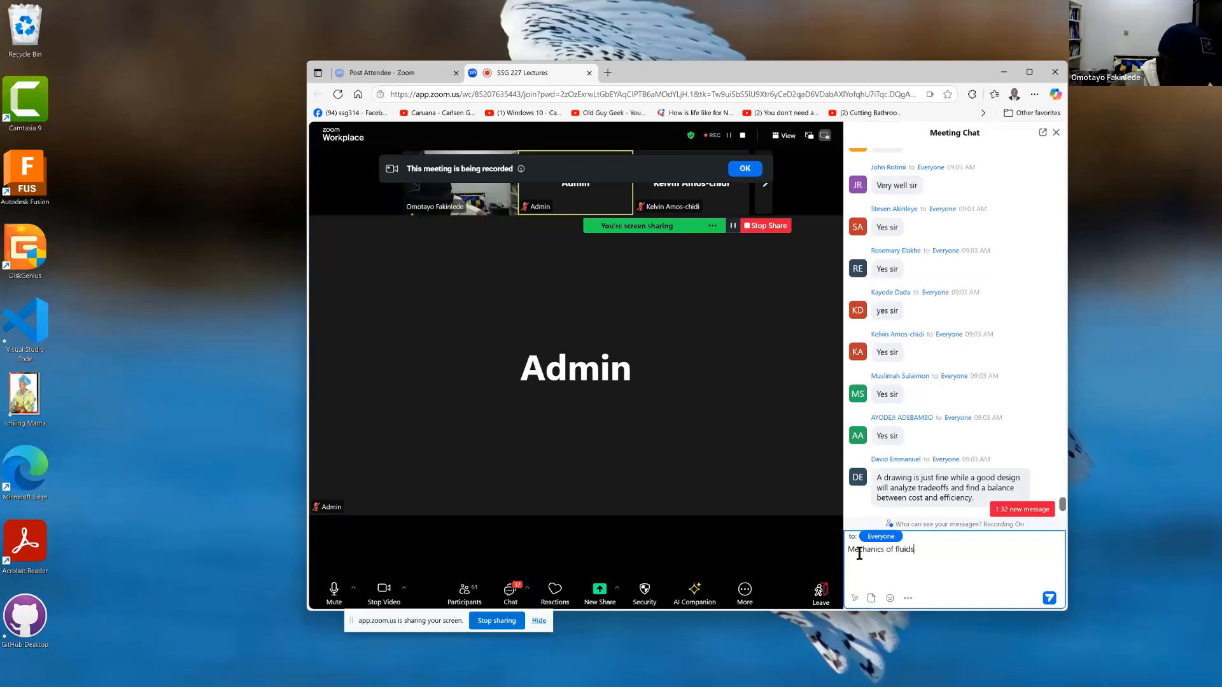
{"action": "type", "text": "?"}
{"action": "key", "text": "Return"}
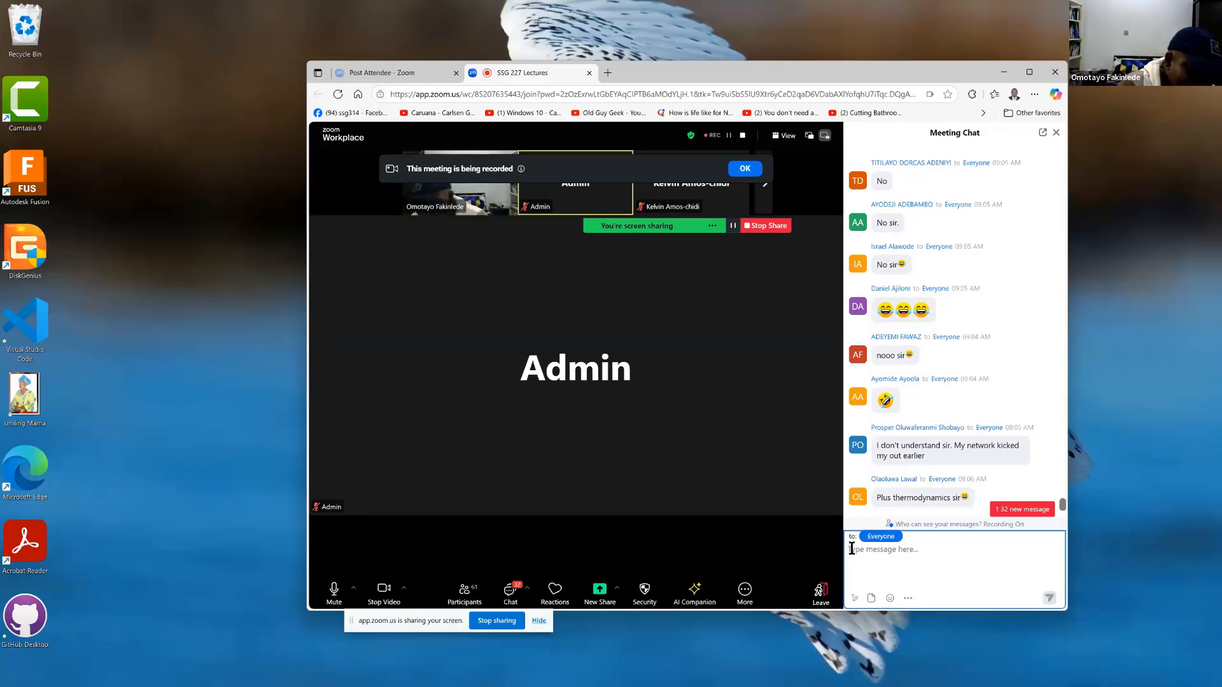
Send everyone the chat message "After simulating with packages including Fluid mechanics, solid mechanics, thermo and heat transfer, etc. you can get an optimal blade"
{"action": "type", "text": "After s"}
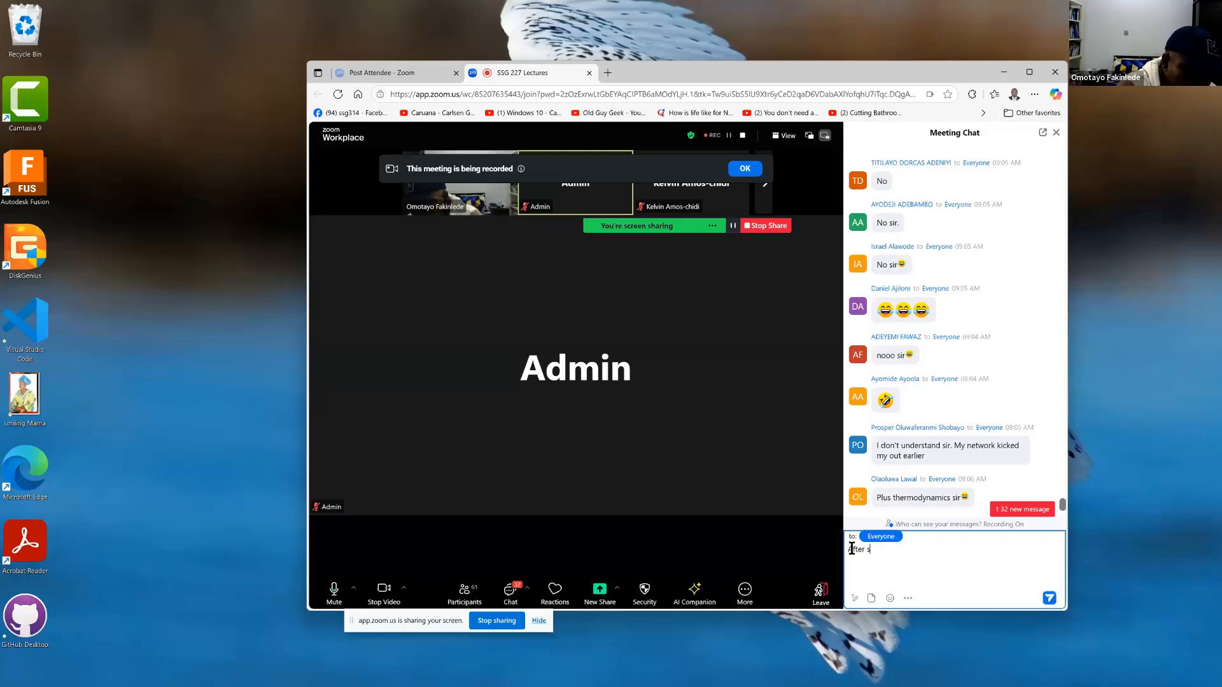
{"action": "type", "text": "imulating "}
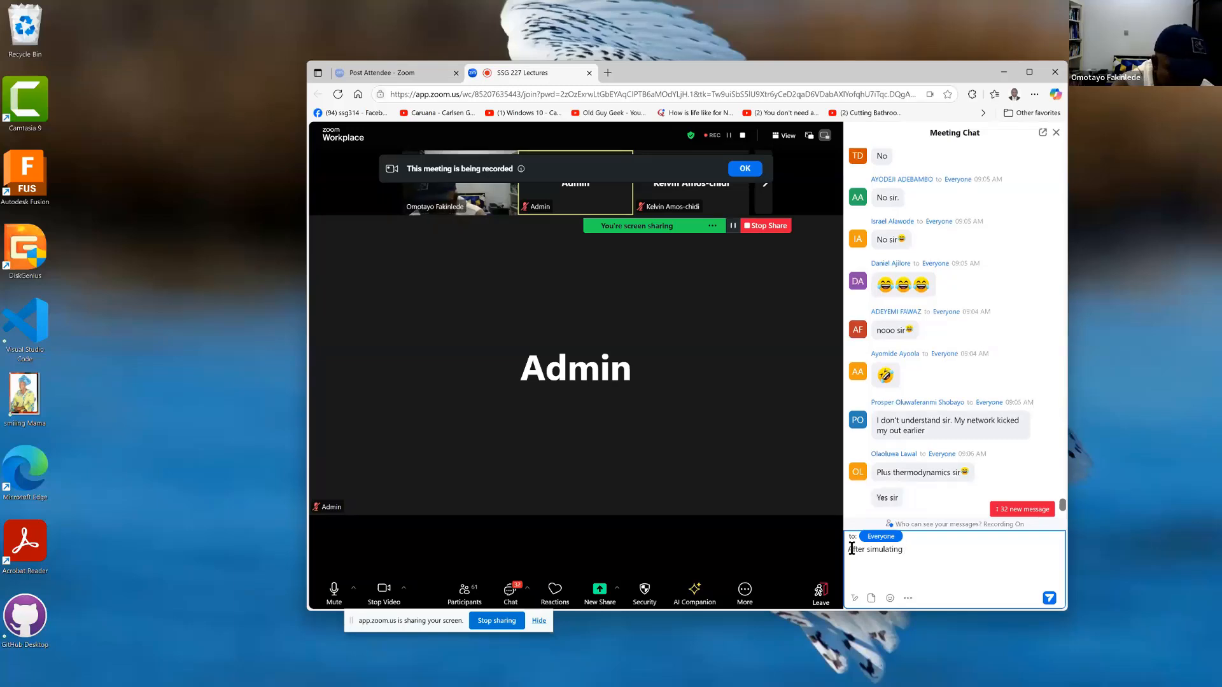
{"action": "type", "text": "with"}
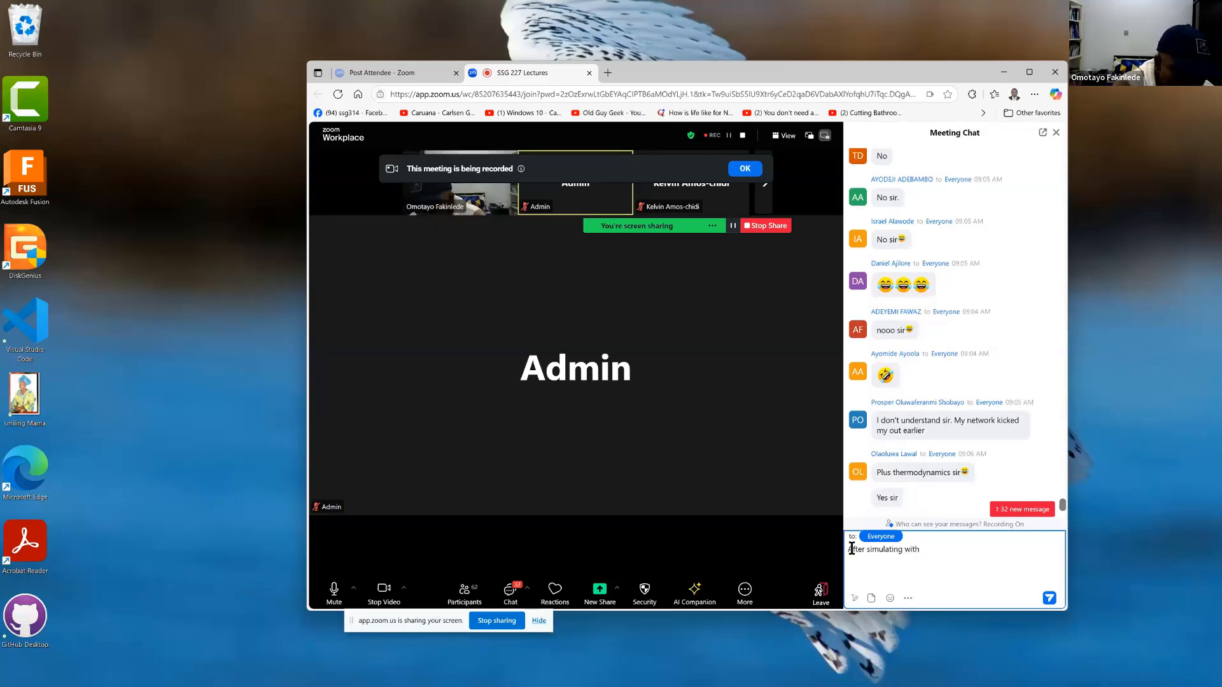
{"action": "type", "text": " packages including F"}
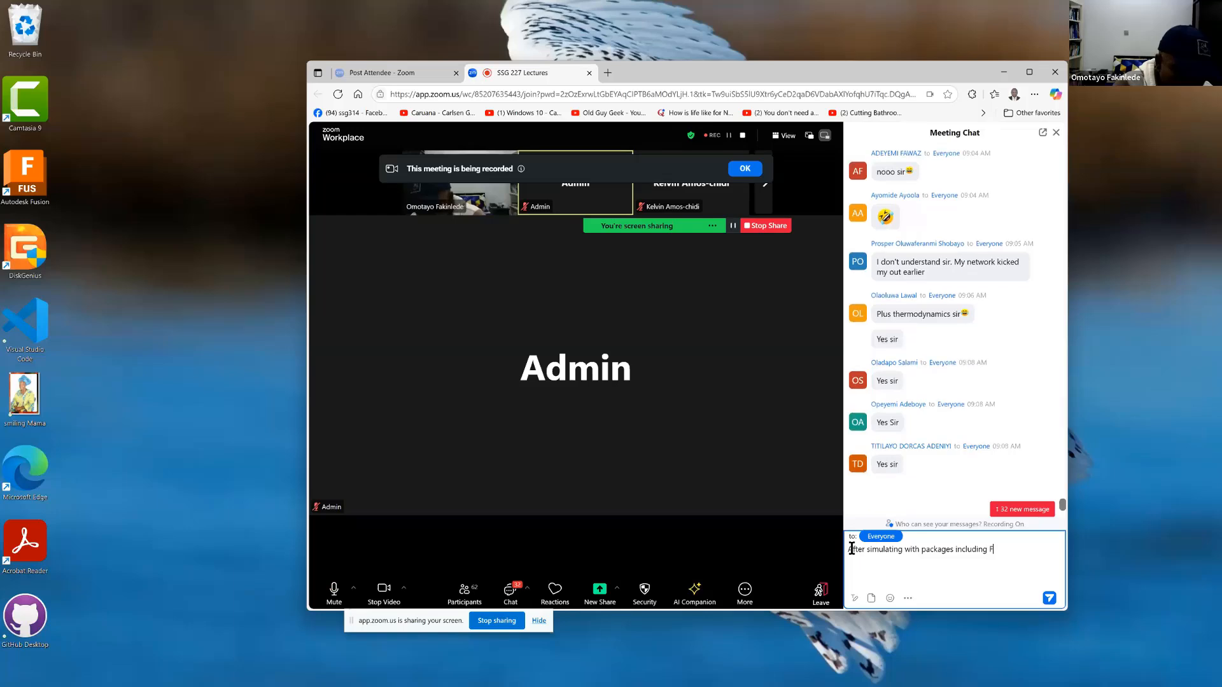
{"action": "type", "text": "luid me"}
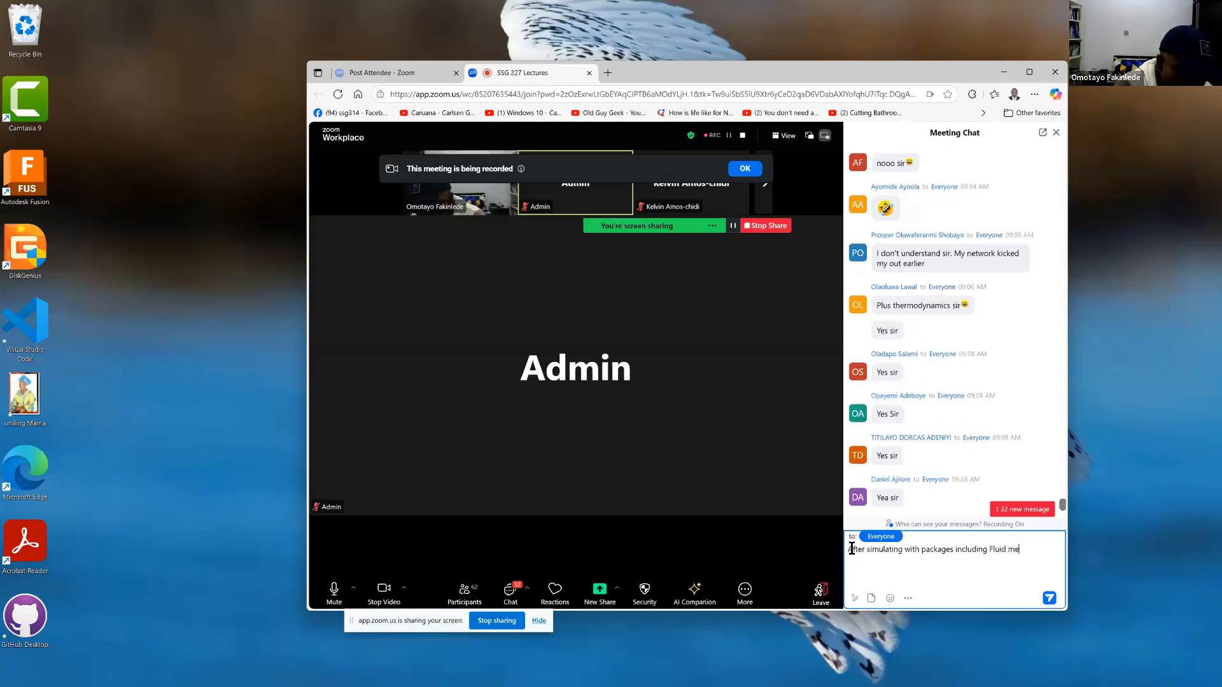
{"action": "type", "text": "chanics"}
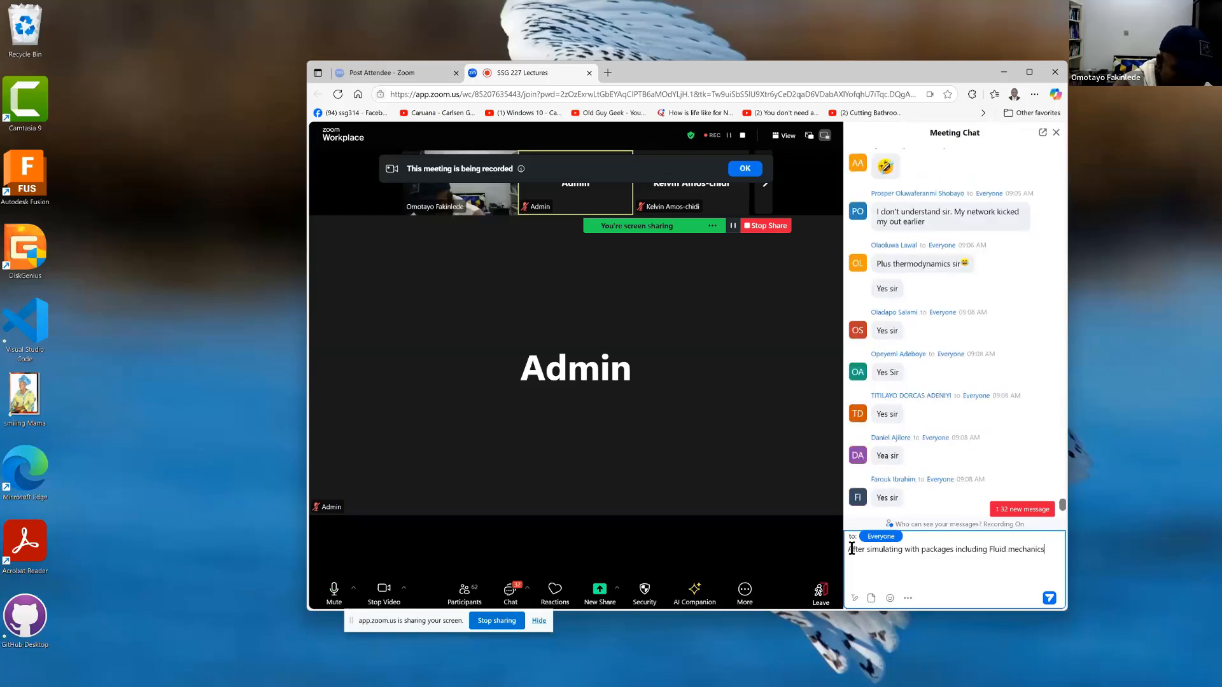
{"action": "type", "text": ", solid mechanics, the"}
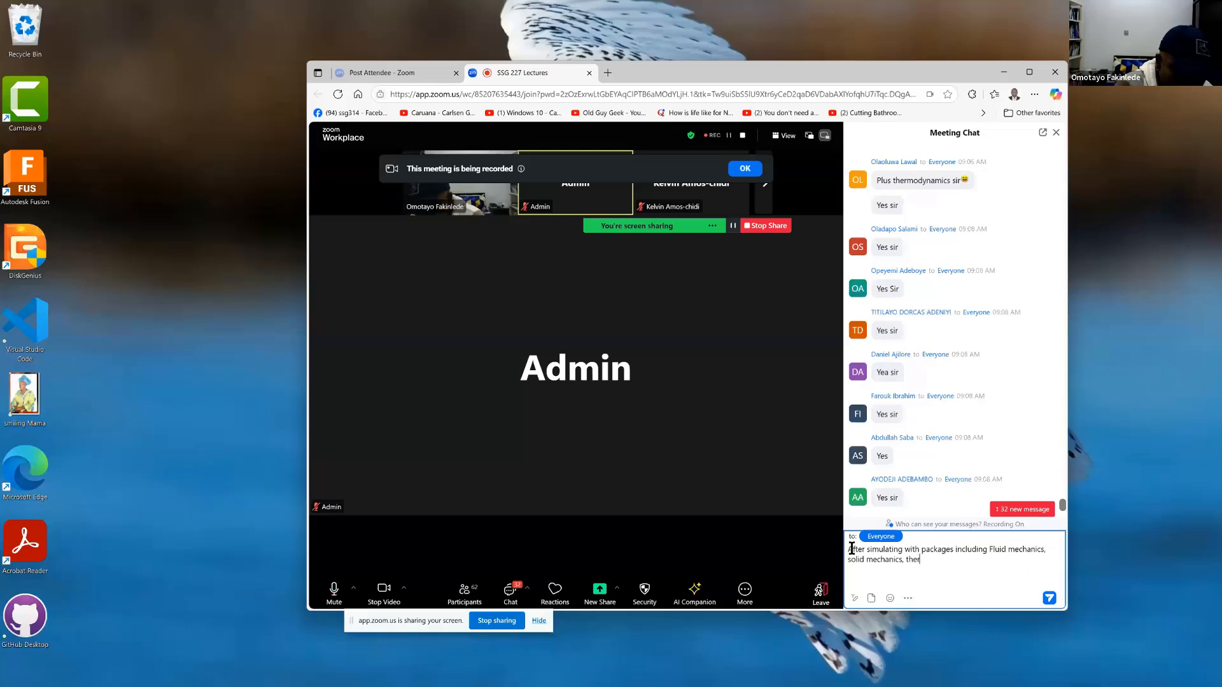
{"action": "type", "text": "rm"}
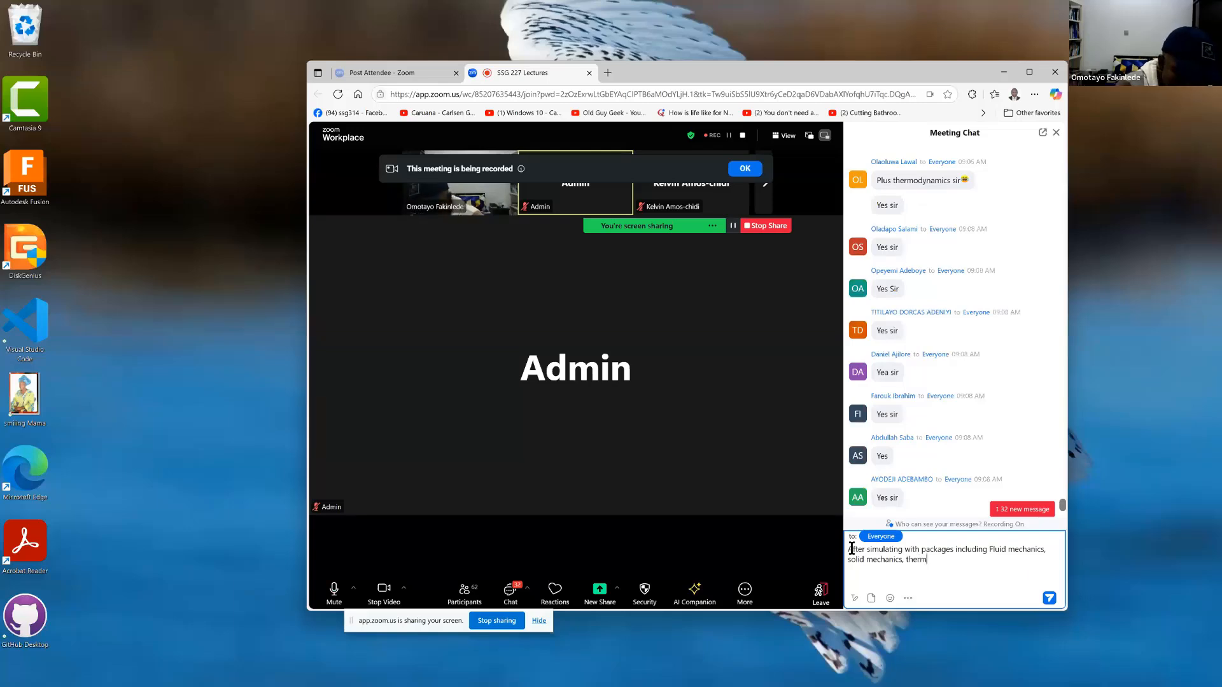
{"action": "type", "text": "o and heat transf"}
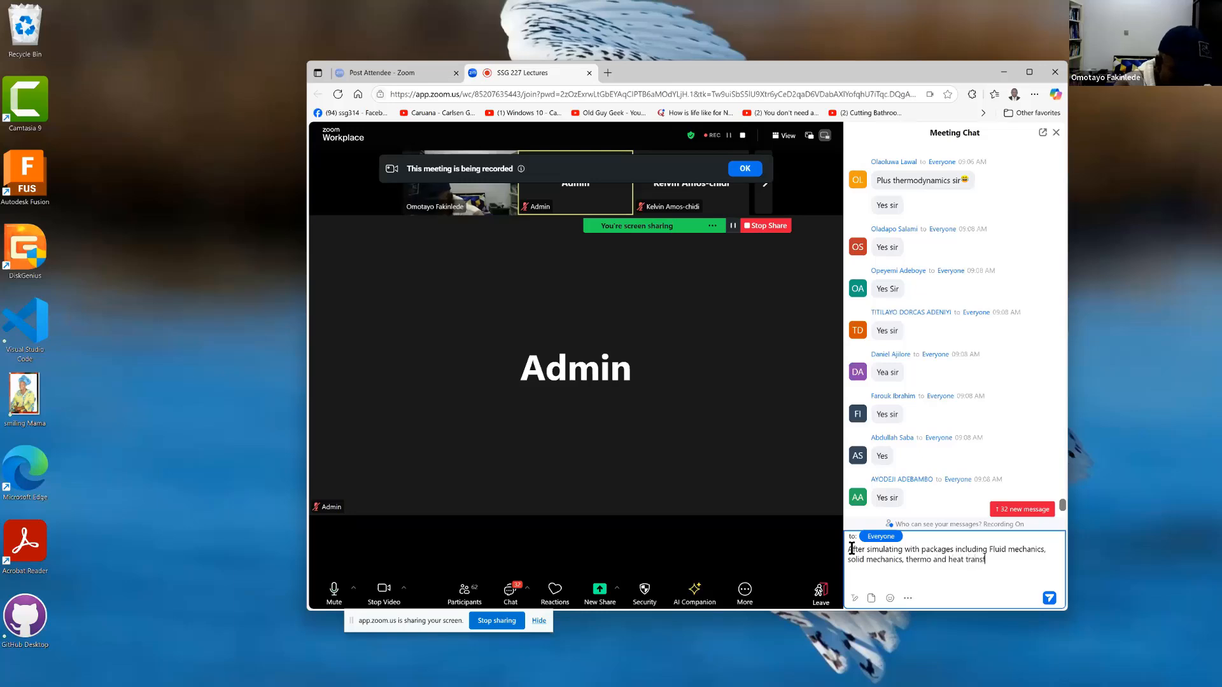
{"action": "type", "text": "er, et"}
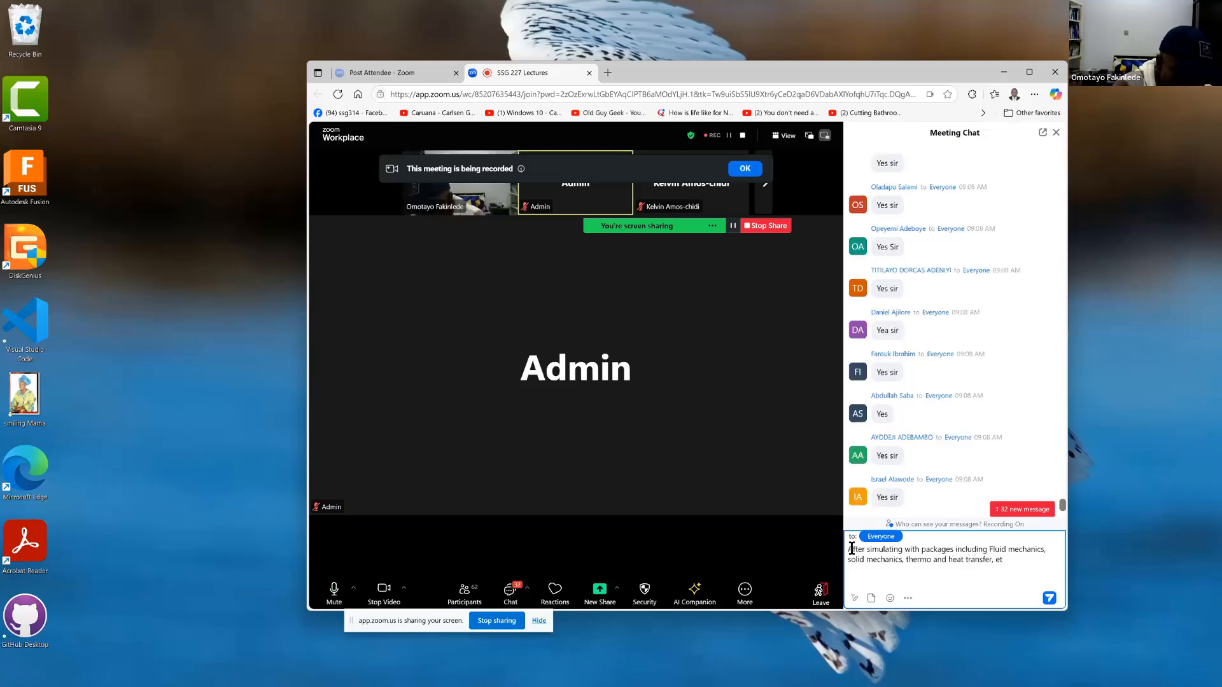
{"action": "type", "text": "c. you"}
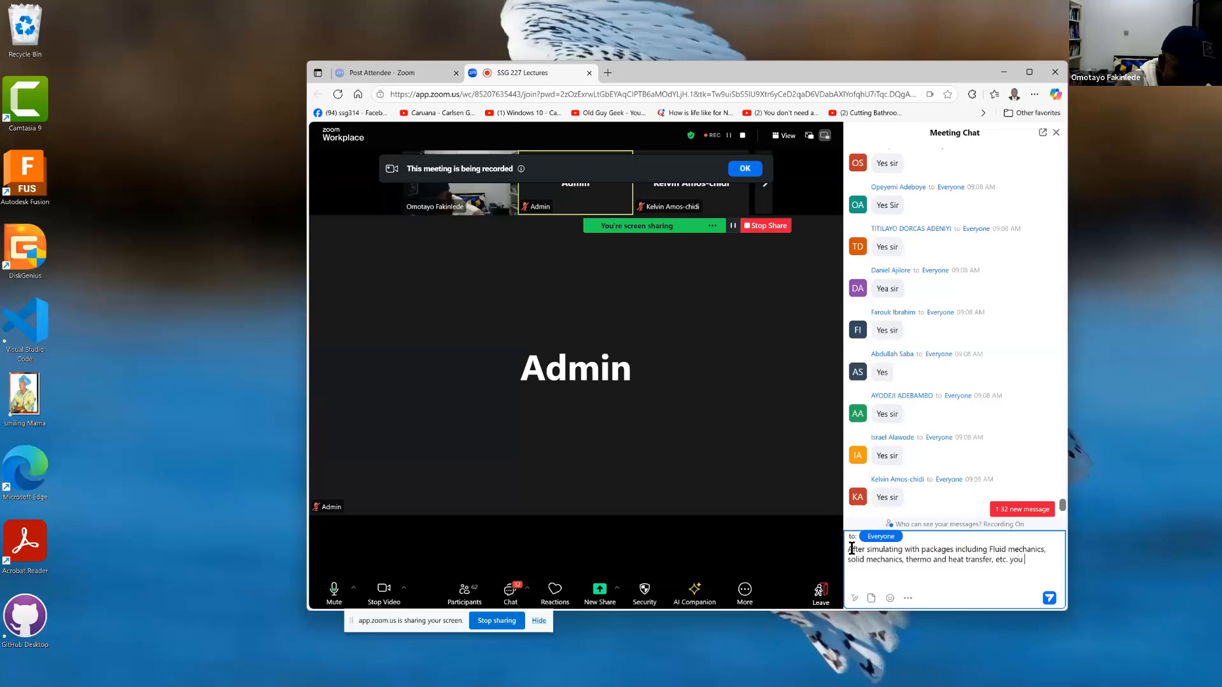
{"action": "type", "text": " can get an"}
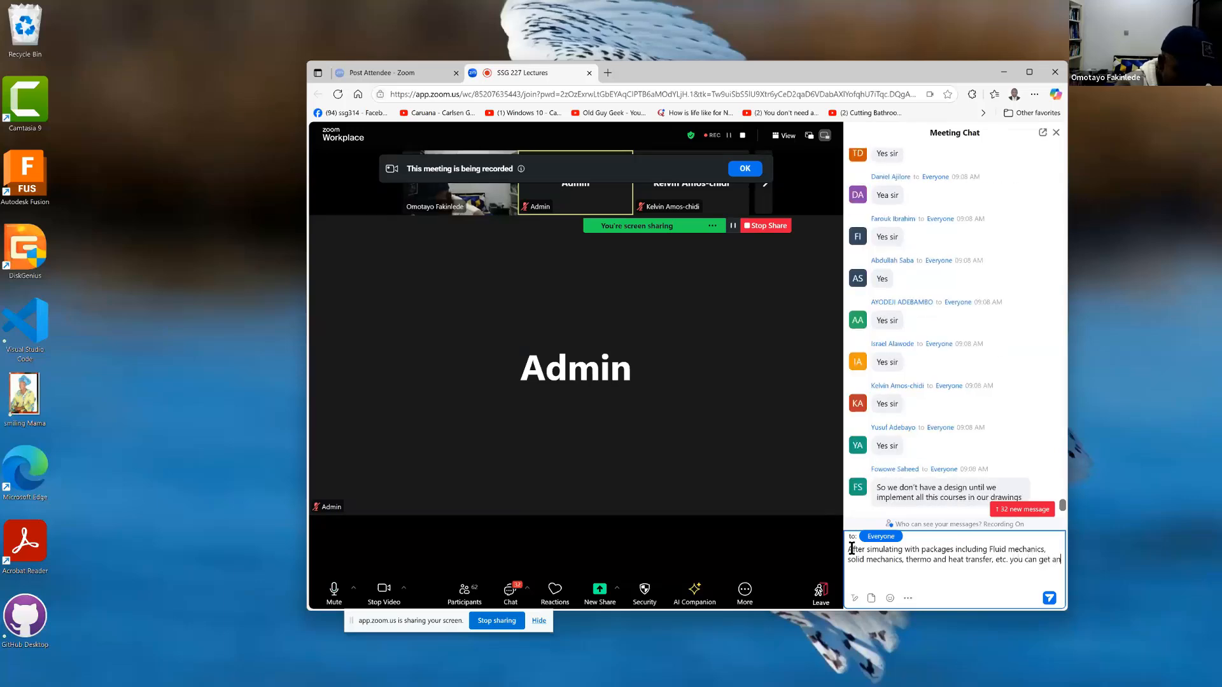
{"action": "type", "text": " optimal blade"}
{"action": "key", "text": "shift+Return"}
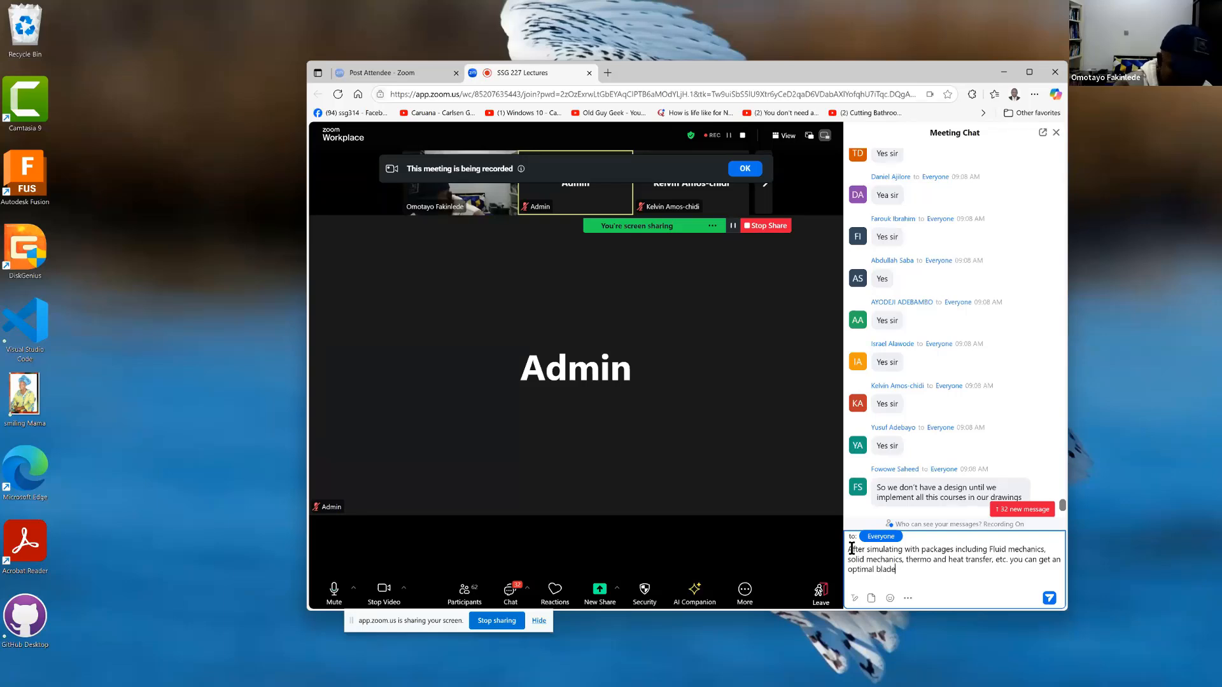
{"action": "key", "text": "Return"}
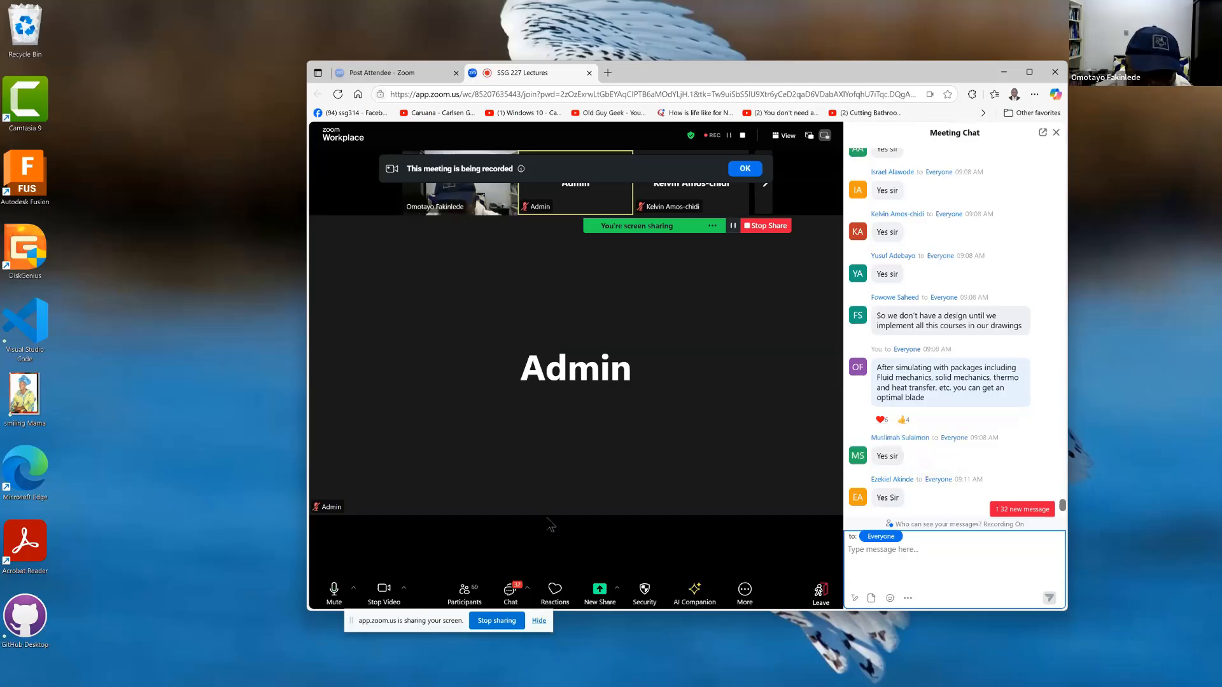
Switch to the Week Eight 2025 presentation in PowerPoint and end its slide show at slide 25
{"action": "left_click", "coordinate": [416, 674]}
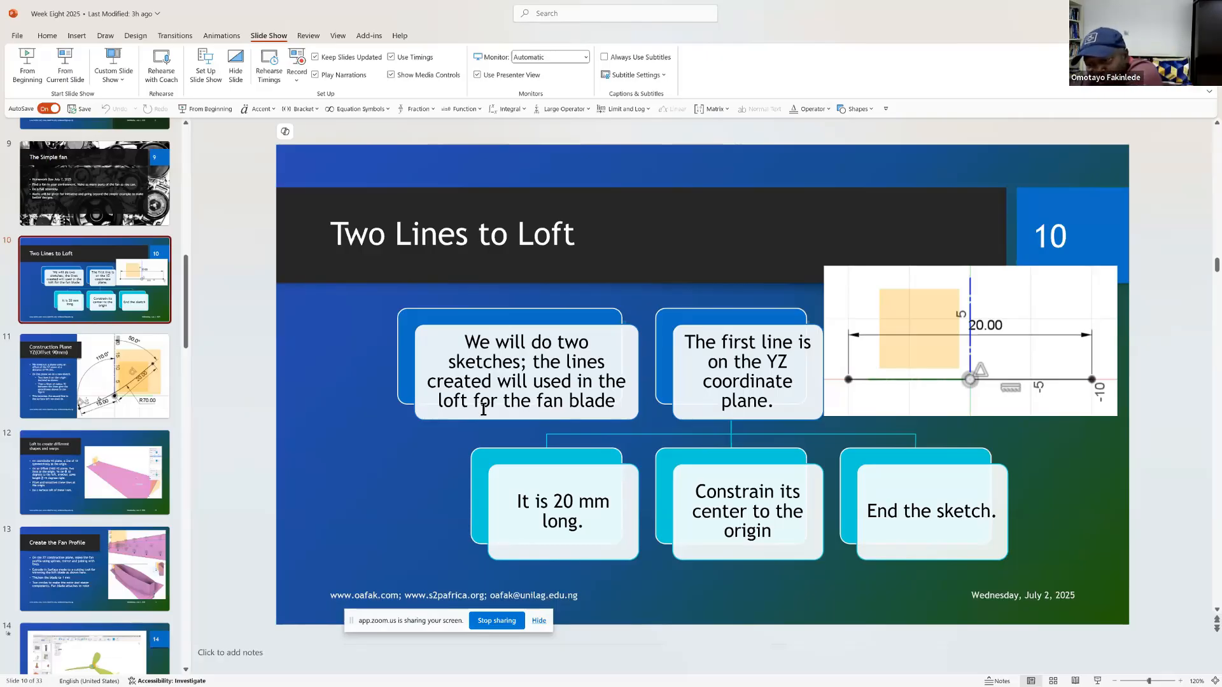
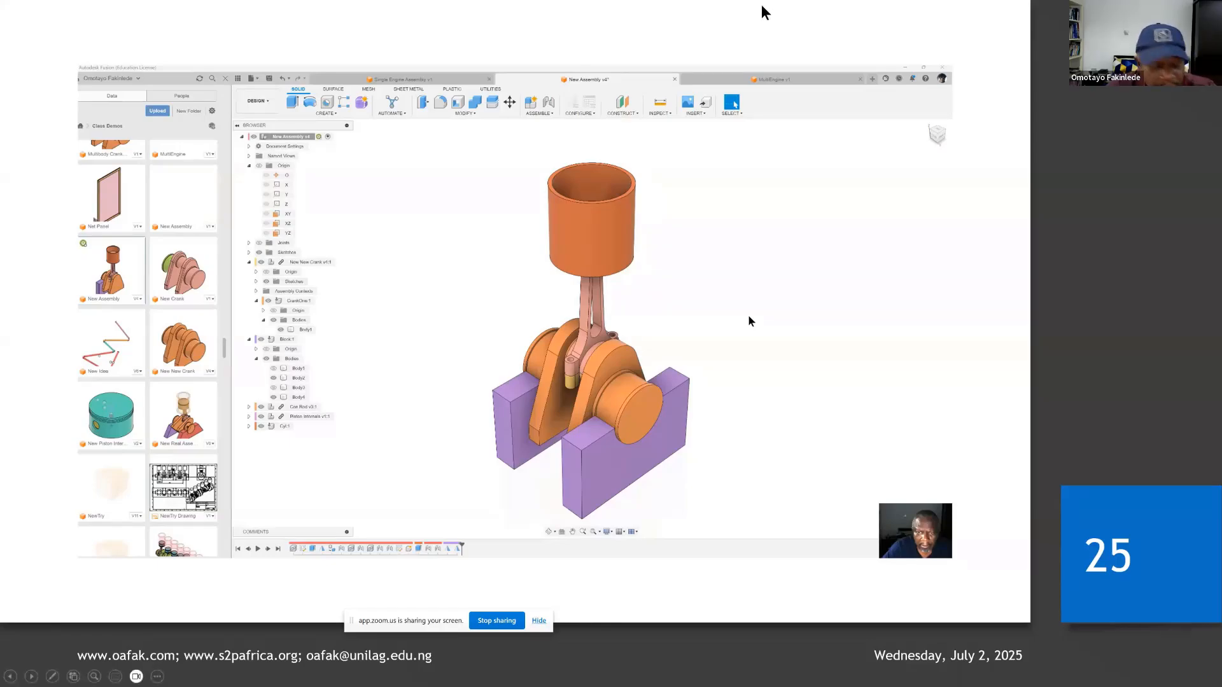
{"action": "key", "text": "Escape"}
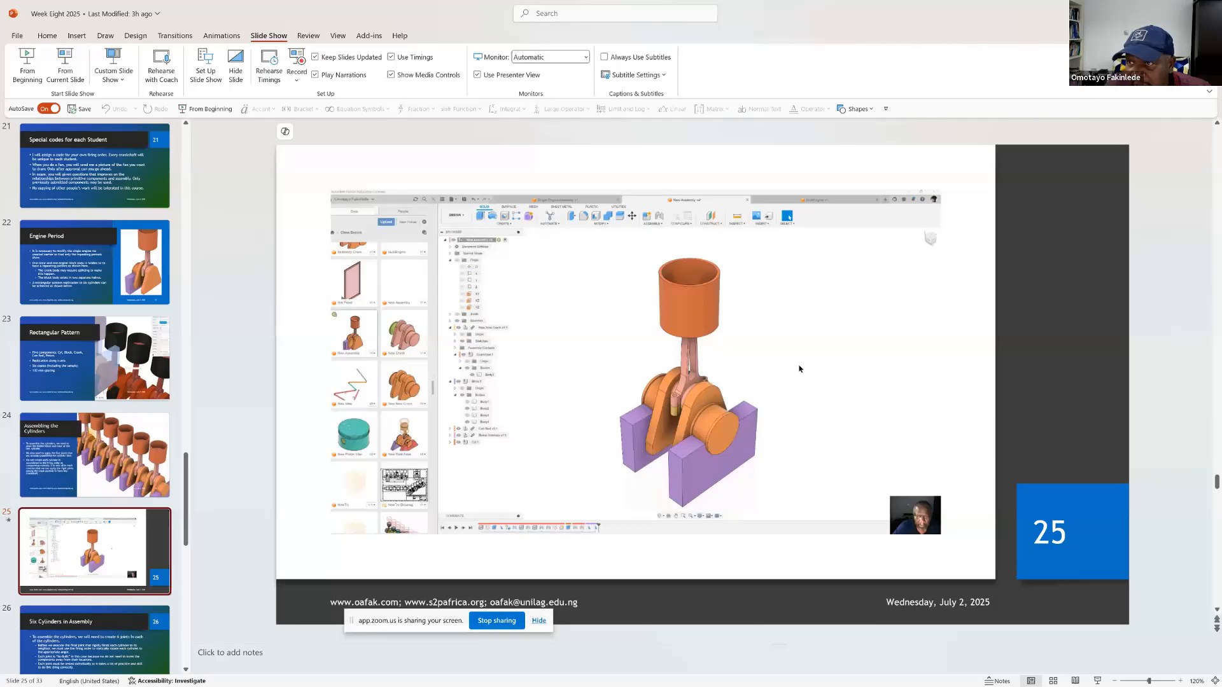
Switch from the presentation to the Autodesk Fusion window
{"action": "key", "text": "super+d"}
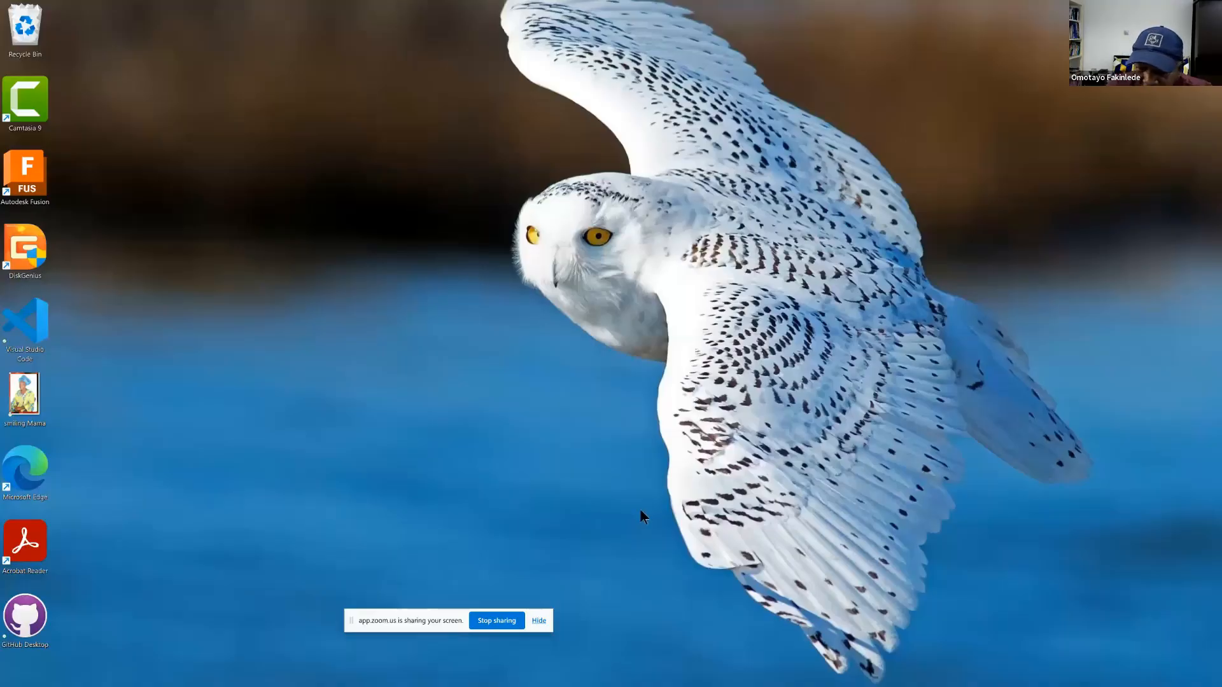
{"action": "mouse_move", "coordinate": [852, 681]}
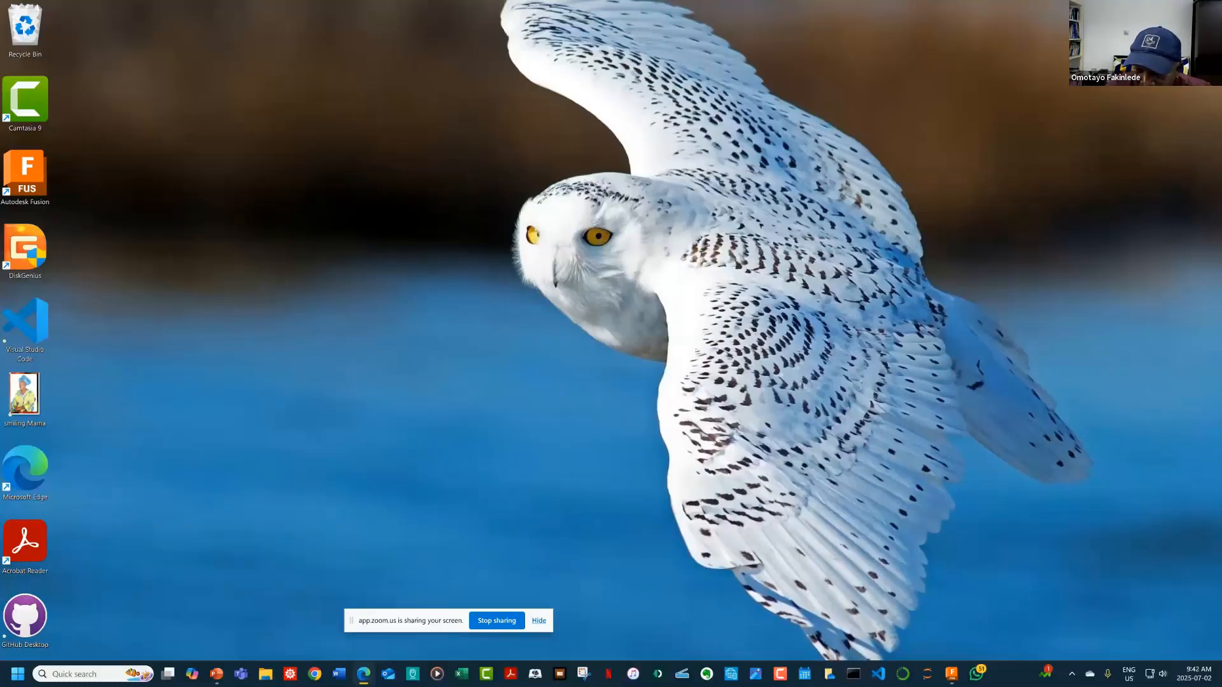
{"action": "left_click", "coordinate": [951, 674]}
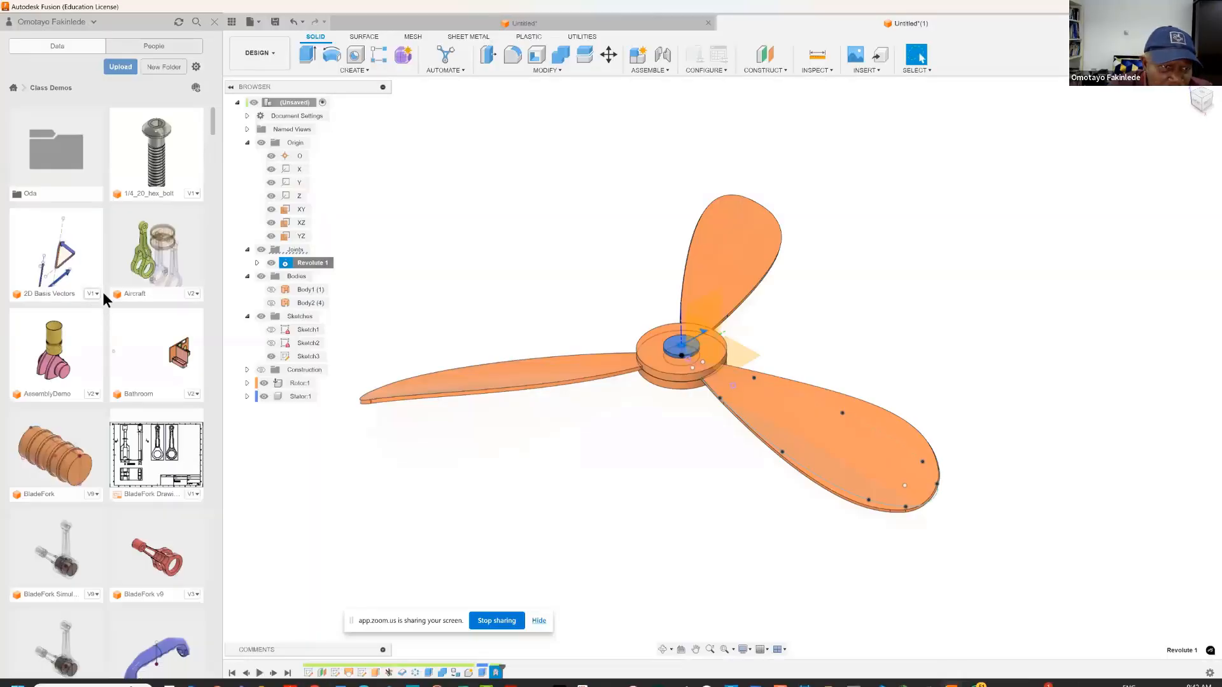
Find the six-cylinder New Assembly design in the Class Demos project and open its recovery document
{"action": "scroll", "coordinate": [102, 291], "scroll_direction": "down", "scroll_amount": 5}
{"action": "scroll", "coordinate": [112, 294], "scroll_direction": "down", "scroll_amount": 6}
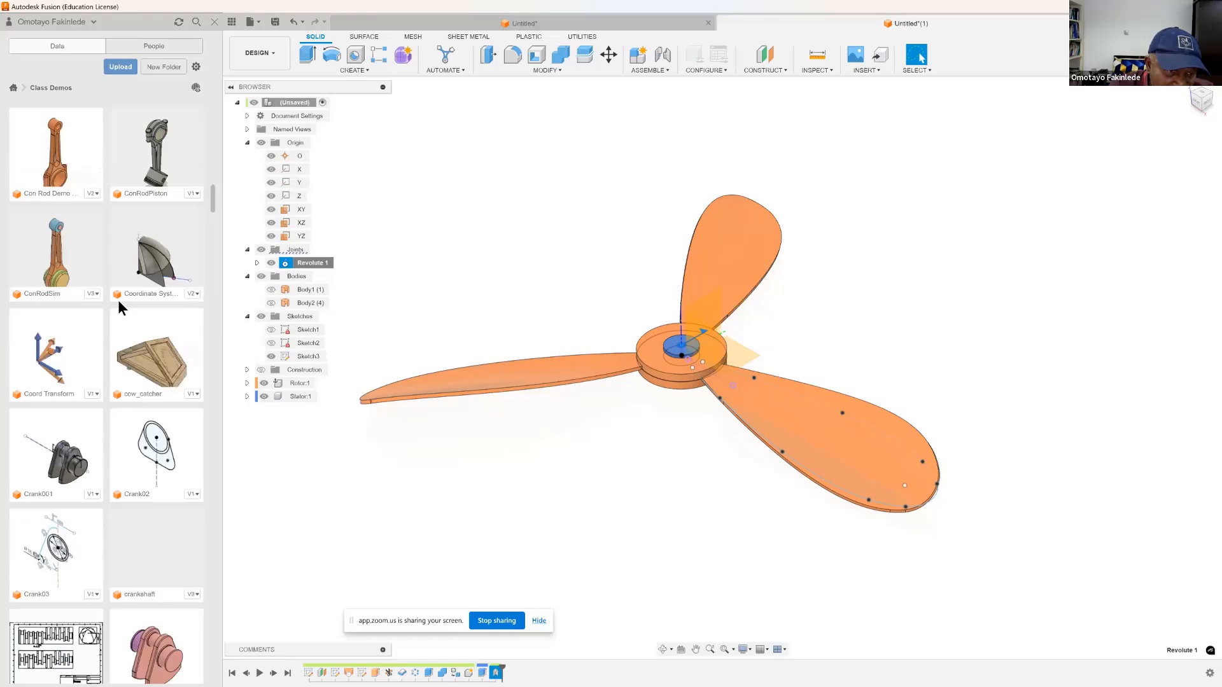
{"action": "scroll", "coordinate": [119, 301], "scroll_direction": "down", "scroll_amount": 5}
{"action": "scroll", "coordinate": [121, 300], "scroll_direction": "down", "scroll_amount": 6}
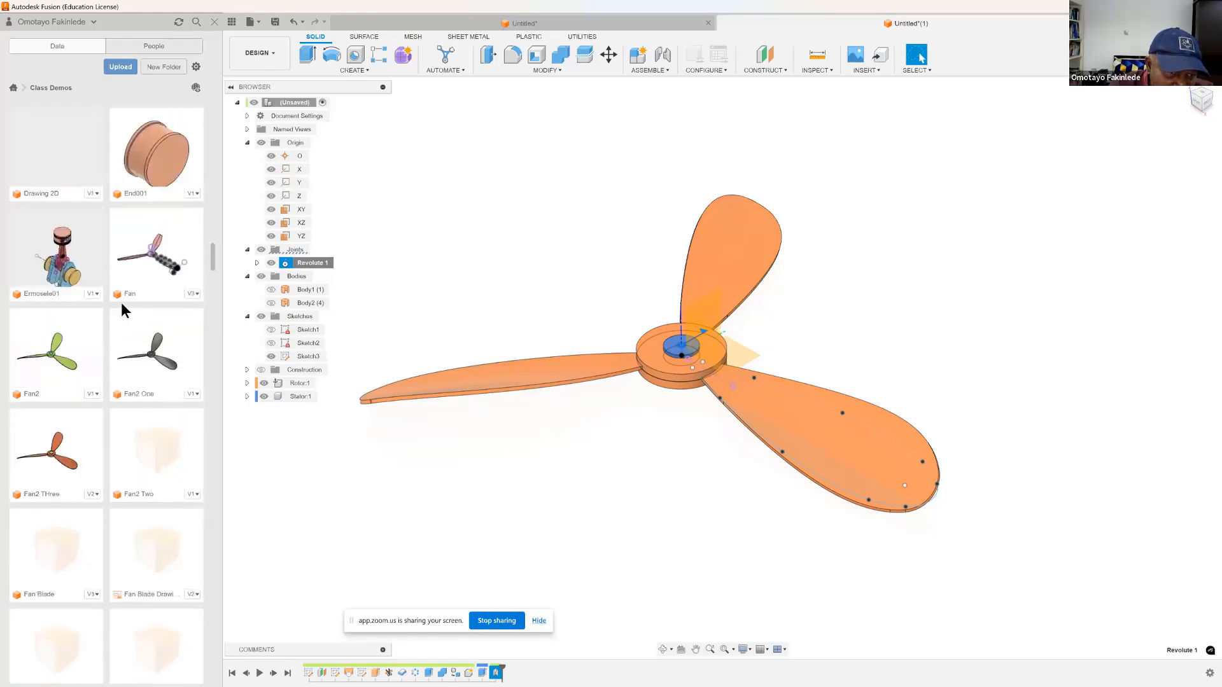
{"action": "scroll", "coordinate": [121, 308], "scroll_direction": "down", "scroll_amount": 5}
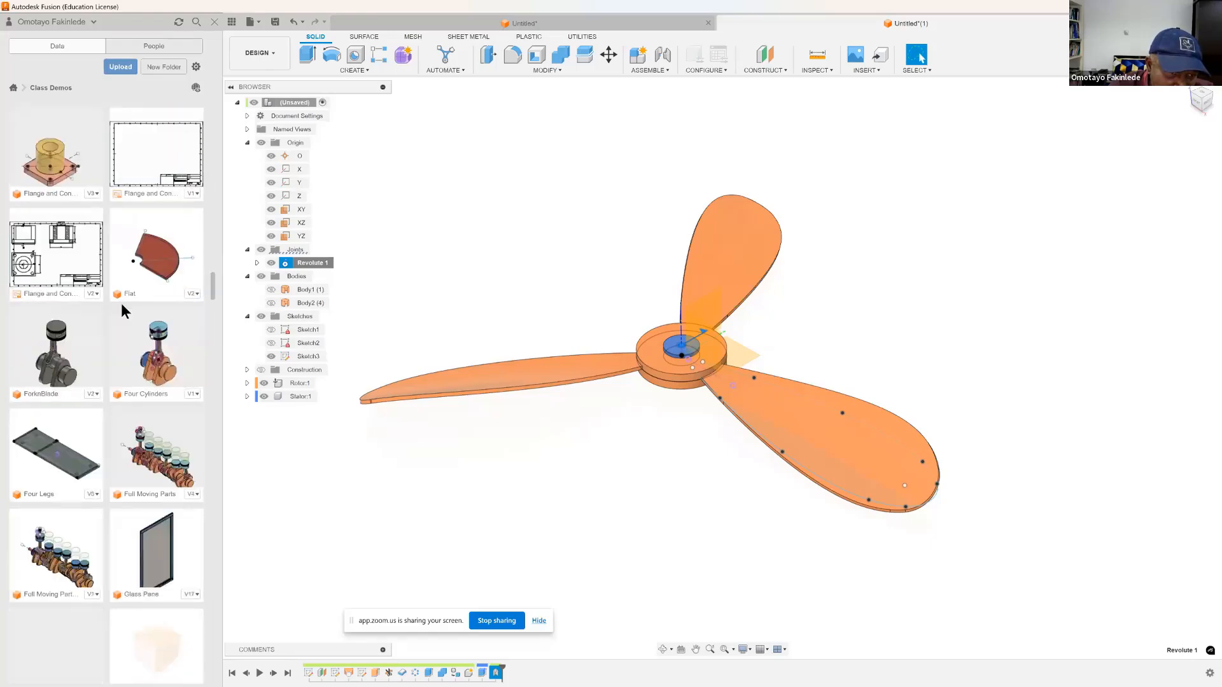
{"action": "scroll", "coordinate": [123, 310], "scroll_direction": "down", "scroll_amount": 6}
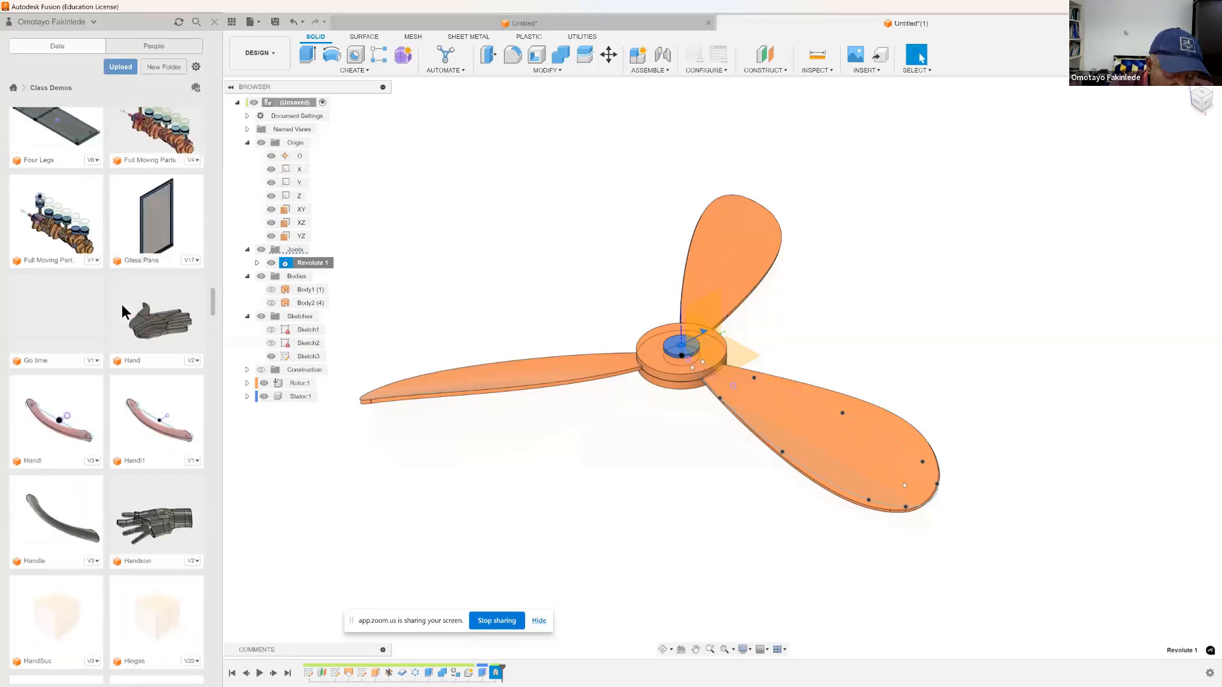
{"action": "scroll", "coordinate": [123, 303], "scroll_direction": "down", "scroll_amount": 6}
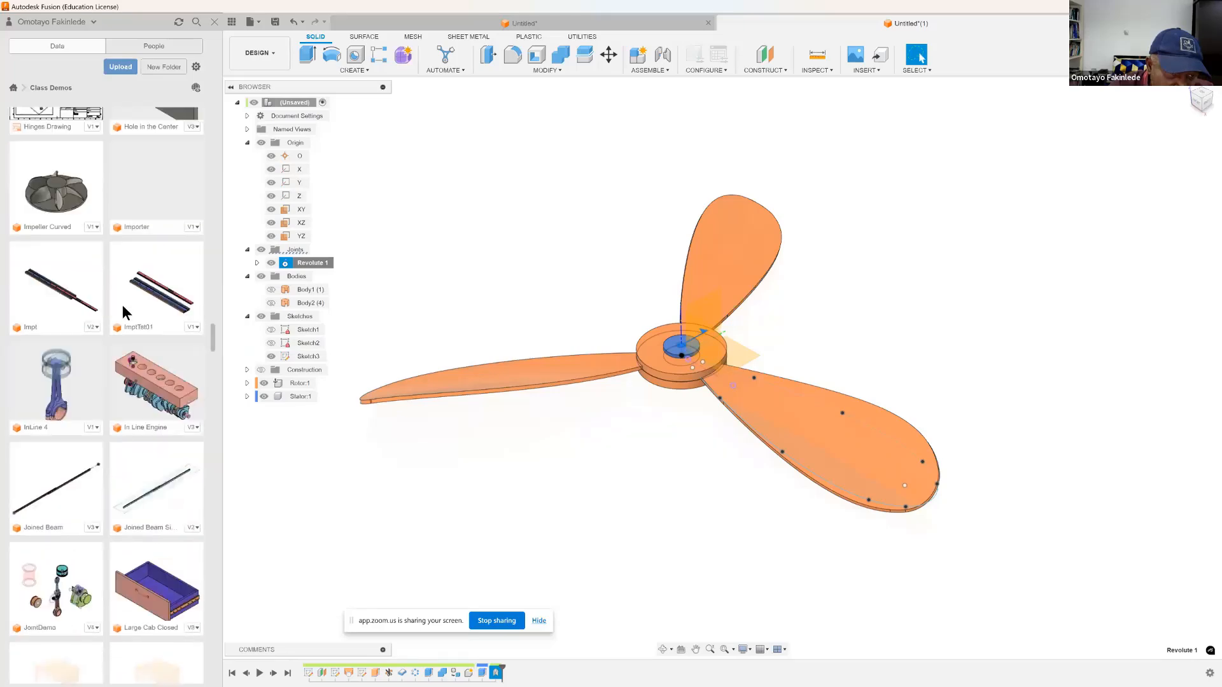
{"action": "scroll", "coordinate": [122, 311], "scroll_direction": "down", "scroll_amount": 6}
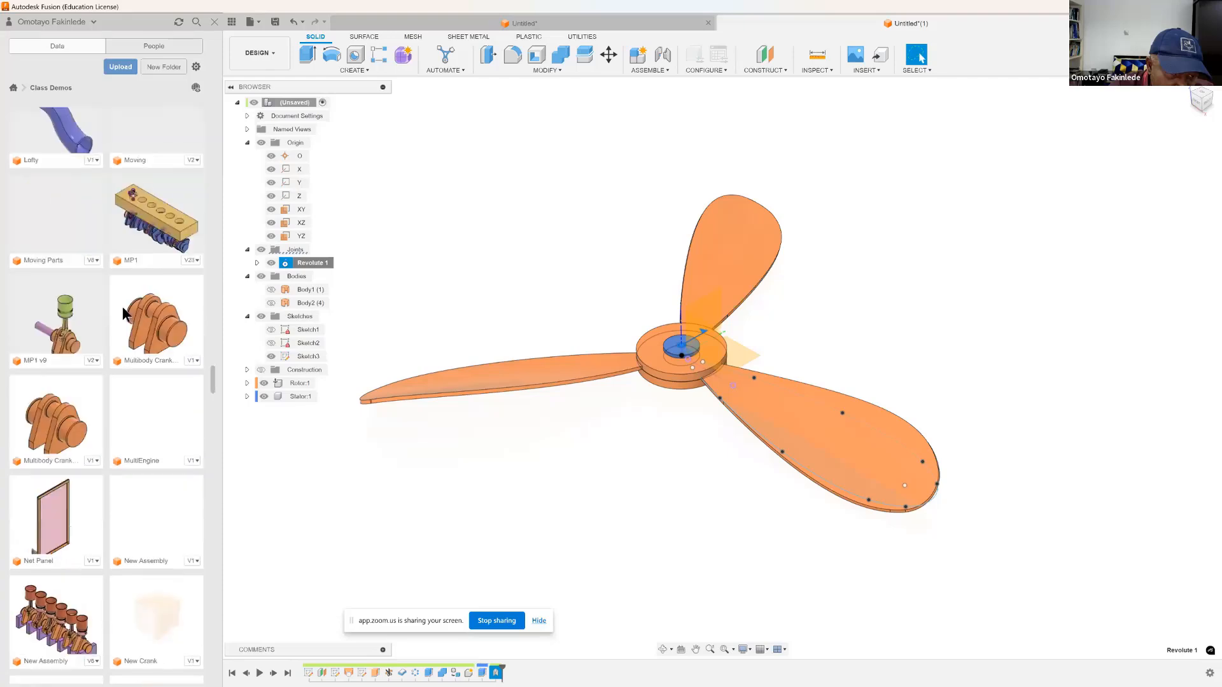
{"action": "scroll", "coordinate": [124, 312], "scroll_direction": "down", "scroll_amount": 3}
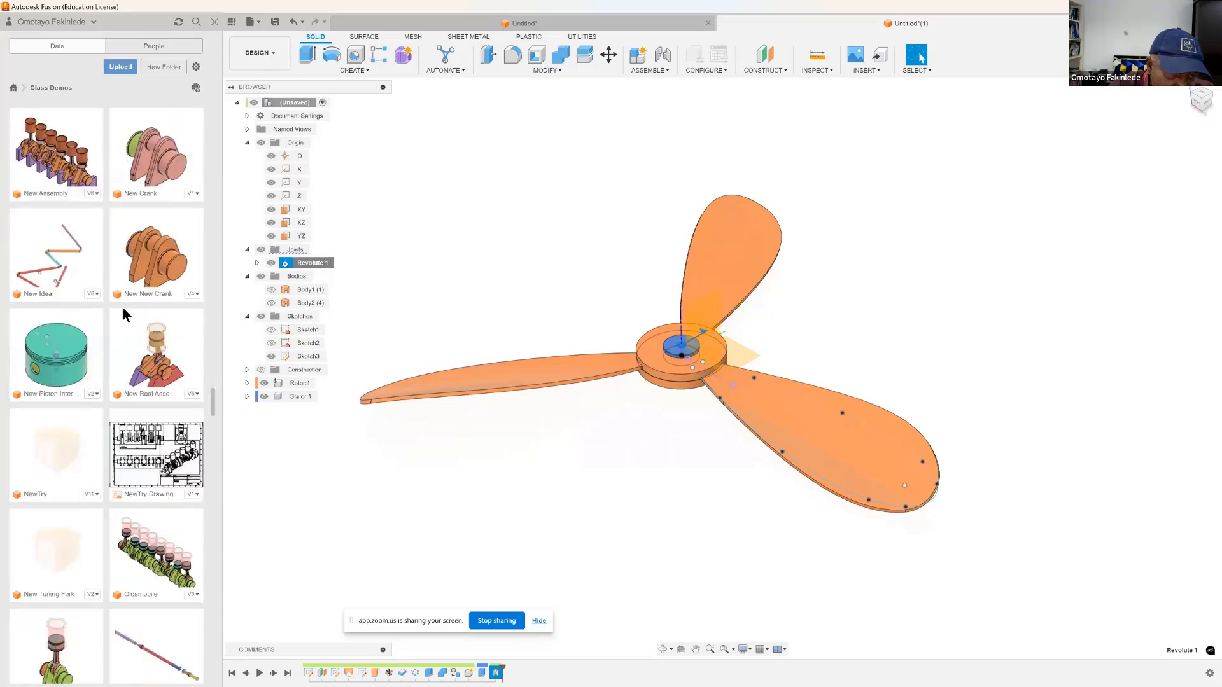
{"action": "scroll", "coordinate": [122, 306], "scroll_direction": "up", "scroll_amount": 2}
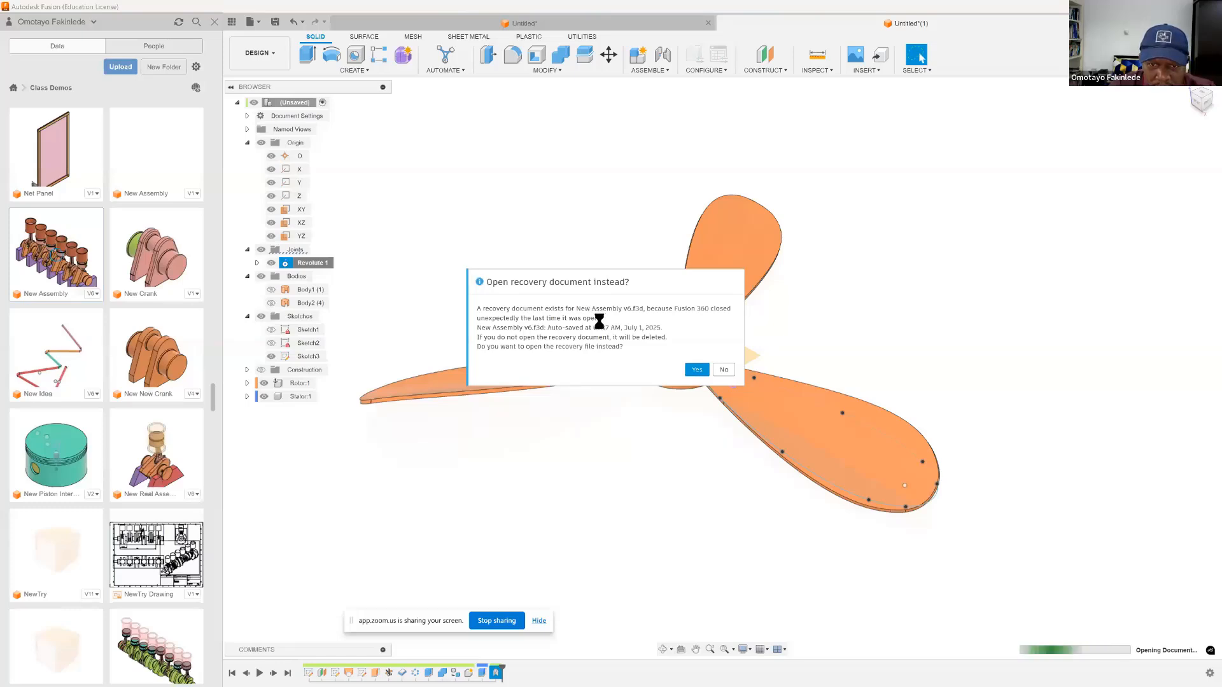
{"action": "left_click", "coordinate": [698, 370]}
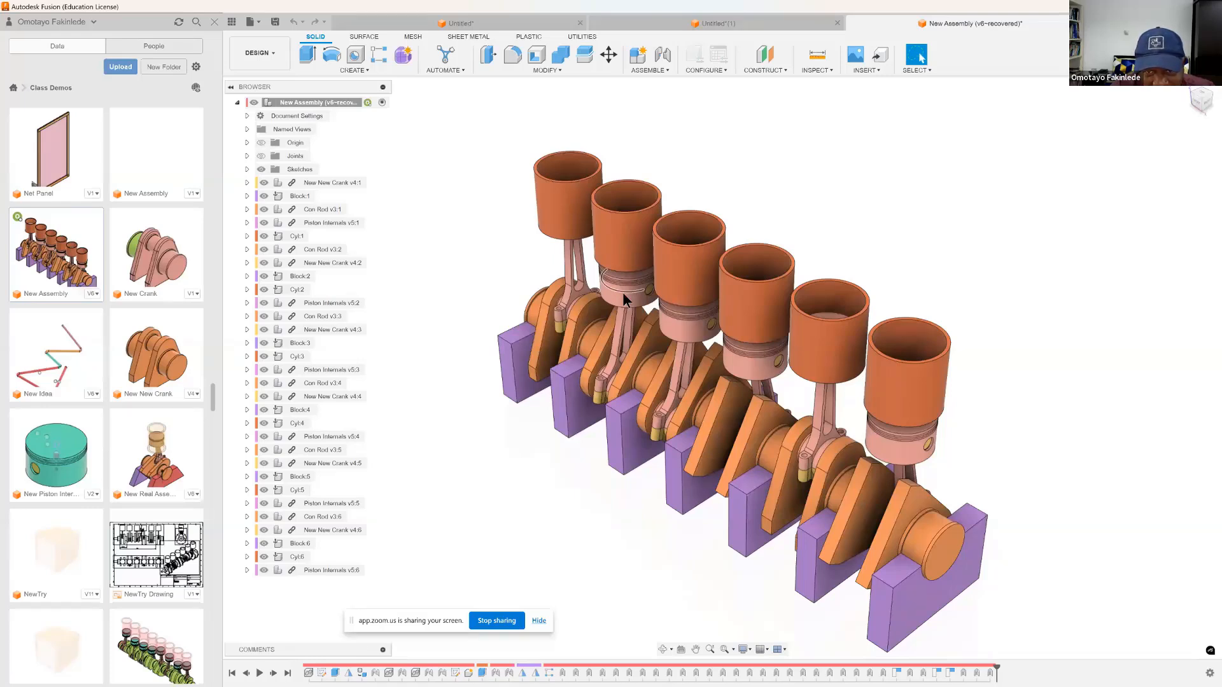
{"action": "left_click_drag", "start_coordinate": [674, 319], "coordinate": [639, 312]}
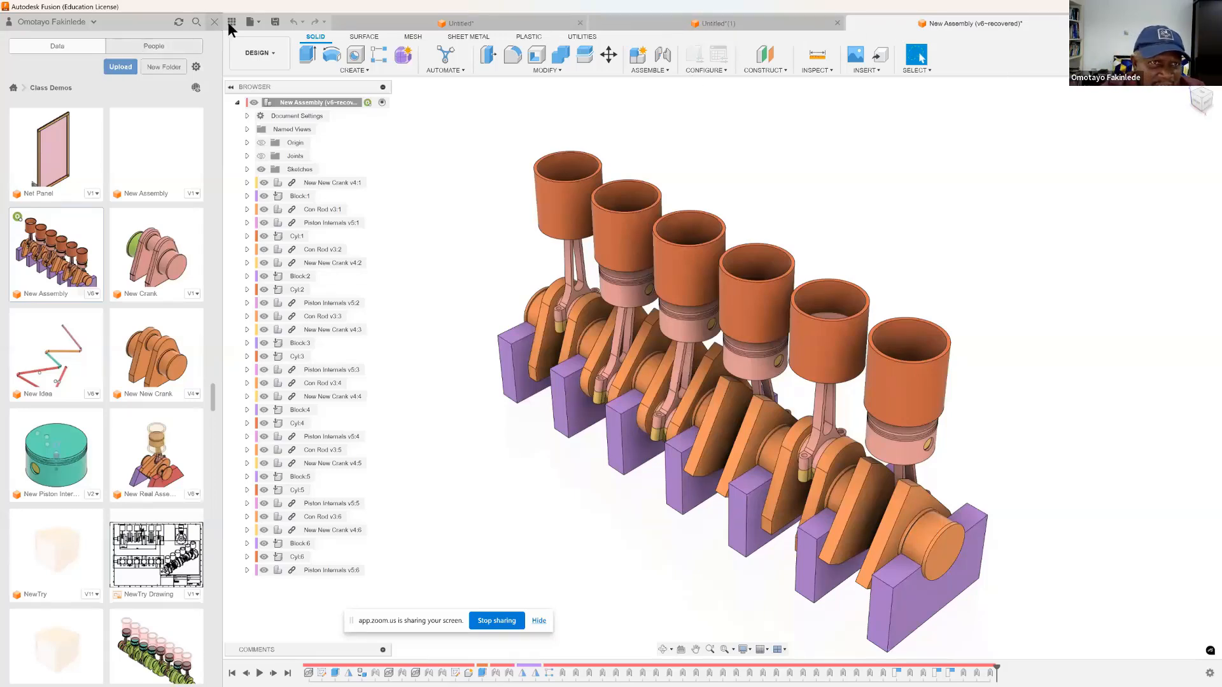
Save a copy of the recovered assembly as "New Assemblyin Class" in Class Demos
{"action": "left_click", "coordinate": [251, 22]}
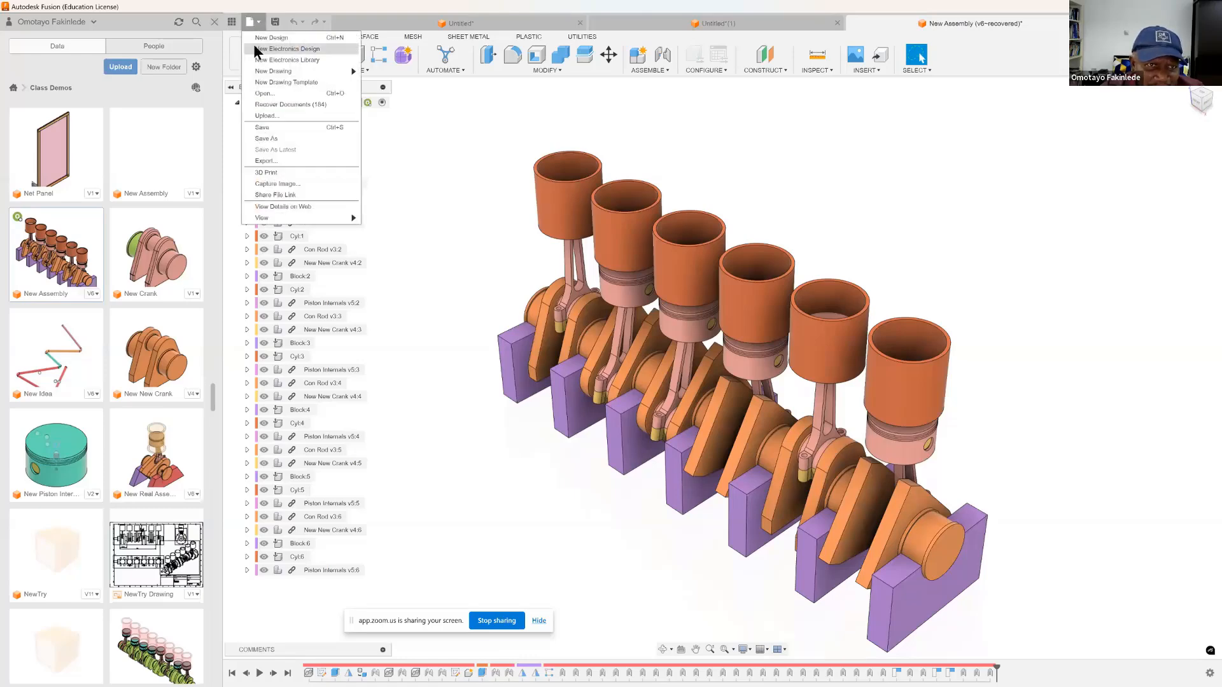
{"action": "left_click", "coordinate": [267, 138]}
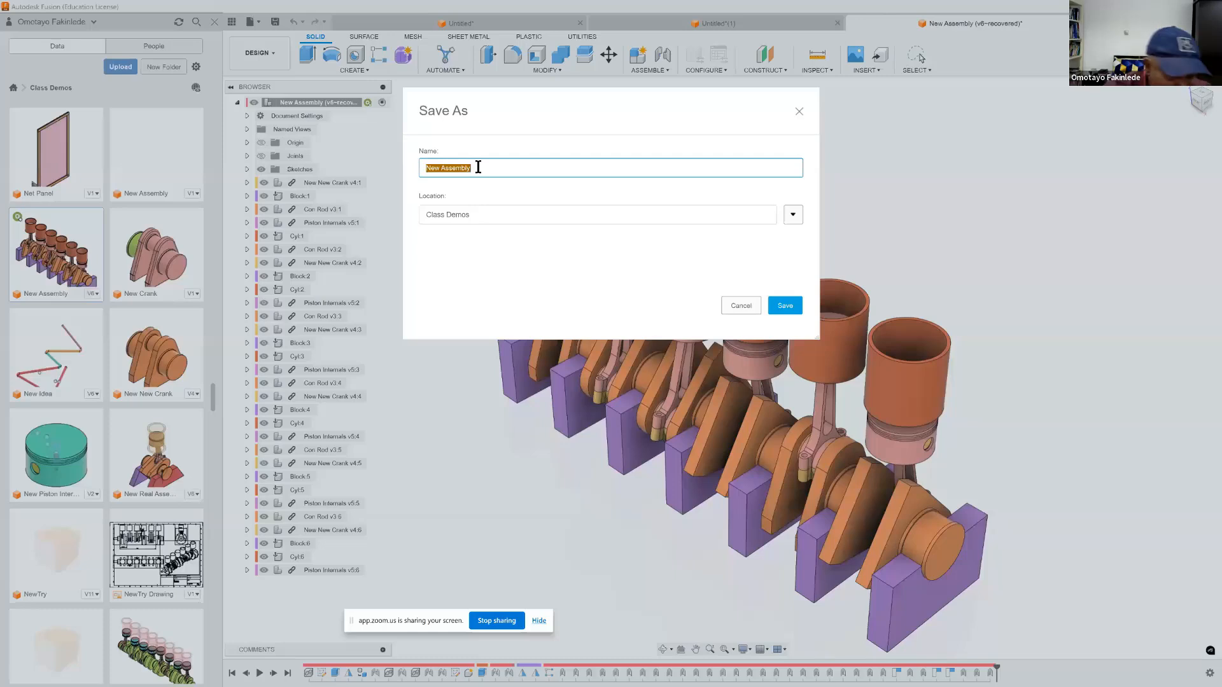
{"action": "left_click", "coordinate": [477, 167]}
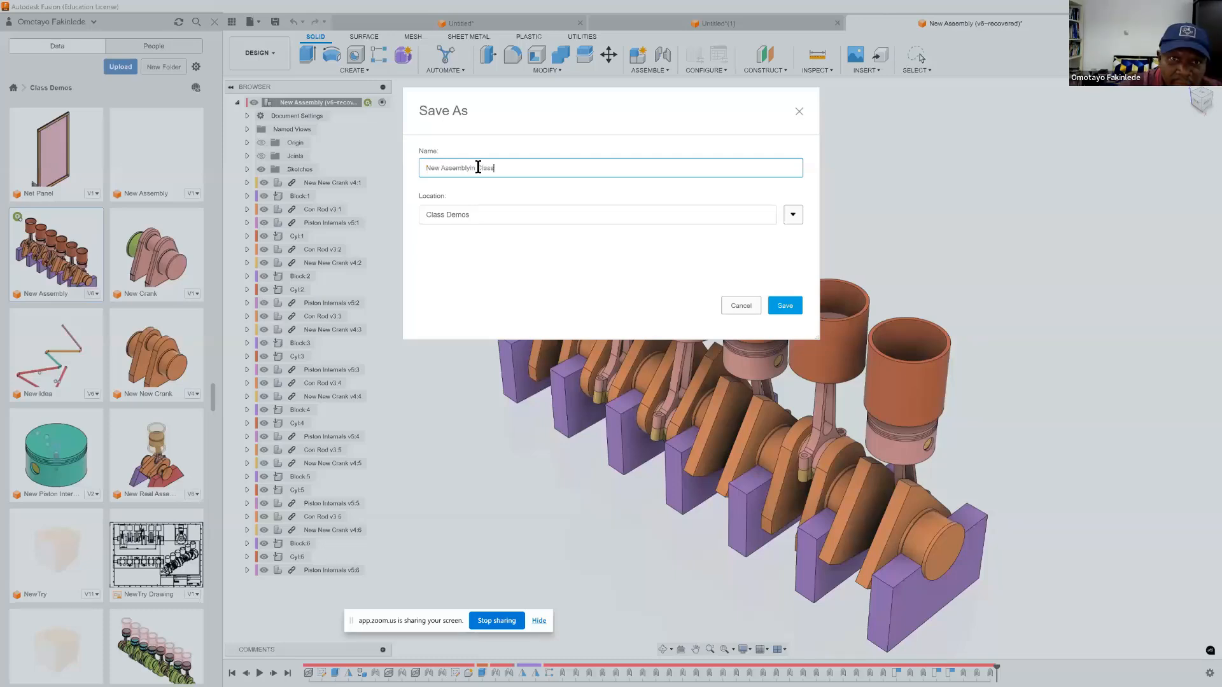
{"action": "left_click", "coordinate": [785, 306]}
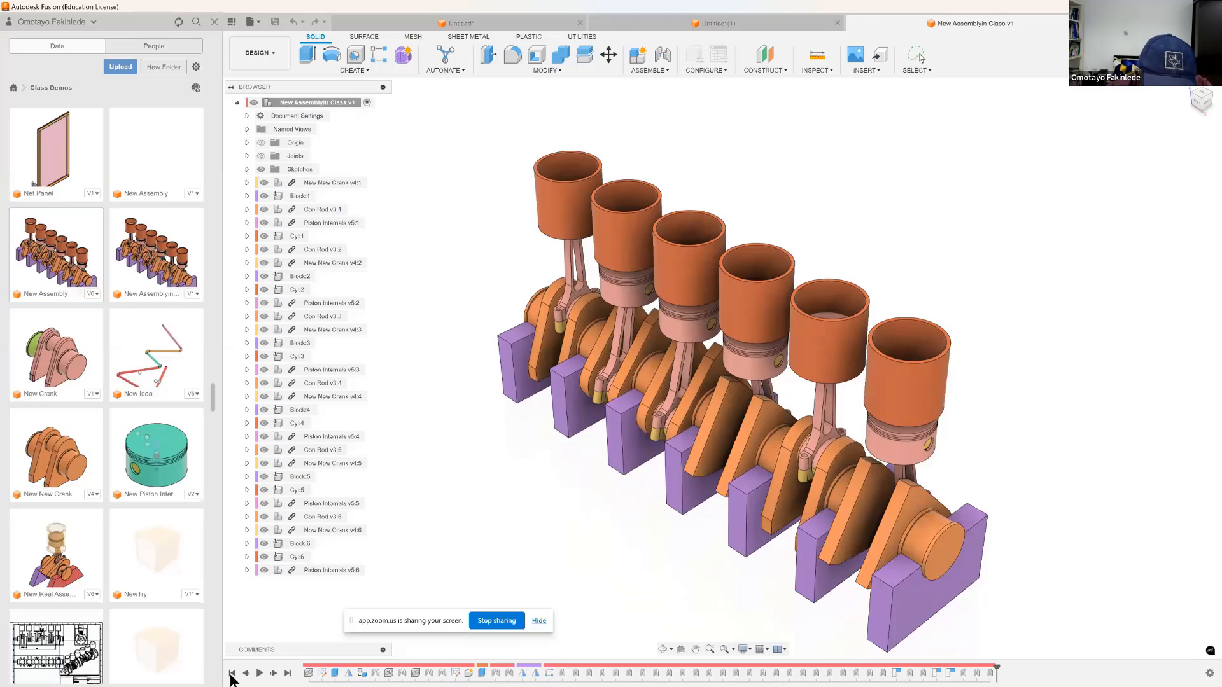
Roll the design timeline back to its start and advance it feature by feature through the crank and block to the first con rod
{"action": "left_click", "coordinate": [232, 675]}
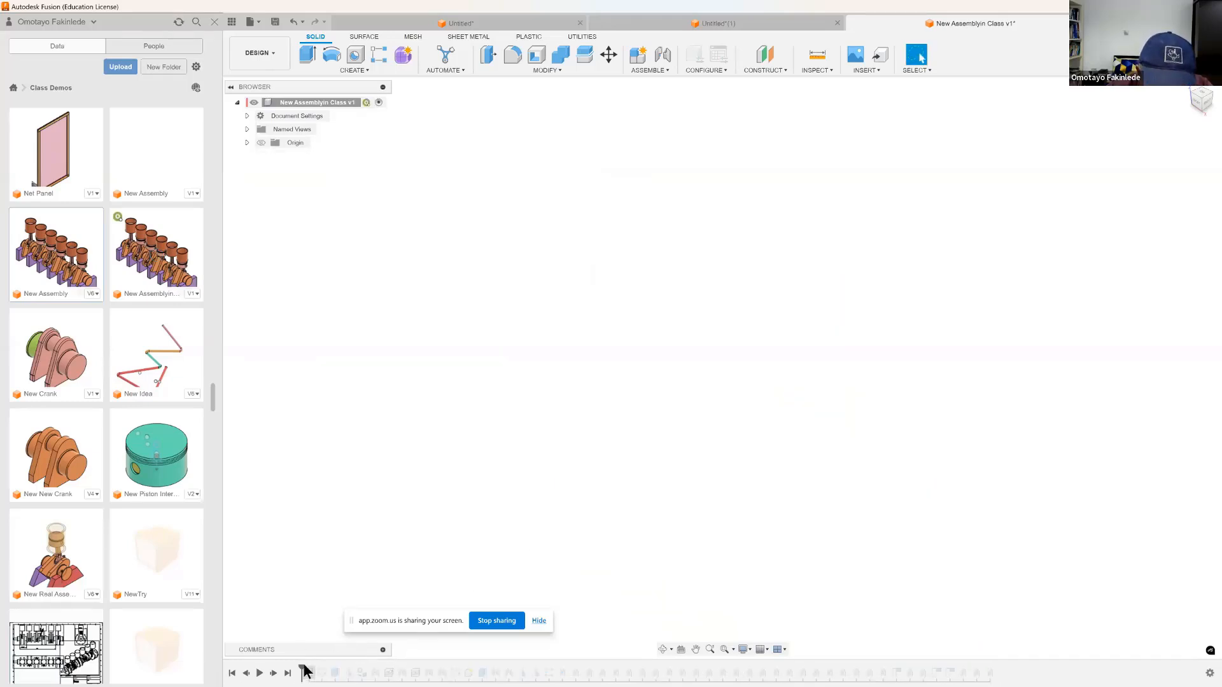
{"action": "left_click", "coordinate": [273, 673]}
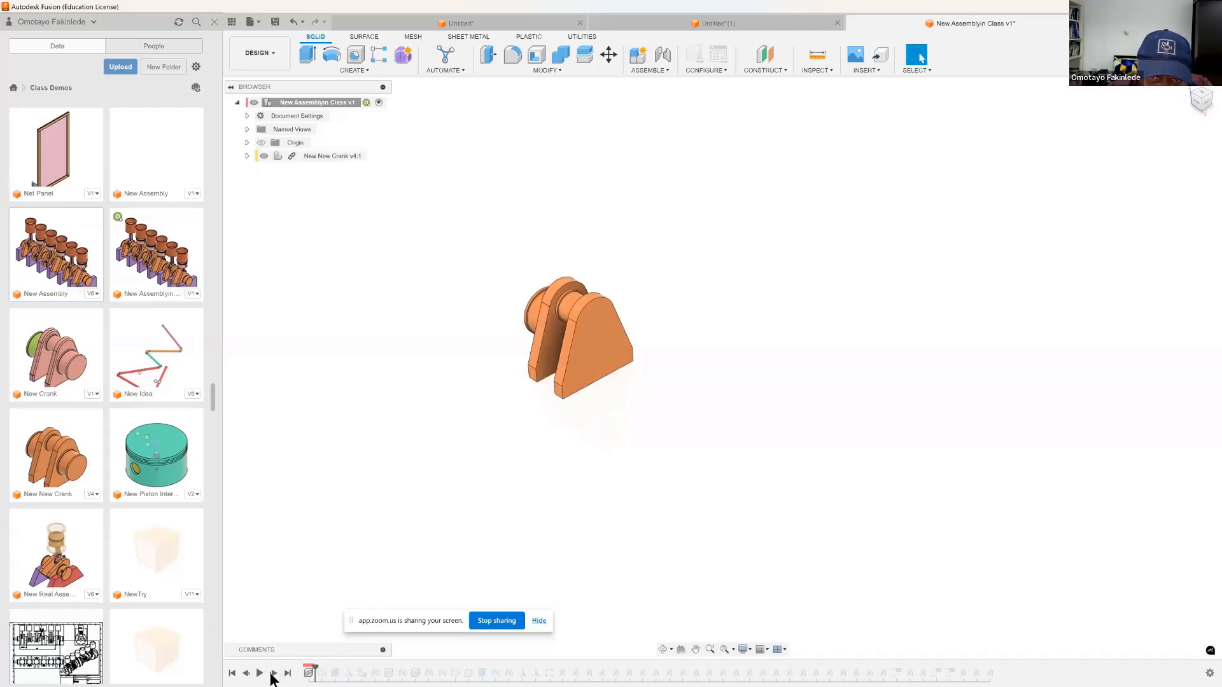
{"action": "left_click", "coordinate": [271, 675]}
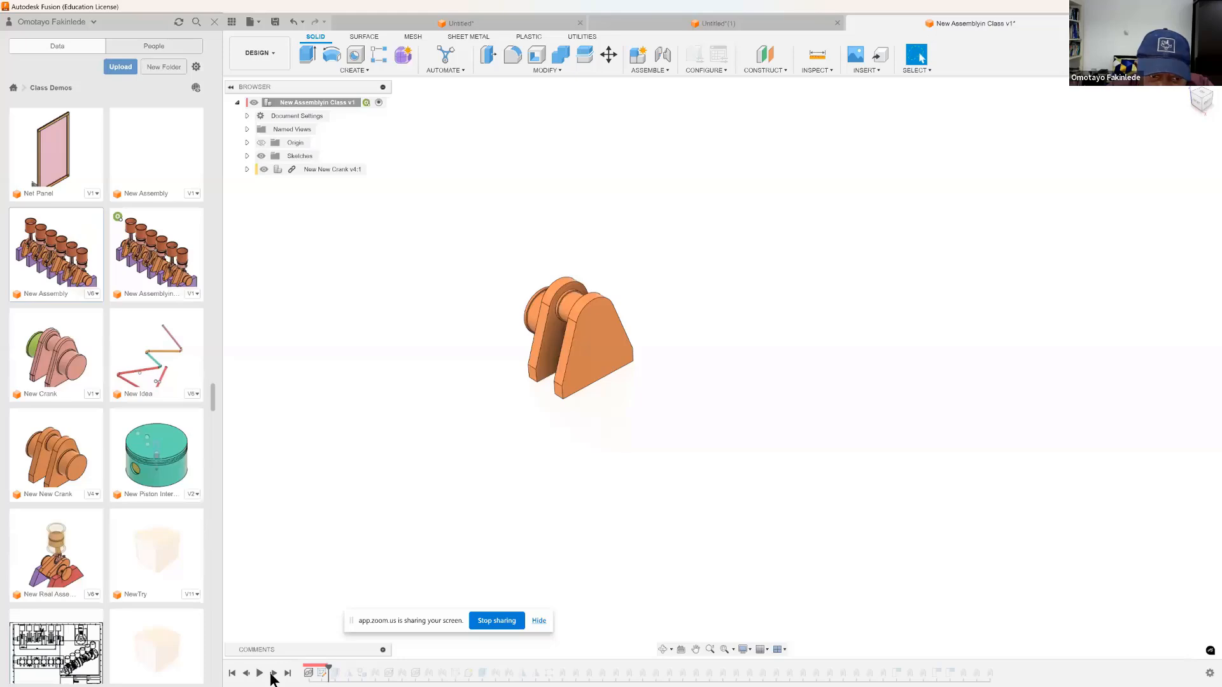
{"action": "left_click", "coordinate": [274, 673]}
{"action": "left_click", "coordinate": [273, 673]}
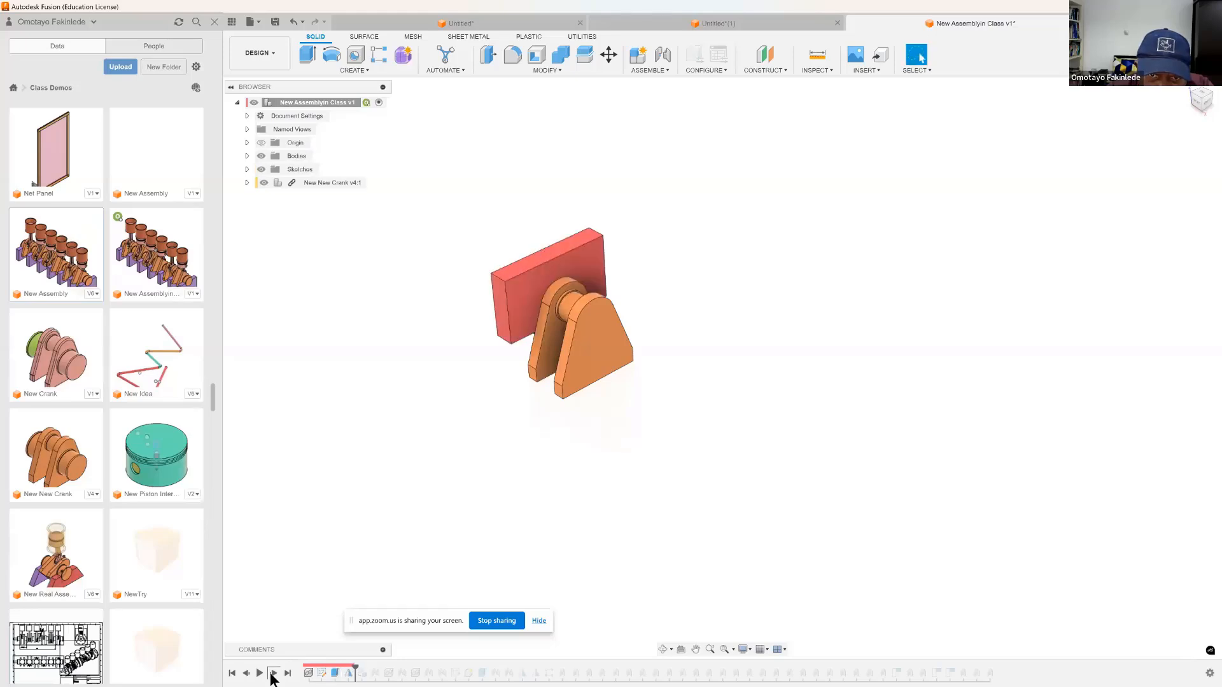
{"action": "left_click", "coordinate": [274, 674]}
{"action": "left_click", "coordinate": [274, 673]}
{"action": "left_click", "coordinate": [273, 673]}
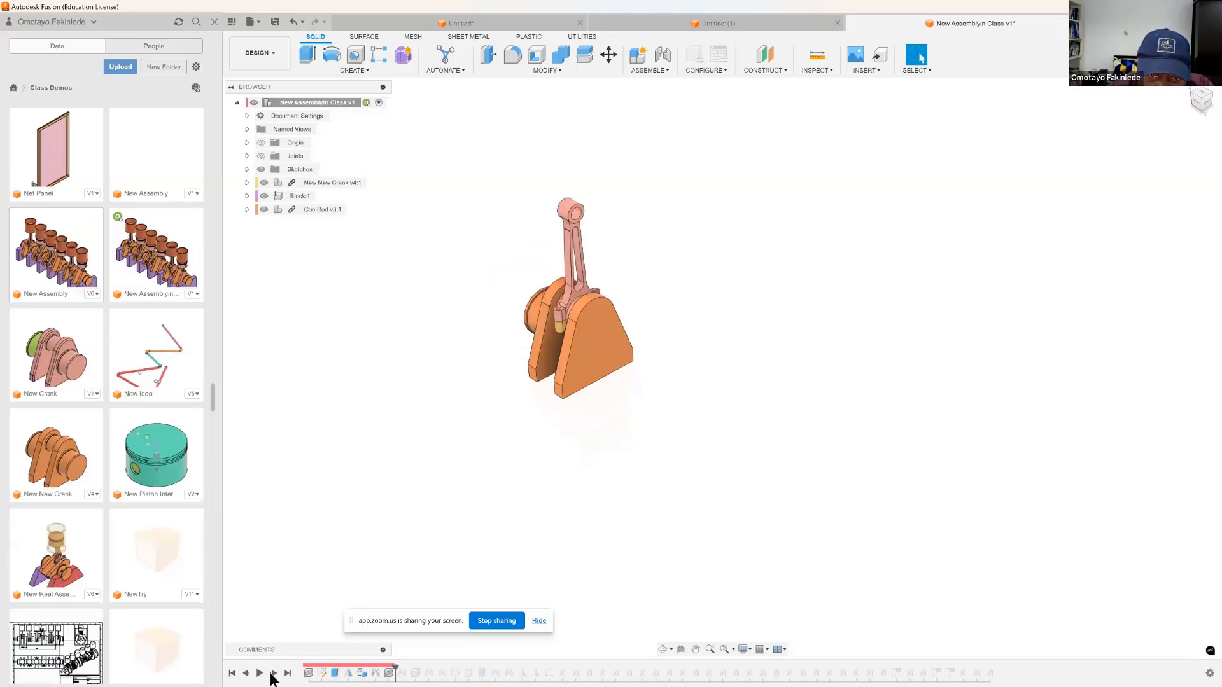
Advance the timeline through the piston insertion and its joint to the creation of the first cylinder component
{"action": "left_click", "coordinate": [274, 673]}
{"action": "left_click", "coordinate": [273, 673]}
{"action": "left_click", "coordinate": [273, 673]}
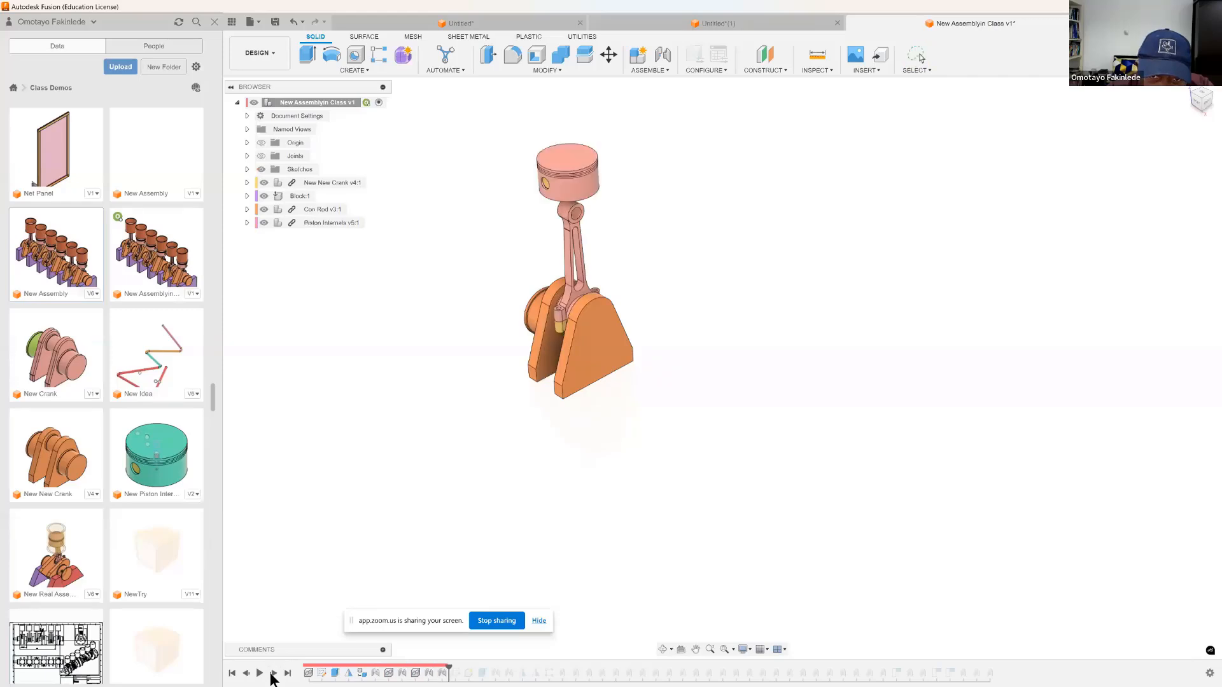
{"action": "left_click", "coordinate": [274, 674]}
{"action": "left_click", "coordinate": [274, 673]}
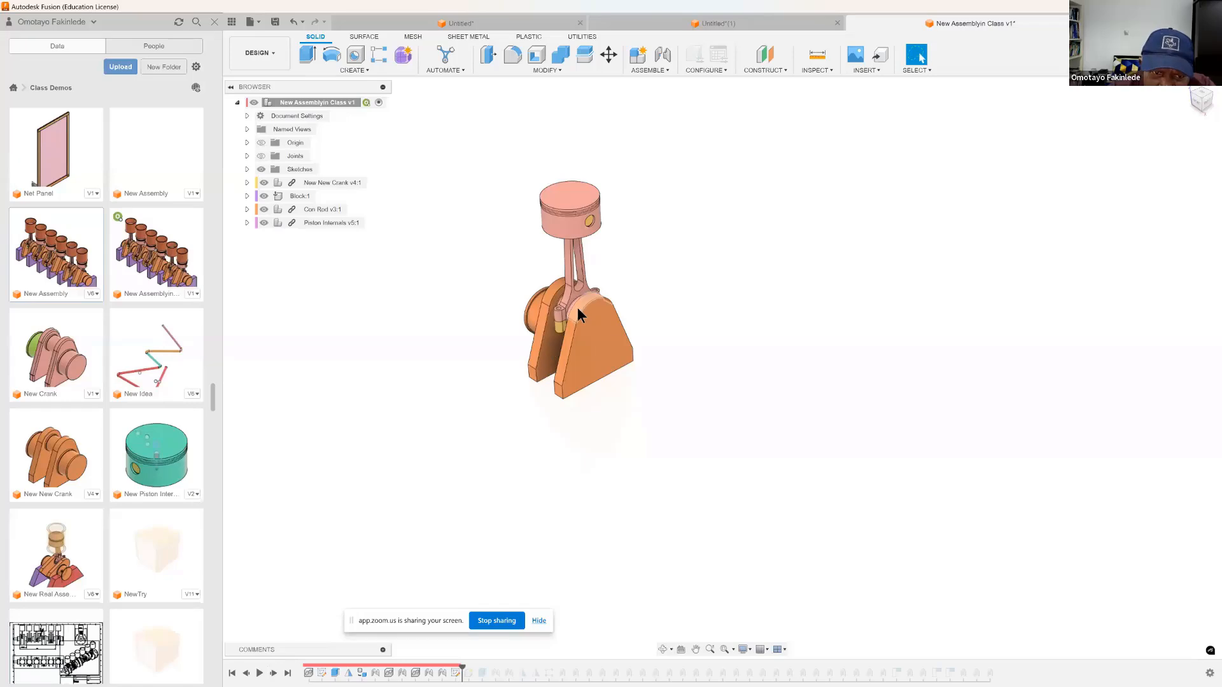
{"action": "left_click", "coordinate": [273, 673]}
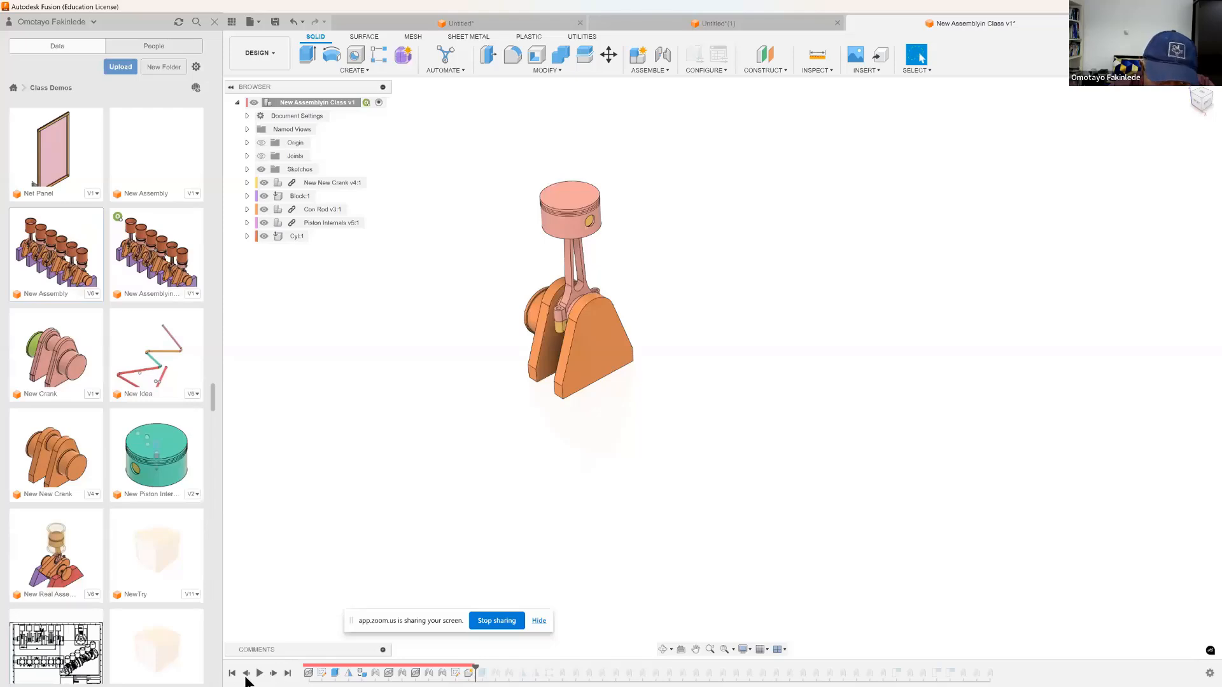
Roll the timeline back feature by feature from the cylinder component to the creation of the first block component
{"action": "left_click", "coordinate": [247, 675]}
{"action": "left_click", "coordinate": [246, 676]}
{"action": "left_click", "coordinate": [247, 676]}
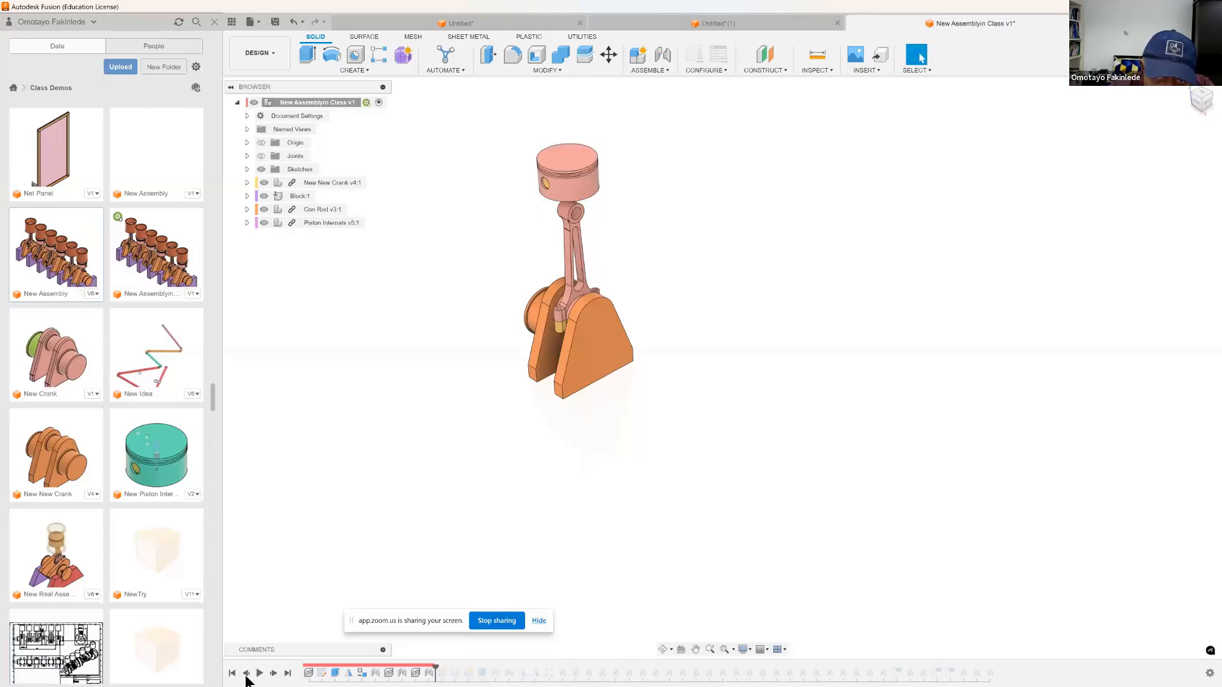
{"action": "left_click", "coordinate": [247, 675]}
{"action": "left_click", "coordinate": [246, 675]}
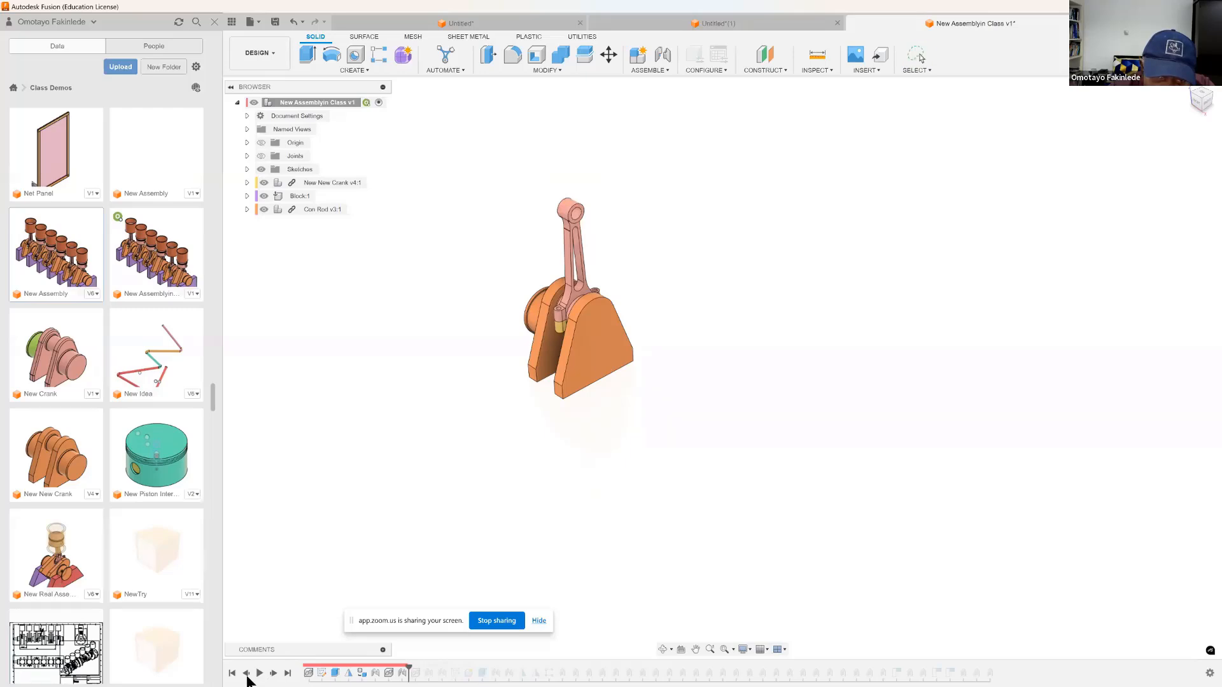
{"action": "left_click", "coordinate": [246, 674]}
{"action": "left_click", "coordinate": [246, 675]}
{"action": "left_click", "coordinate": [247, 676]}
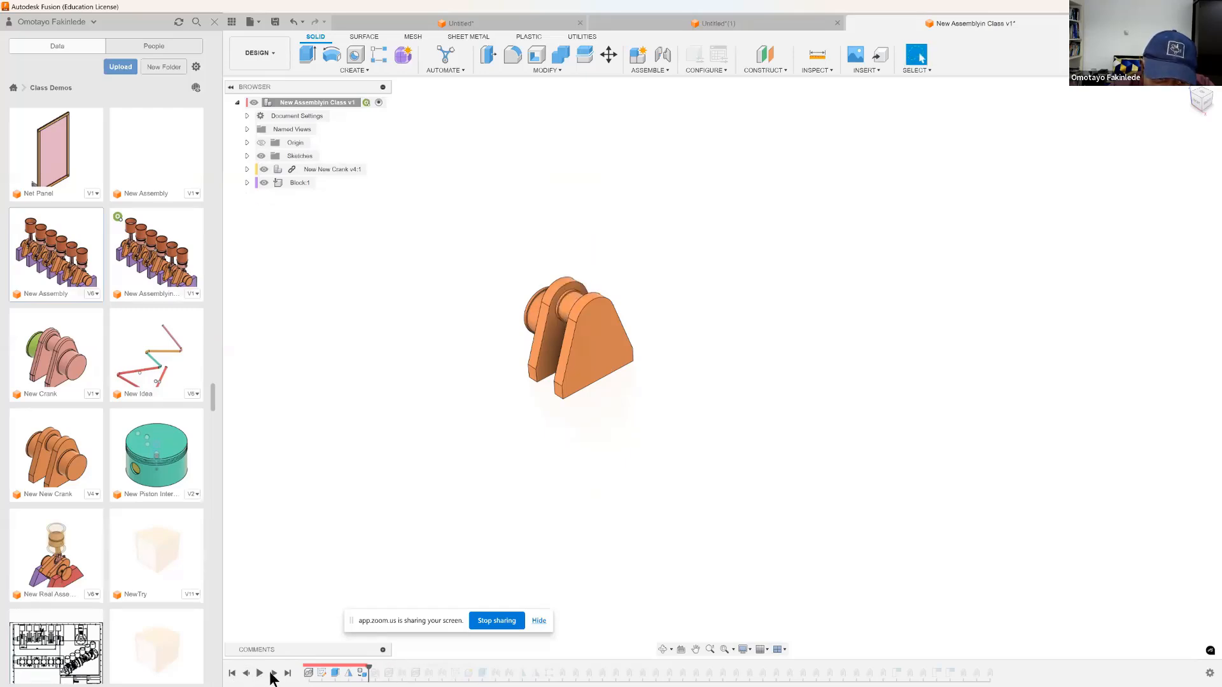
Replay the timeline through the con rod and piston insertions up to the joint that reorients the piston
{"action": "left_click", "coordinate": [274, 673]}
{"action": "left_click", "coordinate": [273, 674]}
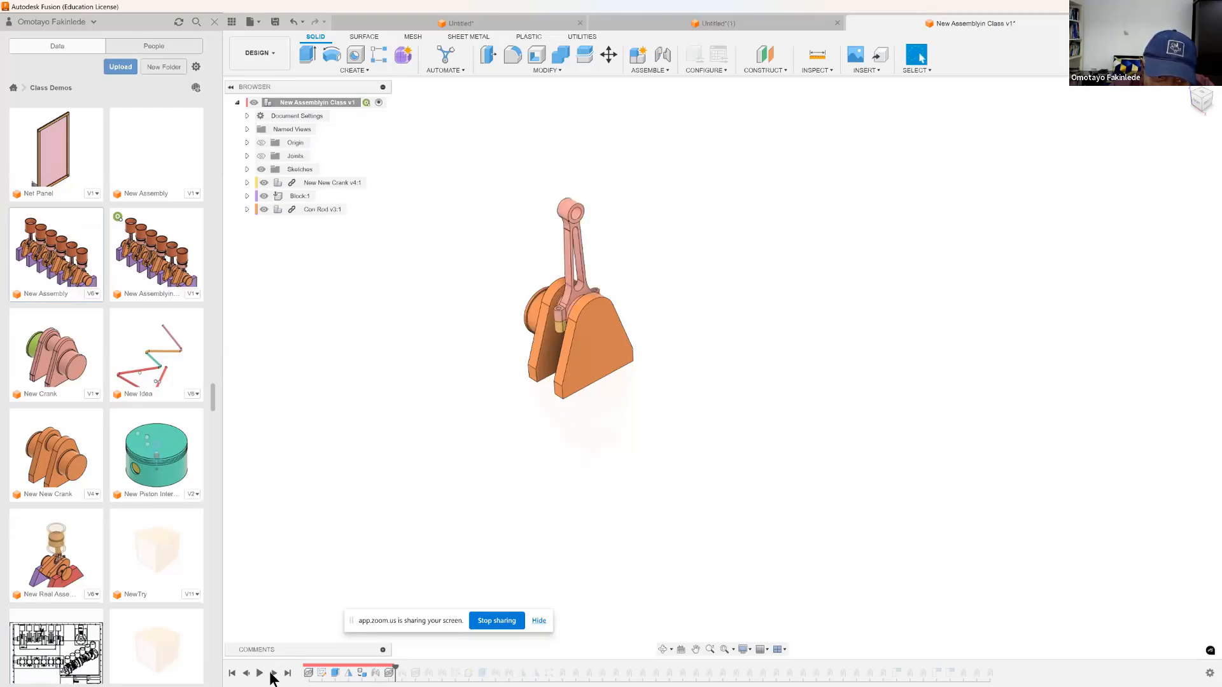
{"action": "left_click", "coordinate": [274, 673]}
{"action": "left_click", "coordinate": [271, 674]}
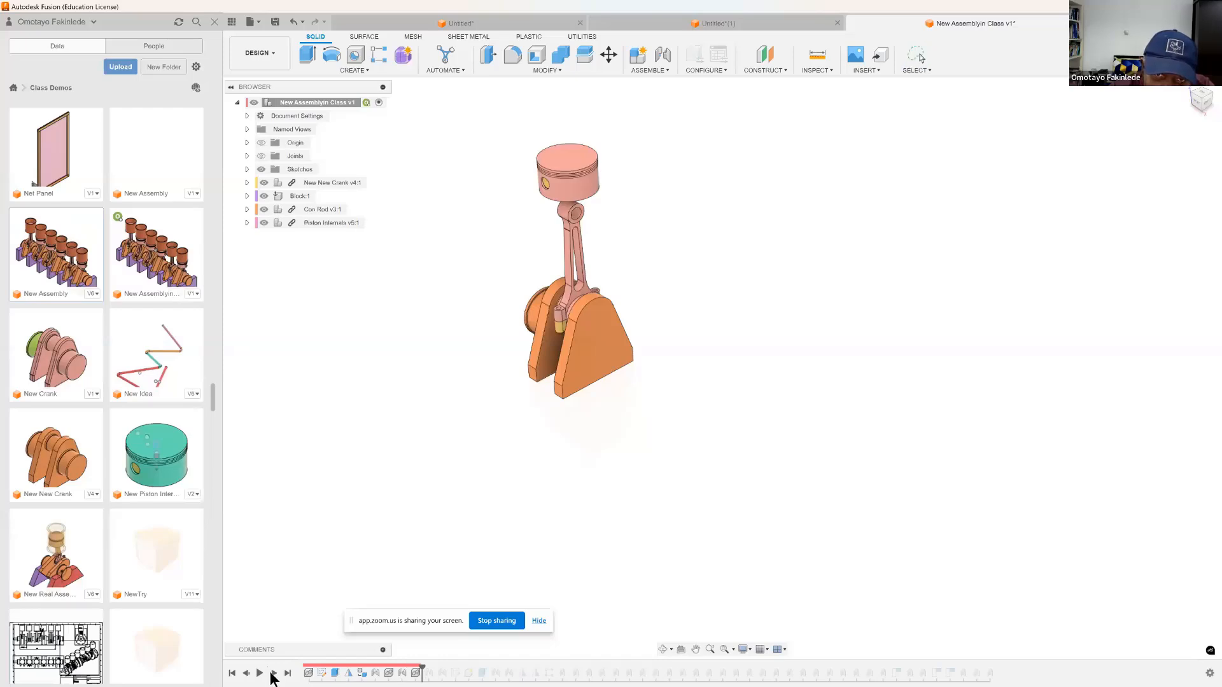
{"action": "left_click", "coordinate": [274, 673]}
{"action": "left_click", "coordinate": [273, 673]}
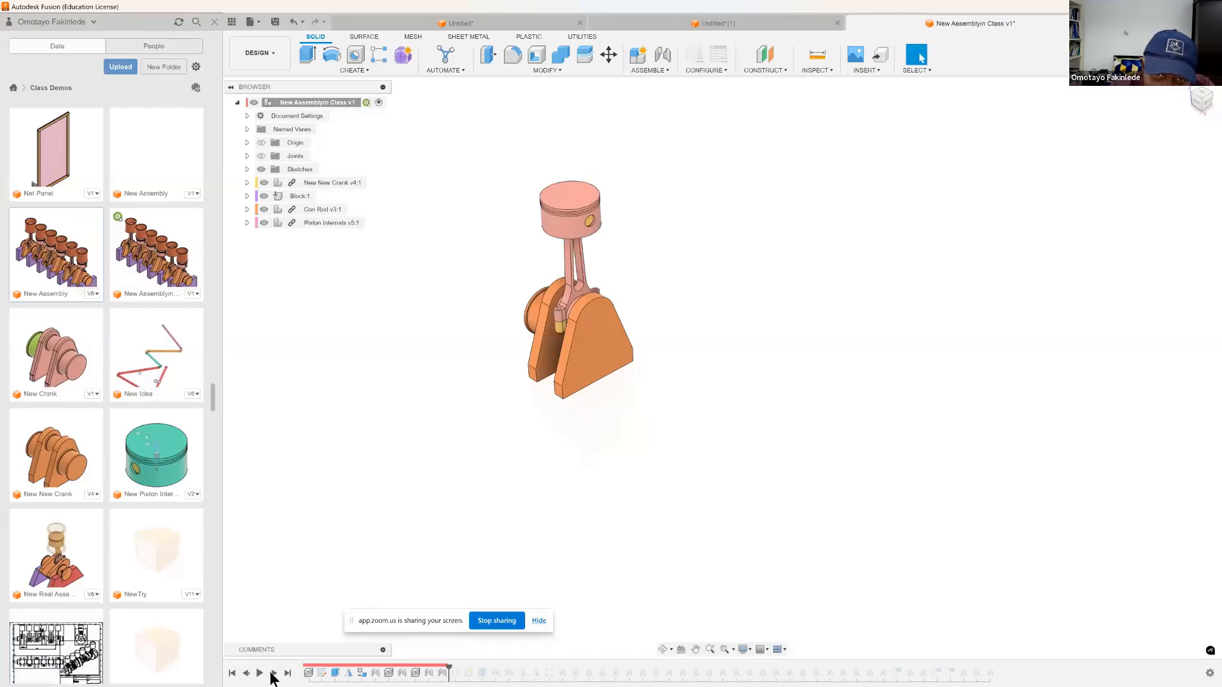
Advance the timeline through the cylinder's creation and the mirrored block supports to the pattern that produces six cylinder units
{"action": "left_click", "coordinate": [273, 673]}
{"action": "left_click", "coordinate": [273, 673]}
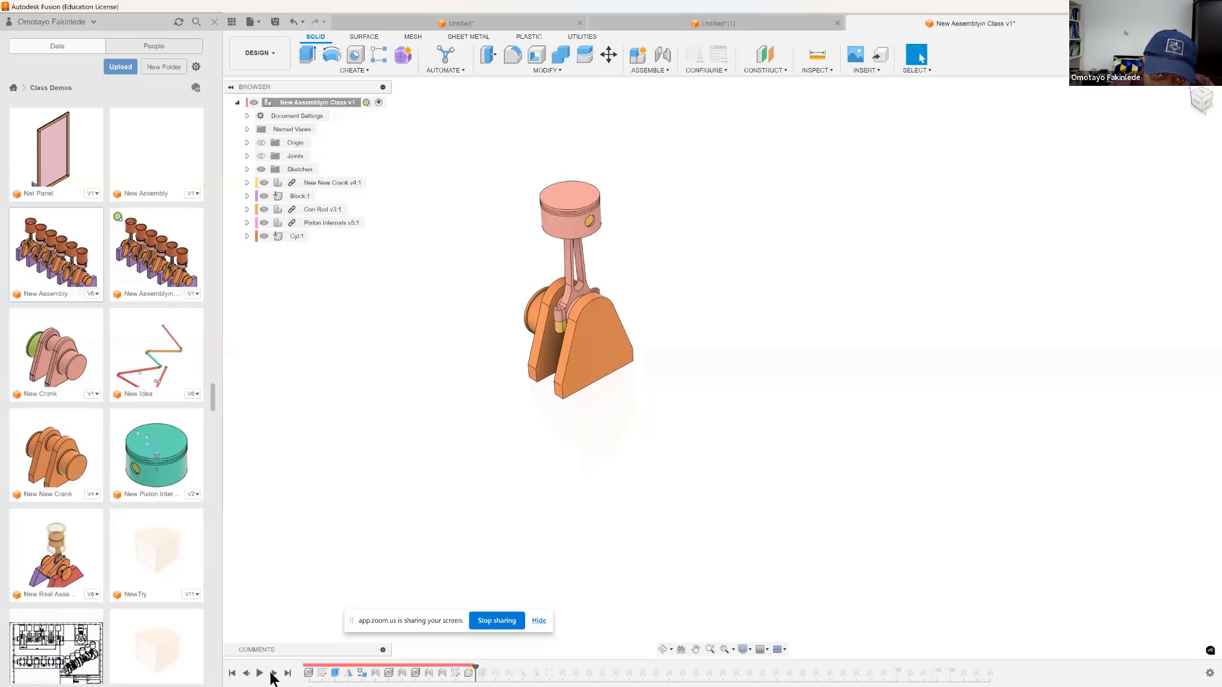
{"action": "left_click", "coordinate": [273, 673]}
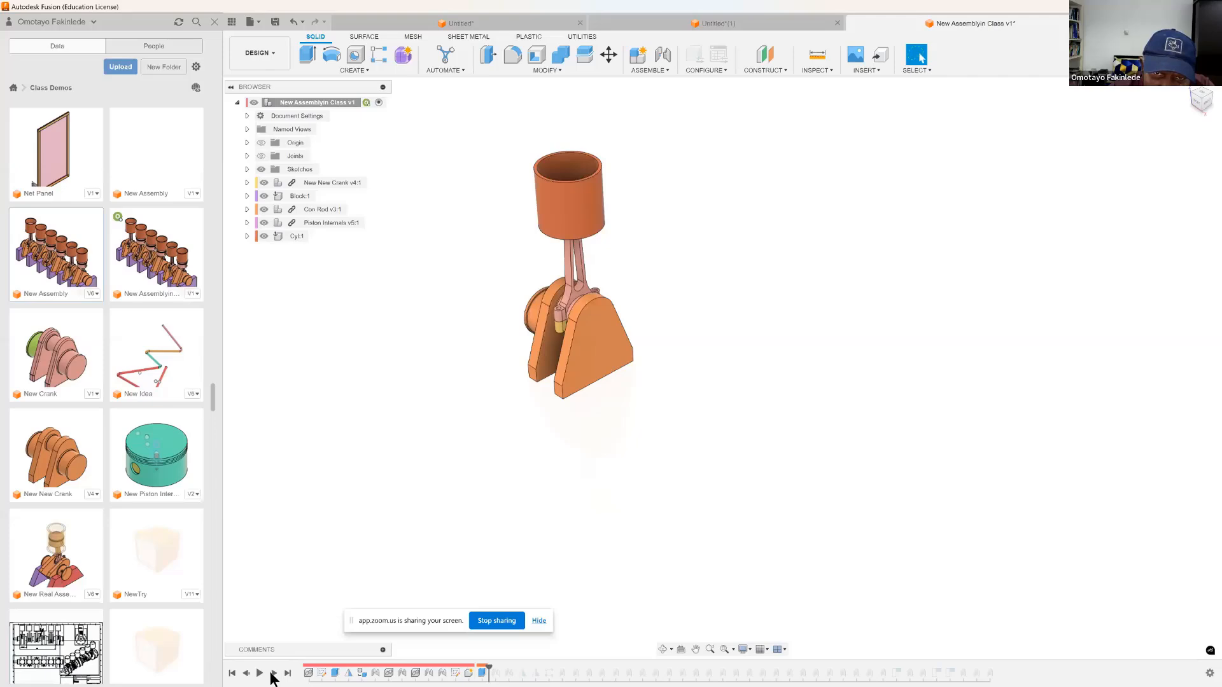
{"action": "left_click", "coordinate": [274, 673]}
{"action": "left_click", "coordinate": [273, 673]}
{"action": "left_click", "coordinate": [273, 673]}
{"action": "left_click", "coordinate": [273, 673]}
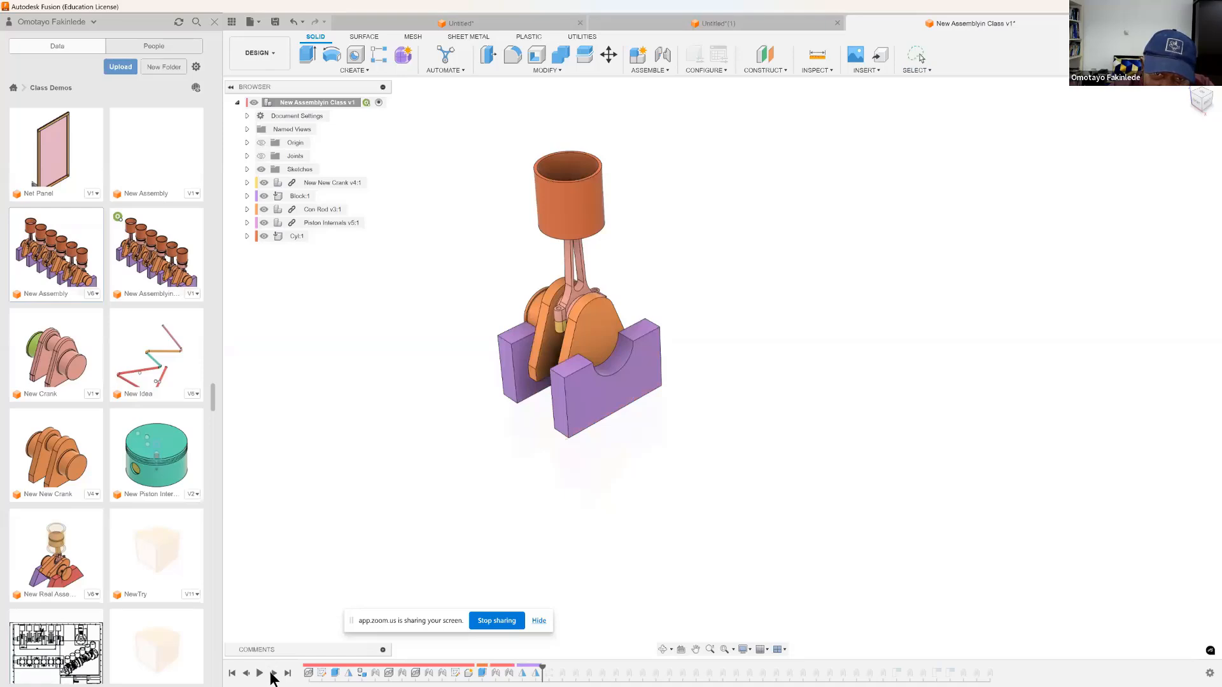
{"action": "left_click", "coordinate": [273, 673]}
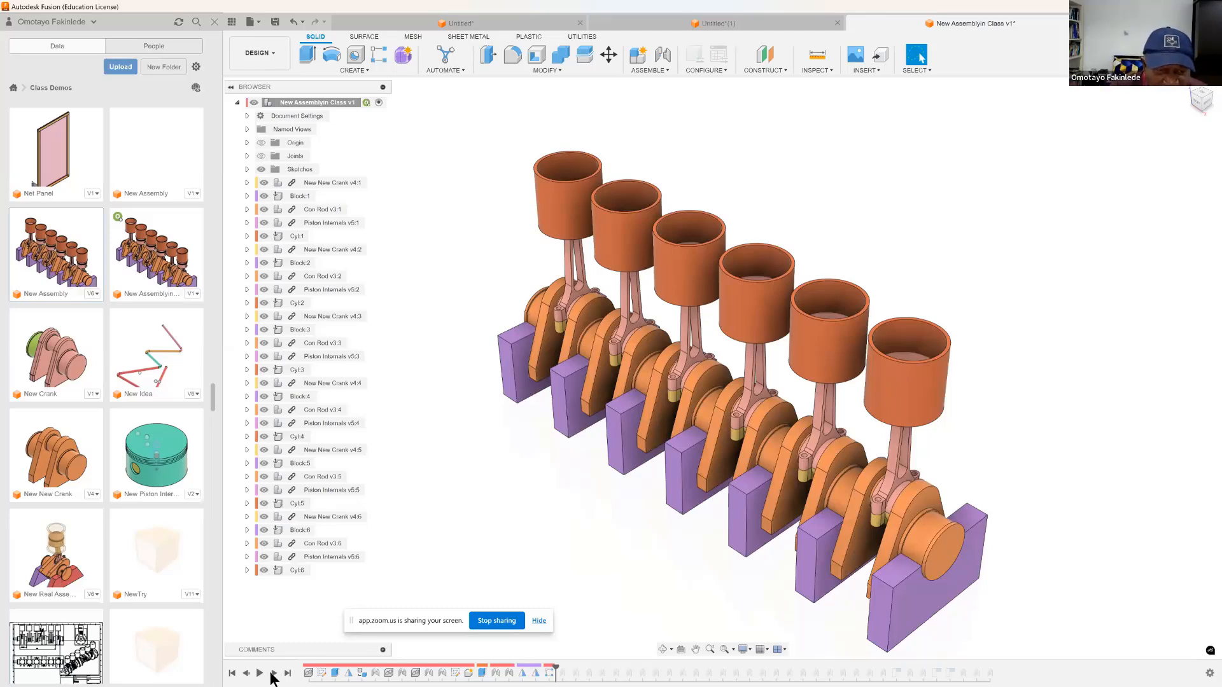
Roll the assembly timeline back past the six-unit pattern and the latest mirror of the block support
{"action": "left_click", "coordinate": [246, 673]}
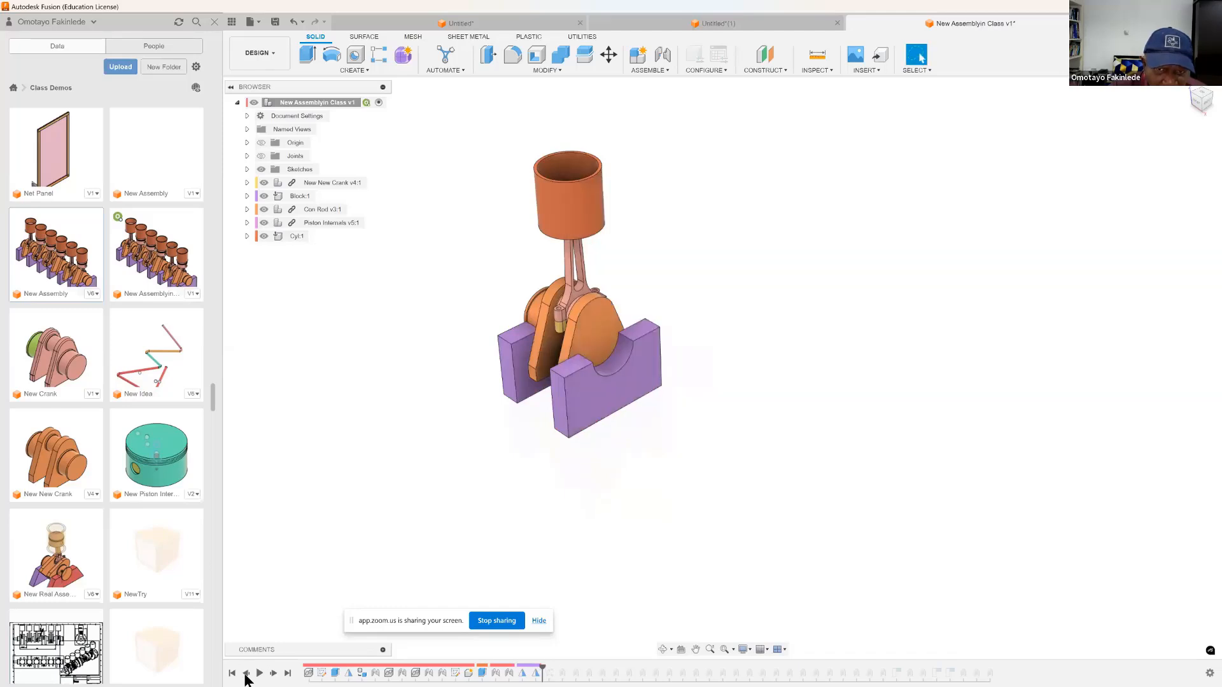
{"action": "left_click", "coordinate": [245, 674]}
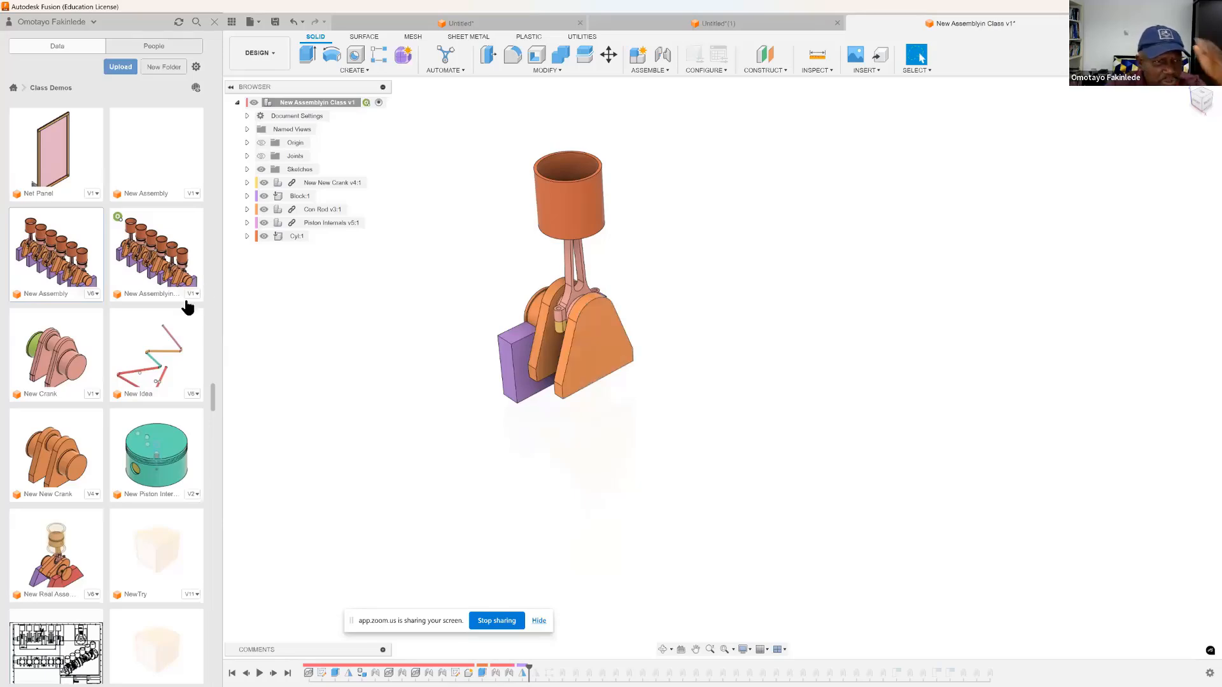
Open the New New Crank design and save a copy as "New New Crank in class" in Class Demos
{"action": "right_click", "coordinate": [57, 452]}
{"action": "left_click", "coordinate": [57, 453]}
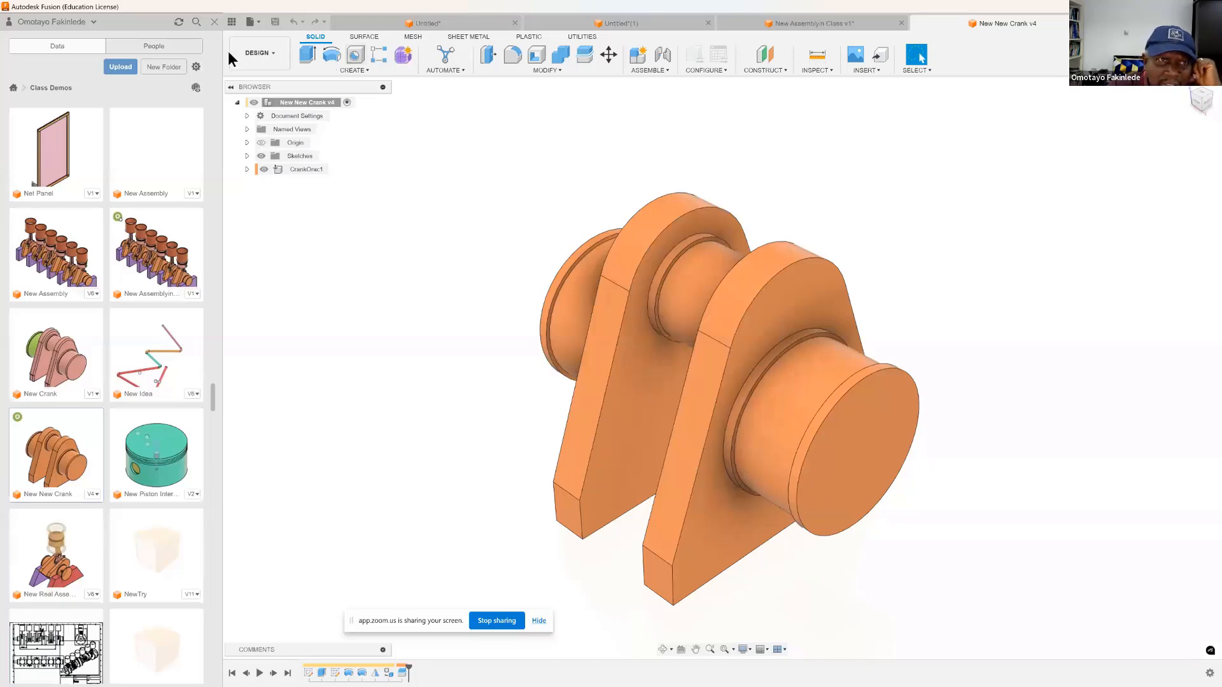
{"action": "left_click", "coordinate": [252, 22]}
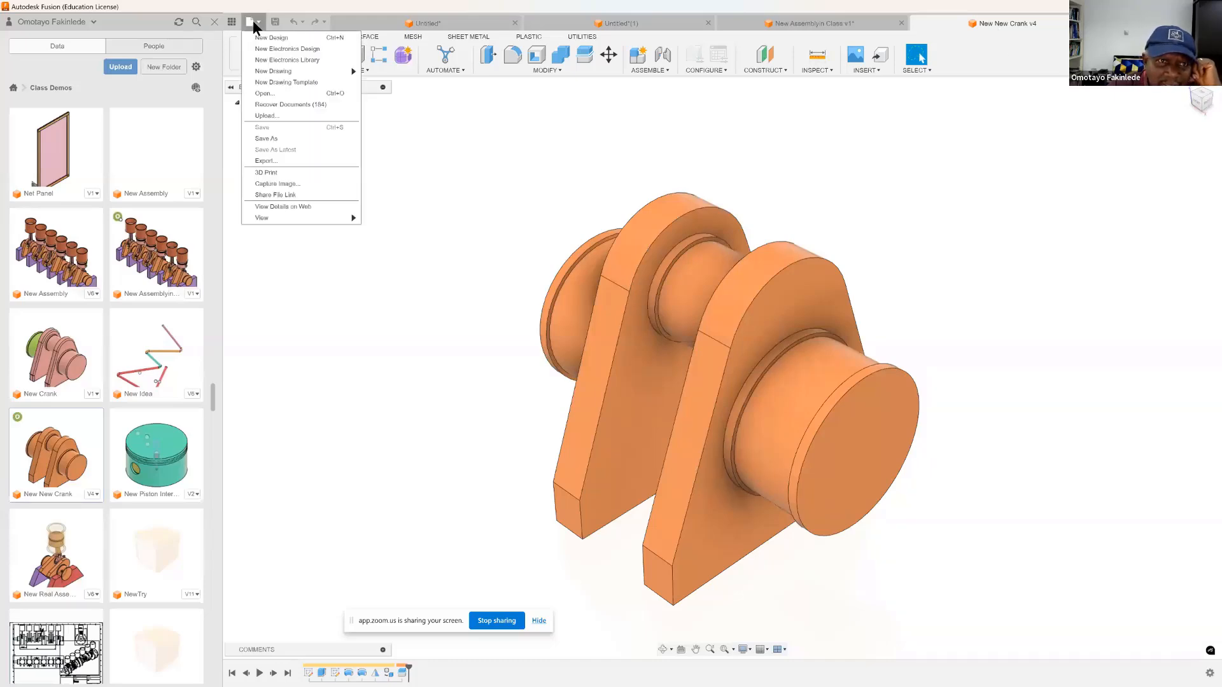
{"action": "left_click", "coordinate": [270, 136]}
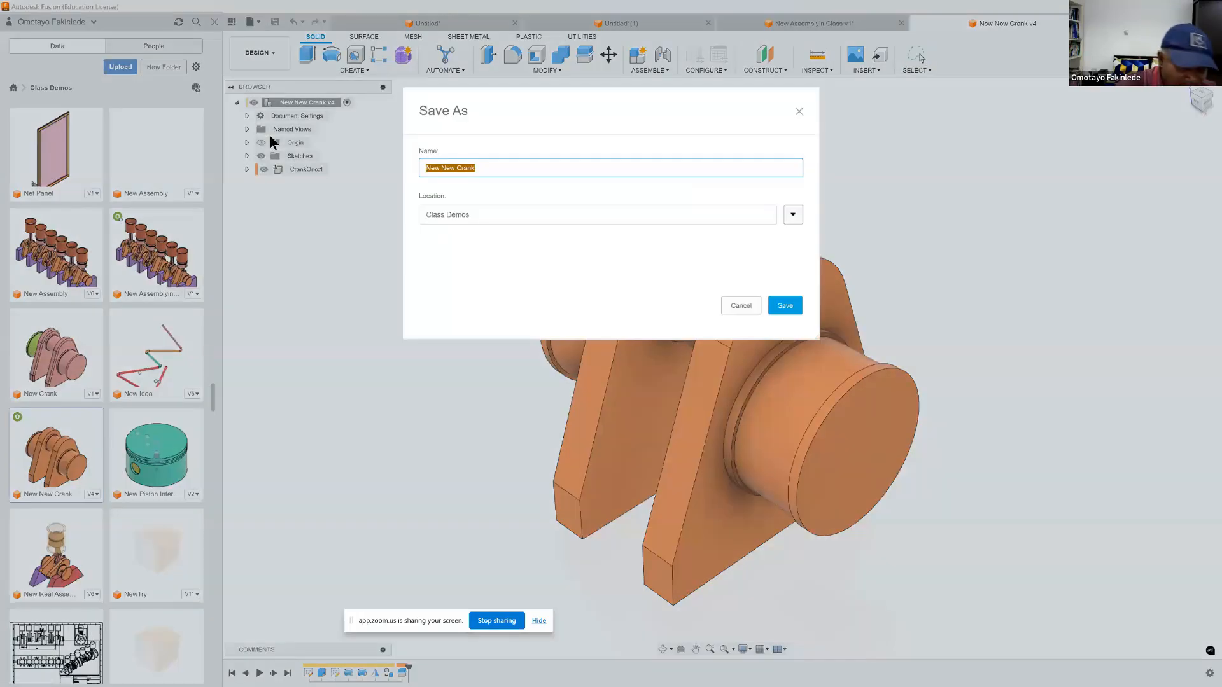
{"action": "key", "text": "End"}
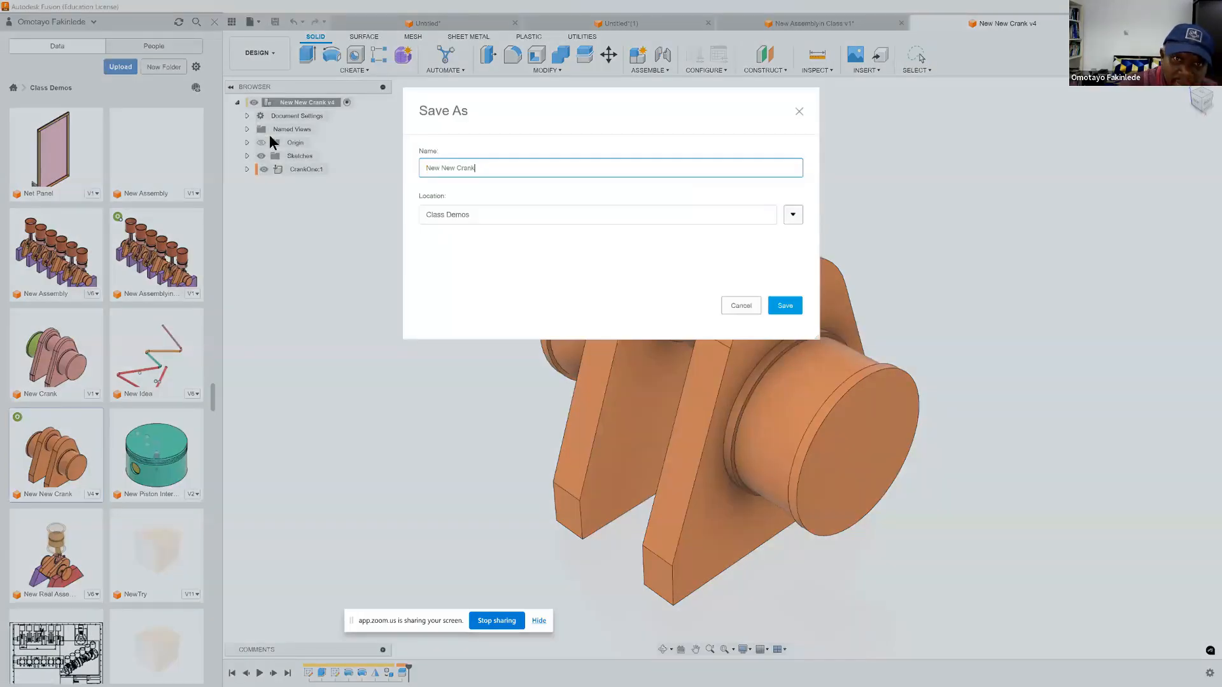
{"action": "type", "text": "in class"}
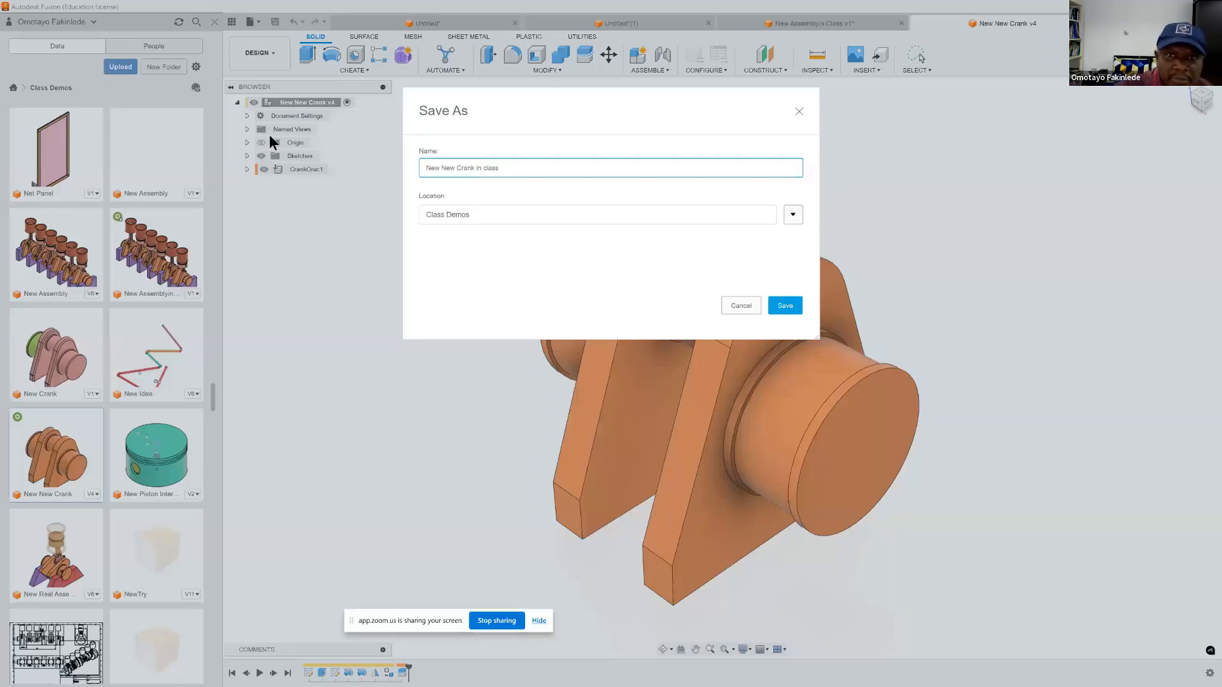
{"action": "left_click", "coordinate": [794, 304]}
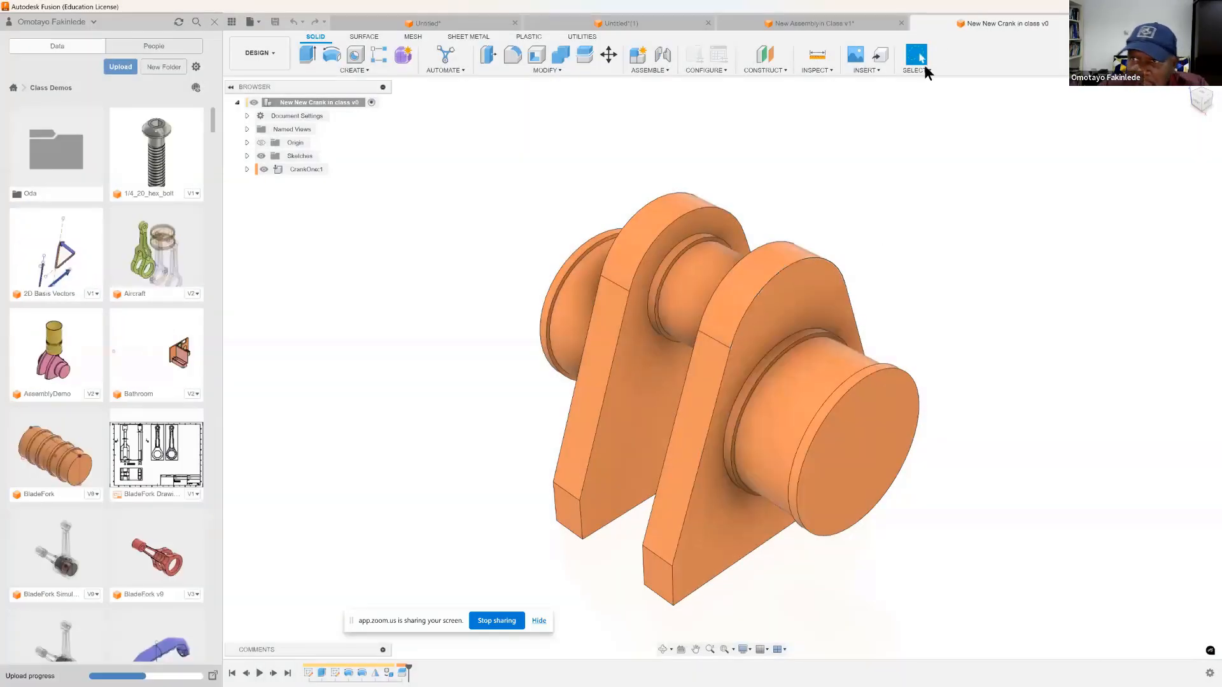
Compare the assembly with the crank copy, and list the bodies inside the CrankOne component to identify Body2
{"action": "left_click", "coordinate": [824, 23]}
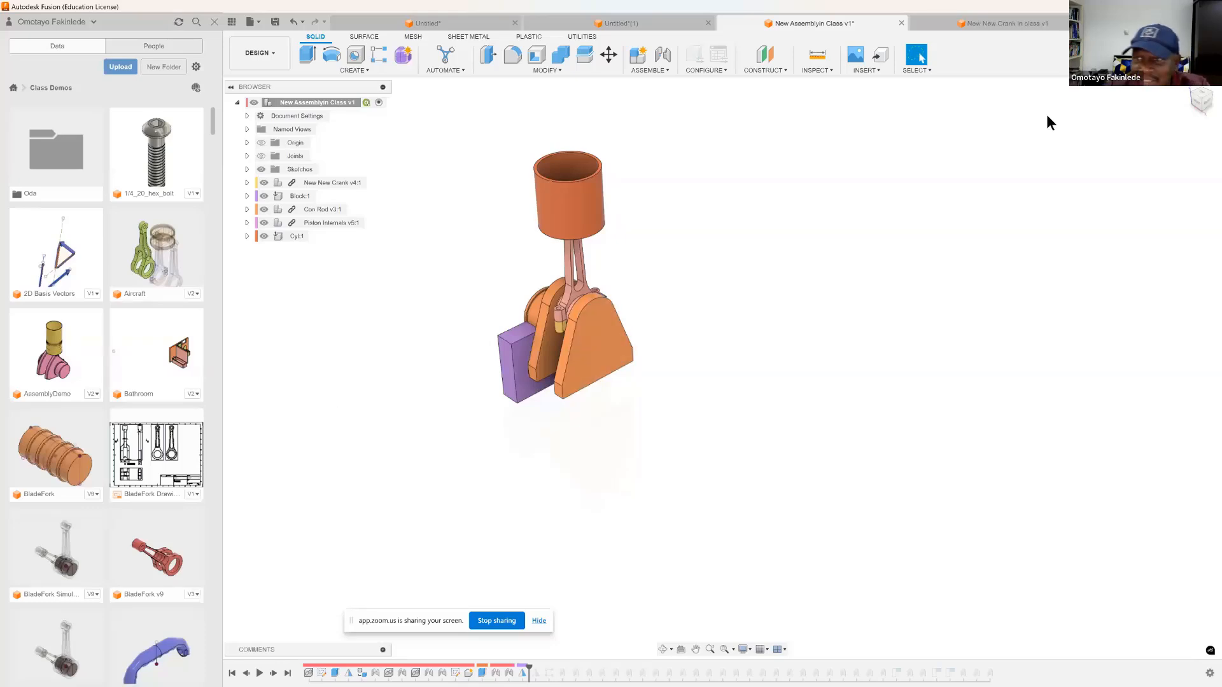
{"action": "left_click", "coordinate": [1009, 26]}
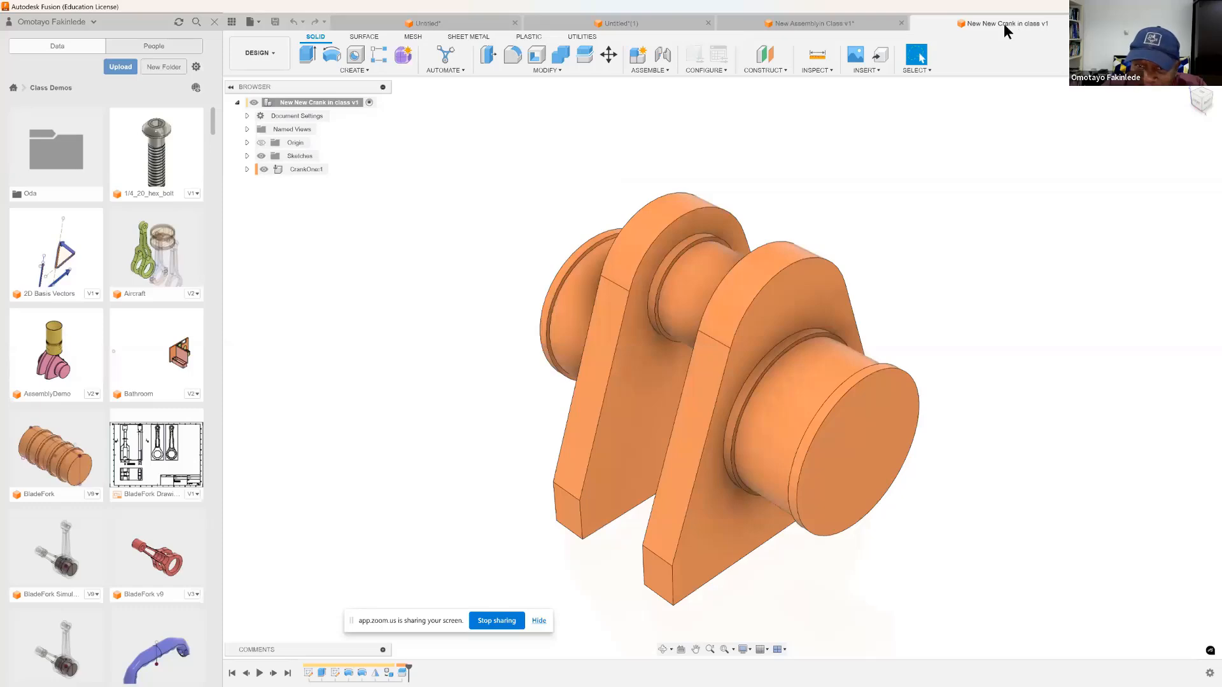
{"action": "left_click", "coordinate": [246, 169]}
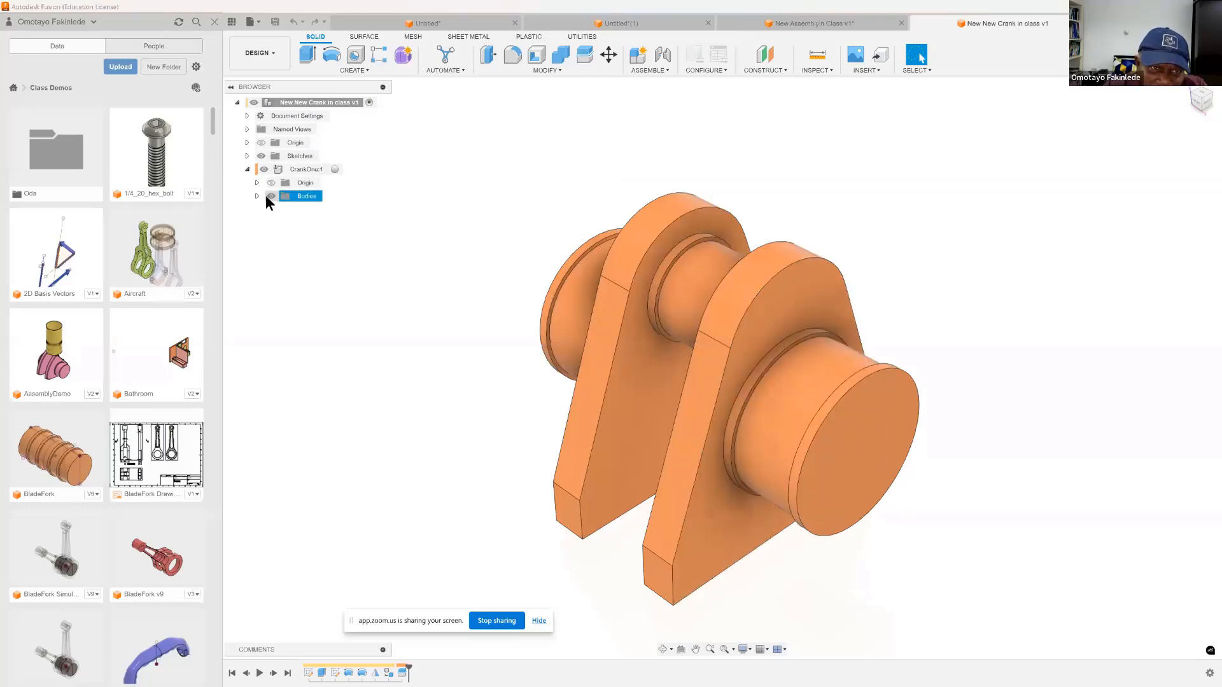
{"action": "left_click", "coordinate": [257, 195]}
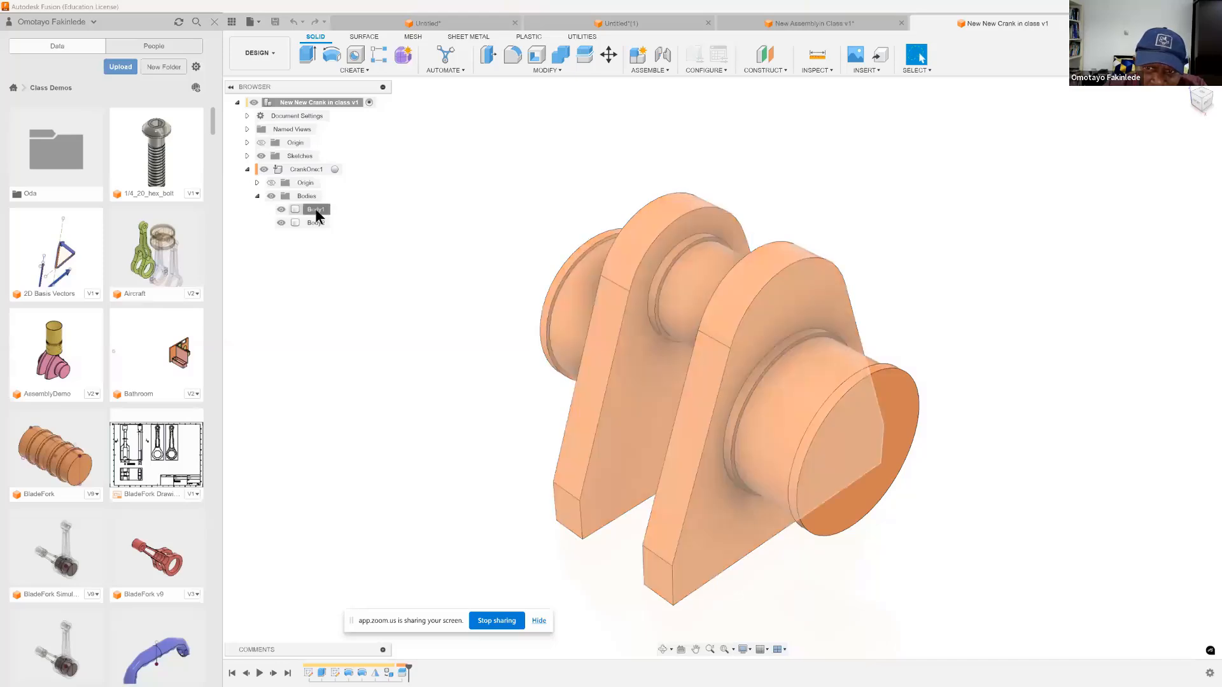
{"action": "left_click", "coordinate": [317, 222]}
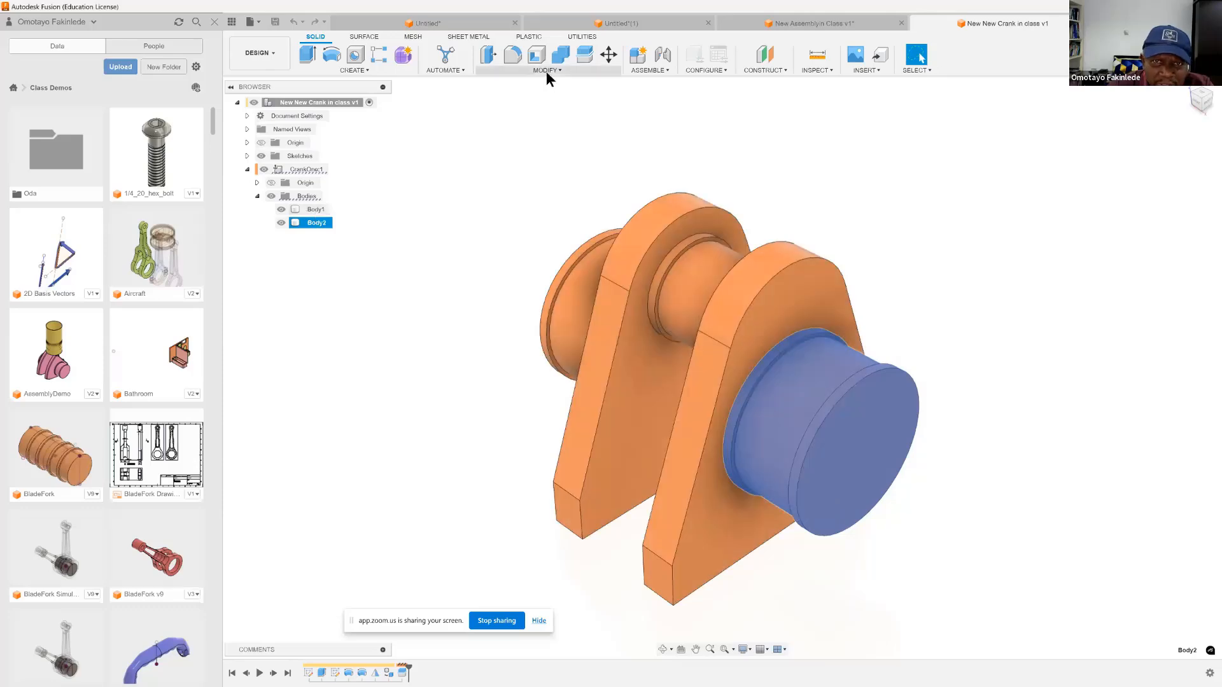
Combine the crank's two bodies with a Join, using Body1 as the target and the end journal Body2 as the tool
{"action": "left_click", "coordinate": [546, 71]}
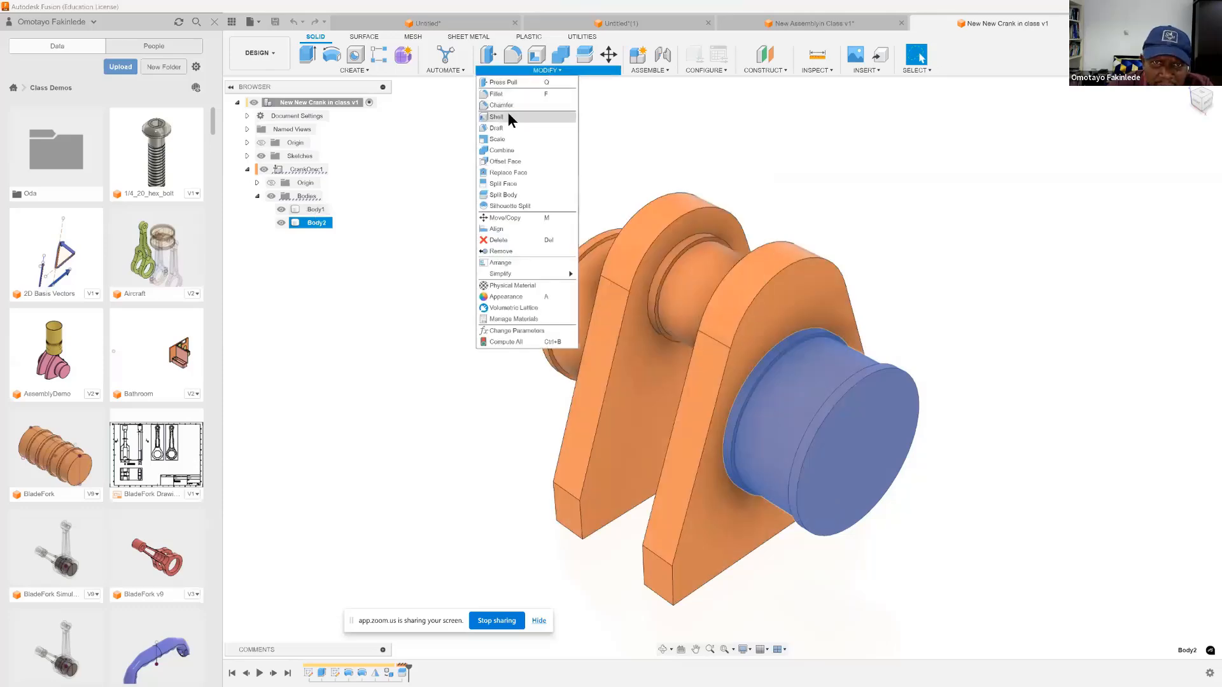
{"action": "left_click", "coordinate": [508, 150]}
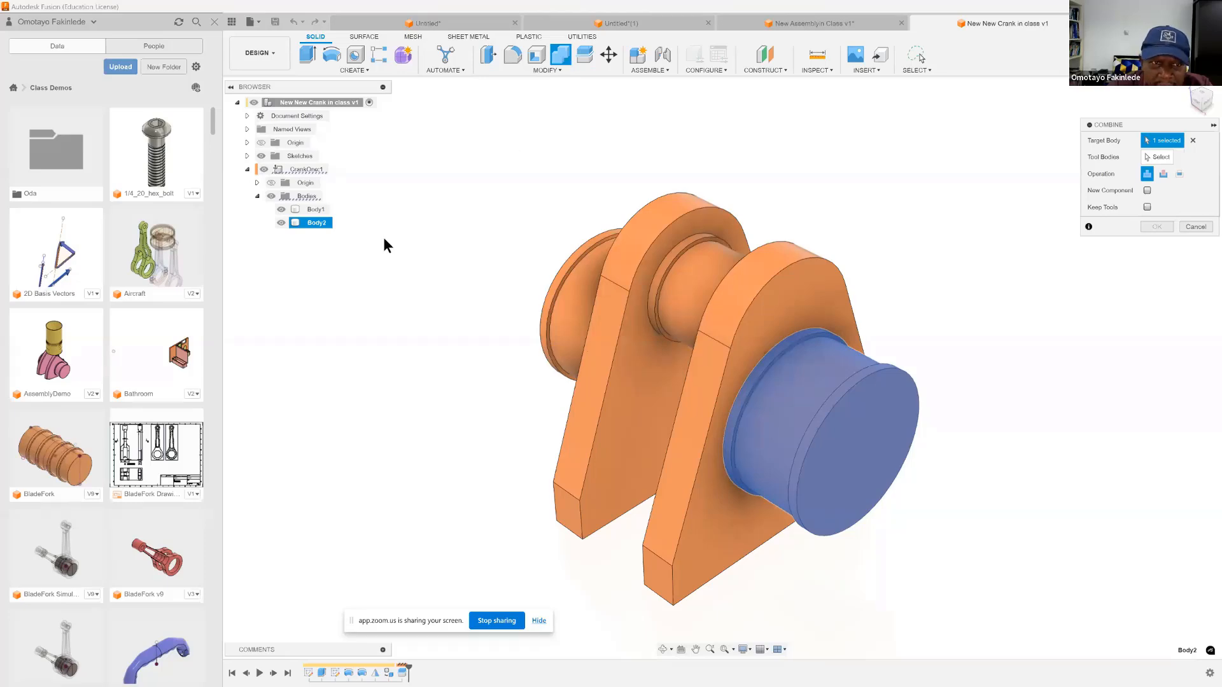
{"action": "double_click", "coordinate": [317, 222]}
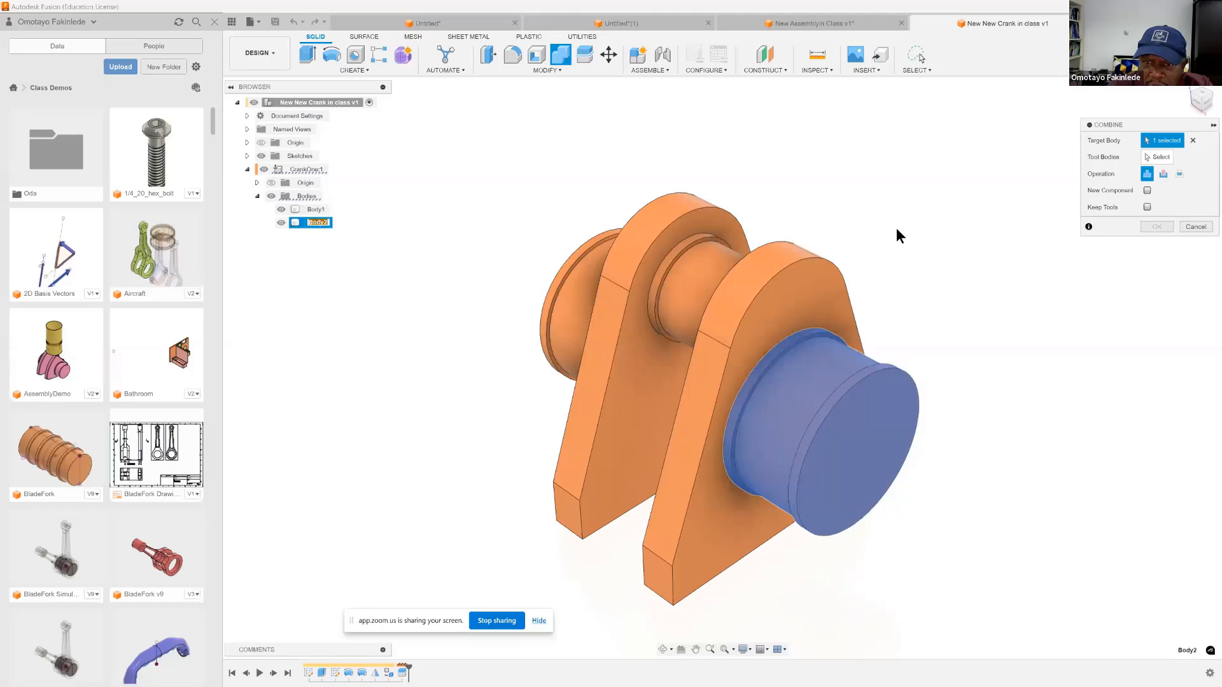
{"action": "left_click", "coordinate": [1113, 236]}
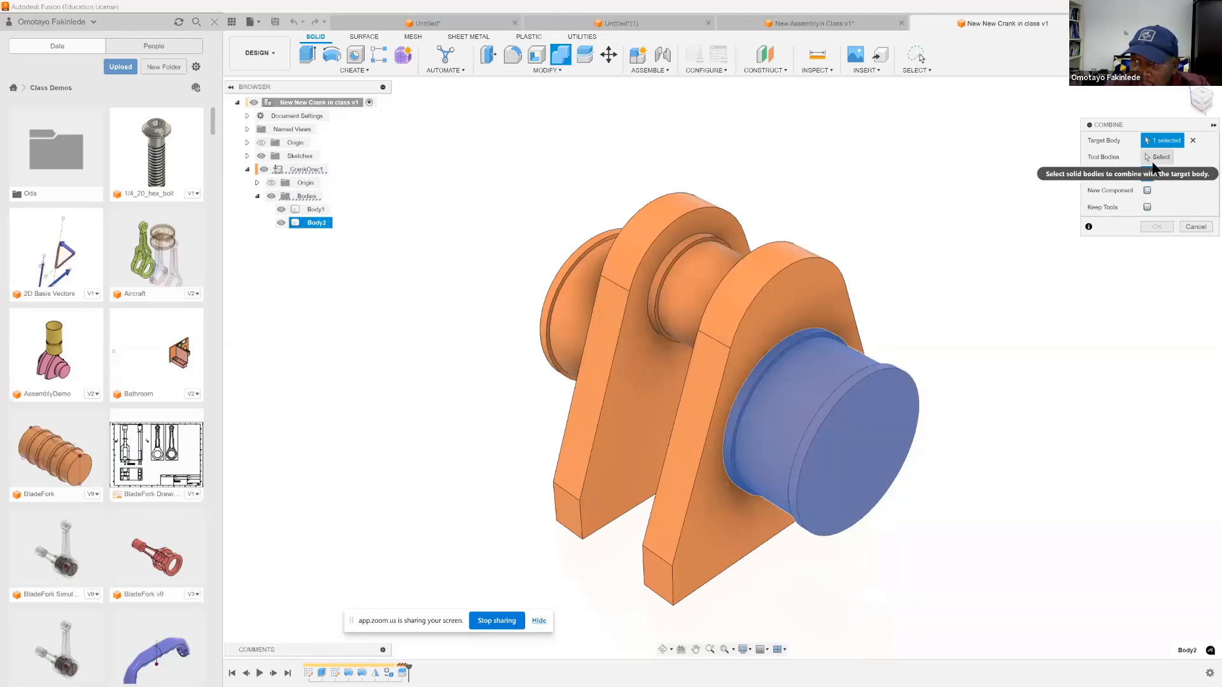
{"action": "left_click", "coordinate": [1158, 157]}
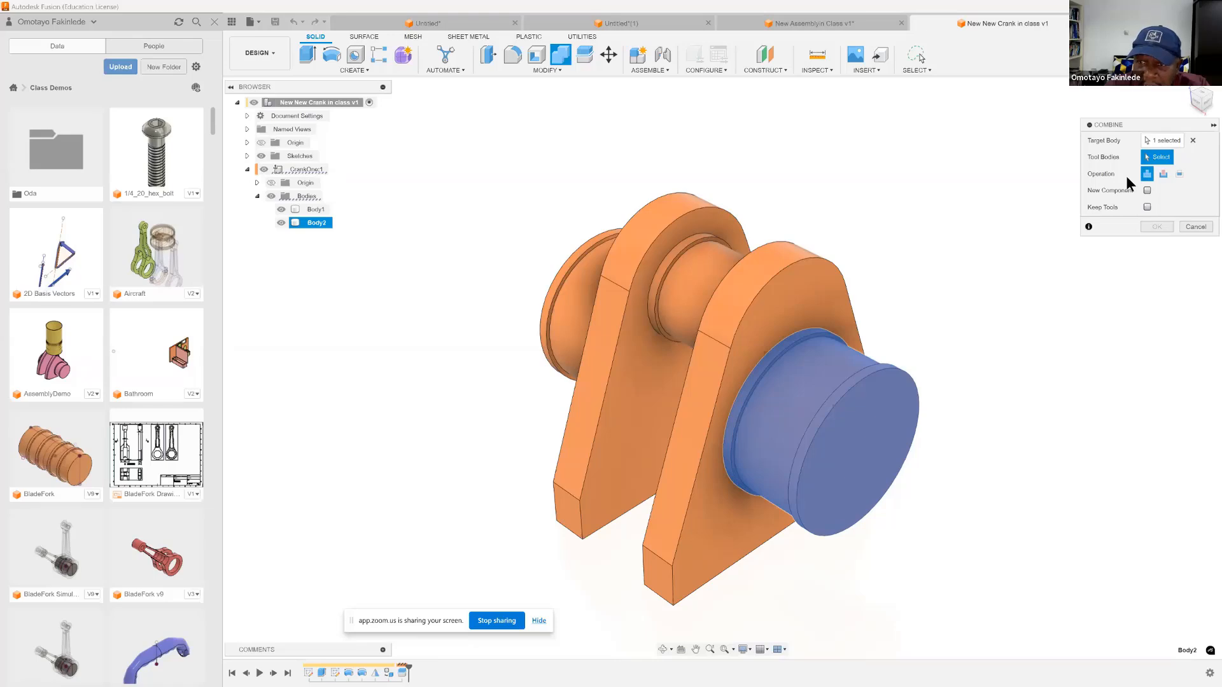
{"action": "left_click", "coordinate": [1192, 141]}
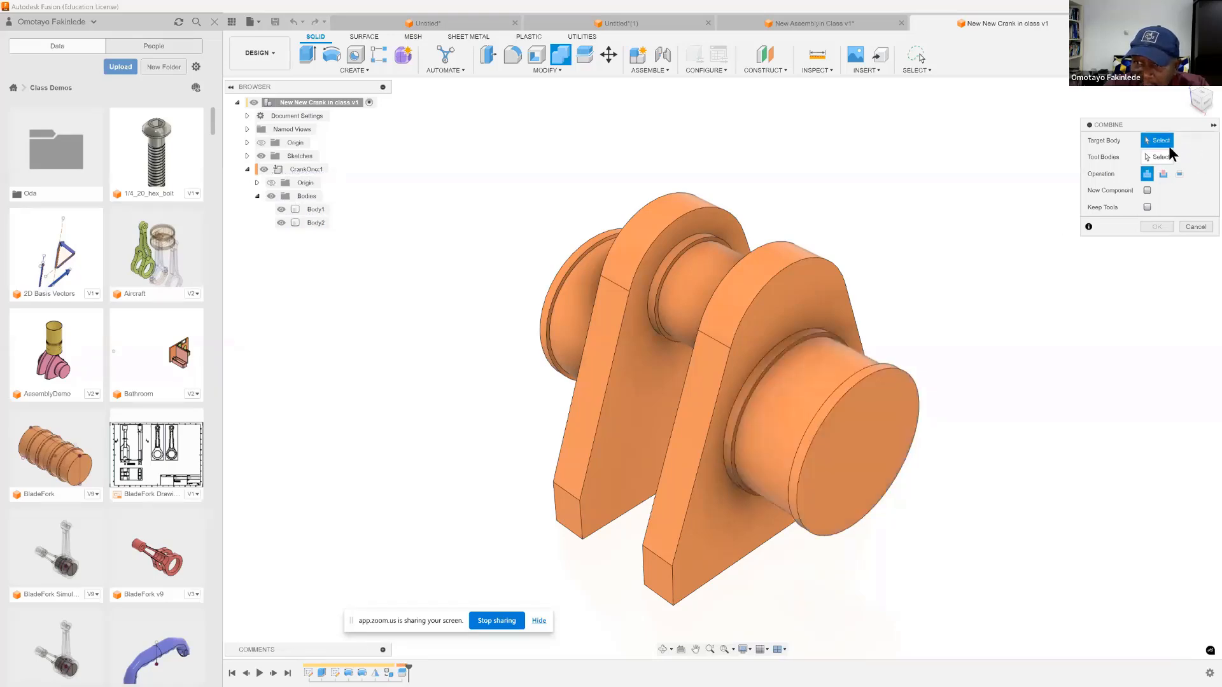
{"action": "left_click", "coordinate": [758, 274]}
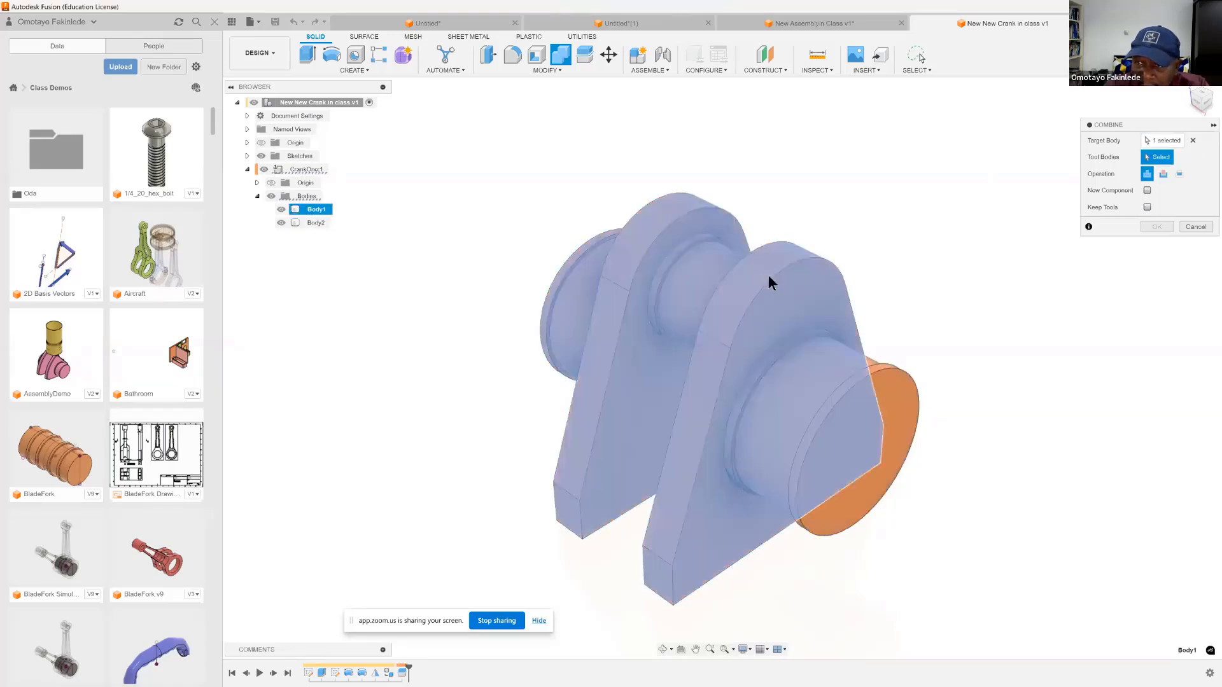
{"action": "left_click", "coordinate": [883, 379]}
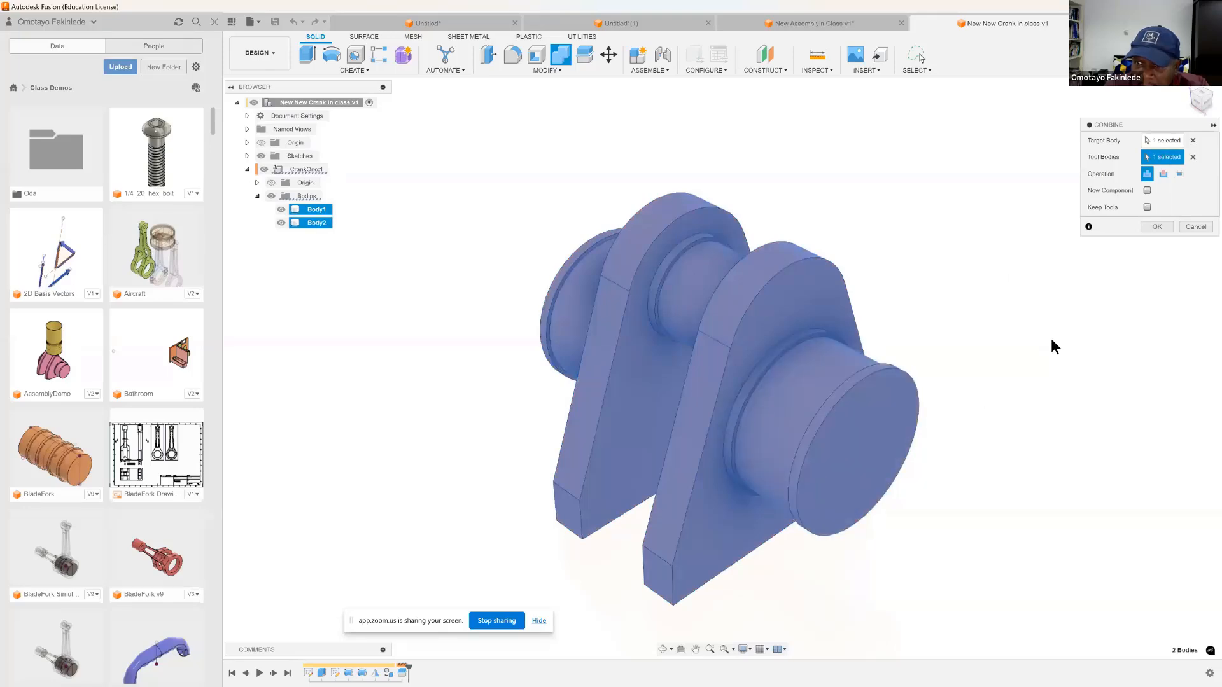
{"action": "left_click", "coordinate": [1156, 227]}
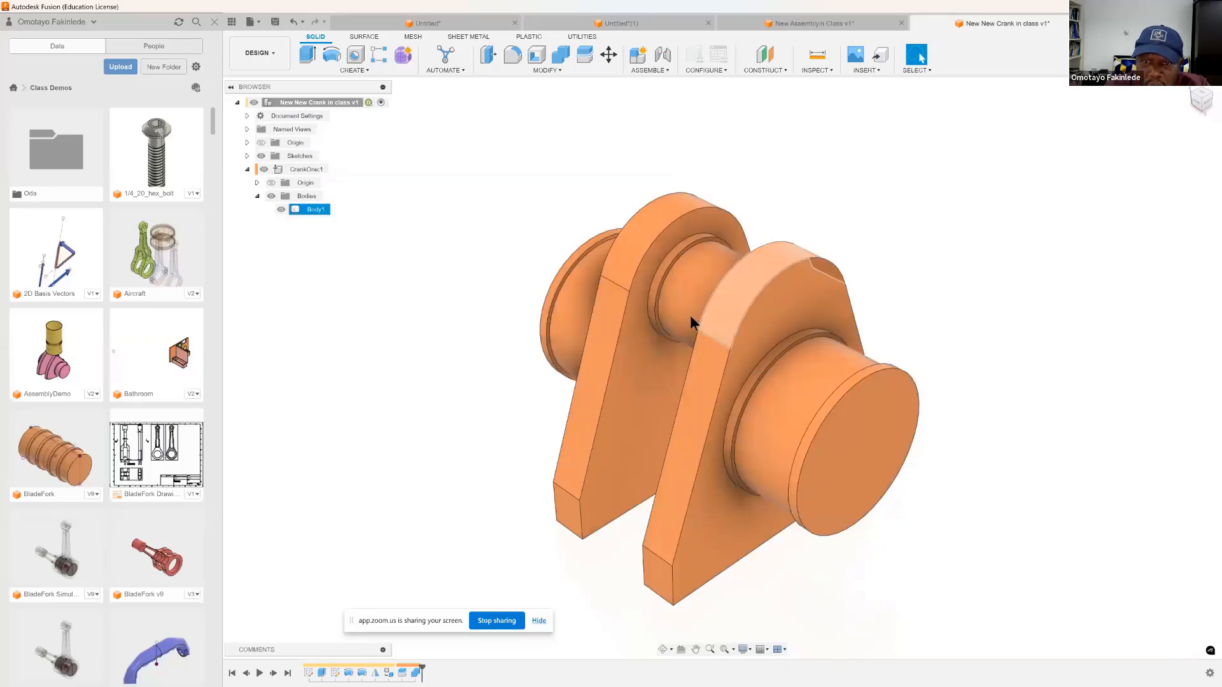
Examine the crank's joined body, check the crank shown in the New Assembly in Class design, and return to the crank copy
{"action": "left_click", "coordinate": [257, 196]}
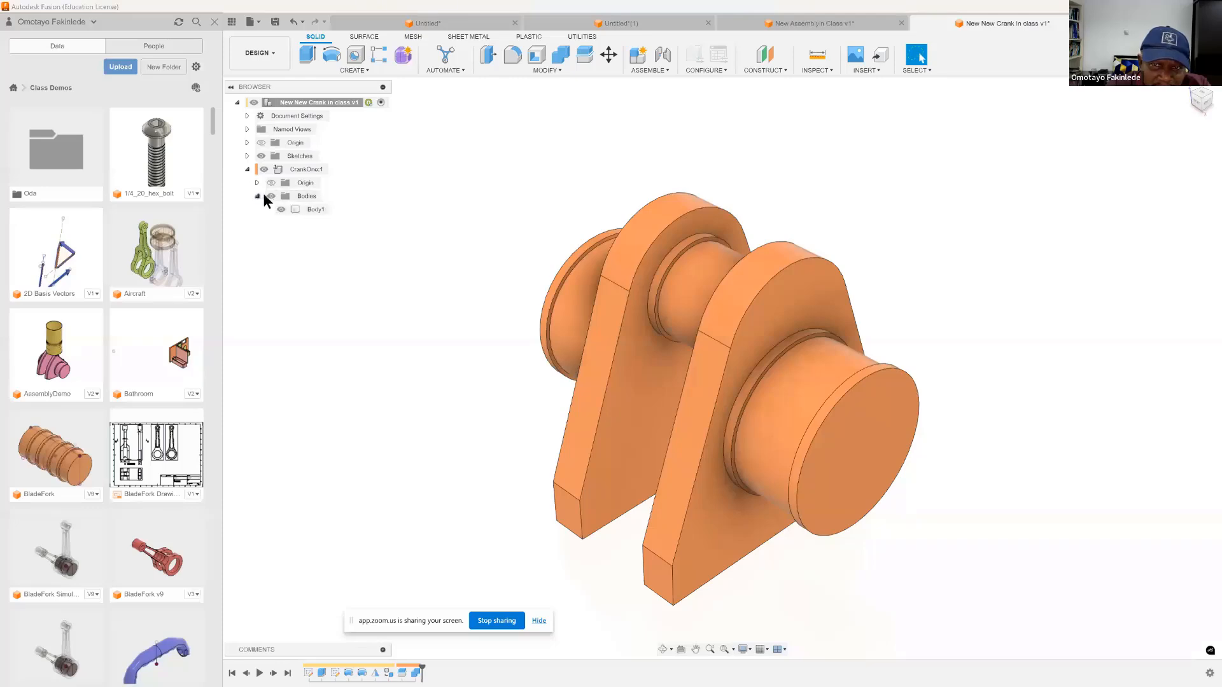
{"action": "left_click", "coordinate": [307, 210]}
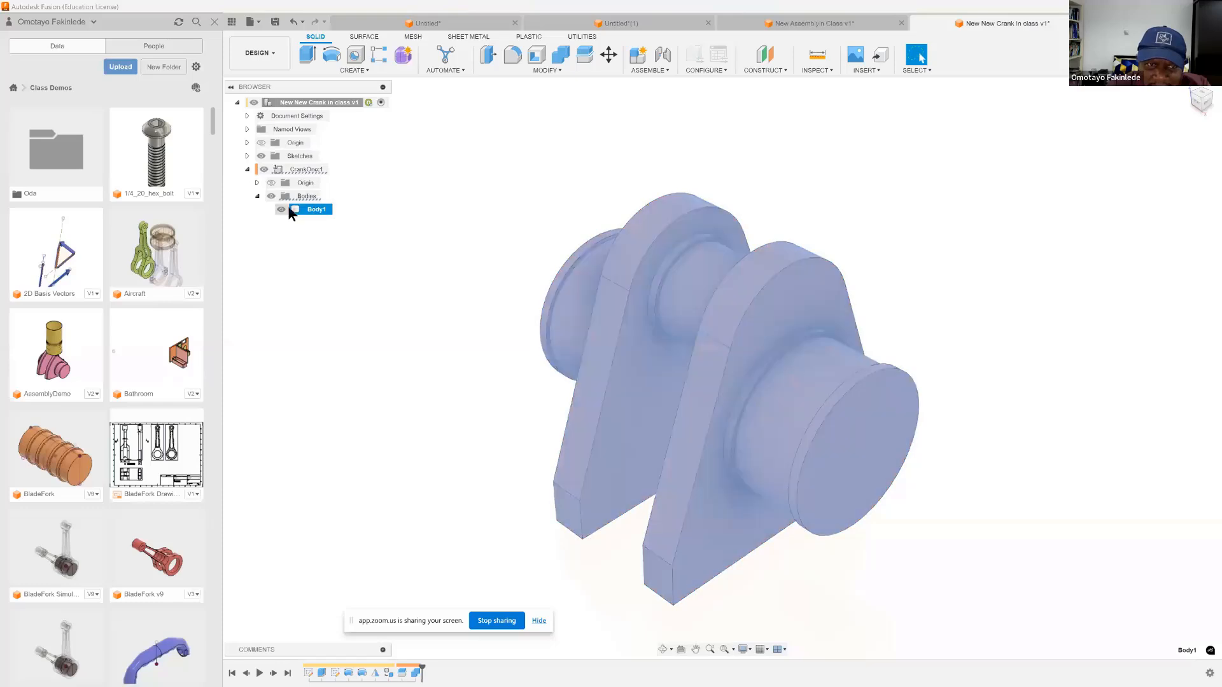
{"action": "left_click", "coordinate": [257, 195]}
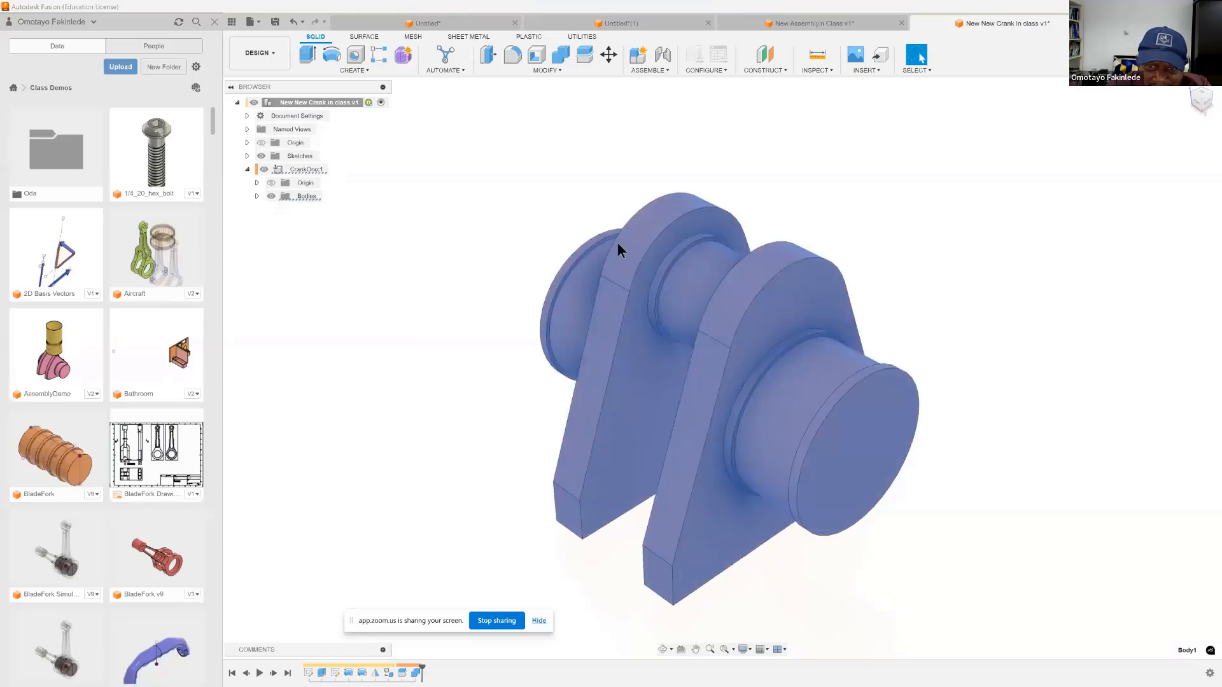
{"action": "left_click", "coordinate": [257, 196]}
{"action": "left_click", "coordinate": [579, 210]}
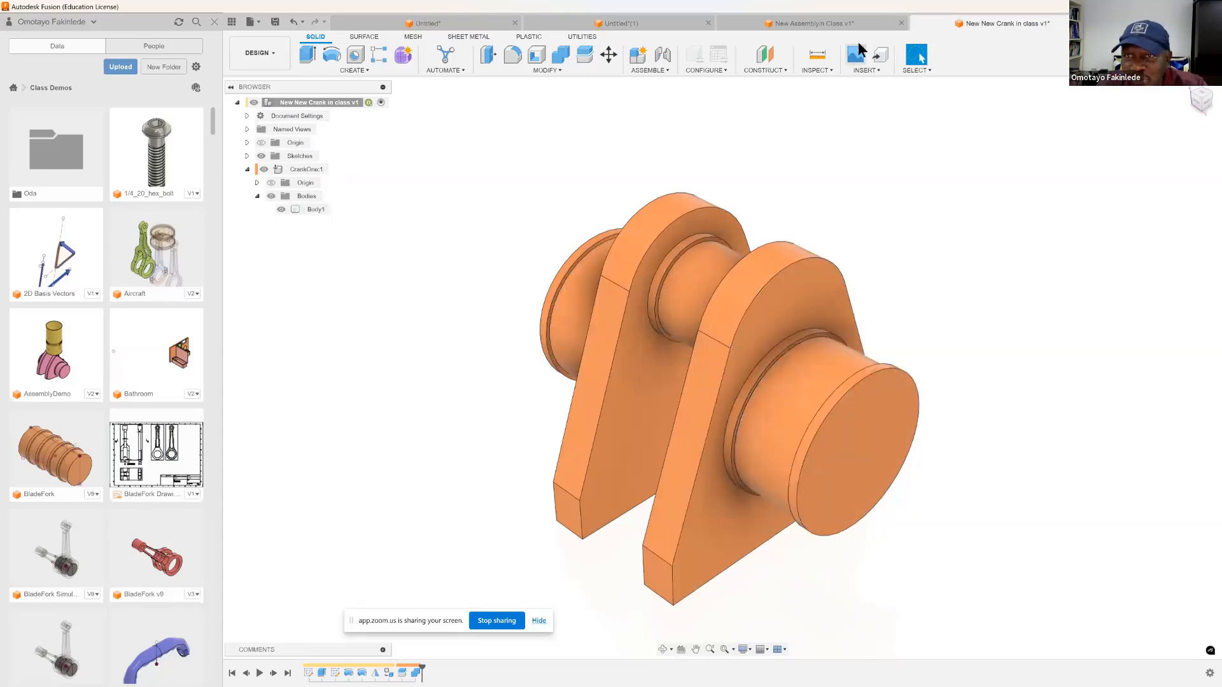
{"action": "left_click", "coordinate": [840, 25]}
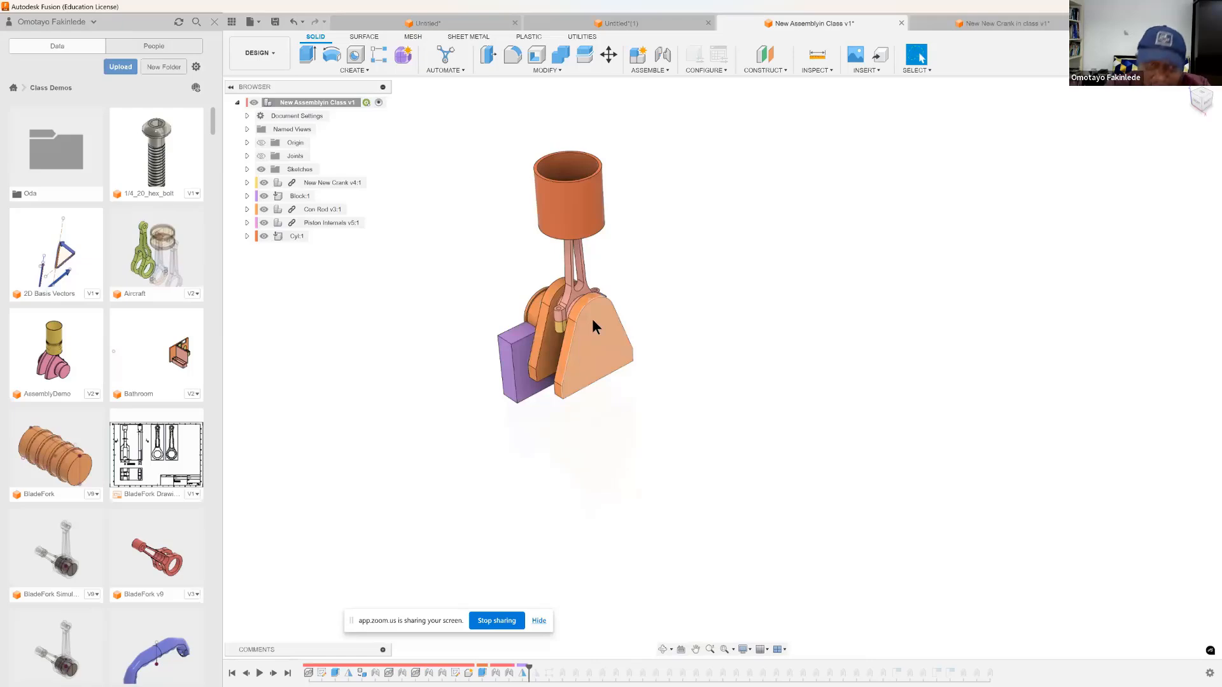
{"action": "left_click", "coordinate": [1044, 26]}
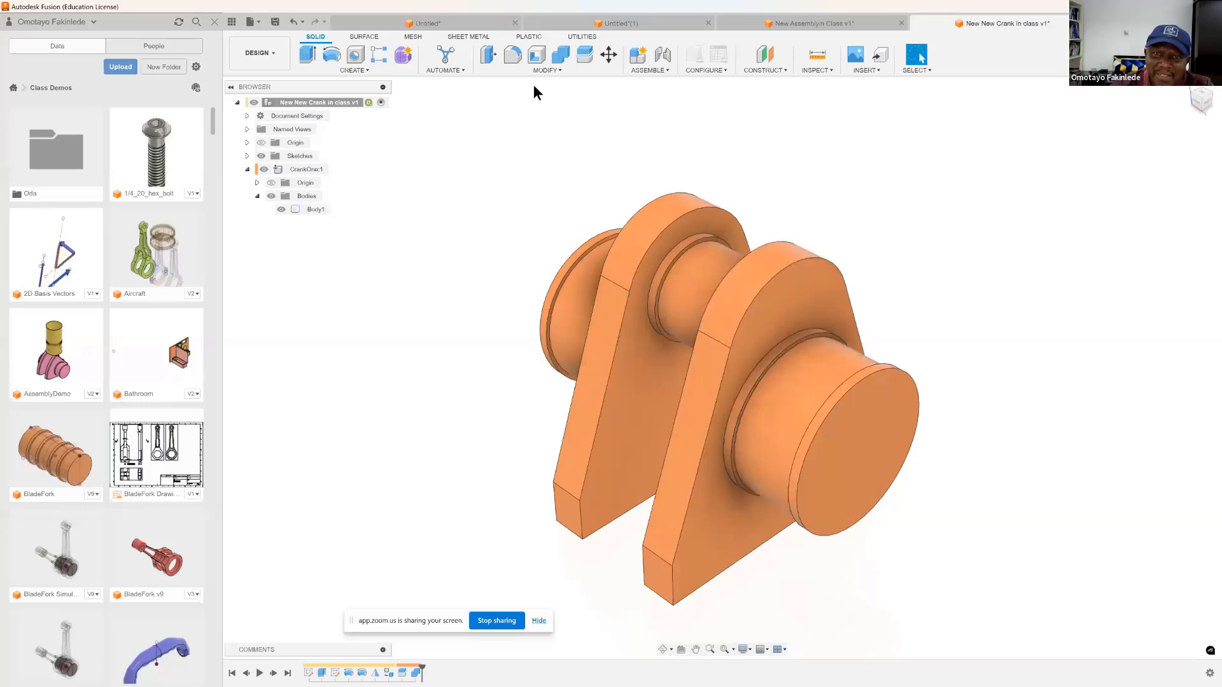
Split the crank's body with the outer face of the web beside the end journal, and select the separated journal body
{"action": "left_click", "coordinate": [550, 69]}
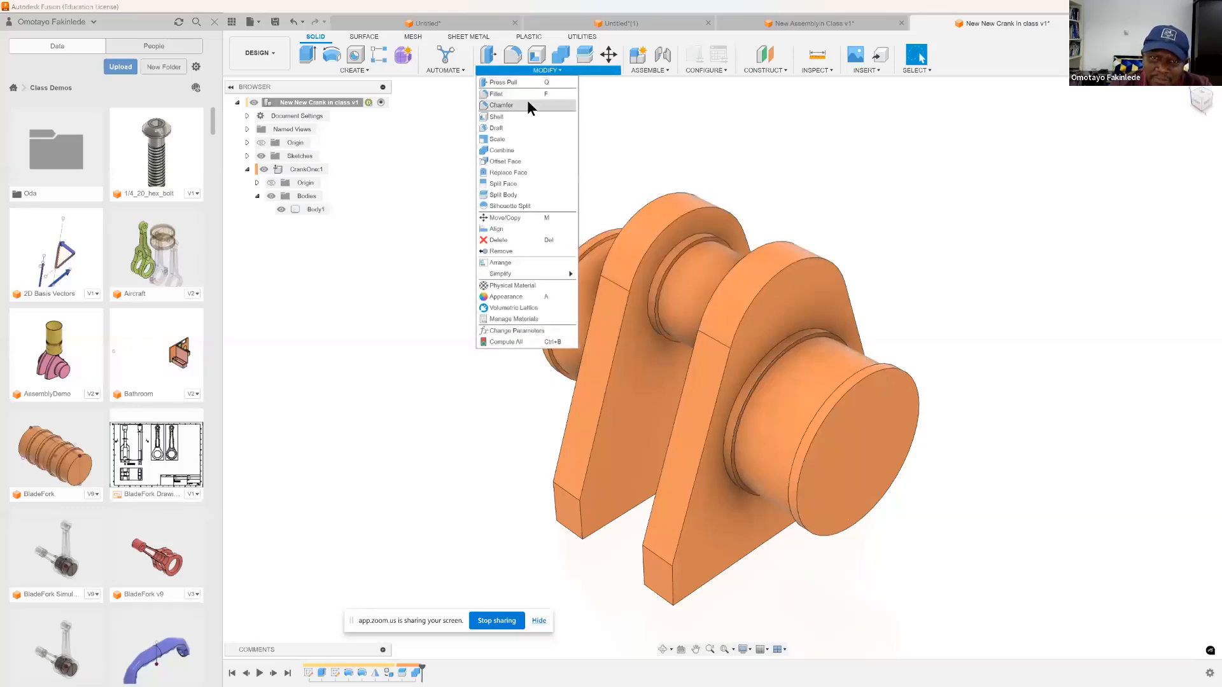
{"action": "left_click", "coordinate": [509, 193]}
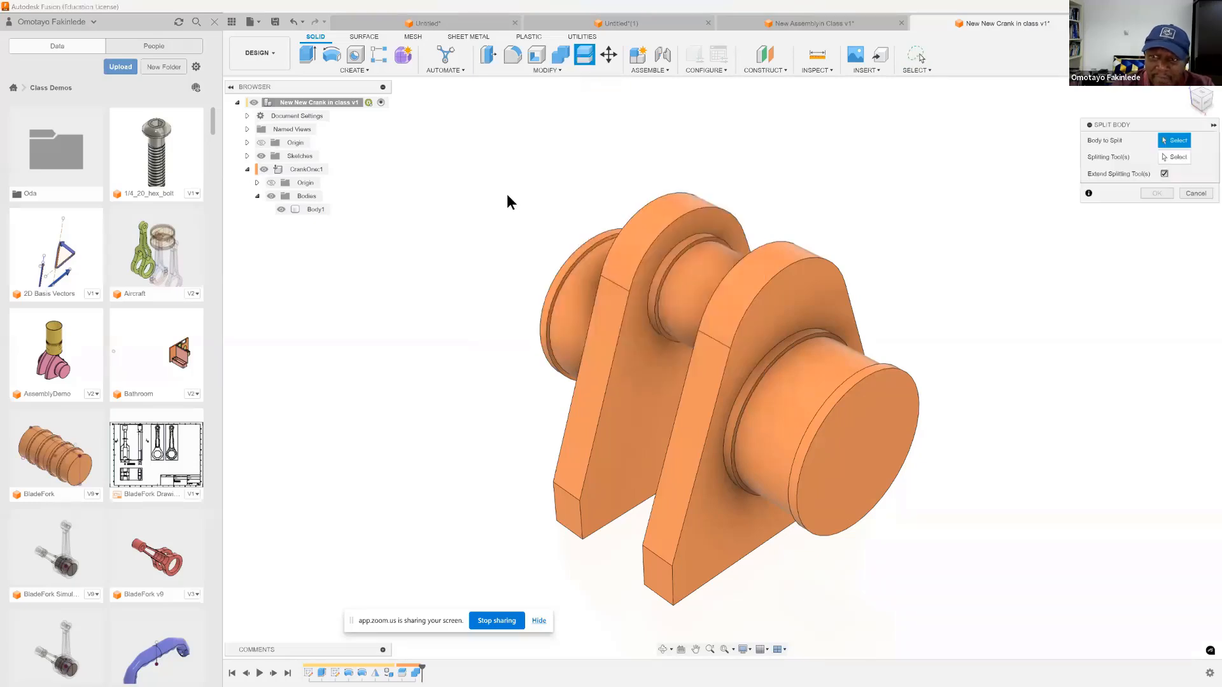
{"action": "left_click", "coordinate": [754, 277]}
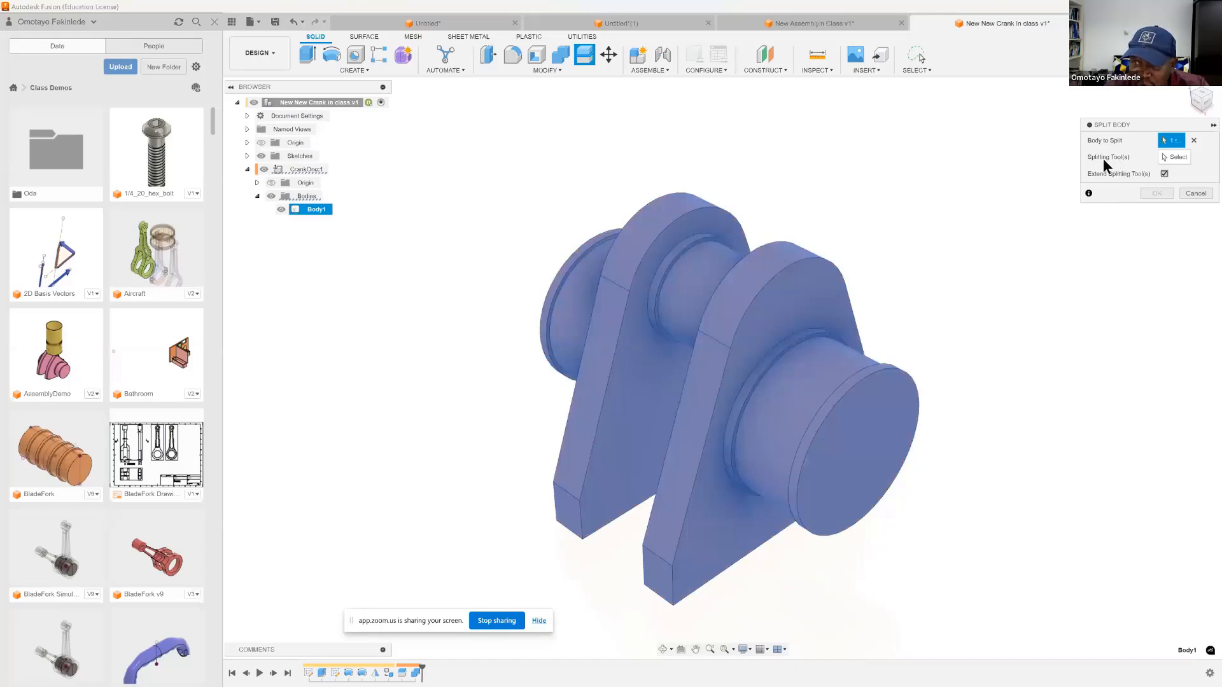
{"action": "left_click", "coordinate": [1177, 157]}
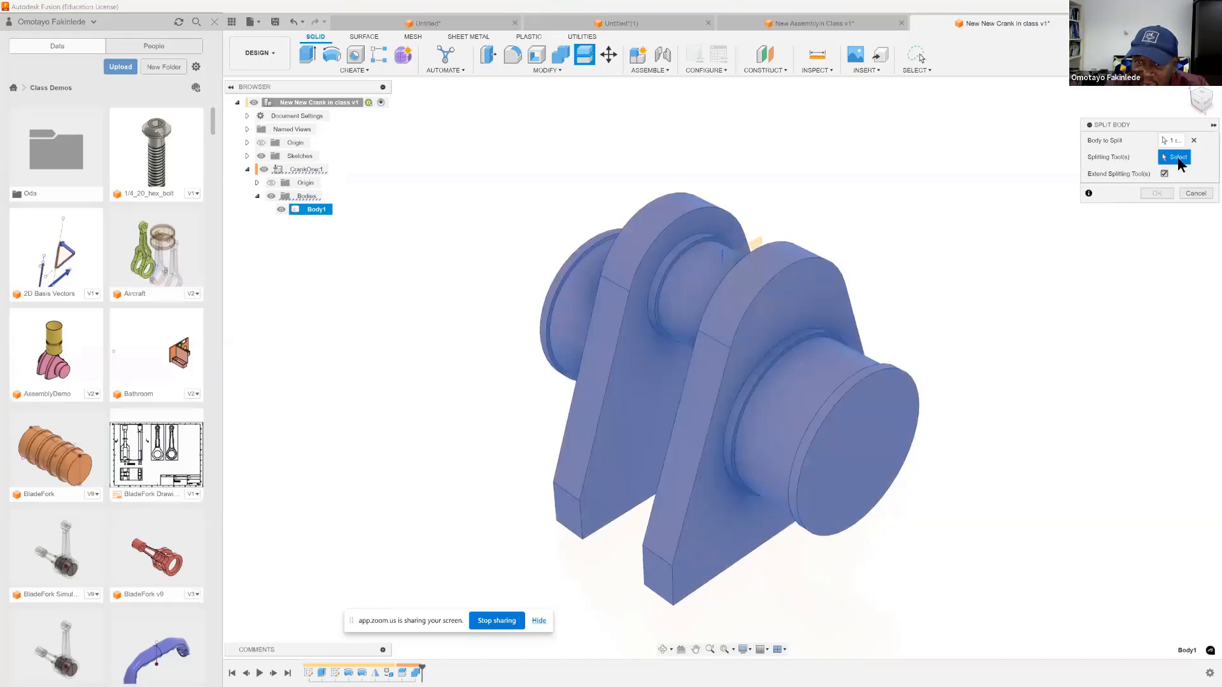
{"action": "left_click", "coordinate": [789, 298]}
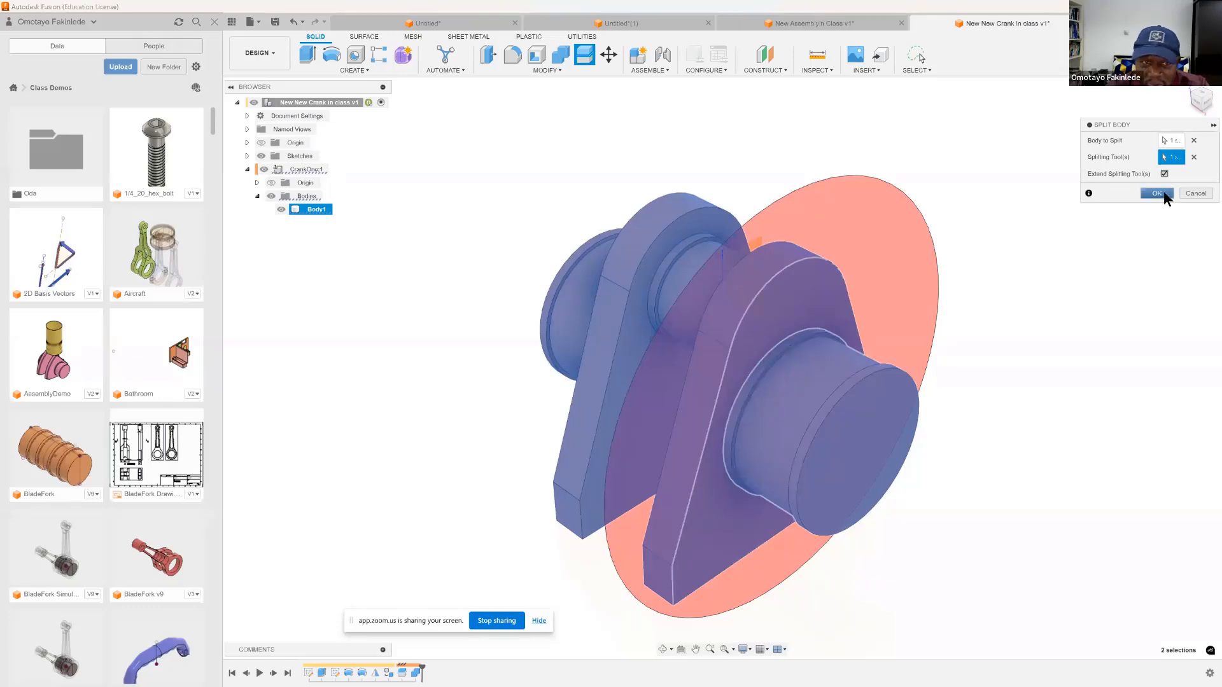
{"action": "left_click", "coordinate": [1159, 193]}
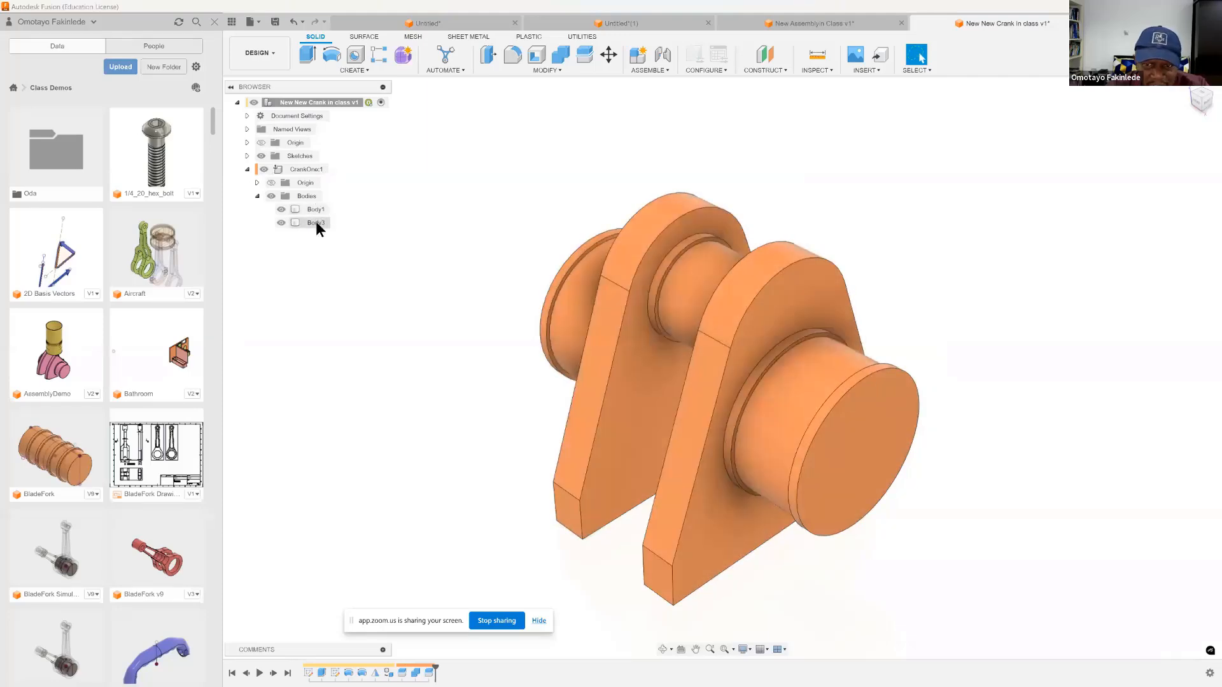
{"action": "left_click", "coordinate": [316, 222]}
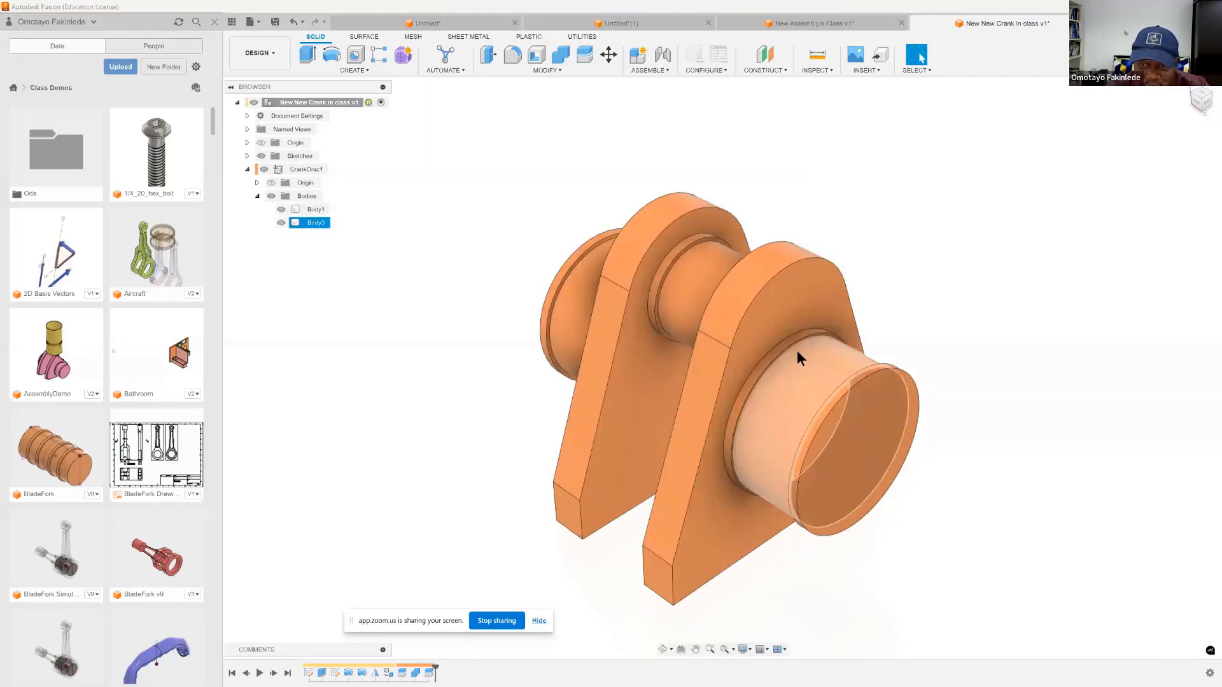
Compare the crank in the New Assembly in Class design with the crank copy, and hide the copy's separated end journal, Body3
{"action": "left_click", "coordinate": [827, 29]}
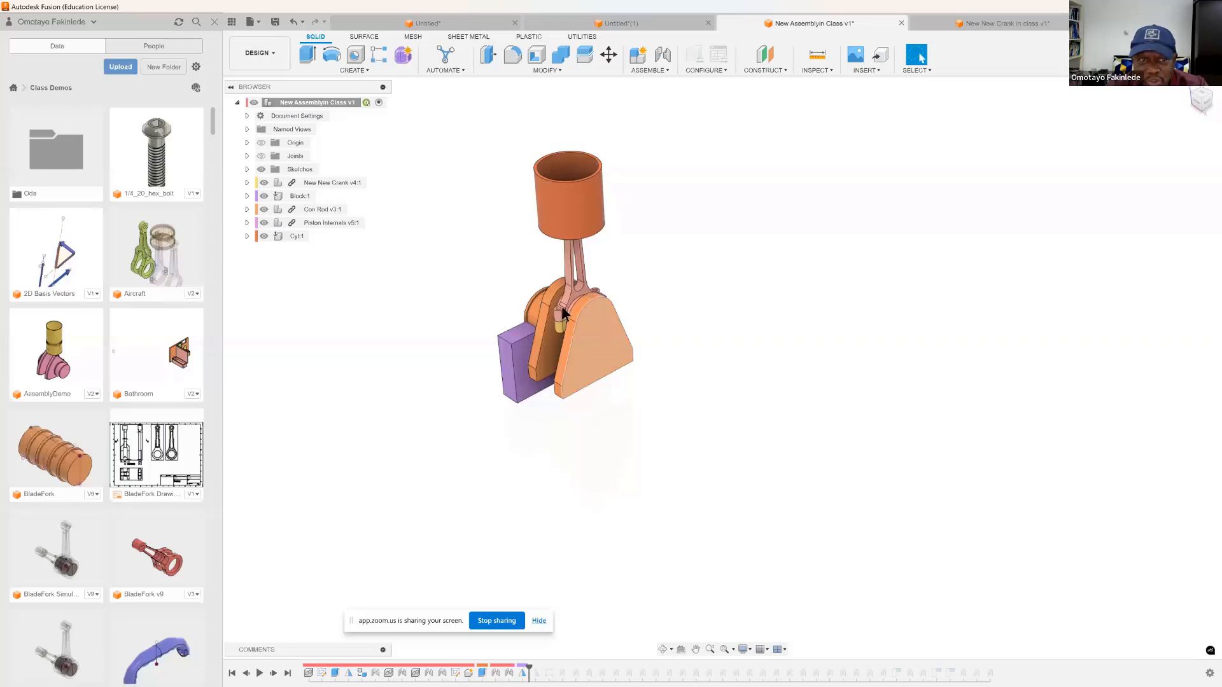
{"action": "left_click", "coordinate": [1006, 20]}
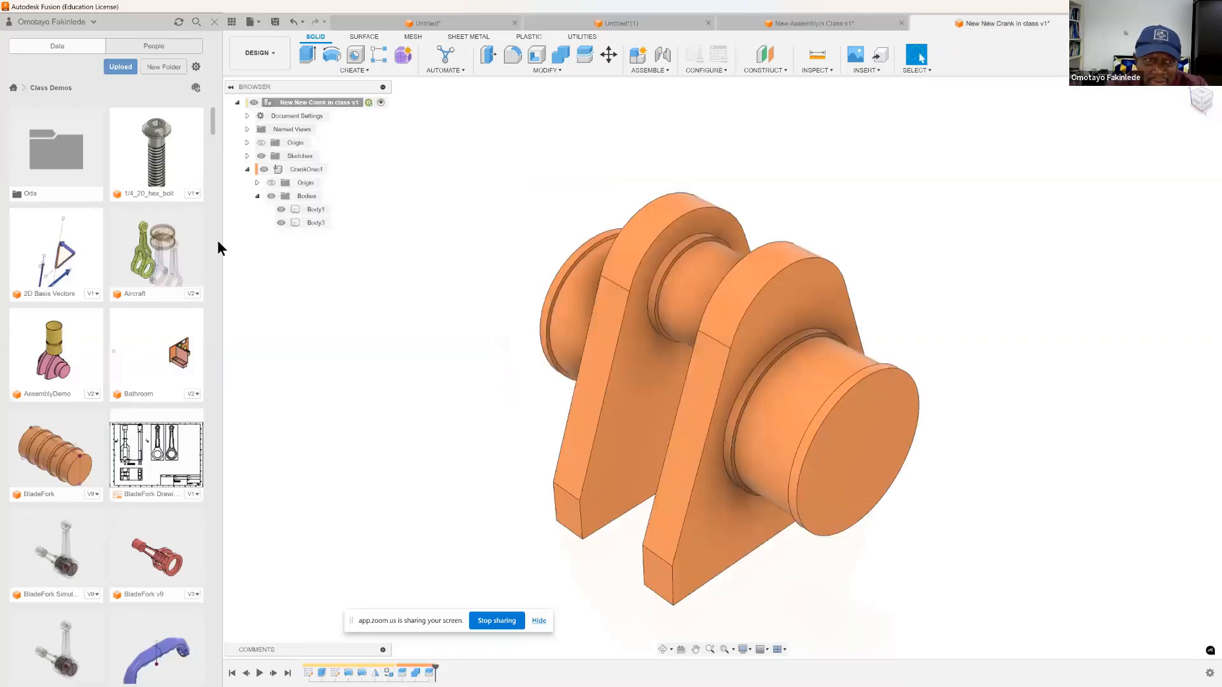
{"action": "left_click", "coordinate": [278, 222]}
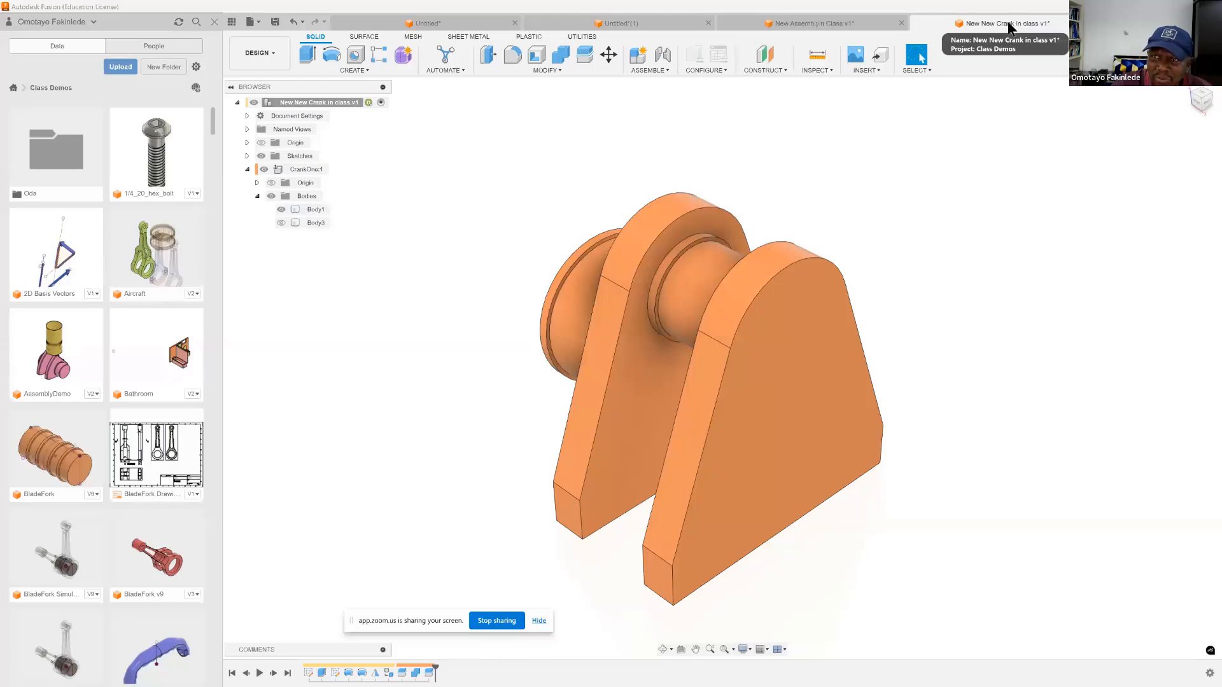
Start a rectangular pattern of components in the New Assembly in Class design, selecting the crank, block, connecting rod, piston internals and cylinder
{"action": "left_click", "coordinate": [786, 26]}
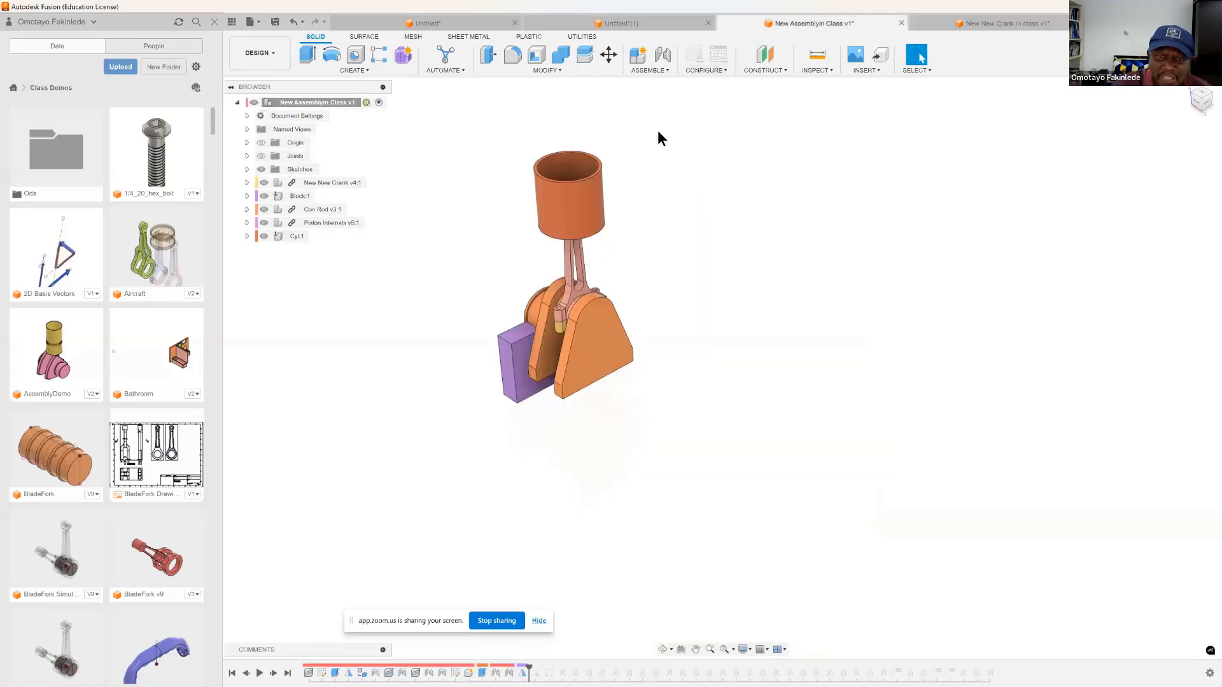
{"action": "left_click", "coordinate": [357, 70]}
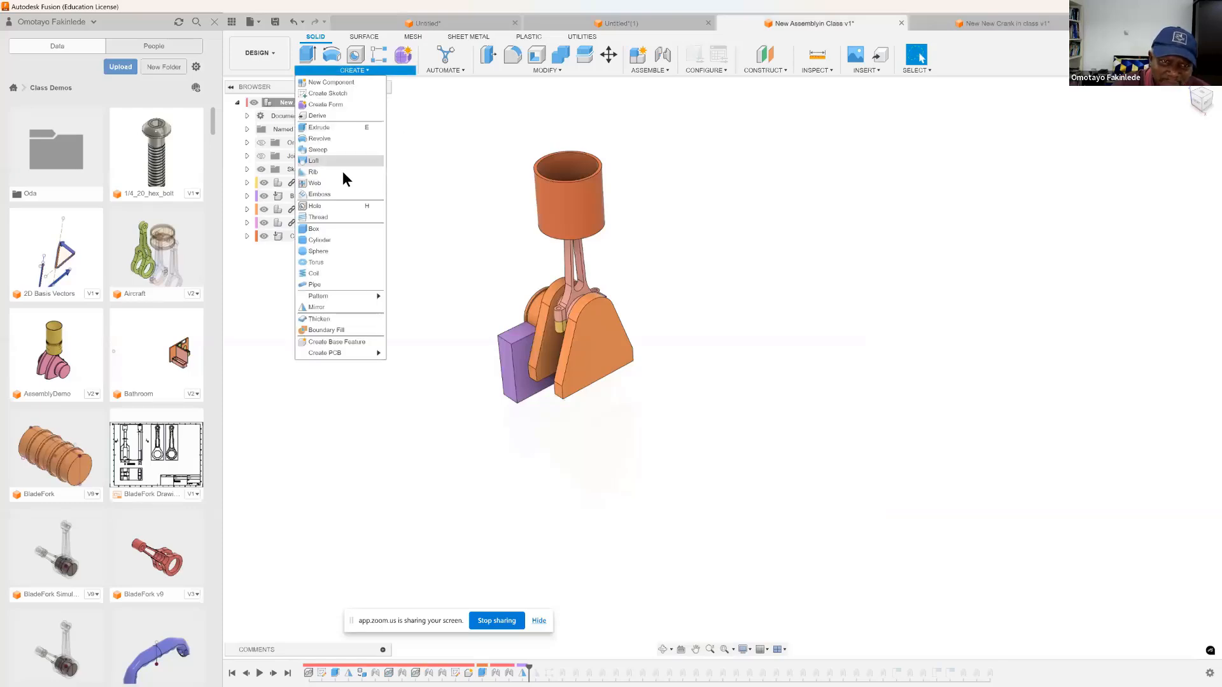
{"action": "mouse_move", "coordinate": [333, 298]}
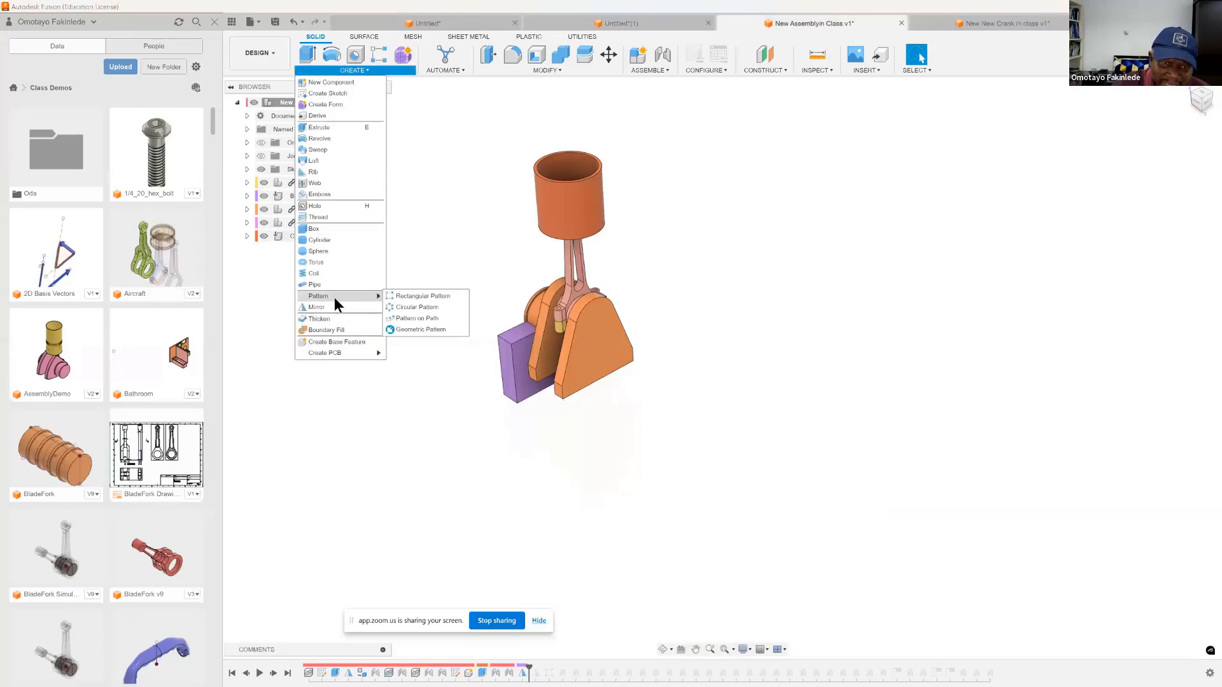
{"action": "left_click", "coordinate": [422, 296]}
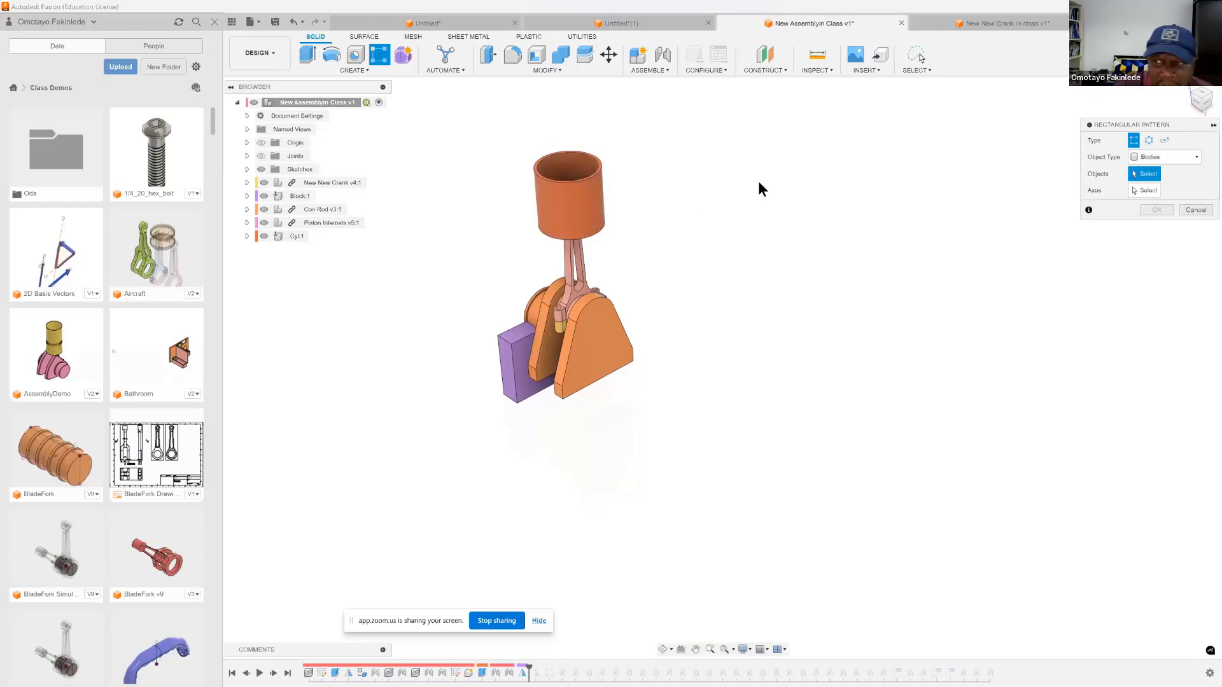
{"action": "left_click", "coordinate": [1196, 159]}
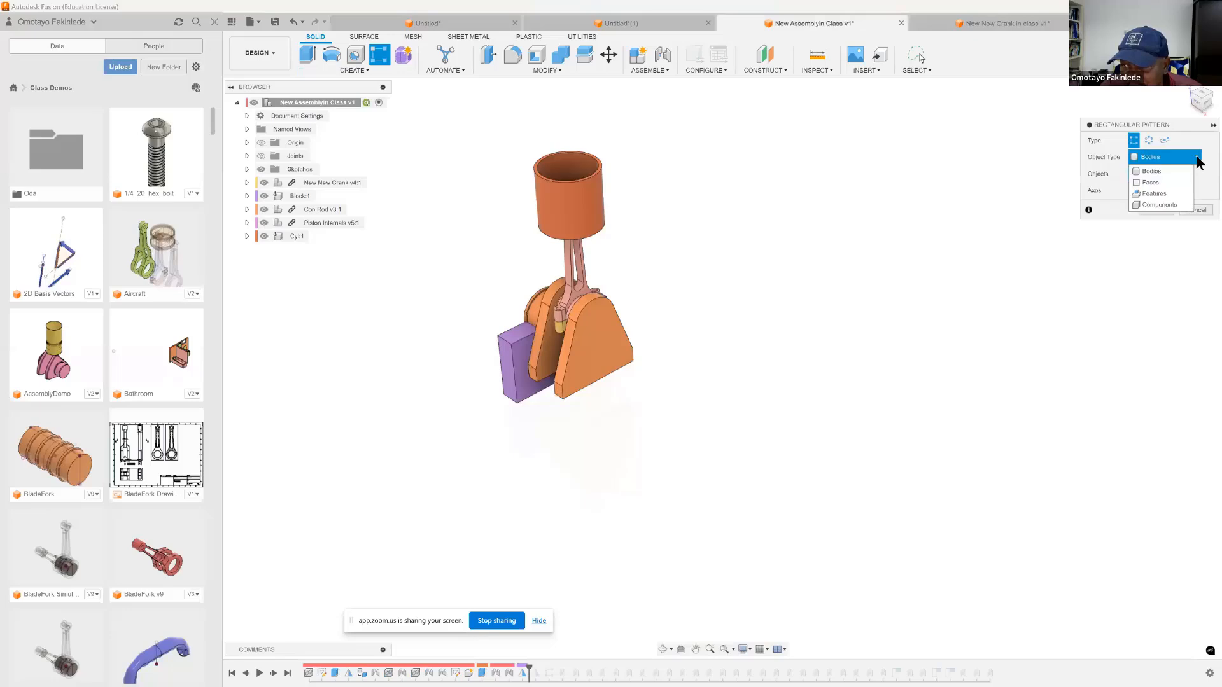
{"action": "left_click", "coordinate": [1158, 204]}
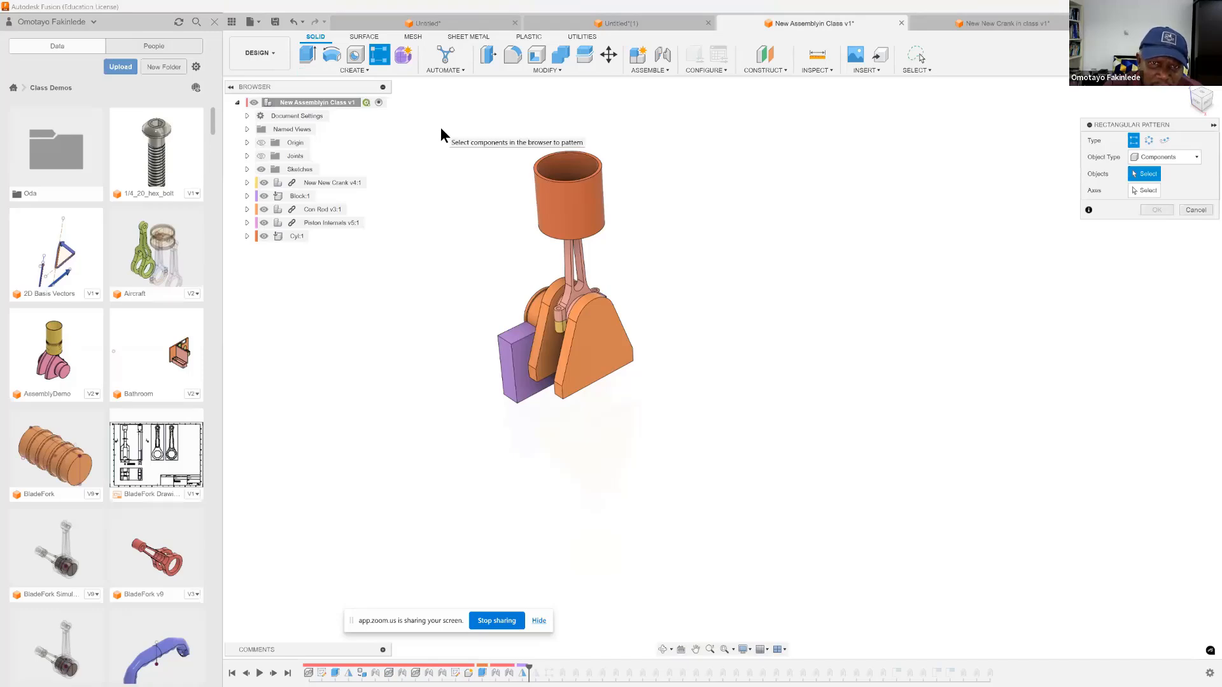
{"action": "mouse_move", "coordinate": [440, 128]}
{"action": "left_mouse_down"}
{"action": "mouse_move", "coordinate": [468, 378]}
{"action": "mouse_move", "coordinate": [615, 514]}
{"action": "mouse_move", "coordinate": [698, 477]}
{"action": "mouse_move", "coordinate": [818, 370]}
{"action": "mouse_move", "coordinate": [842, 257]}
{"action": "mouse_move", "coordinate": [790, 140]}
{"action": "mouse_move", "coordinate": [727, 145]}
{"action": "mouse_move", "coordinate": [709, 118]}
{"action": "left_mouse_up"}
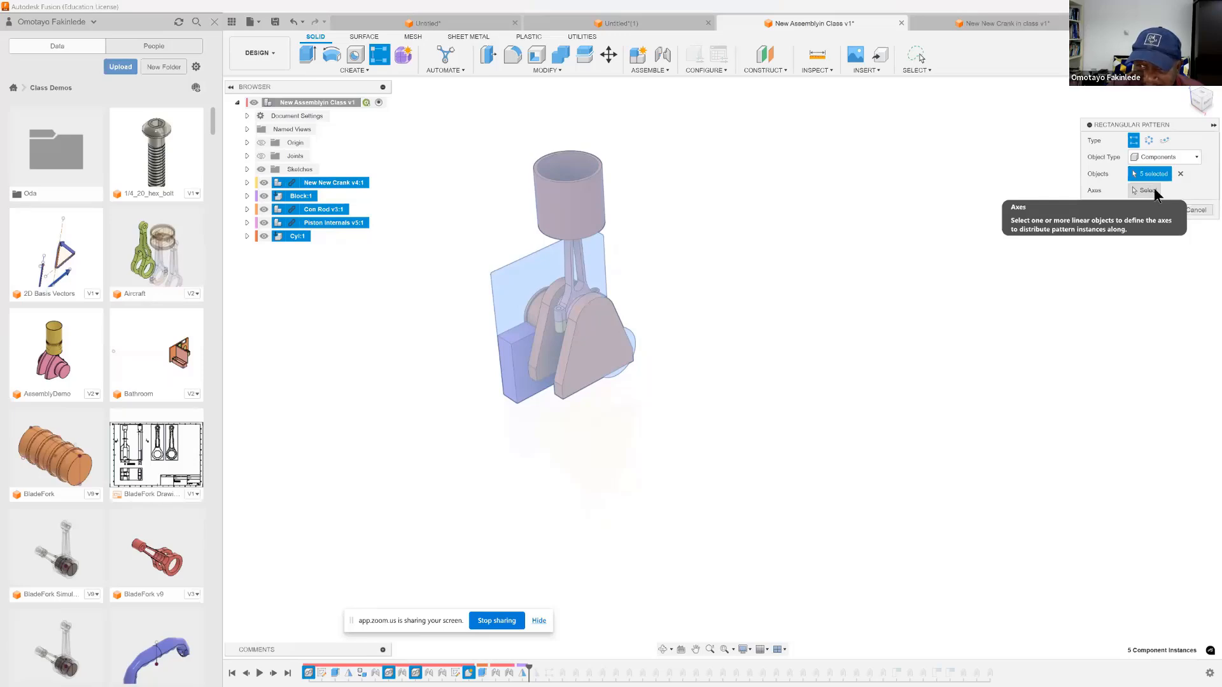
Direct the component pattern along the origin's X axis, with the distribution set to Spacing and a distance of 130 mm
{"action": "left_click", "coordinate": [1147, 190]}
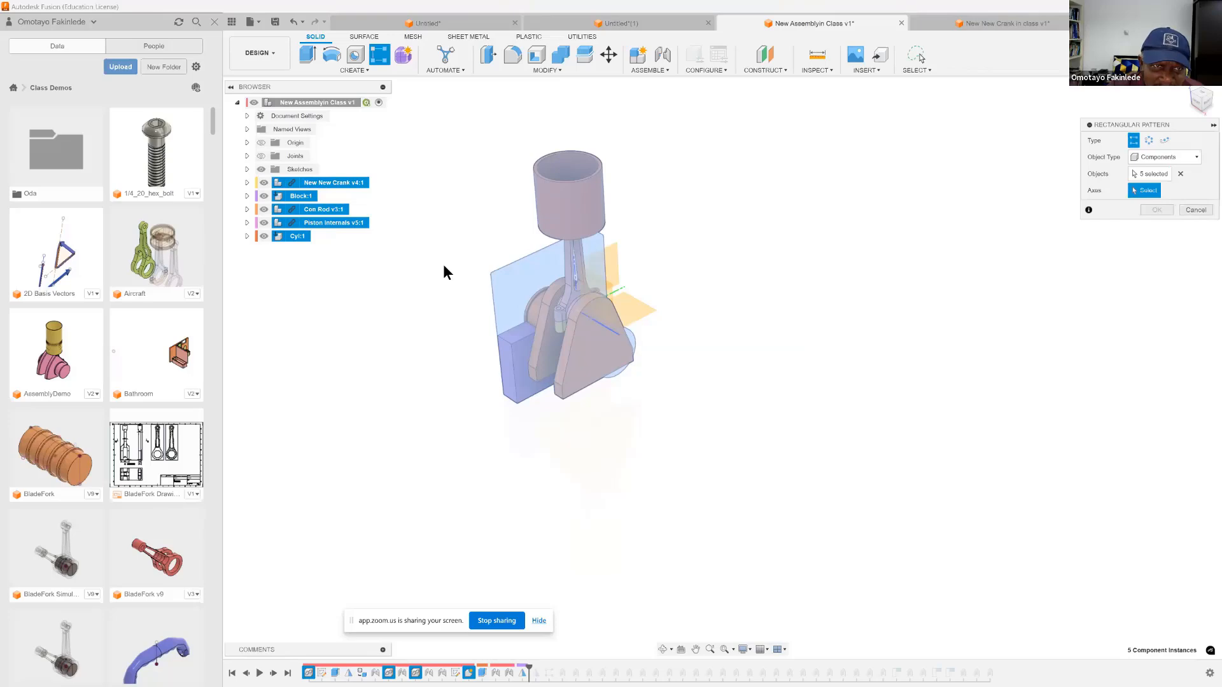
{"action": "left_click", "coordinate": [247, 142]}
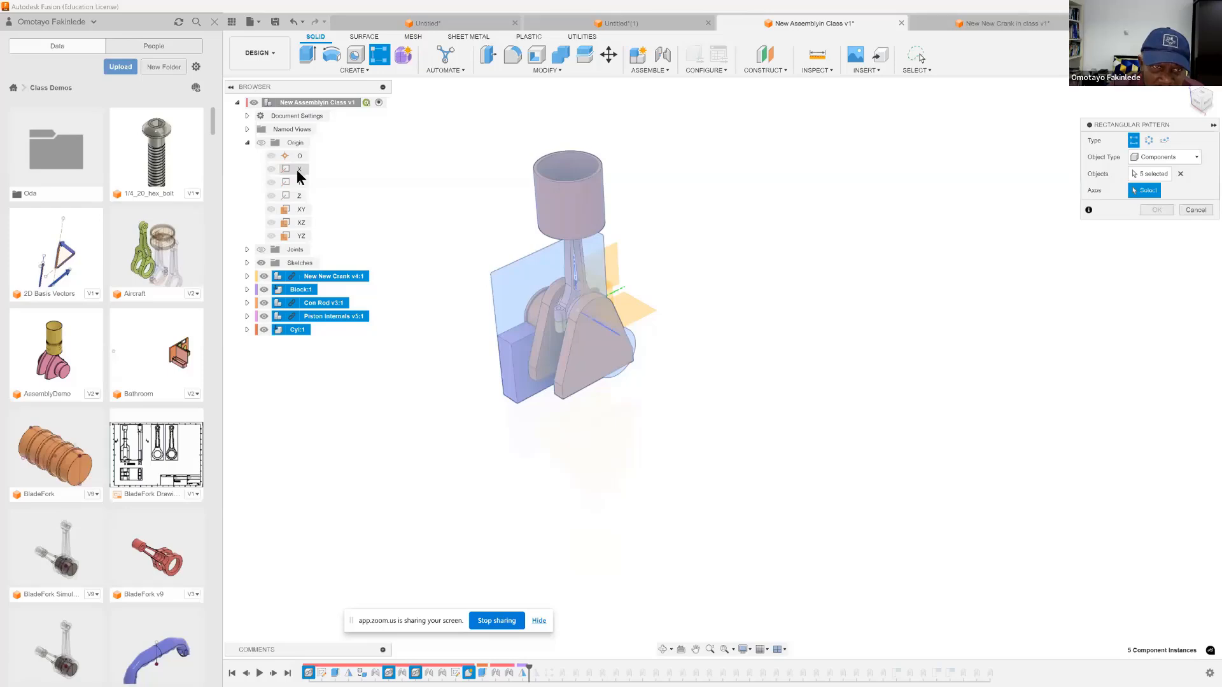
{"action": "left_click", "coordinate": [297, 169]}
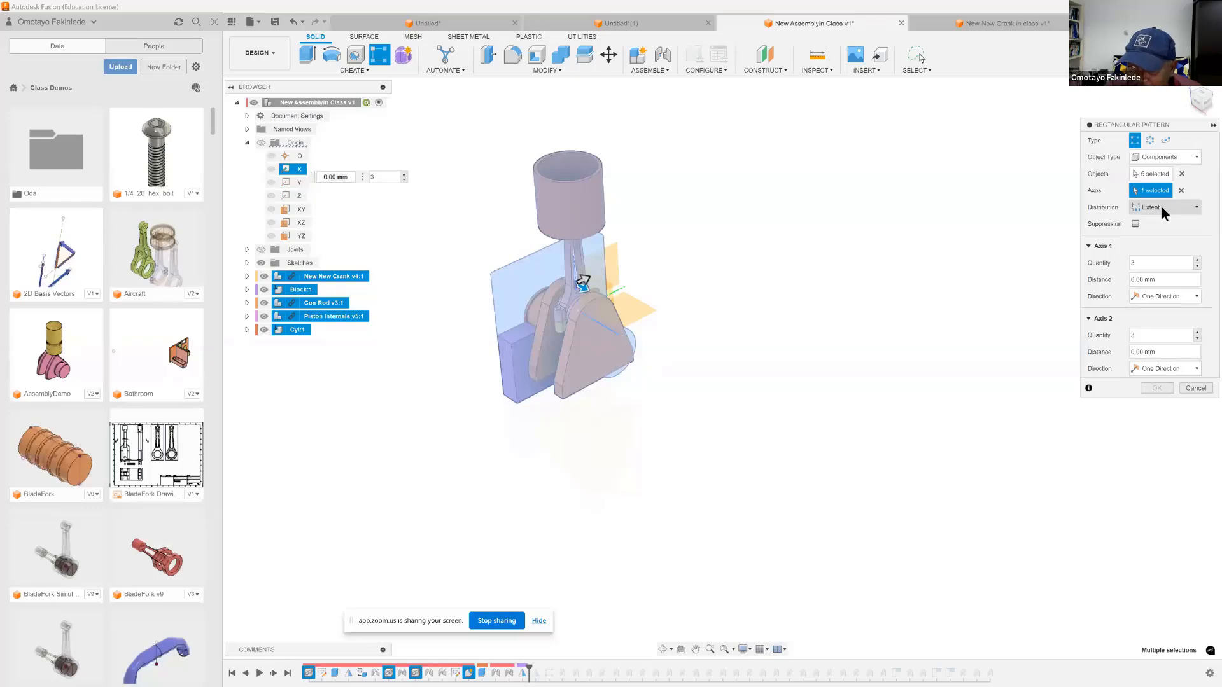
{"action": "left_click", "coordinate": [1199, 208]}
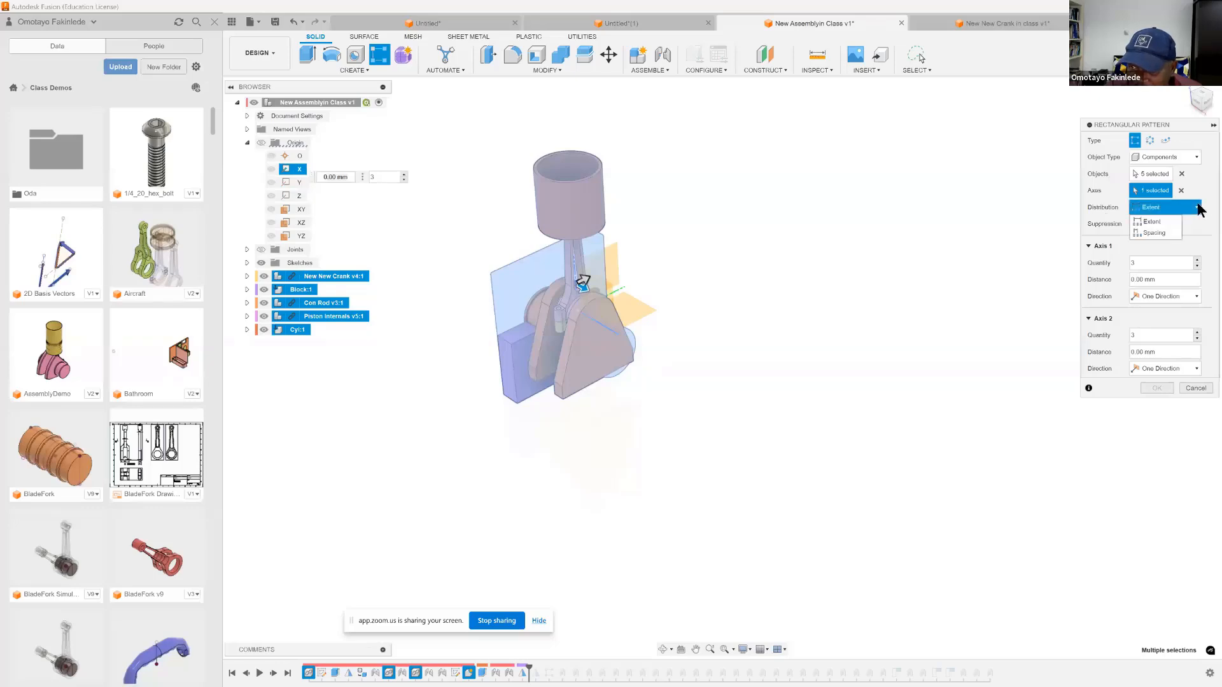
{"action": "left_click", "coordinate": [1158, 231]}
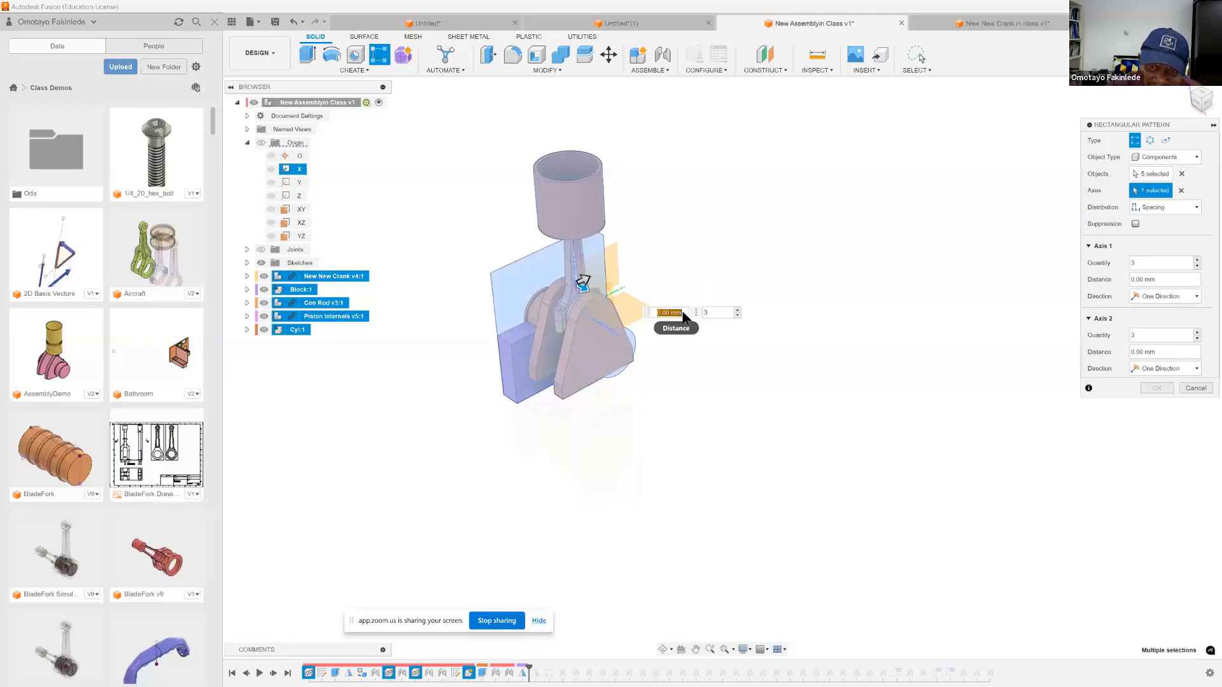
{"action": "type", "text": "130"}
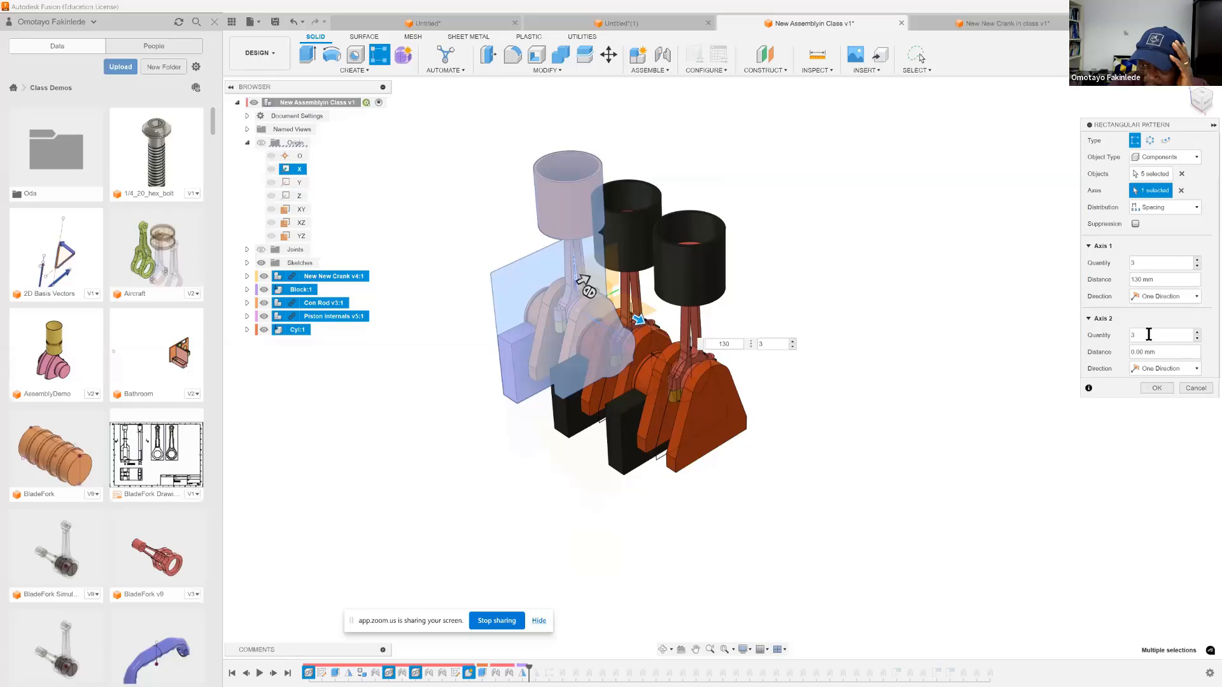
Set the pattern quantity to 6 along the first axis and 1 along the second, and create the pattern
{"action": "left_click_drag", "start_coordinate": [1149, 334], "coordinate": [1105, 343]}
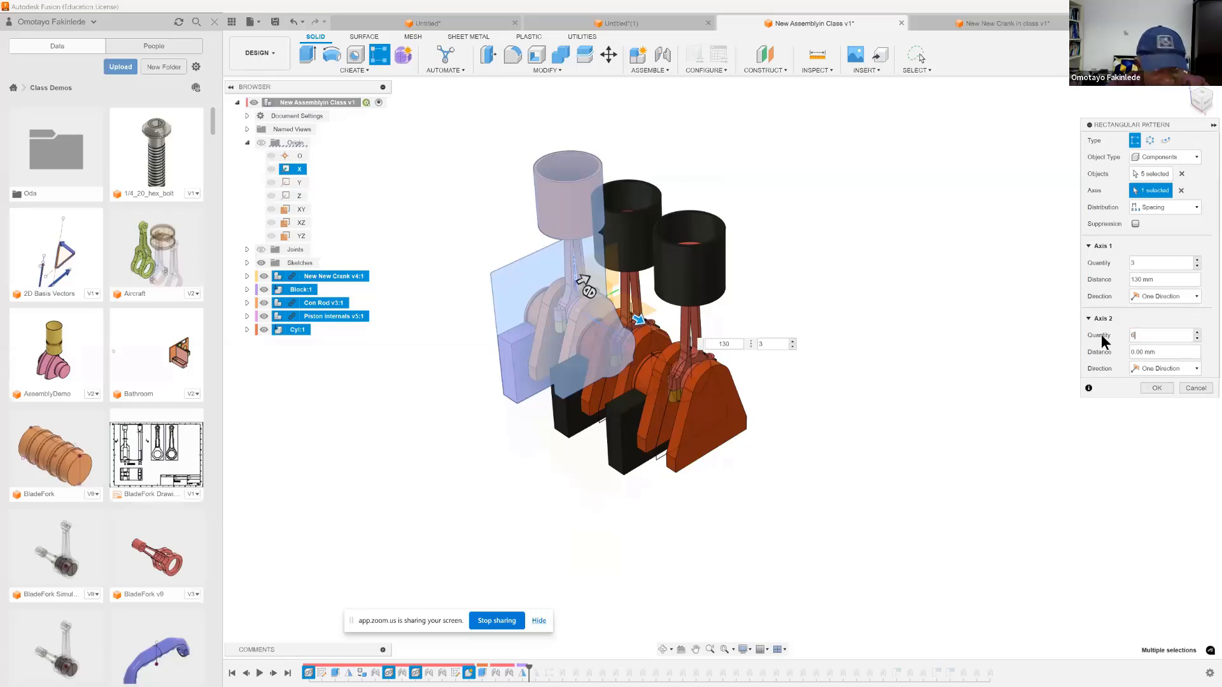
{"action": "type", "text": "6"}
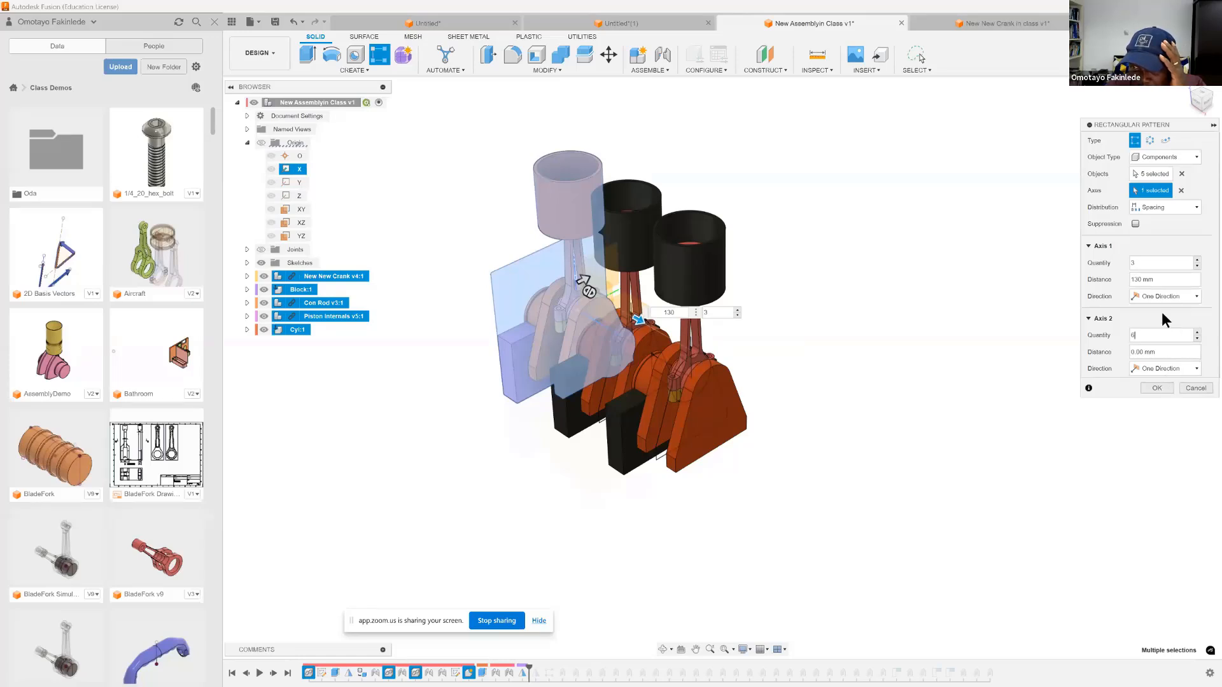
{"action": "left_click_drag", "start_coordinate": [1153, 263], "coordinate": [1119, 265]}
{"action": "type", "text": "6"}
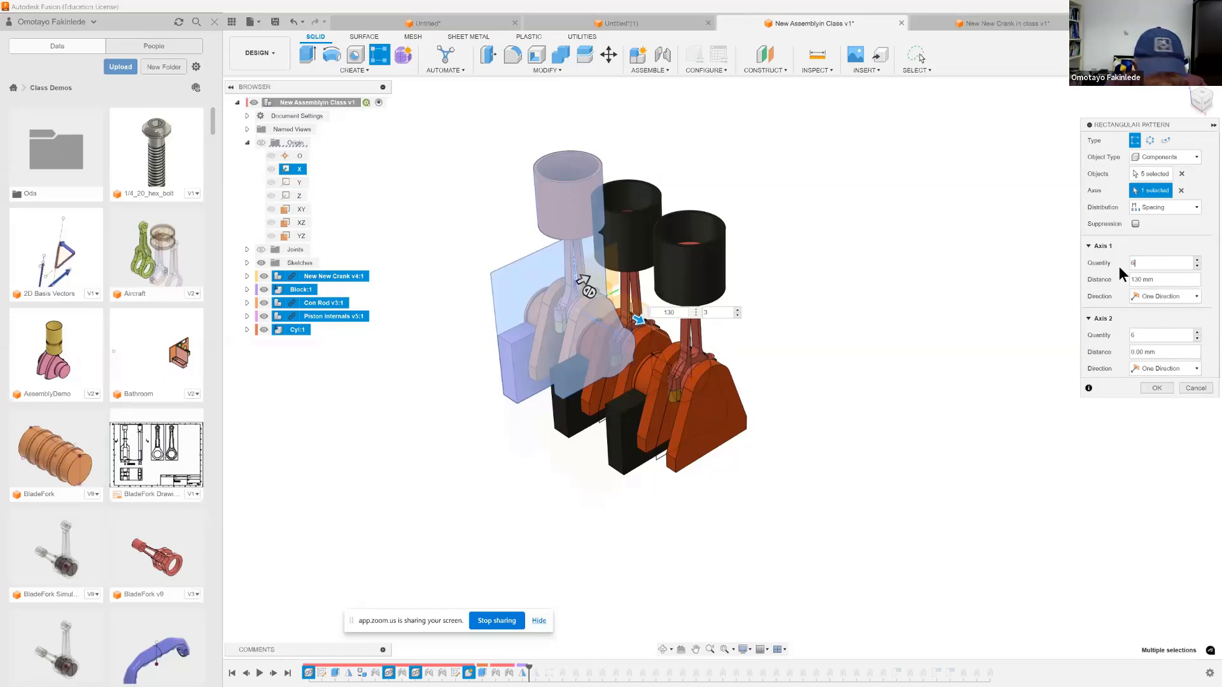
{"action": "left_click", "coordinate": [1152, 336]}
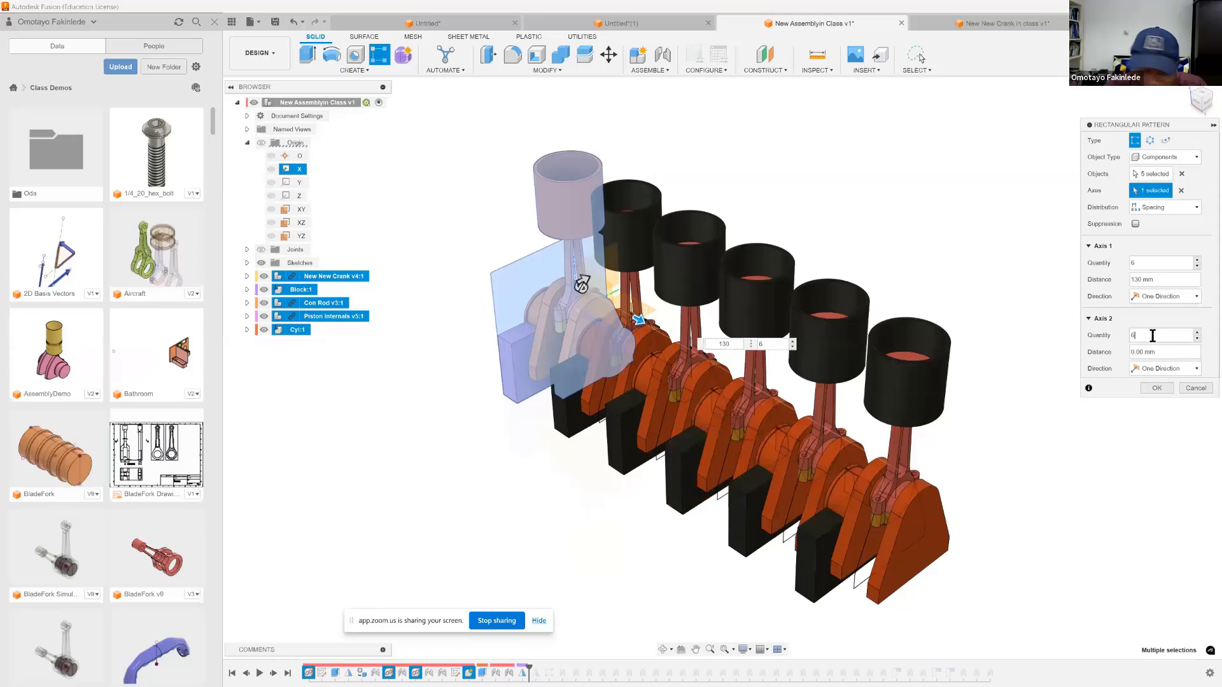
{"action": "key", "text": "BackSpace"}
{"action": "type", "text": "1"}
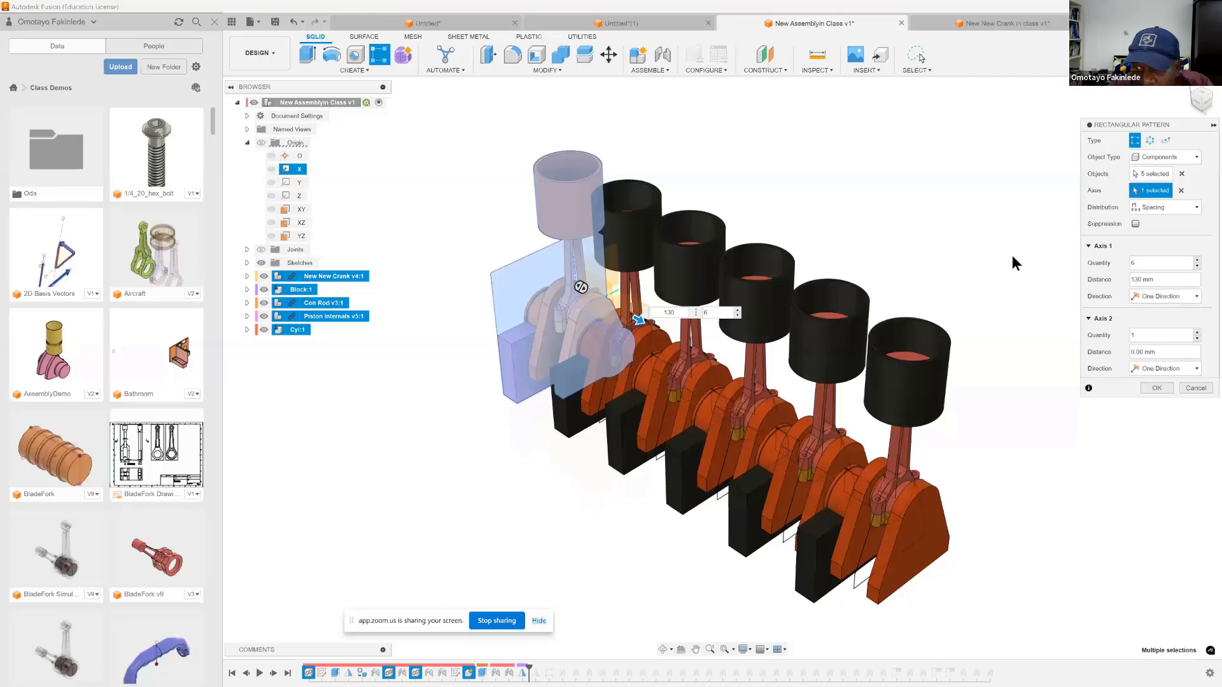
{"action": "left_click", "coordinate": [1154, 388]}
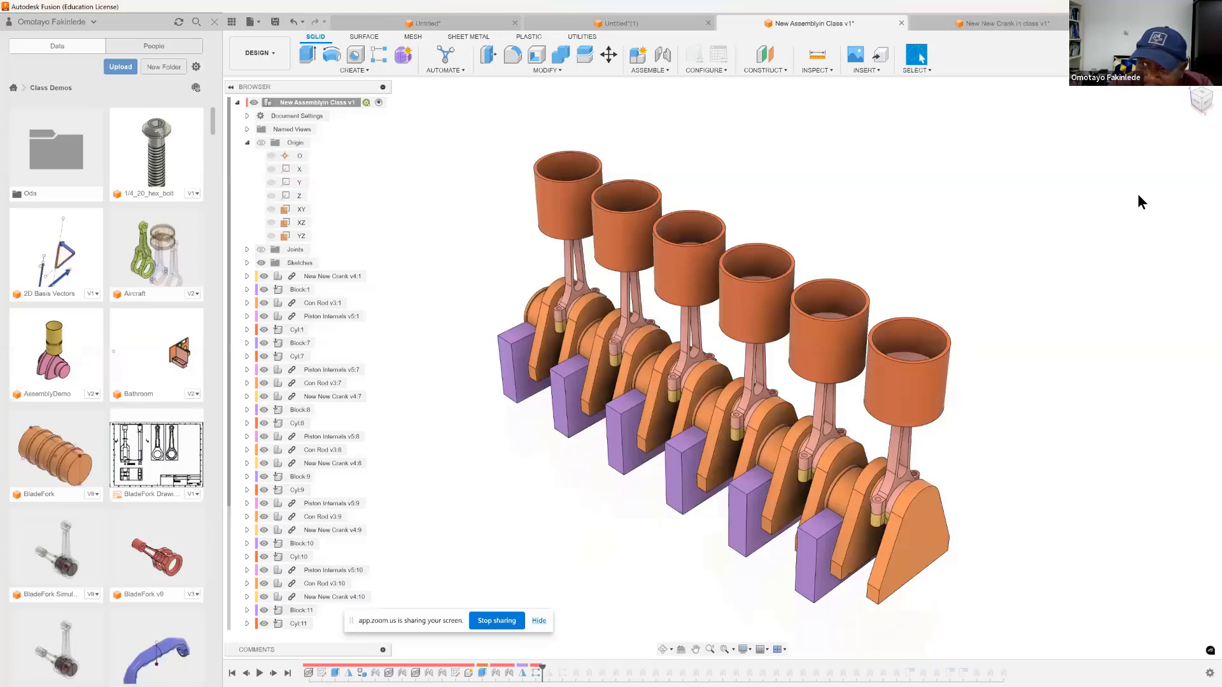
Examine the row of patterned cylinder units from the opposite end and below, and return to the home view
{"action": "left_click", "coordinate": [1181, 81]}
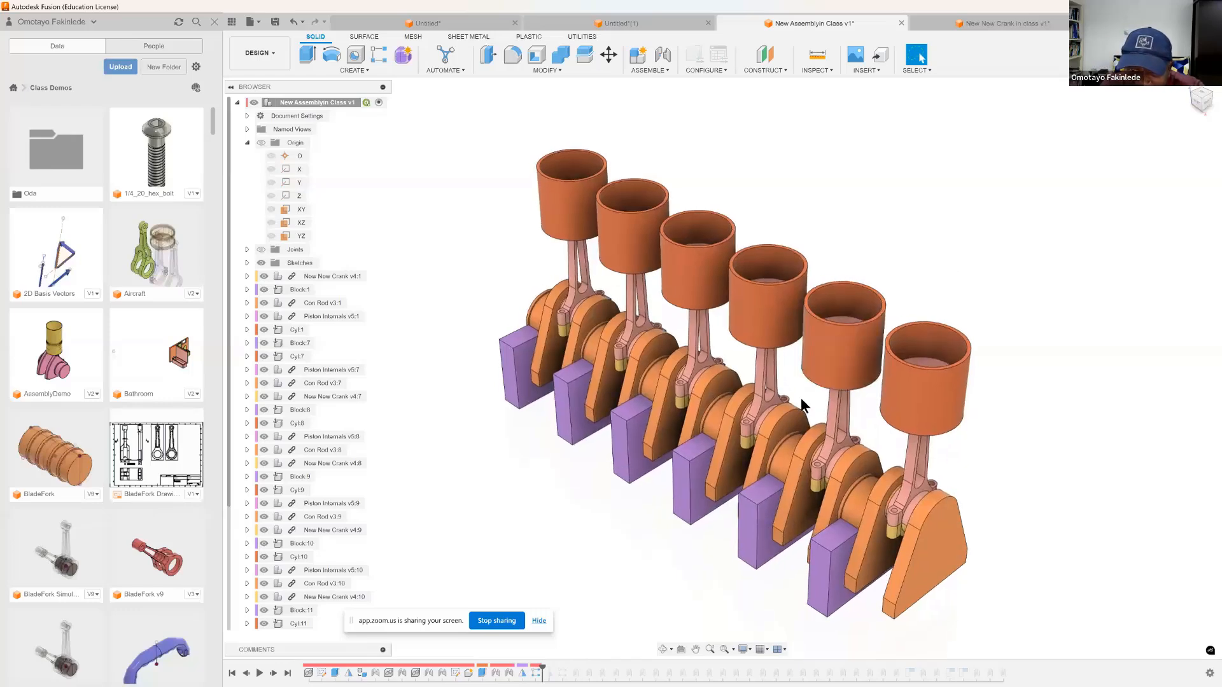
{"action": "left_click", "coordinate": [661, 650]}
{"action": "left_click", "coordinate": [666, 650]}
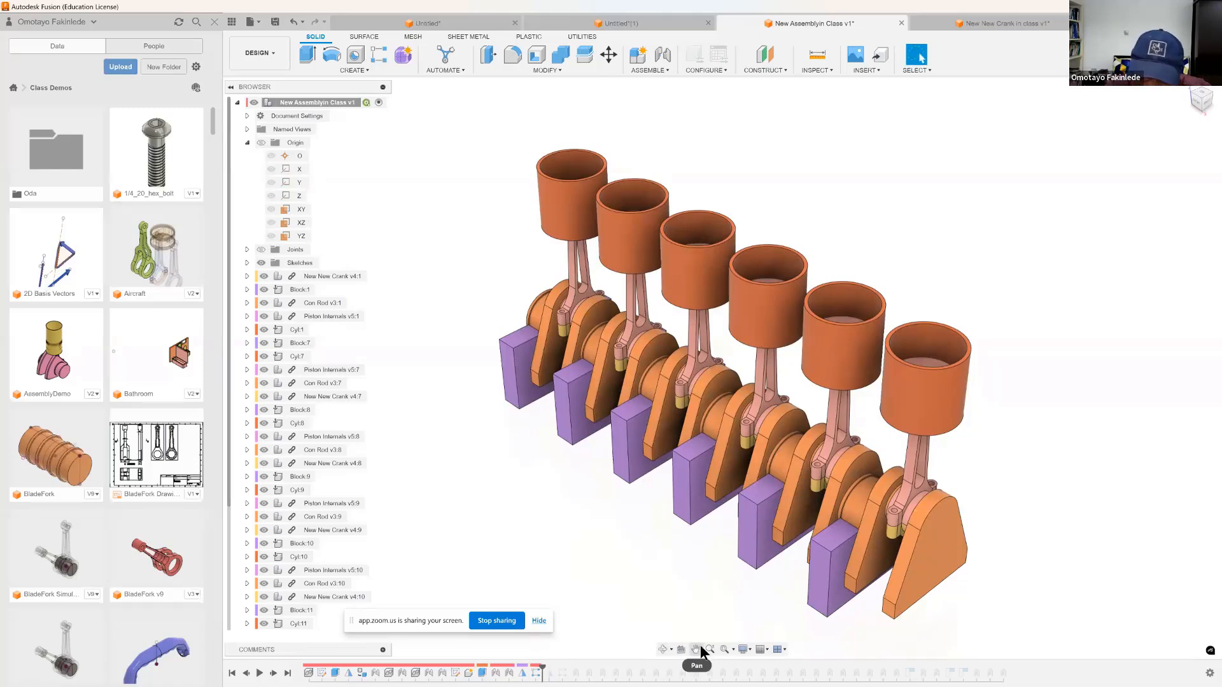
{"action": "left_click", "coordinate": [664, 649]}
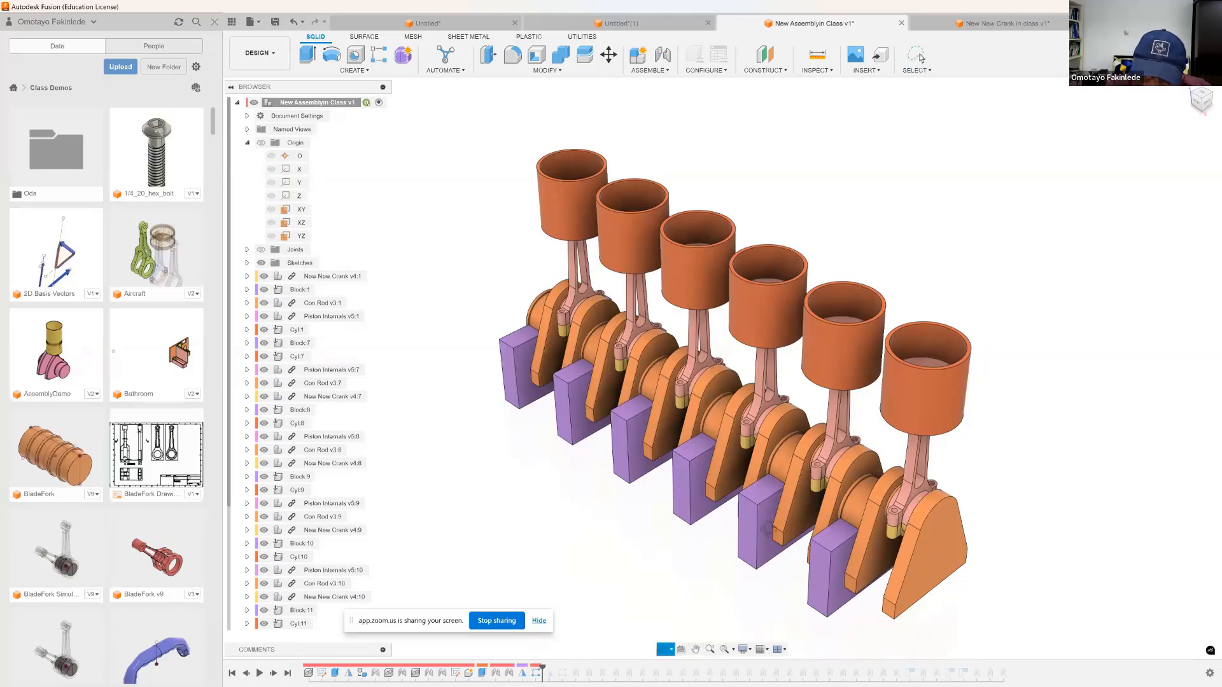
{"action": "left_click_drag", "start_coordinate": [720, 575], "coordinate": [636, 450]}
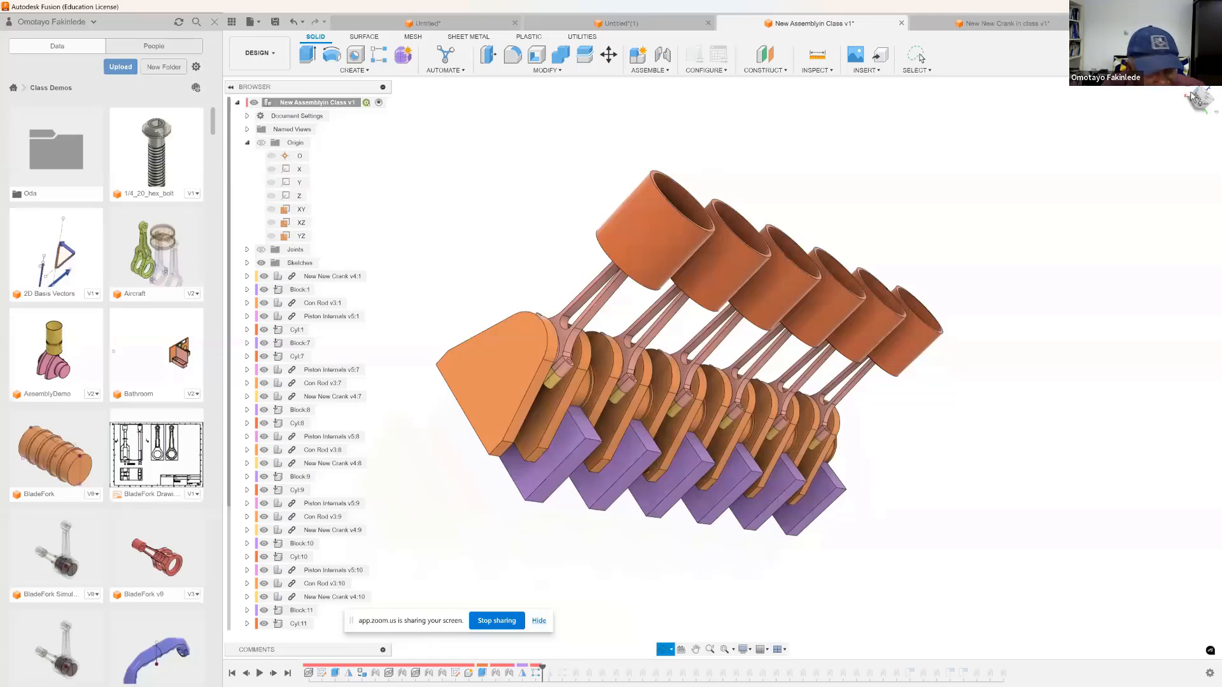
{"action": "key", "text": "Escape"}
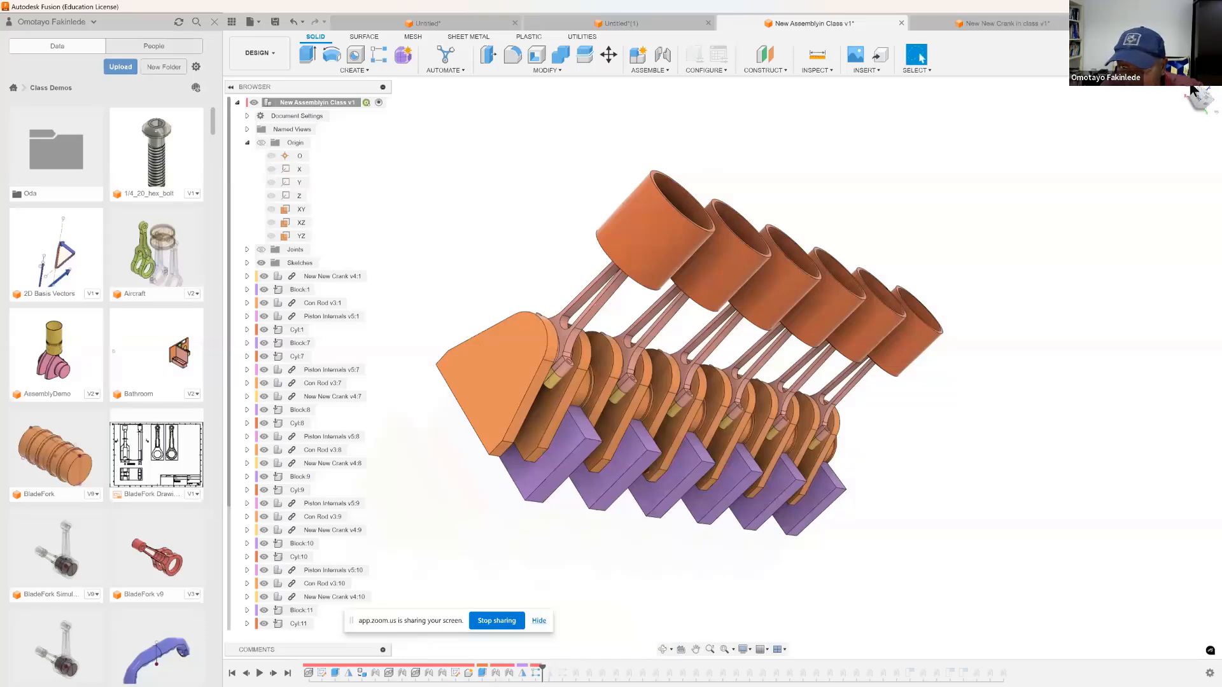
{"action": "left_click", "coordinate": [1199, 97]}
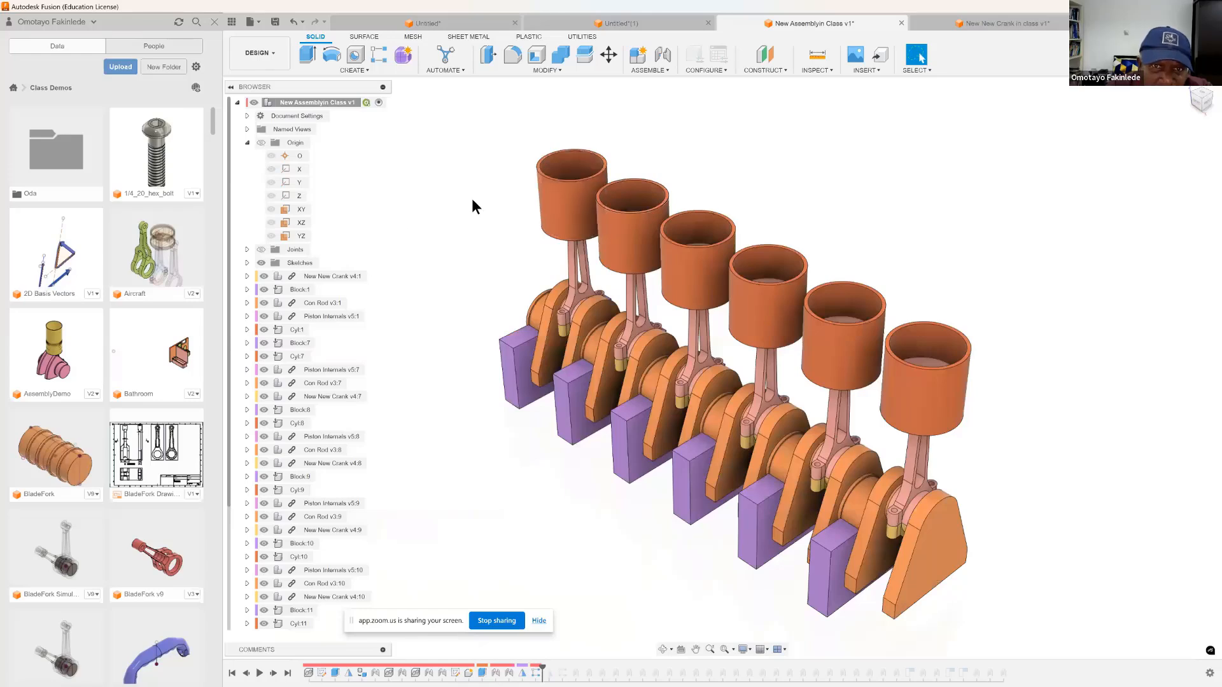
List the assembly's joints, animate the joint relationships of Revolute 1 to check how the units move, and stop the animation
{"action": "left_click", "coordinate": [247, 249]}
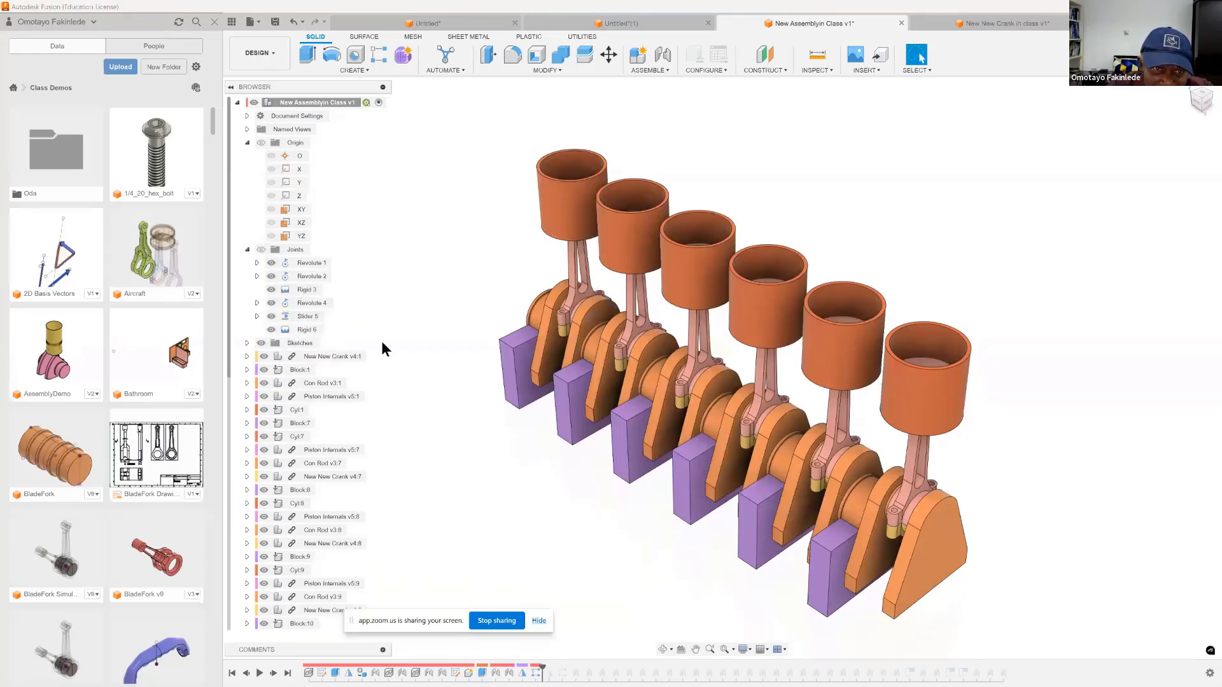
{"action": "left_click", "coordinate": [317, 263]}
{"action": "left_click", "coordinate": [318, 262]}
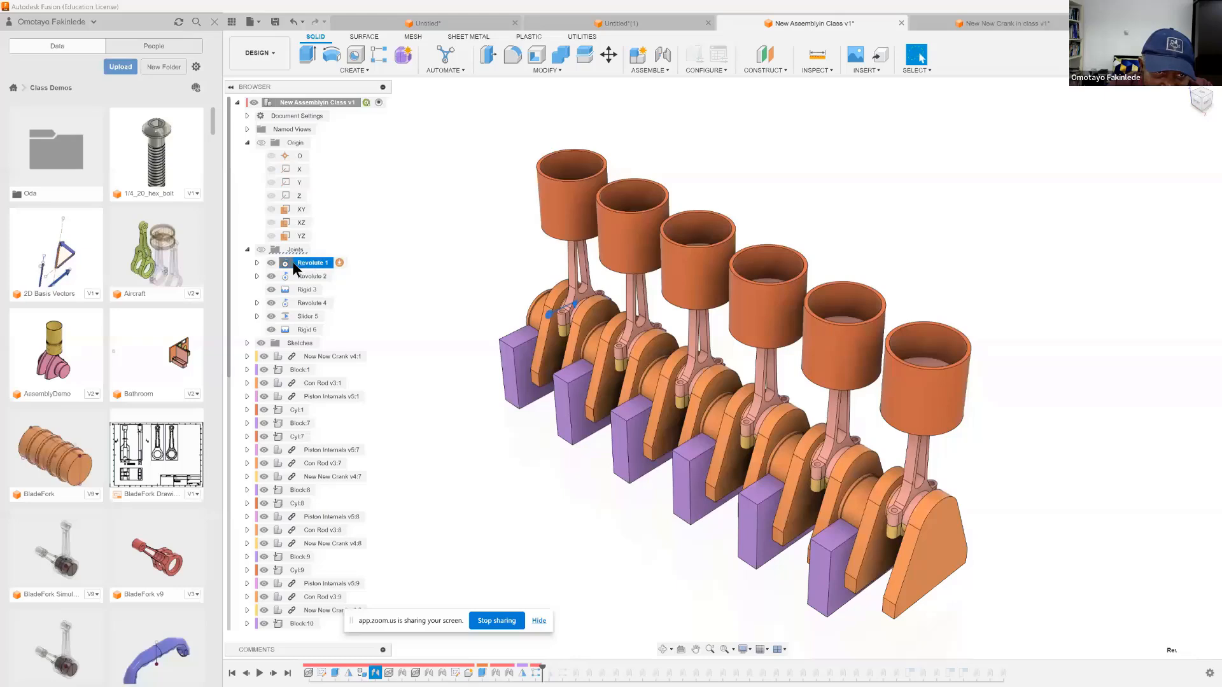
{"action": "right_click", "coordinate": [292, 262]}
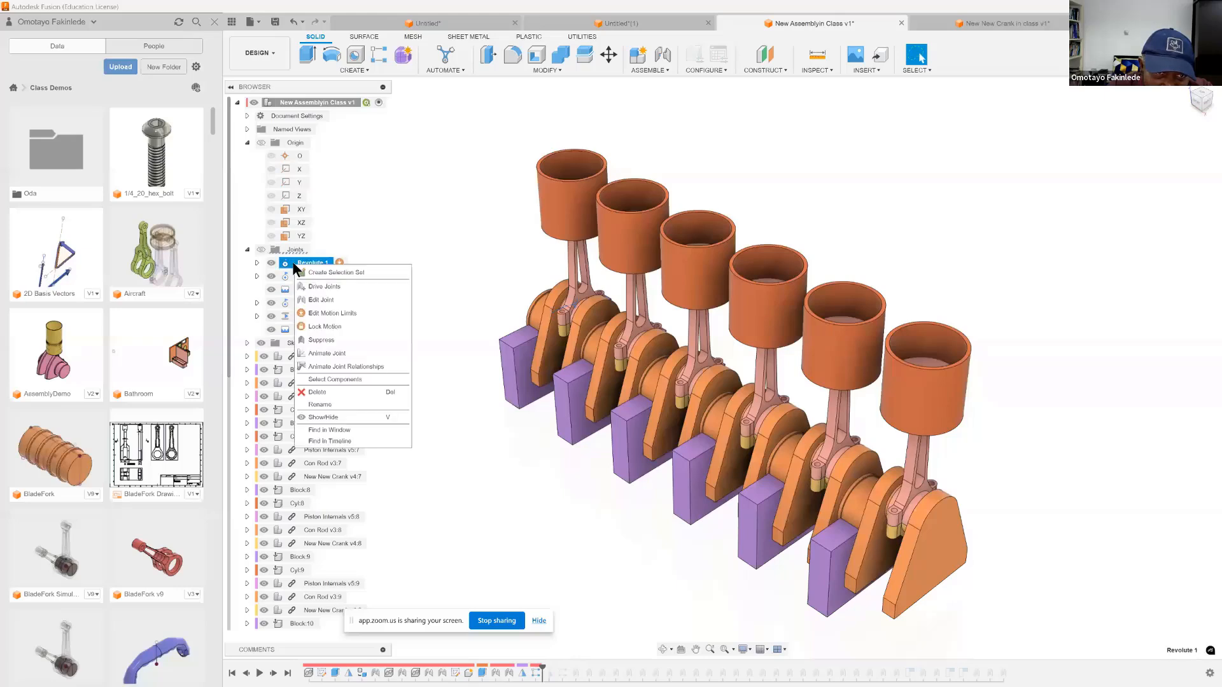
{"action": "left_click", "coordinate": [330, 367]}
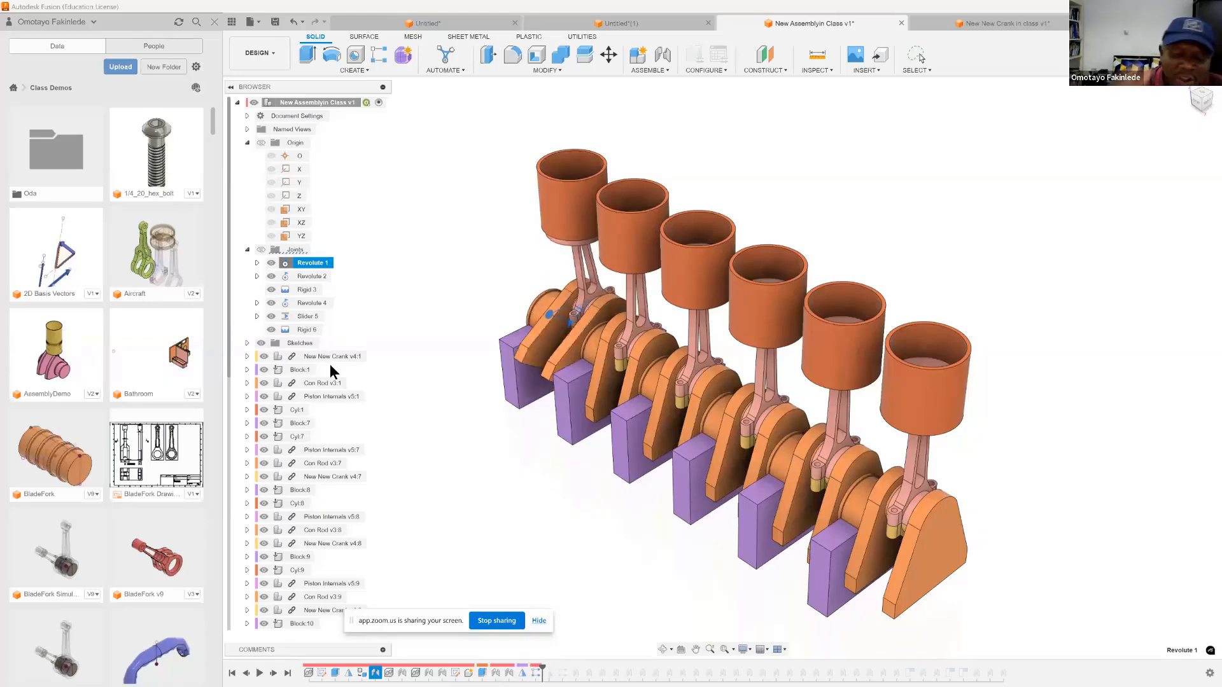
{"action": "key", "text": "Escape"}
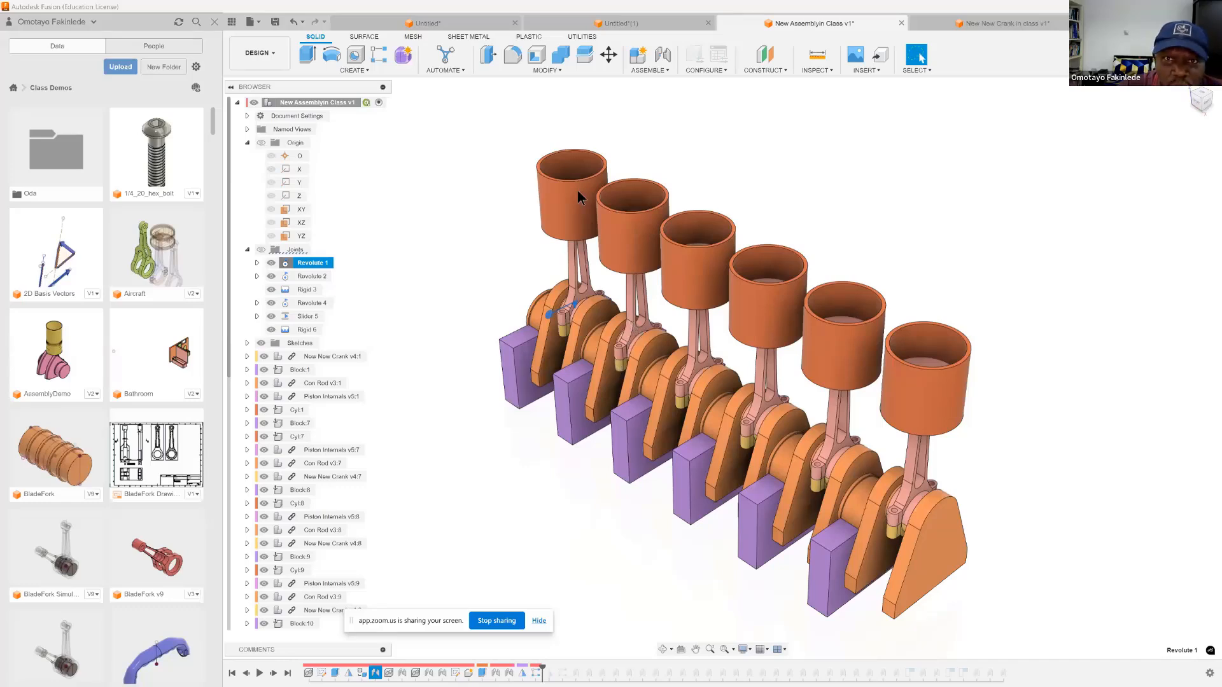
Create a rigid as-built joint between Con Rod Body:1 and Con Rod Head:1 of Con Rod v3:7 in the second cylinder unit
{"action": "left_click", "coordinate": [643, 67]}
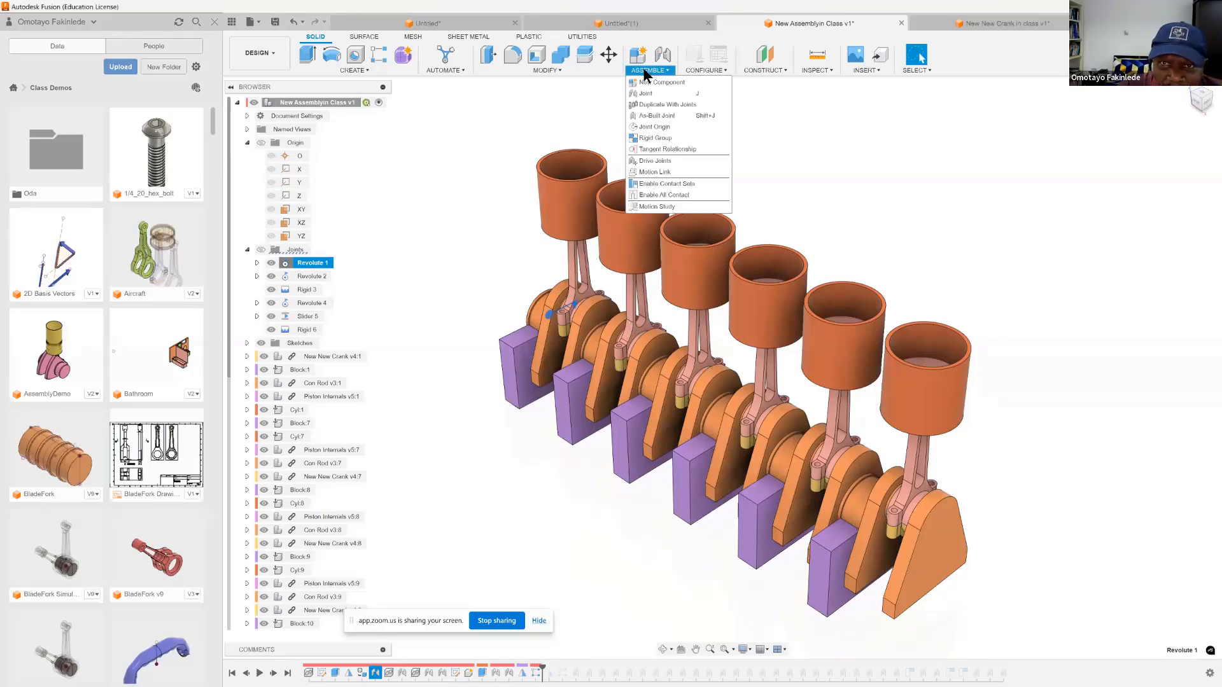
{"action": "left_click", "coordinate": [657, 114]}
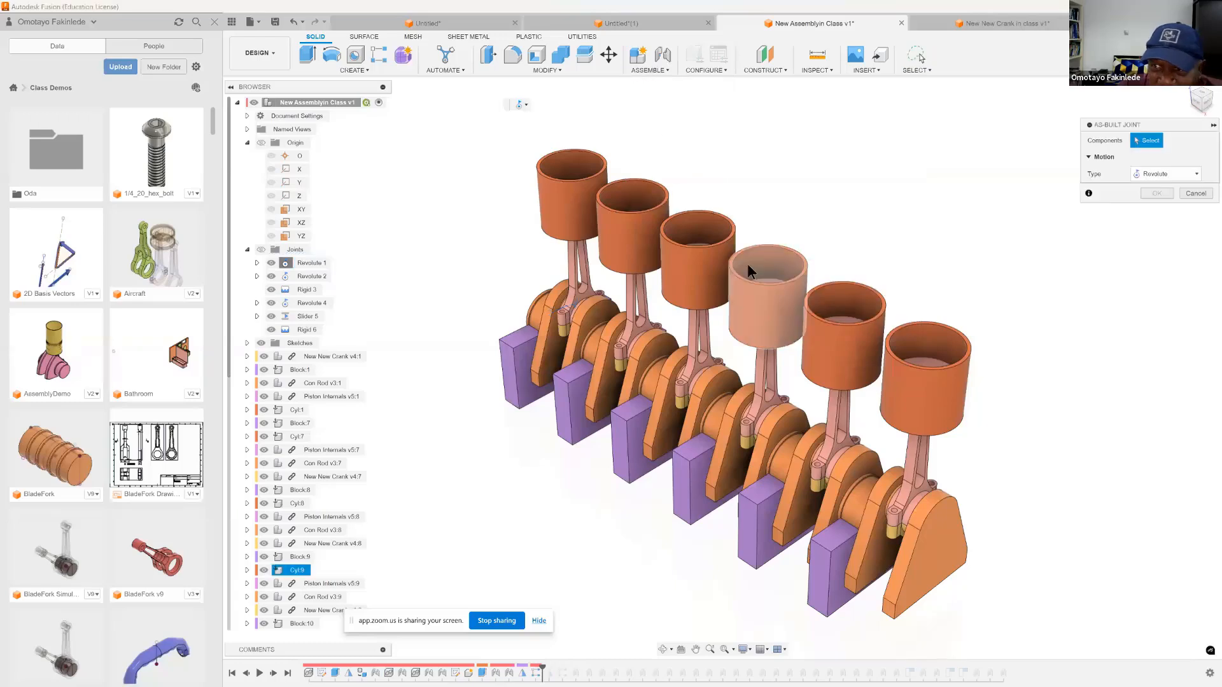
{"action": "left_click", "coordinate": [1199, 174]}
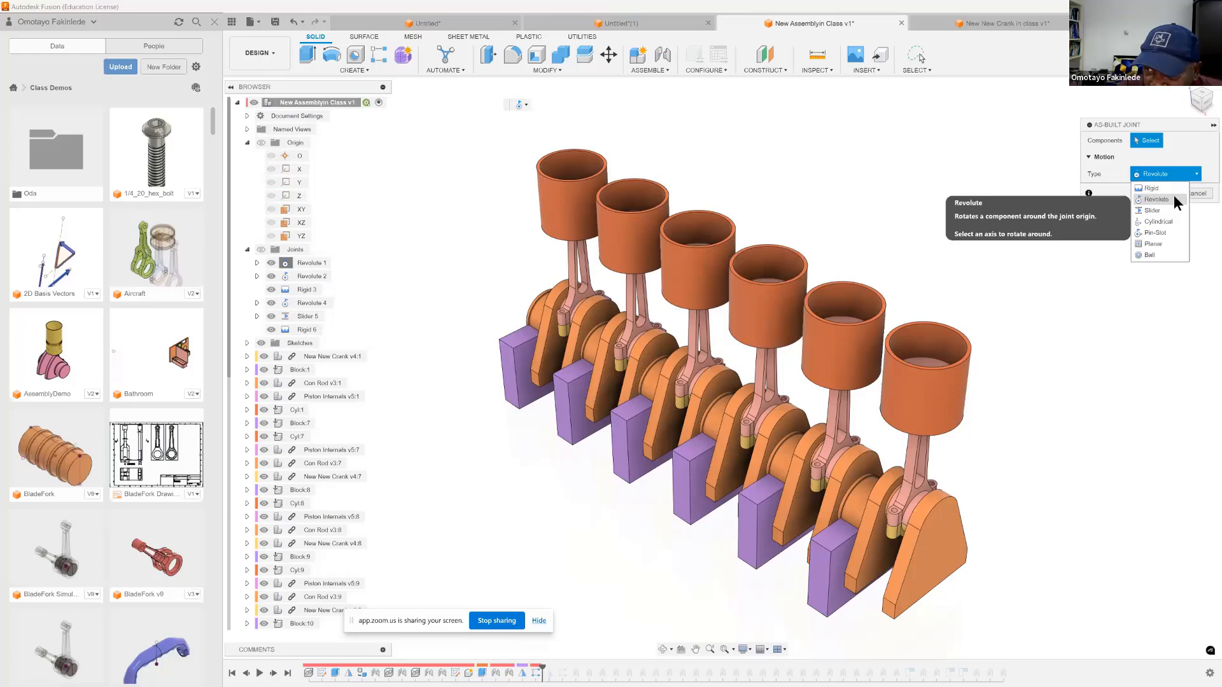
{"action": "left_click", "coordinate": [1164, 189]}
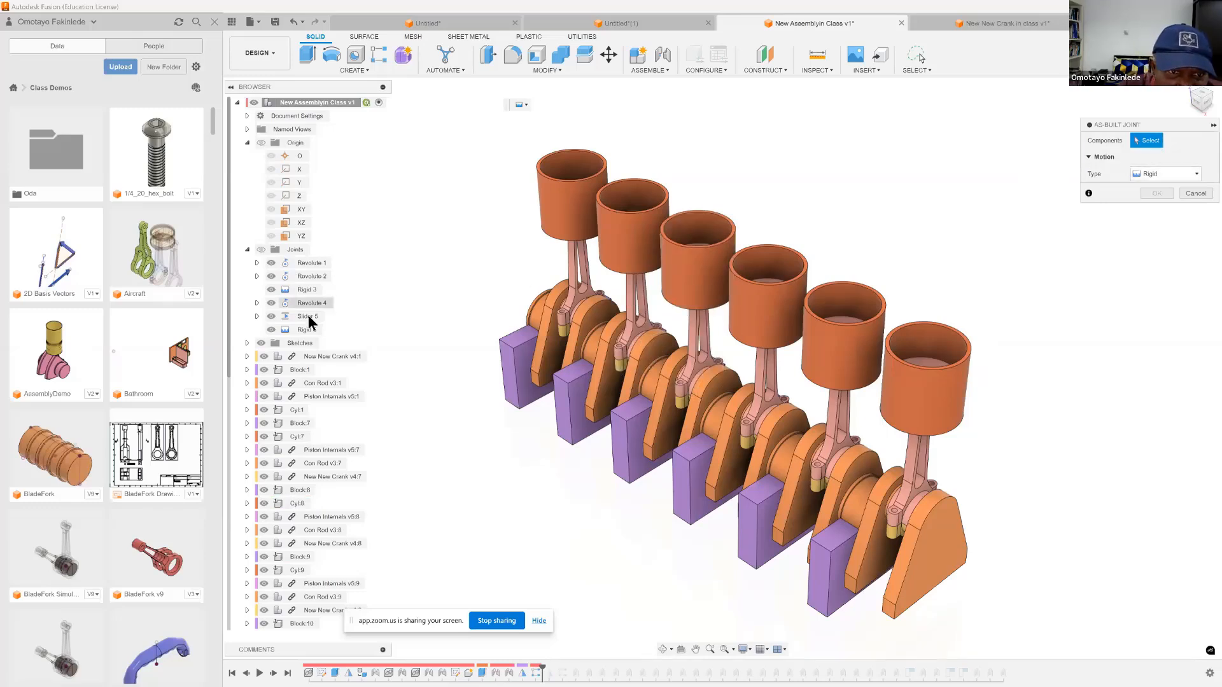
{"action": "scroll", "coordinate": [319, 331], "scroll_direction": "down", "scroll_amount": 2}
{"action": "scroll", "coordinate": [319, 330], "scroll_direction": "down", "scroll_amount": 2}
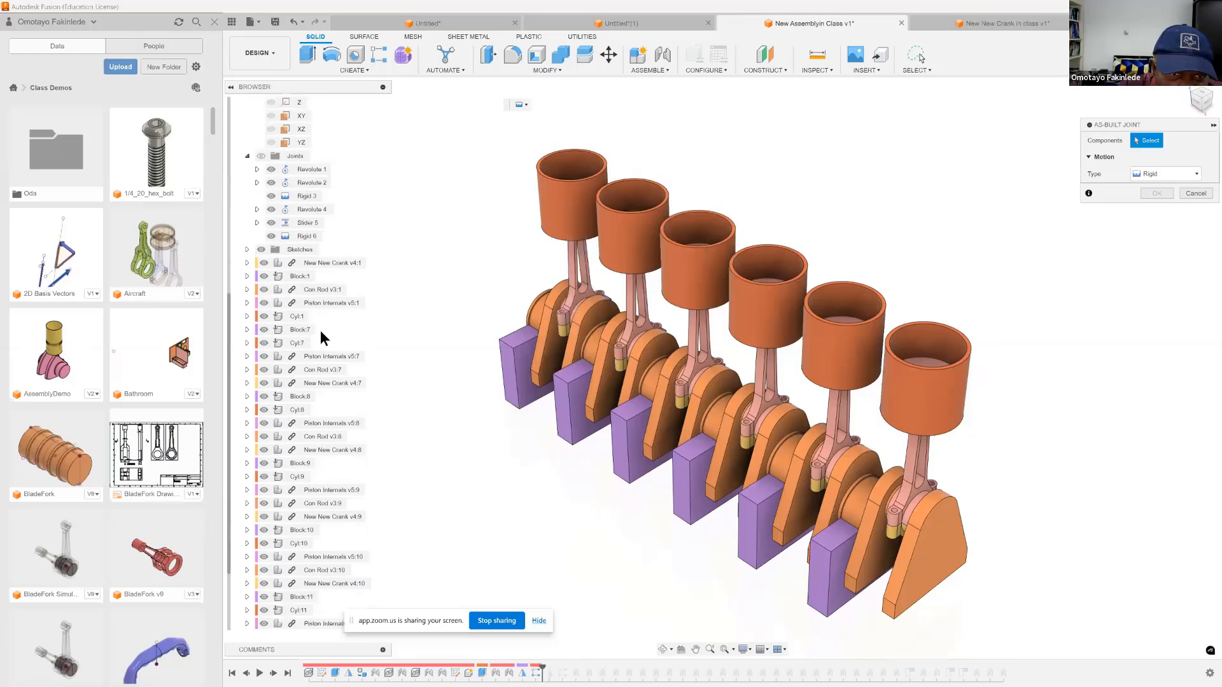
{"action": "scroll", "coordinate": [292, 212], "scroll_direction": "up", "scroll_amount": 4}
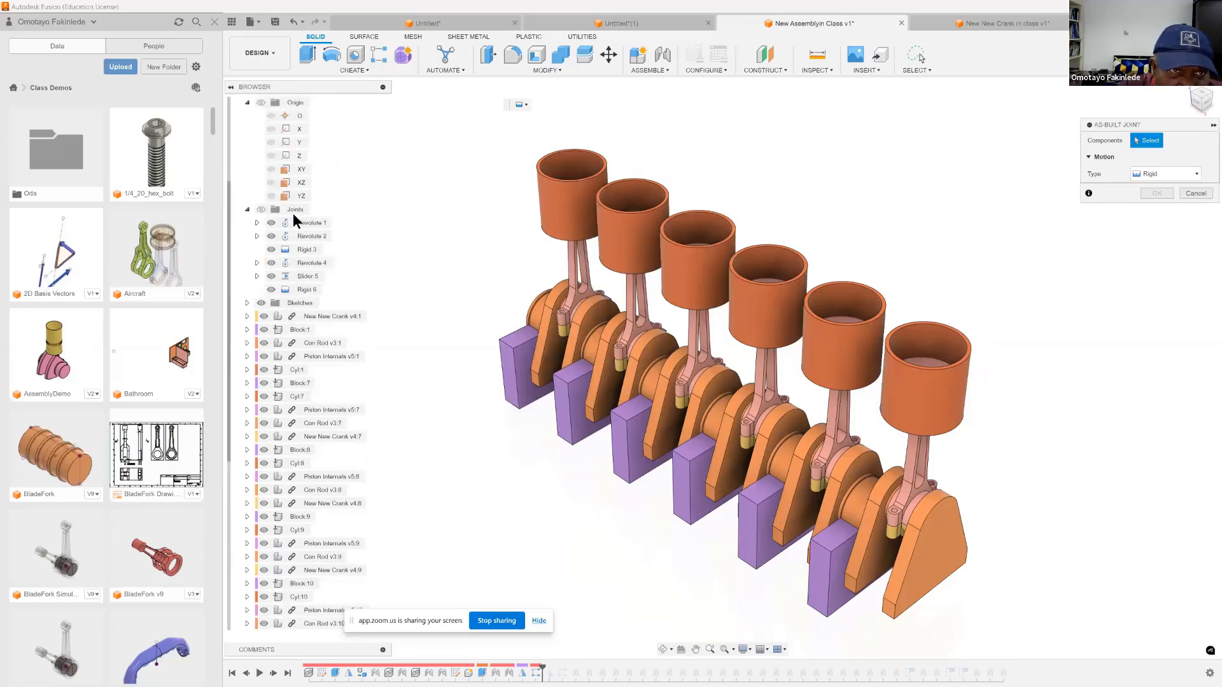
{"action": "left_click", "coordinate": [246, 142]}
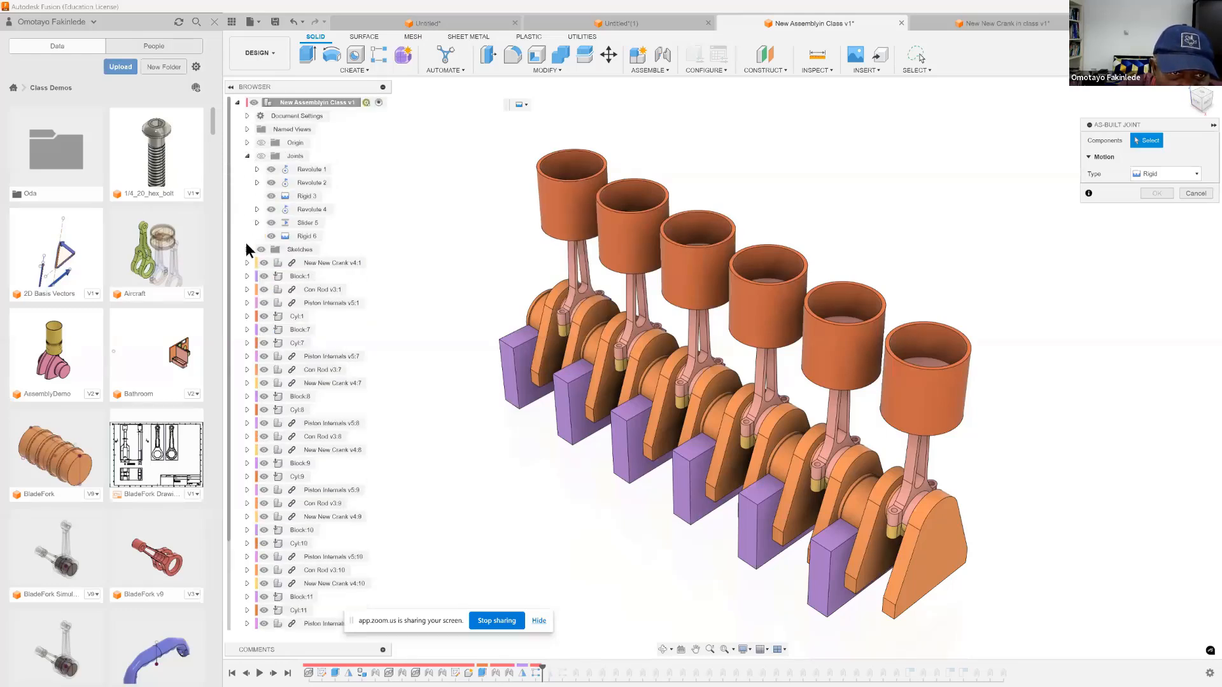
{"action": "left_click", "coordinate": [246, 155]}
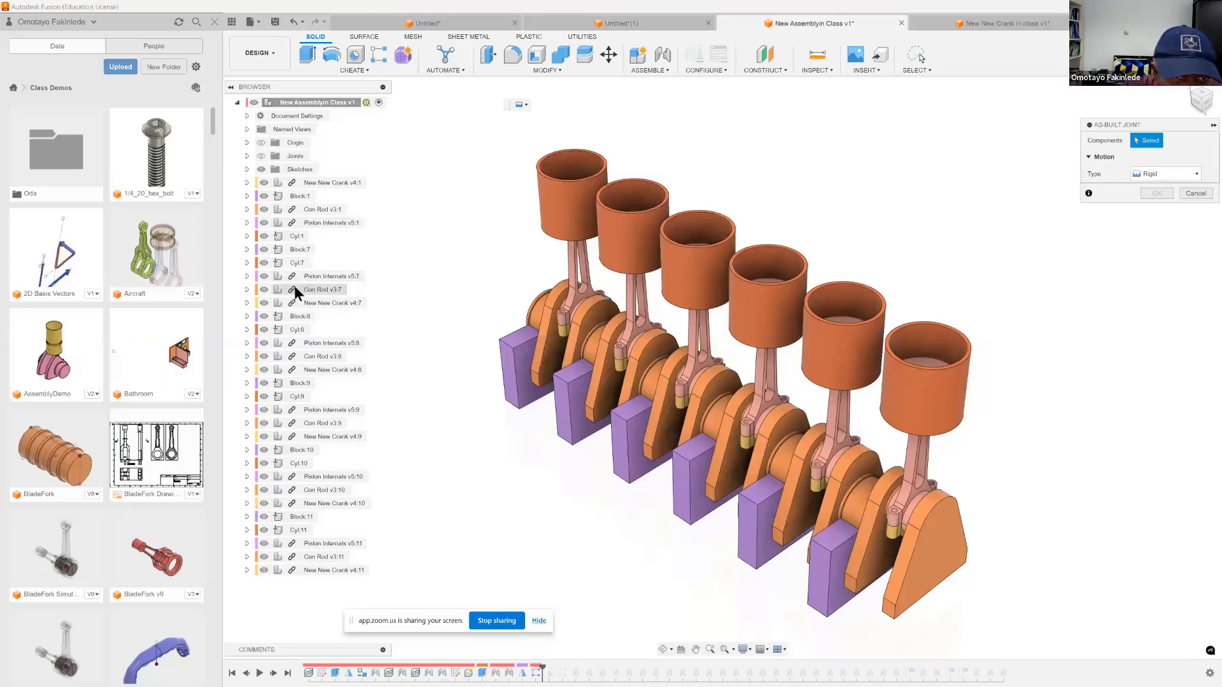
{"action": "left_click", "coordinate": [247, 290]}
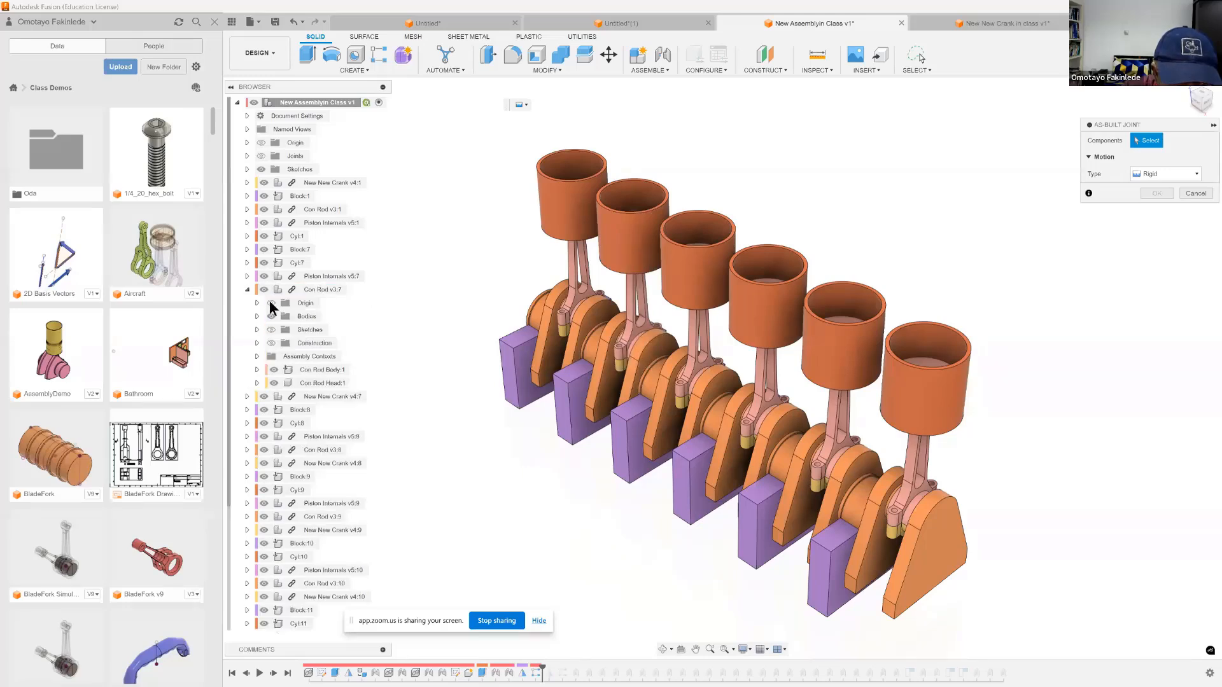
{"action": "left_click", "coordinate": [320, 370]}
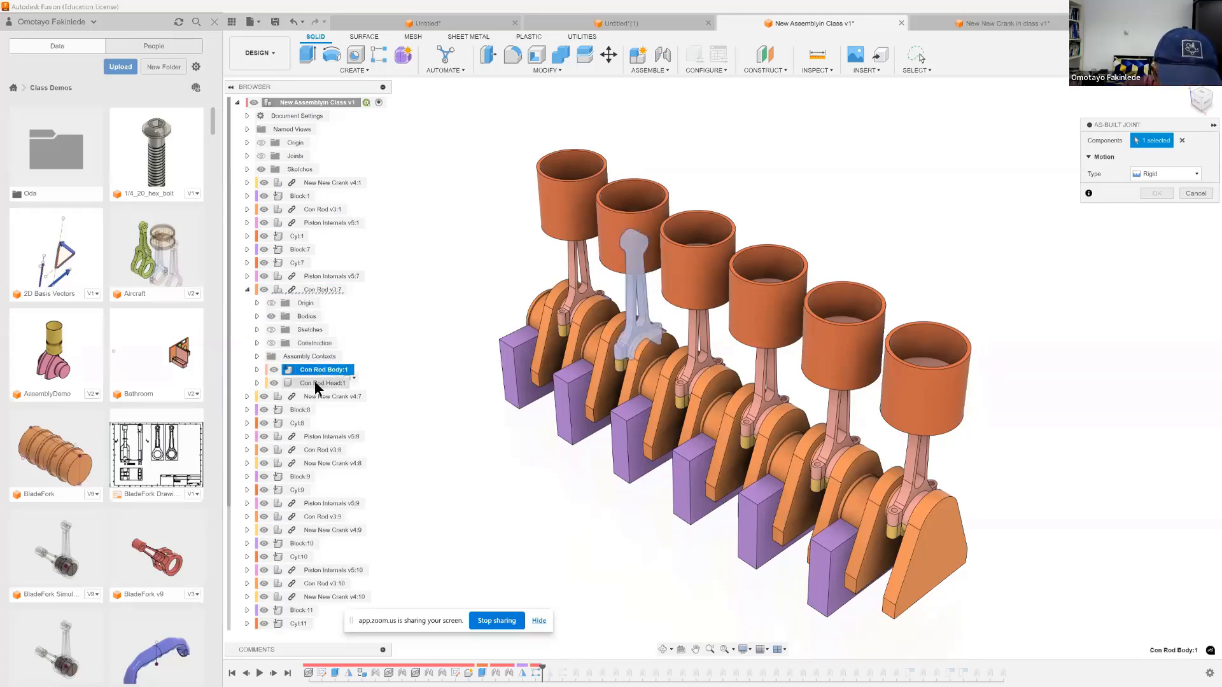
{"action": "left_click", "coordinate": [314, 382]}
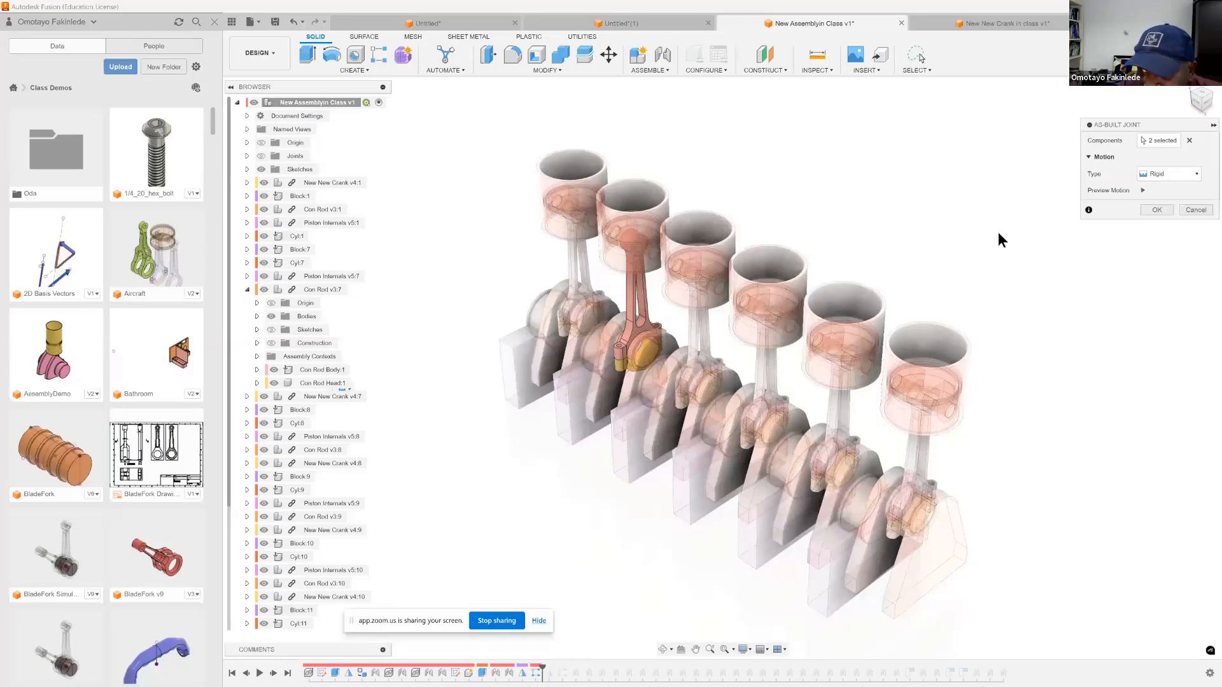
{"action": "left_click", "coordinate": [1156, 209]}
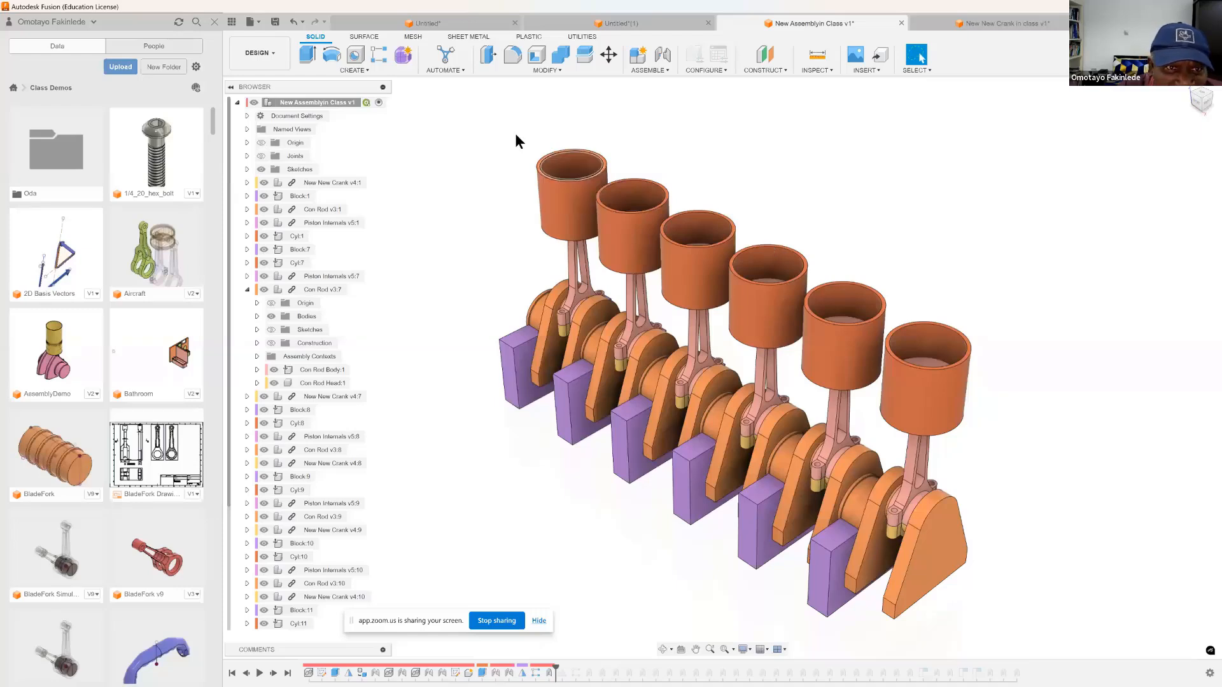
List the assembly's joints, animate the new rigid joint of the second unit's connecting rod, and stop the animation
{"action": "left_click", "coordinate": [248, 156]}
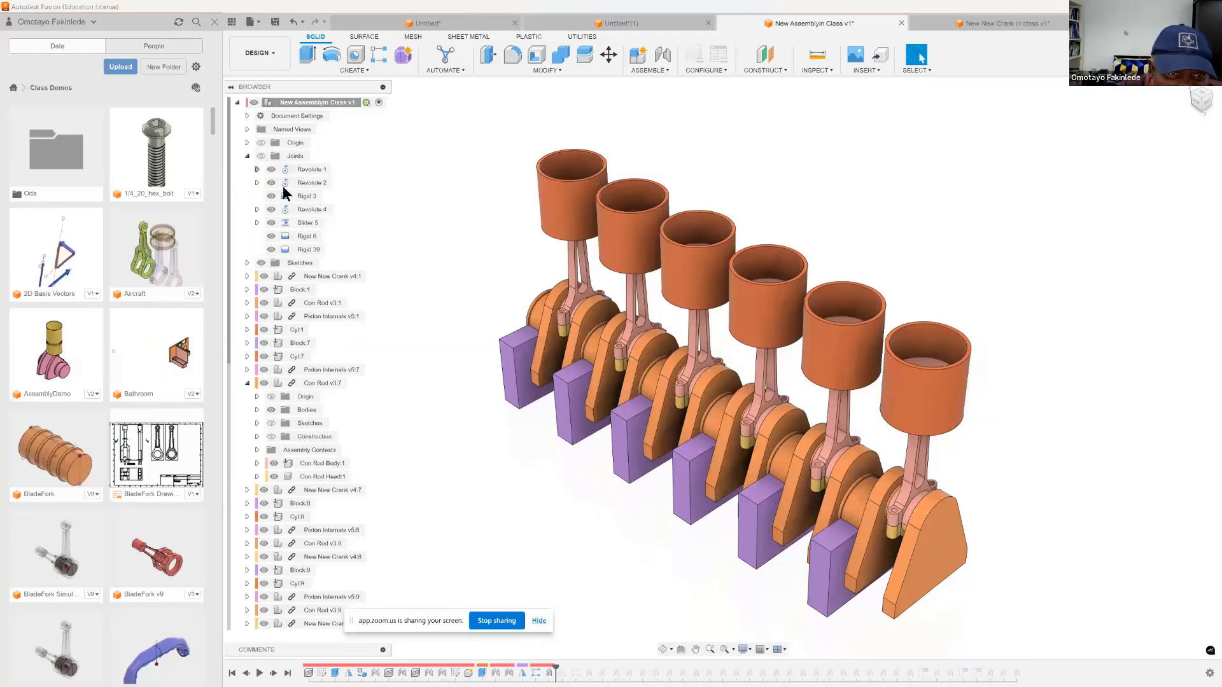
{"action": "right_click", "coordinate": [313, 249]}
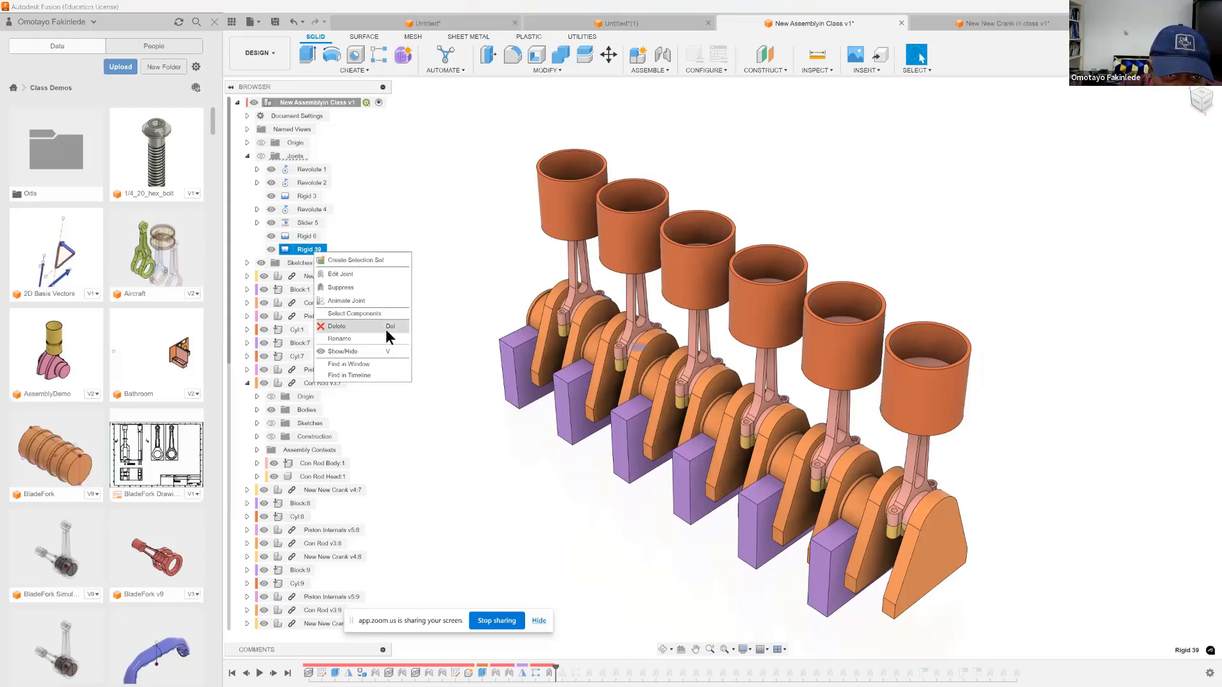
{"action": "left_click", "coordinate": [350, 299]}
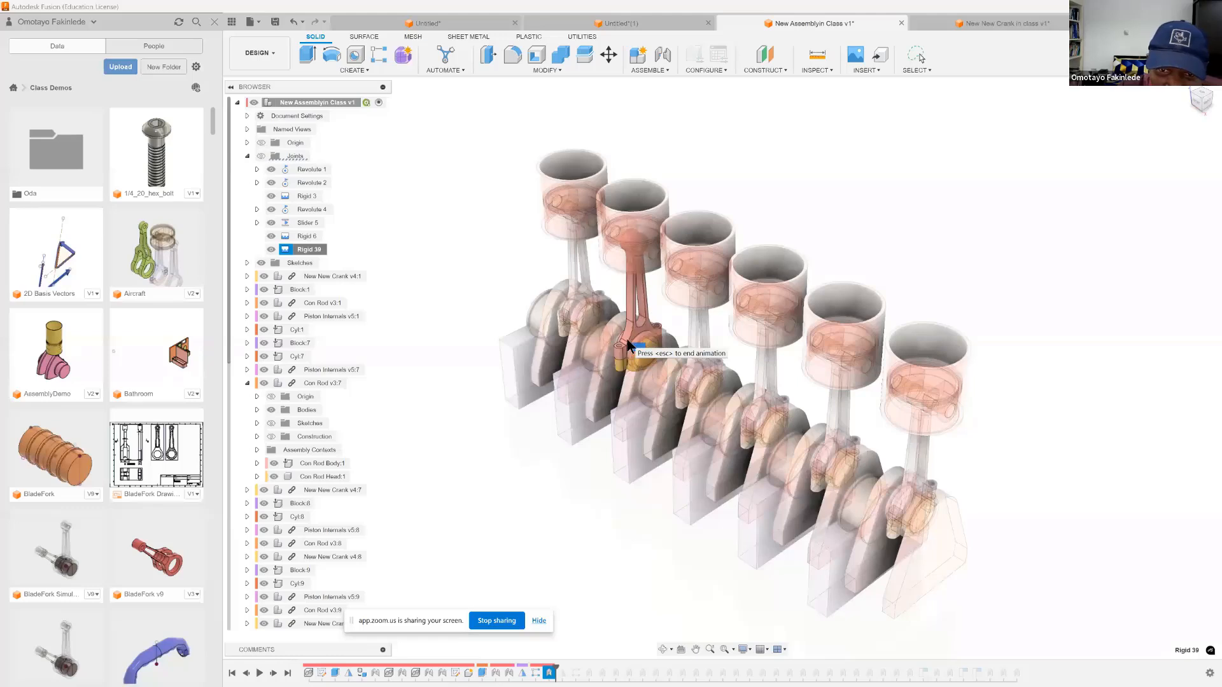
{"action": "key", "text": "Escape"}
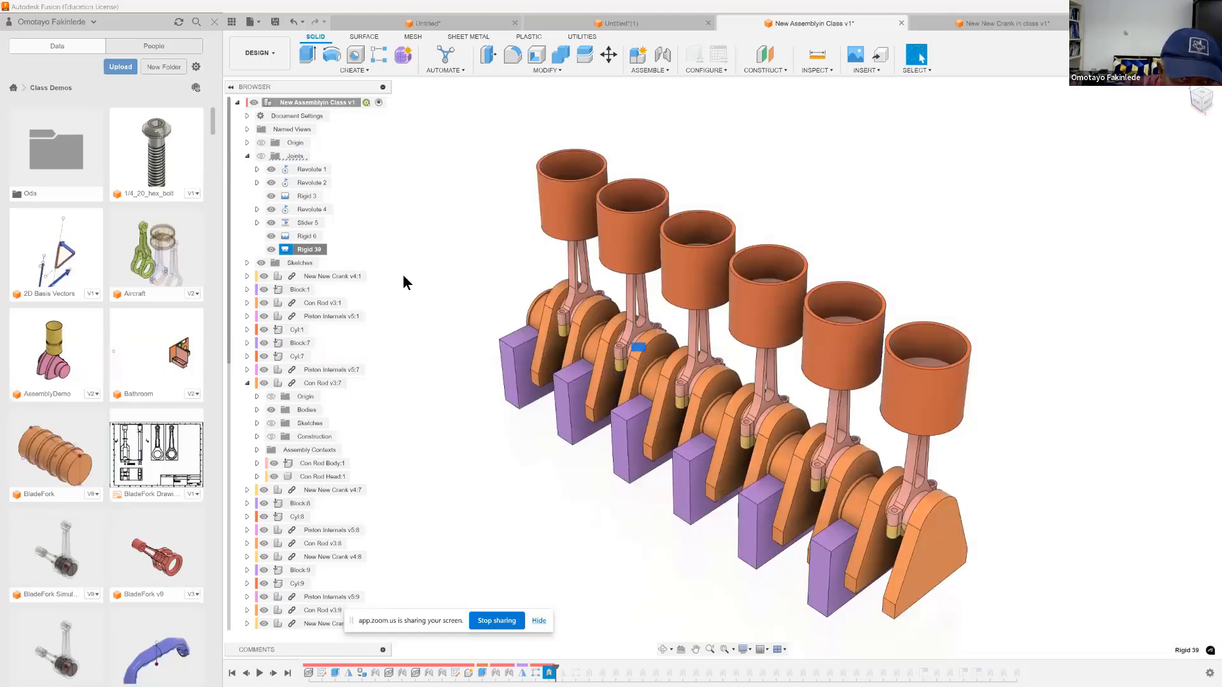
Create a rigid as-built joint between Piston:1 and Piston Pin:1 of Piston Internals v5:7
{"action": "scroll", "coordinate": [353, 400], "scroll_direction": "down", "scroll_amount": 1}
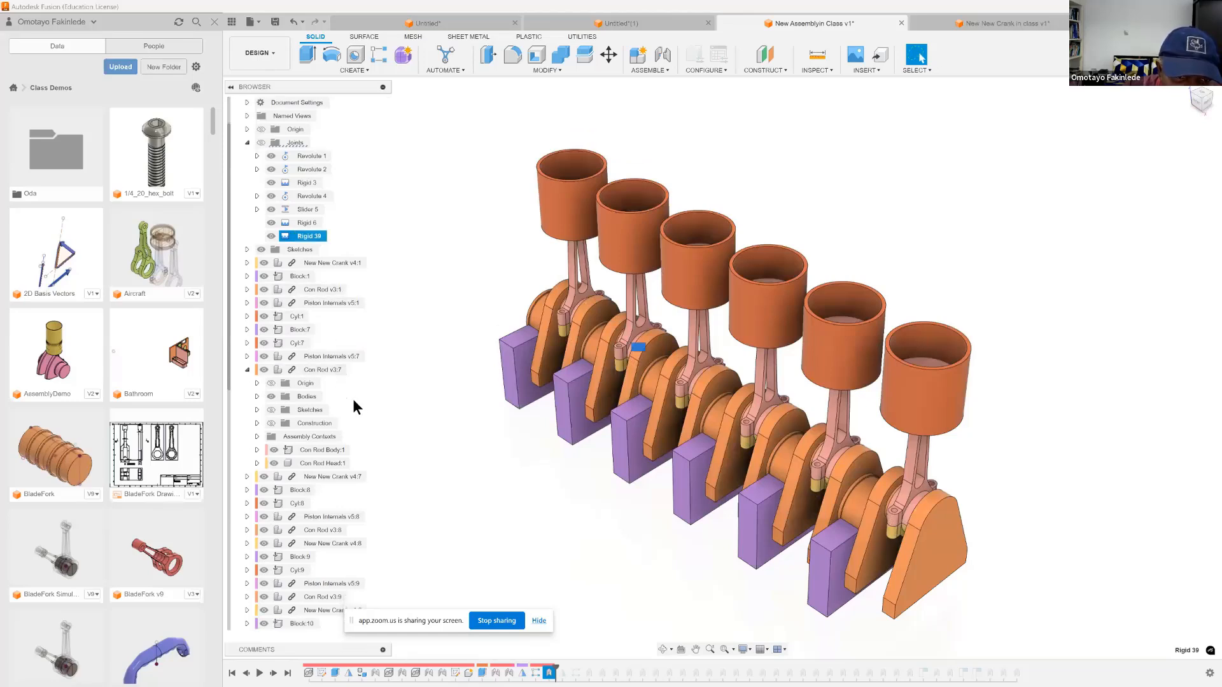
{"action": "scroll", "coordinate": [352, 398], "scroll_direction": "down", "scroll_amount": 3}
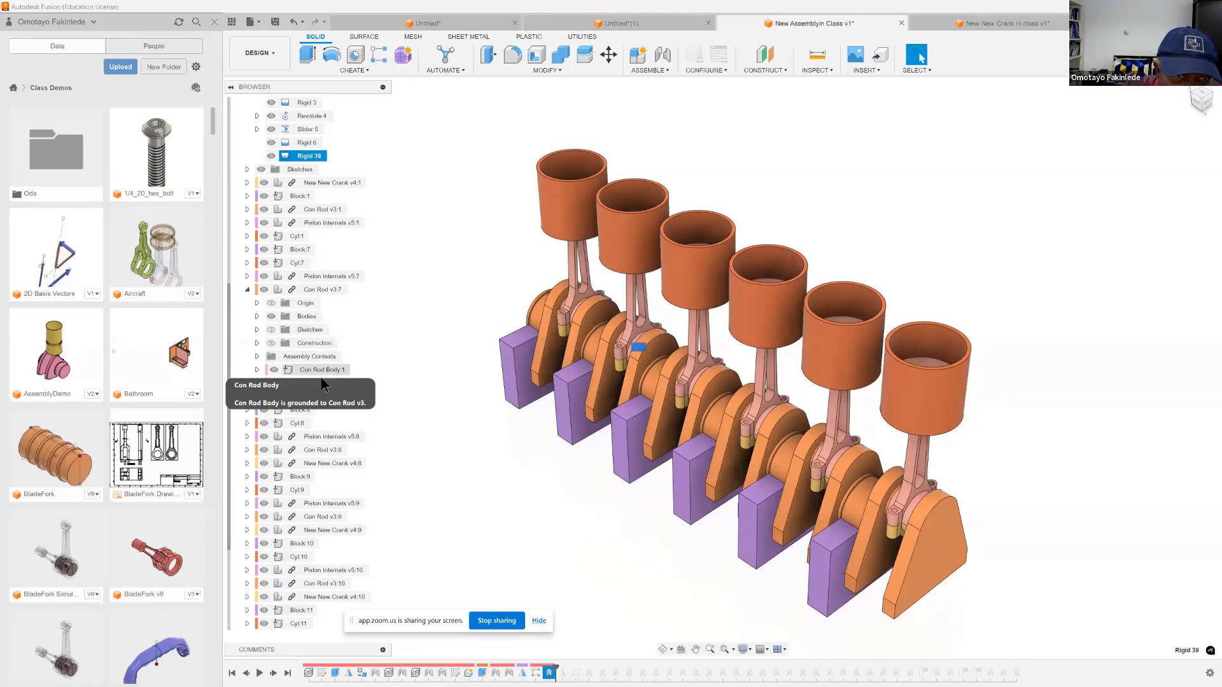
{"action": "left_click", "coordinate": [247, 276]}
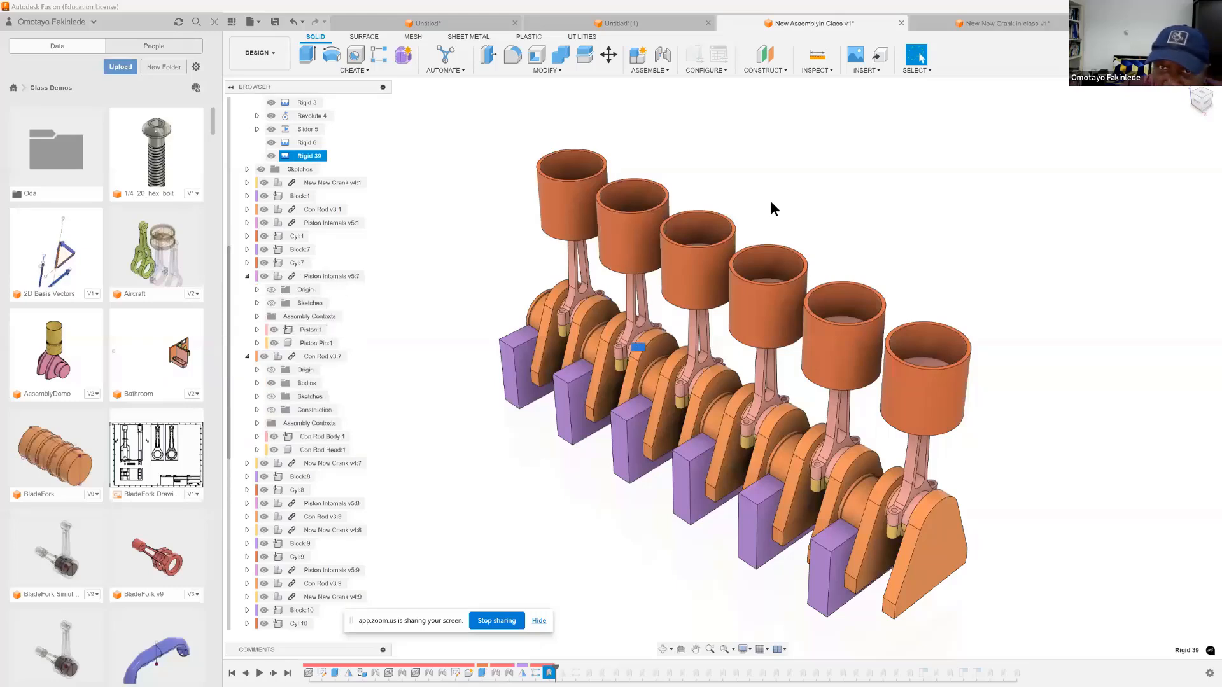
{"action": "left_click", "coordinate": [657, 70]}
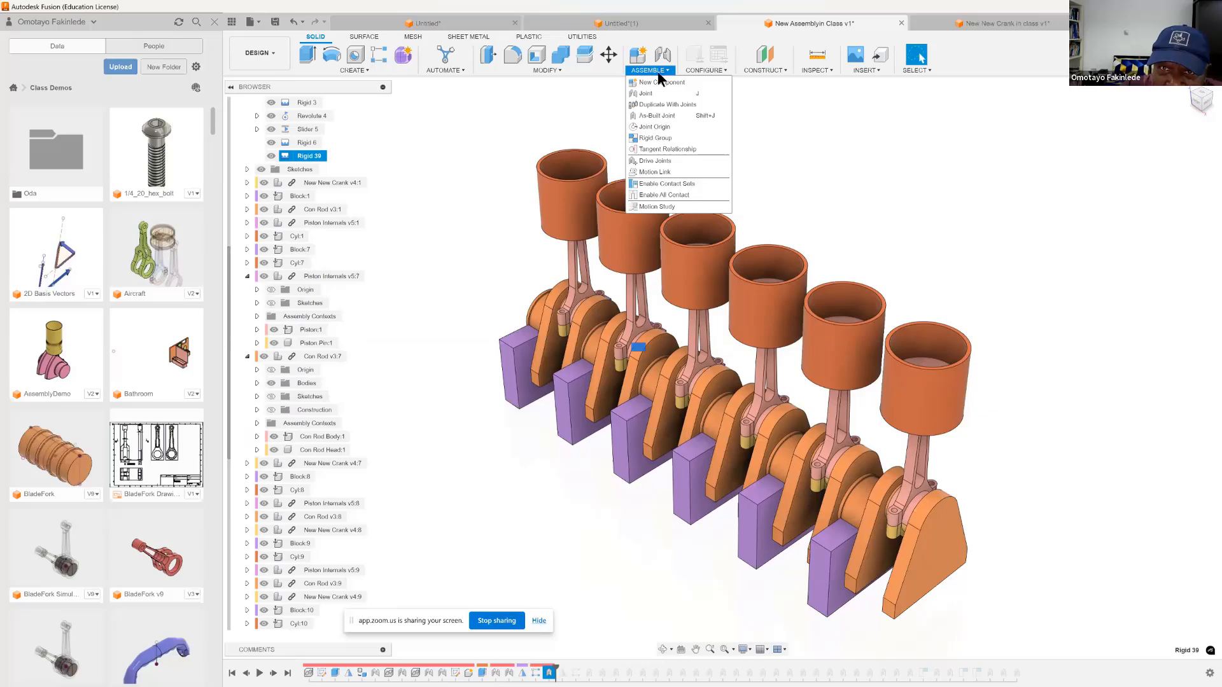
{"action": "left_click", "coordinate": [665, 116]}
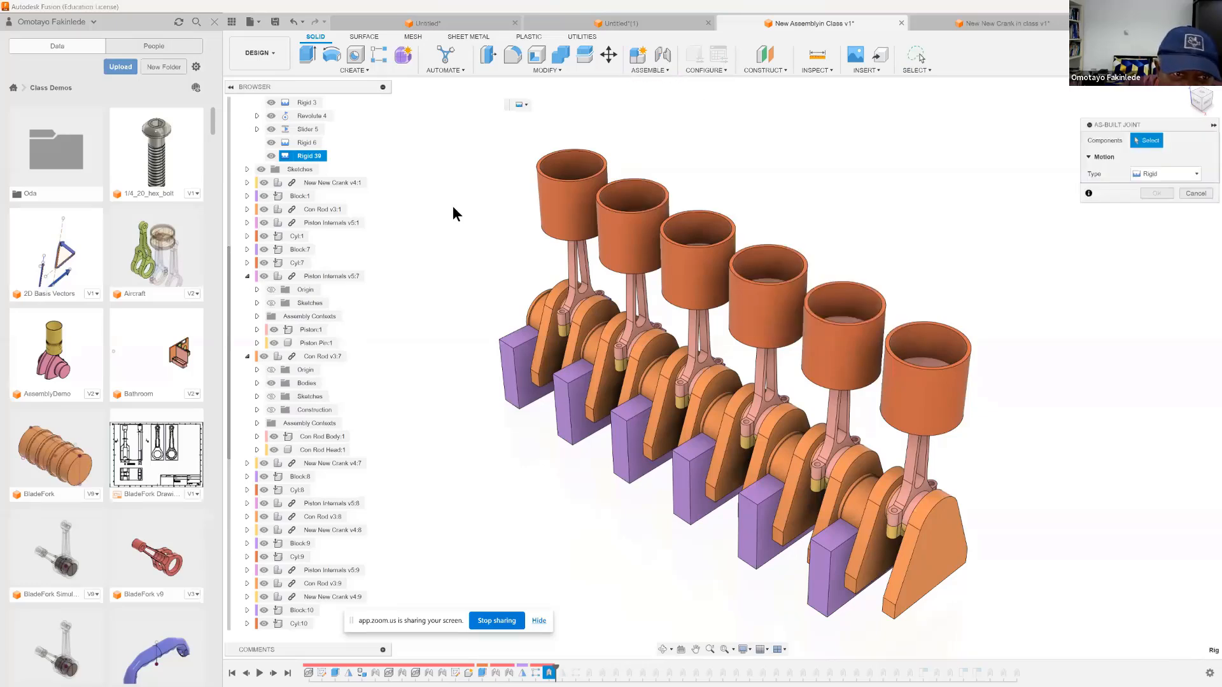
{"action": "left_click", "coordinate": [299, 330]}
{"action": "left_click", "coordinate": [307, 343]}
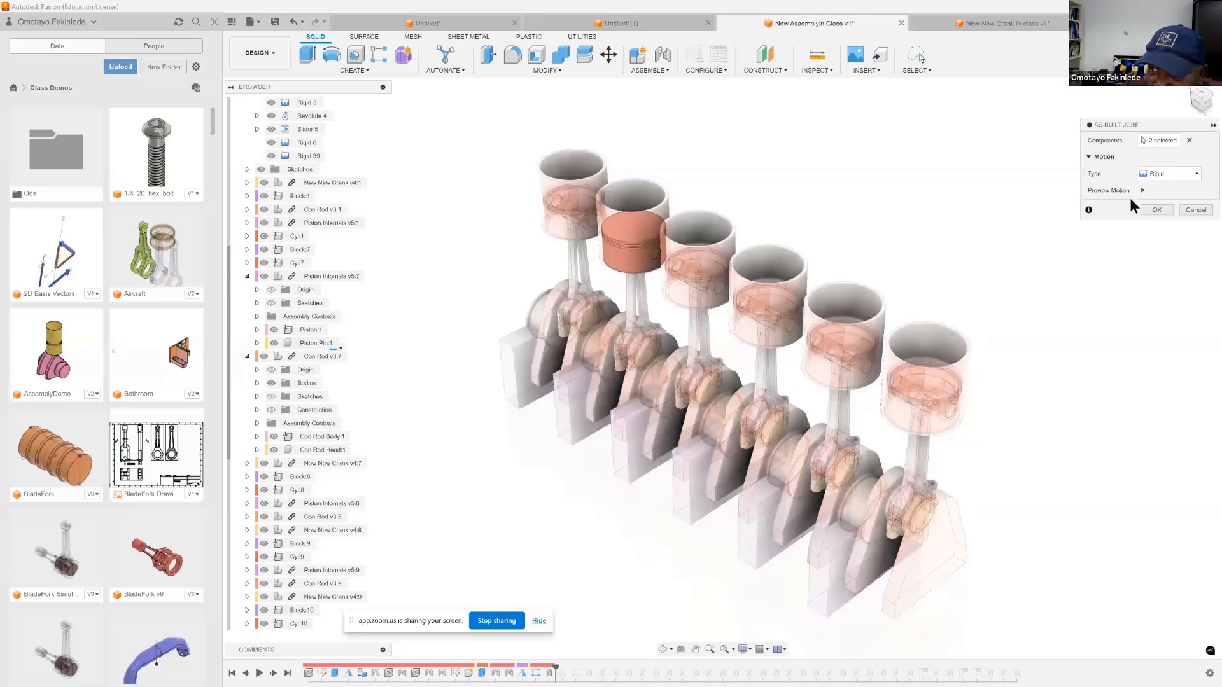
{"action": "left_click", "coordinate": [1155, 209]}
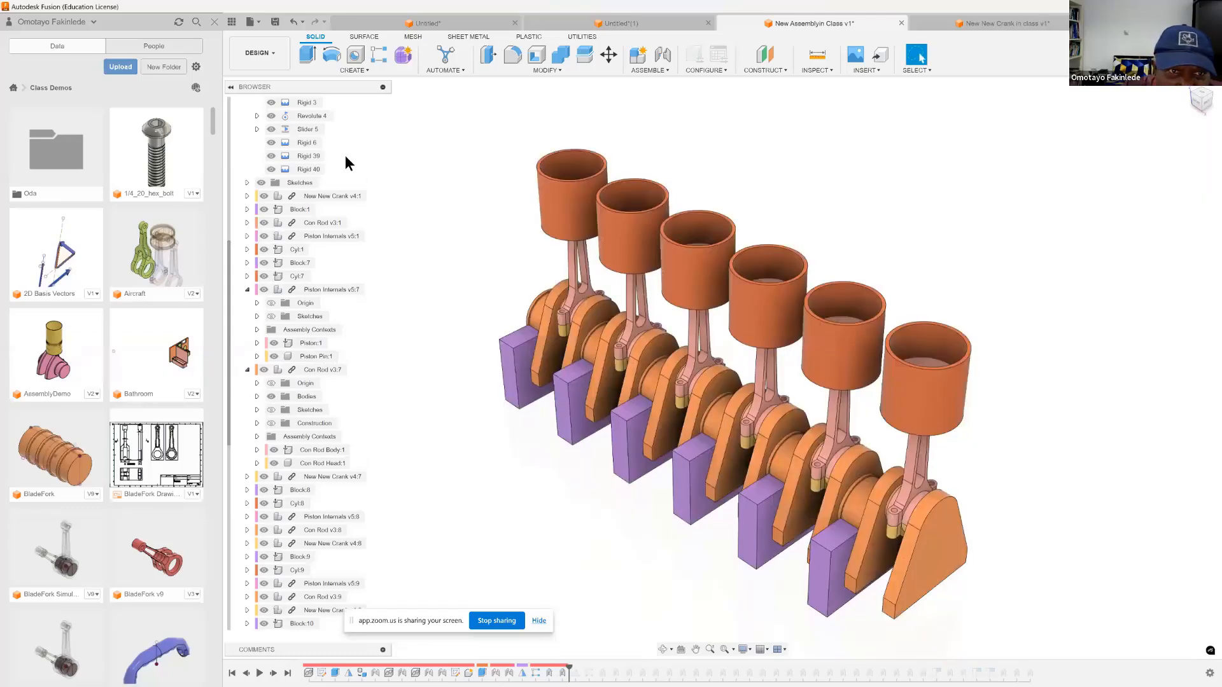
Animate the new rigid joint between the second unit's piston and piston pin, and stop the animation
{"action": "right_click", "coordinate": [302, 170]}
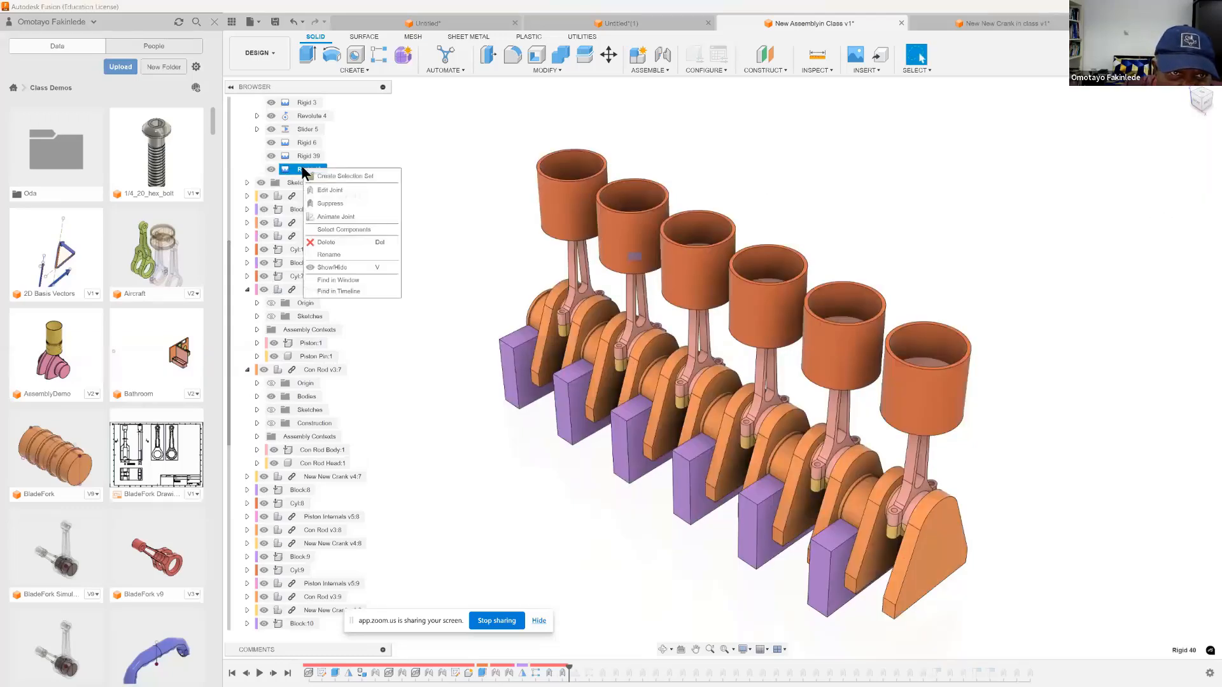
{"action": "left_click", "coordinate": [336, 216]}
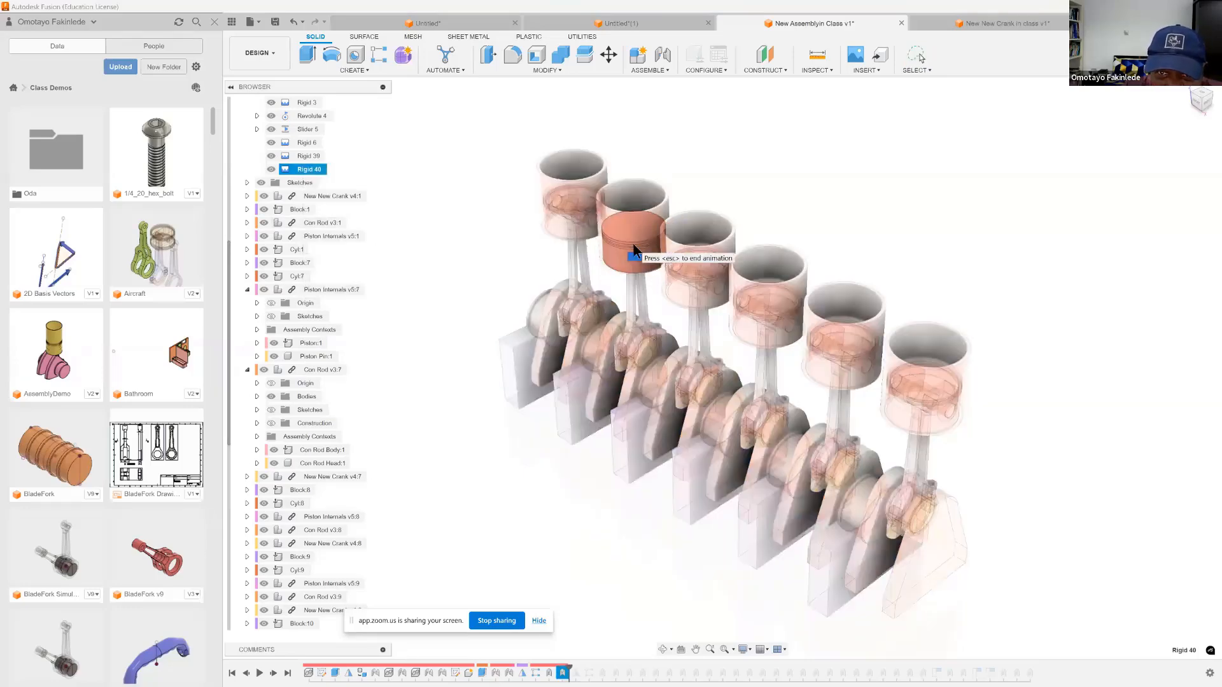
{"action": "key", "text": "Escape"}
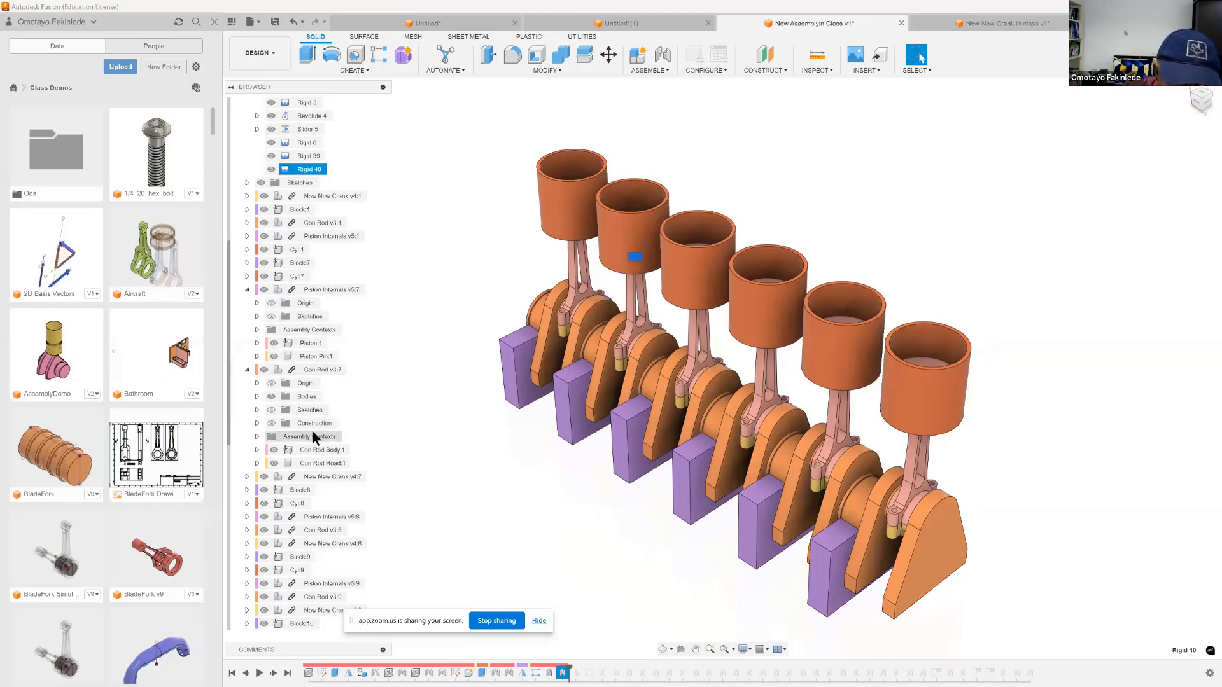
Collapse Con Rod v3:7 and Piston Internals v5:7 in the component tree and highlight New New Crank v4:7 to identify it in the model
{"action": "left_click", "coordinate": [246, 369]}
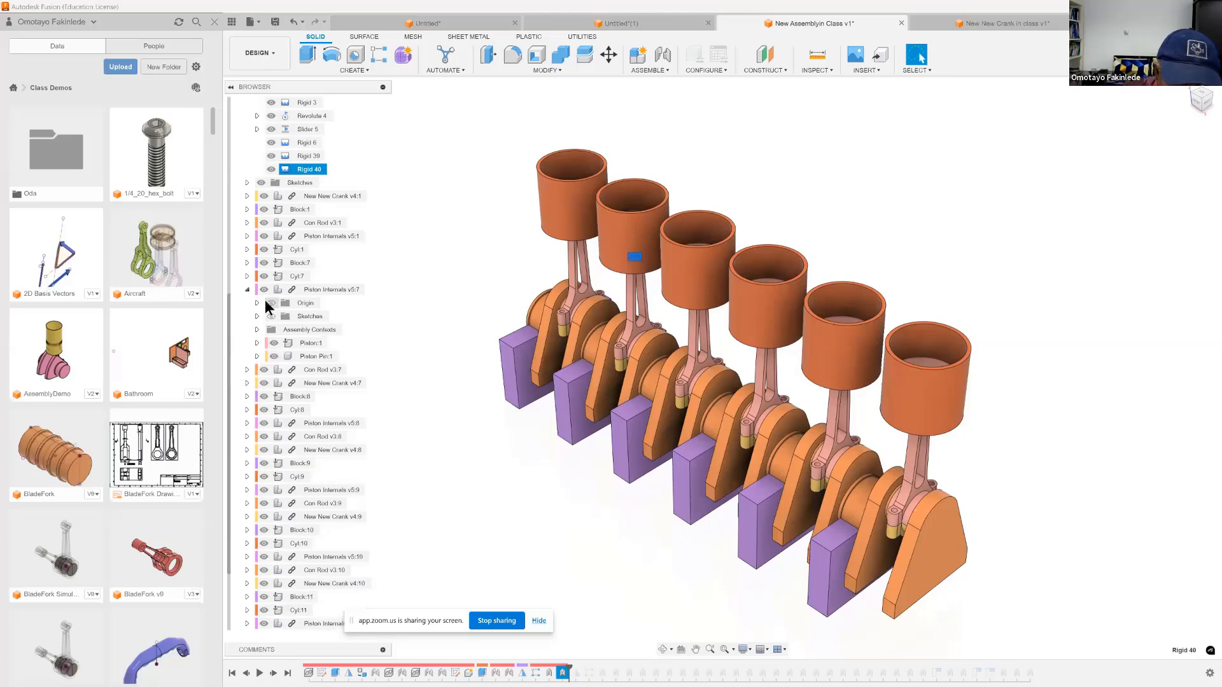
{"action": "left_click", "coordinate": [247, 289]}
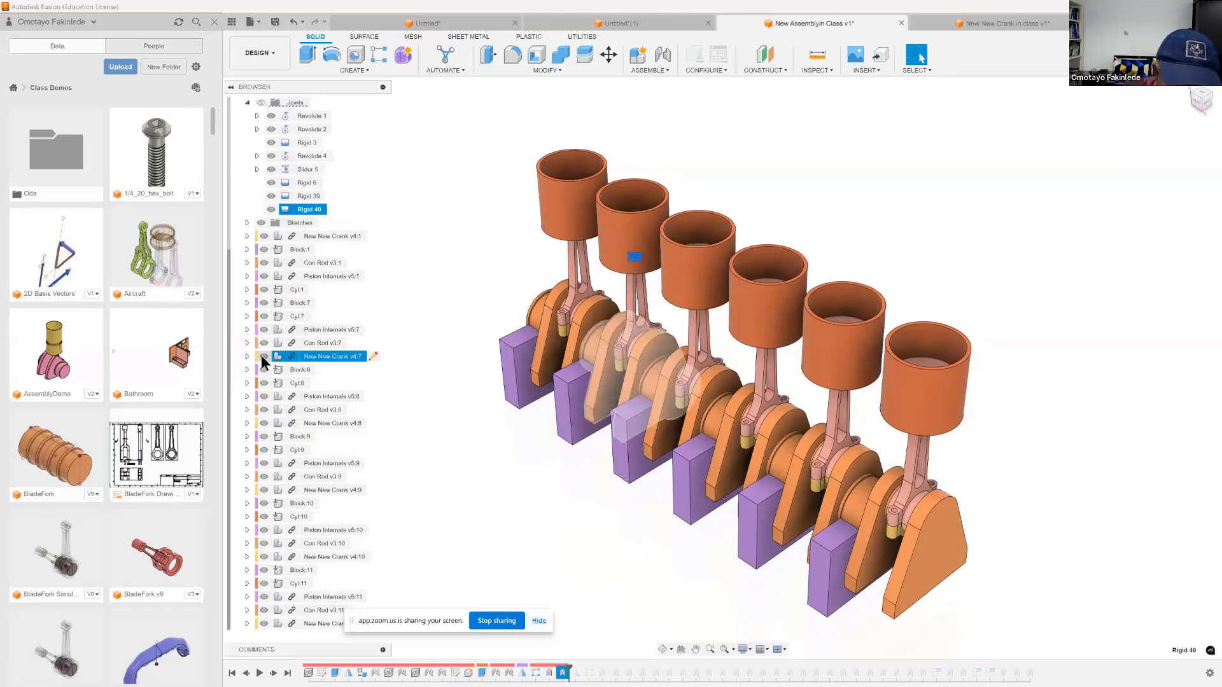
{"action": "left_click", "coordinate": [318, 356]}
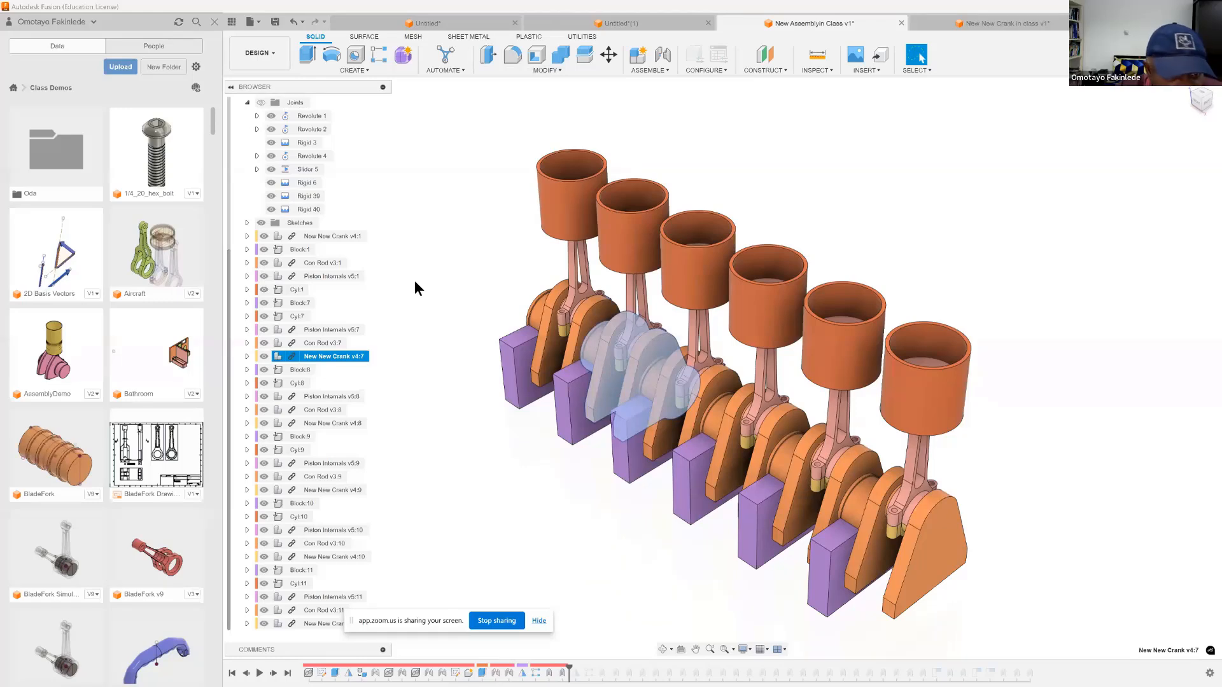
{"action": "left_click", "coordinate": [464, 251]}
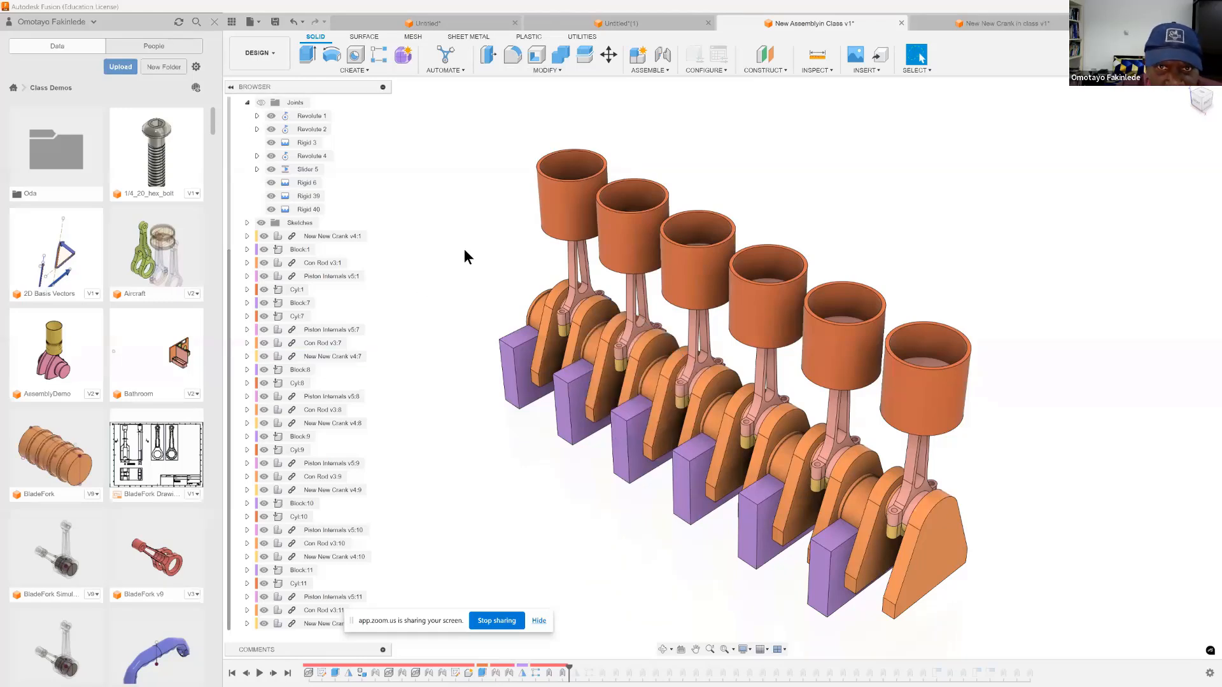
Set up an as-built joint of type Revolute between New New Crank v4:7 and Con Rod v3:7
{"action": "left_click", "coordinate": [645, 70]}
{"action": "left_click", "coordinate": [650, 114]}
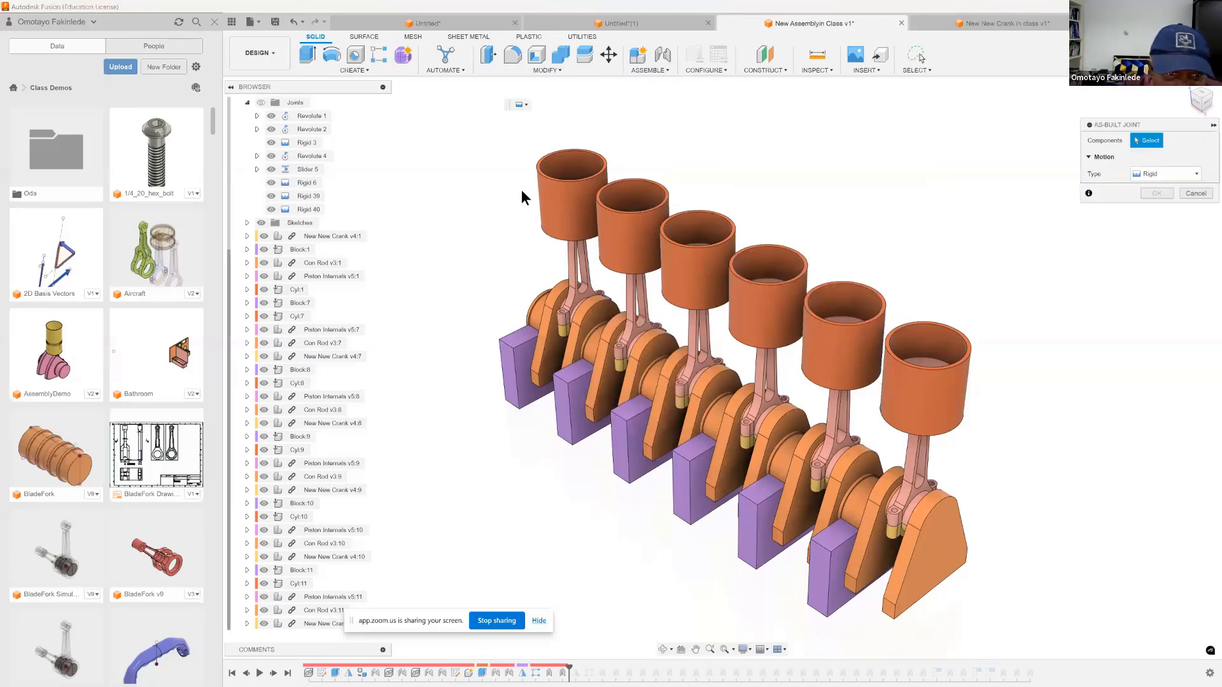
{"action": "left_click", "coordinate": [324, 357]}
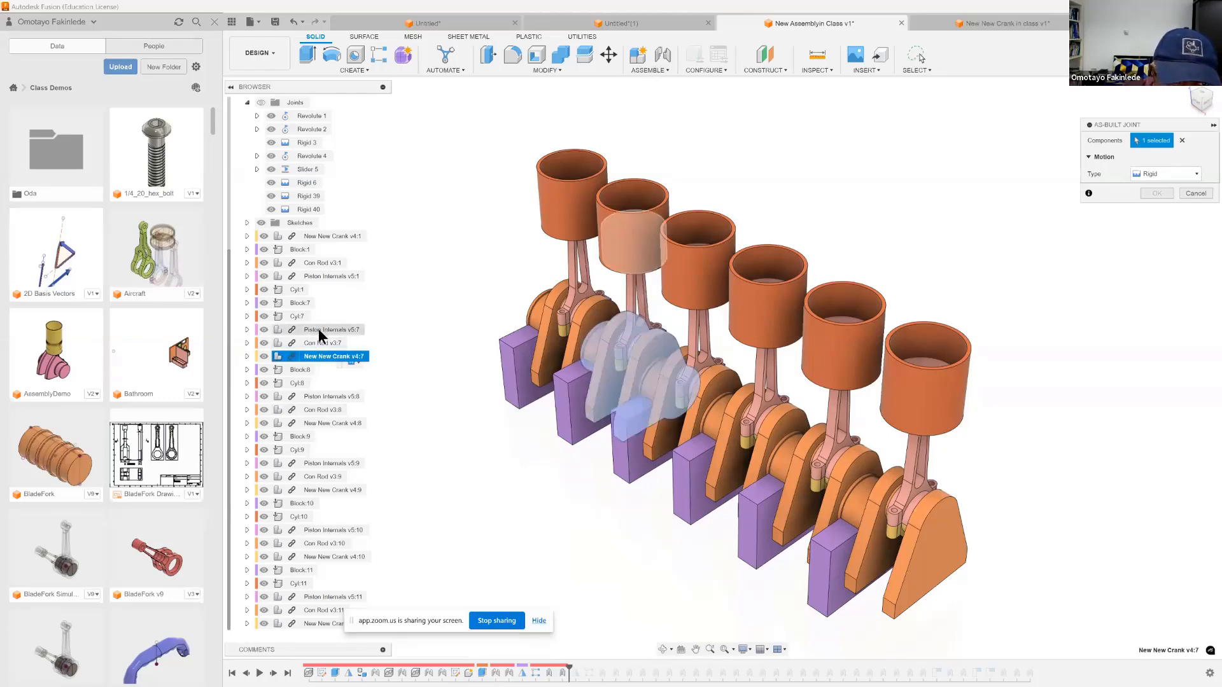
{"action": "left_click", "coordinate": [309, 344]}
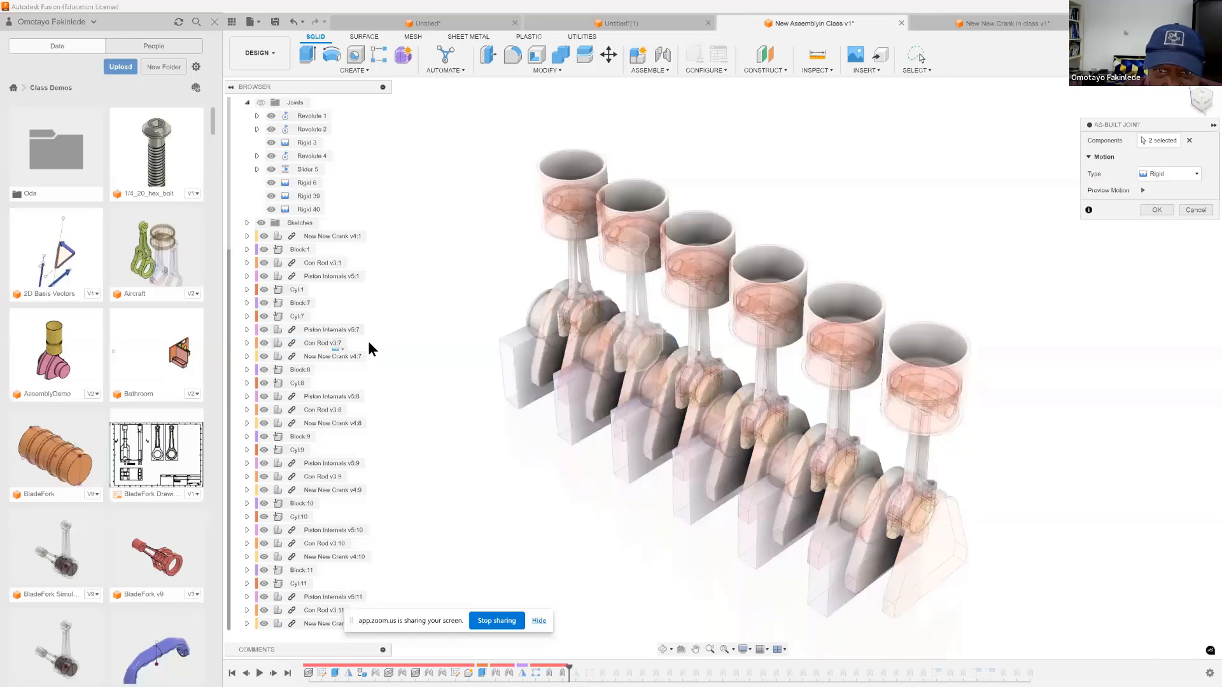
{"action": "left_click", "coordinate": [1198, 173]}
{"action": "left_click", "coordinate": [1162, 198]}
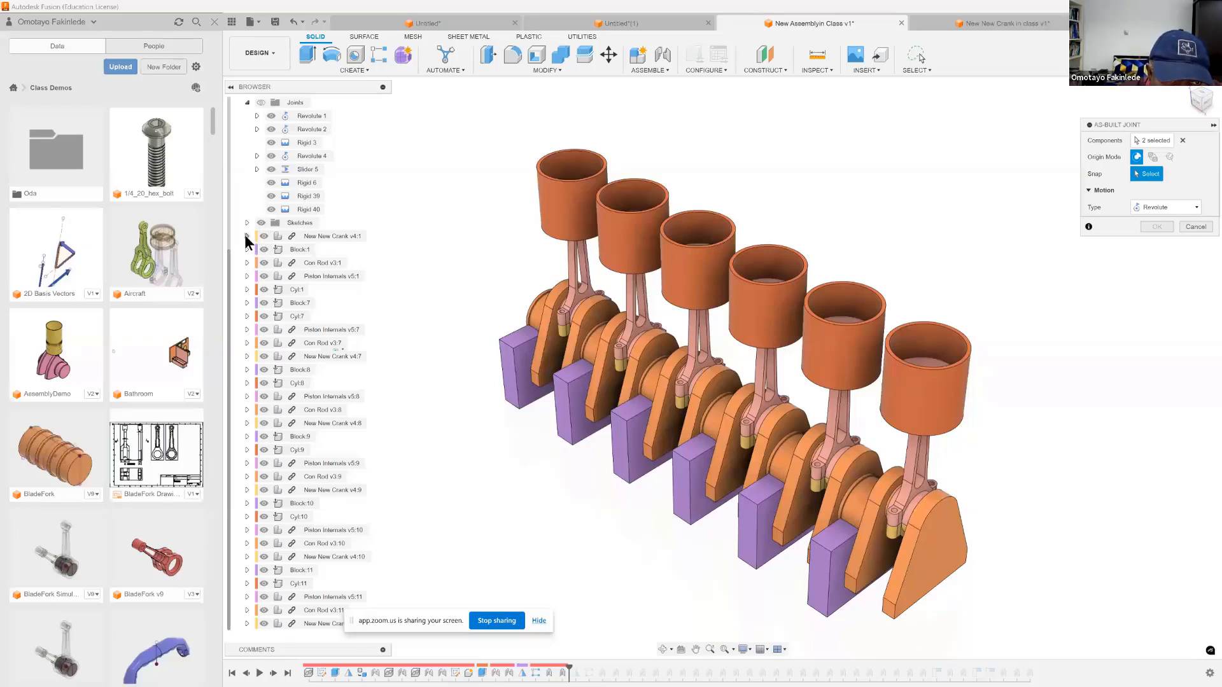
Hide the first cylinder unit, Block:7 and New New Crank v4:7, and snap the joint origin to the crank end of Con Rod v3:7
{"action": "left_click", "coordinate": [264, 236]}
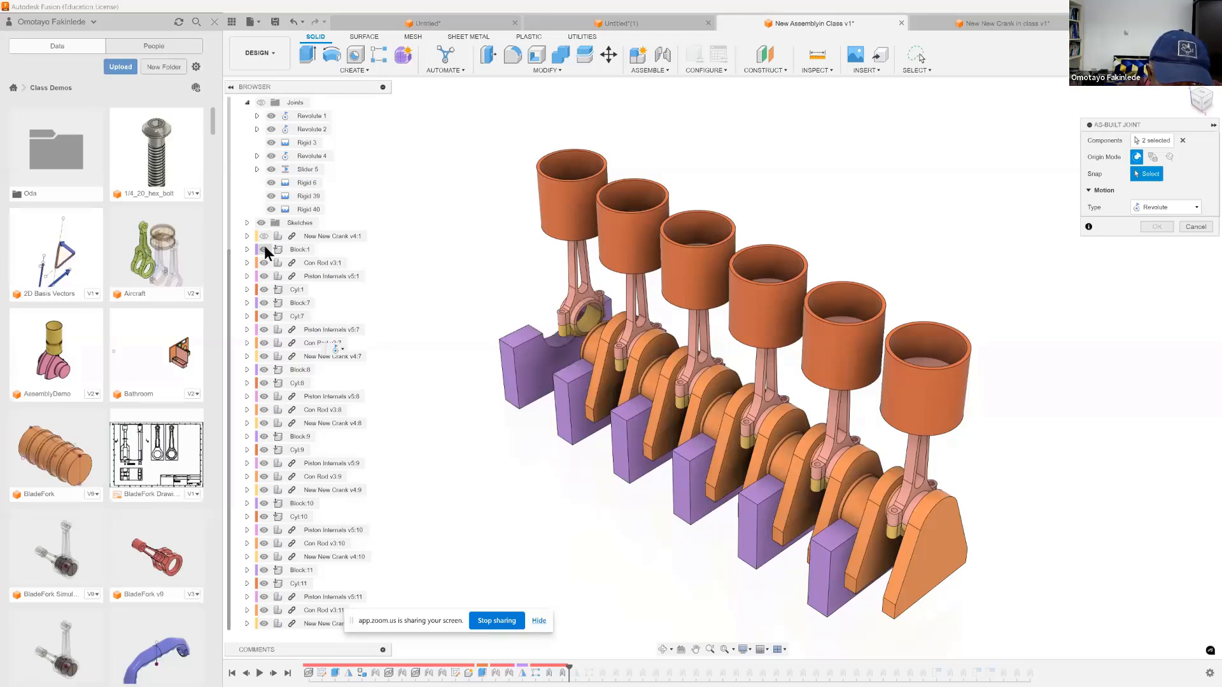
{"action": "left_click", "coordinate": [264, 249]}
{"action": "left_click", "coordinate": [264, 263]}
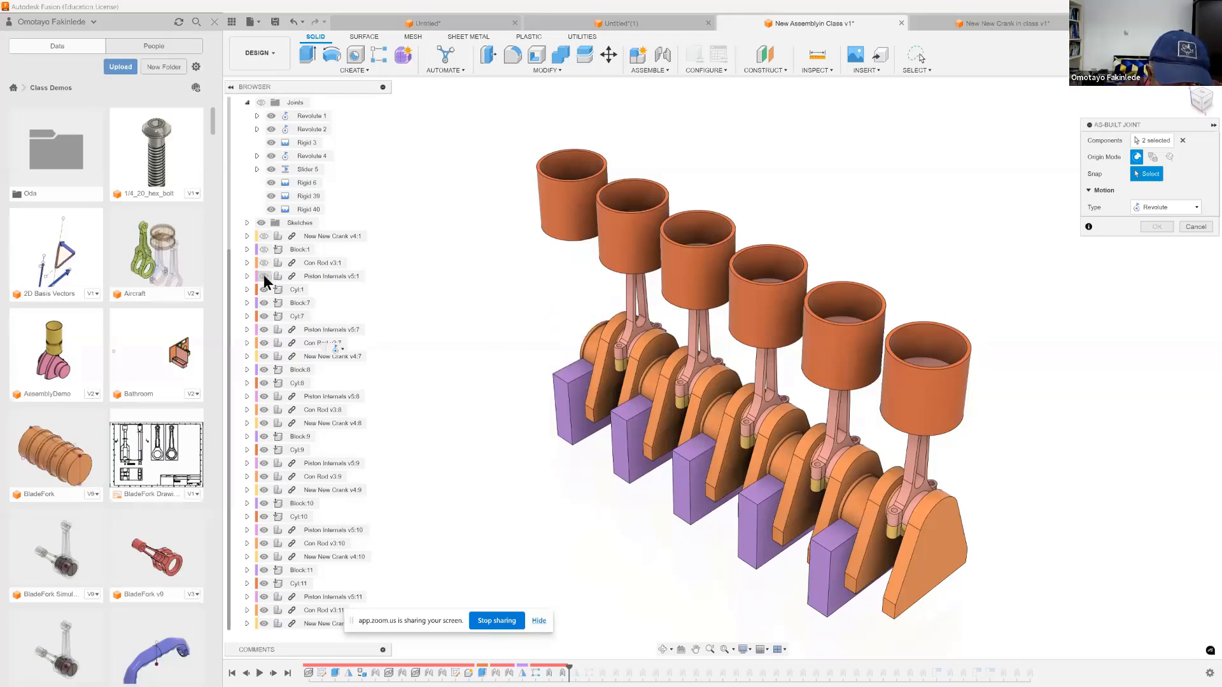
{"action": "left_click", "coordinate": [263, 290]}
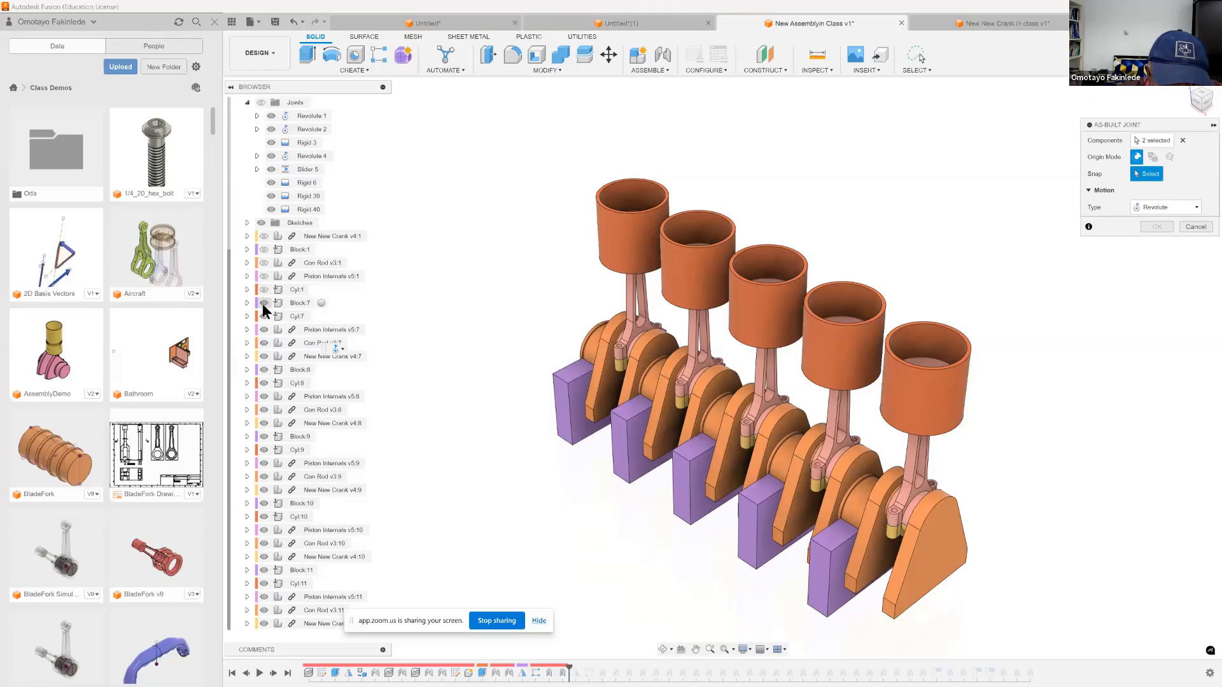
{"action": "left_click", "coordinate": [263, 302]}
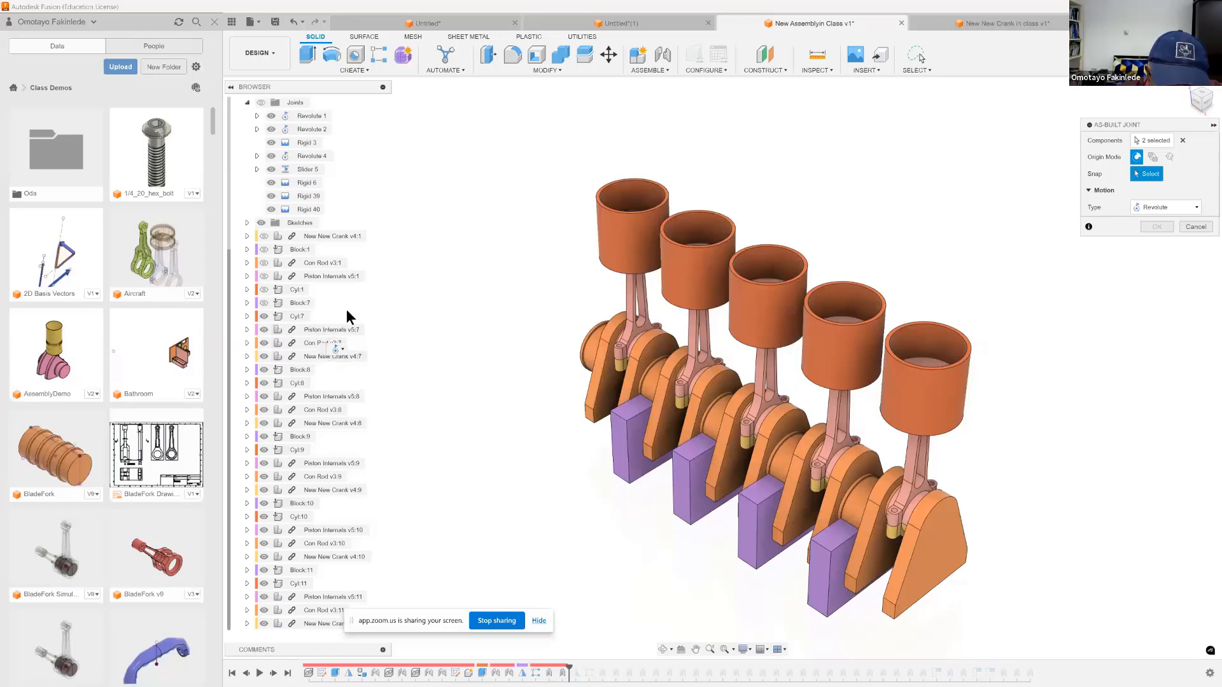
{"action": "left_click", "coordinate": [264, 357]}
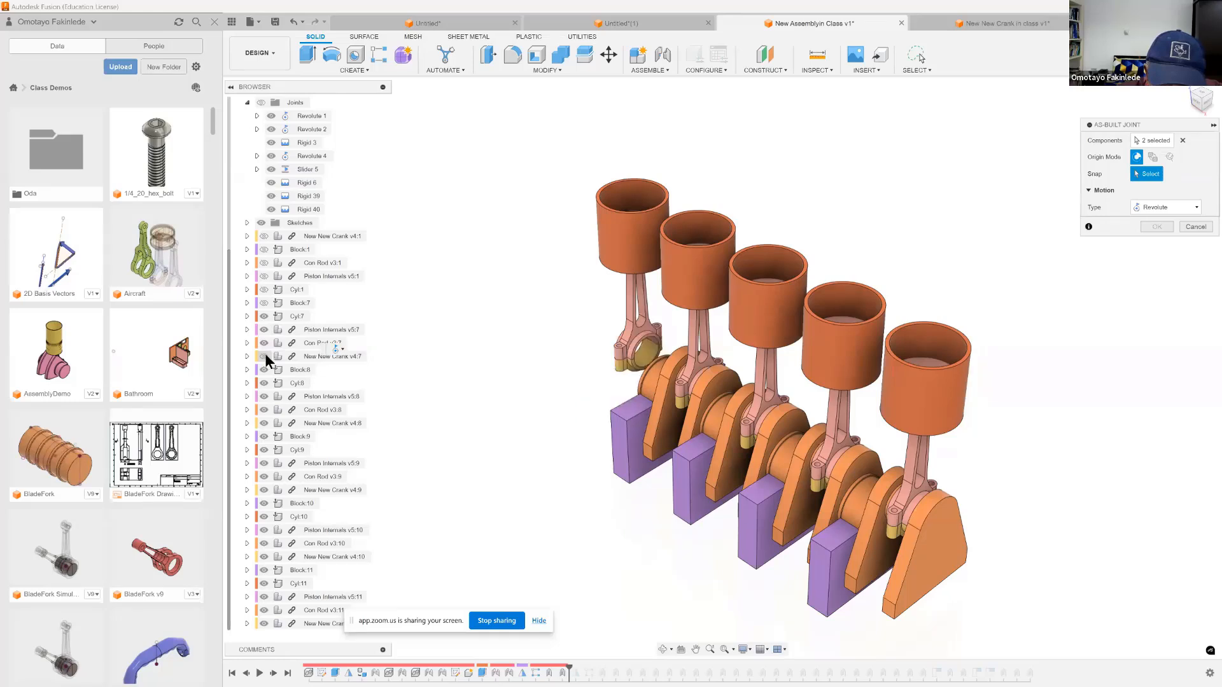
{"action": "left_click", "coordinate": [642, 351]}
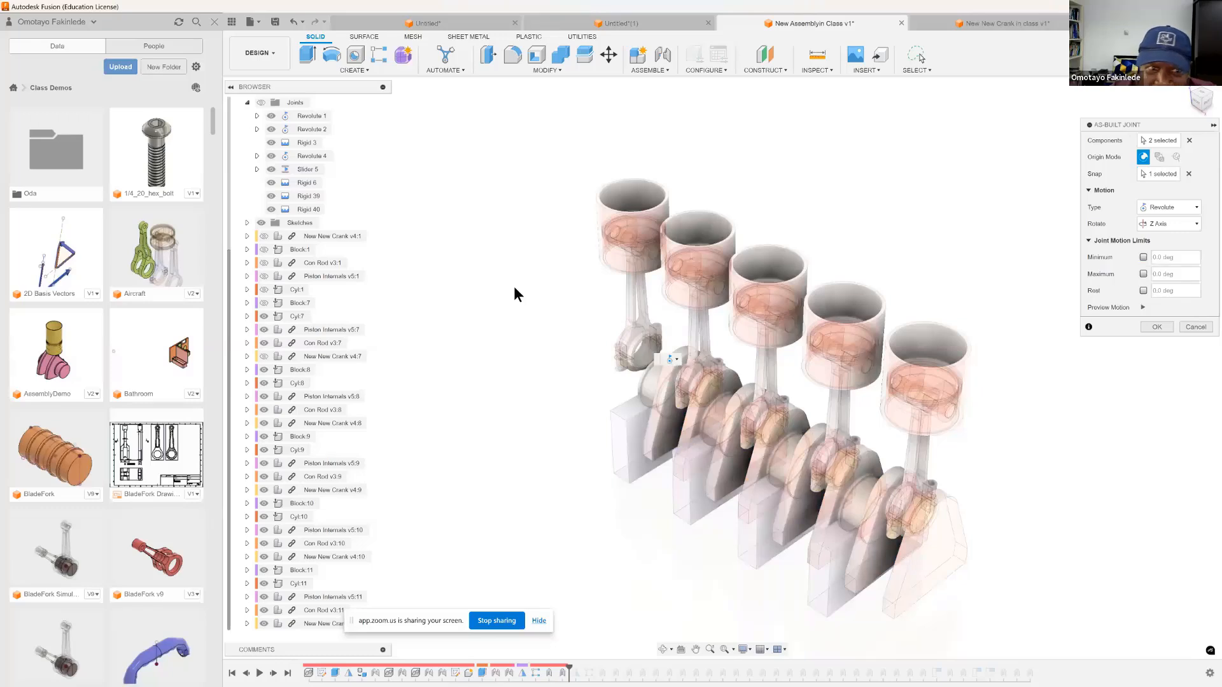
Show all the hidden components of the first and second units again and confirm the revolute as-built joint
{"action": "left_click", "coordinate": [264, 356]}
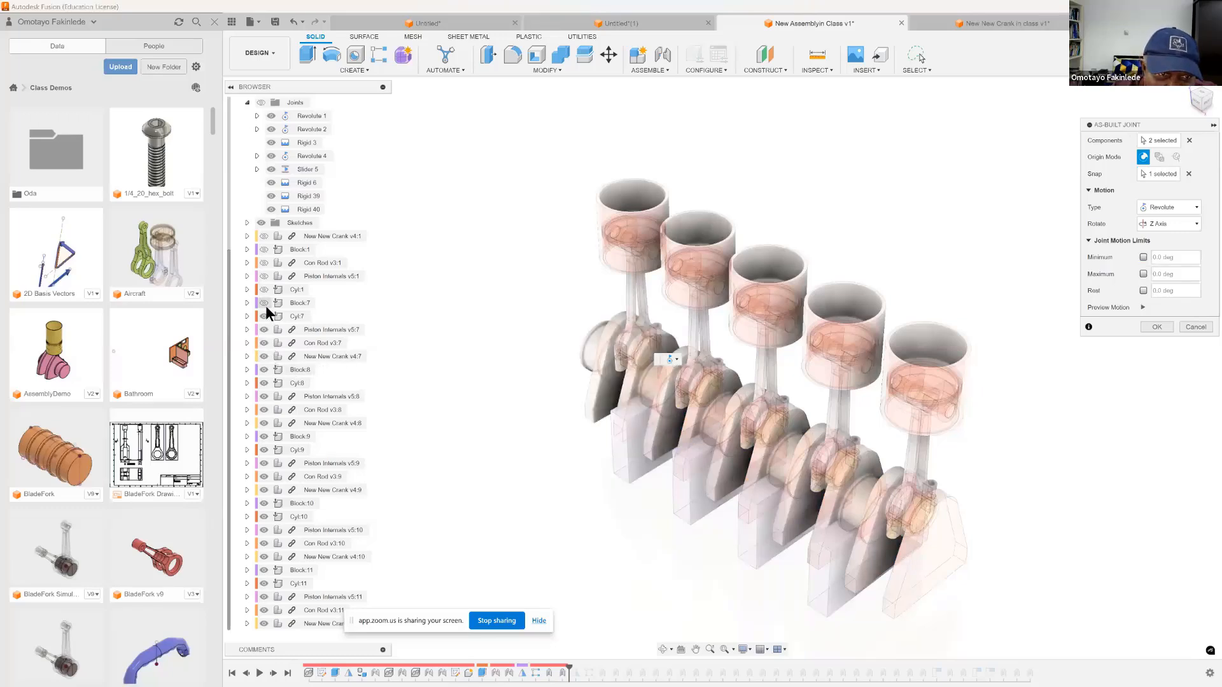
{"action": "left_click", "coordinate": [264, 303]}
{"action": "left_click", "coordinate": [266, 289]}
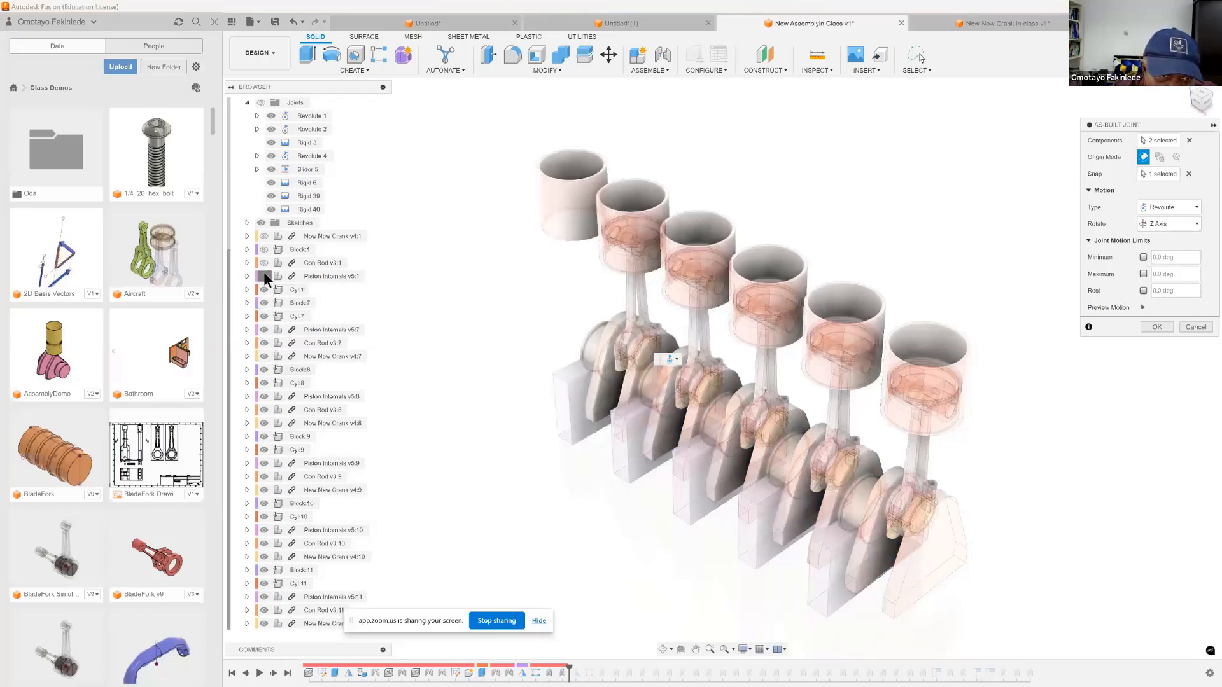
{"action": "left_click", "coordinate": [263, 273]}
{"action": "left_click", "coordinate": [264, 262]}
{"action": "left_click", "coordinate": [264, 249]}
{"action": "left_click", "coordinate": [263, 236]}
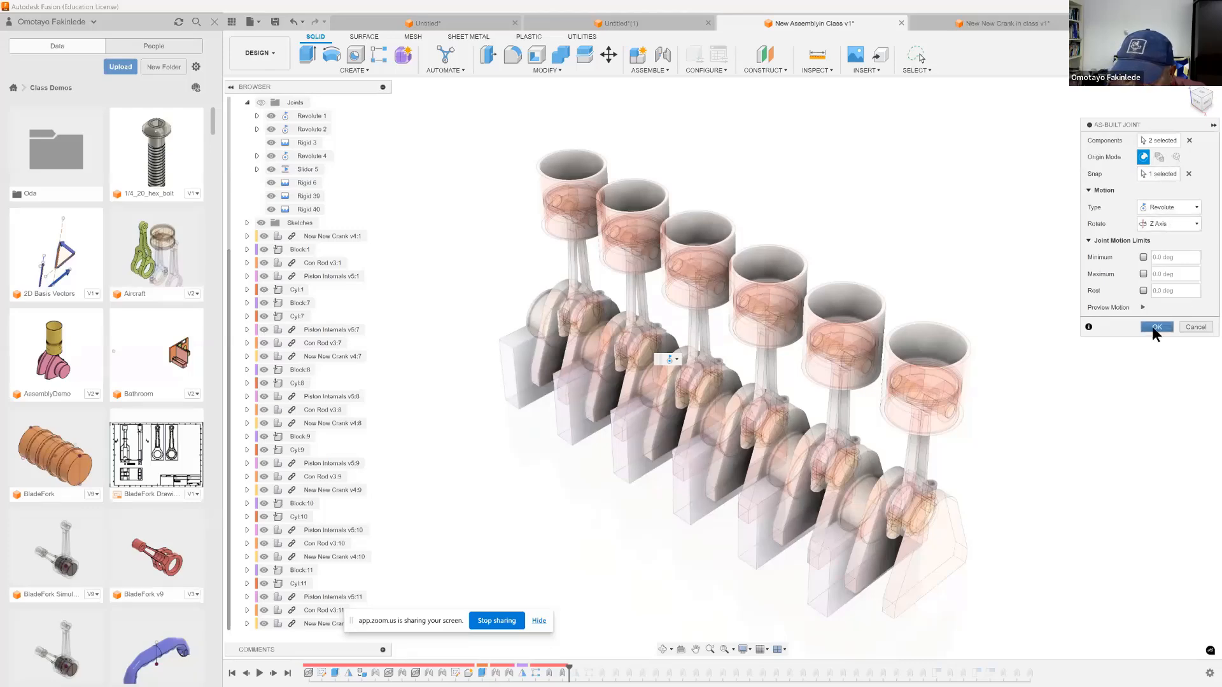
{"action": "left_click", "coordinate": [1155, 328]}
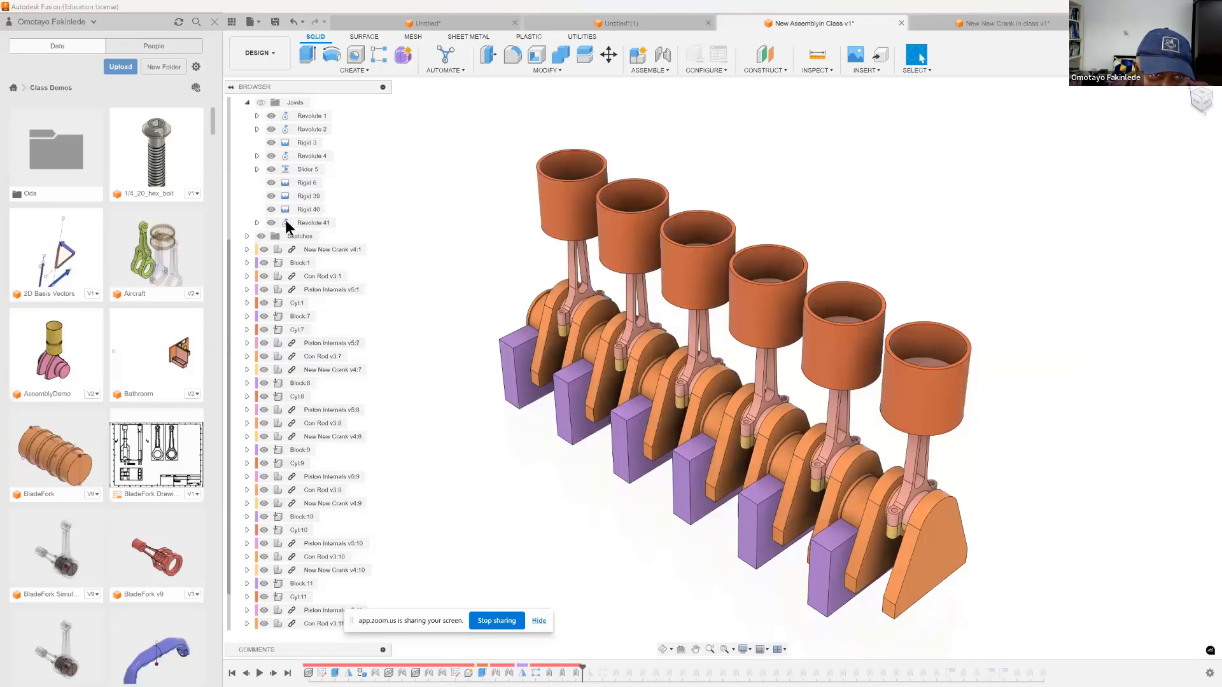
Animate the new revolute joint between the second unit's crank and connecting rod several times, stopping the animation each time
{"action": "right_click", "coordinate": [307, 222]}
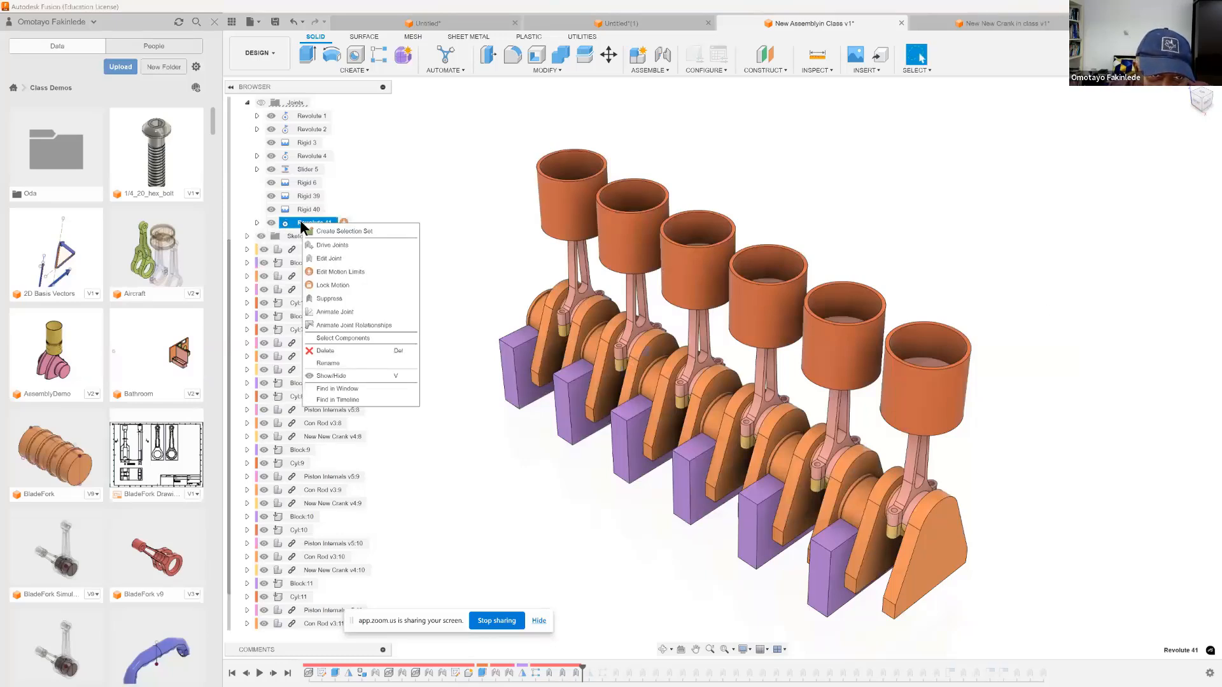
{"action": "left_click", "coordinate": [345, 311]}
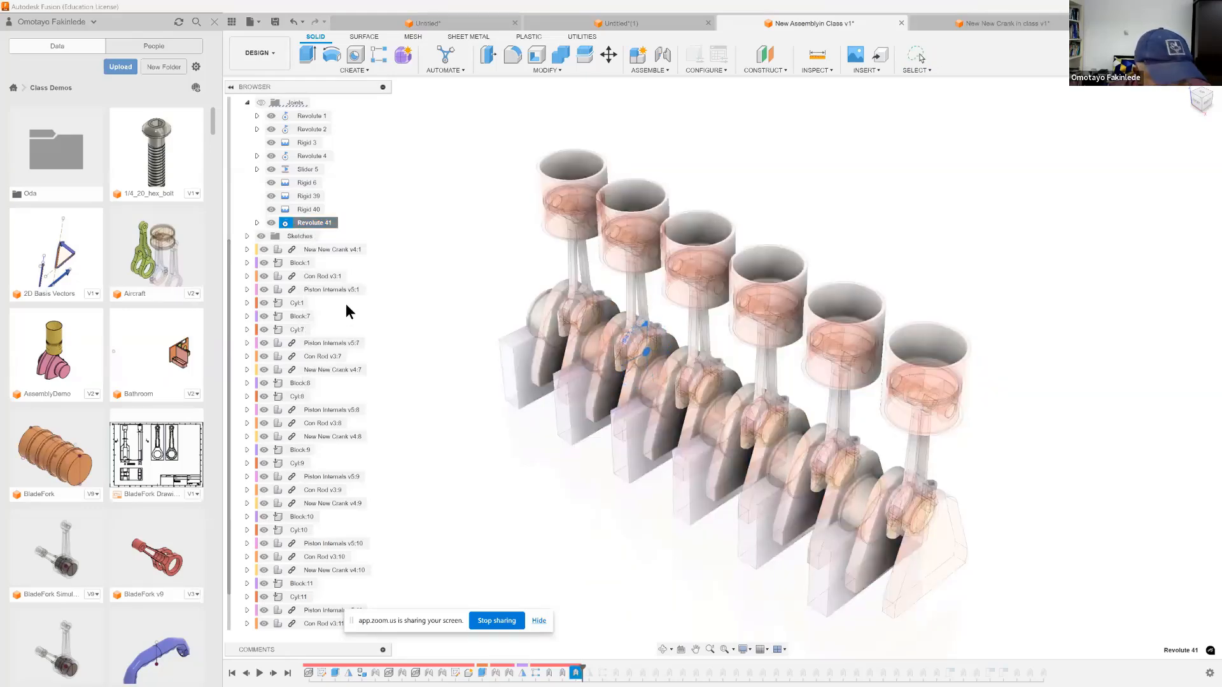
{"action": "key", "text": "Escape"}
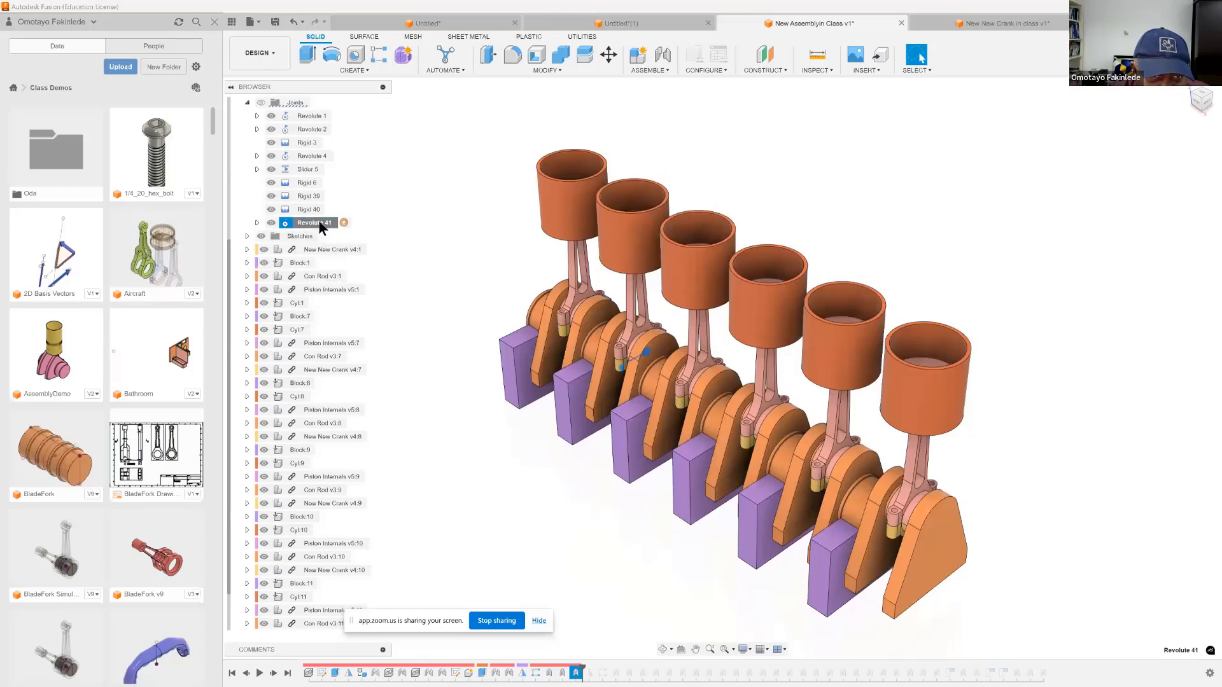
{"action": "right_click", "coordinate": [318, 221]}
{"action": "left_click", "coordinate": [353, 310]}
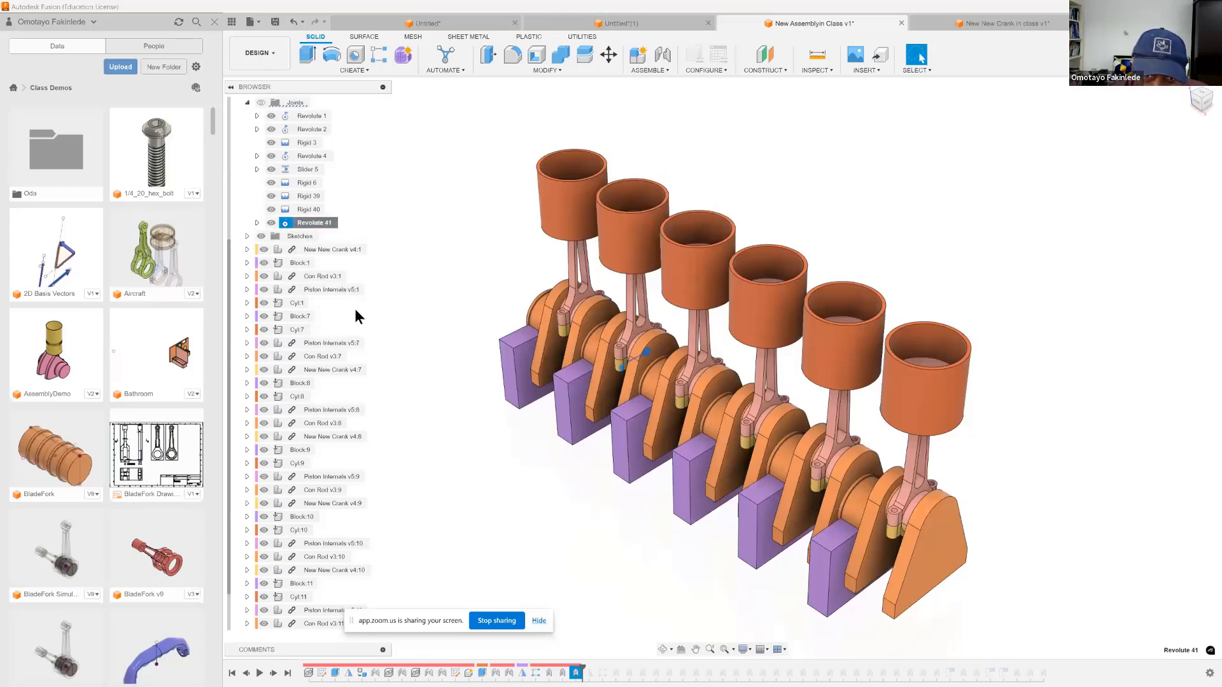
{"action": "key", "text": "Escape"}
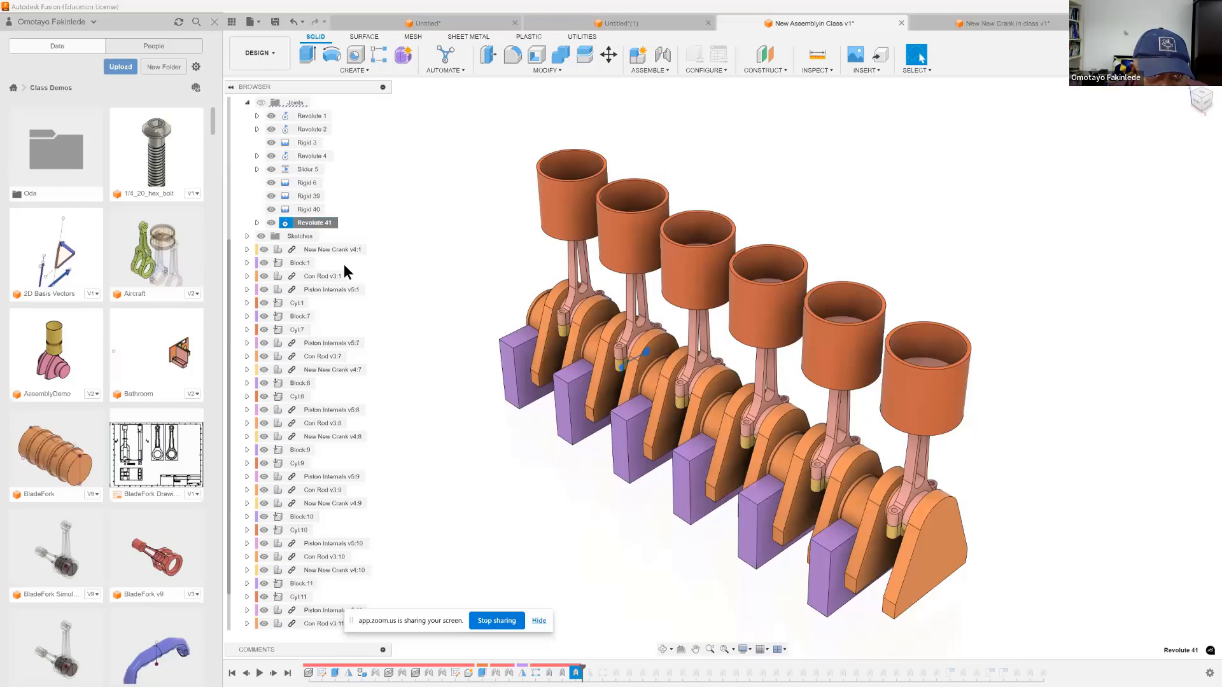
{"action": "right_click", "coordinate": [312, 222]}
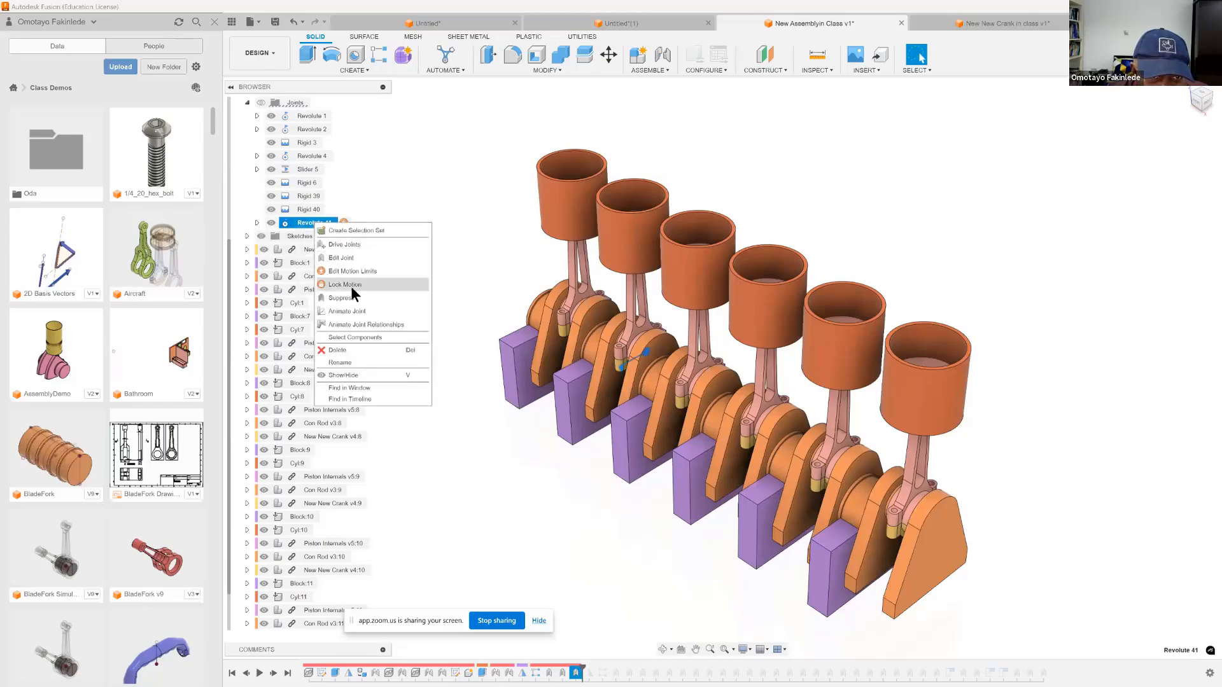
{"action": "left_click", "coordinate": [347, 310]}
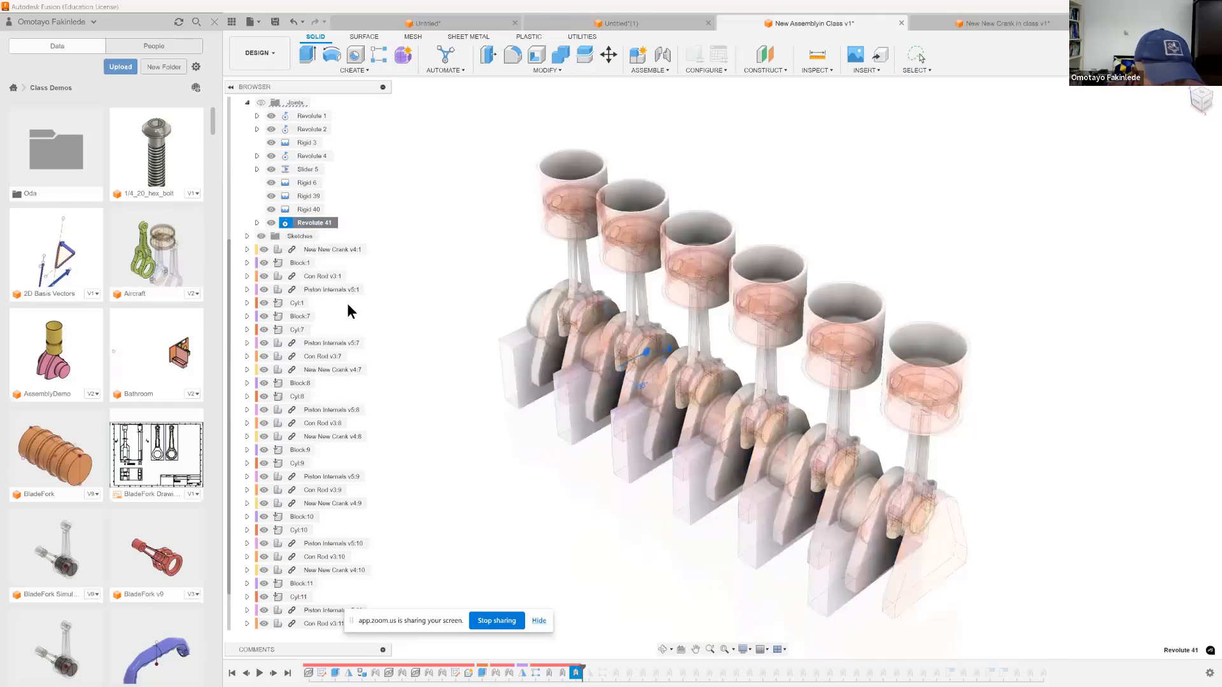
{"action": "key", "text": "Escape"}
Animate the joint relationships of the second unit's new revolute joint, and stop the animation
{"action": "right_click", "coordinate": [314, 222]}
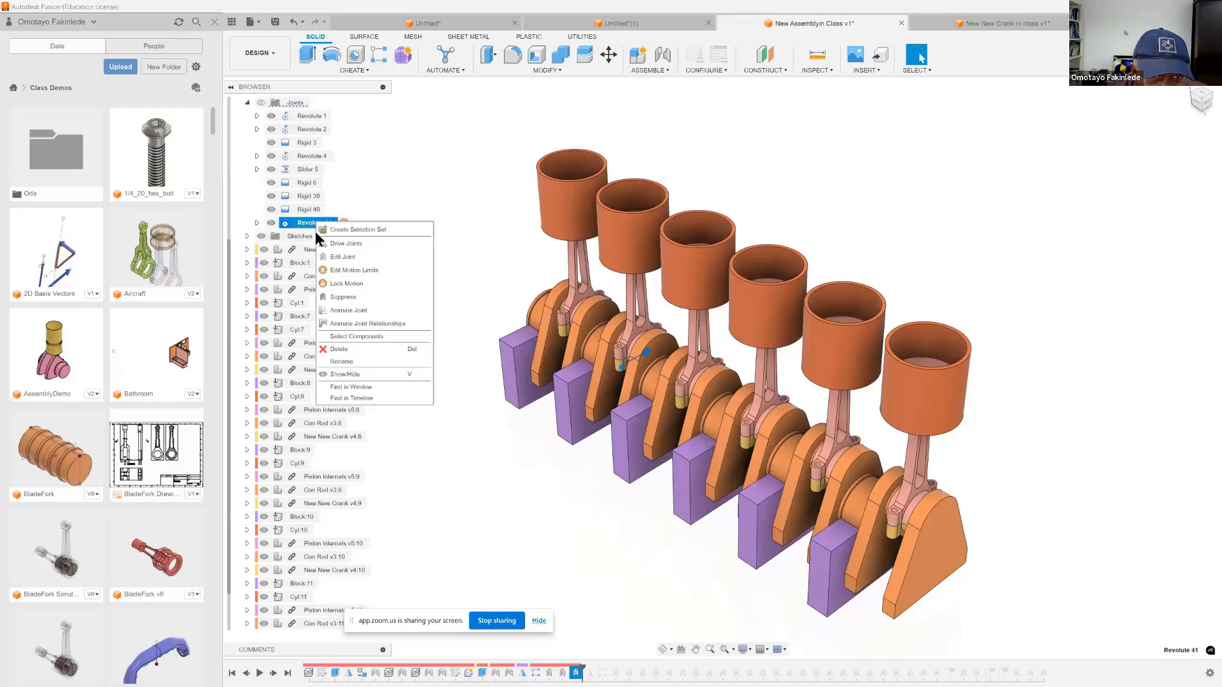
{"action": "left_click", "coordinate": [355, 322]}
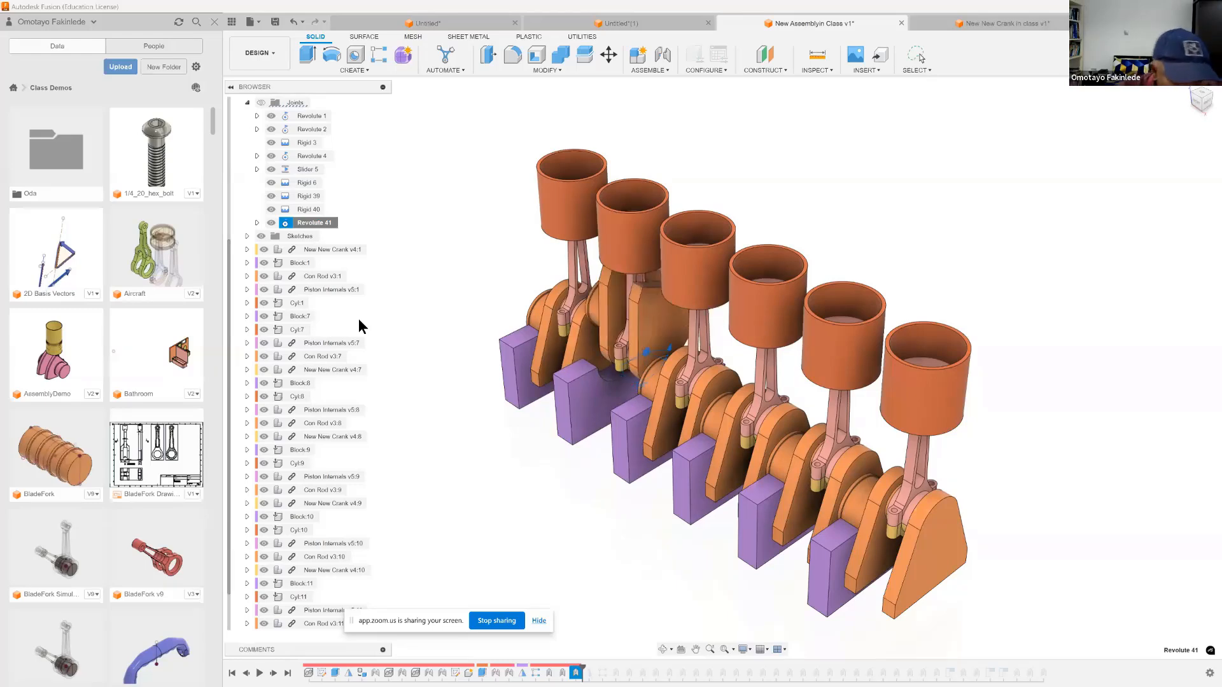
{"action": "key", "text": "Escape"}
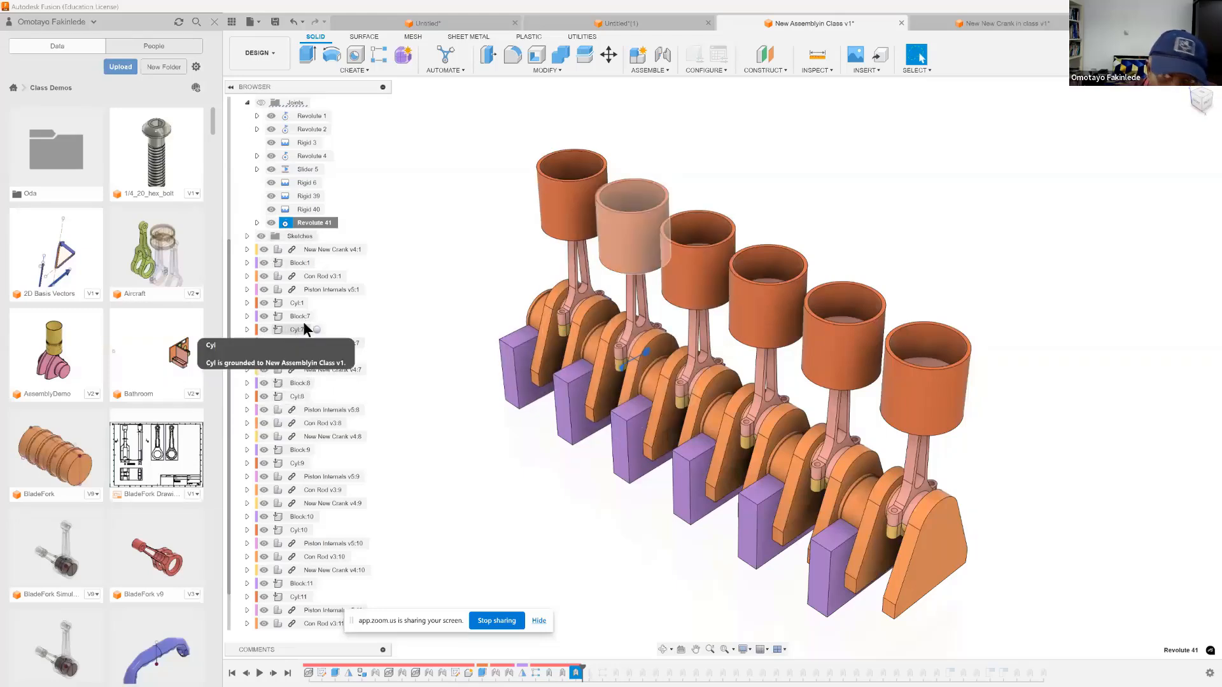
{"action": "left_click", "coordinate": [652, 69]}
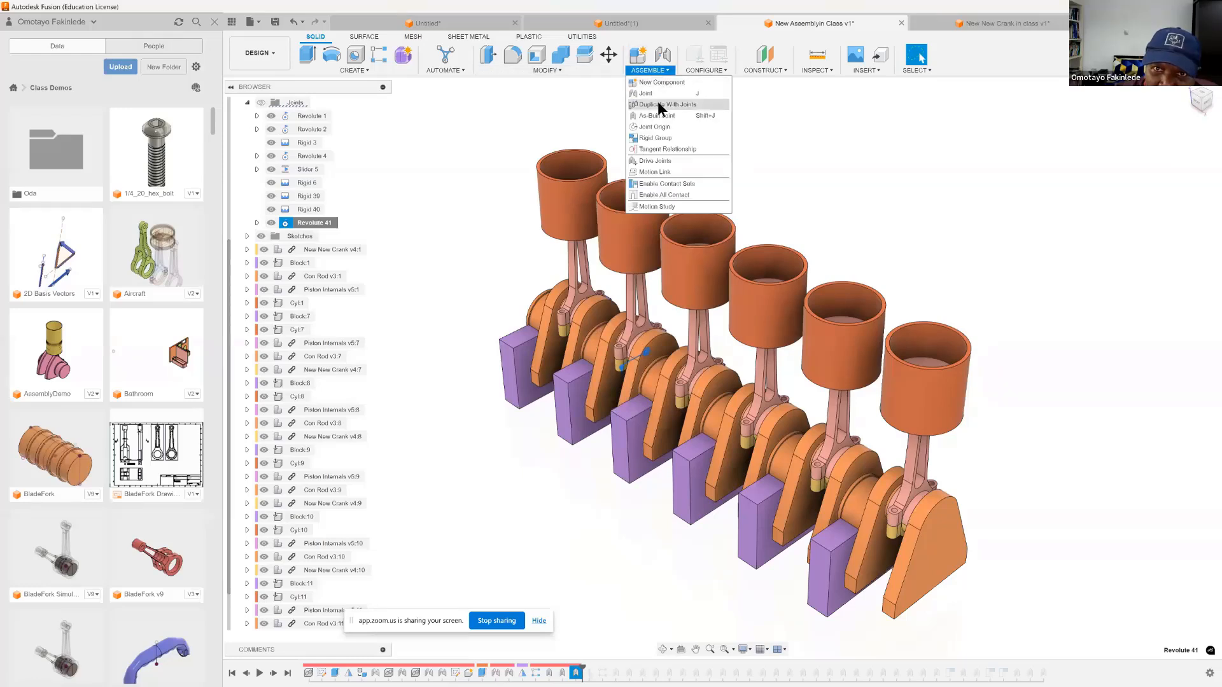
{"action": "left_click", "coordinate": [654, 116]}
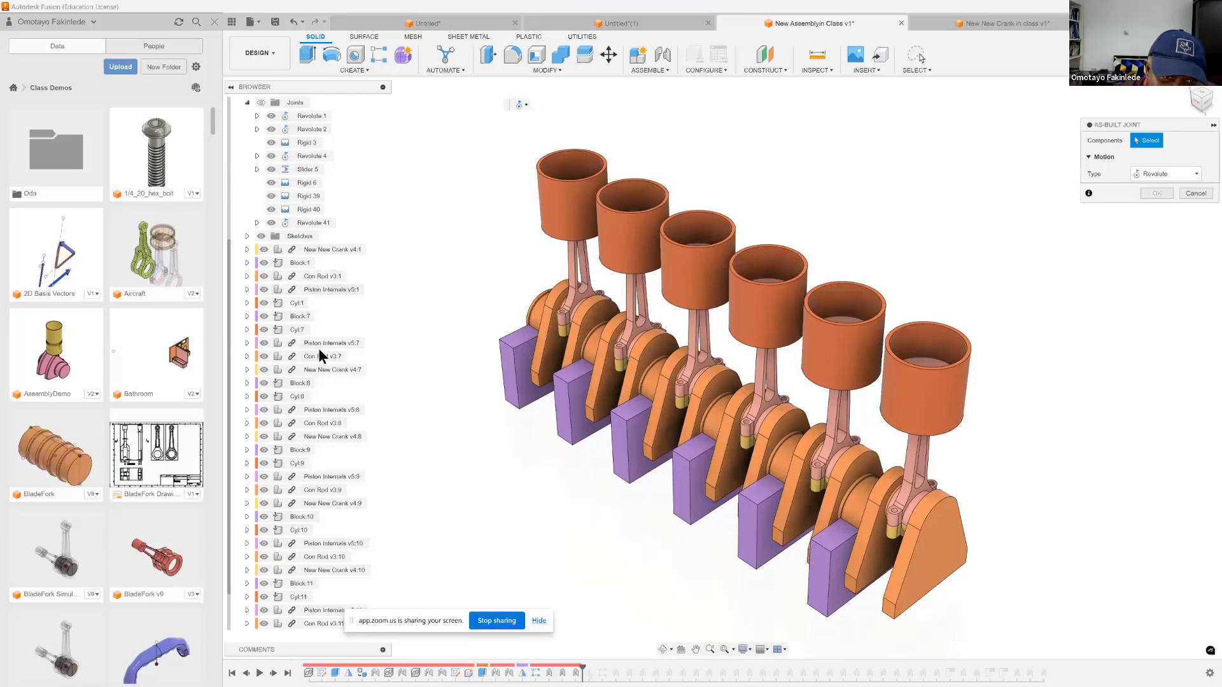
{"action": "left_click", "coordinate": [300, 303]}
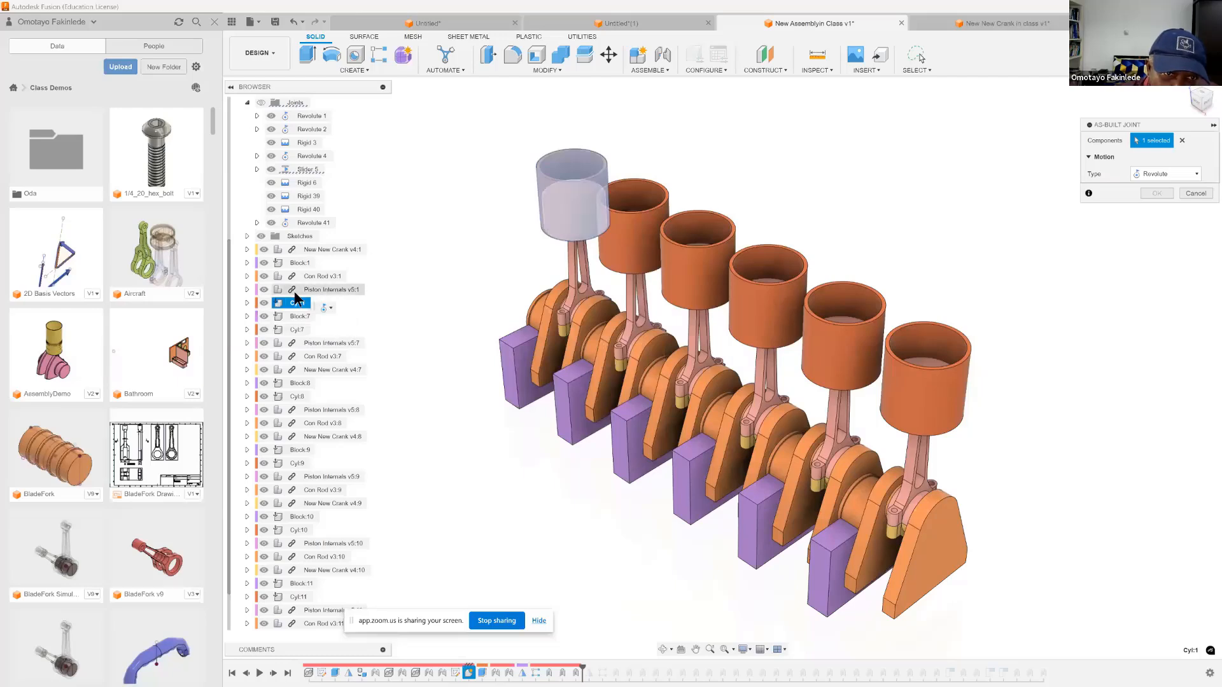
{"action": "key", "text": "Escape"}
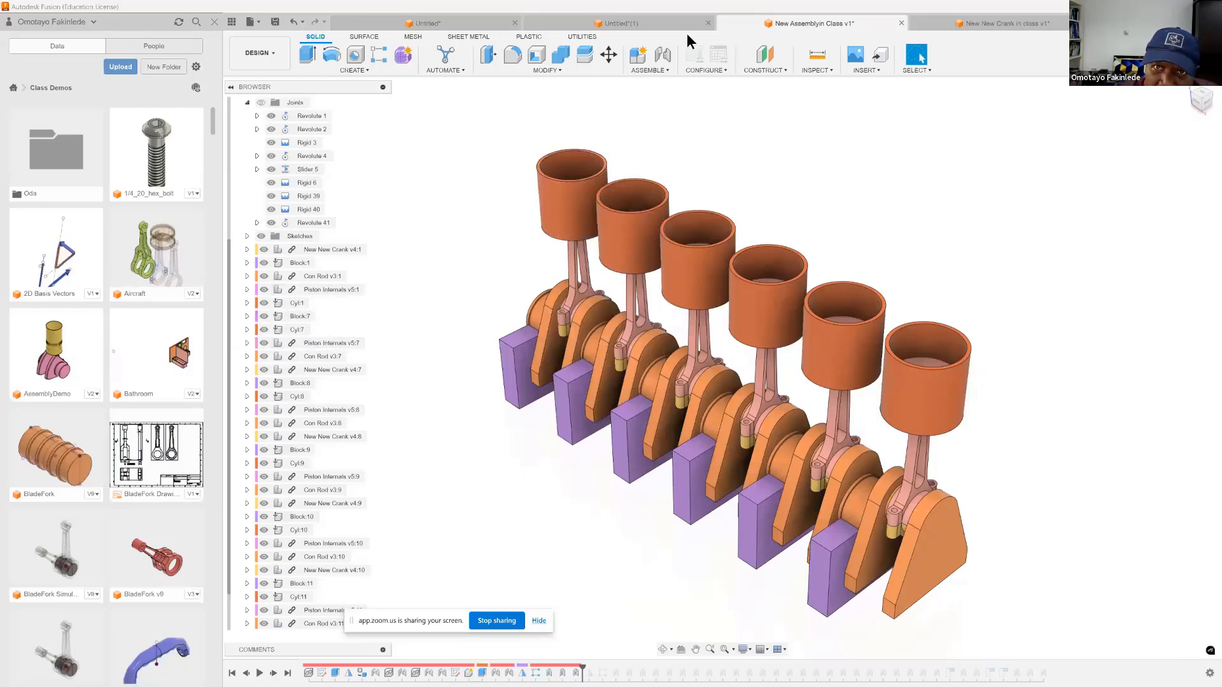
Create a slider as-built joint between Cyl:7 and Piston Internals v5:7, snapped to the second unit's cylinder
{"action": "left_click", "coordinate": [656, 68]}
{"action": "left_click", "coordinate": [674, 108]}
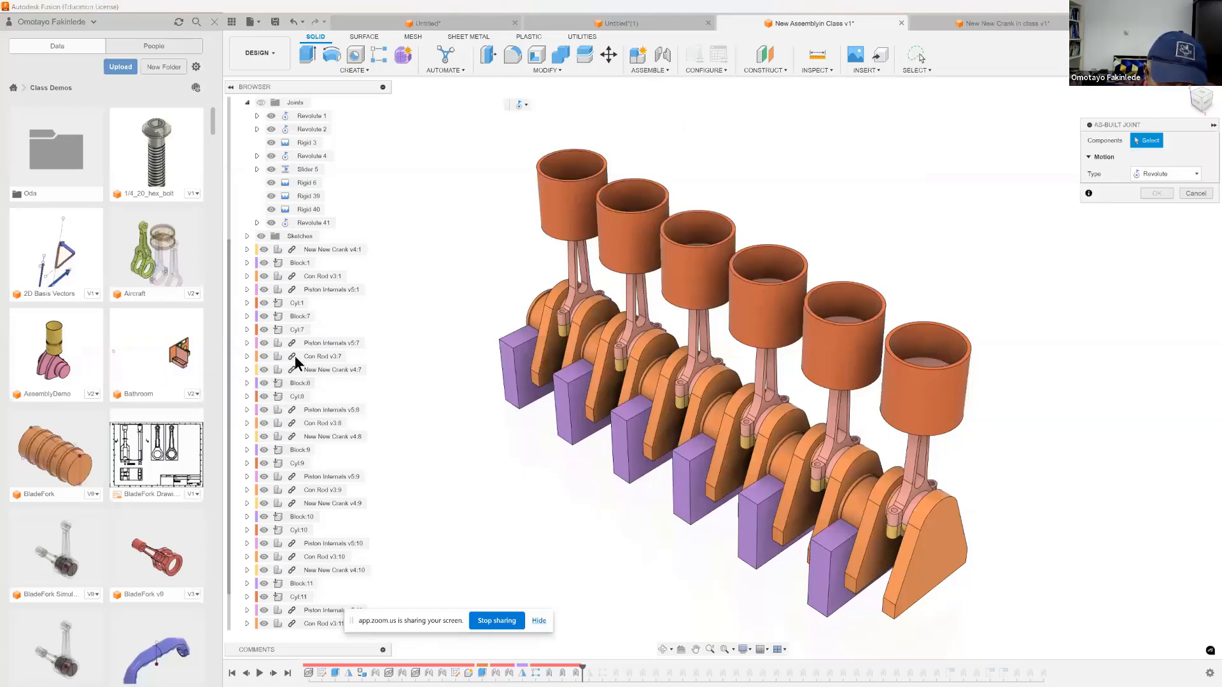
{"action": "left_click", "coordinate": [296, 330]}
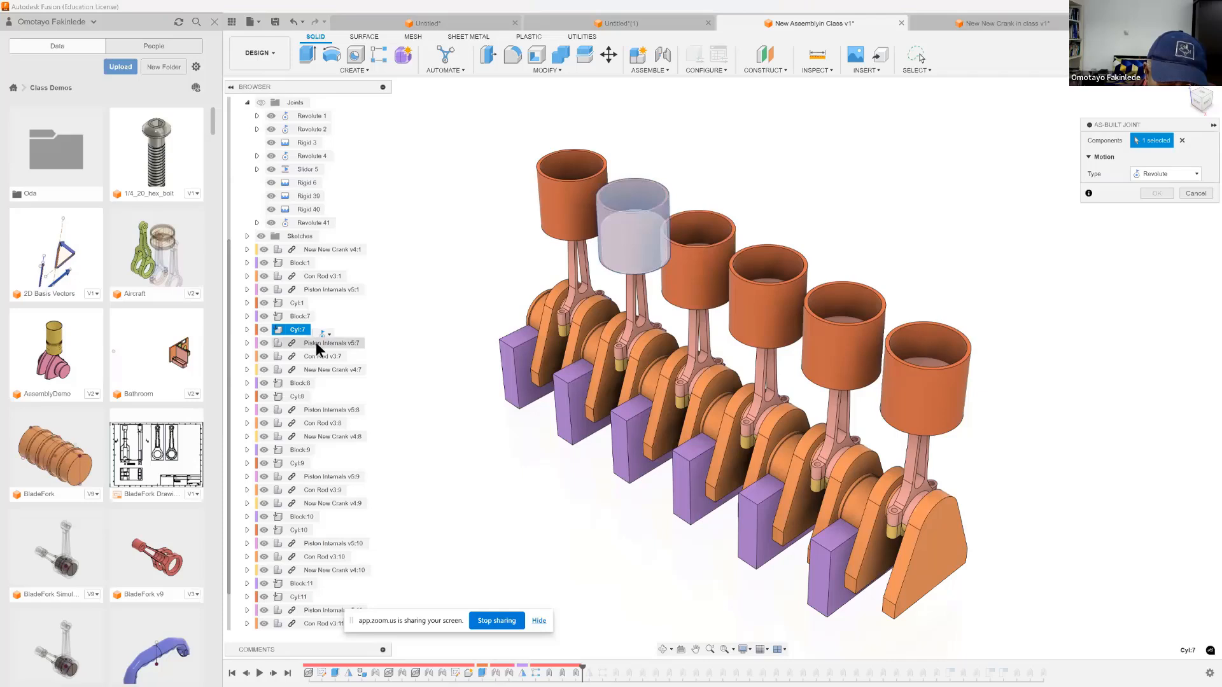
{"action": "left_click", "coordinate": [316, 341]}
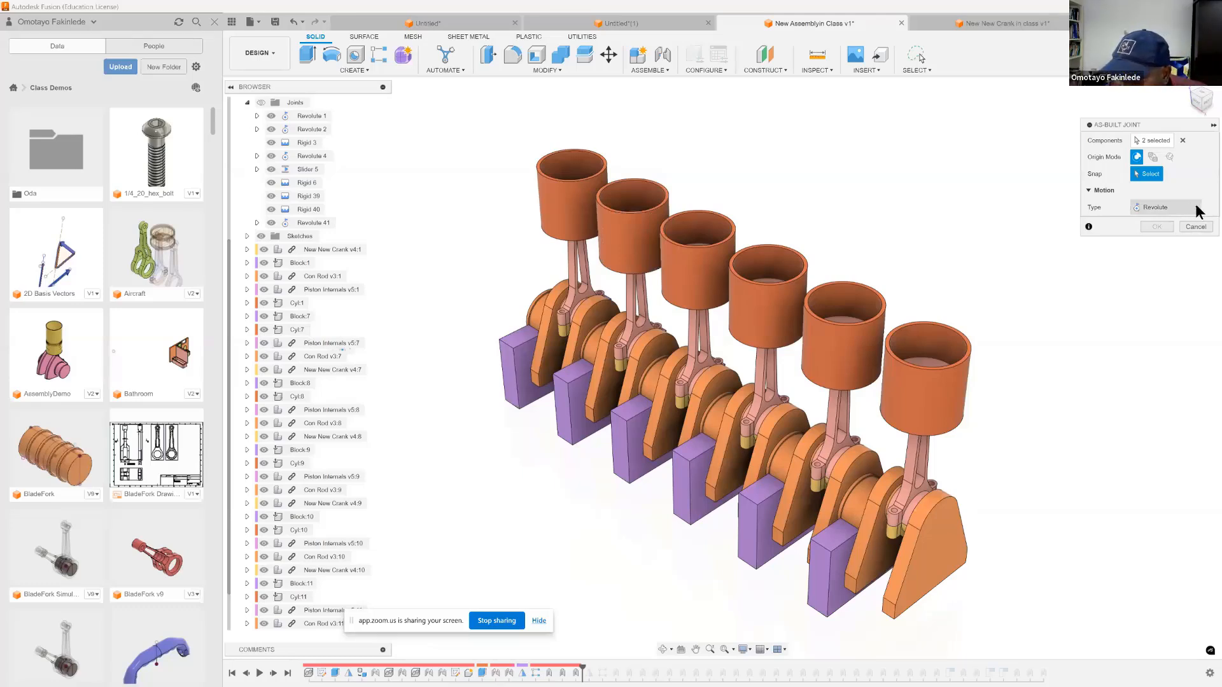
{"action": "left_click", "coordinate": [1197, 212]}
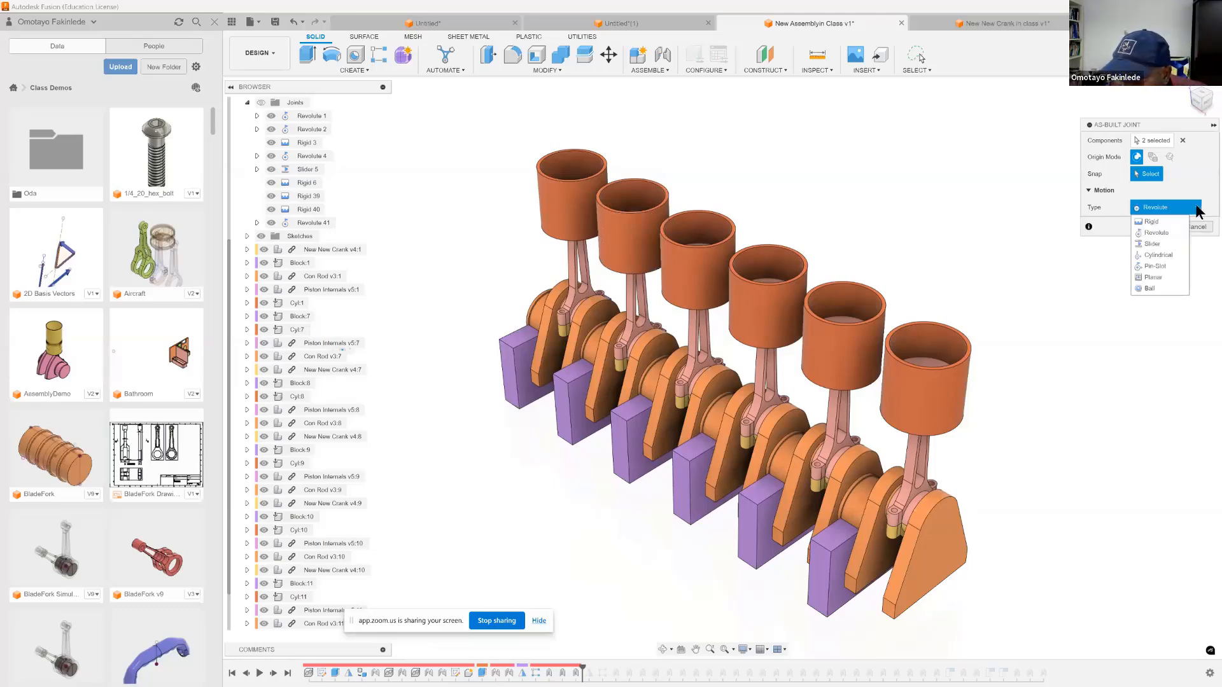
{"action": "left_click", "coordinate": [1149, 243]}
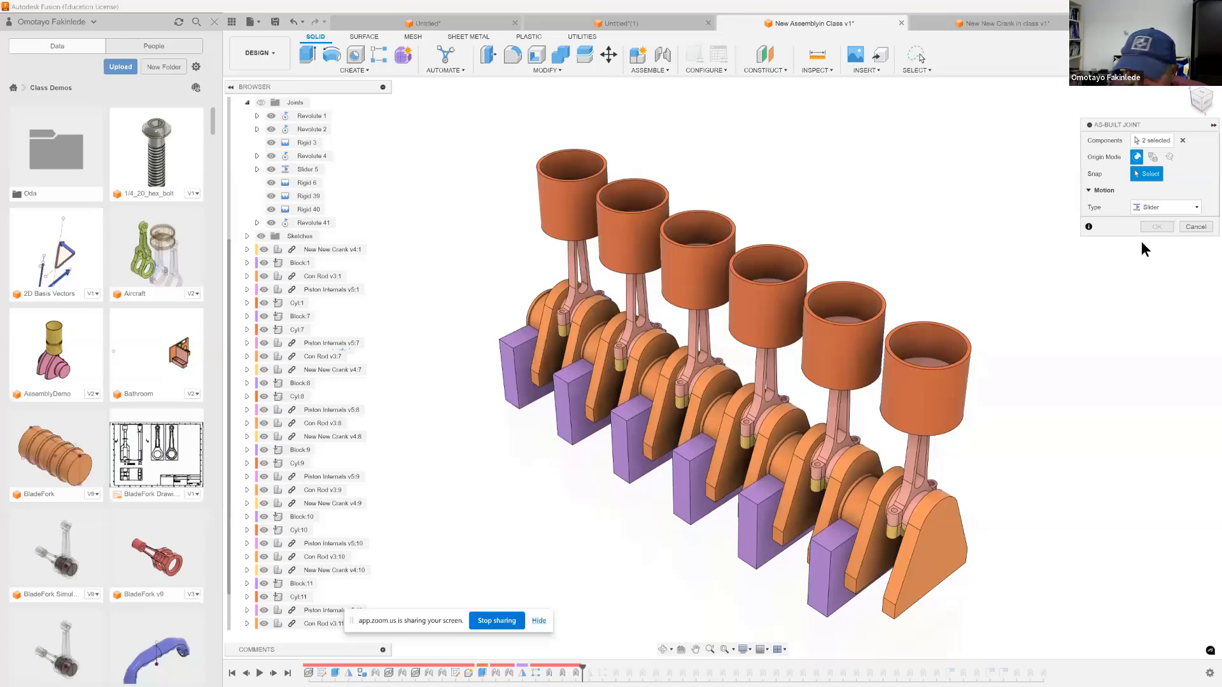
{"action": "left_click", "coordinate": [633, 255]}
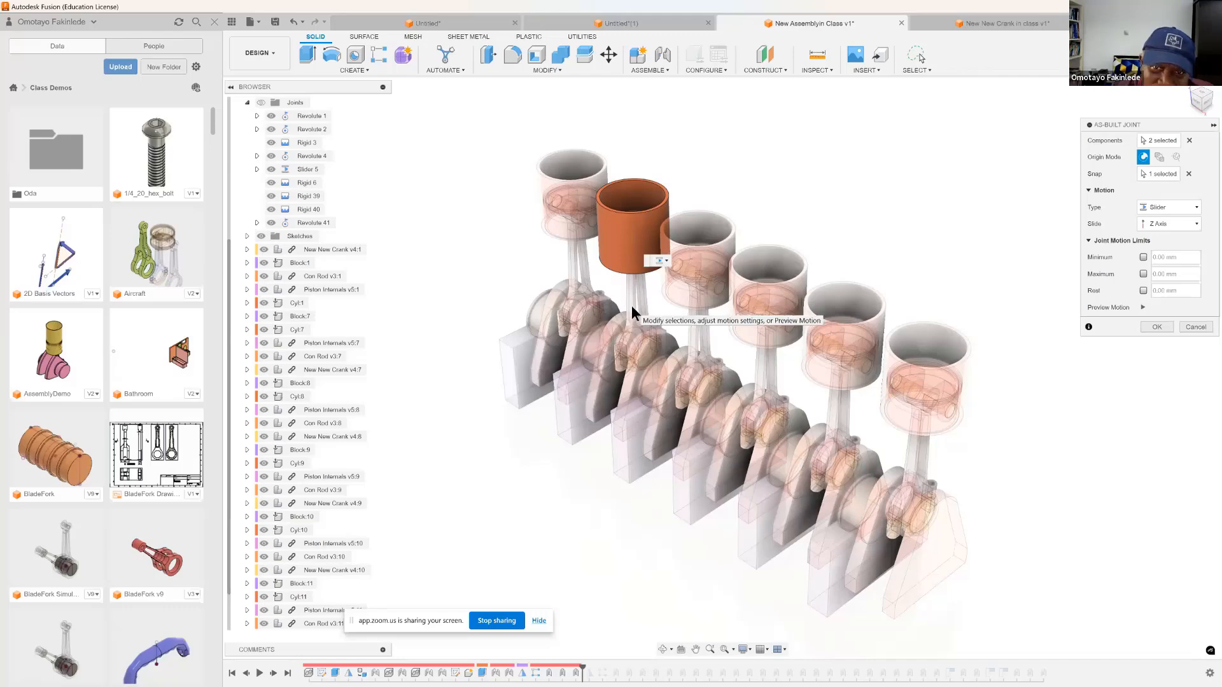
{"action": "left_click", "coordinate": [1155, 326]}
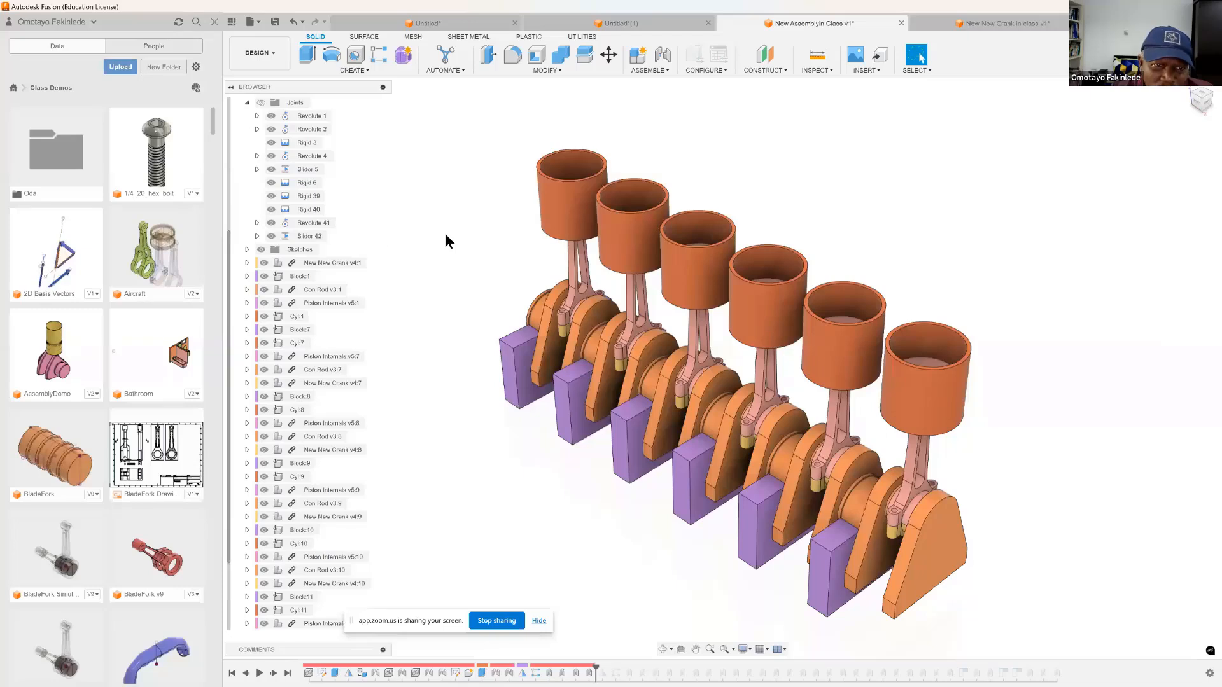
{"action": "left_click", "coordinate": [641, 70]}
{"action": "left_click", "coordinate": [650, 113]}
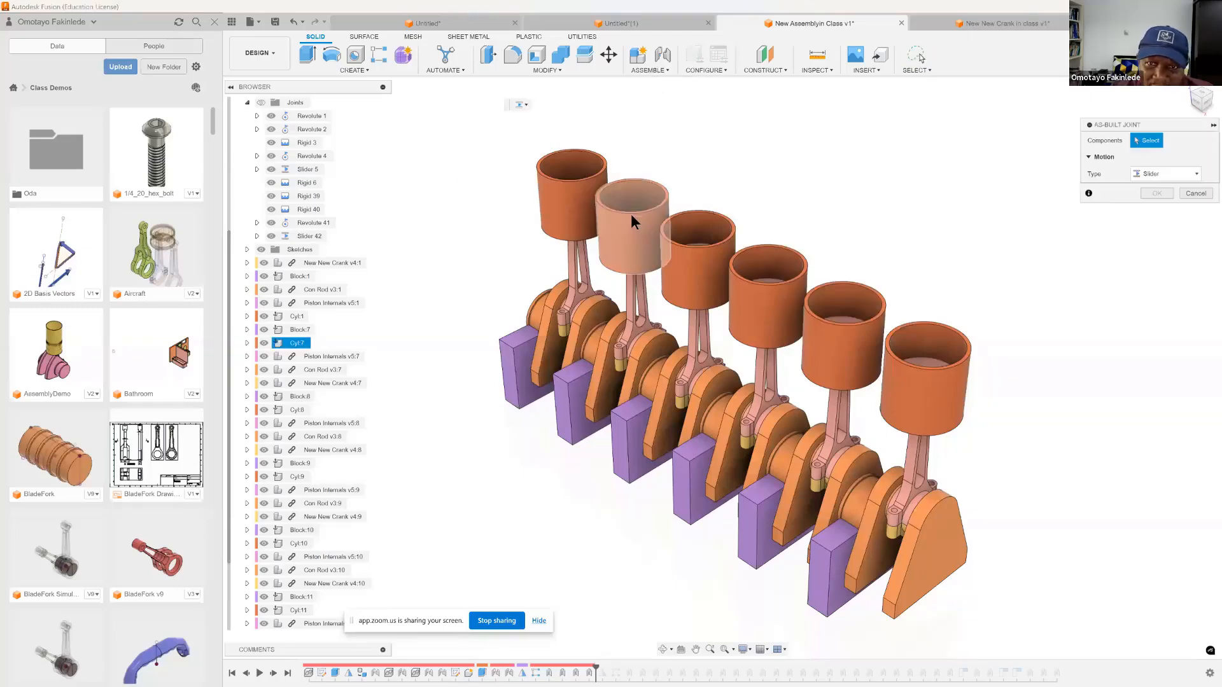
{"action": "left_click", "coordinate": [297, 342]}
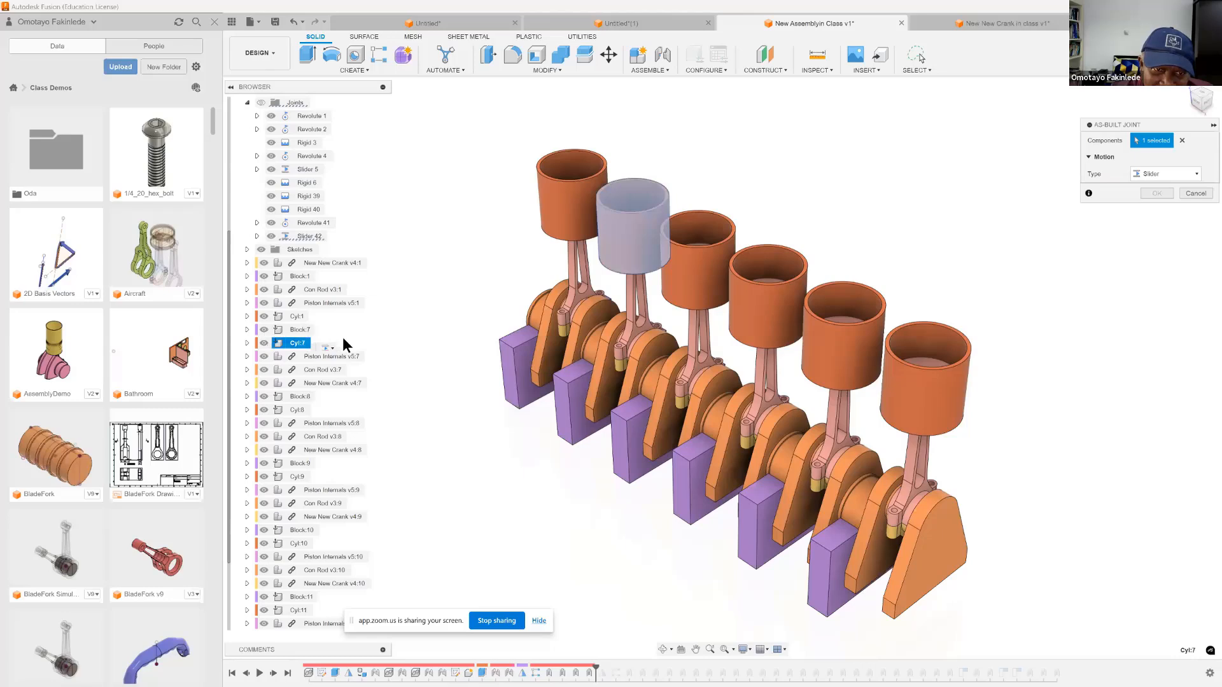
{"action": "left_click", "coordinate": [292, 355]}
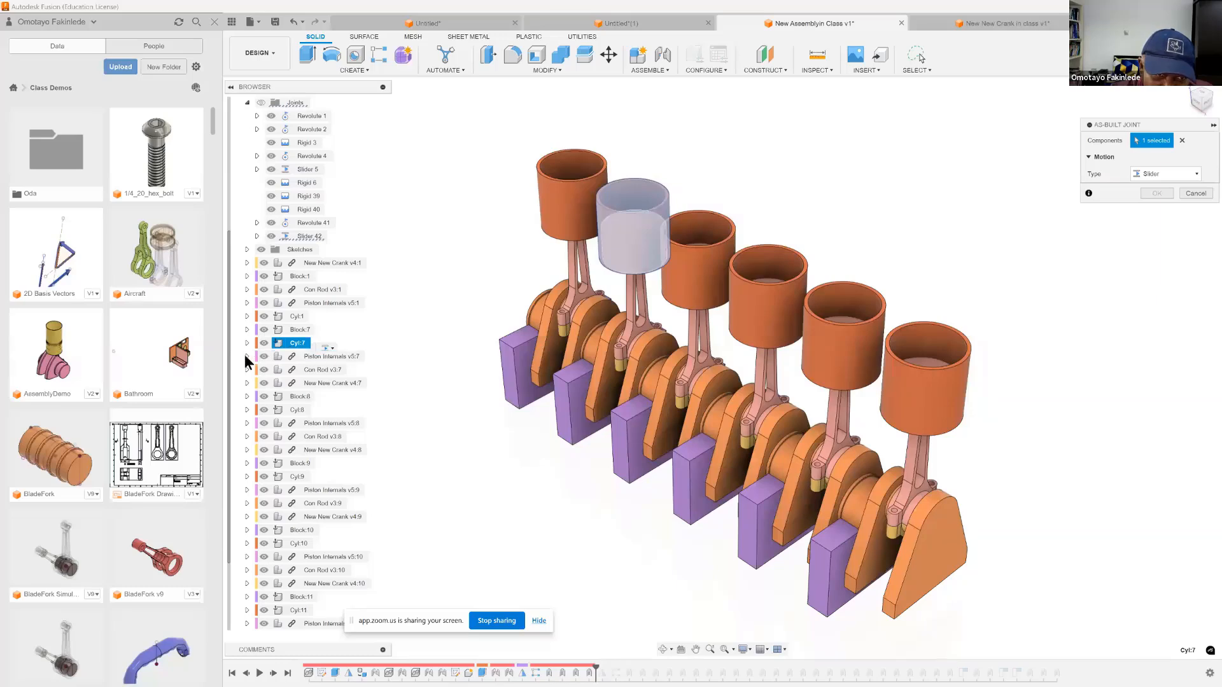
{"action": "left_click", "coordinate": [247, 356]}
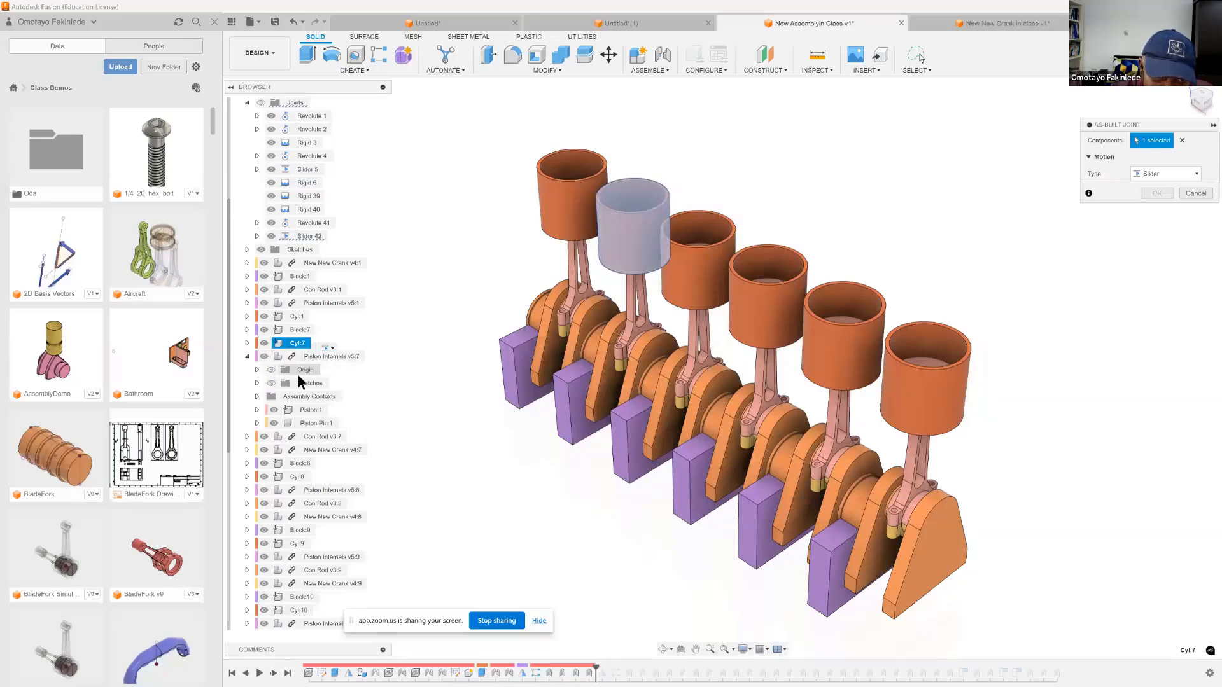
{"action": "left_click", "coordinate": [310, 412]}
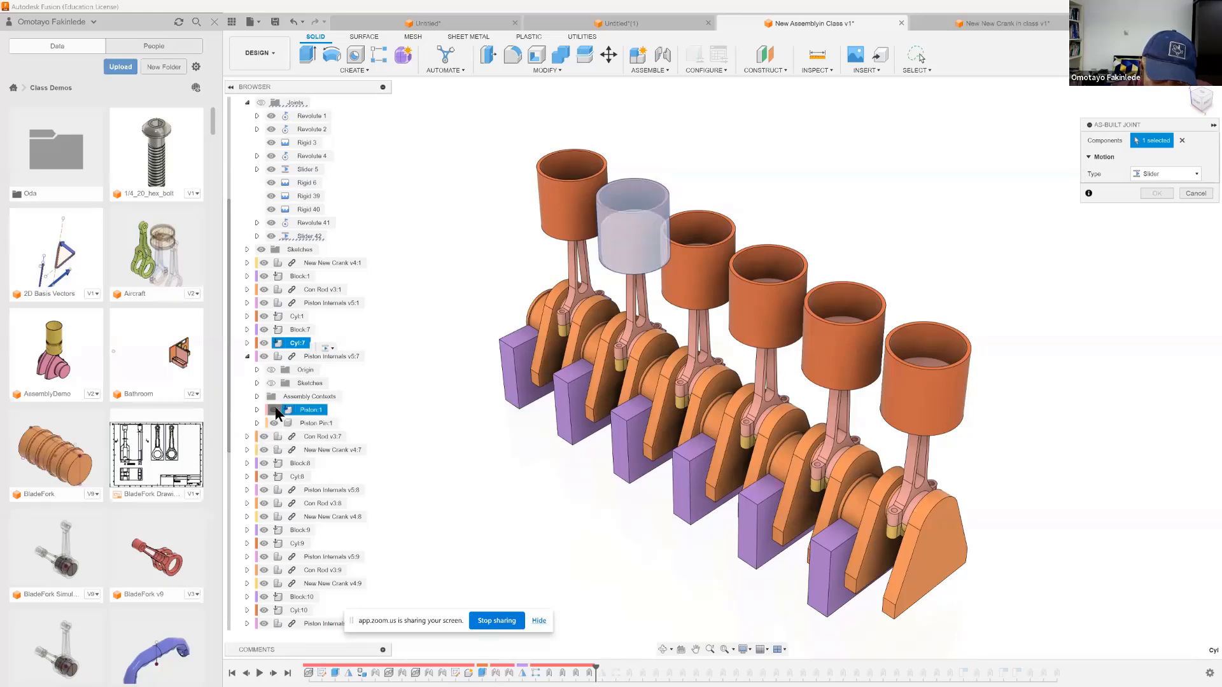
{"action": "left_click", "coordinate": [275, 407]}
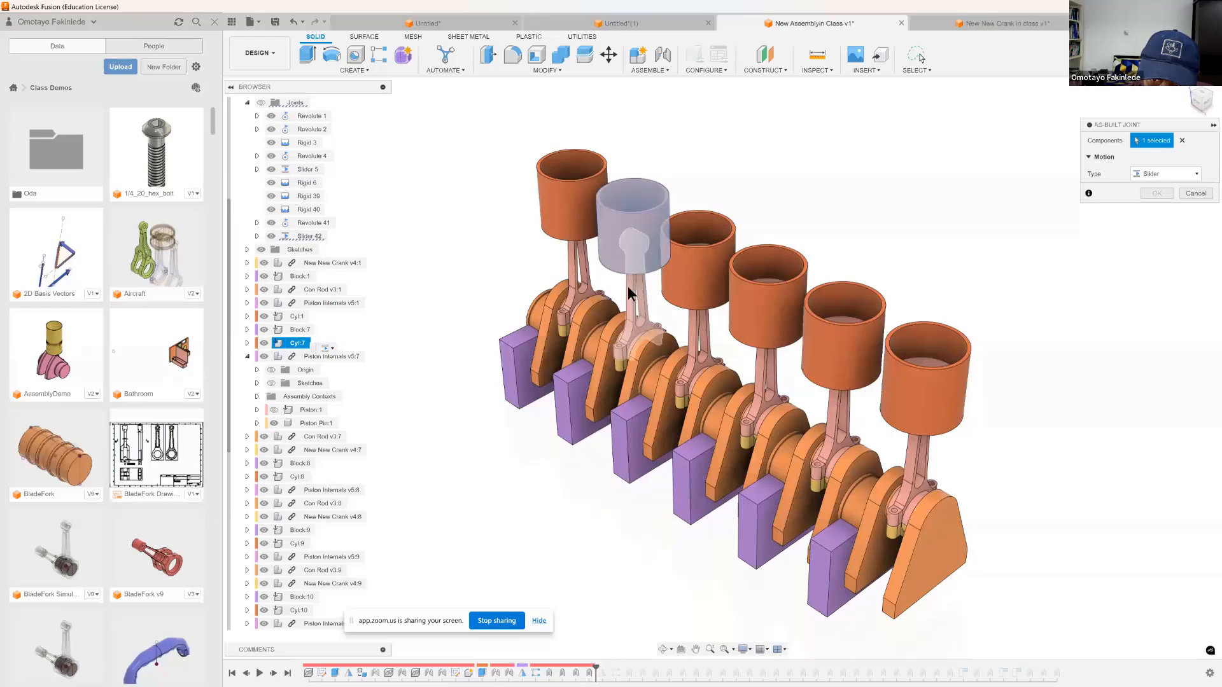
{"action": "key", "text": "Escape"}
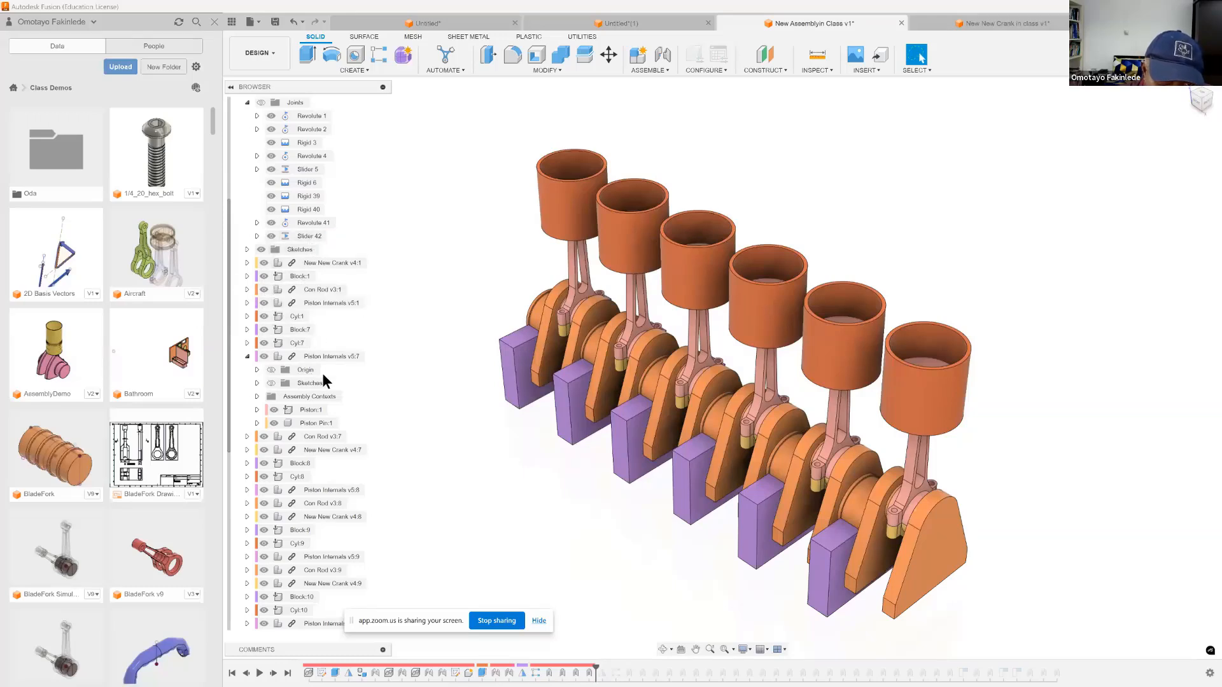
Hide Cyl:7 and Piston:1 of the second unit to expose its piston pin and connecting rod
{"action": "left_click", "coordinate": [262, 433]}
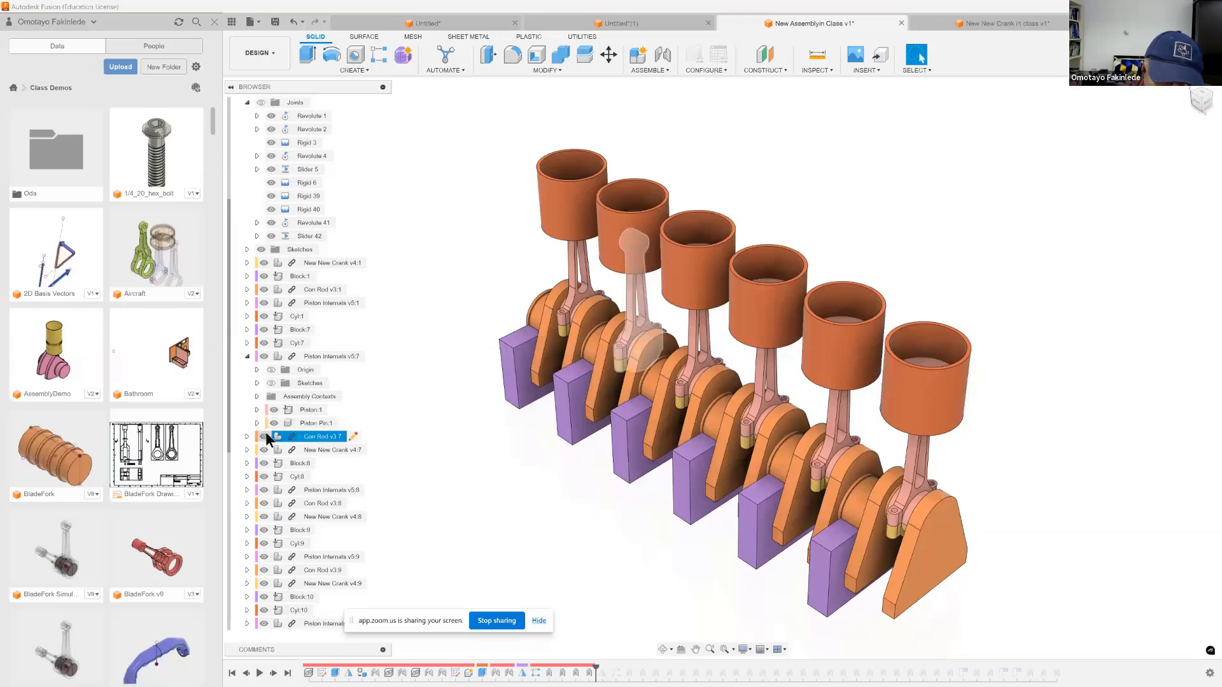
{"action": "left_click", "coordinate": [264, 343]}
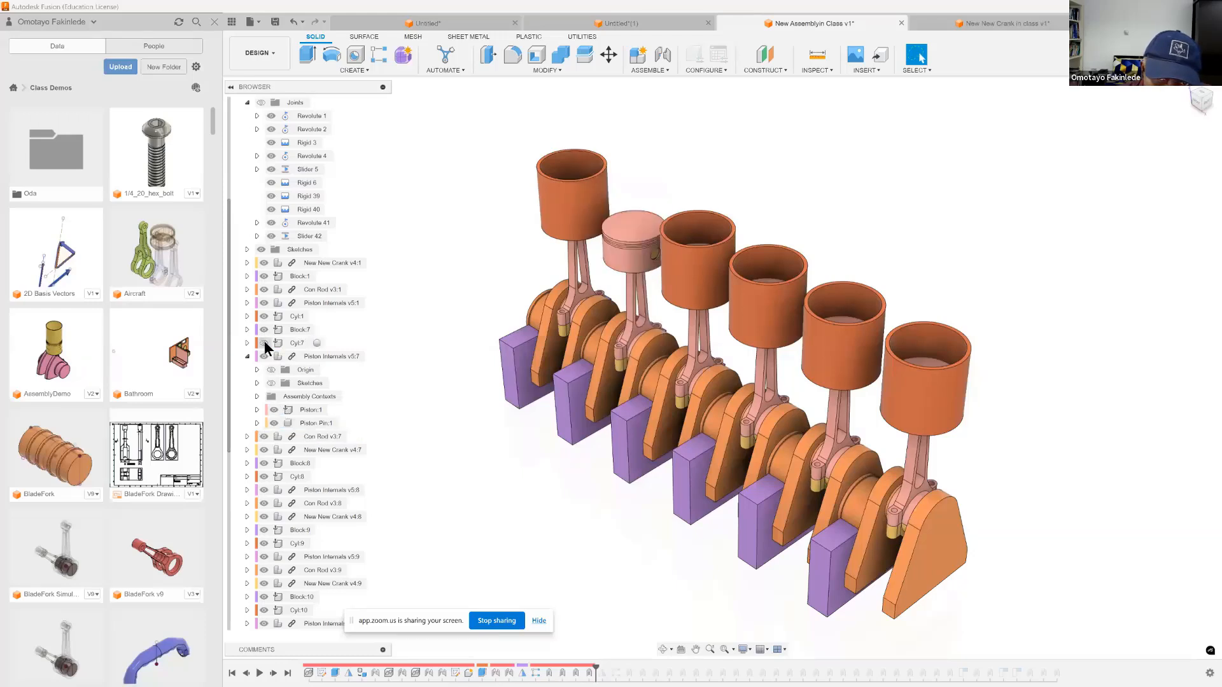
{"action": "left_click", "coordinate": [274, 410]}
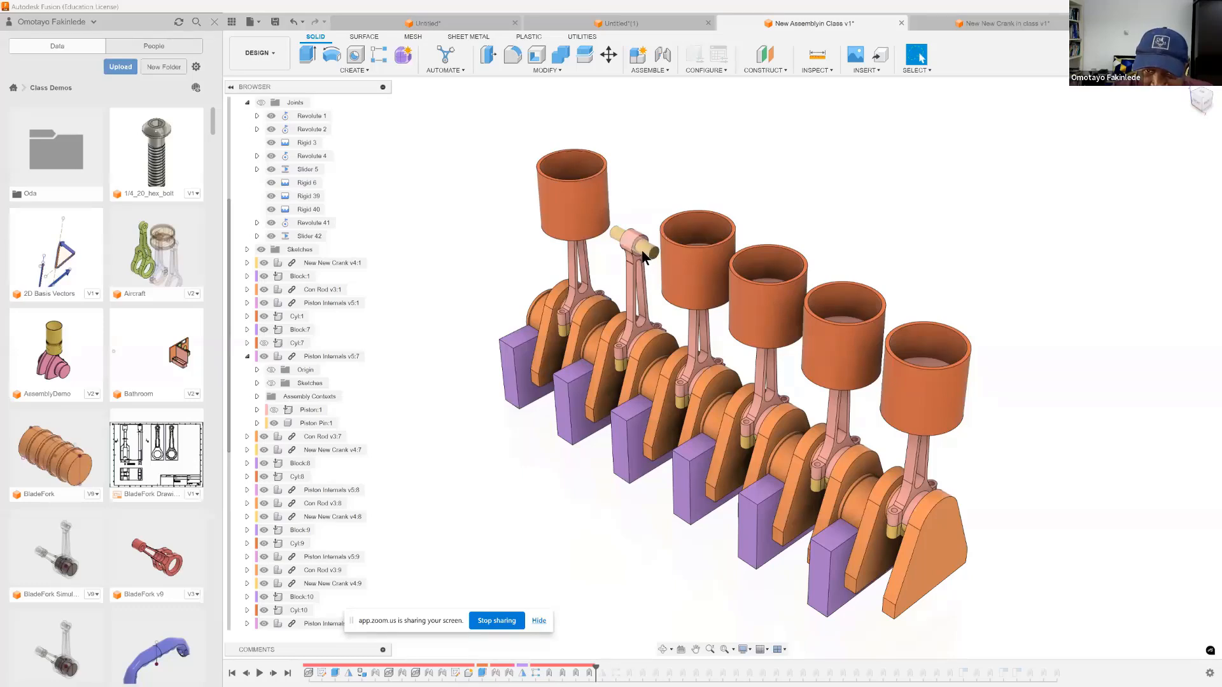
Try a revolute as-built joint between Con Rod v3:7 and Piston Pin:1 at the rod's pin end, and show Piston:1 and Cyl:7 again
{"action": "left_click", "coordinate": [658, 68]}
{"action": "left_click", "coordinate": [647, 116]}
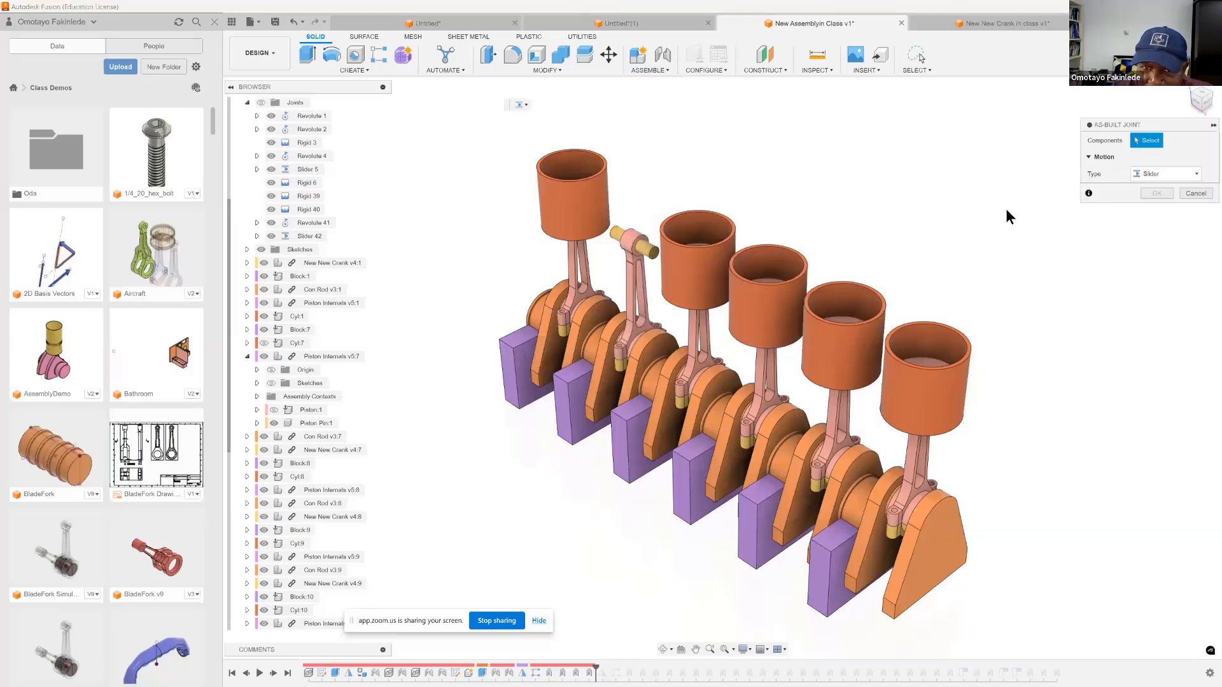
{"action": "left_click", "coordinate": [632, 267]}
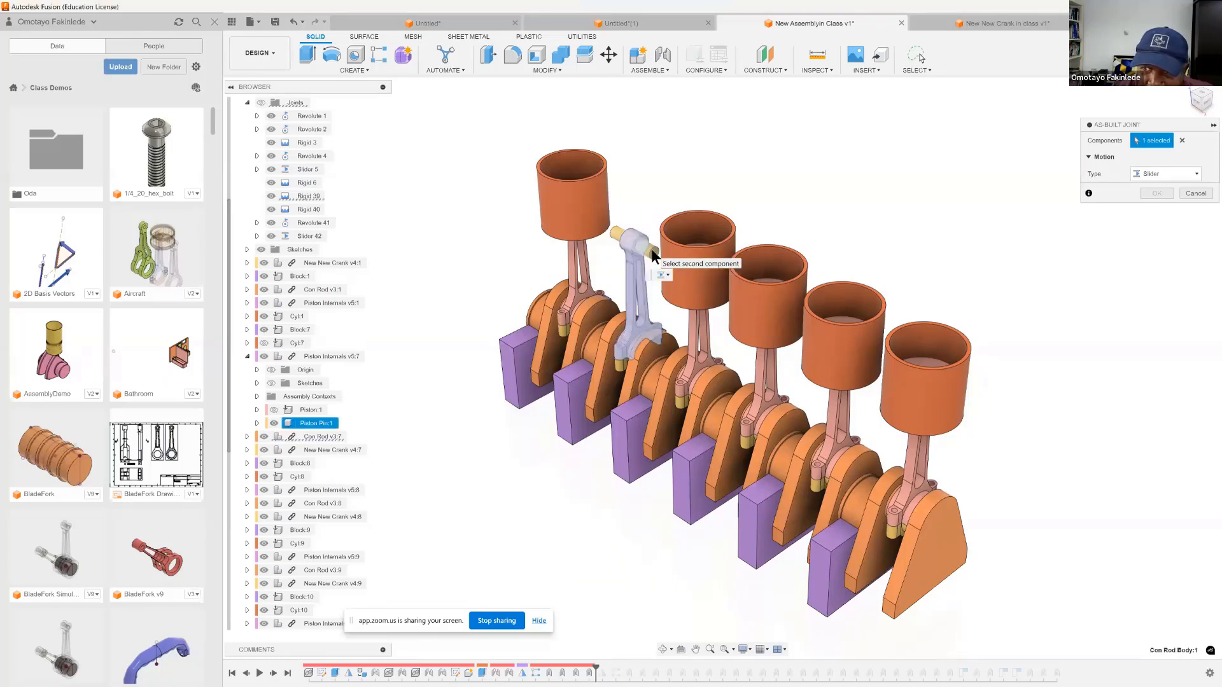
{"action": "left_click", "coordinate": [651, 248]}
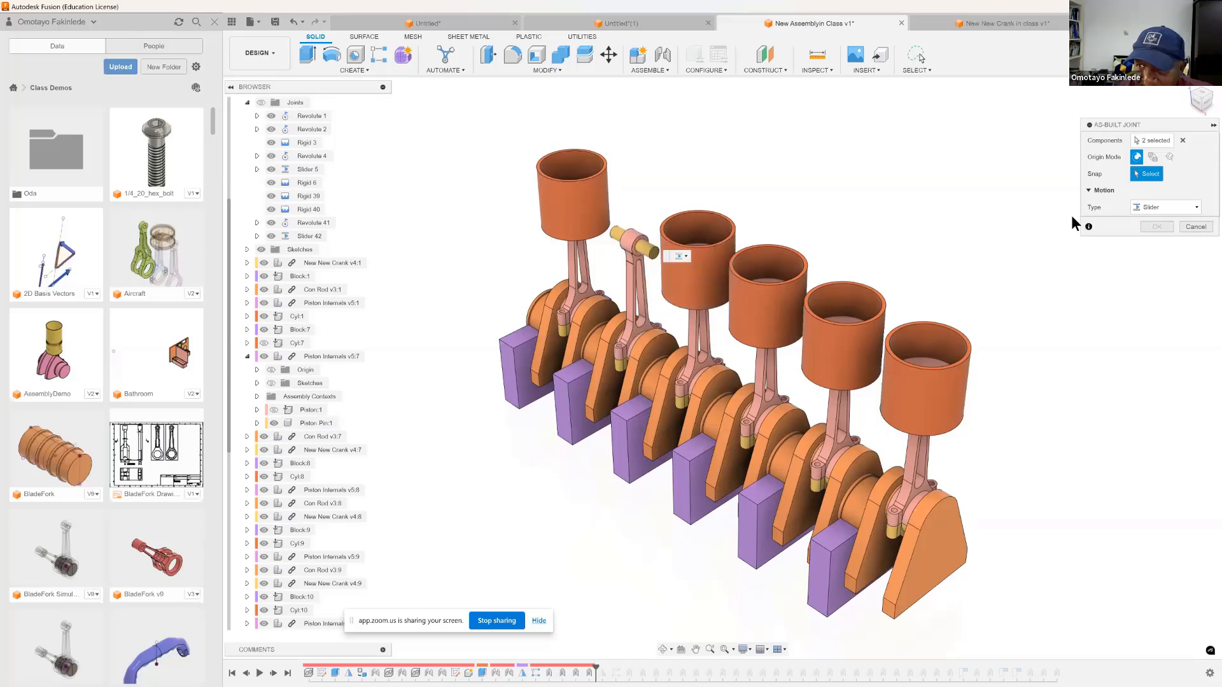
{"action": "left_click", "coordinate": [626, 240]}
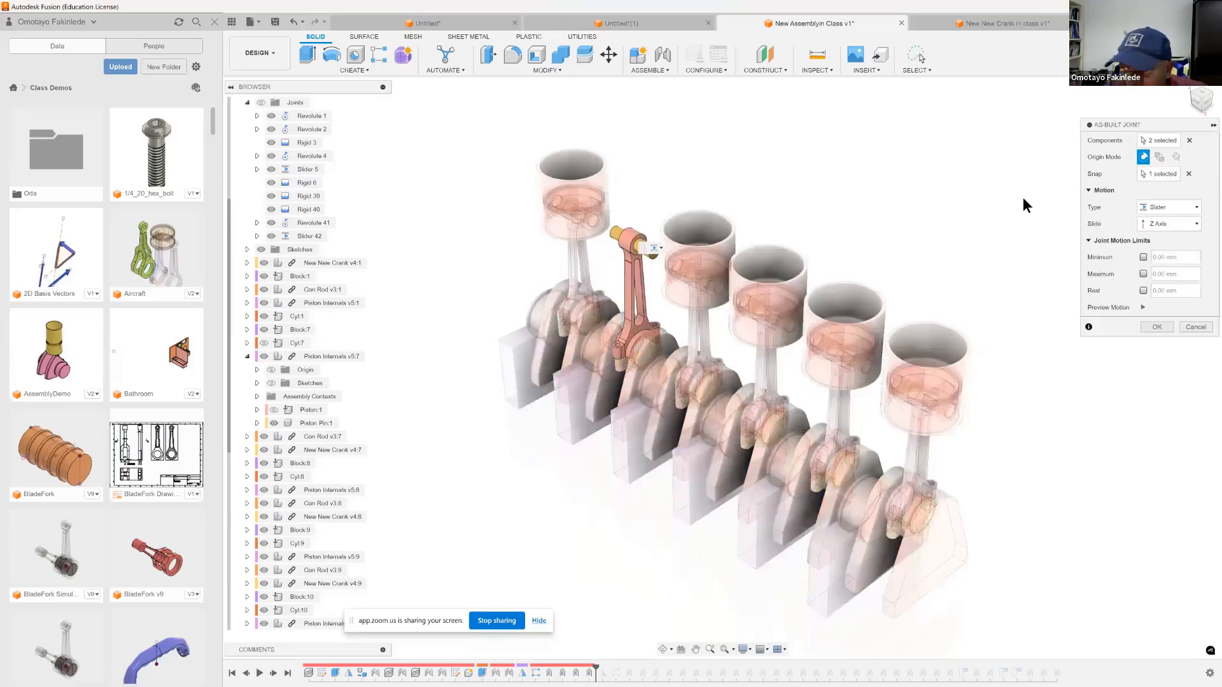
{"action": "left_click", "coordinate": [1195, 207]}
{"action": "left_click", "coordinate": [1164, 233]}
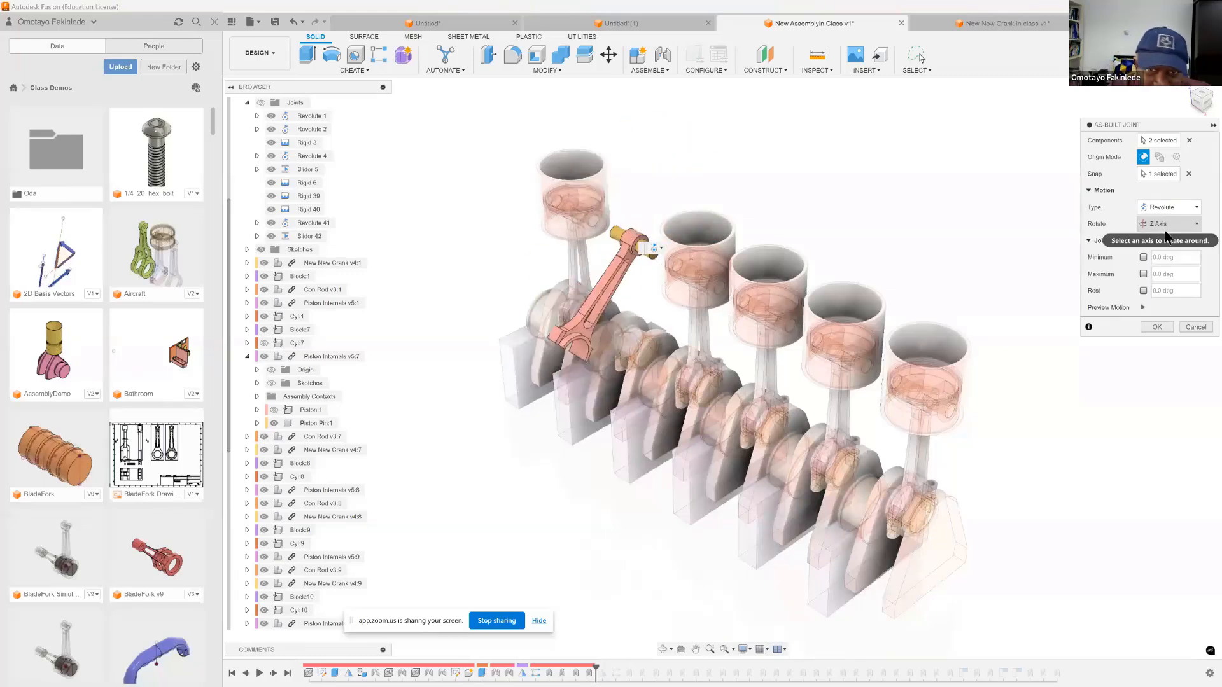
{"action": "key", "text": "Return"}
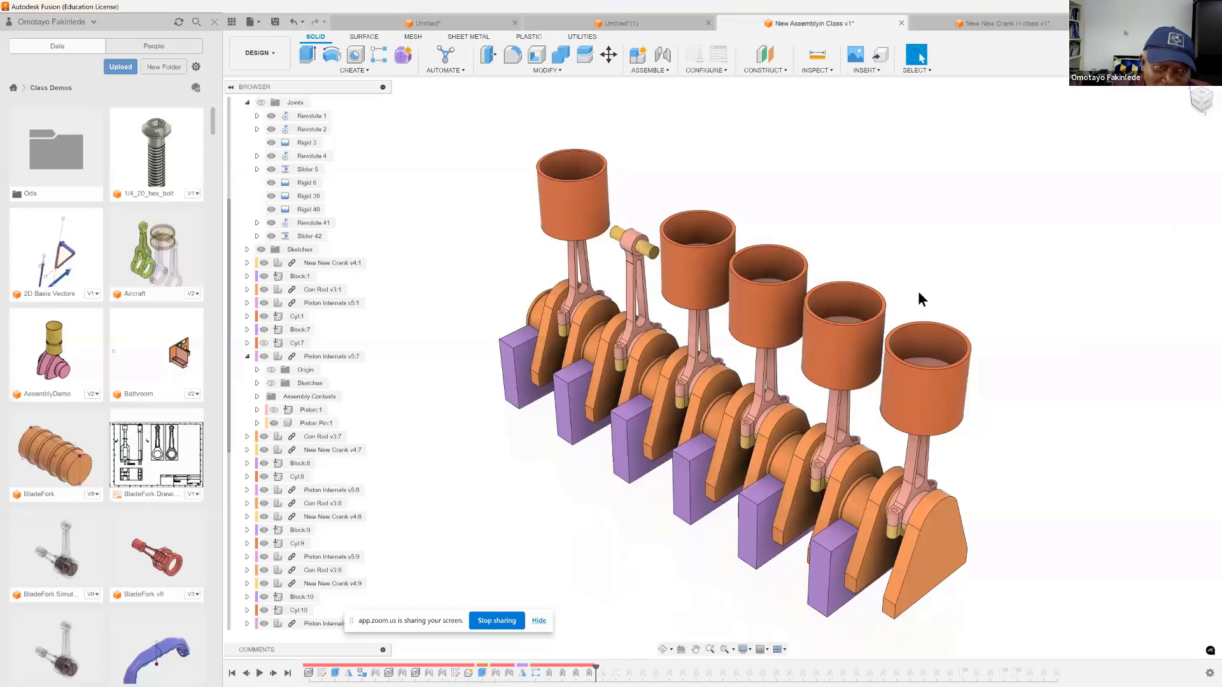
{"action": "left_click", "coordinate": [273, 410]}
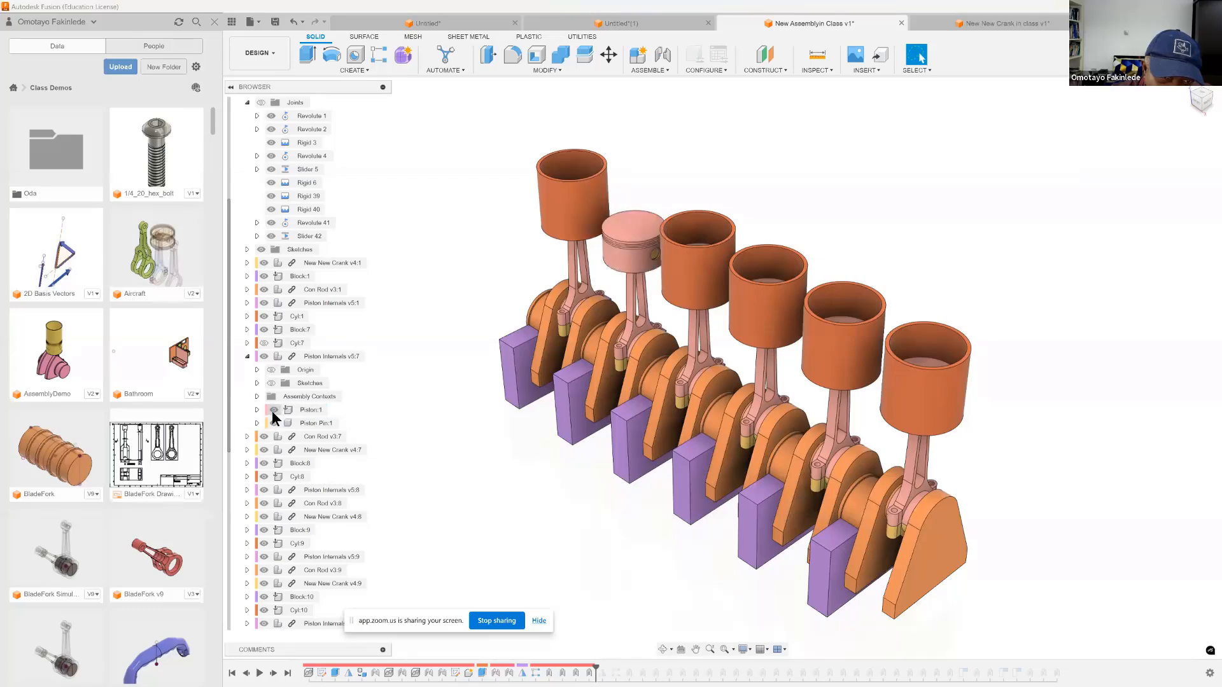
{"action": "left_click", "coordinate": [264, 343]}
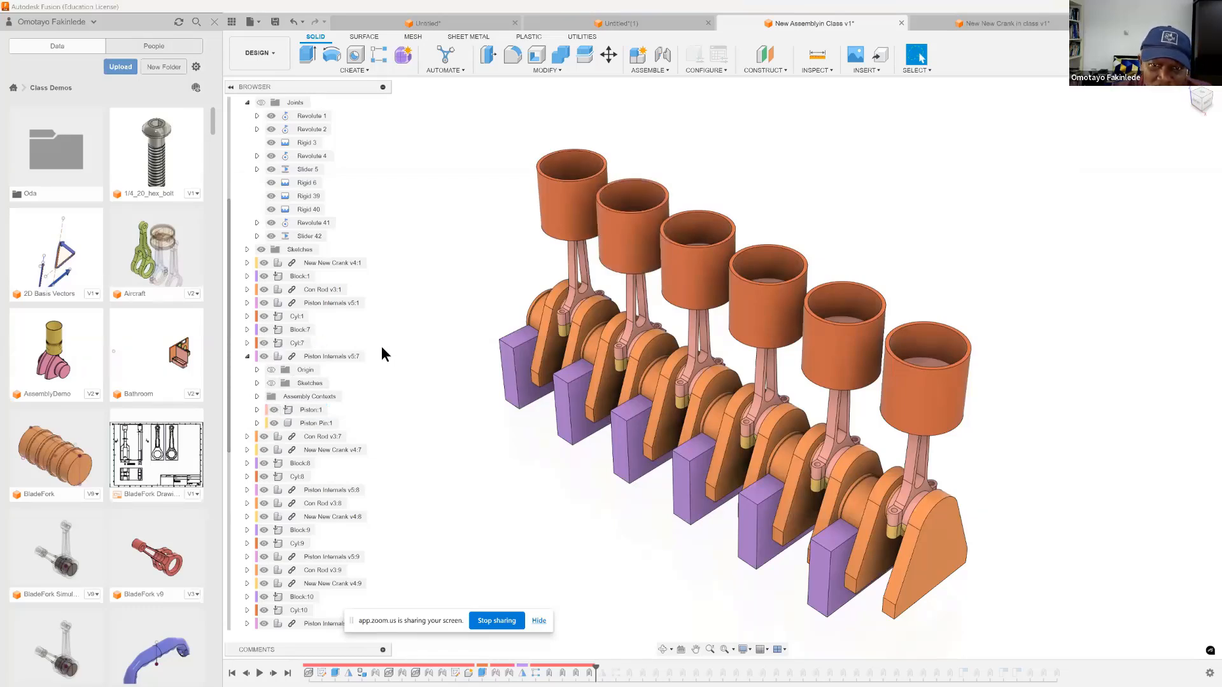
Try to rotate the component New New Crank v4:7 by 240 degrees about its crank axis, and undo the move
{"action": "left_click", "coordinate": [612, 54]}
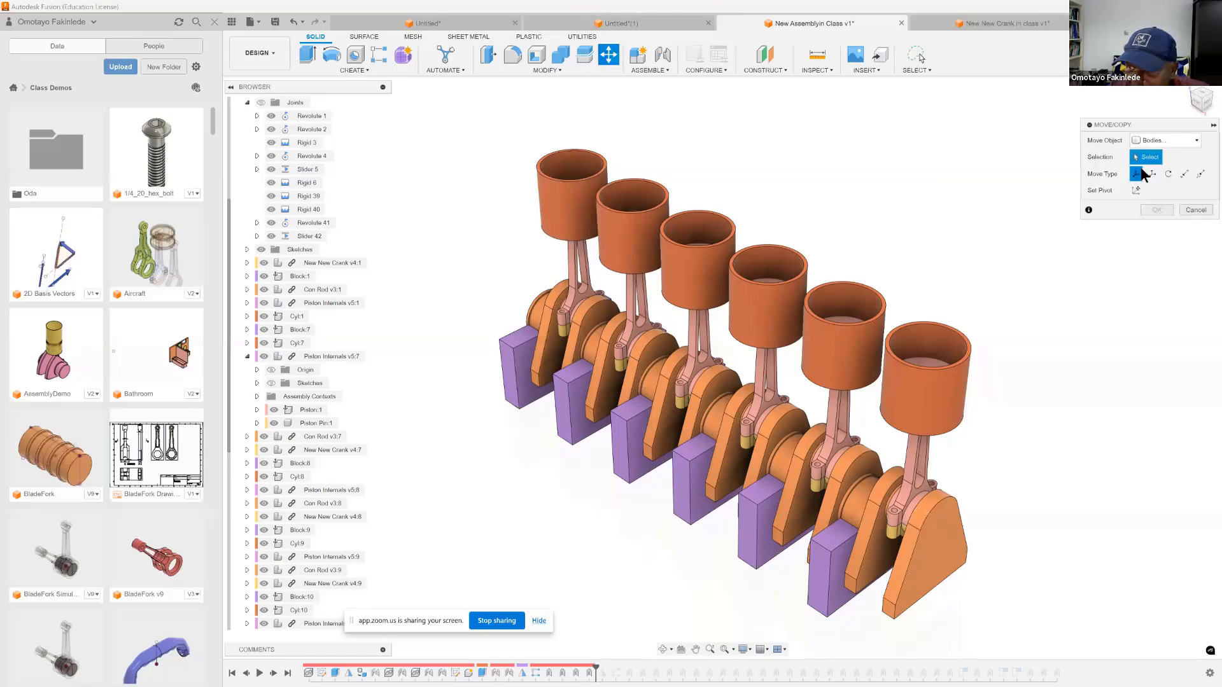
{"action": "left_click", "coordinate": [1169, 175]}
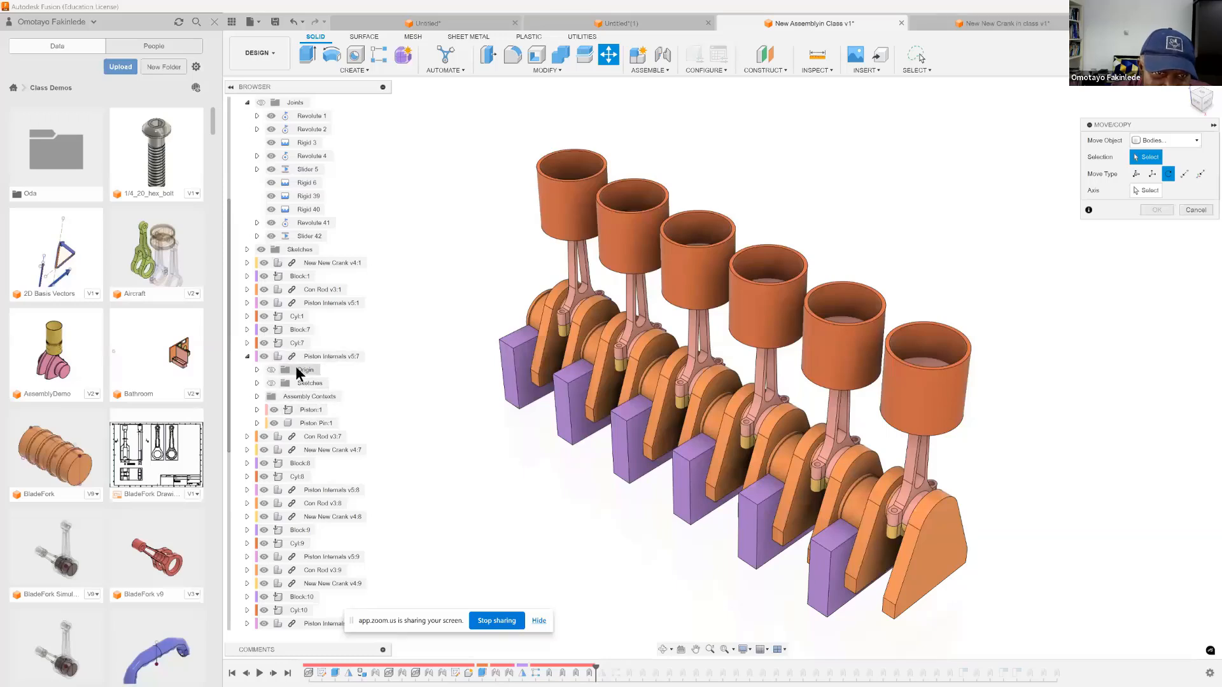
{"action": "left_click", "coordinate": [247, 356]}
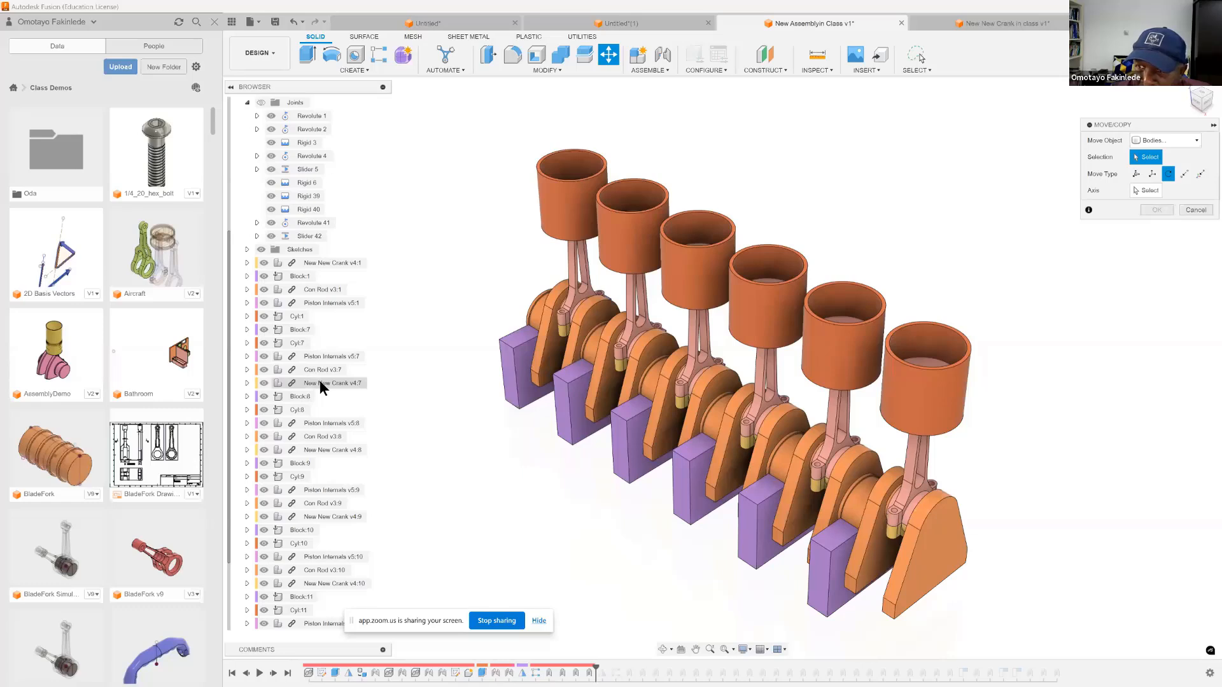
{"action": "left_click", "coordinate": [1197, 141]}
{"action": "left_click", "coordinate": [1169, 160]}
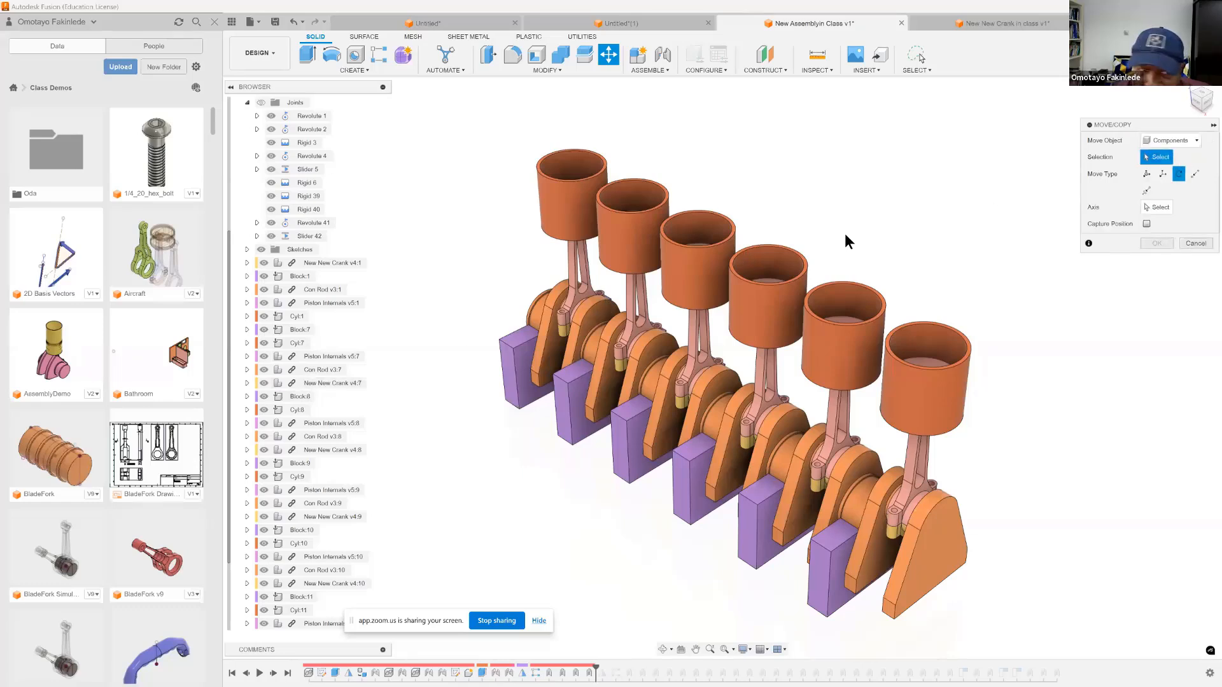
{"action": "left_click", "coordinate": [327, 382]}
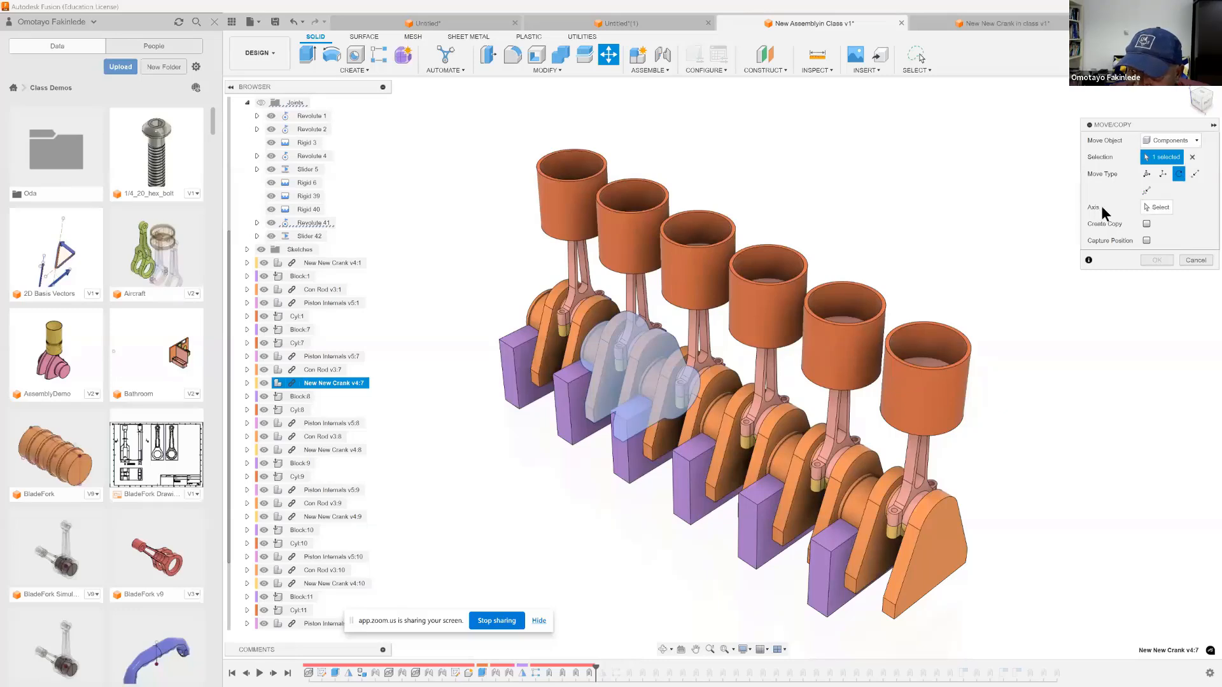
{"action": "left_click", "coordinate": [1155, 205]}
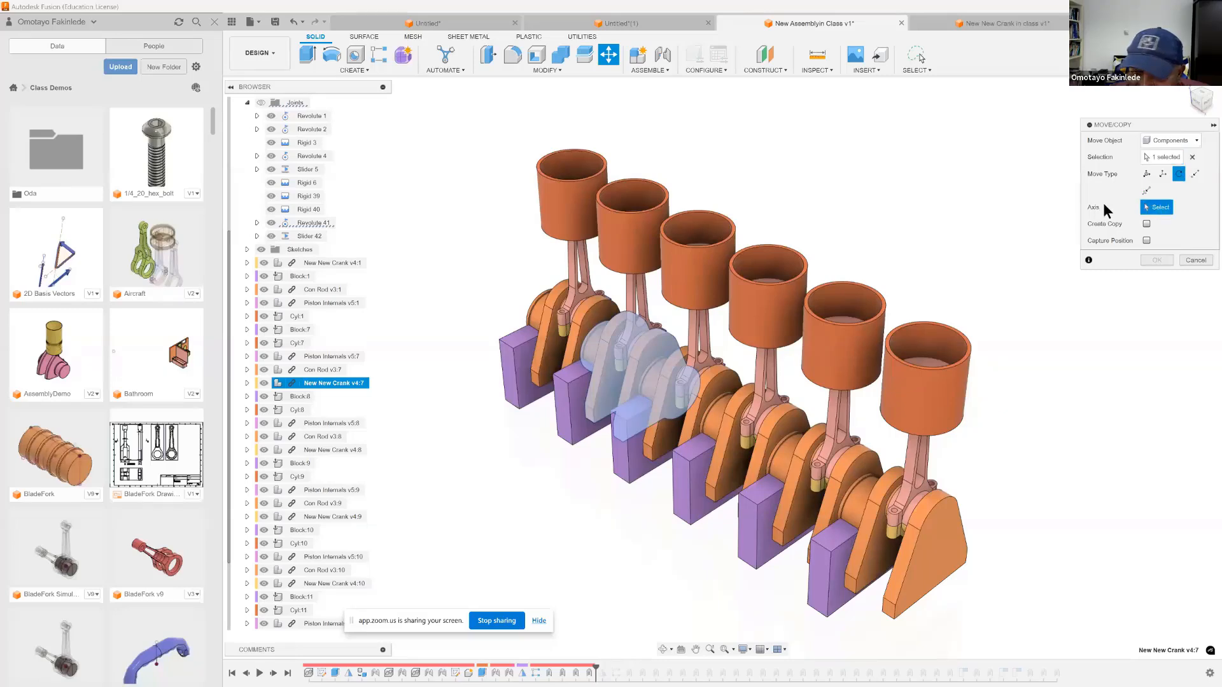
{"action": "left_click", "coordinate": [650, 372]}
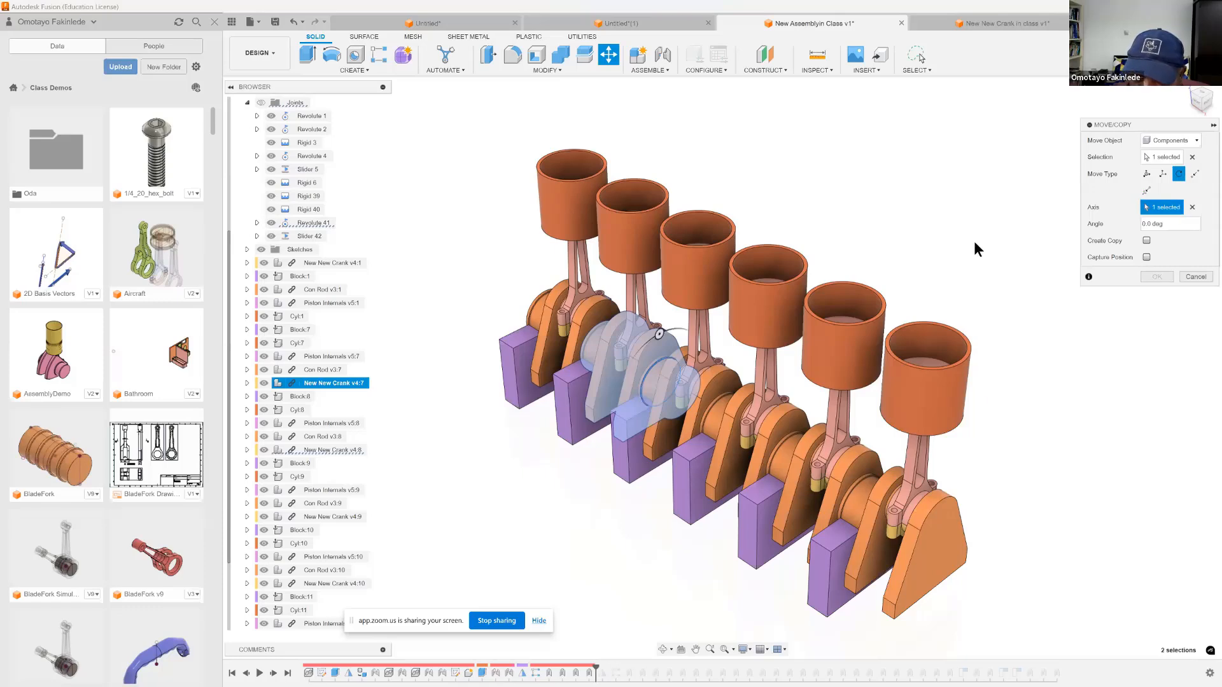
{"action": "left_click_drag", "start_coordinate": [659, 334], "coordinate": [698, 380]}
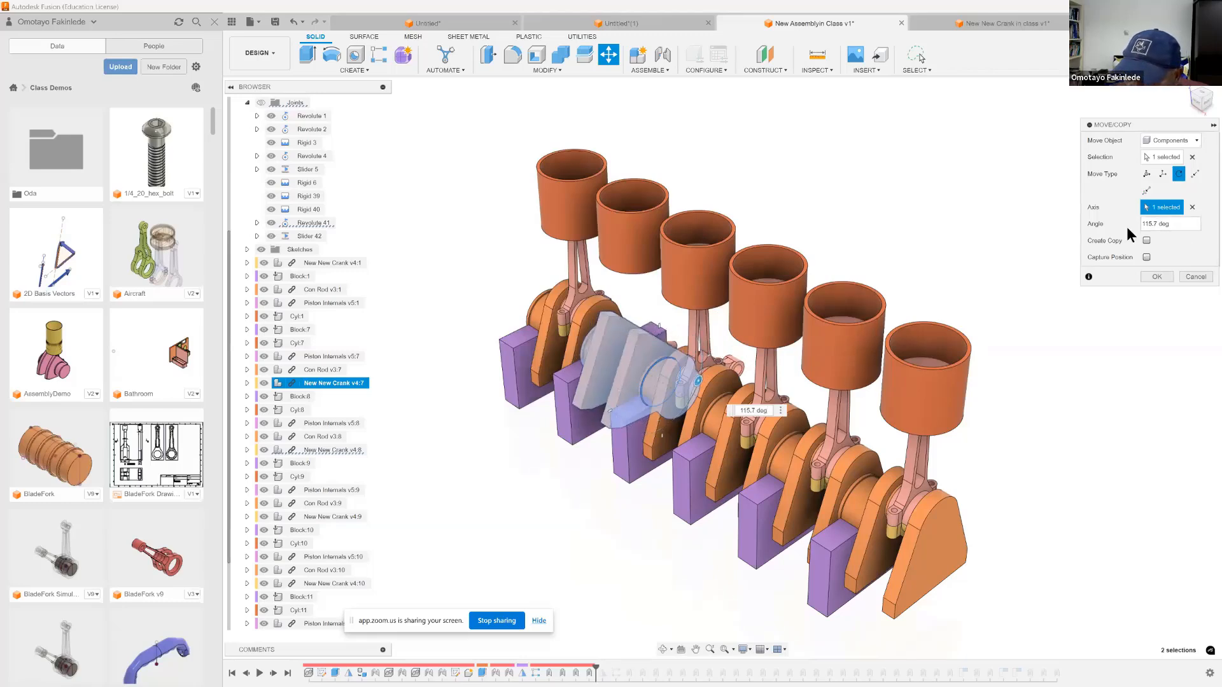
{"action": "type", "text": "2"}
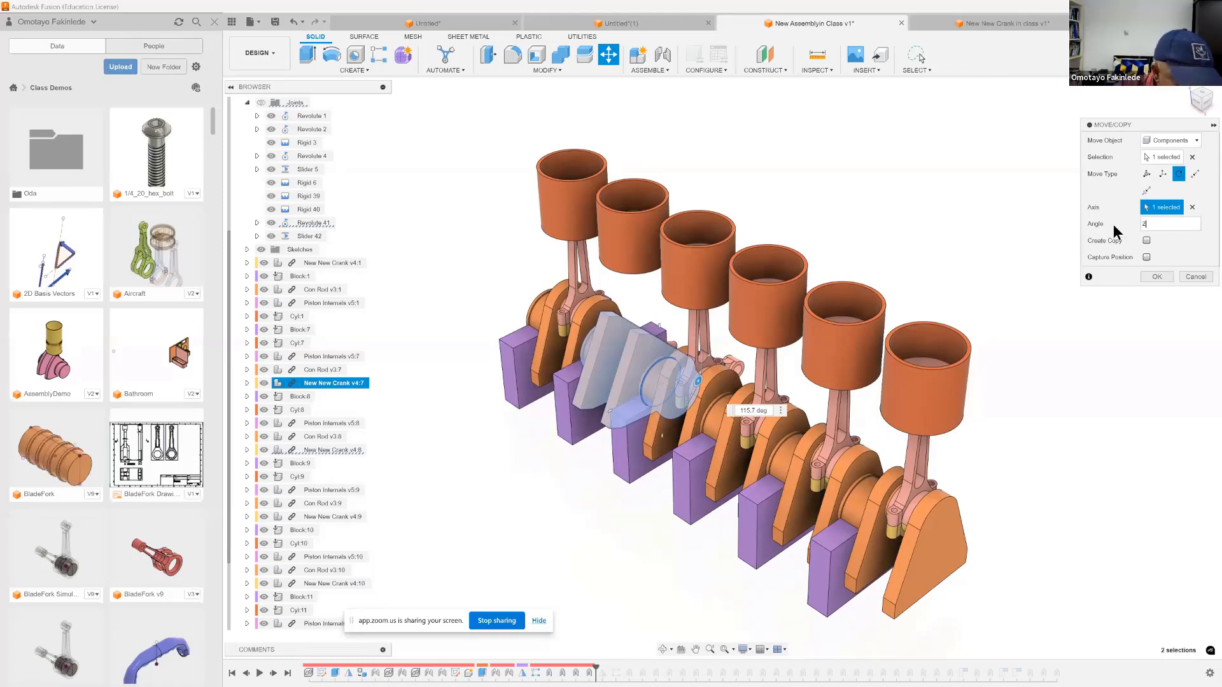
{"action": "type", "text": "40"}
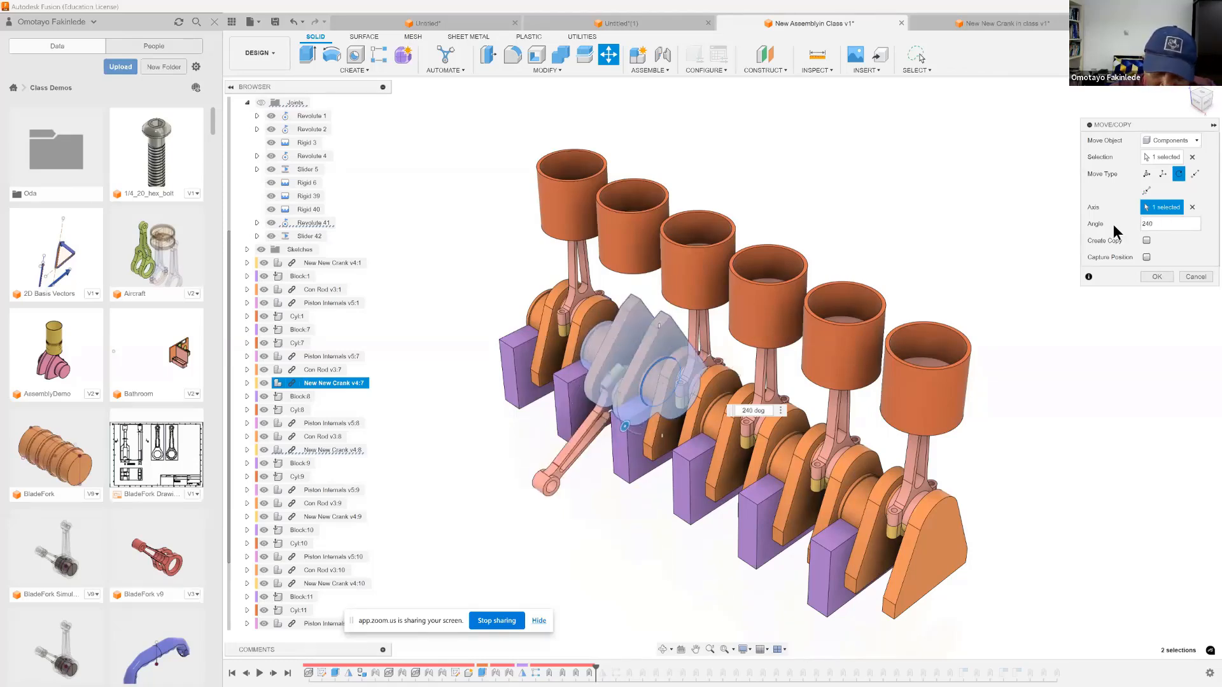
{"action": "key", "text": "Return"}
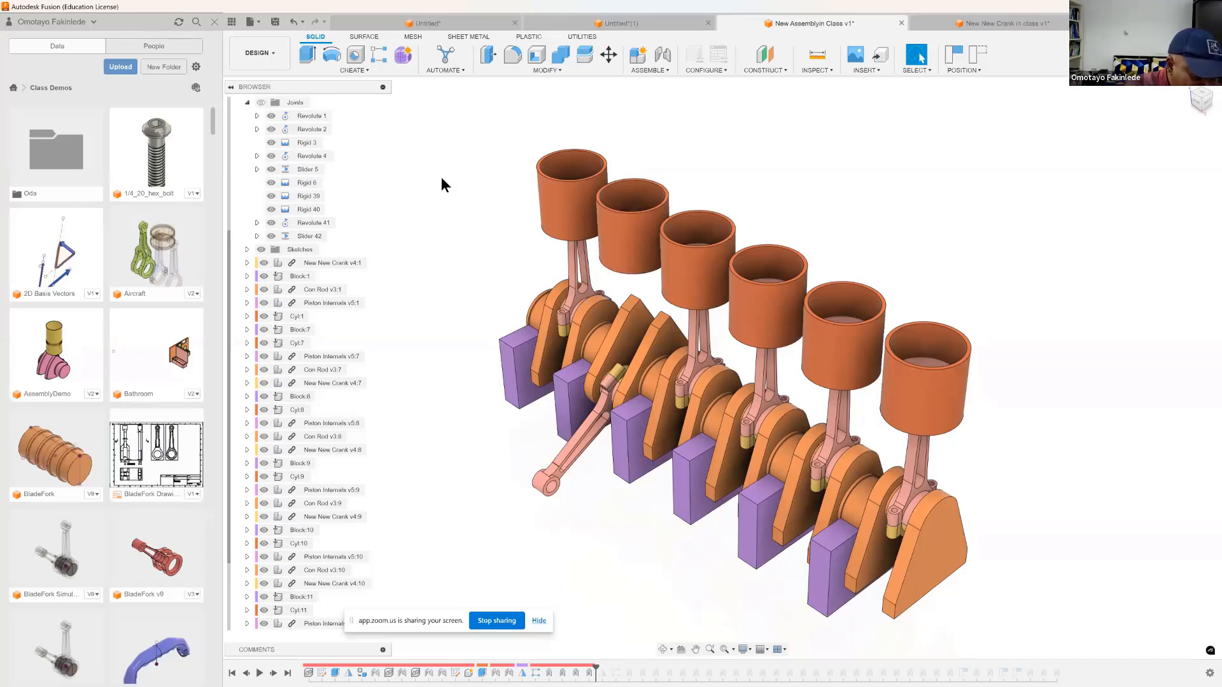
{"action": "key", "text": "ctrl+z"}
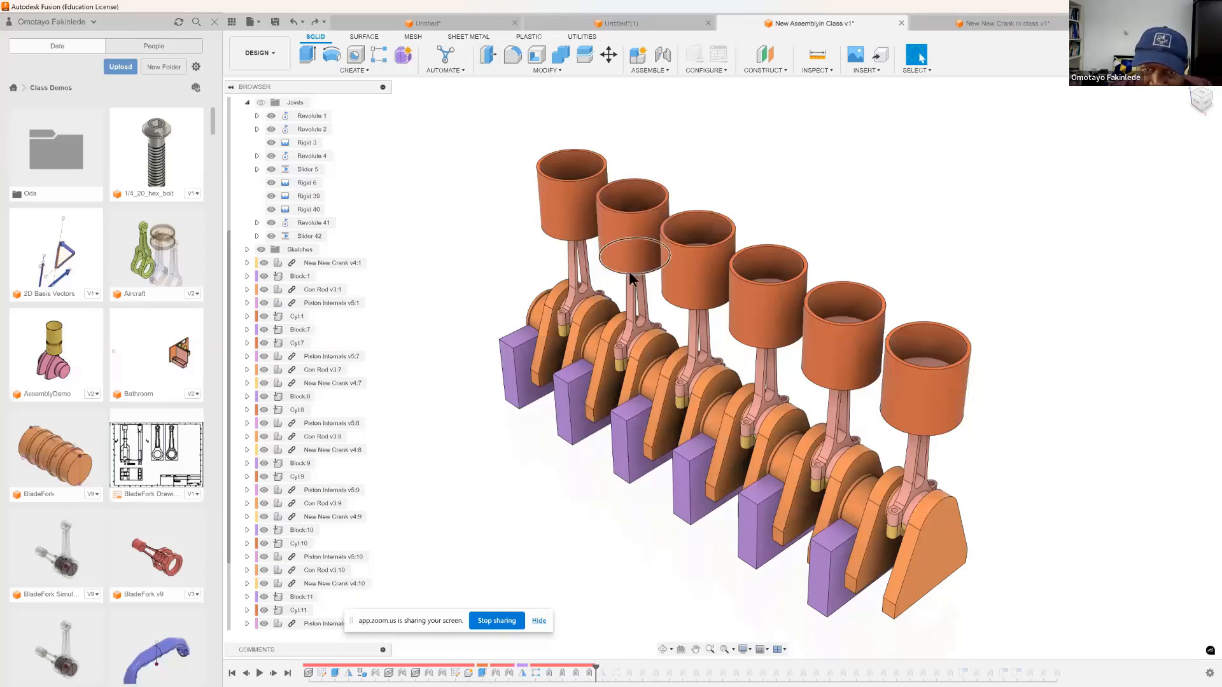
Hide Cyl:7 and Piston:1 of Piston Internals v5:7 to expose the second unit's piston pin
{"action": "left_click", "coordinate": [265, 342]}
{"action": "left_click", "coordinate": [270, 331]}
{"action": "left_click", "coordinate": [270, 330]}
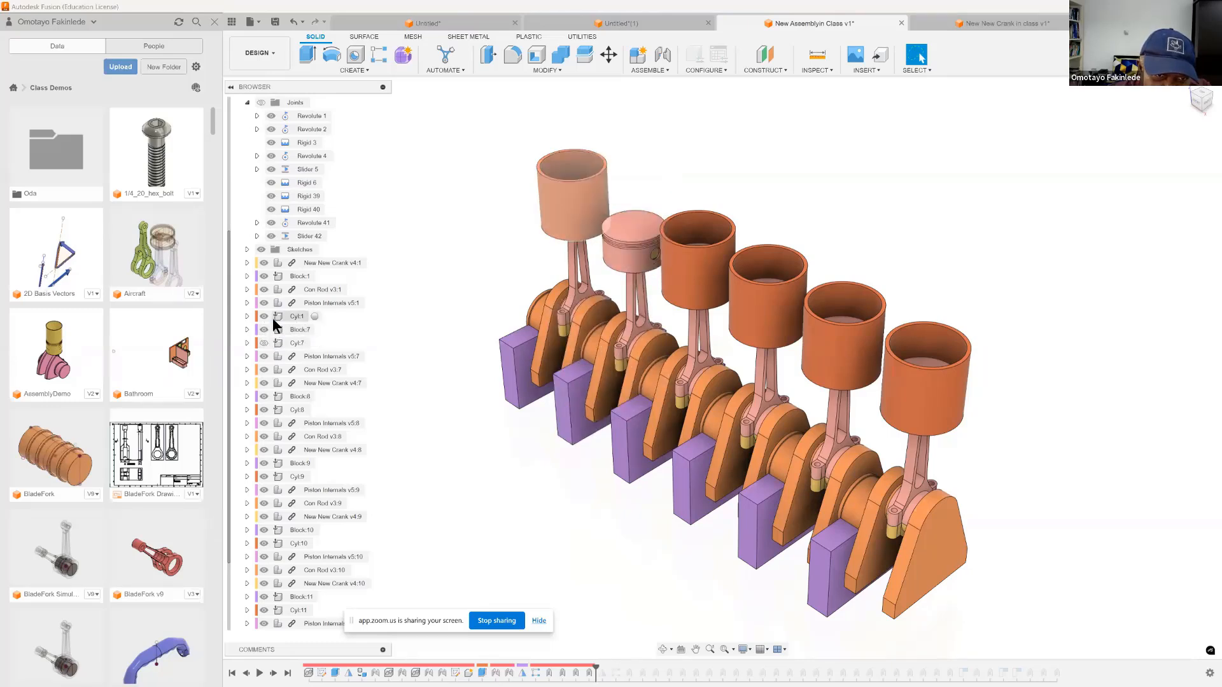
{"action": "left_click", "coordinate": [273, 356]}
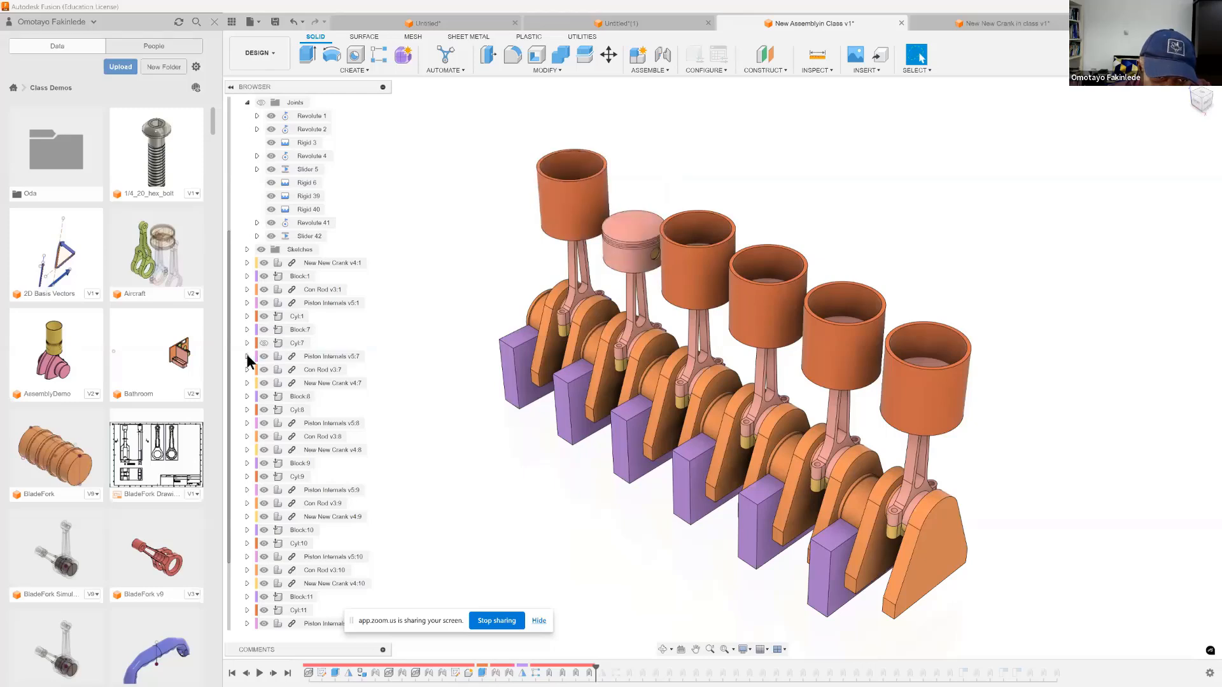
{"action": "left_click", "coordinate": [247, 357]}
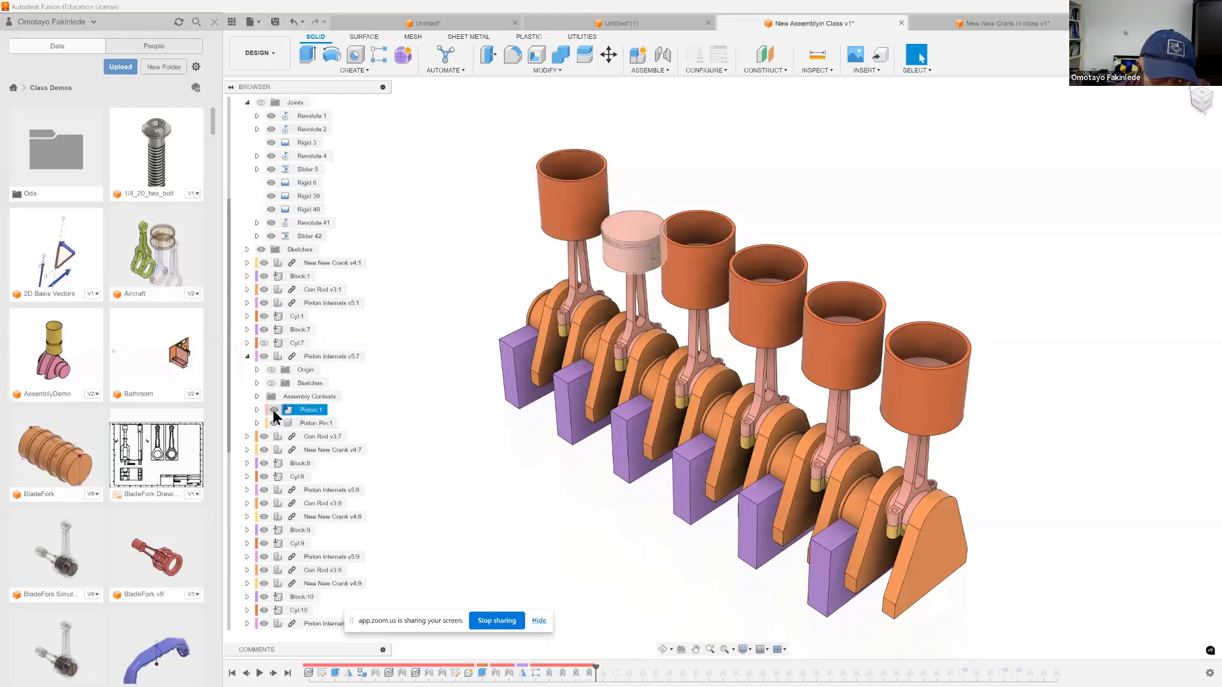
{"action": "left_click", "coordinate": [272, 409]}
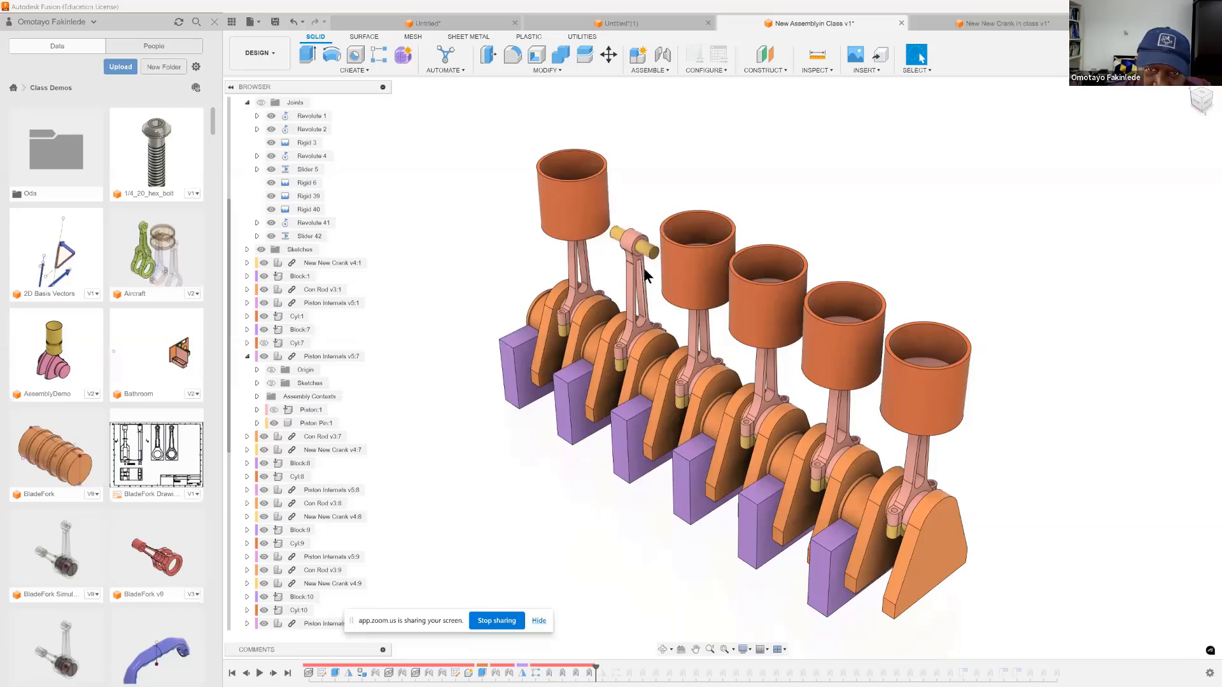
Create a revolute as-built joint between Con Rod v3:7 and Piston Pin:1 at the rod's pin end, and show Cyl:7 and Piston:1 again
{"action": "left_click", "coordinate": [649, 70]}
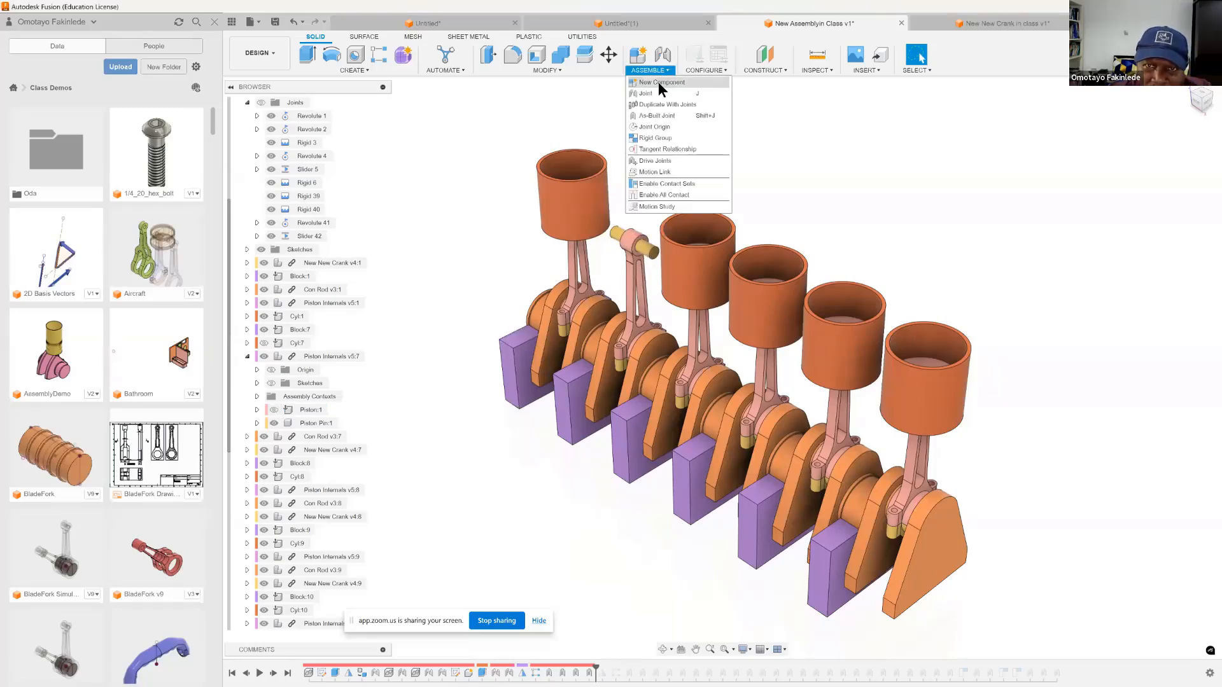
{"action": "left_click", "coordinate": [656, 116]}
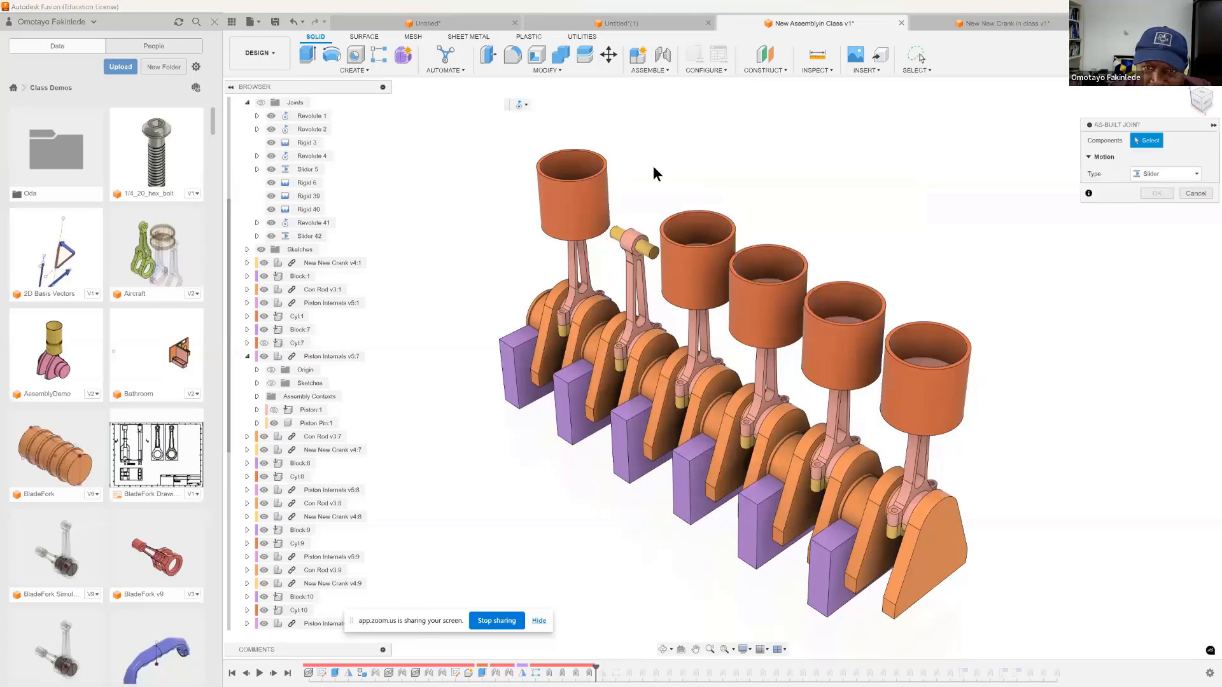
{"action": "left_click", "coordinate": [645, 251]}
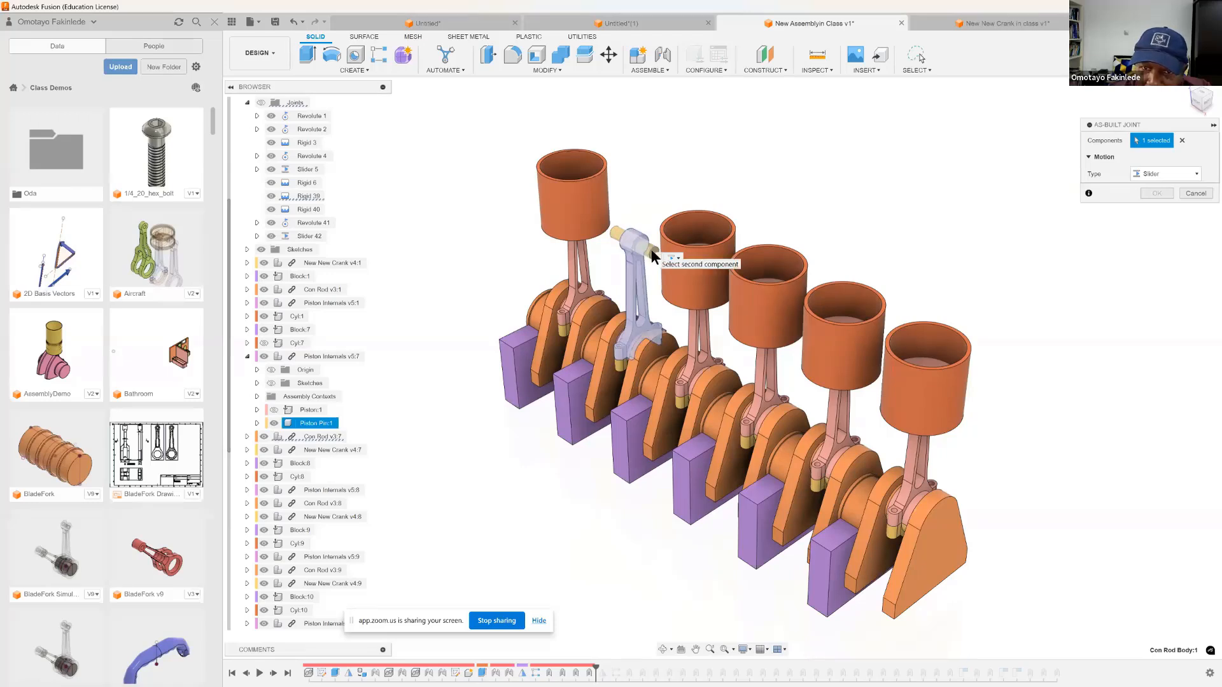
{"action": "left_click", "coordinate": [303, 421]}
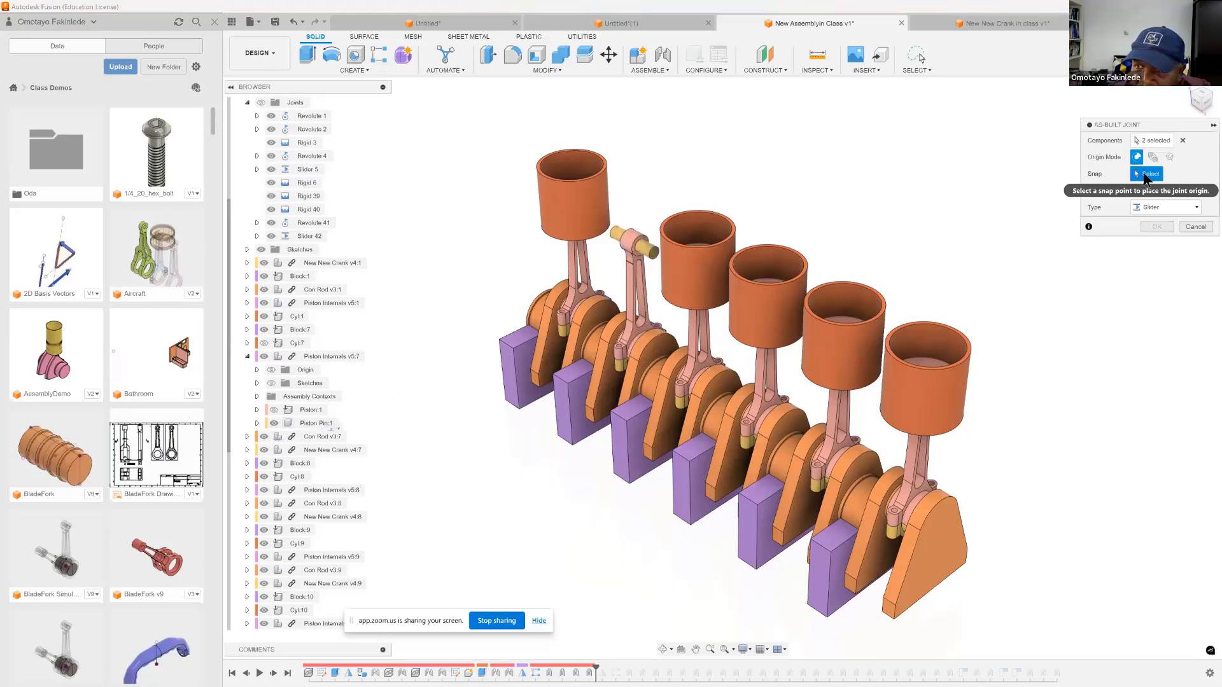
{"action": "left_click", "coordinate": [627, 243]}
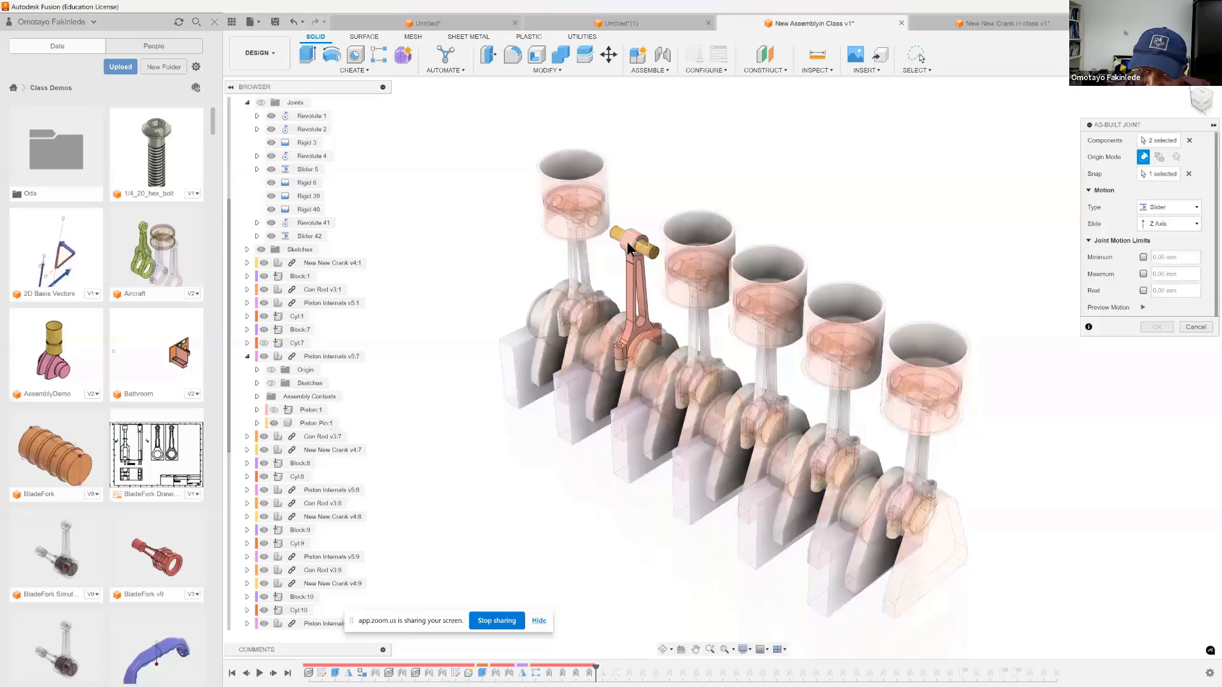
{"action": "left_click", "coordinate": [1196, 207]}
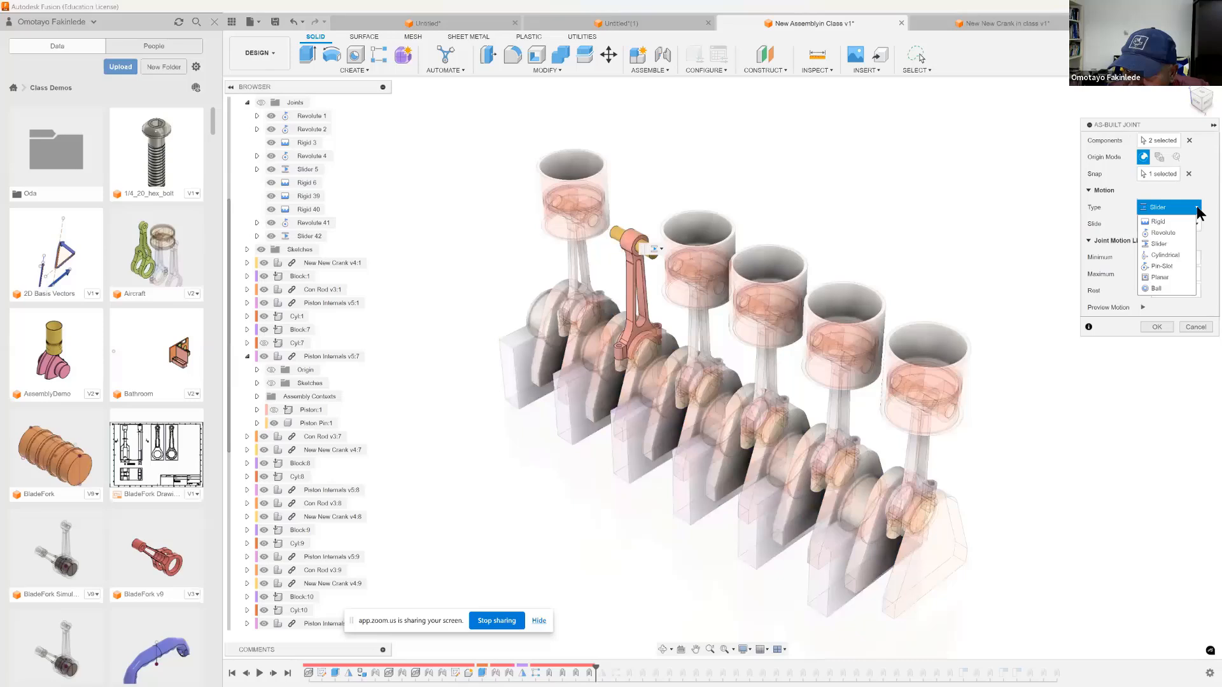
{"action": "left_click", "coordinate": [1166, 230]}
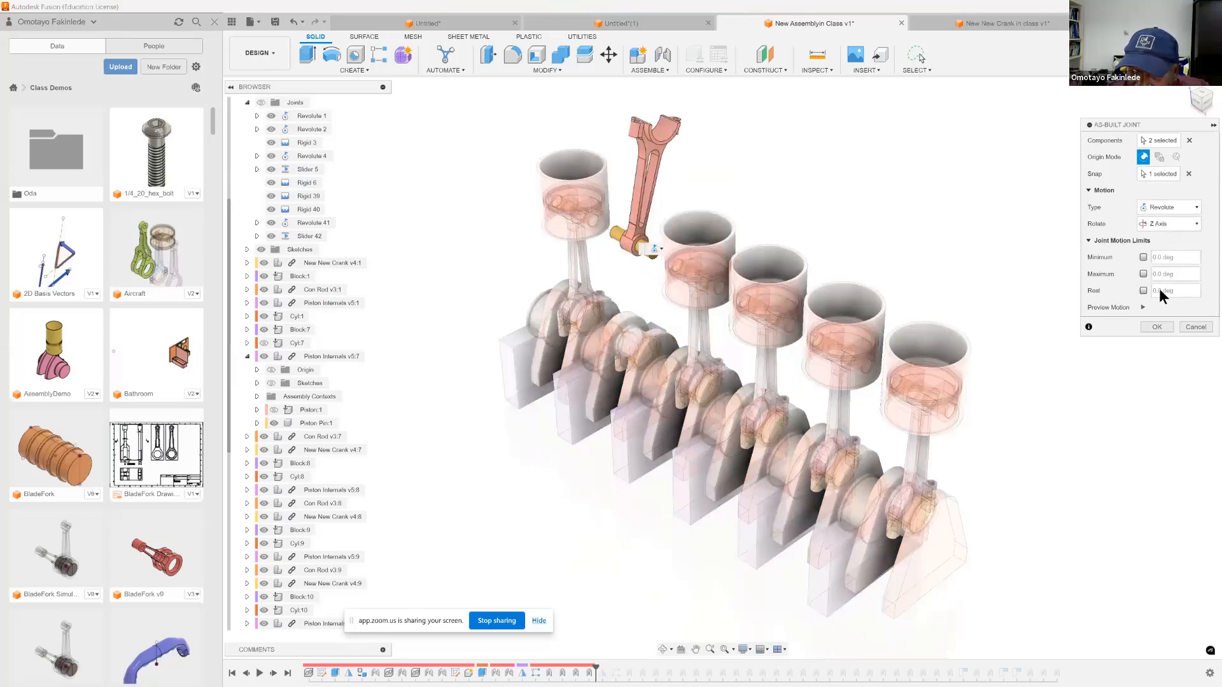
{"action": "left_click", "coordinate": [1157, 325]}
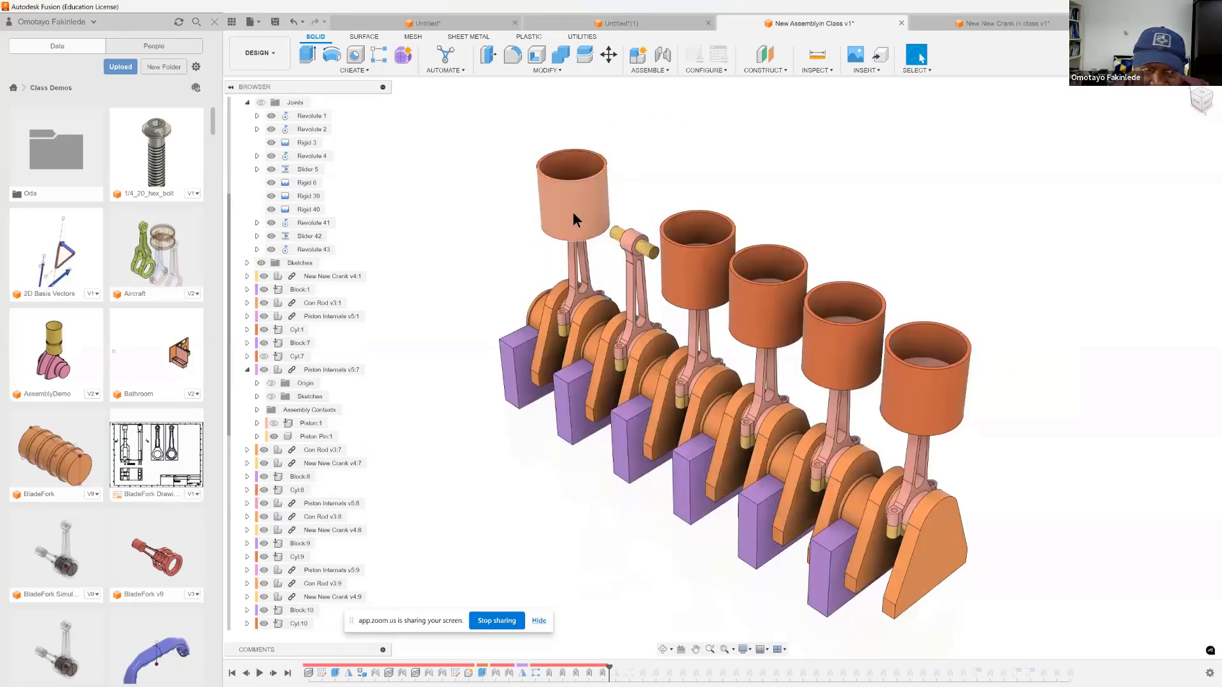
{"action": "left_click", "coordinate": [263, 356]}
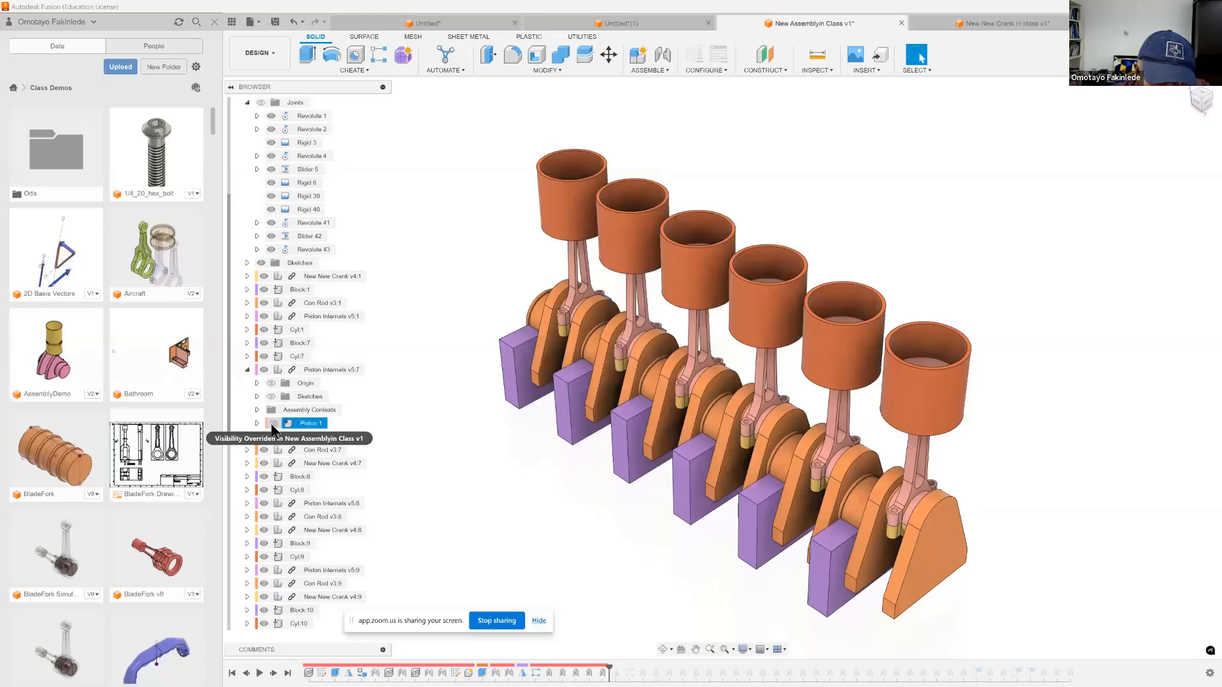
{"action": "left_click", "coordinate": [247, 370]}
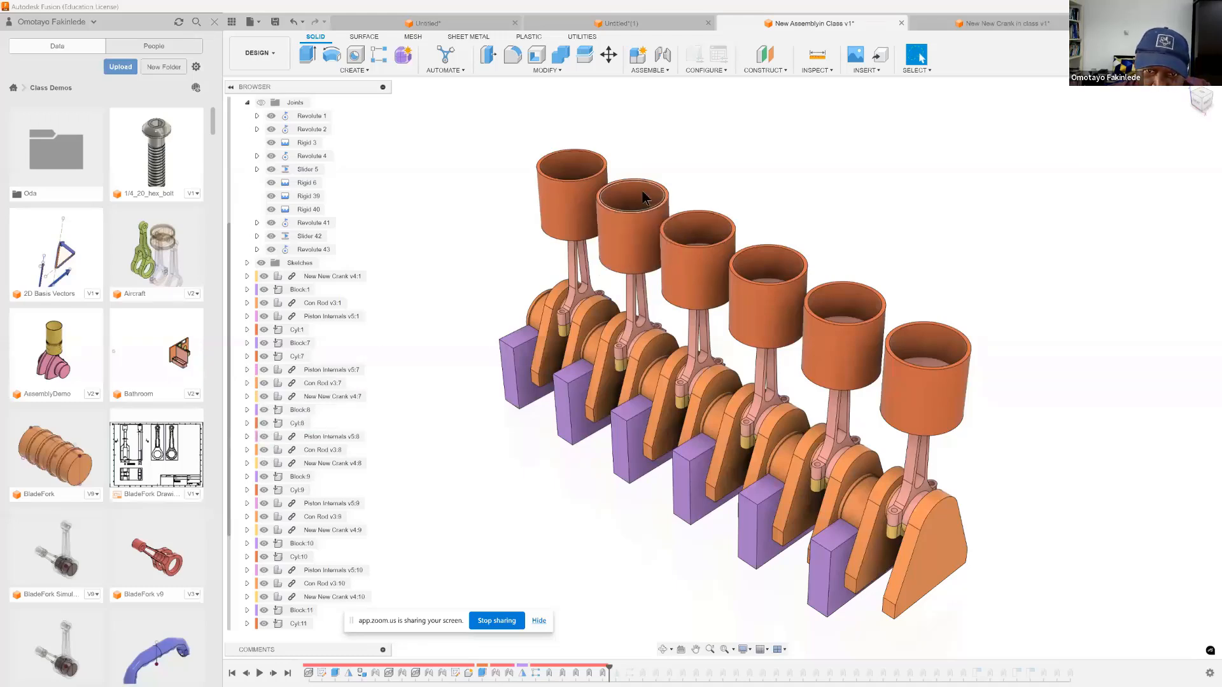
Rotate the component New New Crank v4:7 by 240 degrees about its crank axis with Move/Copy
{"action": "left_click", "coordinate": [609, 55]}
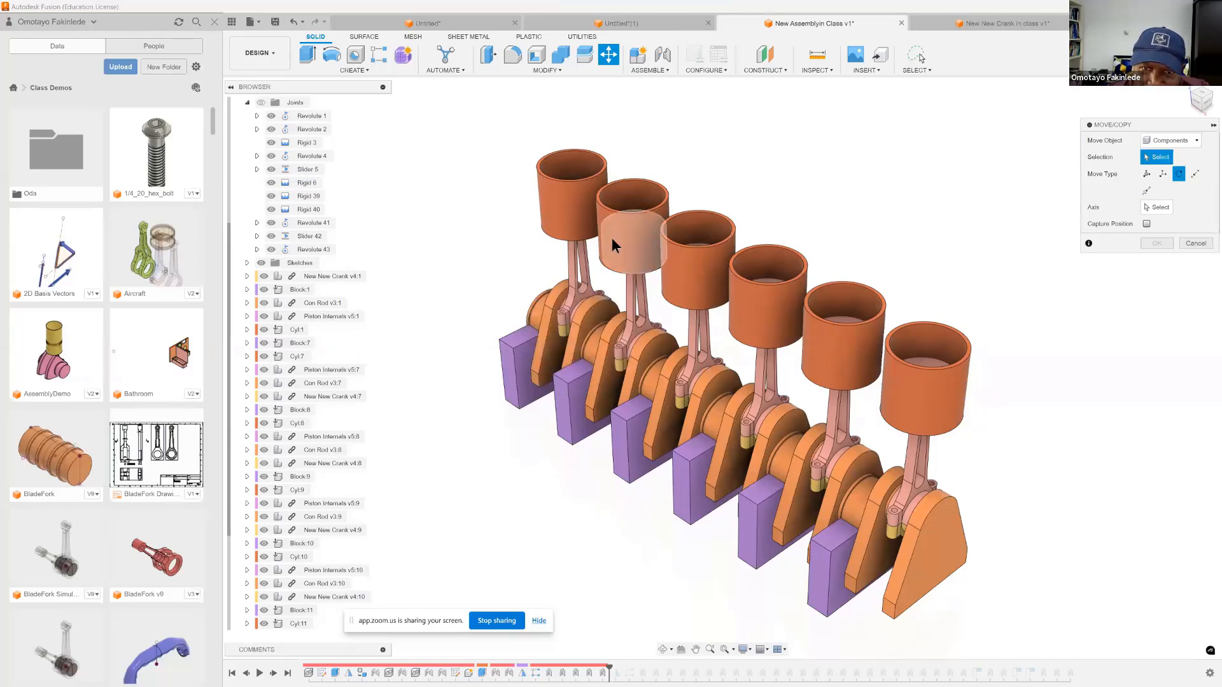
{"action": "left_click", "coordinate": [328, 394]}
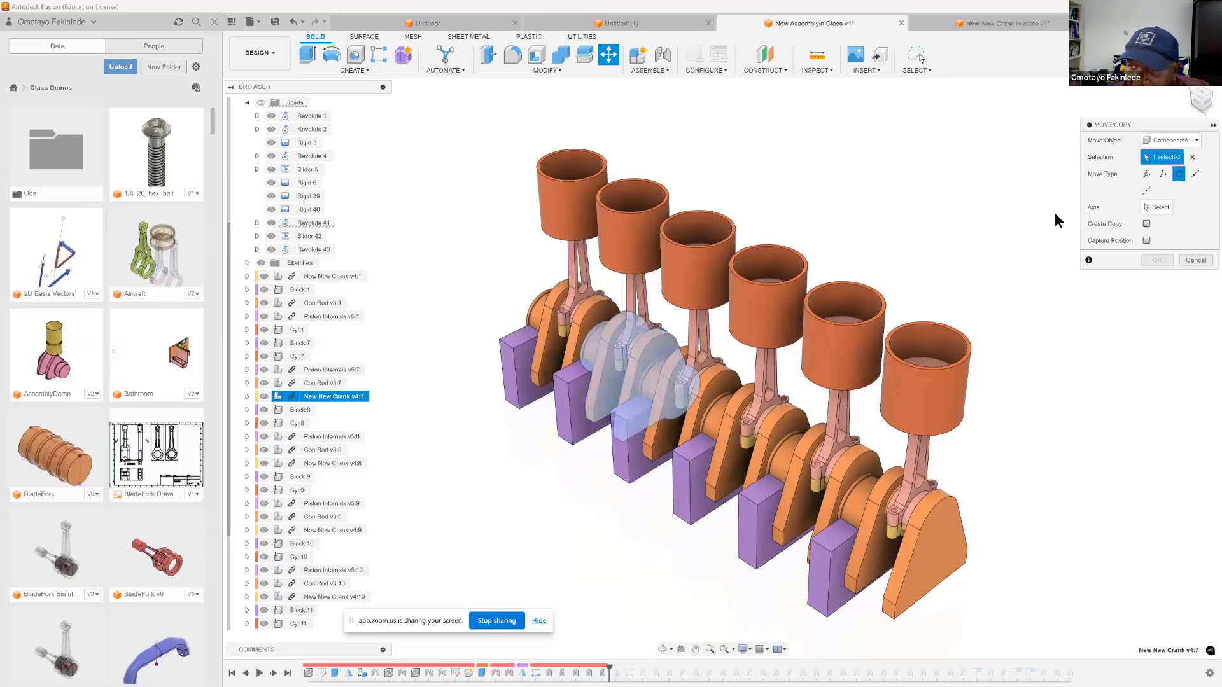
{"action": "left_click", "coordinate": [1161, 206]}
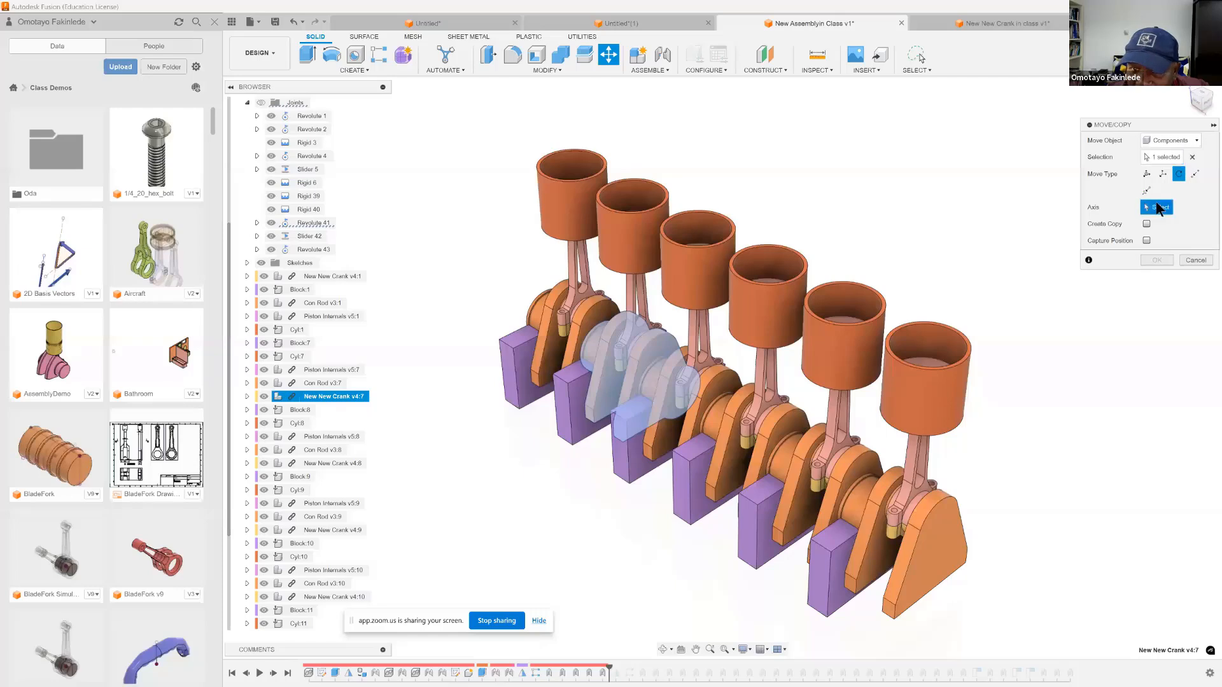
{"action": "left_click", "coordinate": [650, 366]}
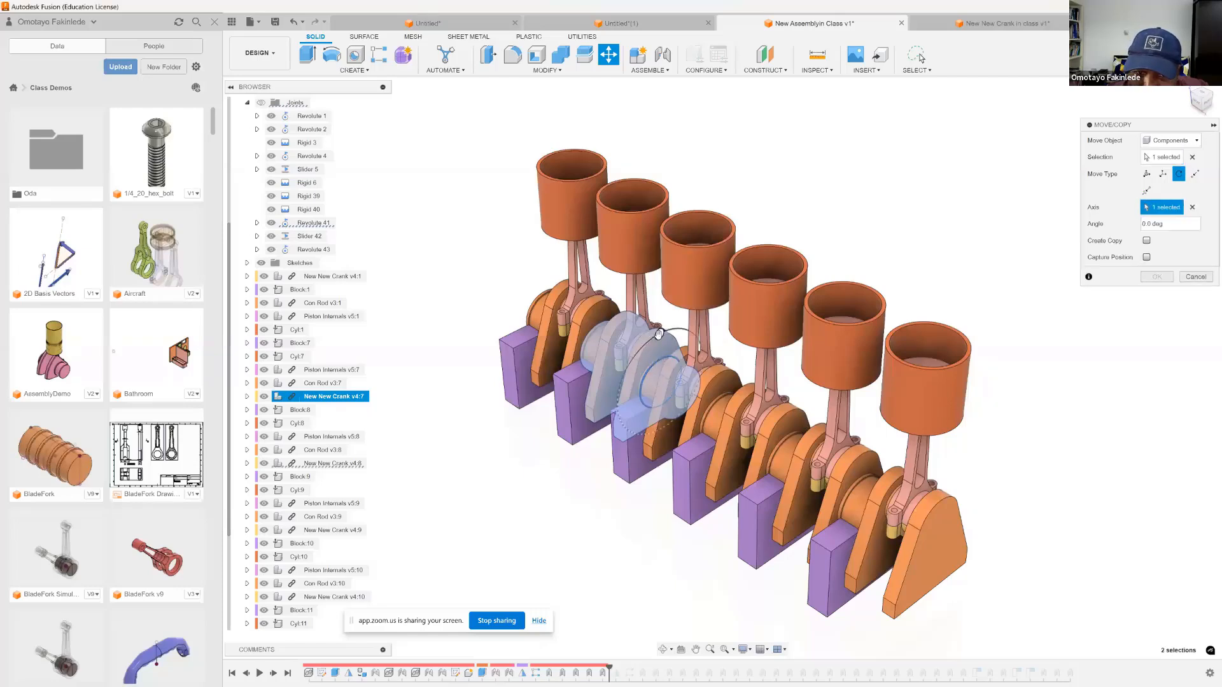
{"action": "left_click_drag", "start_coordinate": [659, 334], "coordinate": [704, 359]}
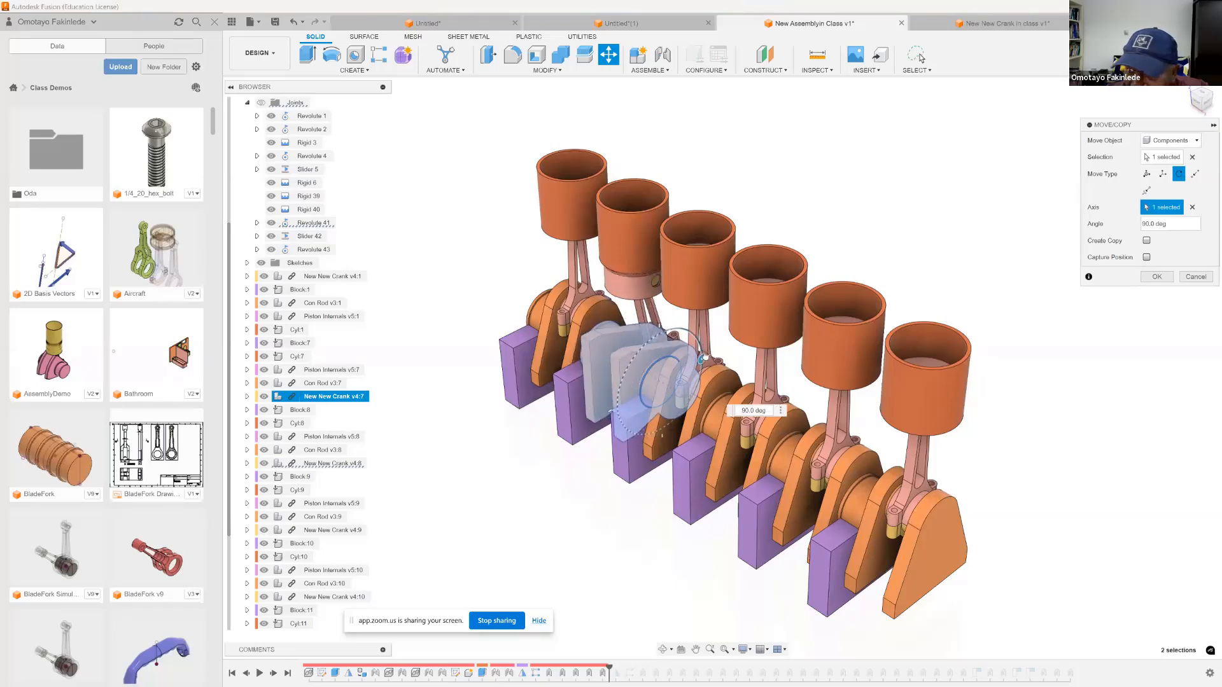
{"action": "double_click", "coordinate": [1153, 224]}
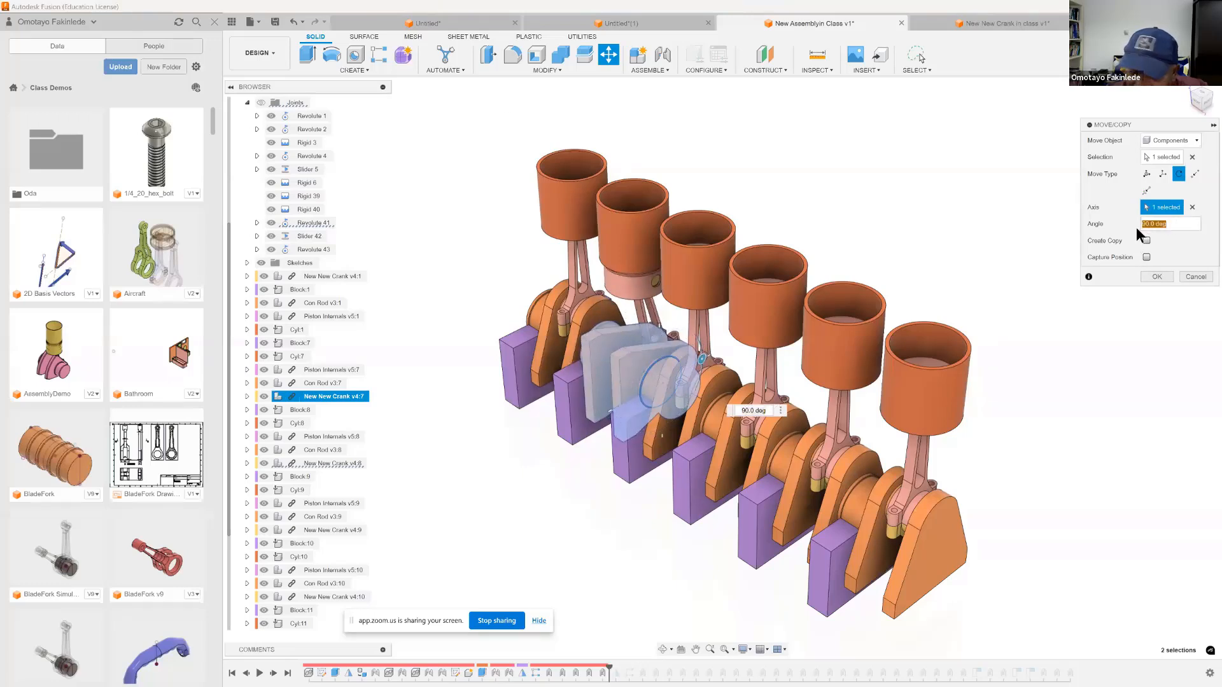
{"action": "type", "text": "240"}
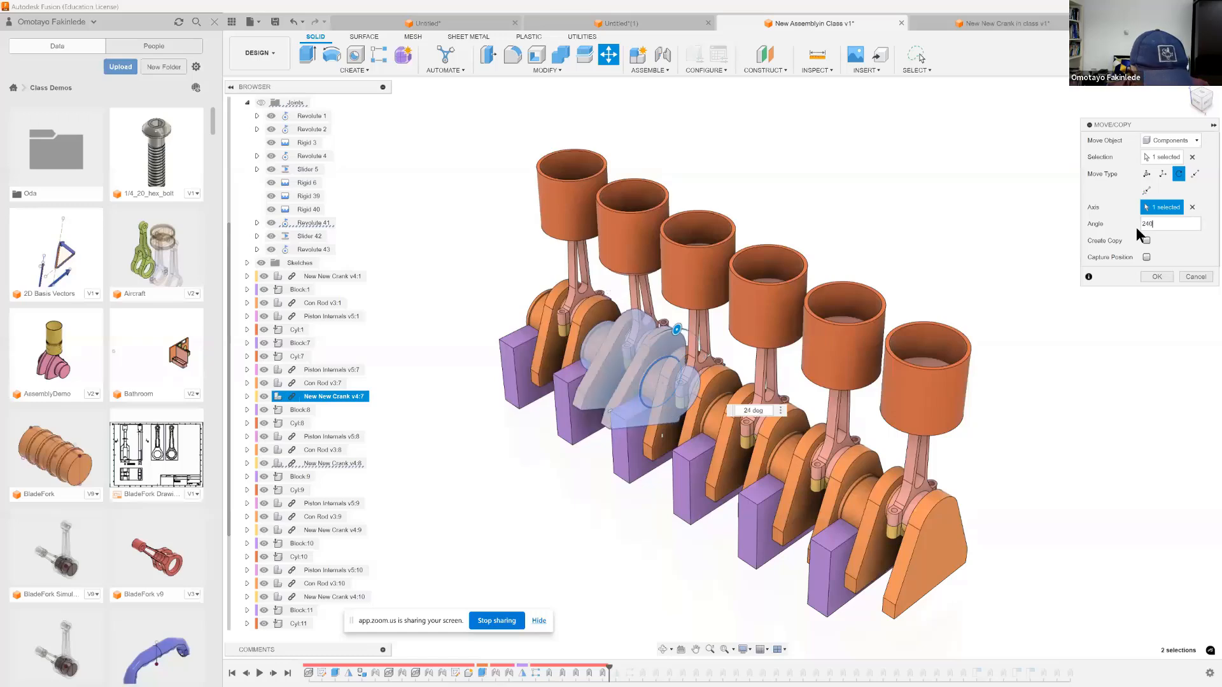
{"action": "key", "text": "Return"}
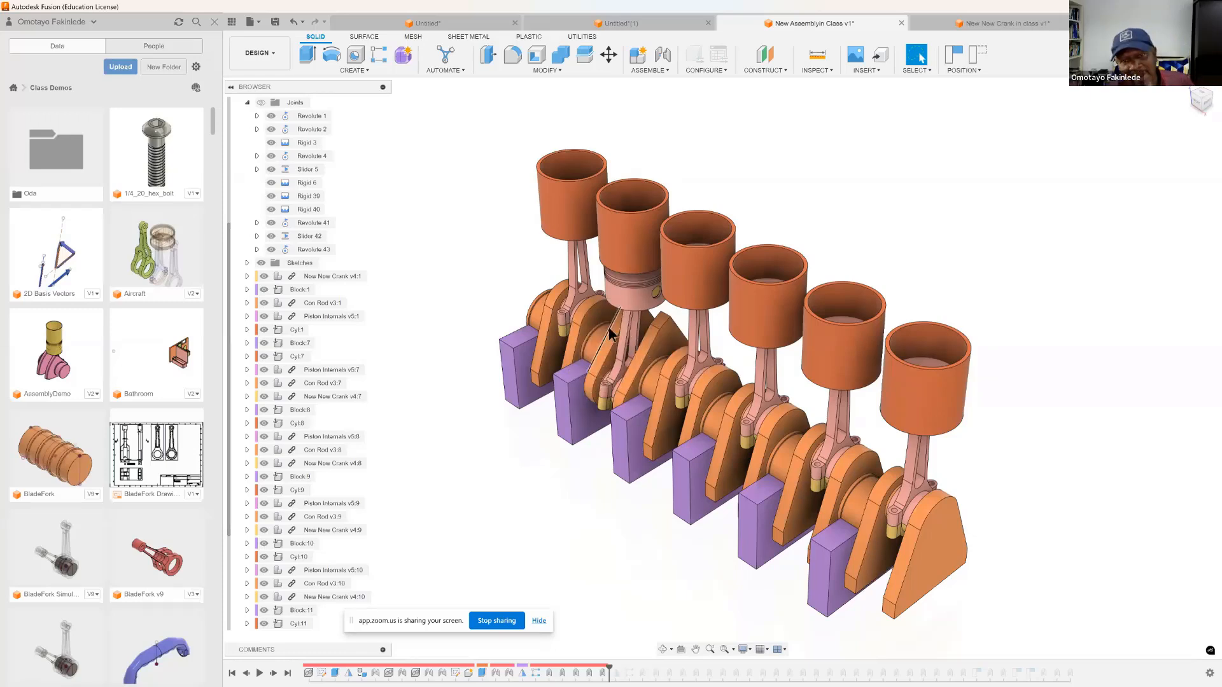
Create a rigid as-built joint between the components New New Crank v4:7 and New New Crank v4:1
{"action": "left_click", "coordinate": [641, 70]}
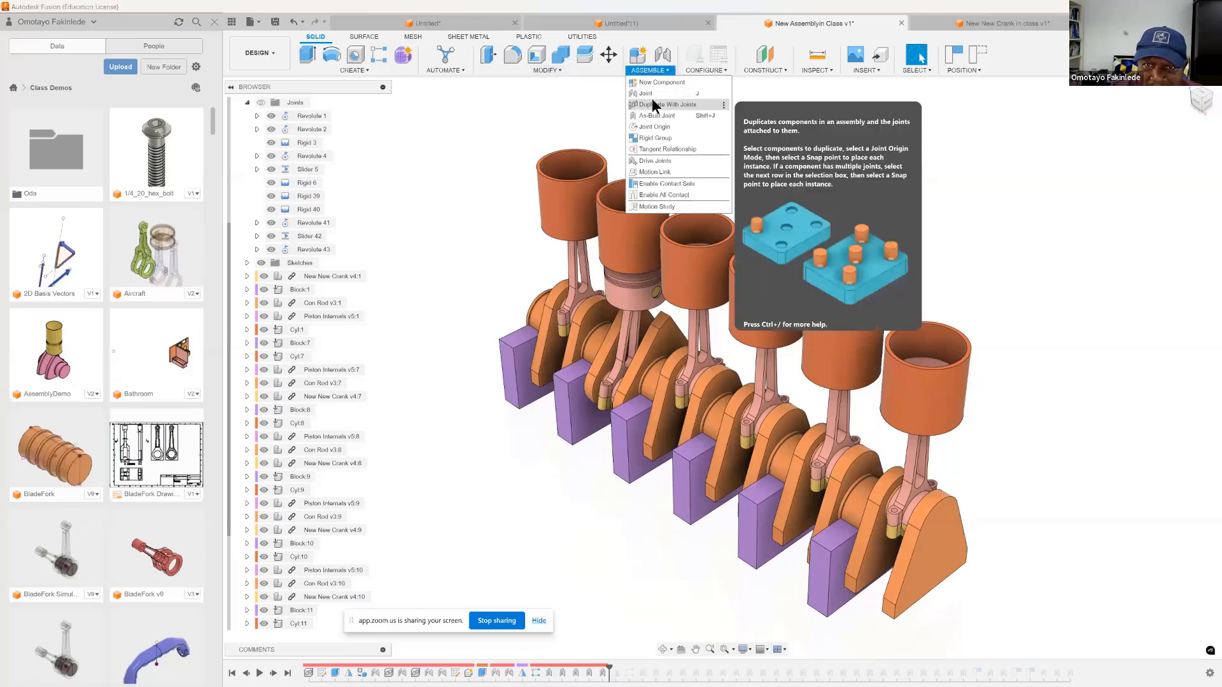
{"action": "left_click", "coordinate": [651, 115]}
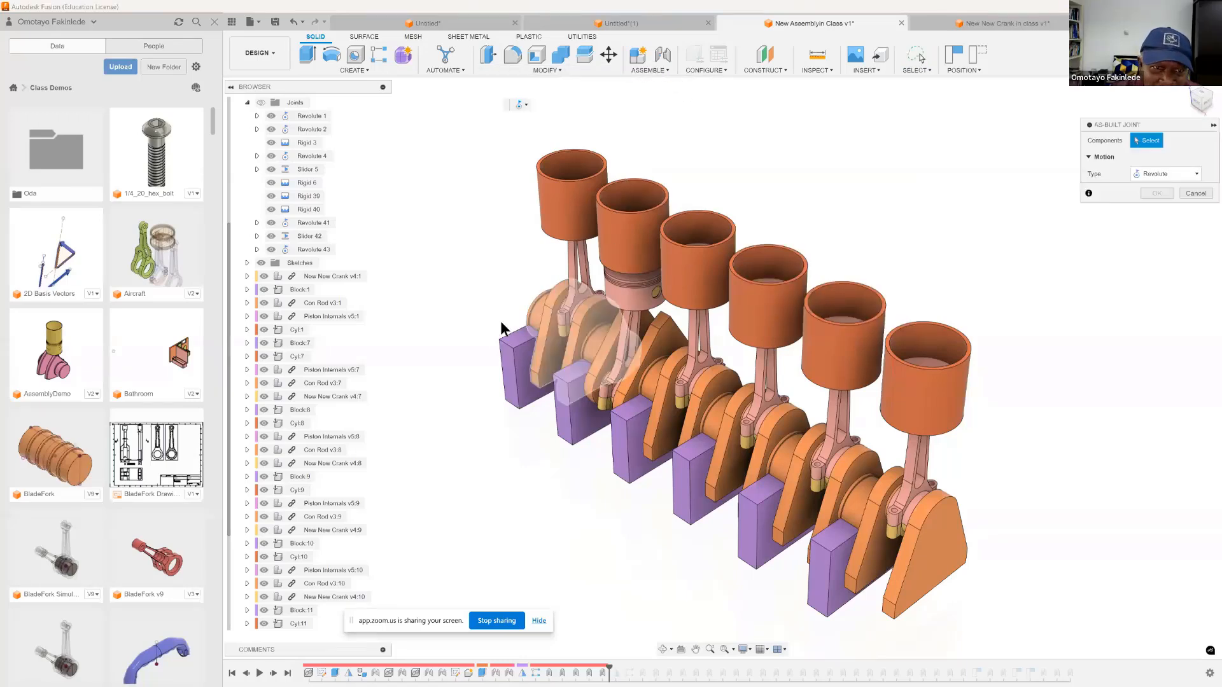
{"action": "left_click", "coordinate": [334, 397]}
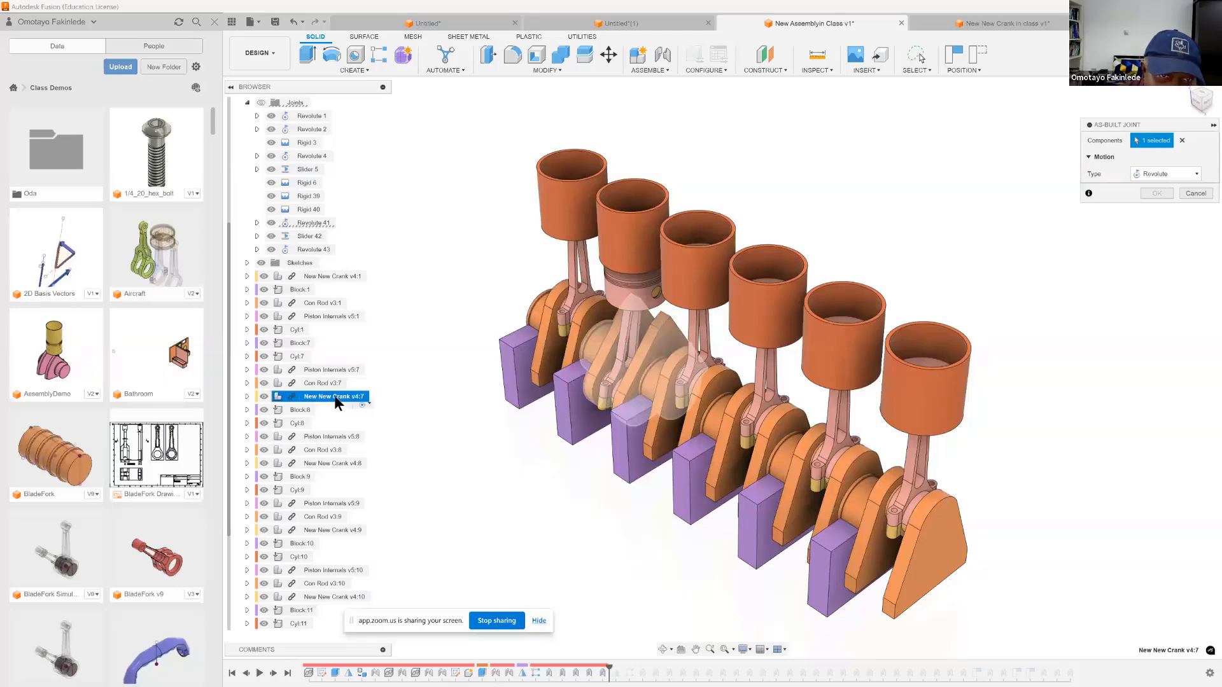
{"action": "left_click", "coordinate": [329, 274]}
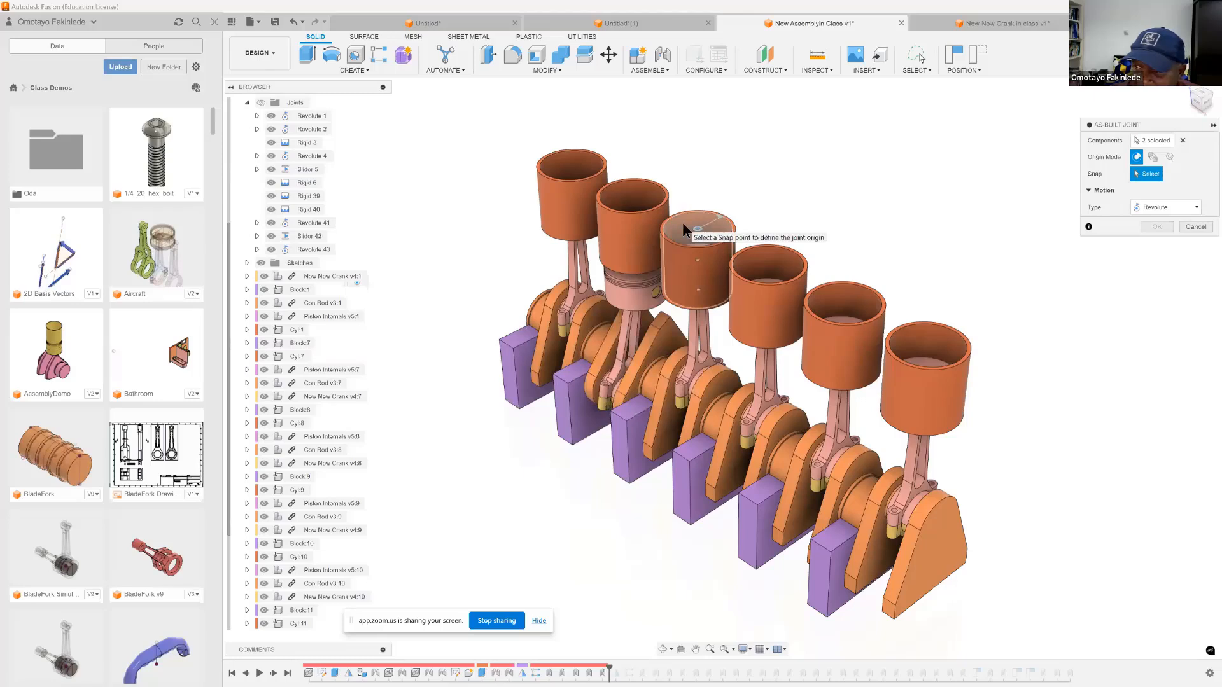
{"action": "left_click", "coordinate": [1170, 207]}
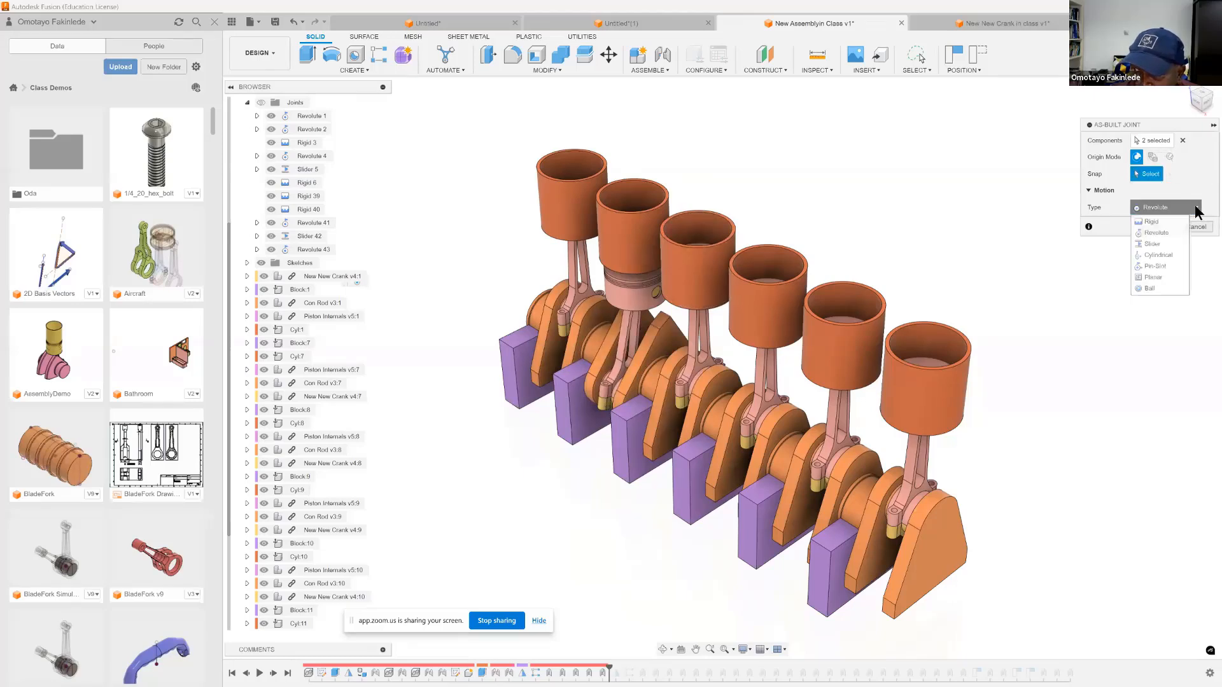
{"action": "left_click", "coordinate": [1150, 221]}
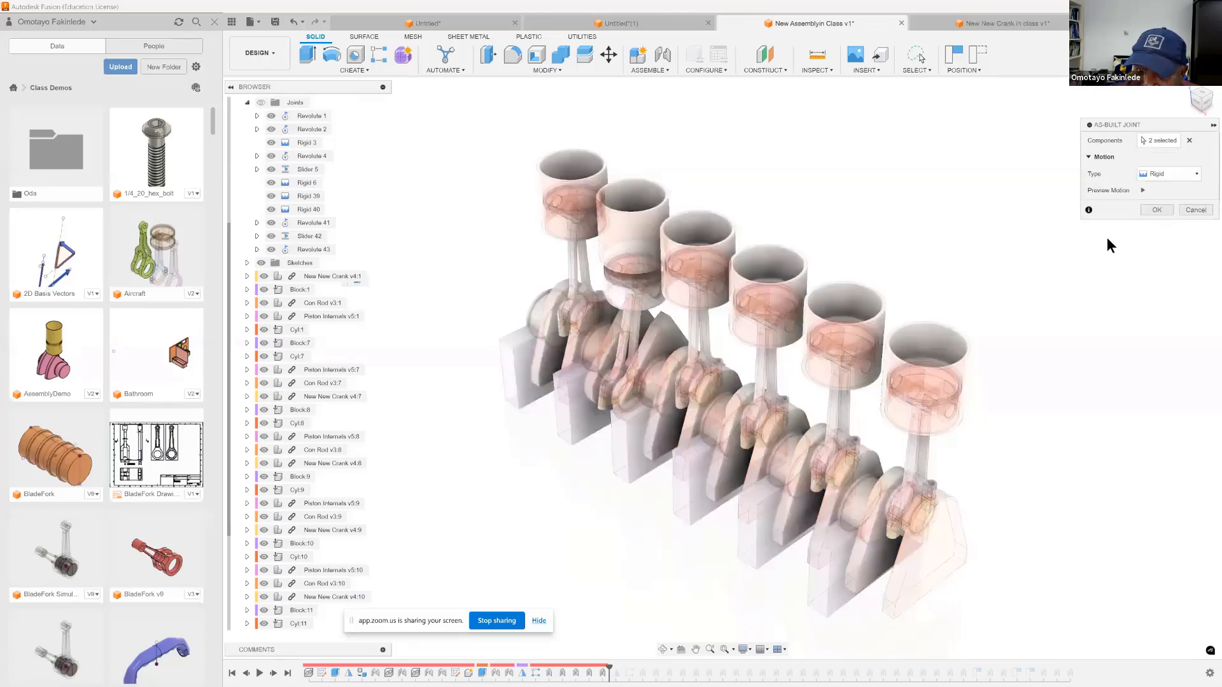
{"action": "left_click", "coordinate": [1152, 213]}
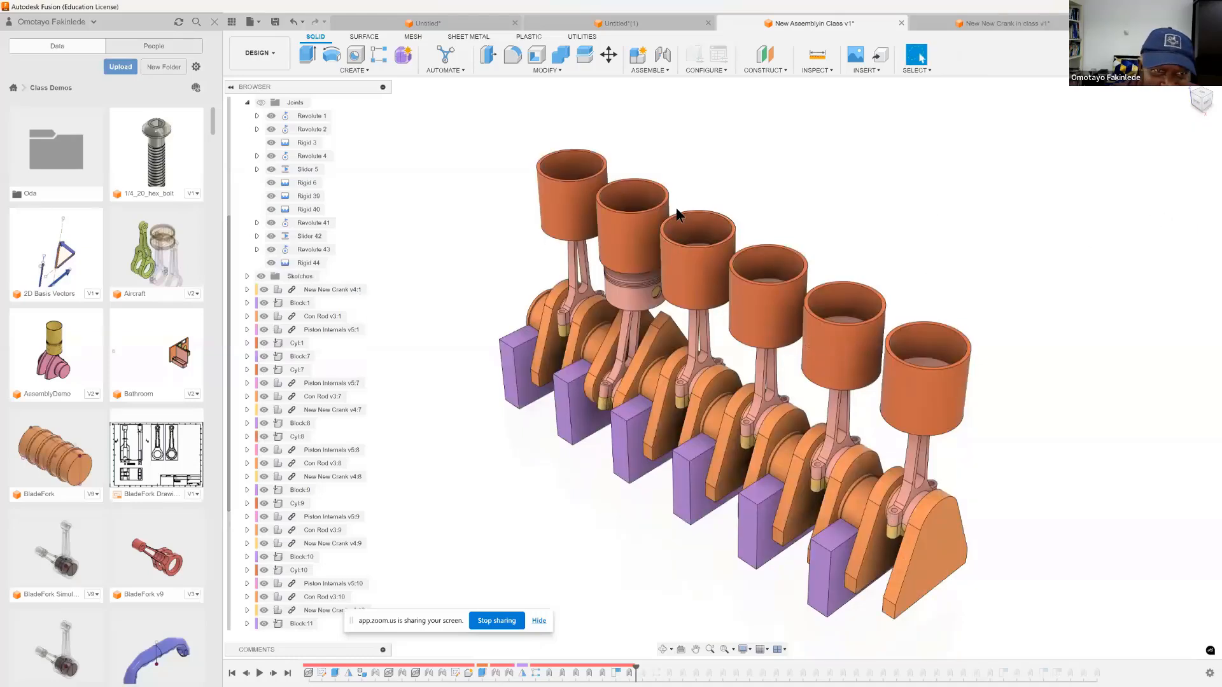
Animate the new rigid joint between the two cranks, and animate the joint relationships of Revolute 2
{"action": "right_click", "coordinate": [308, 267]}
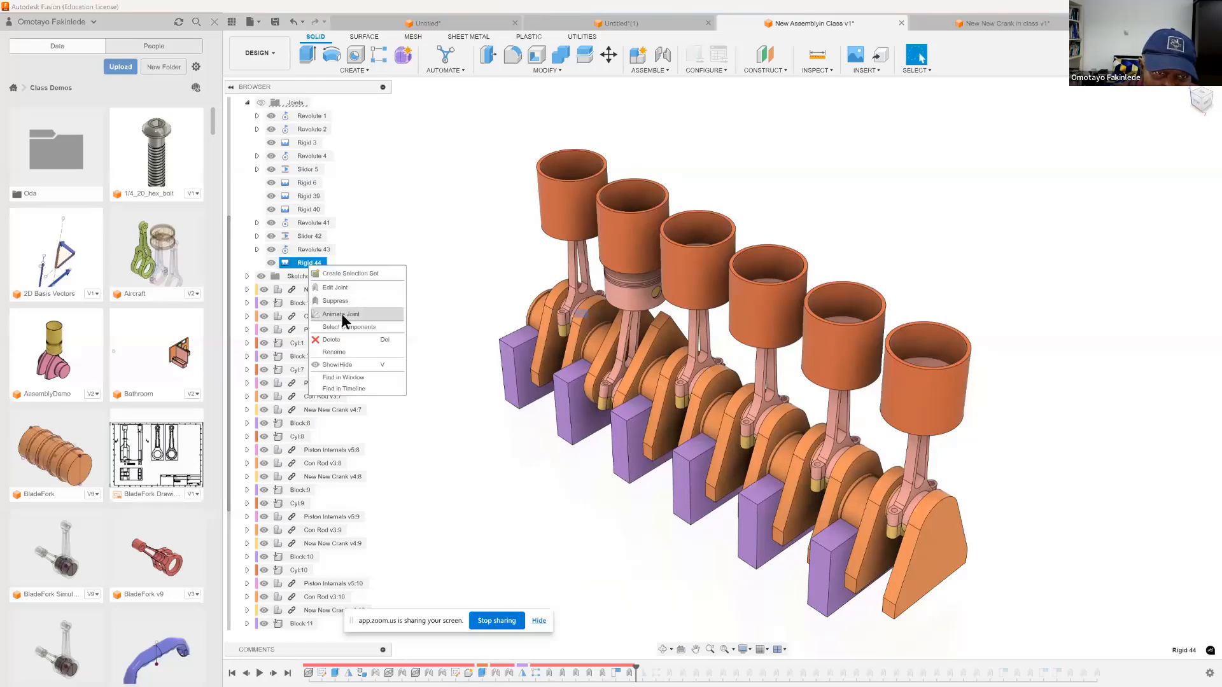
{"action": "left_click", "coordinate": [341, 313]}
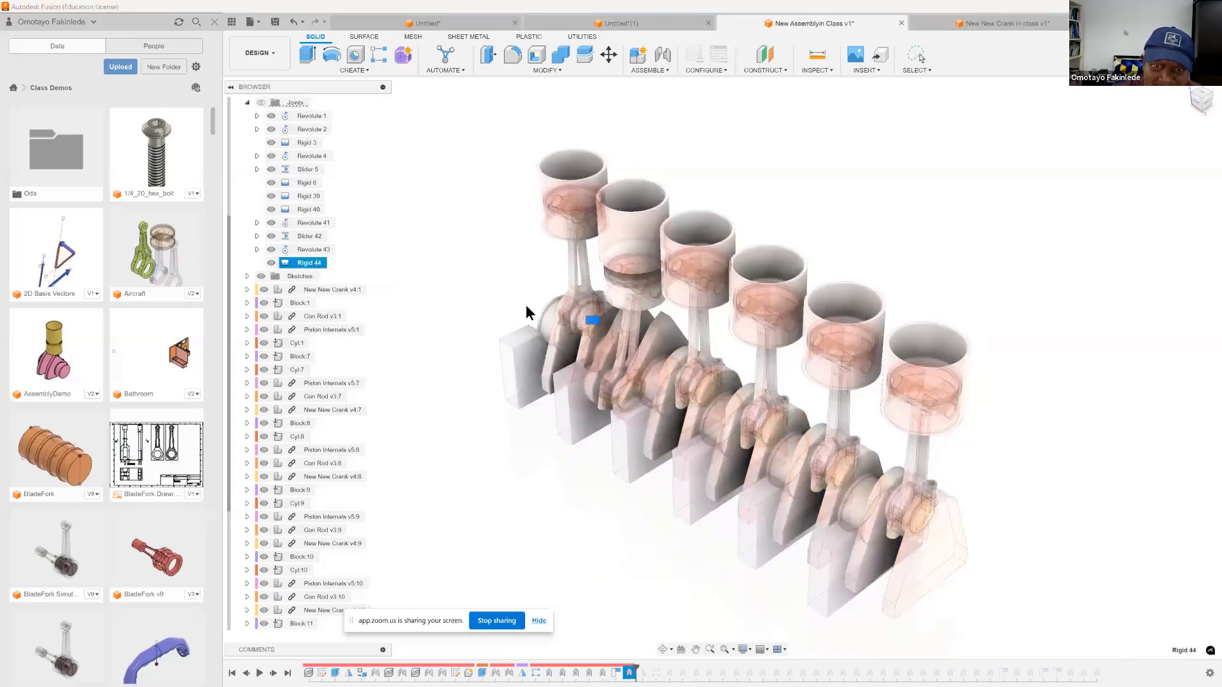
{"action": "mouse_move", "coordinate": [571, 337]}
{"action": "left_mouse_down"}
{"action": "mouse_move", "coordinate": [618, 357]}
{"action": "mouse_move", "coordinate": [591, 334]}
{"action": "mouse_move", "coordinate": [609, 338]}
{"action": "left_mouse_up"}
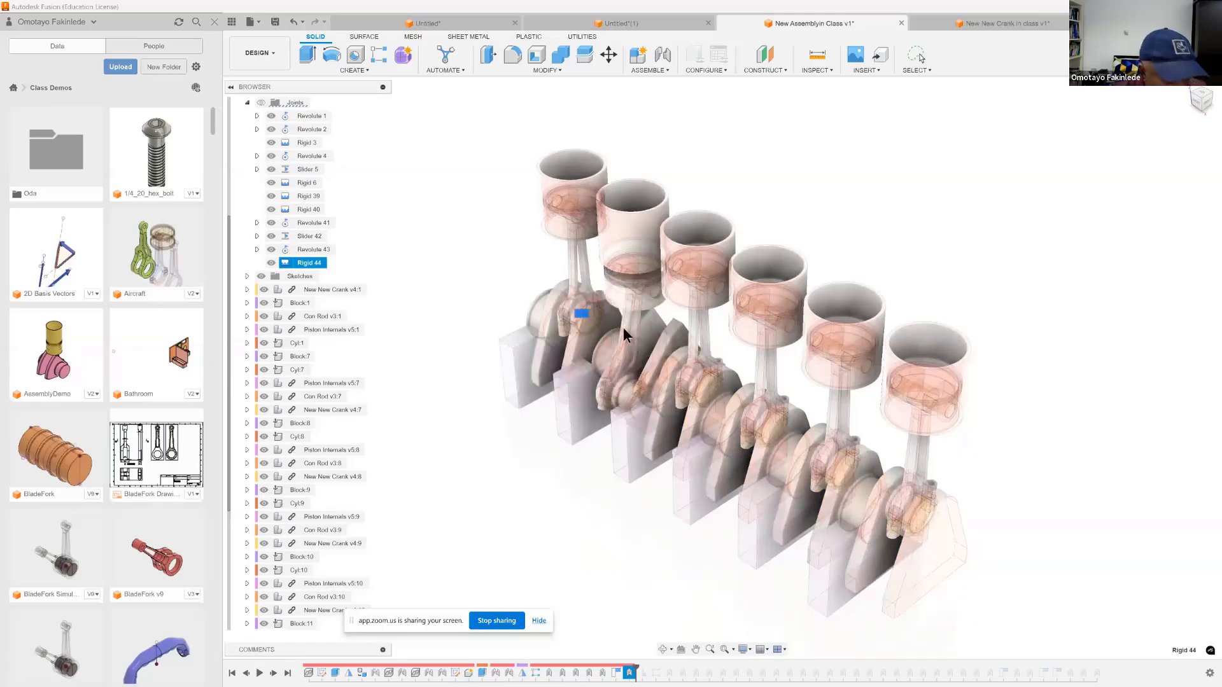
{"action": "key", "text": "Escape"}
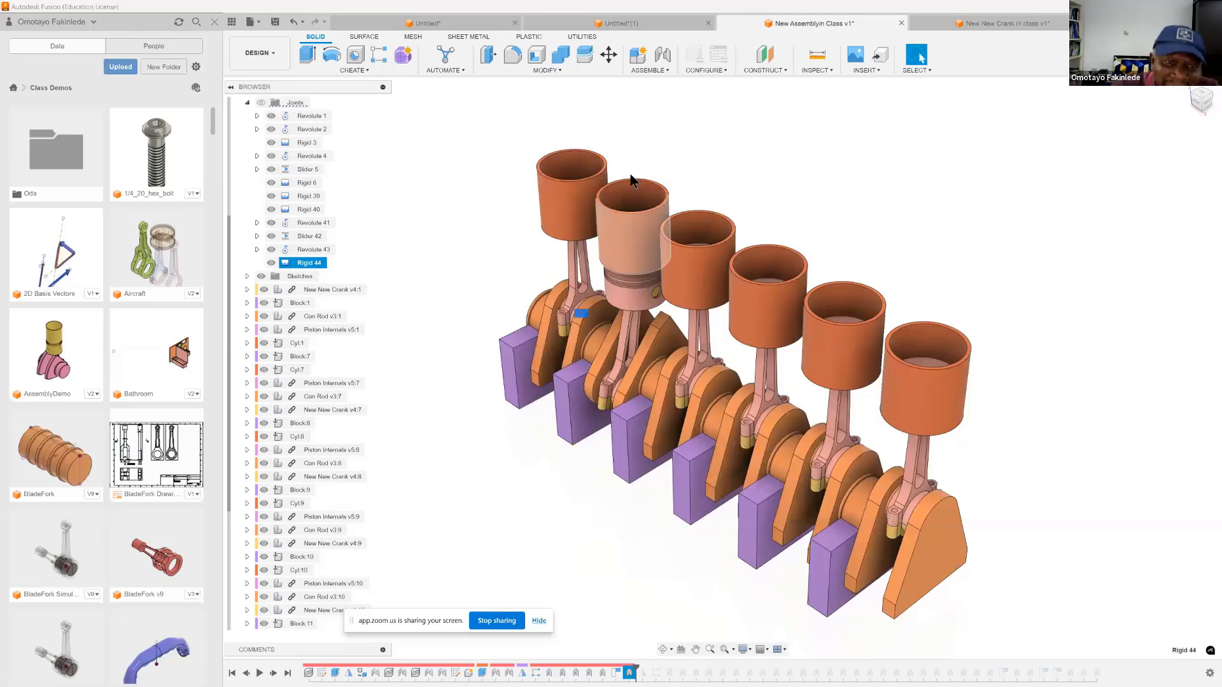
{"action": "right_click", "coordinate": [312, 131]}
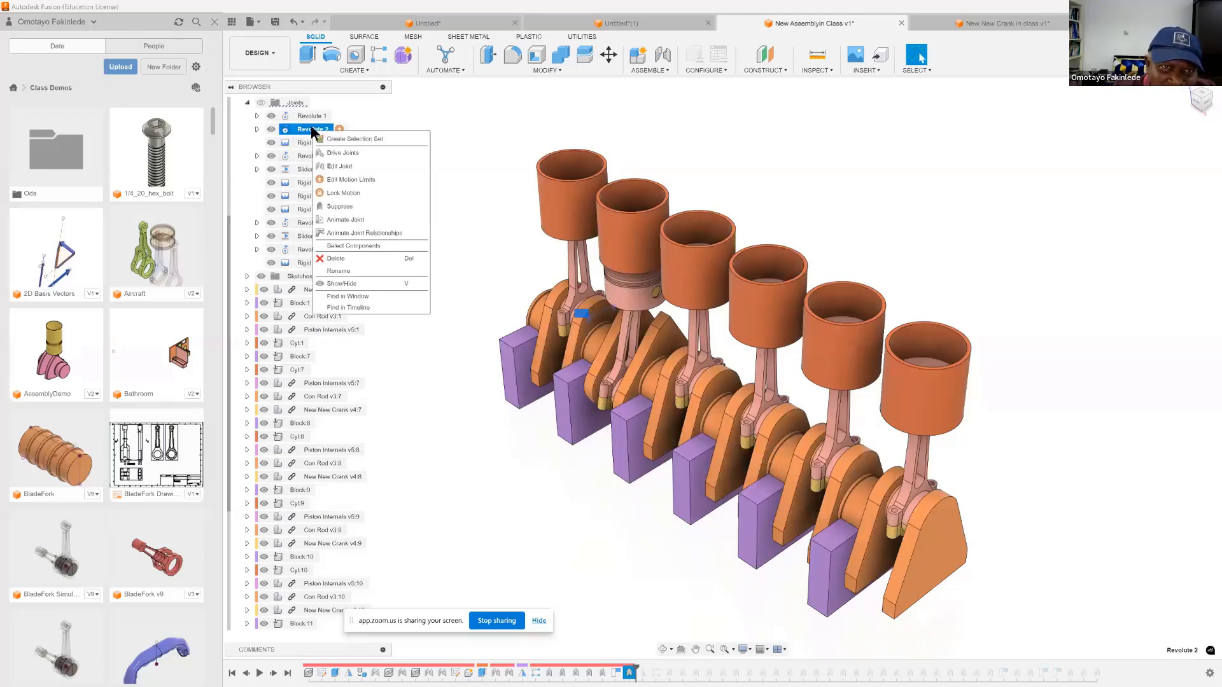
{"action": "left_click", "coordinate": [347, 231]}
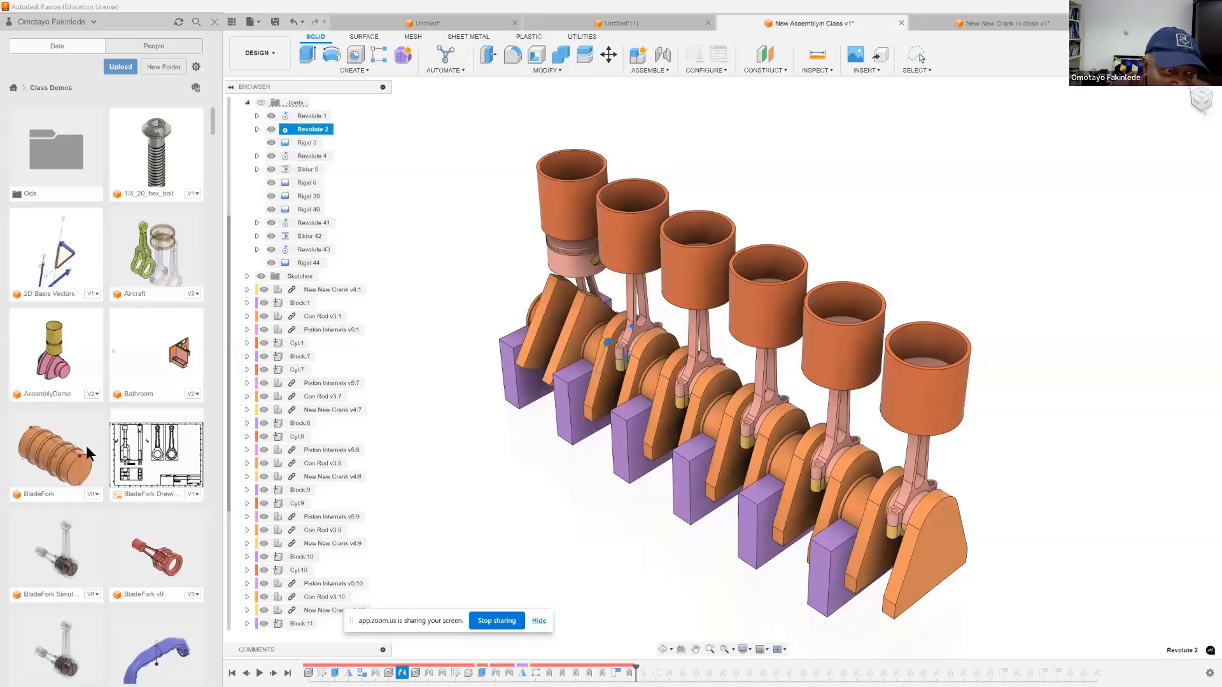
Find the finished six-cylinder New Assembly design (V8) in the Class Demos folder and open it
{"action": "scroll", "coordinate": [85, 405], "scroll_direction": "down", "scroll_amount": 2}
{"action": "scroll", "coordinate": [86, 404], "scroll_direction": "down", "scroll_amount": 10}
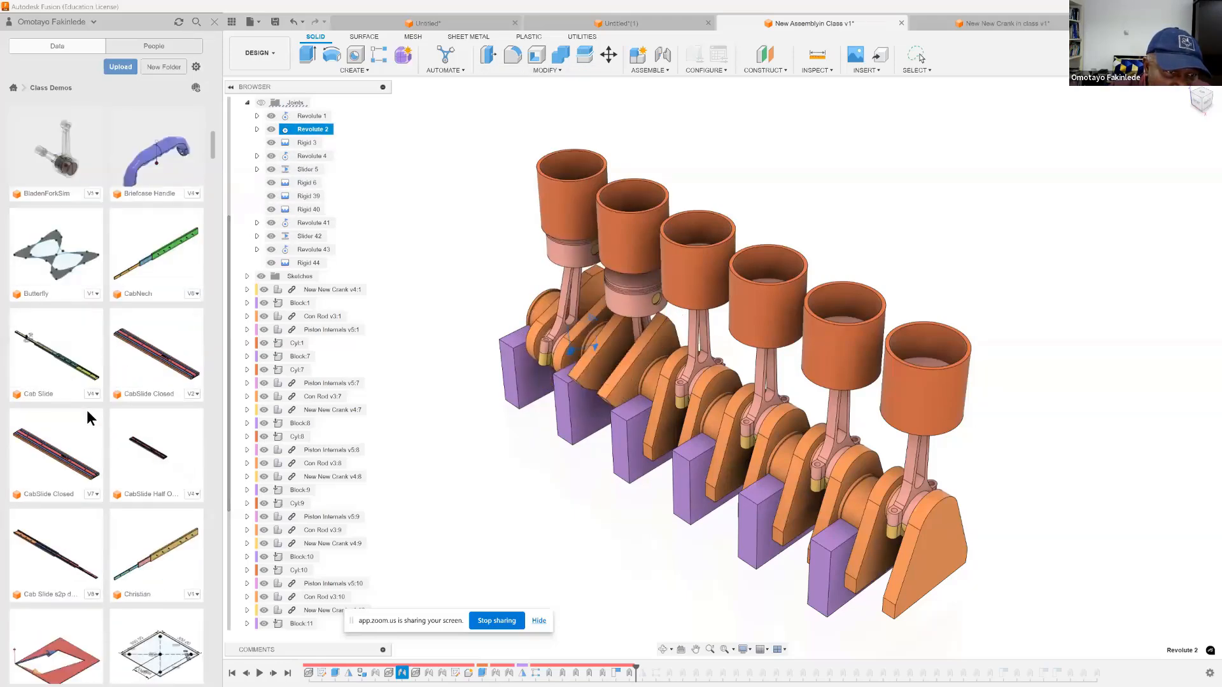
{"action": "scroll", "coordinate": [185, 369], "scroll_direction": "down", "scroll_amount": 1}
{"action": "scroll", "coordinate": [187, 373], "scroll_direction": "down", "scroll_amount": 1}
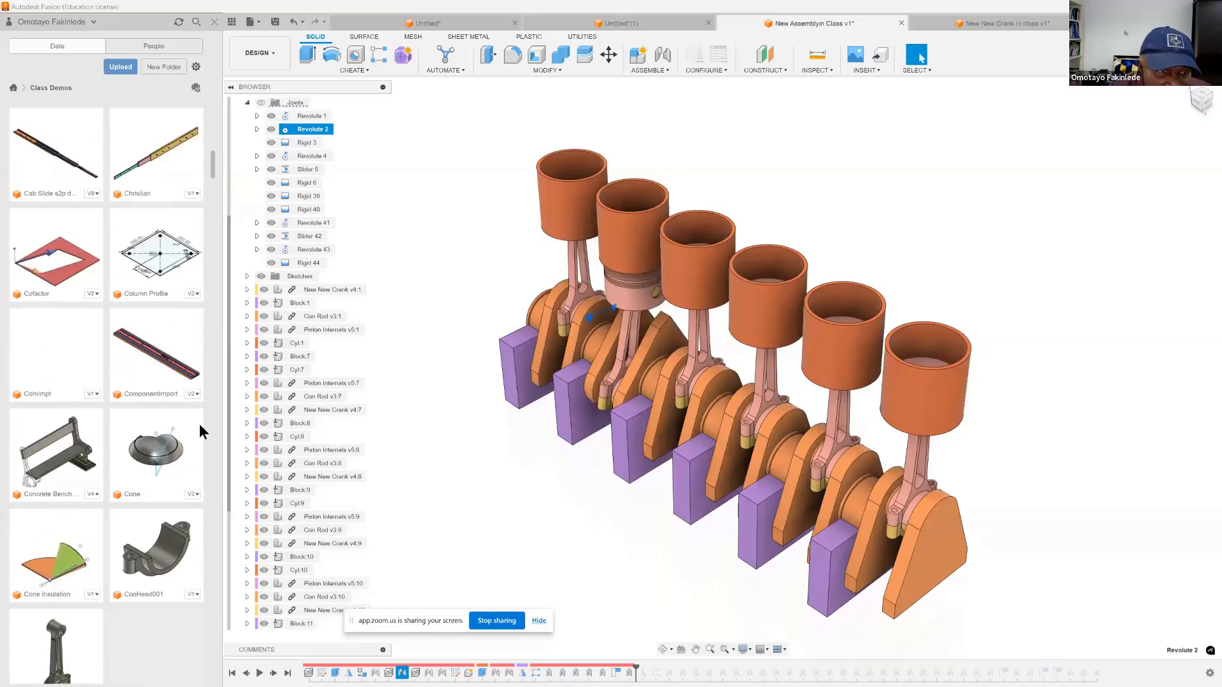
{"action": "scroll", "coordinate": [121, 391], "scroll_direction": "down", "scroll_amount": 3}
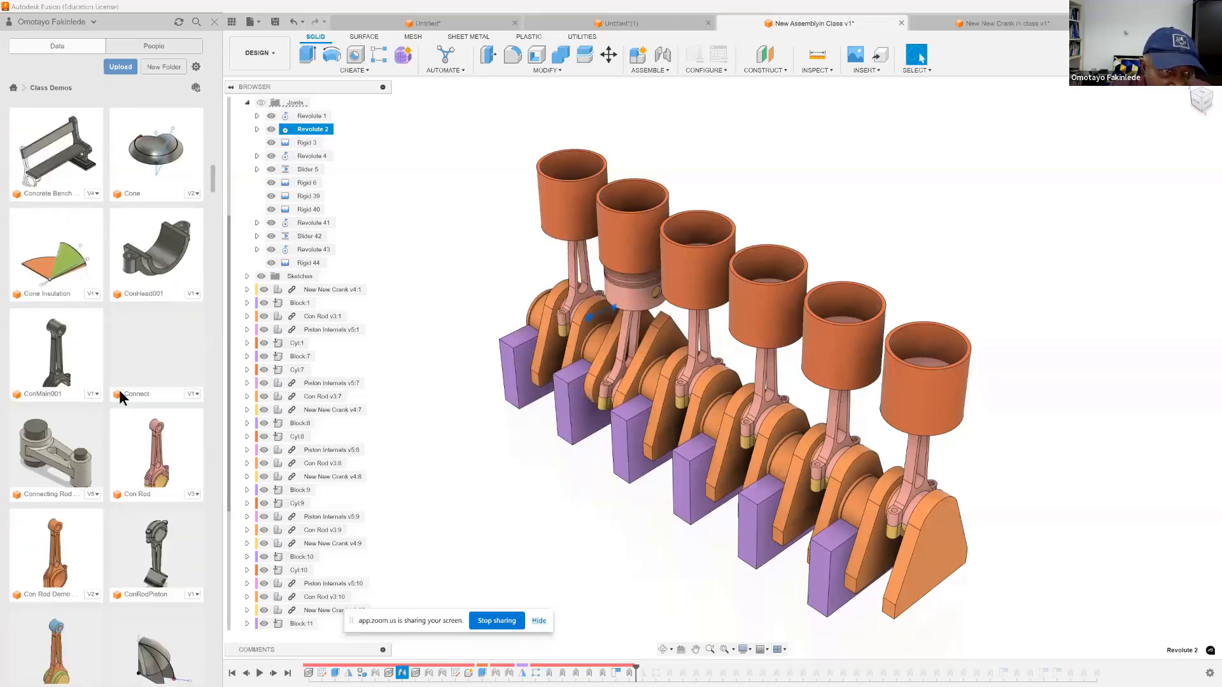
{"action": "scroll", "coordinate": [118, 393], "scroll_direction": "down", "scroll_amount": 8}
{"action": "scroll", "coordinate": [116, 393], "scroll_direction": "down", "scroll_amount": 10}
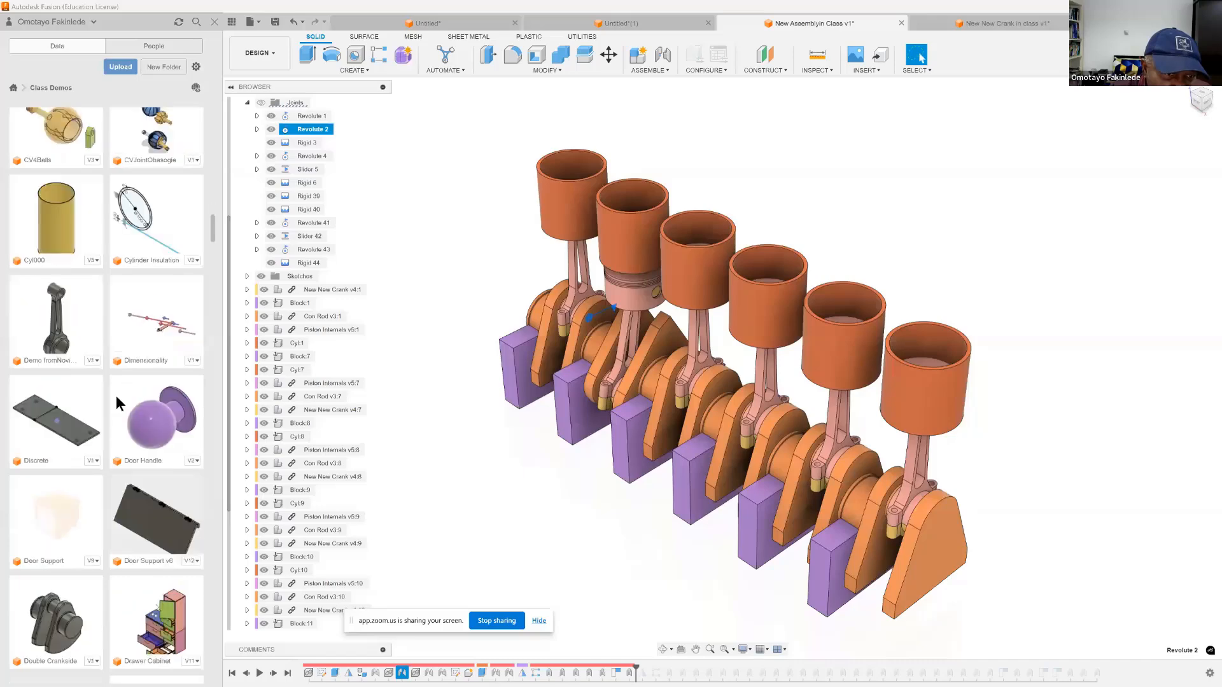
{"action": "scroll", "coordinate": [116, 401], "scroll_direction": "down", "scroll_amount": 10}
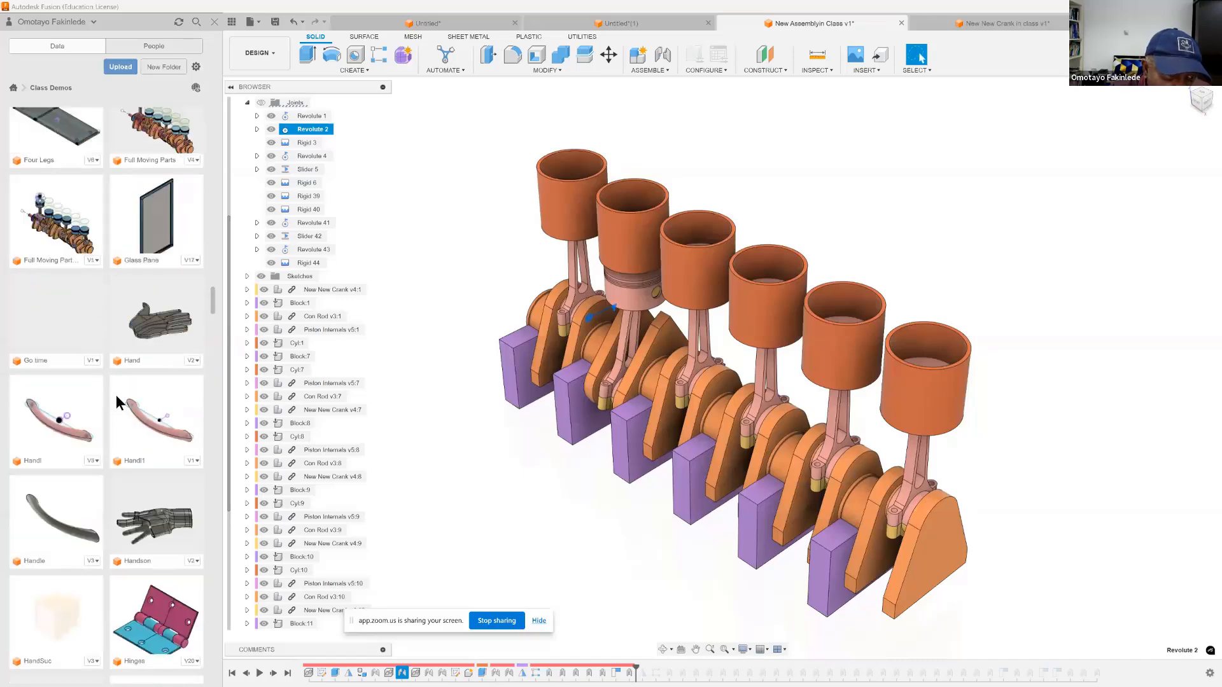
{"action": "scroll", "coordinate": [115, 402], "scroll_direction": "down", "scroll_amount": 10}
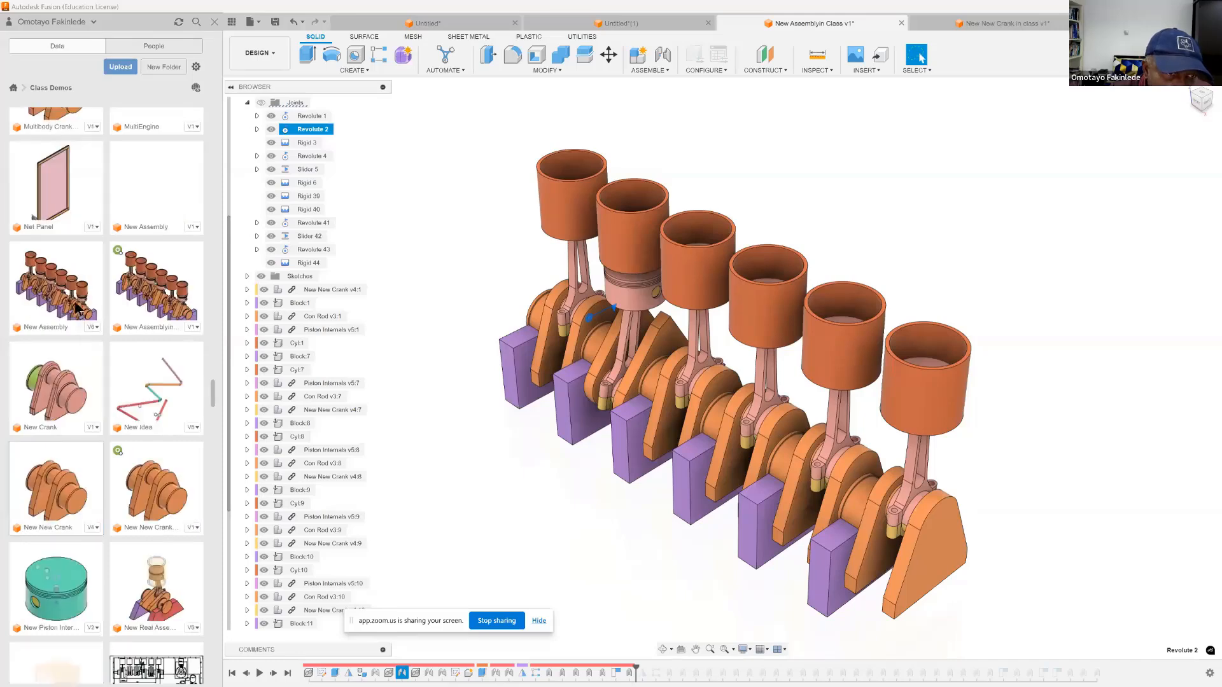
{"action": "right_click", "coordinate": [74, 305]}
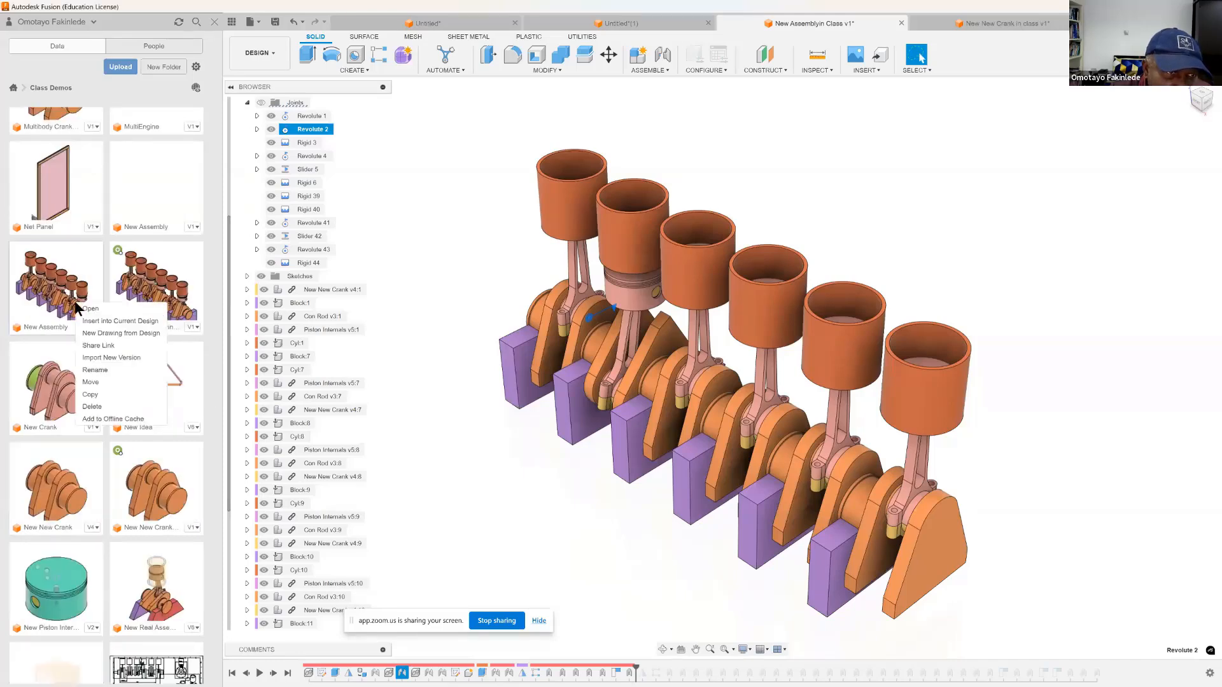
{"action": "left_click", "coordinate": [90, 309]}
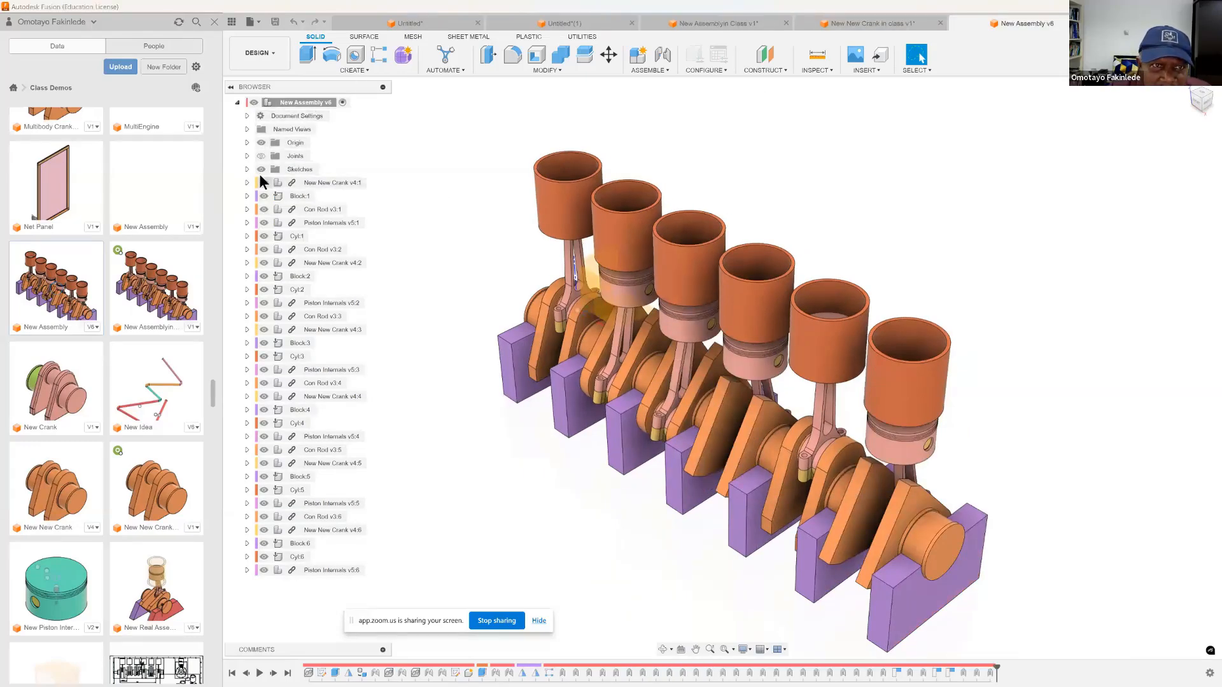
Expand the Joints folder of New Assembly v8 and animate the joint relationships of Revolute 2
{"action": "left_click", "coordinate": [247, 157]}
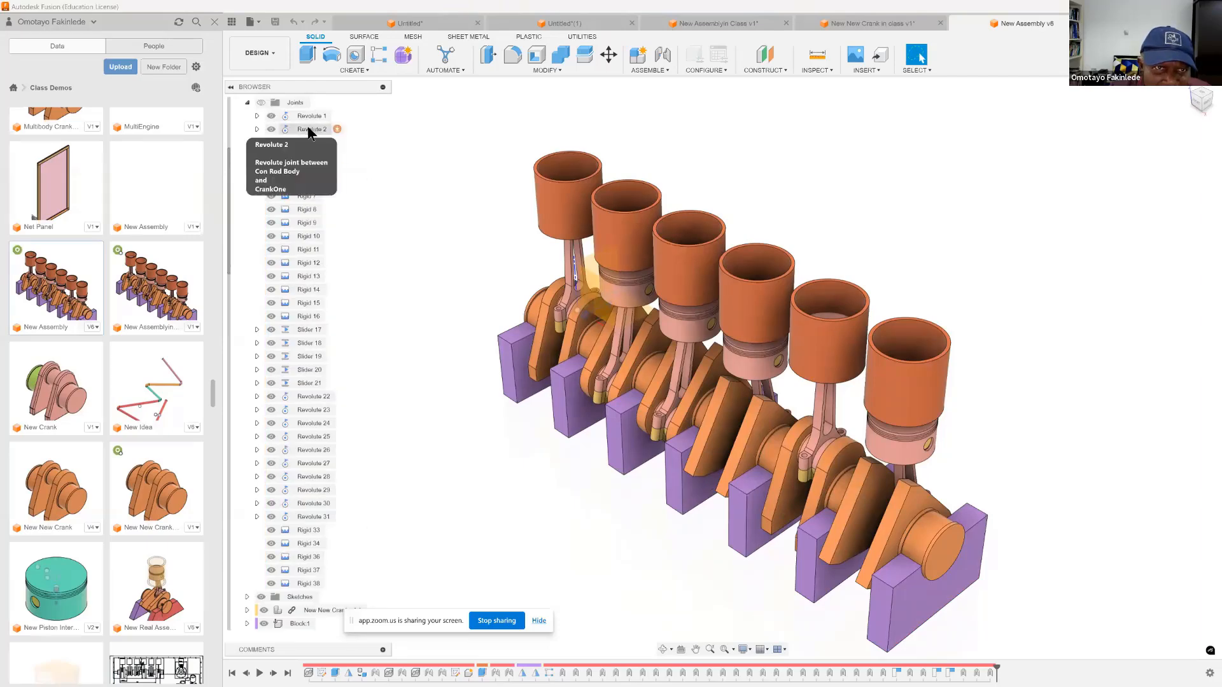
{"action": "right_click", "coordinate": [312, 130]}
{"action": "left_click", "coordinate": [376, 227]}
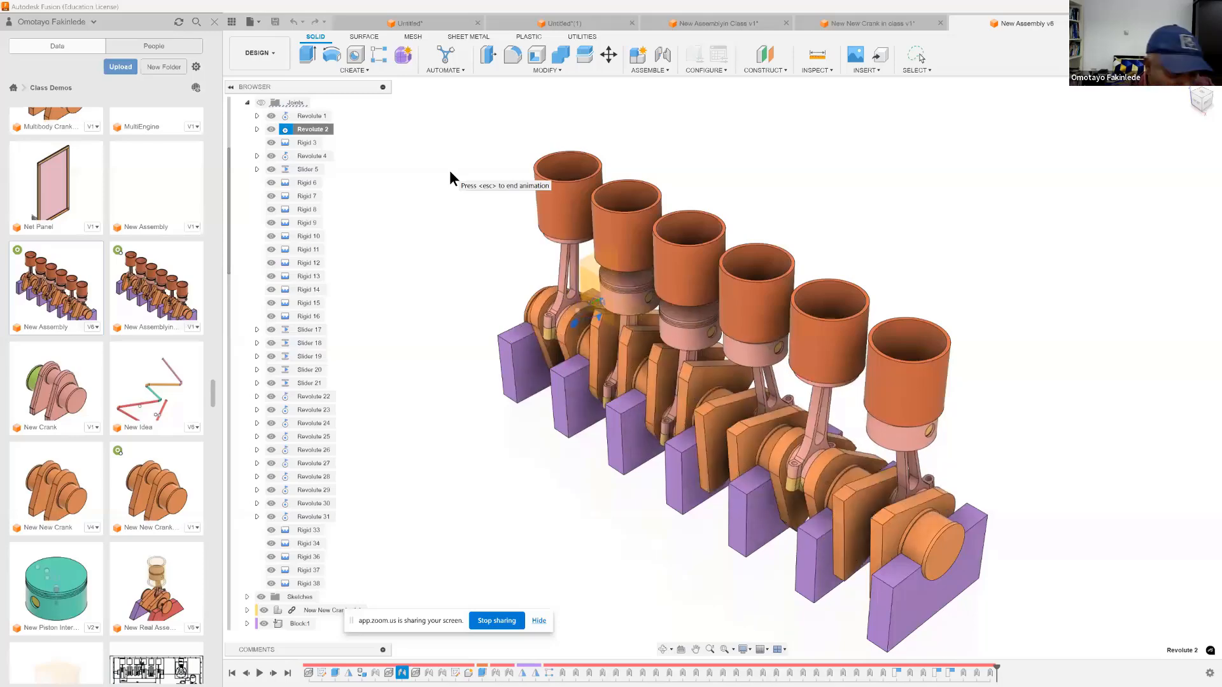
Switch to the SSG 227 Lectures Zoom meeting in Microsoft Edge and read the latest messages in the meeting chat
{"action": "mouse_move", "coordinate": [379, 685]}
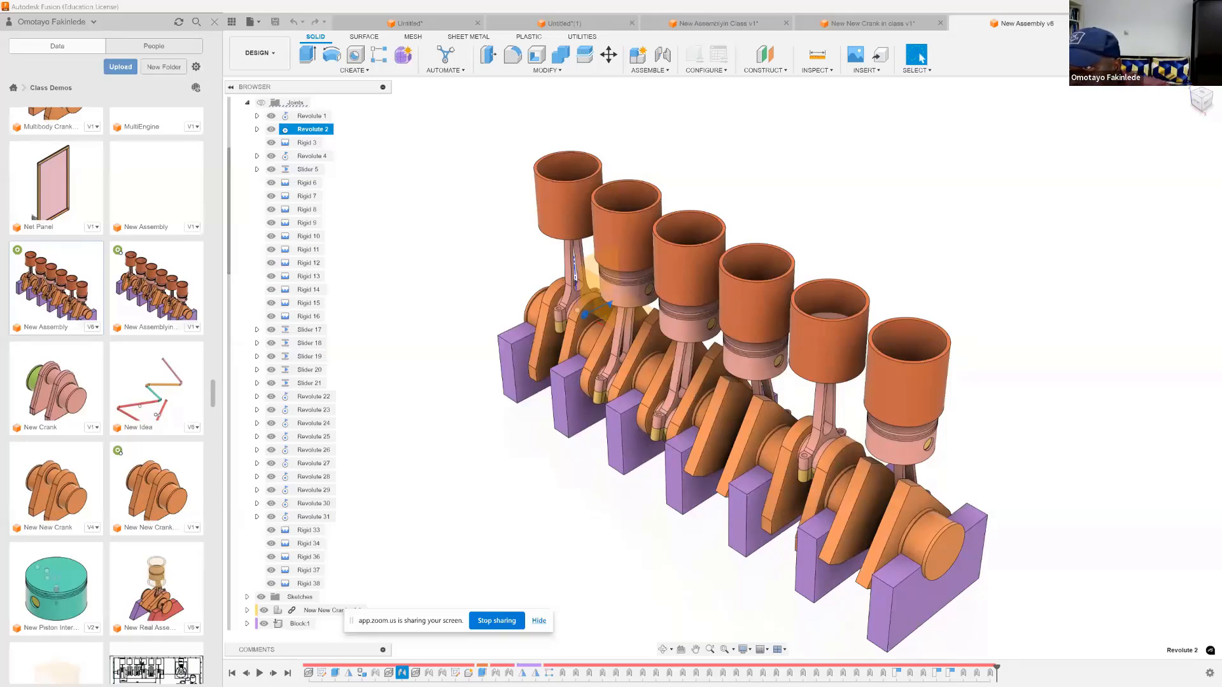
{"action": "key", "text": "super+d"}
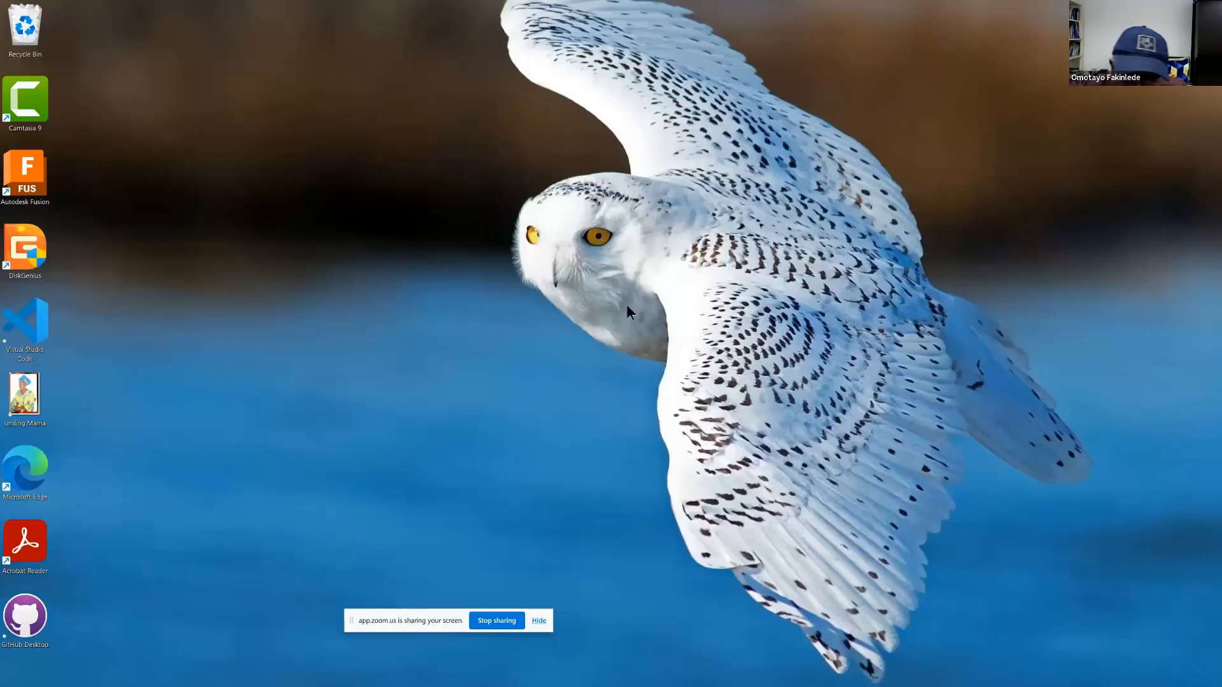
{"action": "mouse_move", "coordinate": [246, 685]}
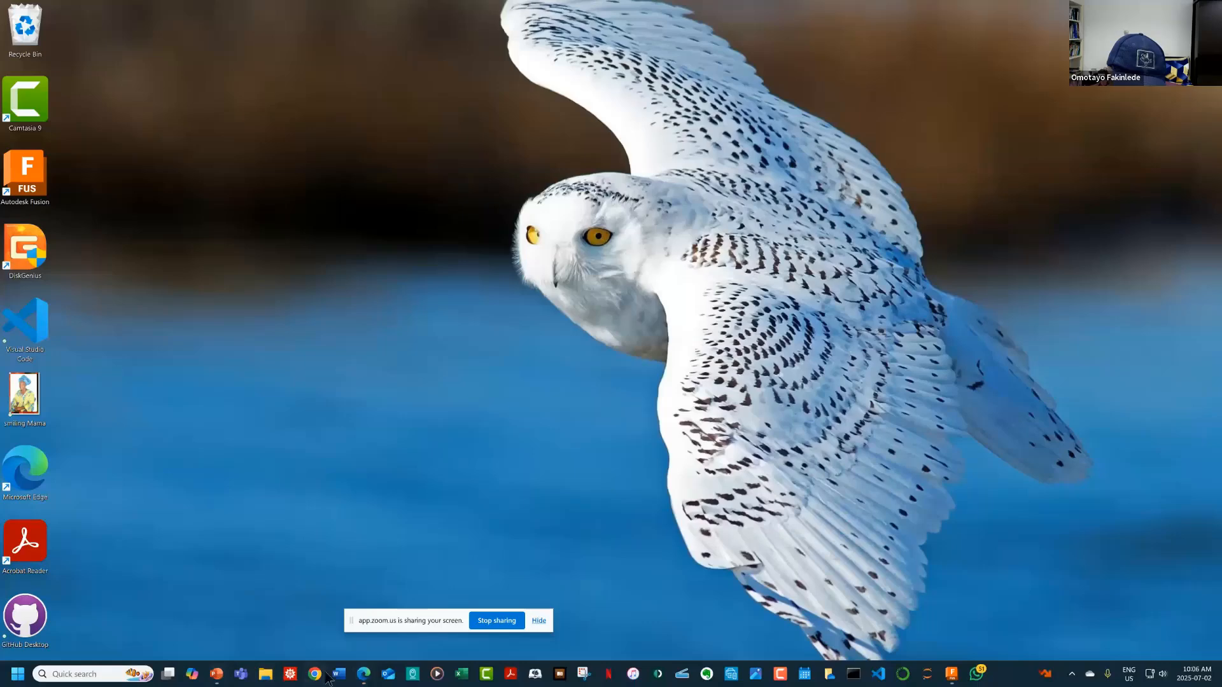
{"action": "left_click", "coordinate": [363, 678]}
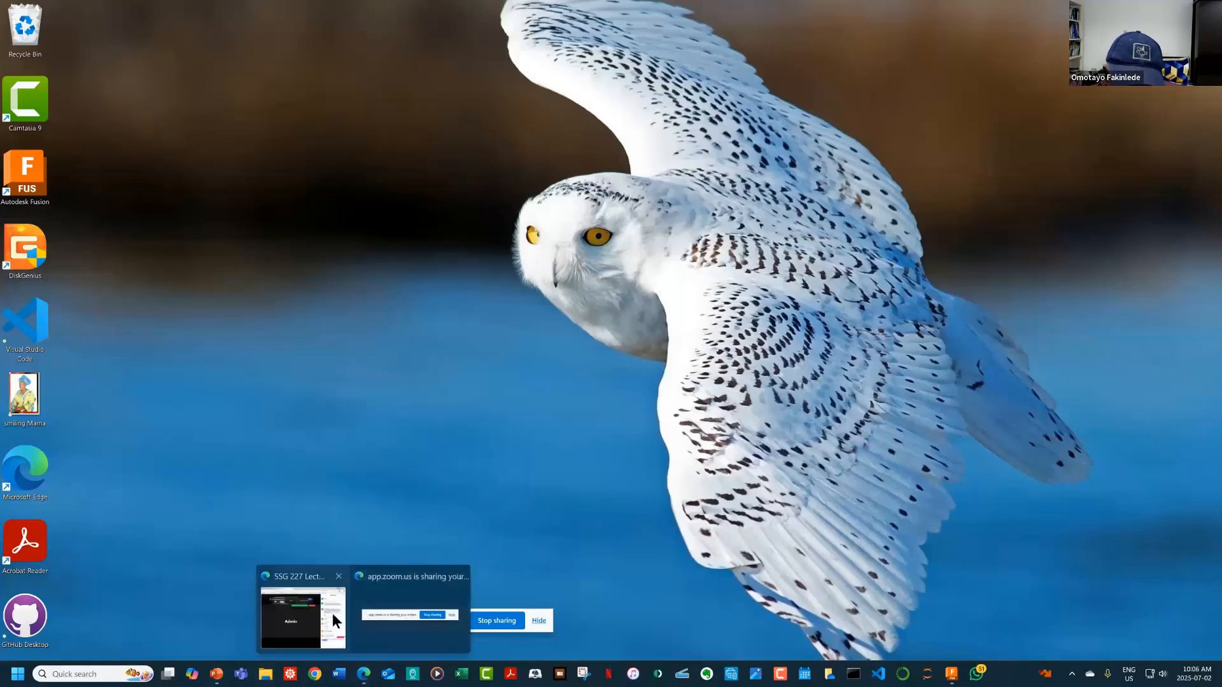
{"action": "left_click", "coordinate": [332, 612]}
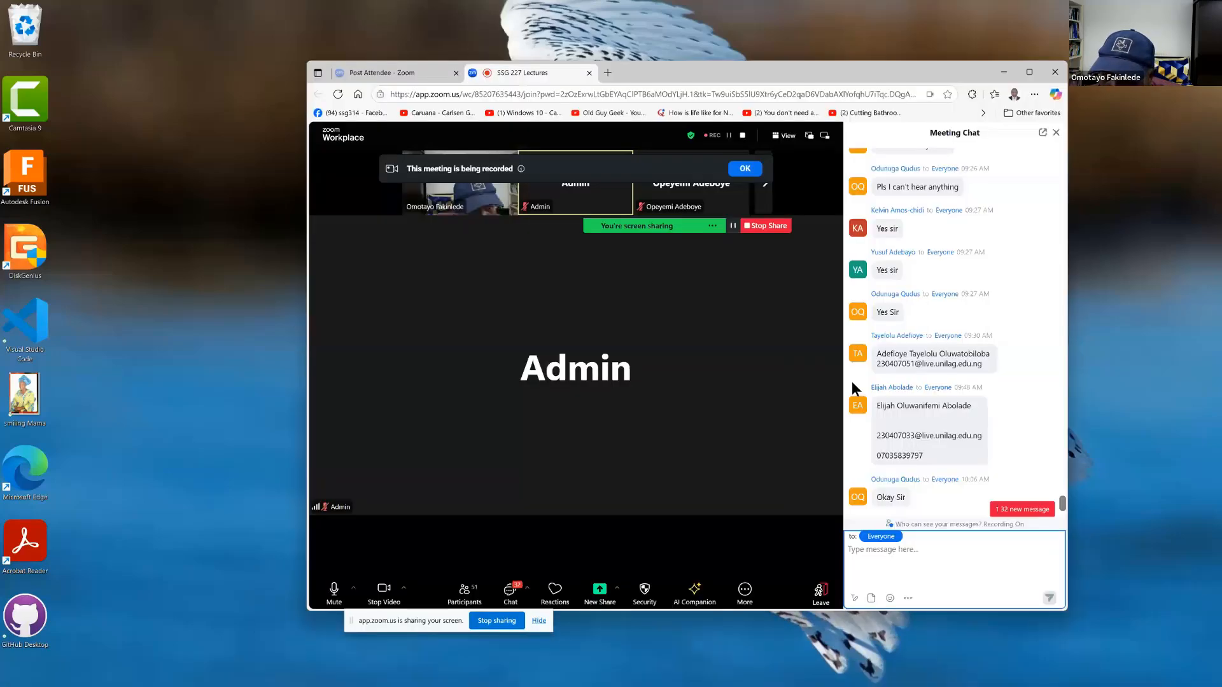
{"action": "left_click", "coordinate": [963, 319]}
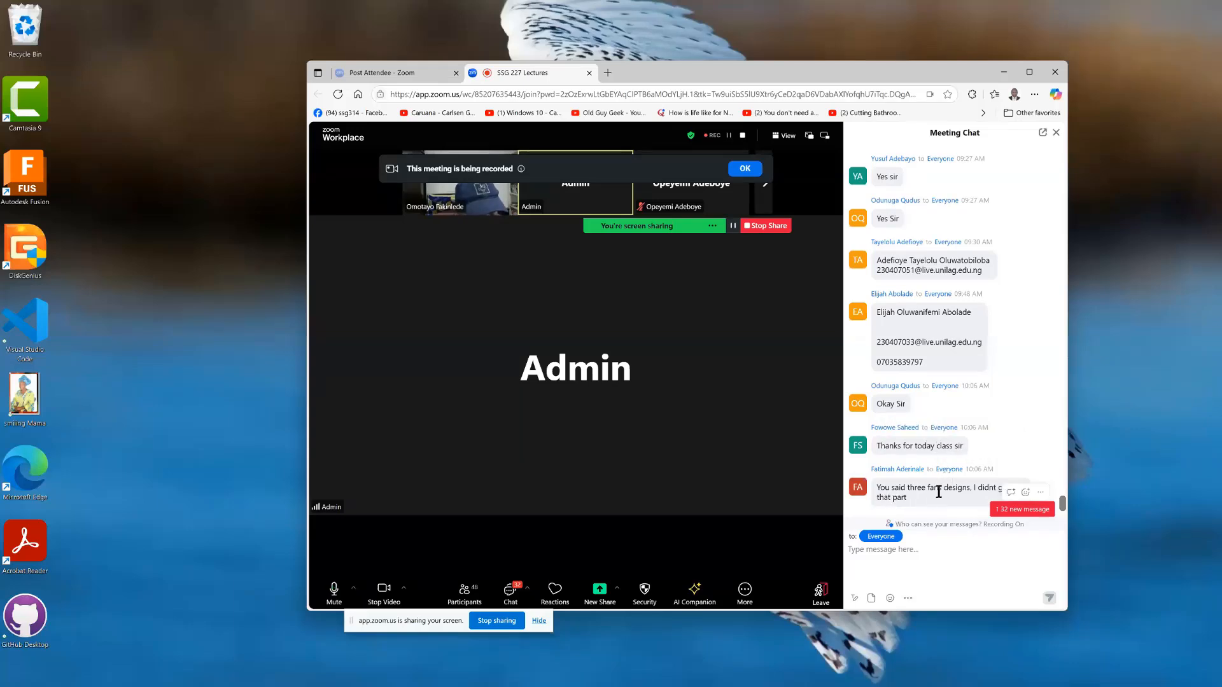
{"action": "mouse_move", "coordinate": [958, 434]}
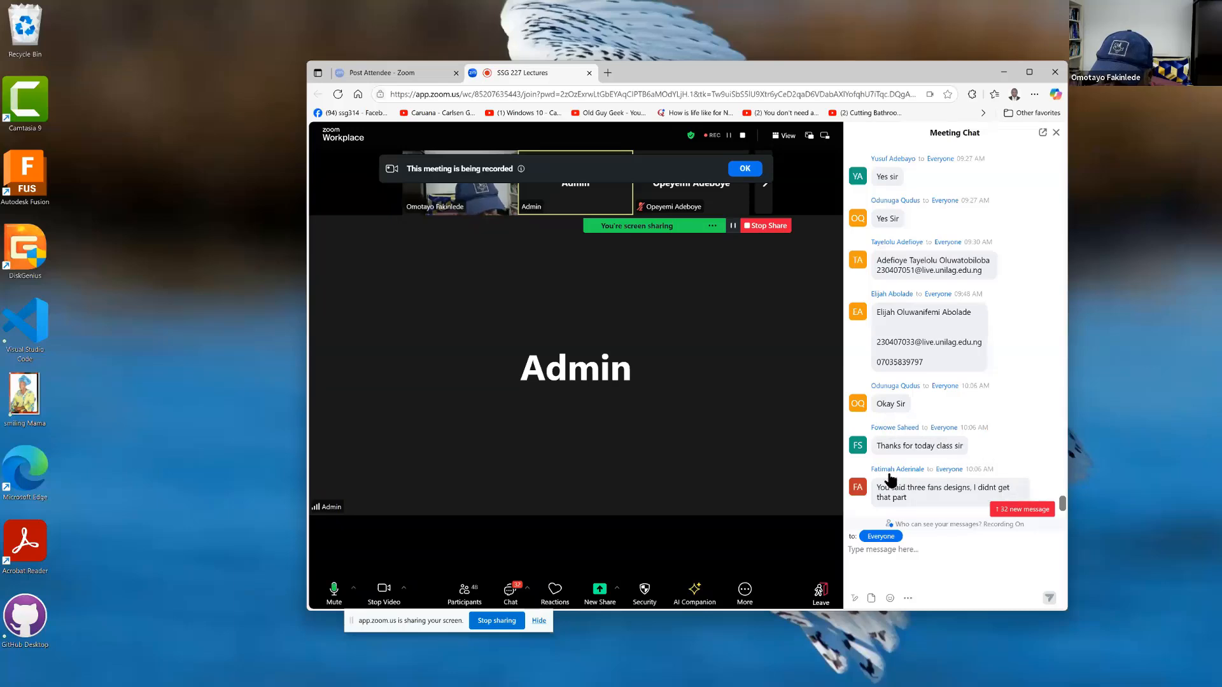